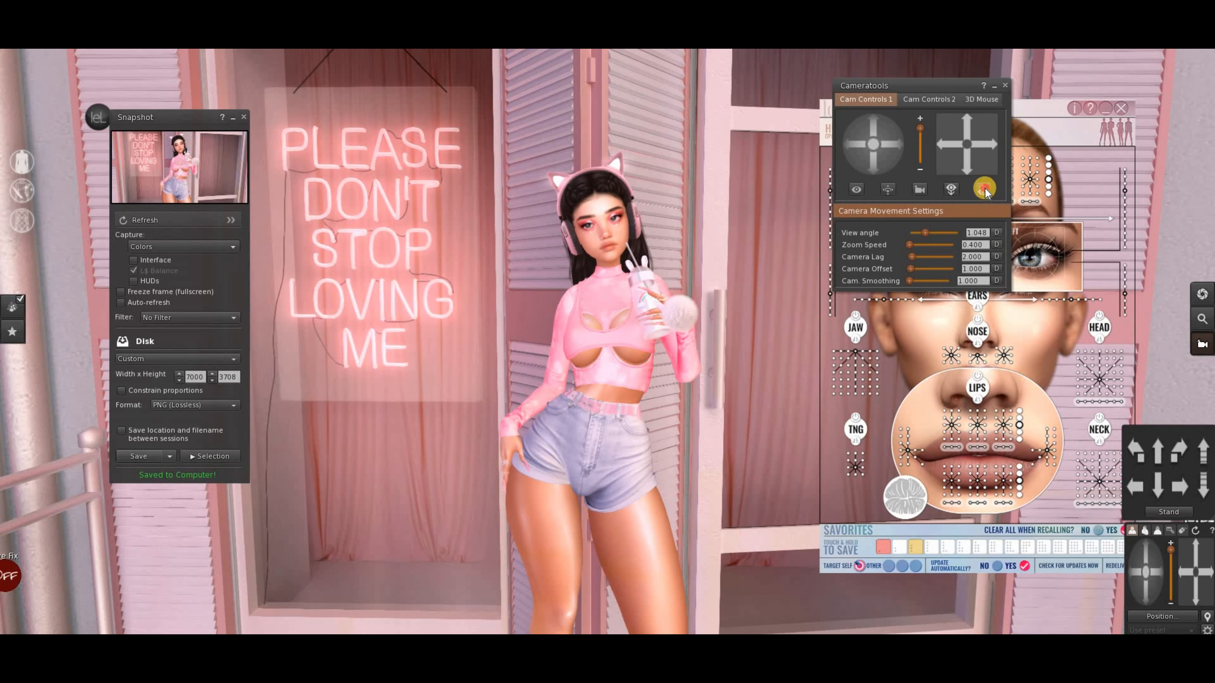
Restore the saved camera view of the avatar and close the Cameratools window
{"action": "left_click", "coordinate": [984, 190]}
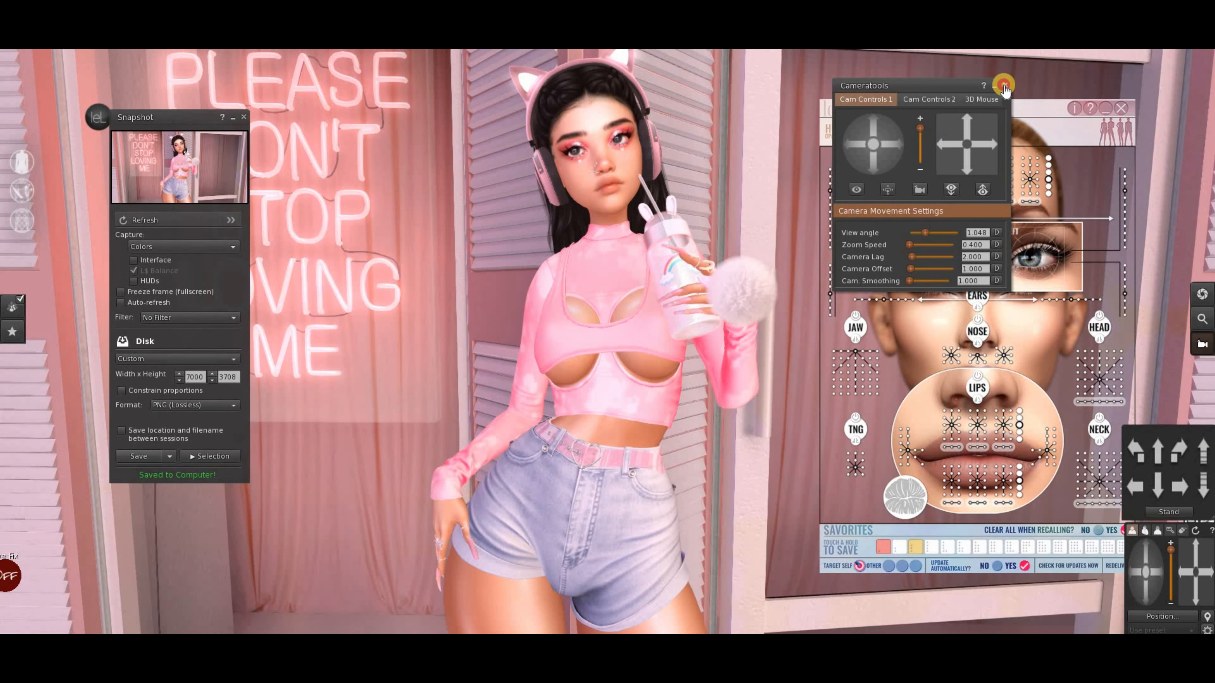
{"action": "left_click", "coordinate": [1003, 86]}
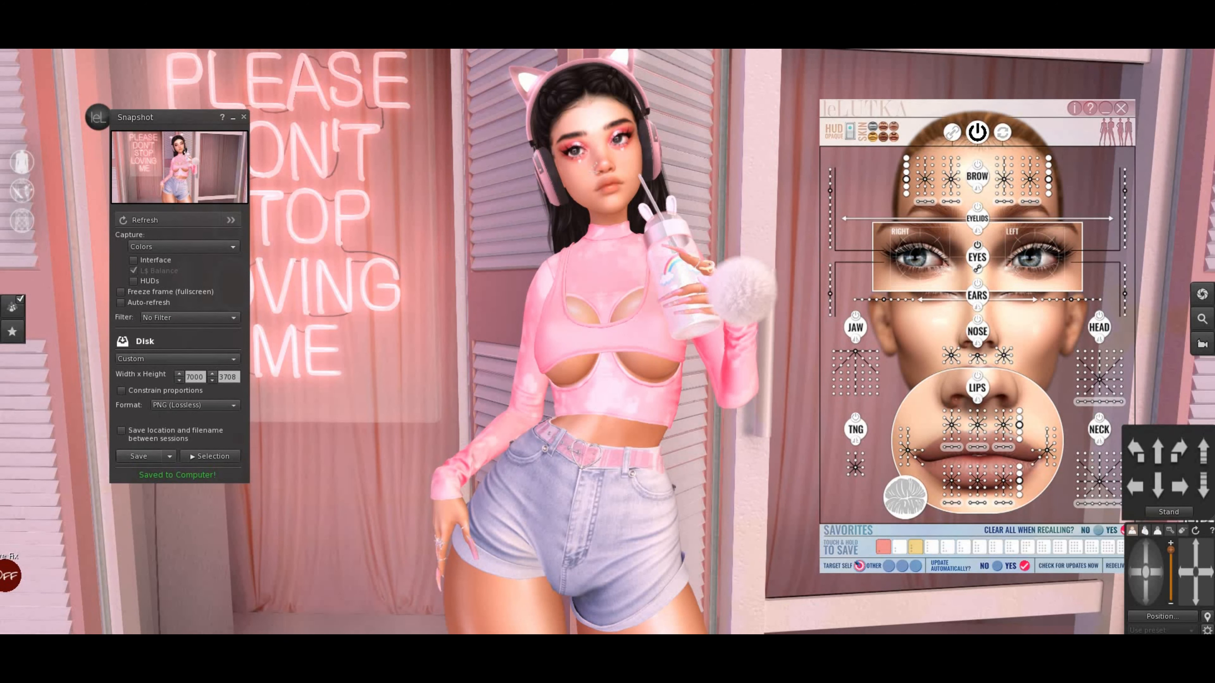
Open Cameratools from the photo and video options and close it again
{"action": "left_click", "coordinate": [96, 48]}
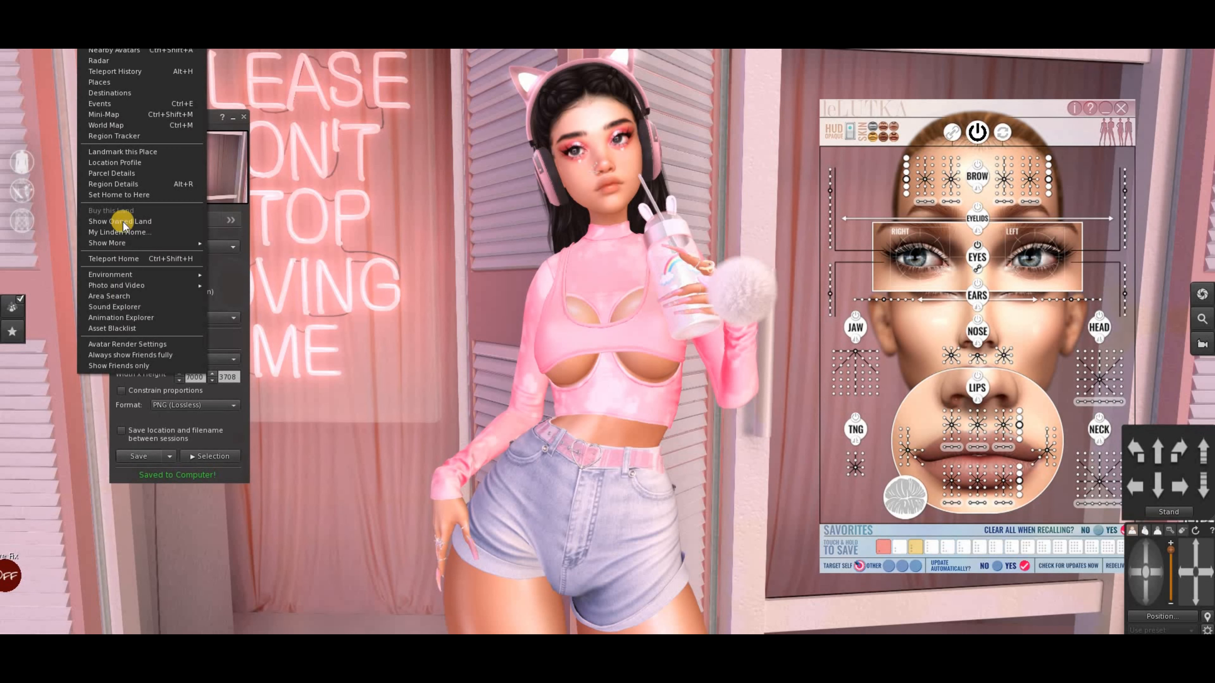
{"action": "mouse_move", "coordinate": [142, 287]}
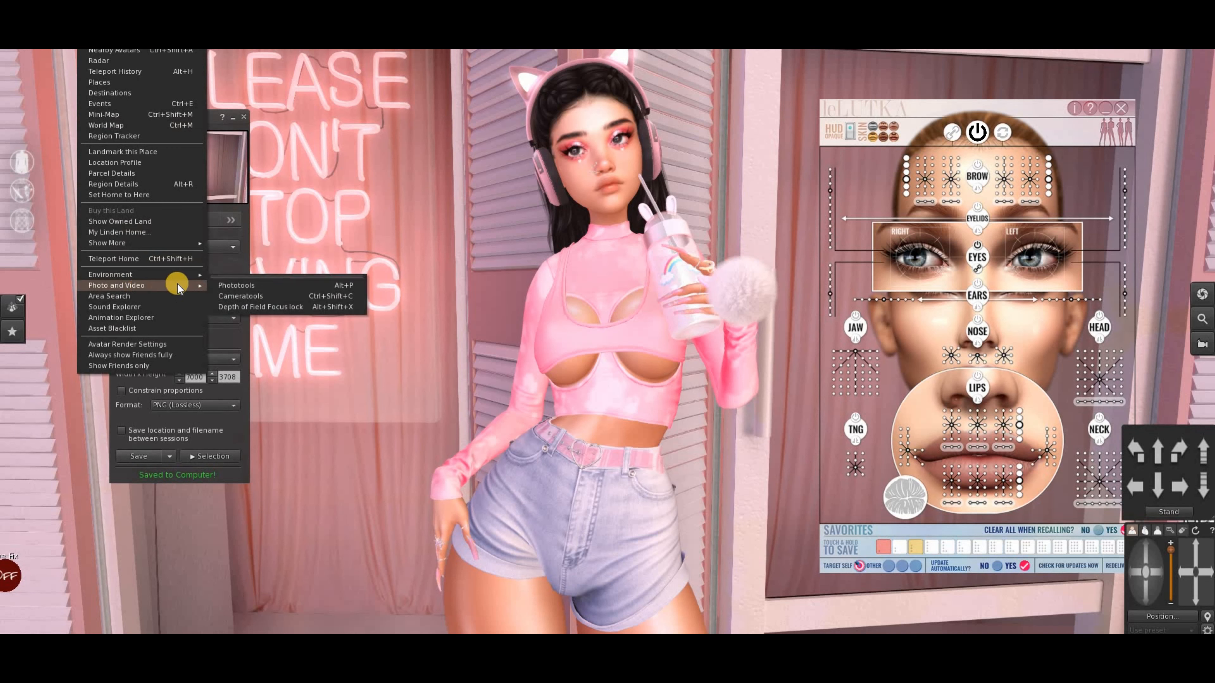
{"action": "left_click", "coordinate": [239, 296]}
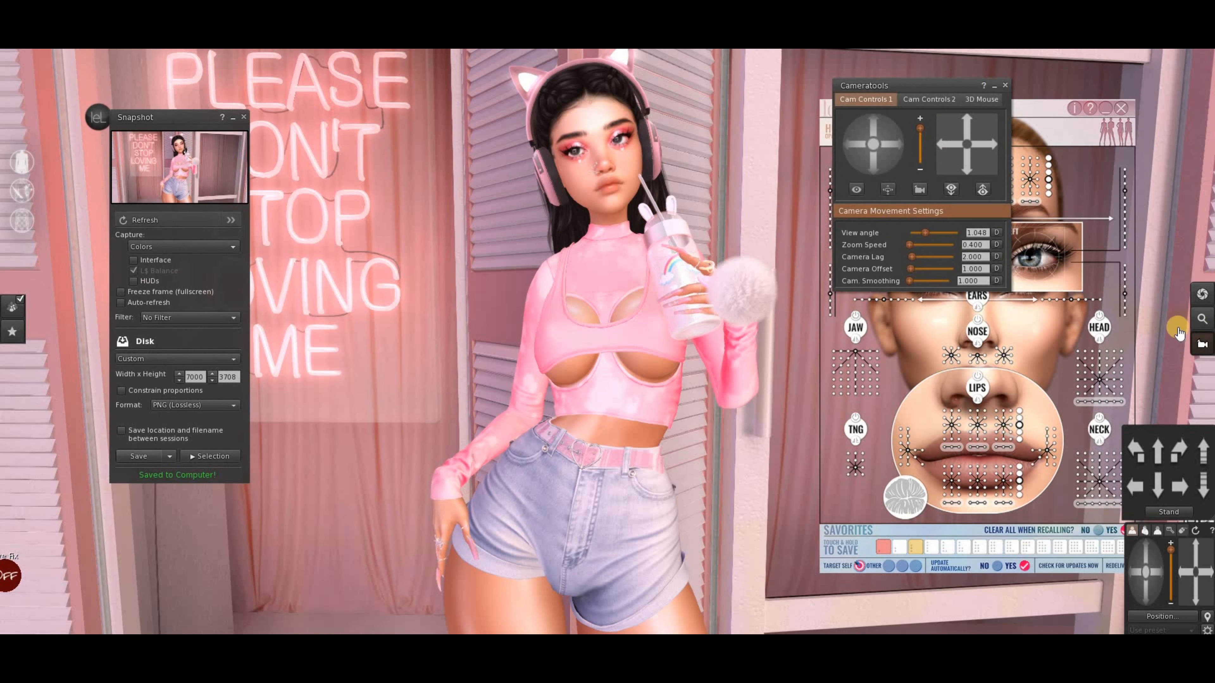
{"action": "left_click", "coordinate": [1005, 86]}
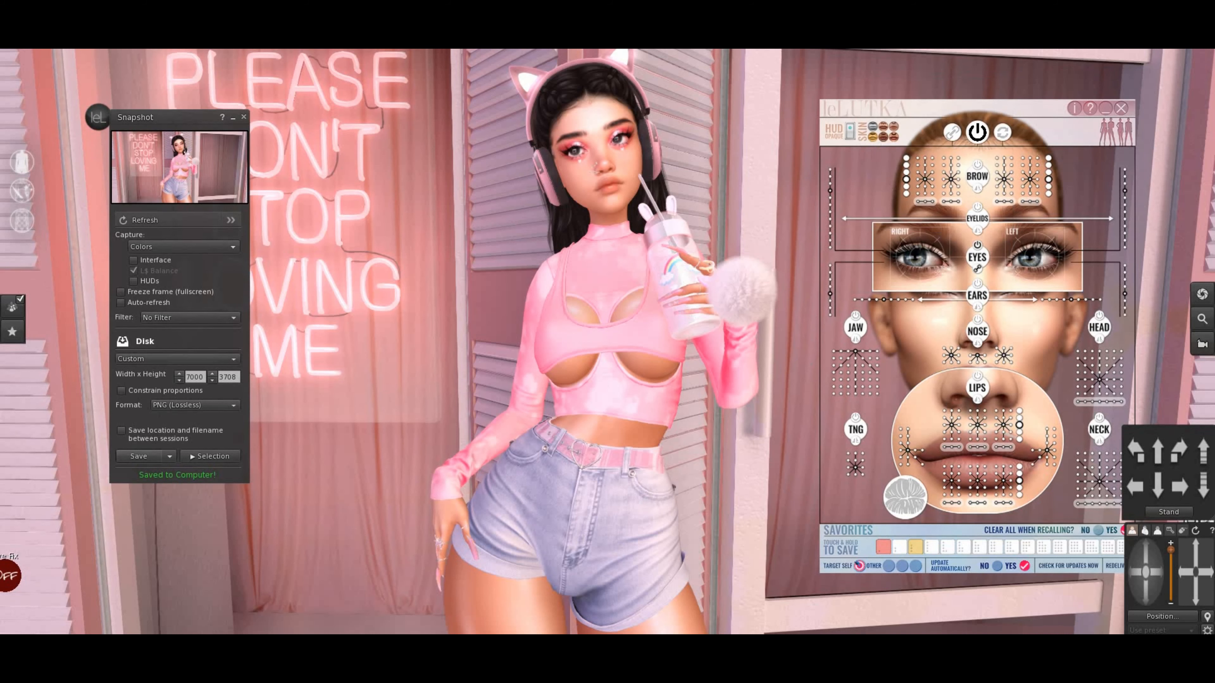
Review the available toolbar buttons, including Camera controls, and close the Toolbar Buttons window
{"action": "right_click", "coordinate": [627, 485]}
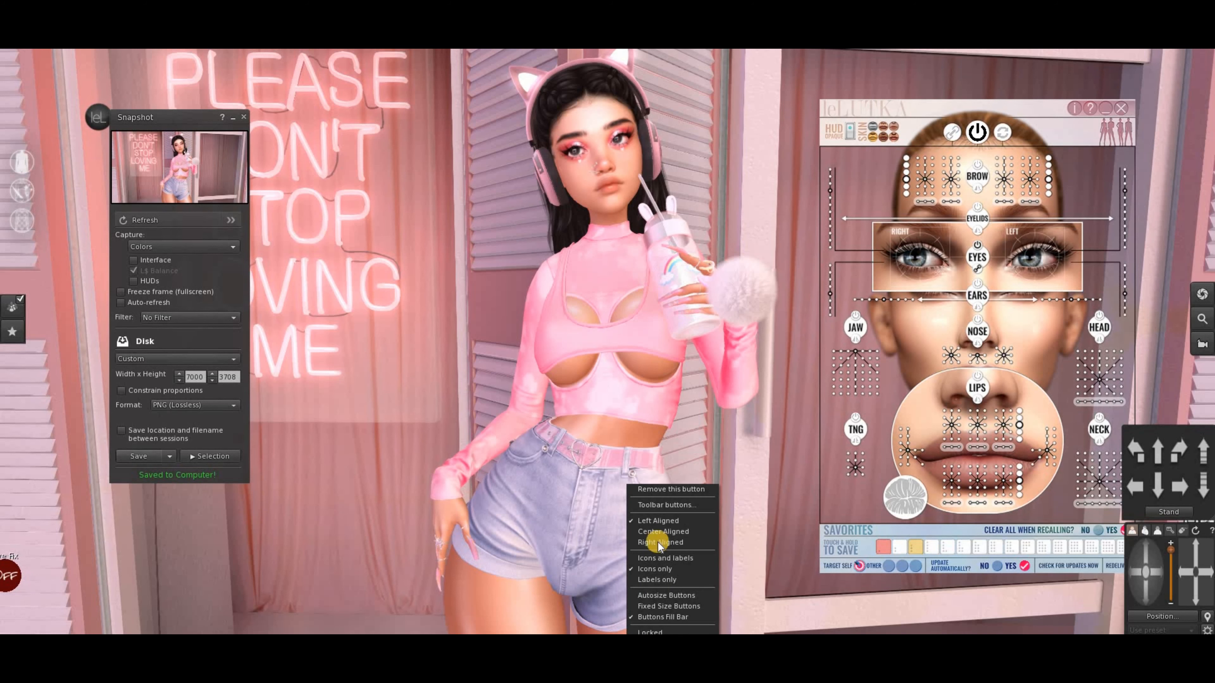
{"action": "left_click", "coordinate": [663, 507]}
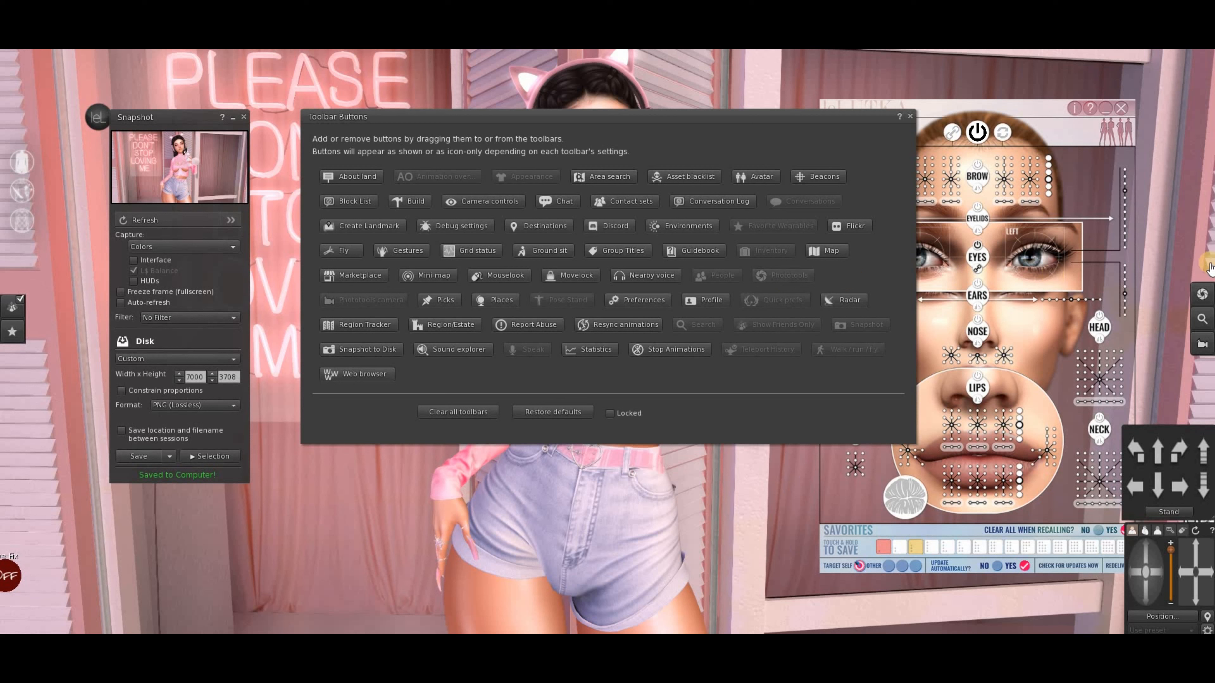
{"action": "left_click_drag", "start_coordinate": [803, 291], "coordinate": [882, 142]}
{"action": "left_click", "coordinate": [909, 116]}
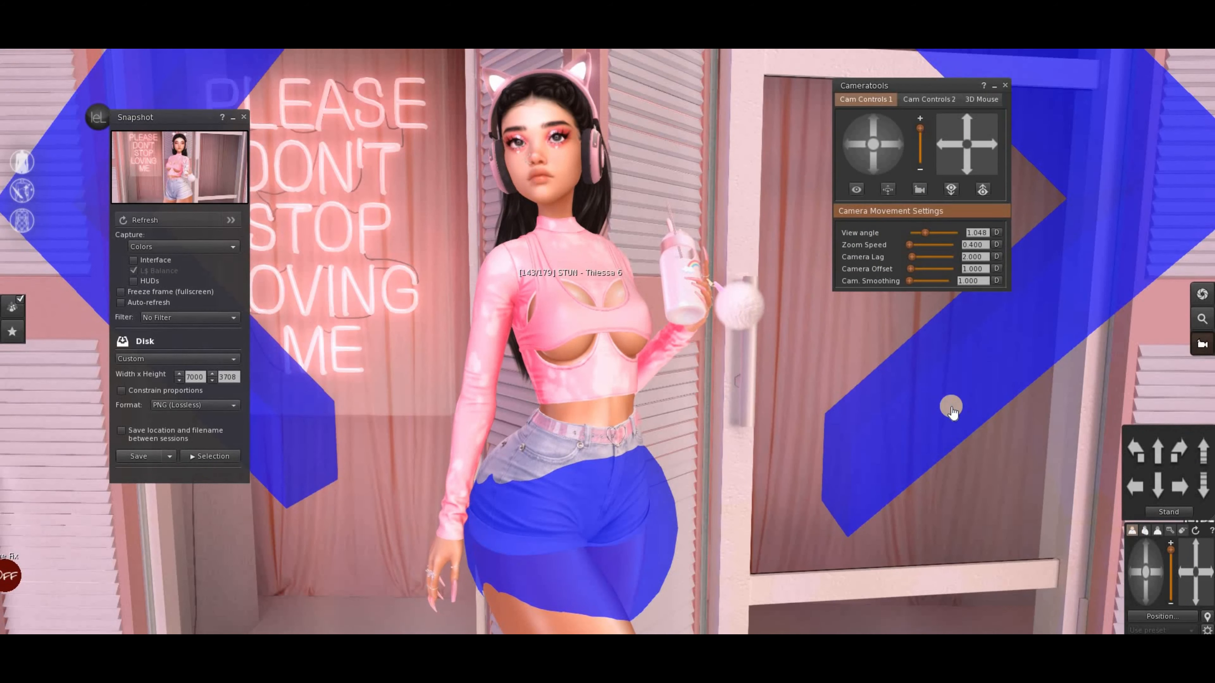
Restore the saved camera view and orbit the camera slightly around the avatar in the Thiessa 6 pose
{"action": "left_click_drag", "start_coordinate": [951, 408], "coordinate": [1145, 552]}
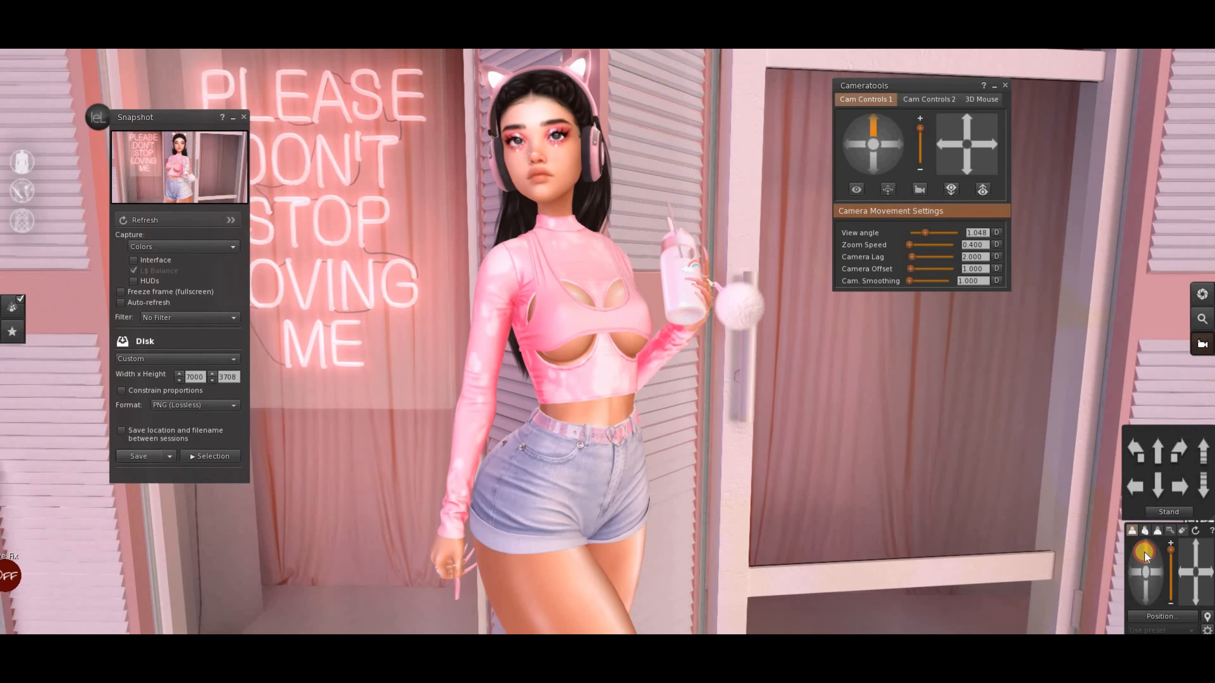
{"action": "left_click", "coordinate": [978, 188]}
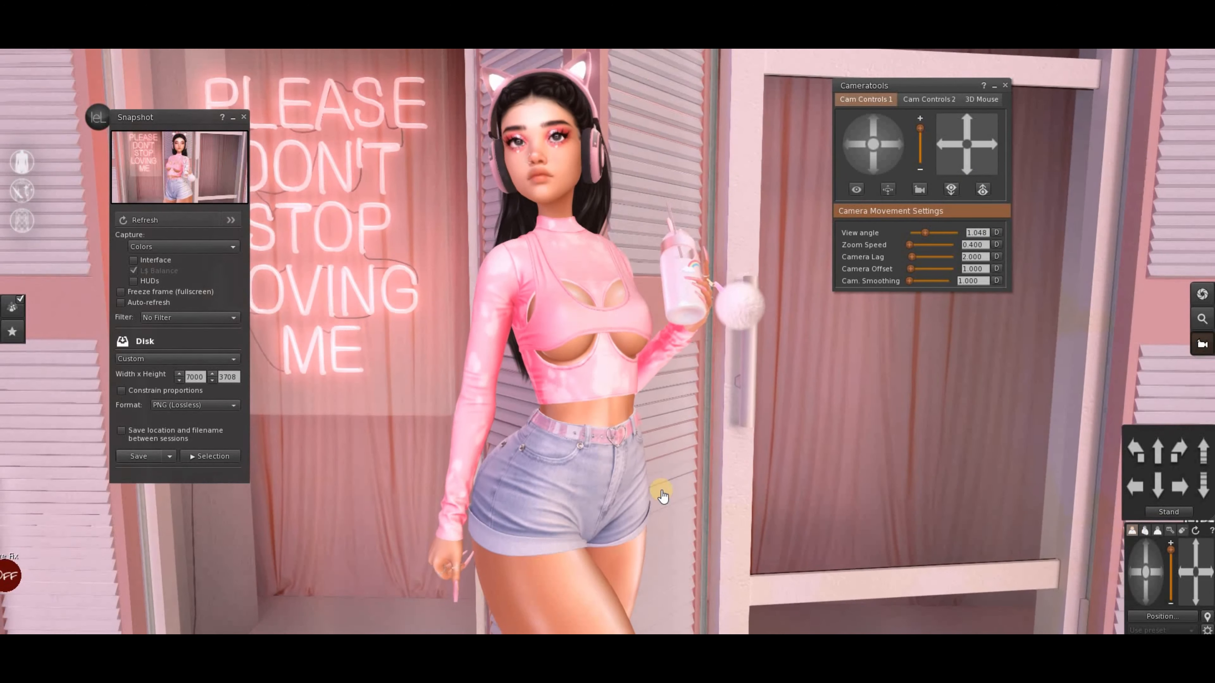
{"action": "left_click", "coordinate": [1146, 564]}
{"action": "left_click_drag", "start_coordinate": [1141, 548], "coordinate": [1141, 549]}
{"action": "left_click_drag", "start_coordinate": [1142, 599], "coordinate": [1195, 579]}
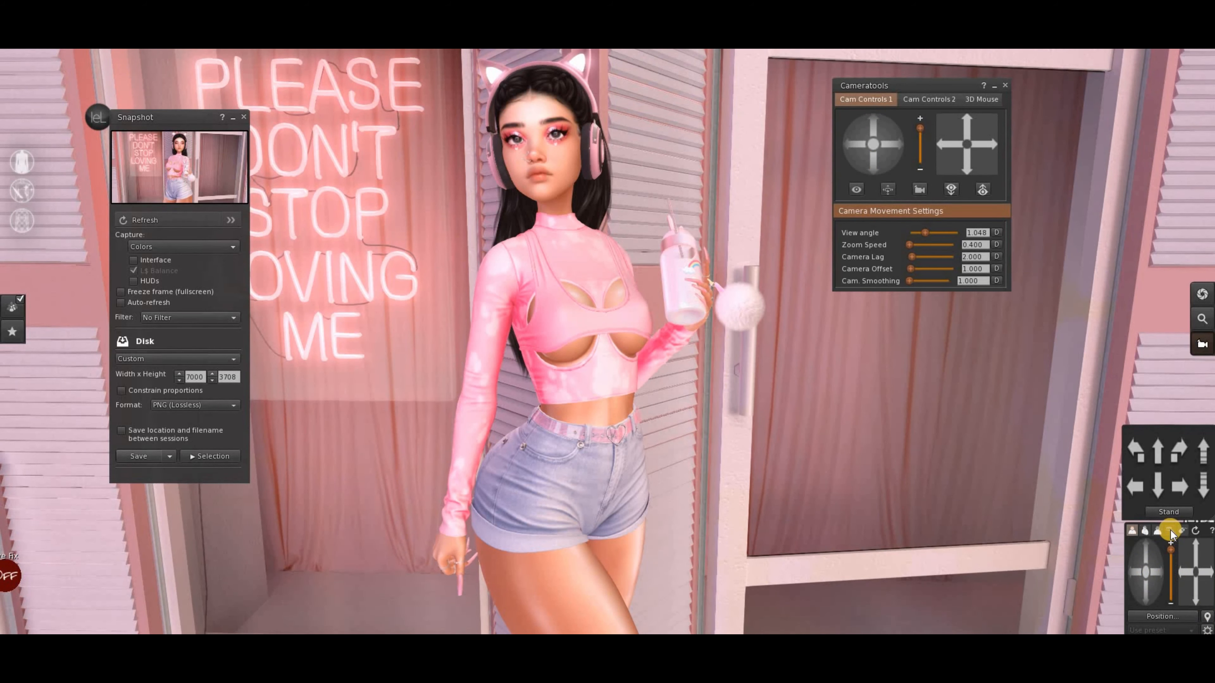
Frame the avatar from cat ears to upper thighs beside the neon sign using object view, and close Cameratools
{"action": "left_click", "coordinate": [1170, 530]}
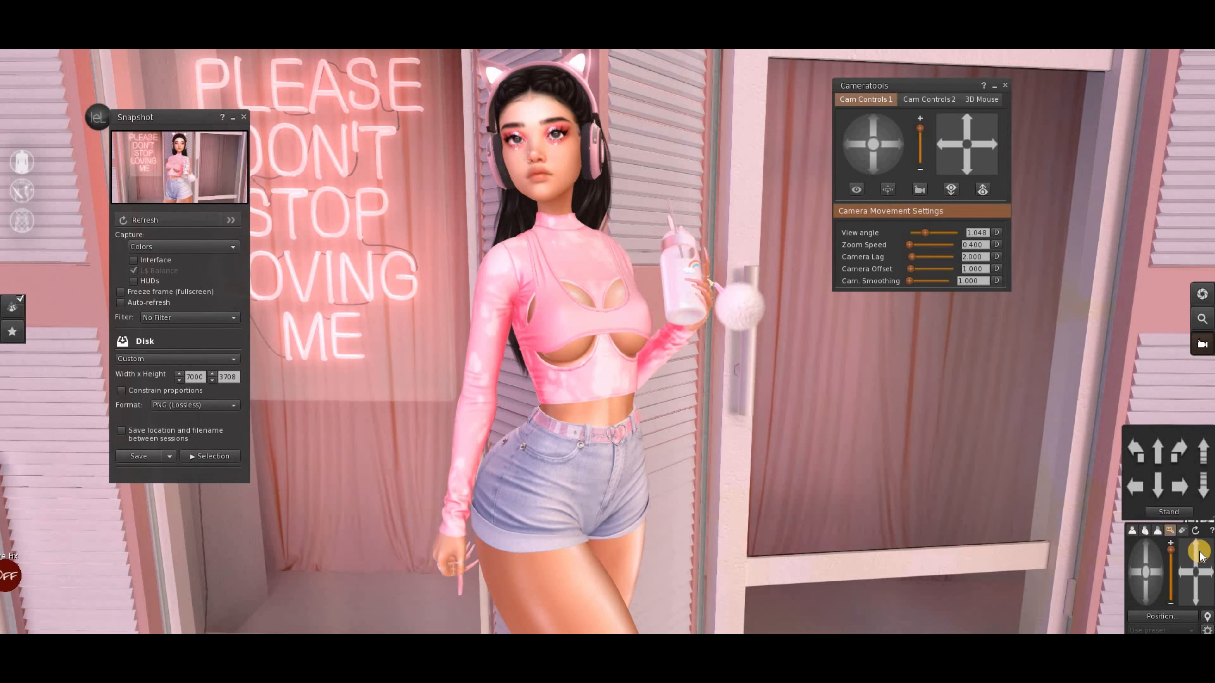
{"action": "left_click_drag", "start_coordinate": [1145, 572], "coordinate": [1154, 571]}
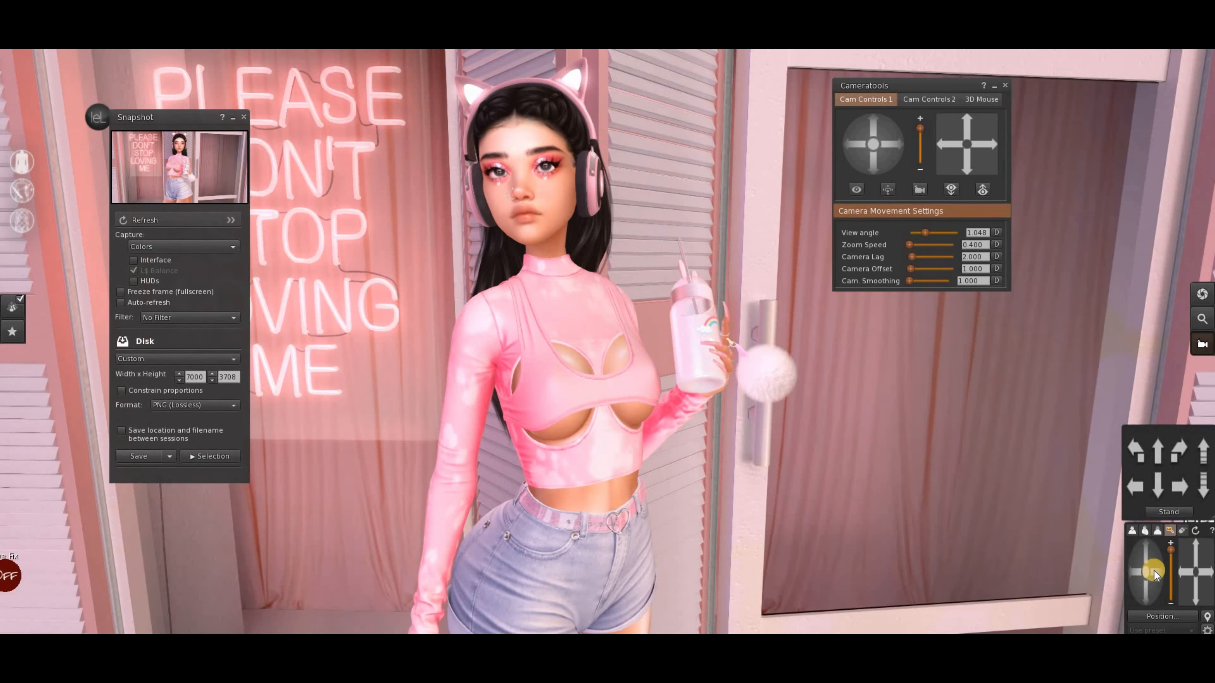
{"action": "left_click", "coordinate": [1187, 590]}
{"action": "scroll", "coordinate": [736, 417], "scroll_direction": "down", "scroll_amount": 2}
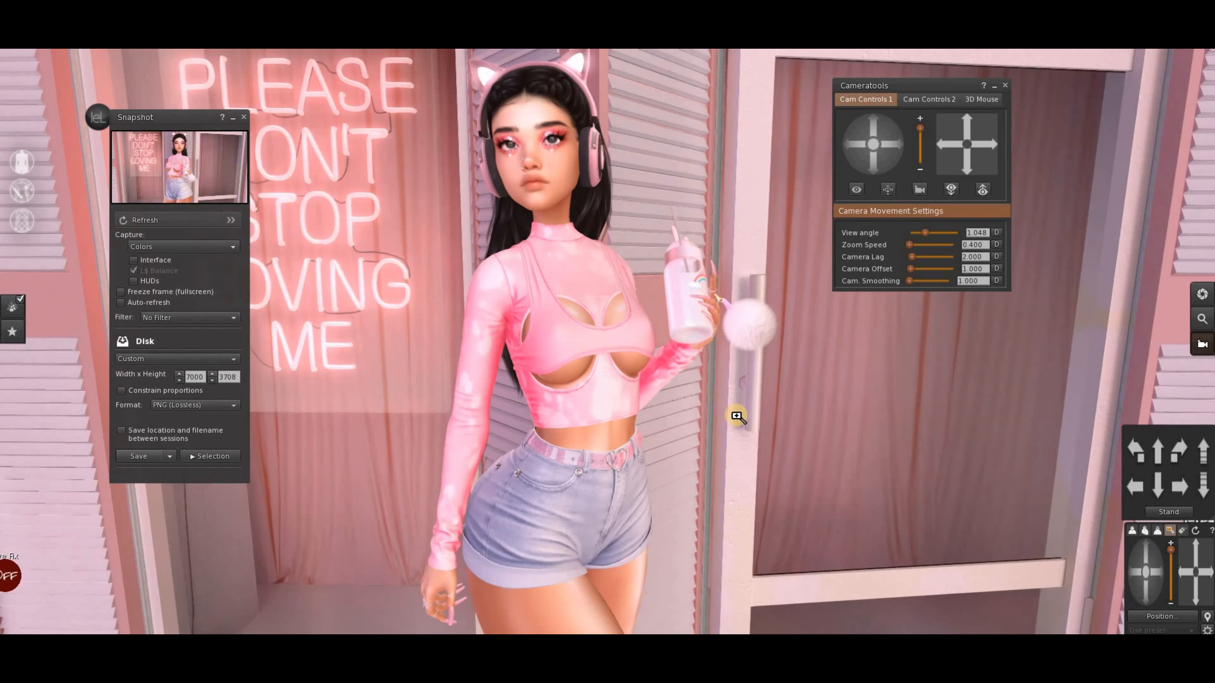
{"action": "scroll", "coordinate": [739, 410], "scroll_direction": "up", "scroll_amount": 1}
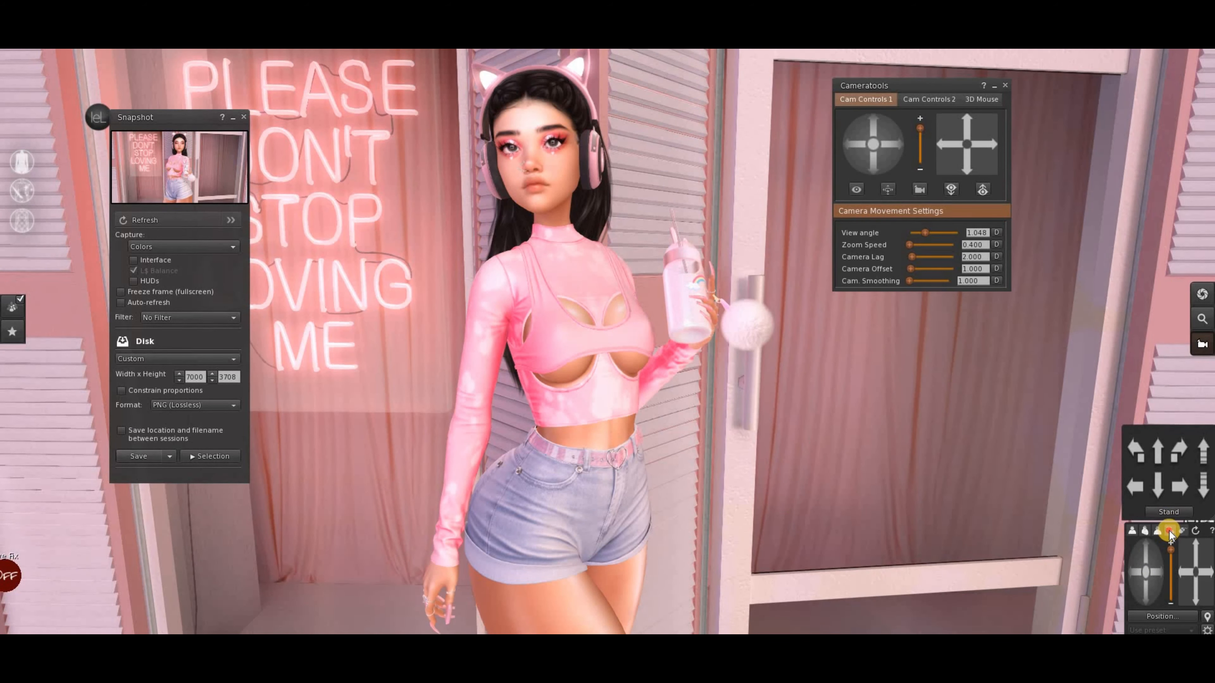
{"action": "left_click", "coordinate": [1006, 85]}
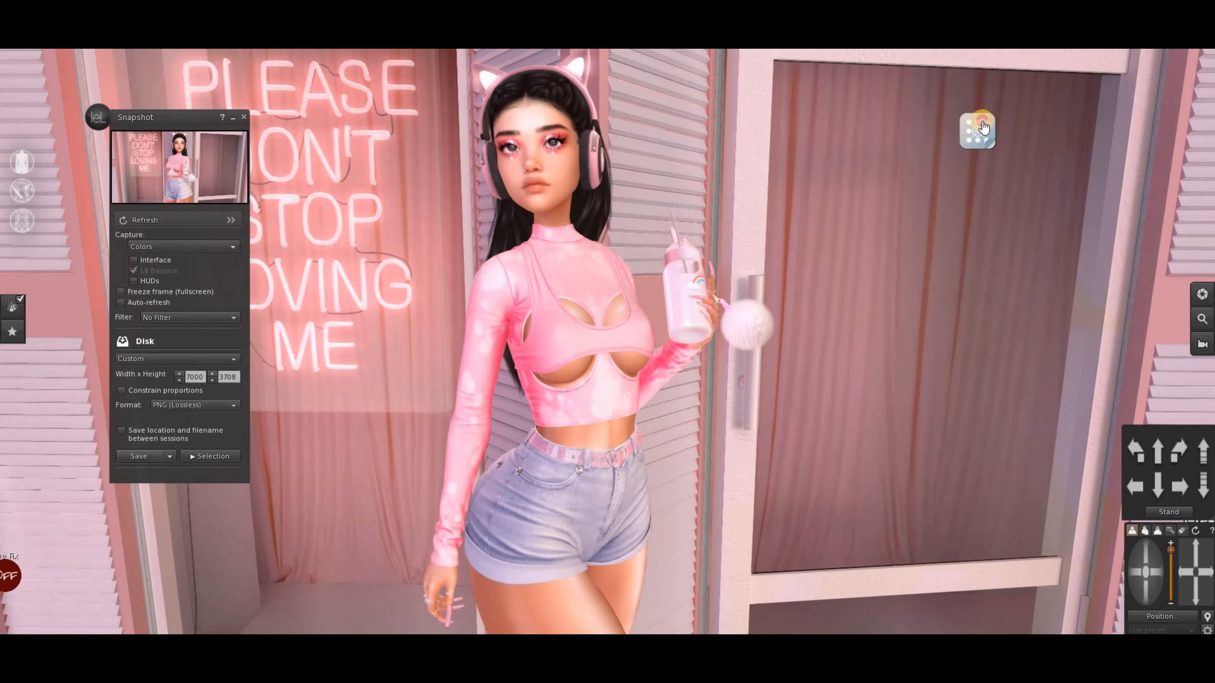
Expand the leLUTKA face HUD and minimize it again
{"action": "left_click", "coordinate": [976, 127]}
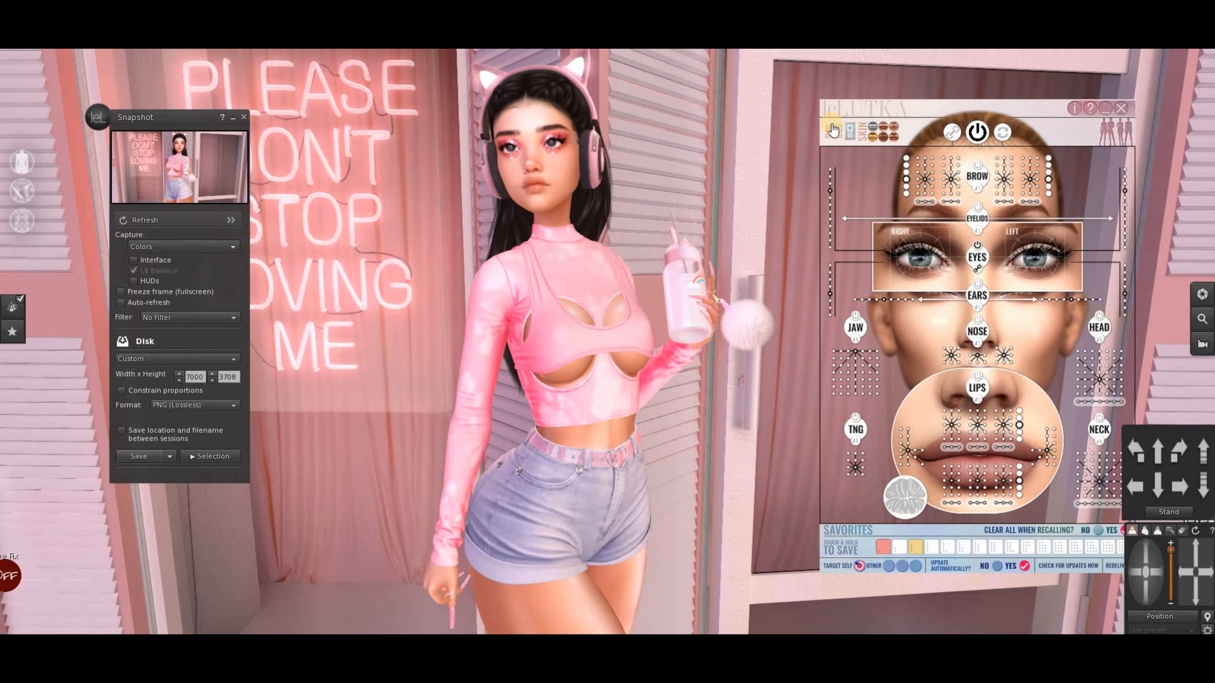
{"action": "left_click", "coordinate": [1105, 117]}
{"action": "left_click", "coordinate": [877, 139]}
Move the Snapshot window off the neon sign, refresh the preview and save the 7000 x 3708 PNG snapshot to disk
{"action": "left_click_drag", "start_coordinate": [188, 118], "coordinate": [906, 131]}
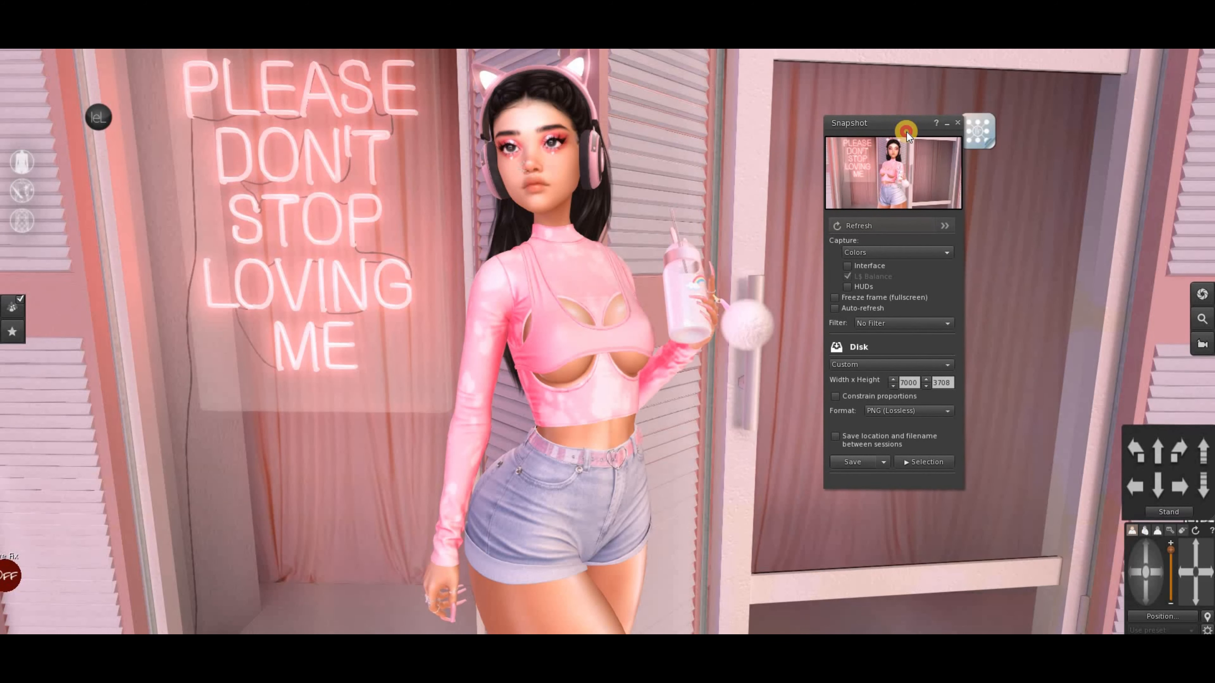
{"action": "left_click", "coordinate": [857, 223]}
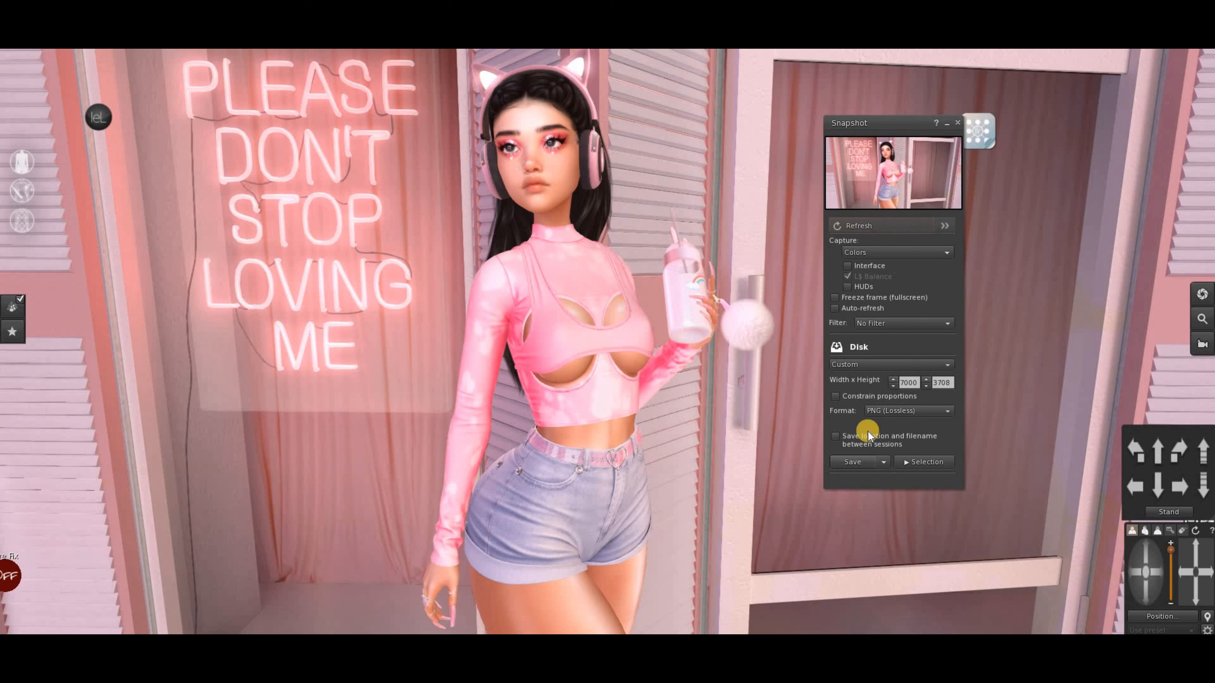
{"action": "left_click", "coordinate": [853, 462]}
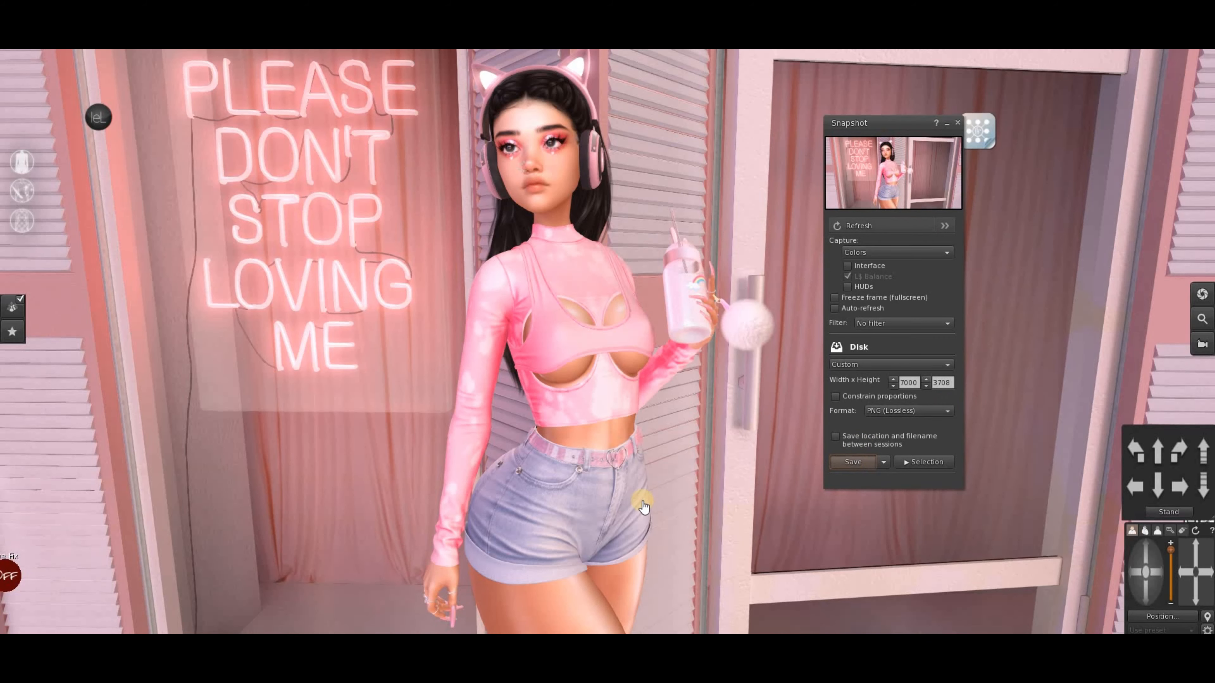
Advance the pose stand to the STUN - Valerie 2 pose
{"action": "left_click", "coordinate": [965, 389]}
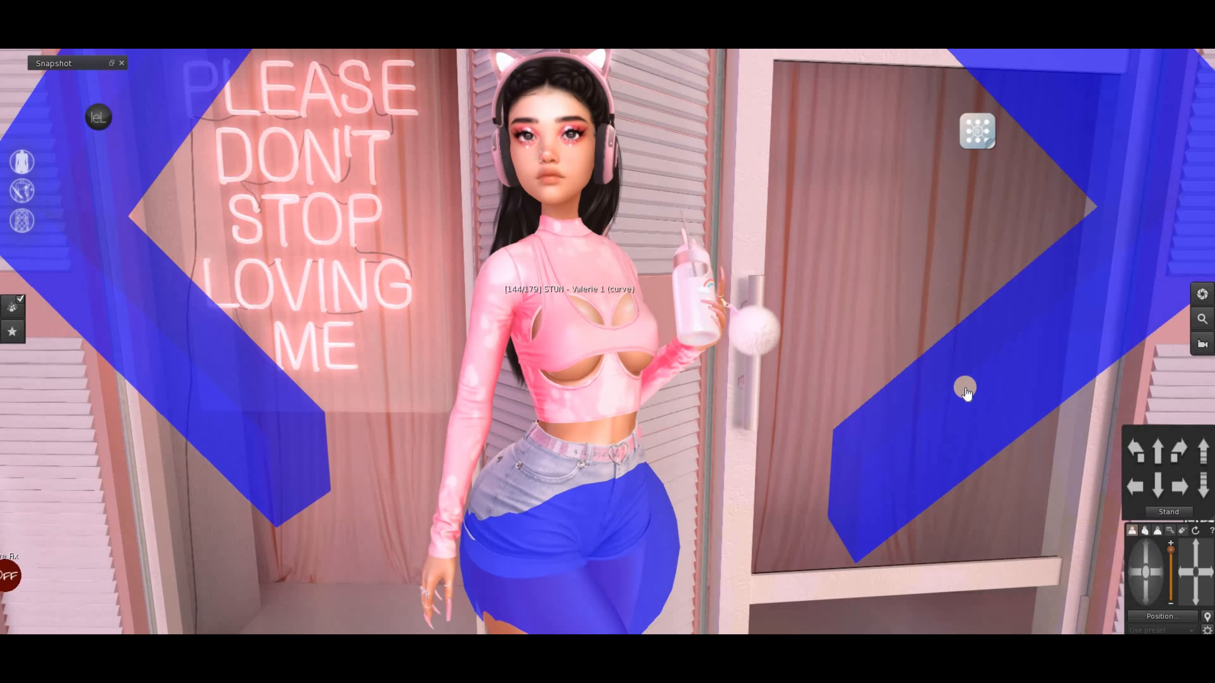
{"action": "left_click", "coordinate": [970, 394]}
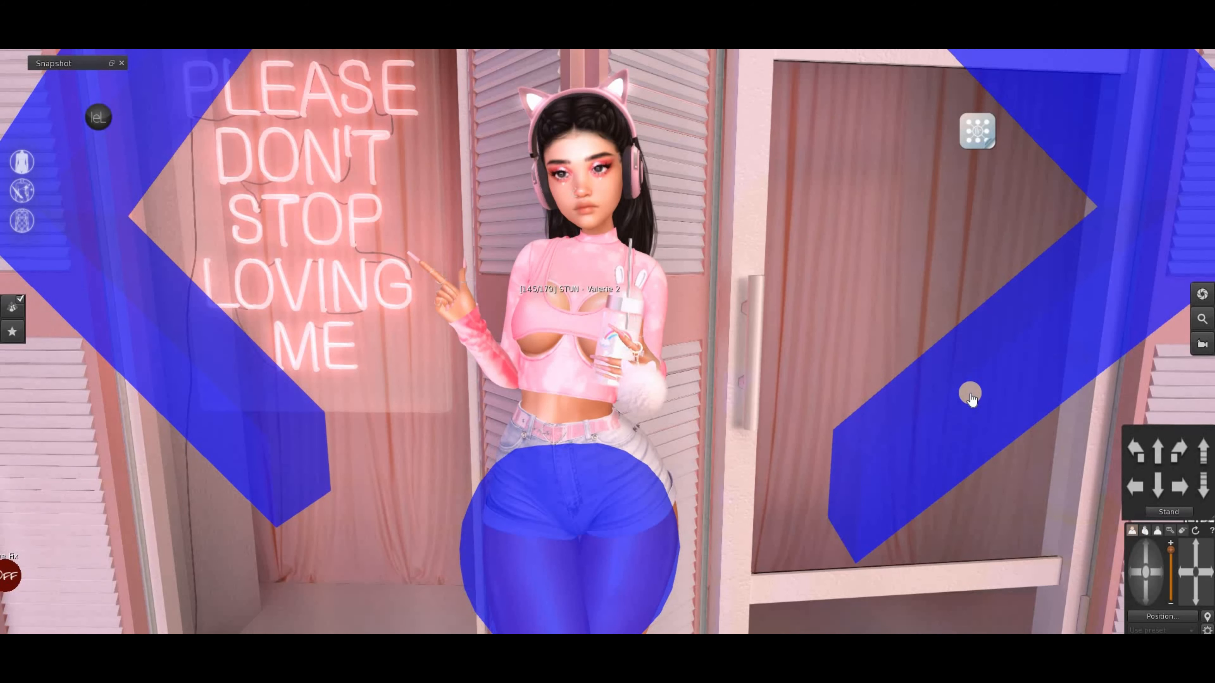
Reframe the camera closer on the avatar so that the whole neon sign and the pointing hand stay in view
{"action": "left_click", "coordinate": [1139, 586]}
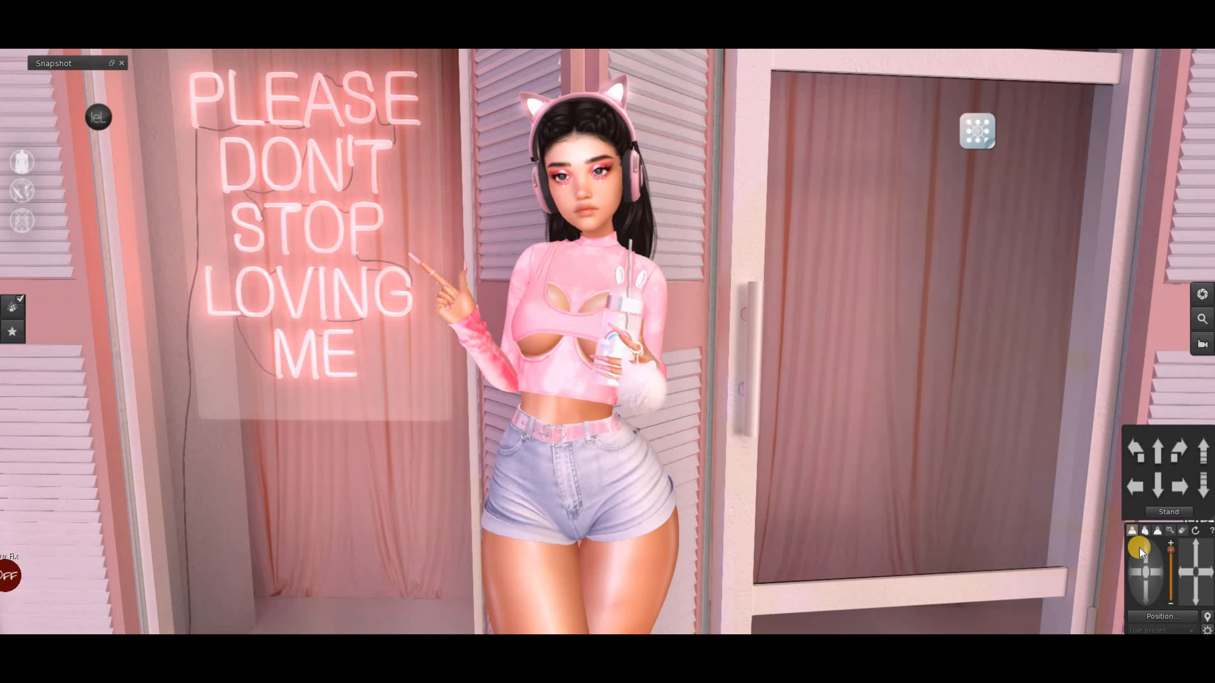
{"action": "left_click", "coordinate": [1140, 550]}
{"action": "left_click", "coordinate": [1140, 550]}
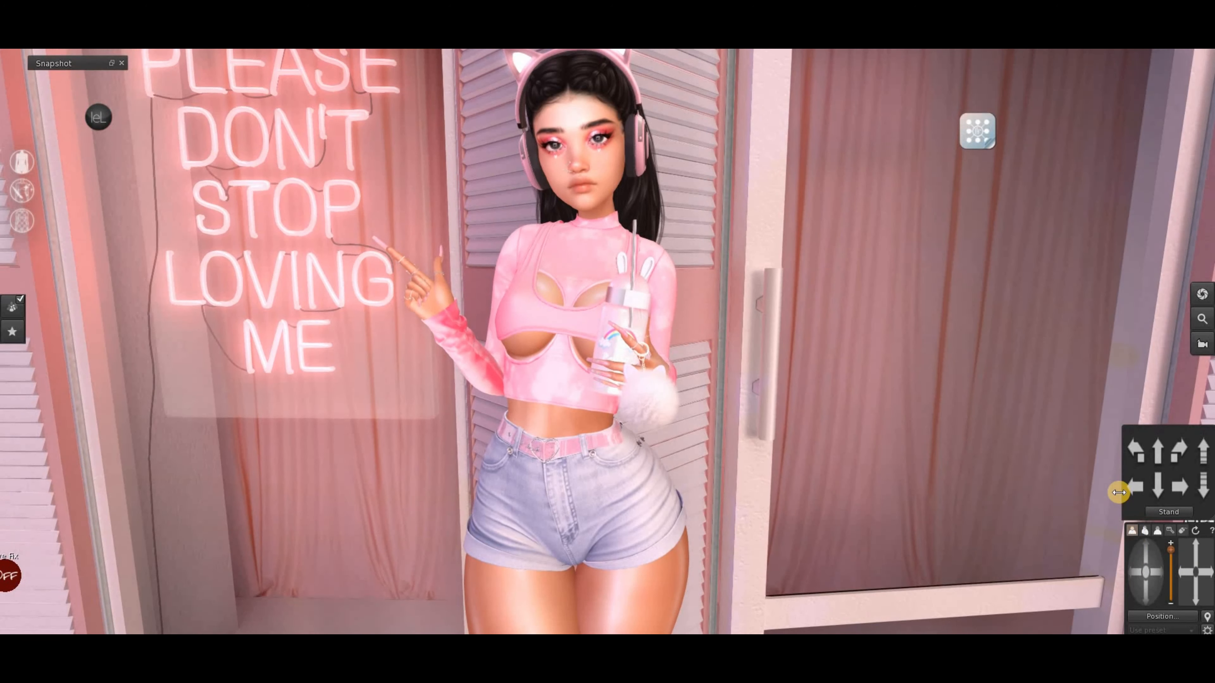
{"action": "left_click", "coordinate": [1197, 550]}
{"action": "left_click", "coordinate": [1198, 590]}
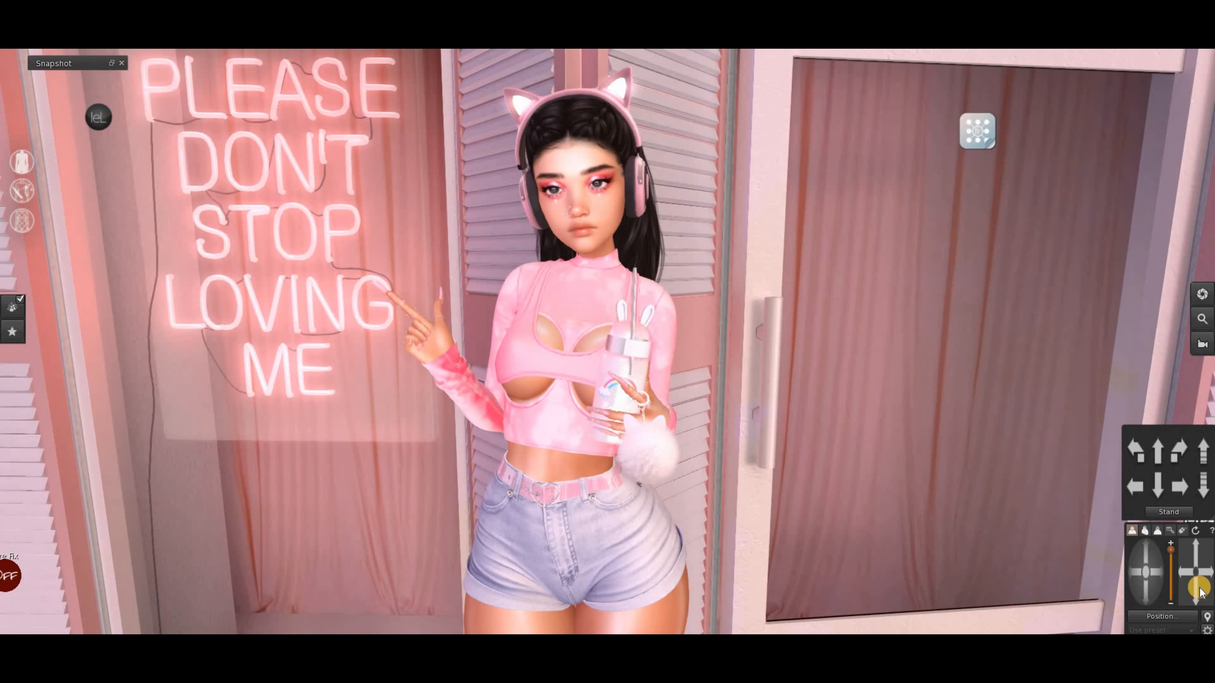
{"action": "left_click", "coordinate": [1191, 593]}
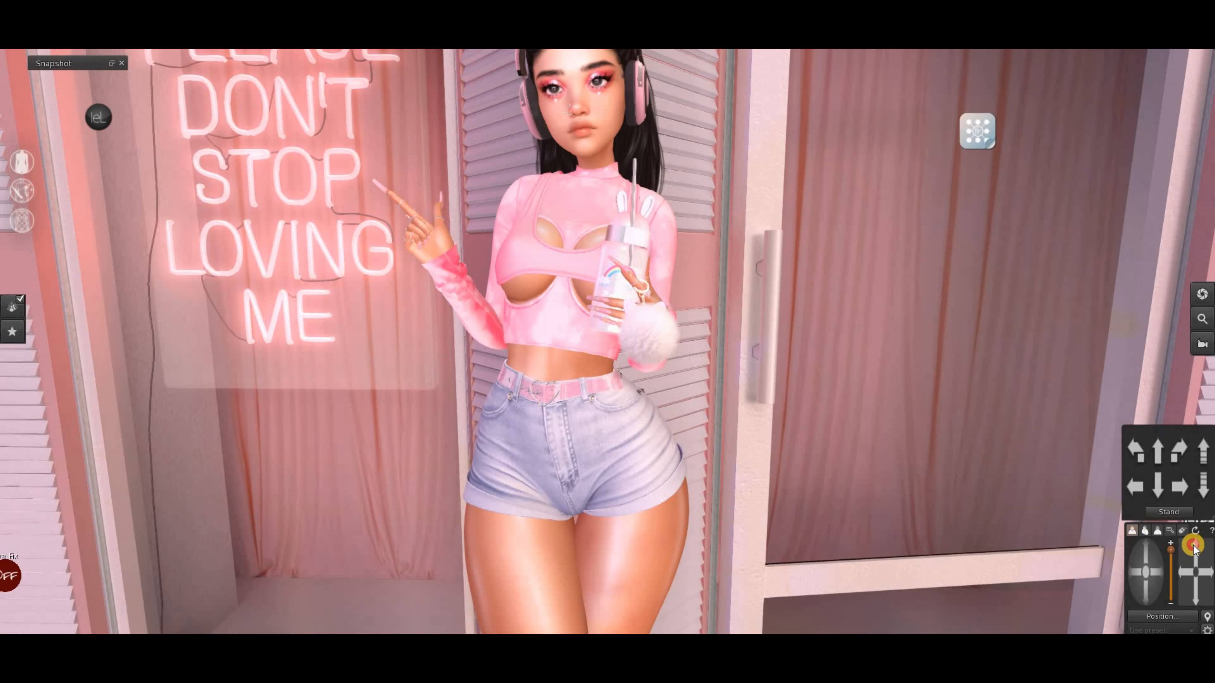
{"action": "left_click", "coordinate": [1194, 549]}
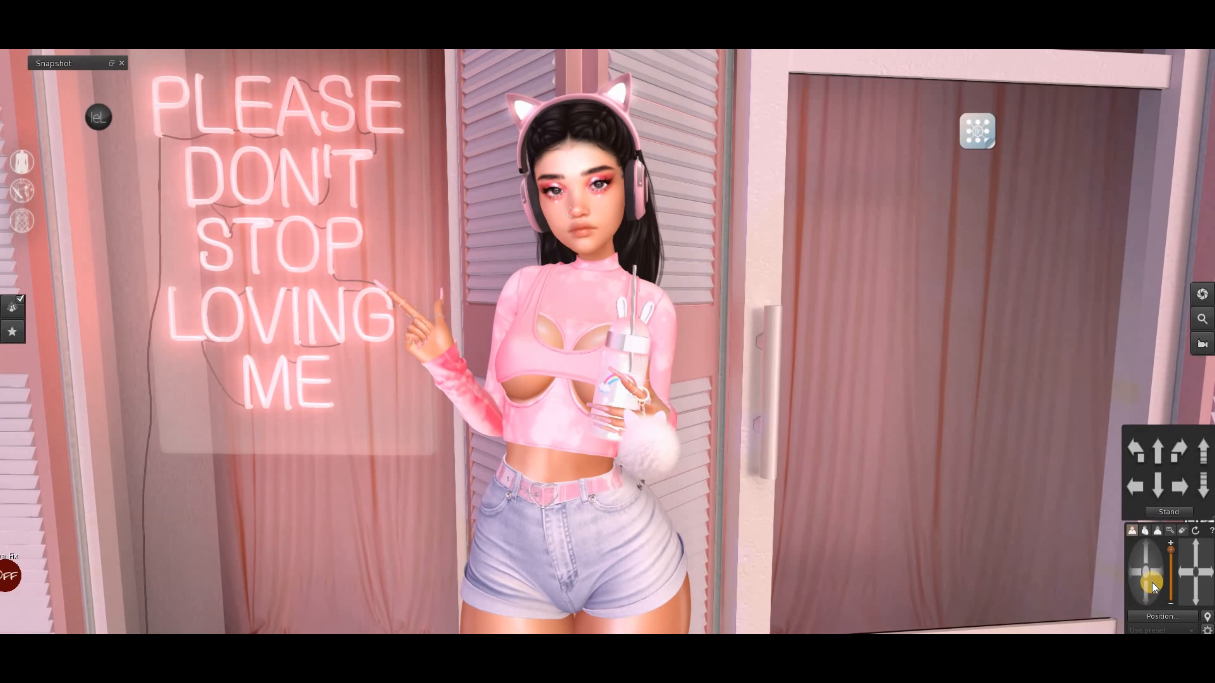
{"action": "left_click", "coordinate": [1190, 592]}
{"action": "left_click", "coordinate": [1184, 561]}
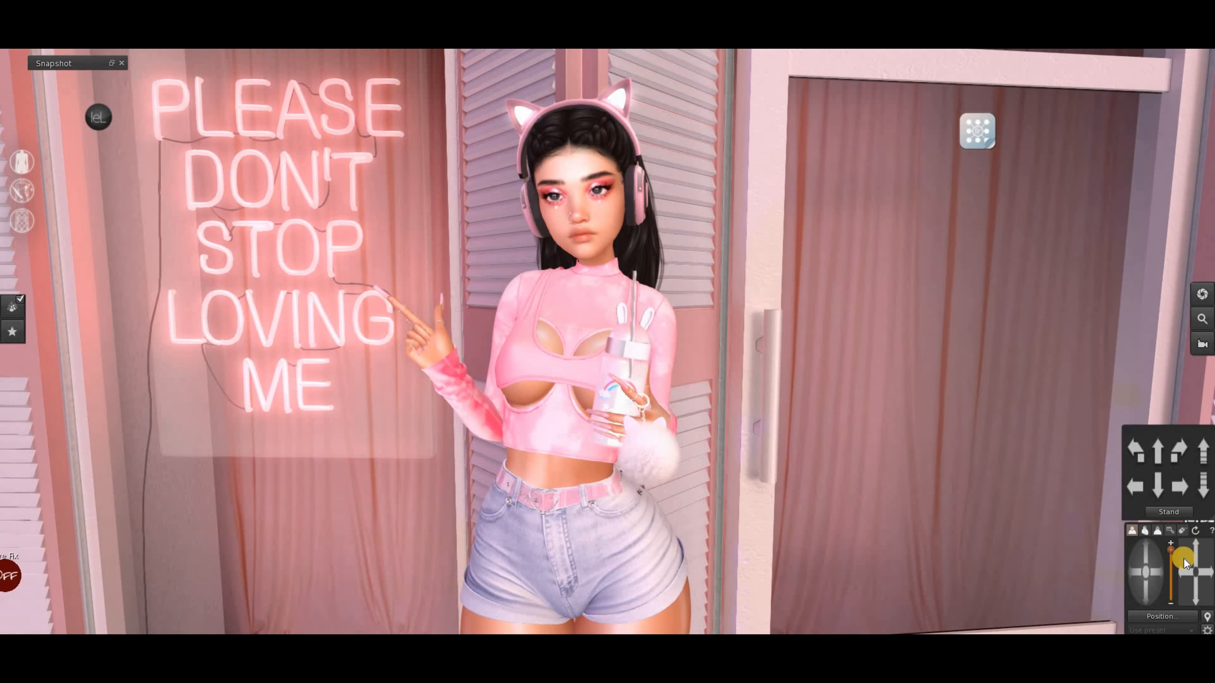
{"action": "left_click", "coordinate": [1196, 585]}
{"action": "left_click", "coordinate": [1197, 548]}
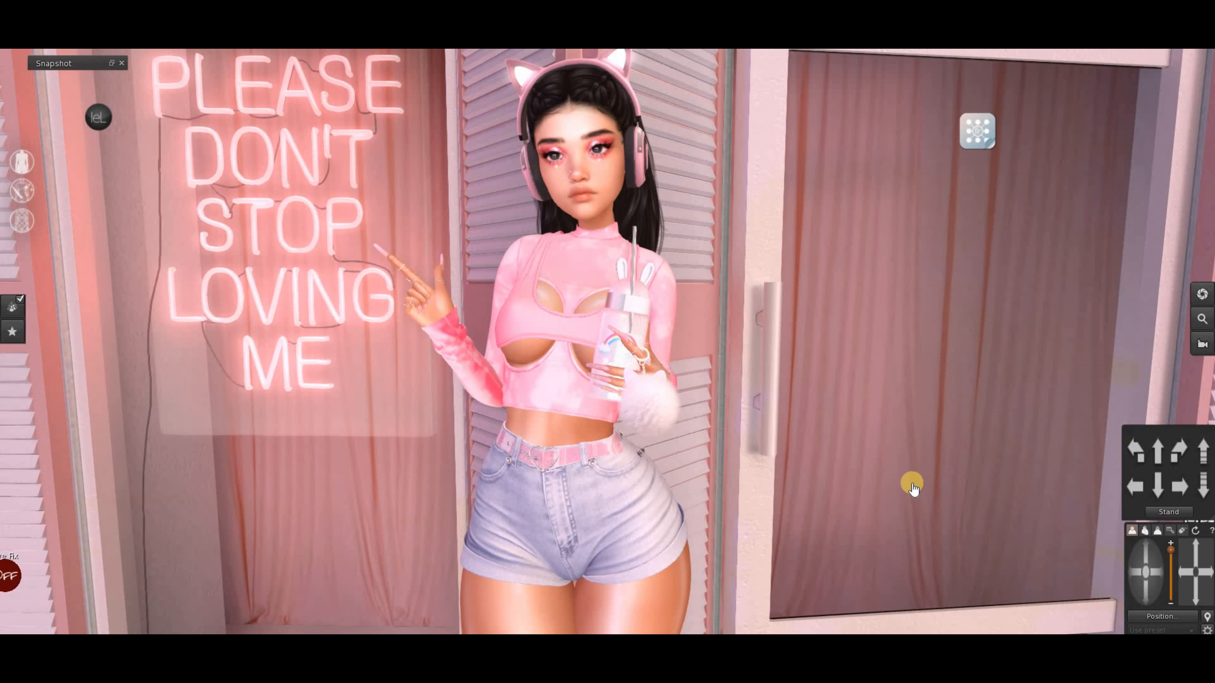
Expand the leLUTKA face HUD and turn the avatar's eyes to its right, toward the neon sign
{"action": "left_click", "coordinate": [966, 142]}
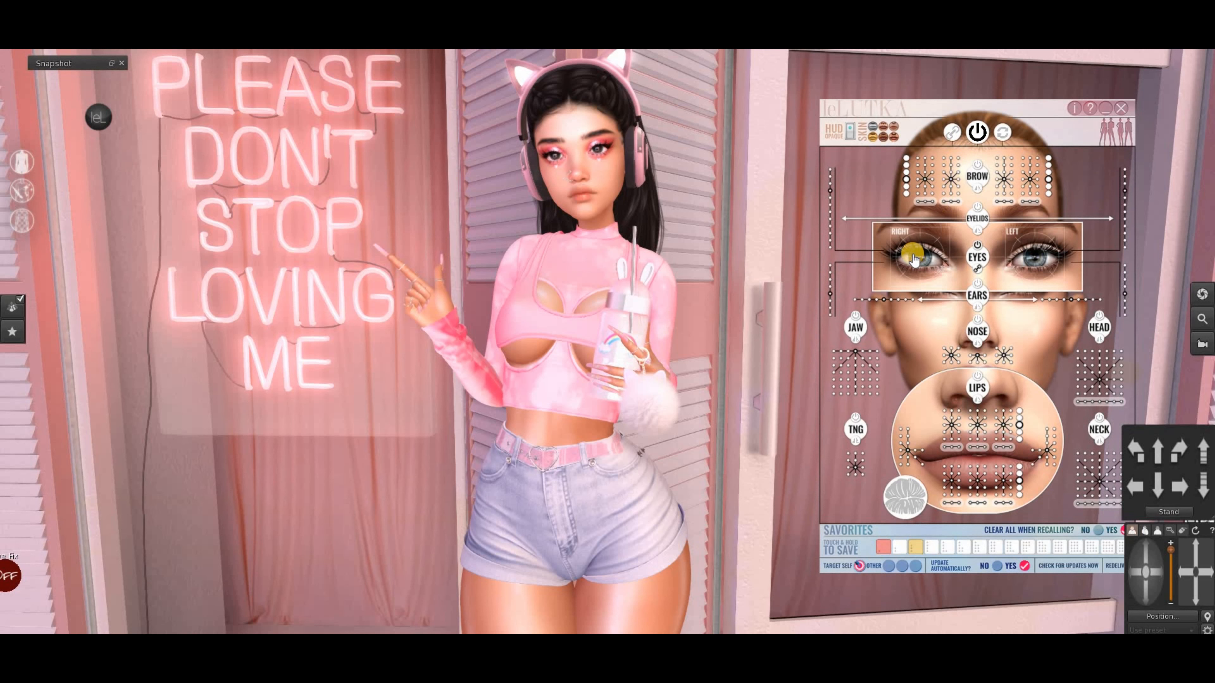
{"action": "left_click_drag", "start_coordinate": [902, 265], "coordinate": [902, 259]}
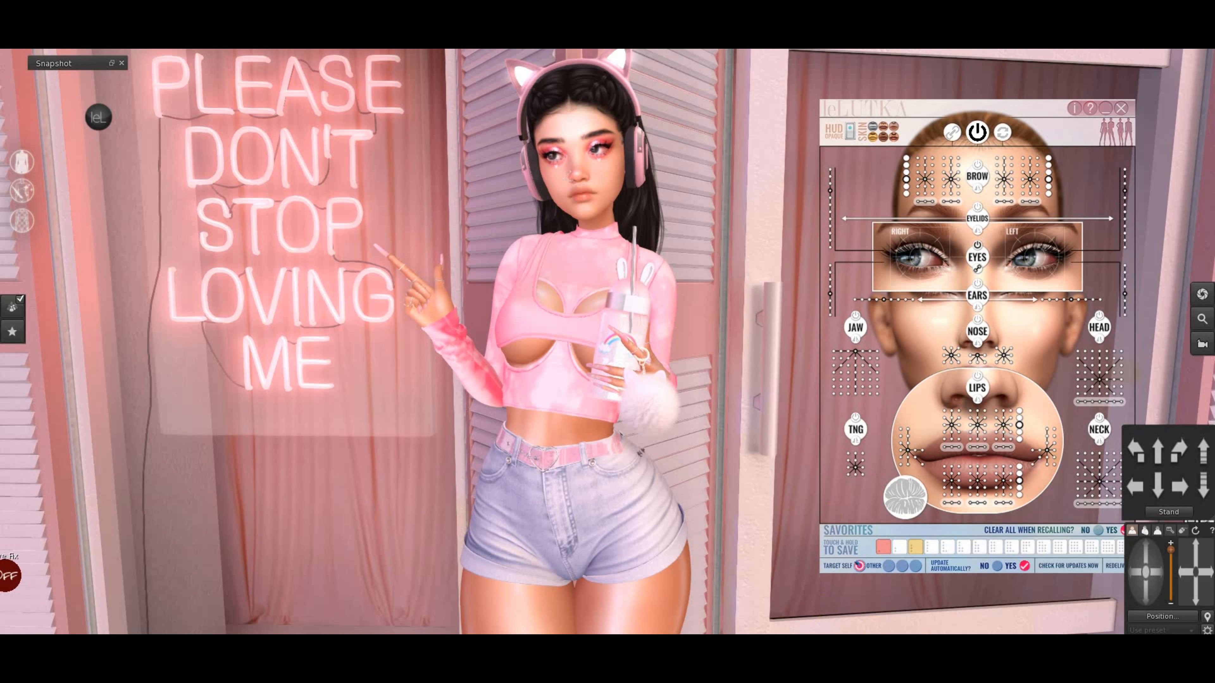
Bring back the Snapshot window, place it clear of the face HUD, and minimize the HUD
{"action": "key", "text": "ctrl+shift+s"}
{"action": "left_click", "coordinate": [900, 124]}
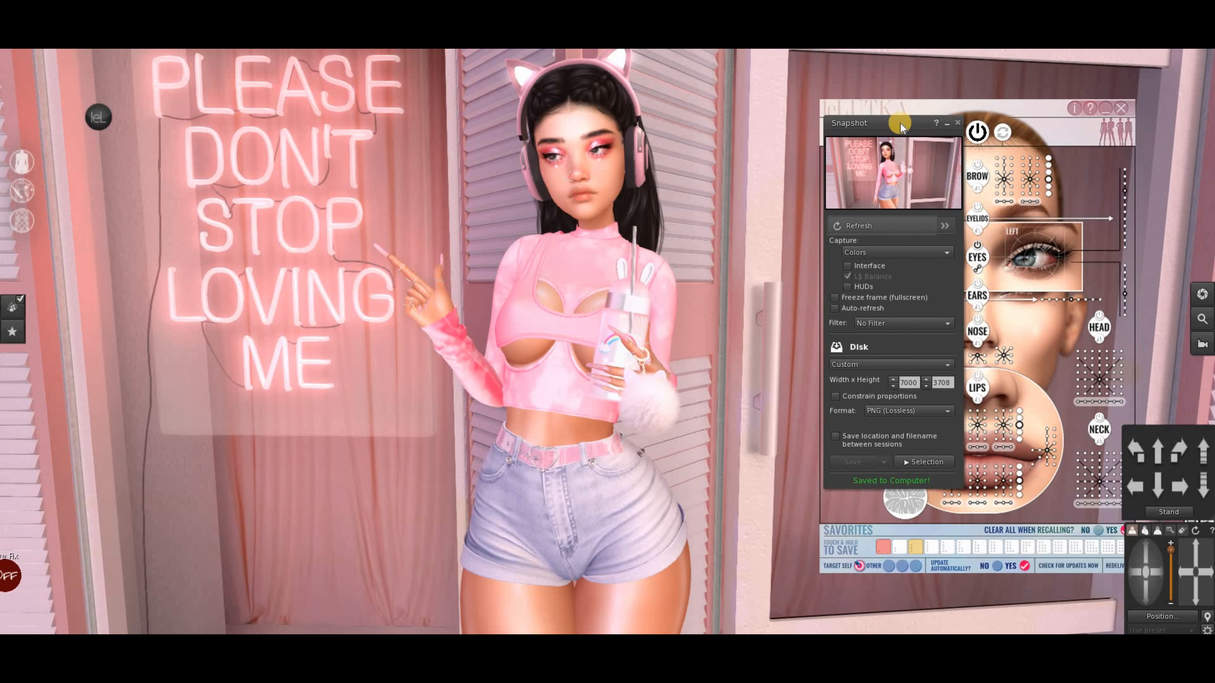
{"action": "left_click_drag", "start_coordinate": [900, 125], "coordinate": [277, 126]}
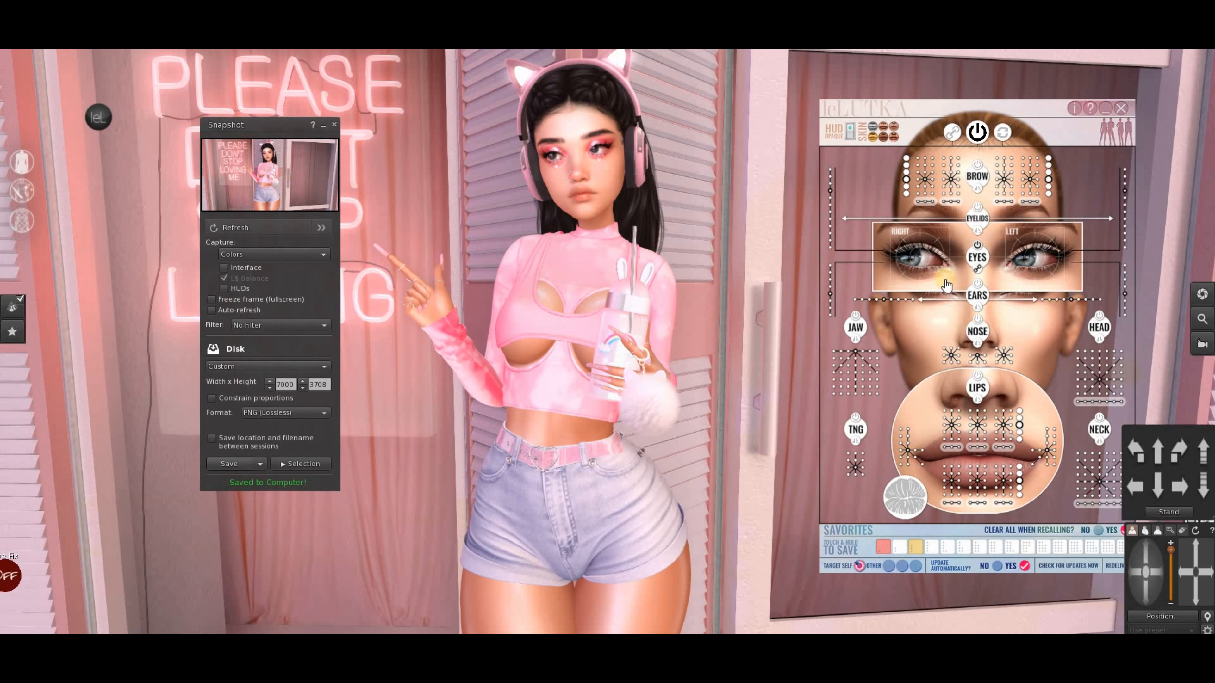
{"action": "left_click", "coordinate": [1108, 109]}
{"action": "left_click", "coordinate": [639, 496]}
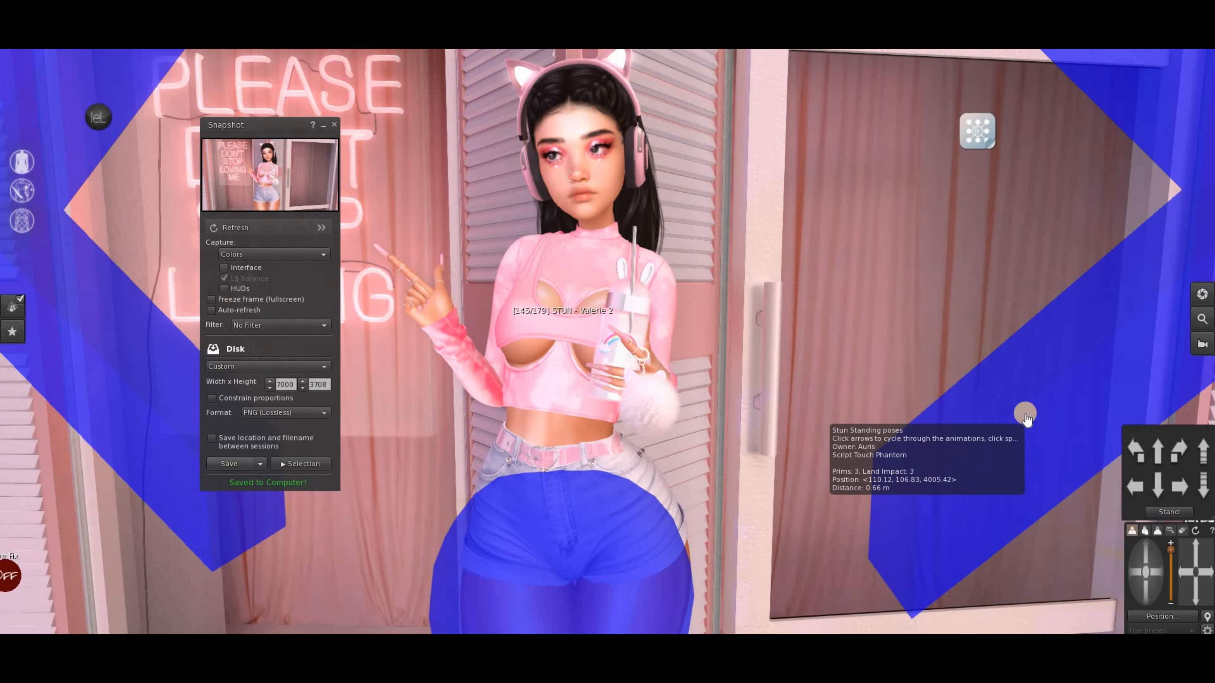
Advance the pose stand past the STUN - Violet poses to a pose with one hand resting on the hip
{"action": "left_click", "coordinate": [1031, 411]}
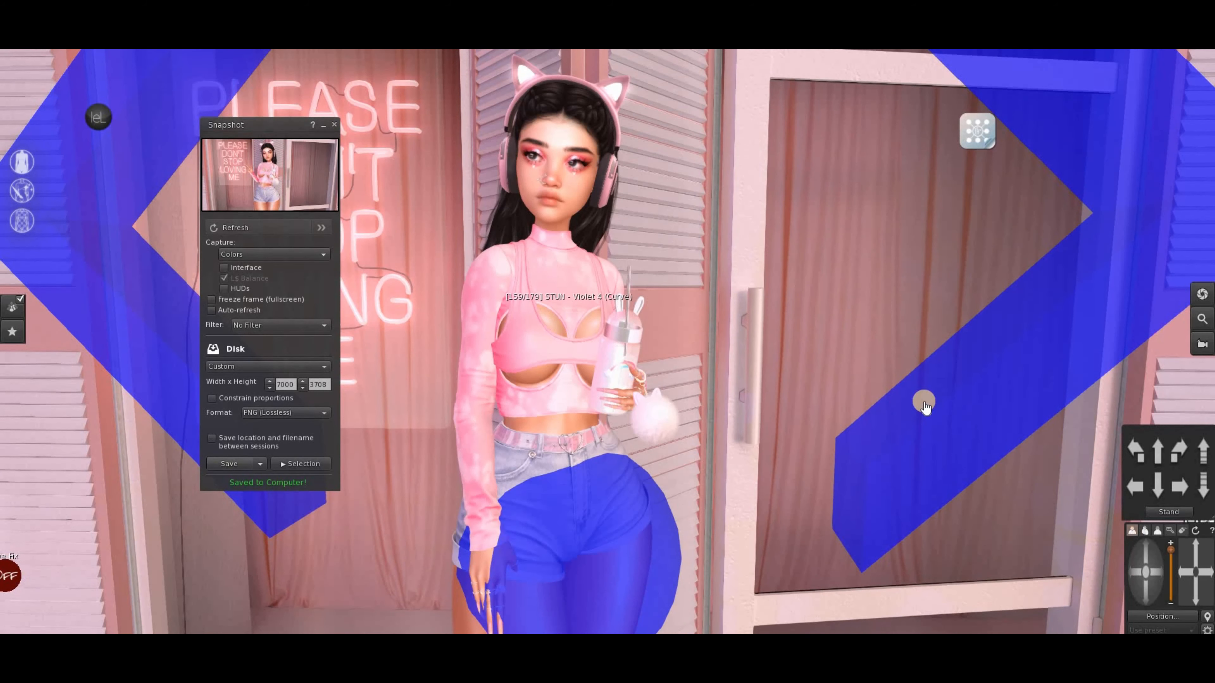
{"action": "left_click", "coordinate": [924, 403]}
{"action": "mouse_move", "coordinate": [1108, 378]}
{"action": "left_mouse_down"}
{"action": "mouse_move", "coordinate": [1097, 387]}
{"action": "mouse_move", "coordinate": [1071, 374]}
{"action": "mouse_move", "coordinate": [1120, 381]}
{"action": "left_mouse_up"}
{"action": "left_click", "coordinate": [1105, 108]}
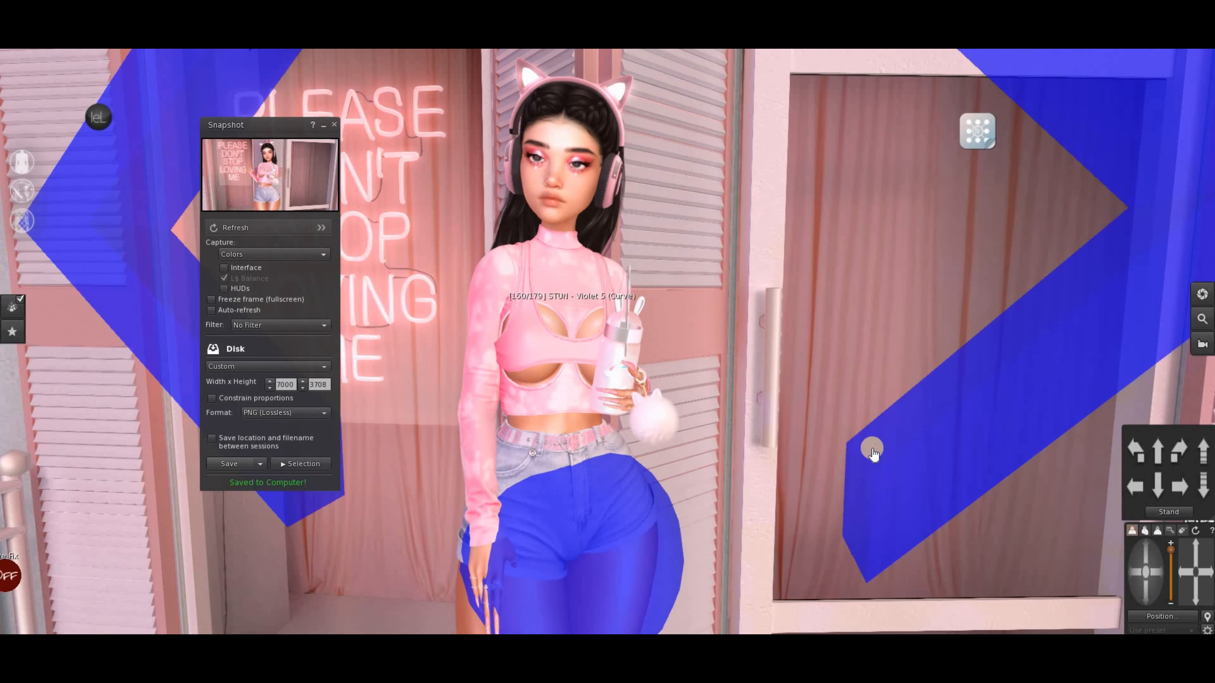
{"action": "left_click", "coordinate": [871, 450]}
{"action": "right_click", "coordinate": [883, 452]}
{"action": "left_click", "coordinate": [930, 493]}
{"action": "key", "text": "Escape"}
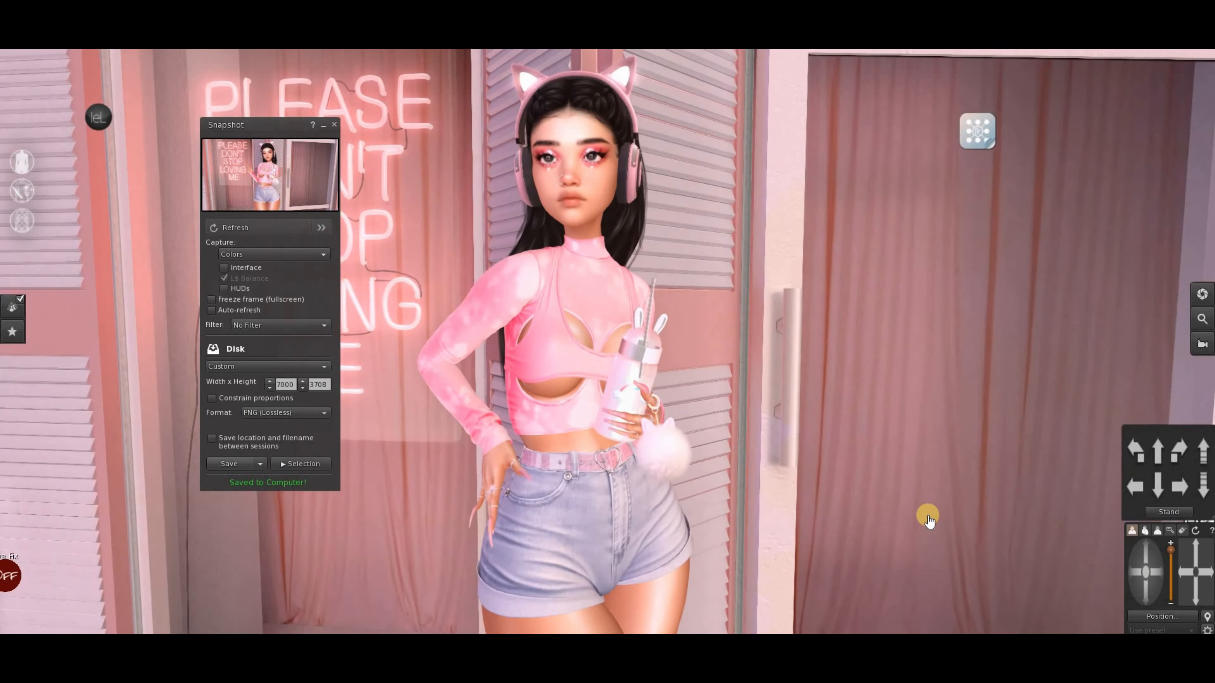
Expand the leLUTKA face HUD, and refresh and save a snapshot of the hand-on-hip pose
{"action": "left_click", "coordinate": [977, 130]}
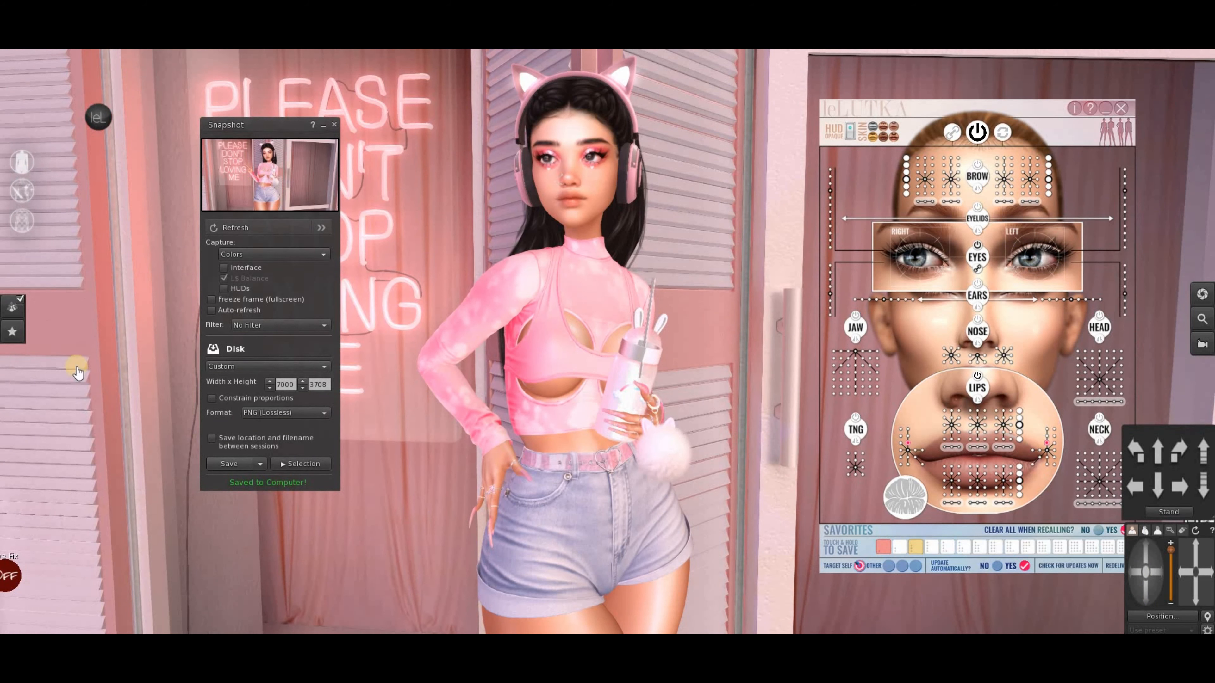
{"action": "left_click", "coordinate": [273, 230]}
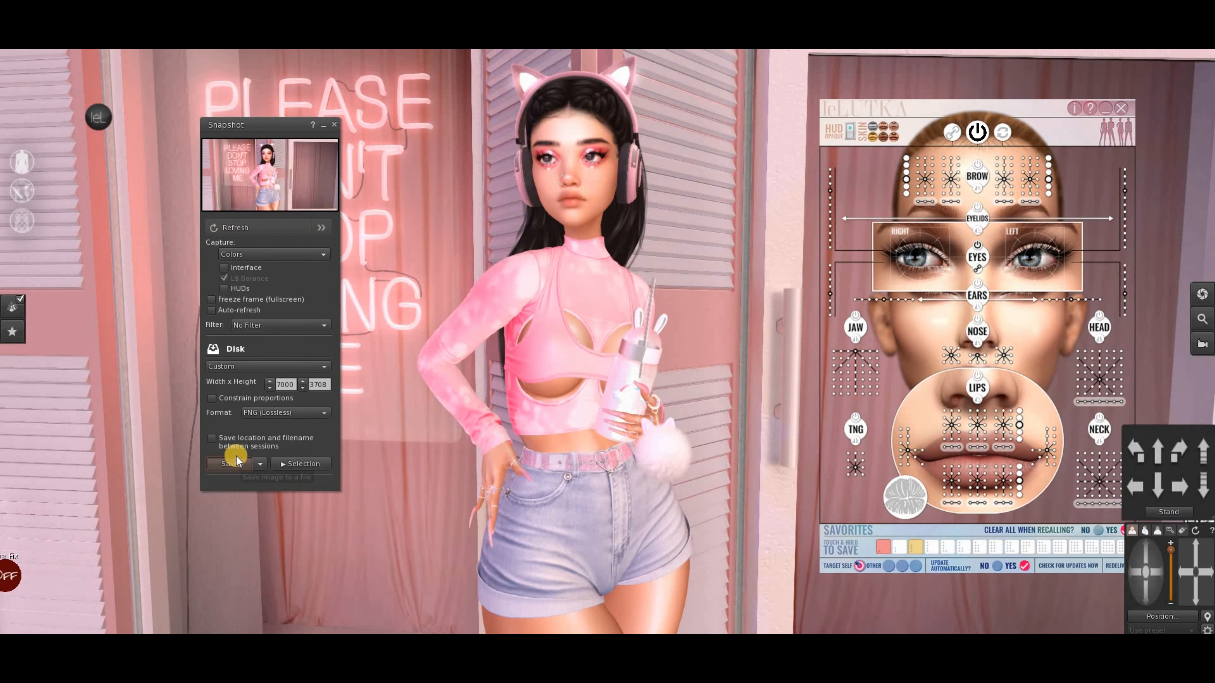
{"action": "key", "text": "ctrl+3"}
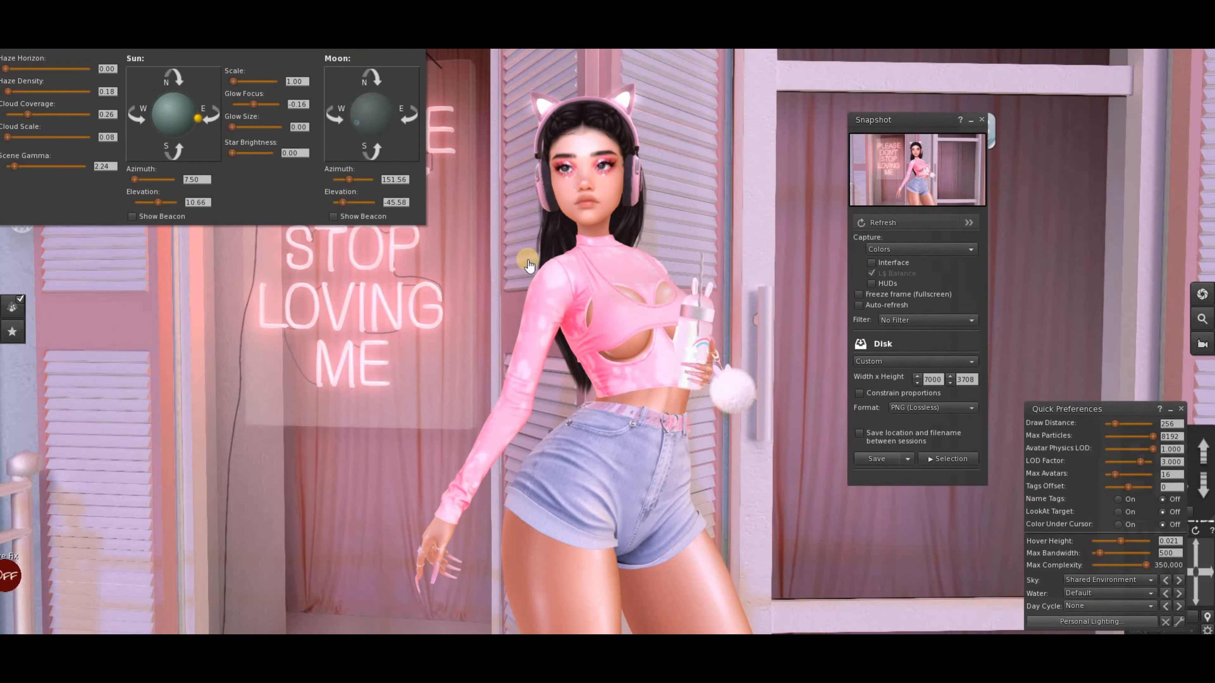
Shift the sun to about azimuth 11.89 and elevation 5.30, and save a refreshed snapshot with that lighting
{"action": "left_click", "coordinate": [215, 123]}
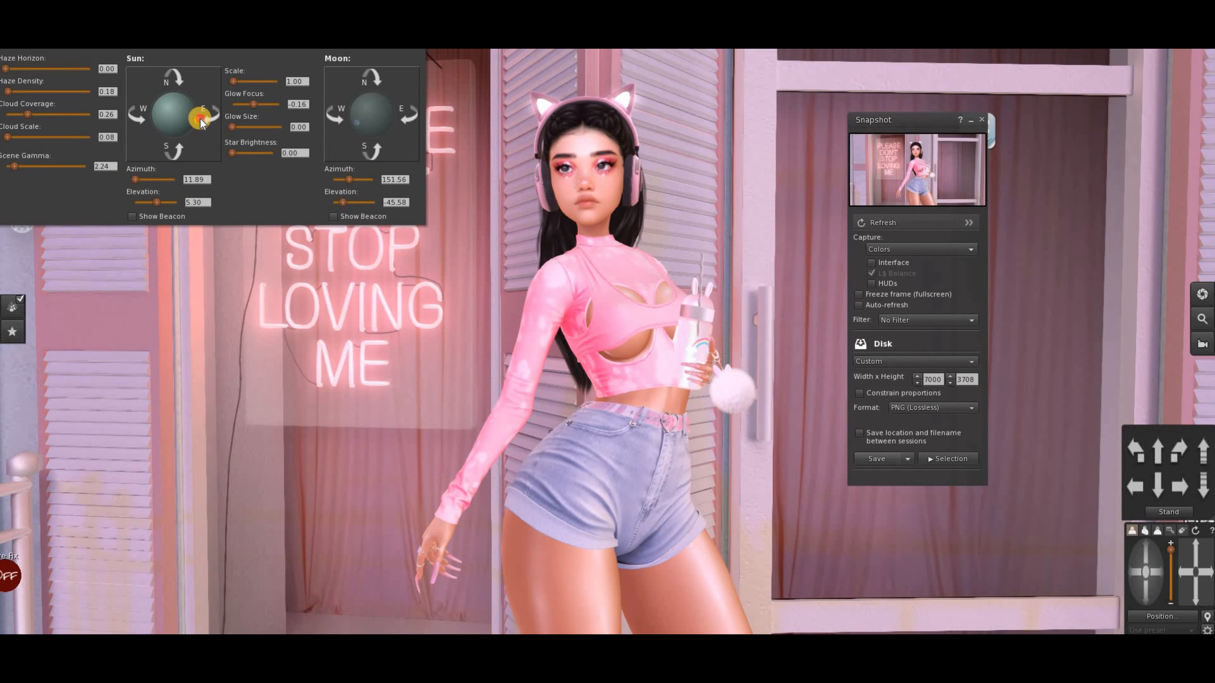
{"action": "left_click", "coordinate": [883, 223]}
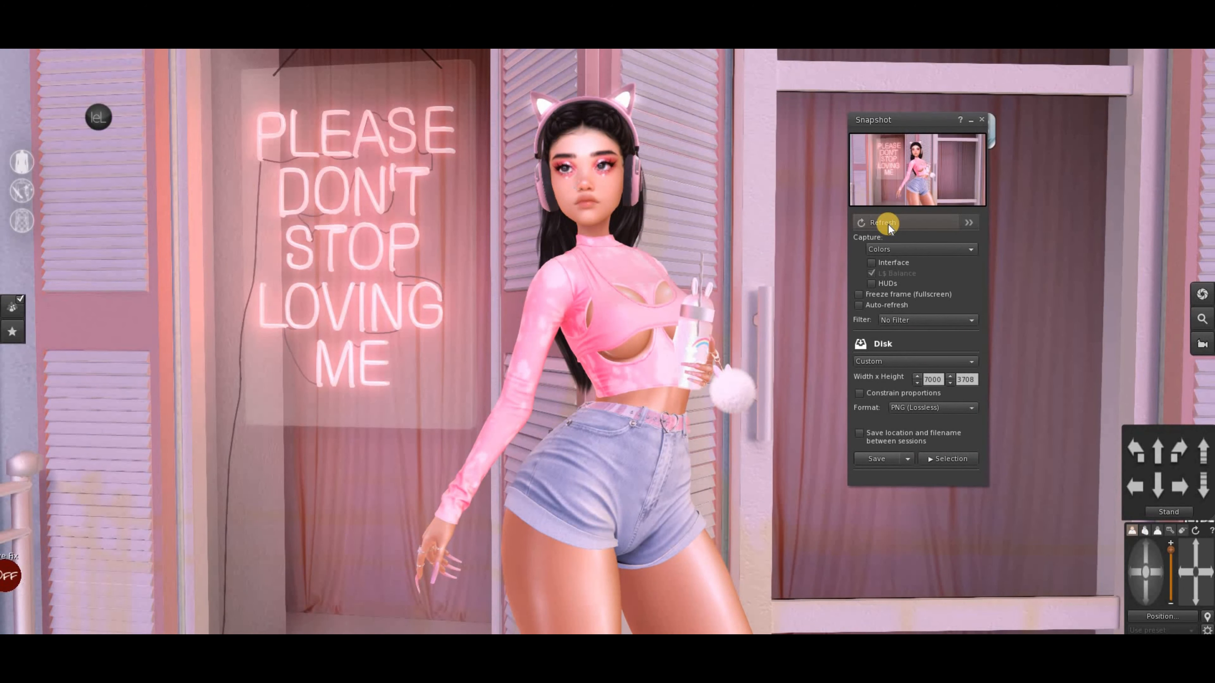
{"action": "left_click", "coordinate": [879, 458]}
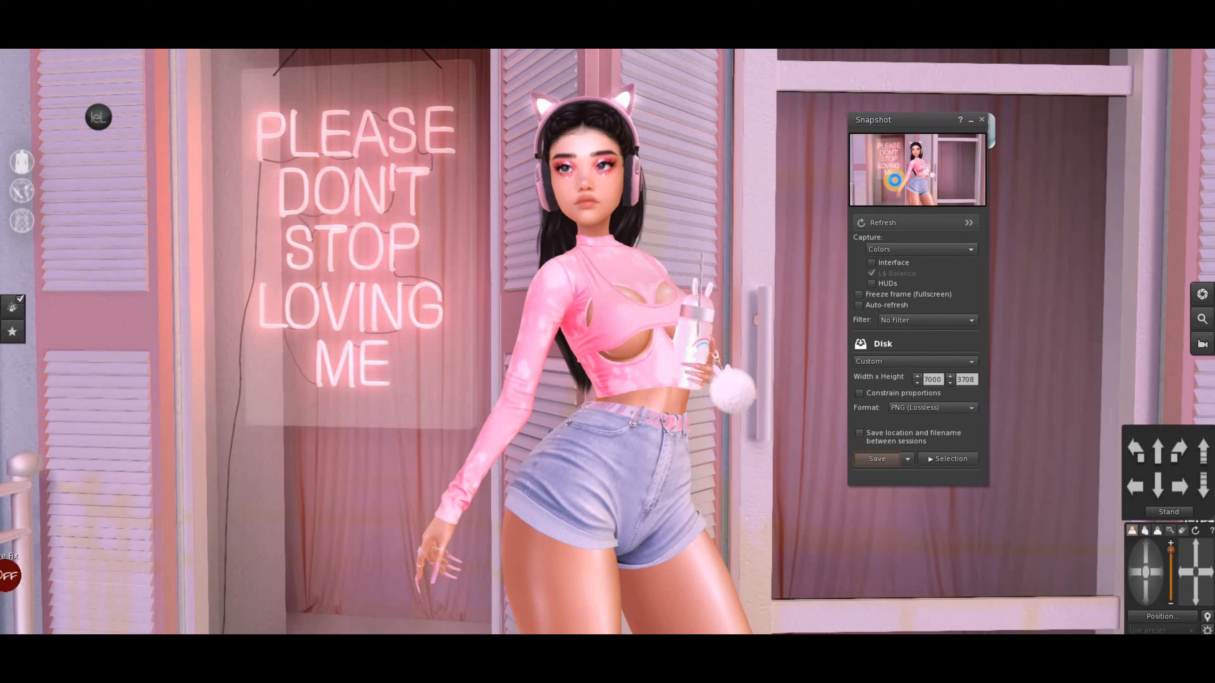
Reframe the camera closer with the cat ears and the whole neon sign in view, and save a refreshed snapshot
{"action": "left_click", "coordinate": [1169, 532]}
{"action": "left_click", "coordinate": [619, 315]}
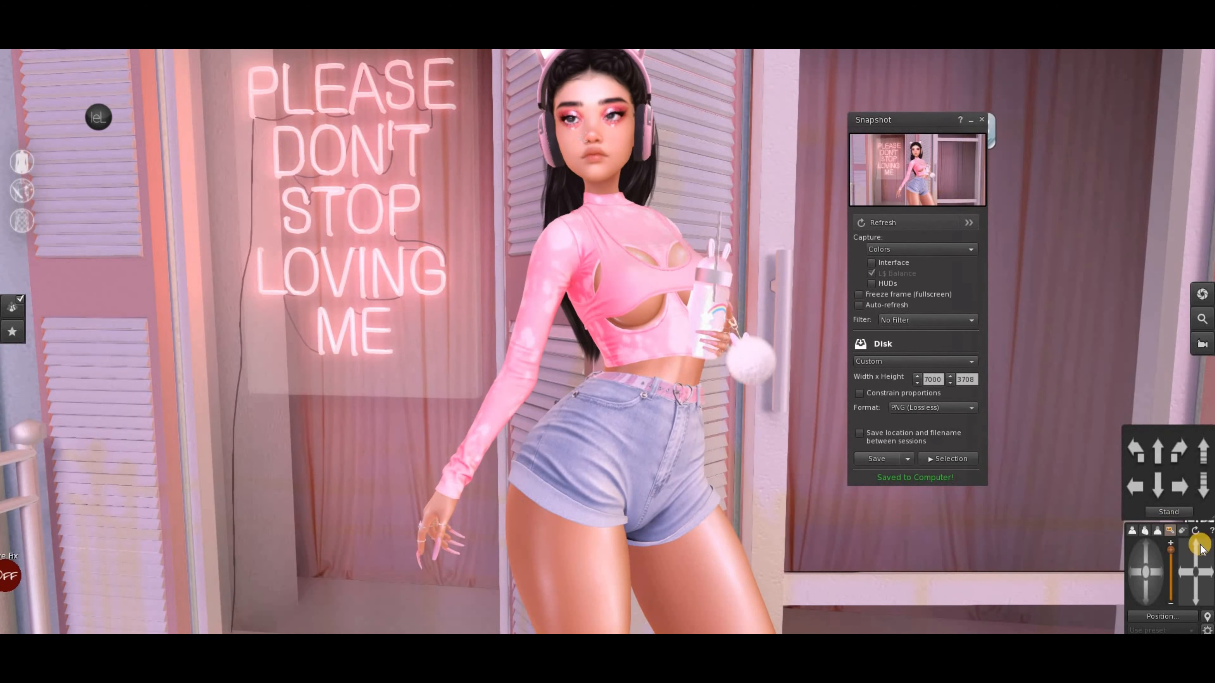
{"action": "left_click", "coordinate": [1196, 543]}
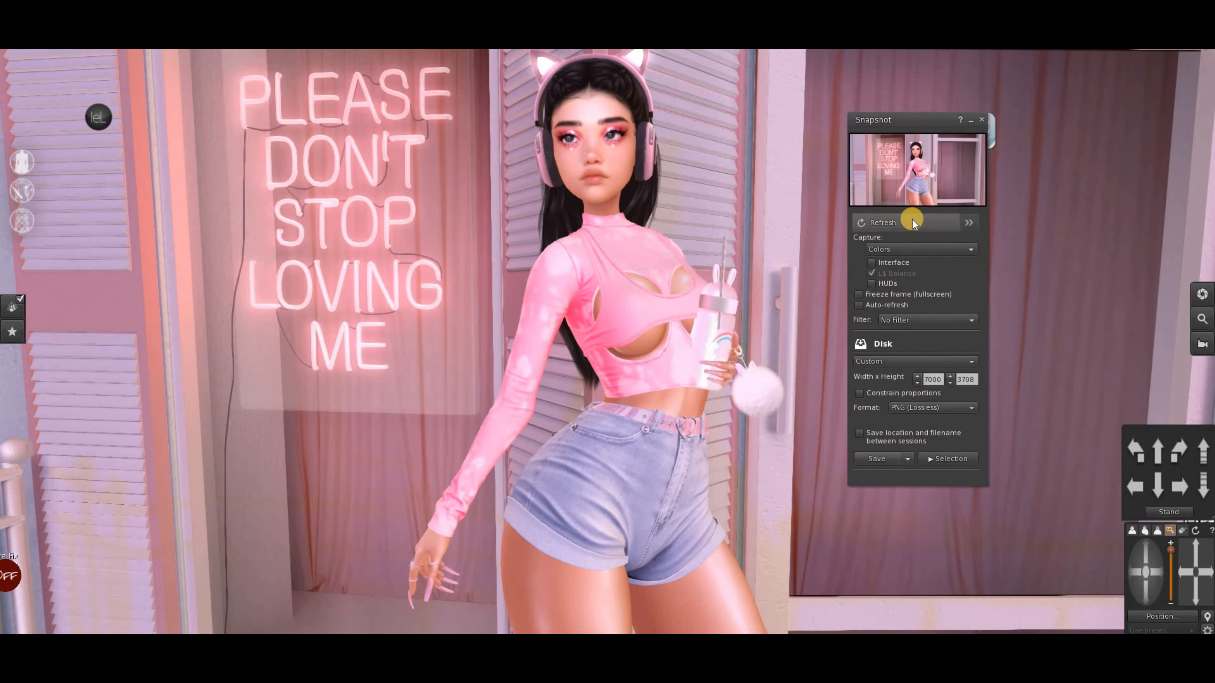
{"action": "left_click", "coordinate": [912, 219]}
{"action": "left_click", "coordinate": [869, 457]}
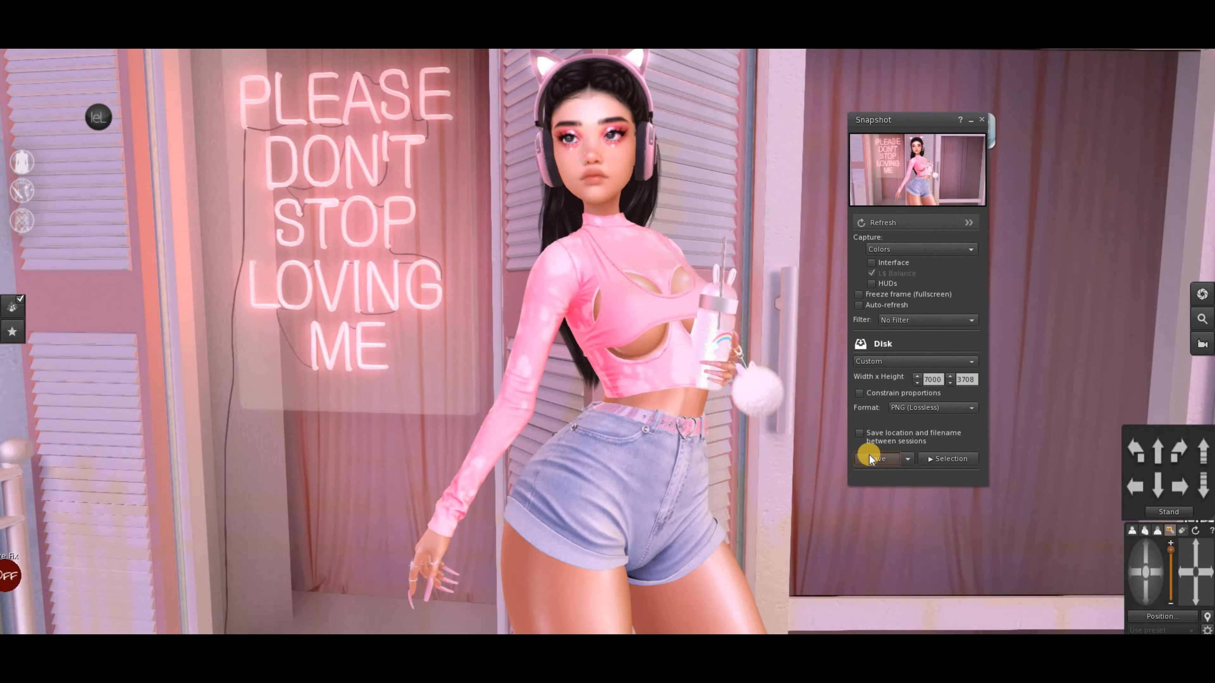
Using the camera tools, orbit the view to show more of the doorway beside the avatar, and save a snapshot
{"action": "left_click", "coordinate": [1203, 345]}
{"action": "left_click", "coordinate": [470, 243]}
{"action": "left_click", "coordinate": [912, 222]}
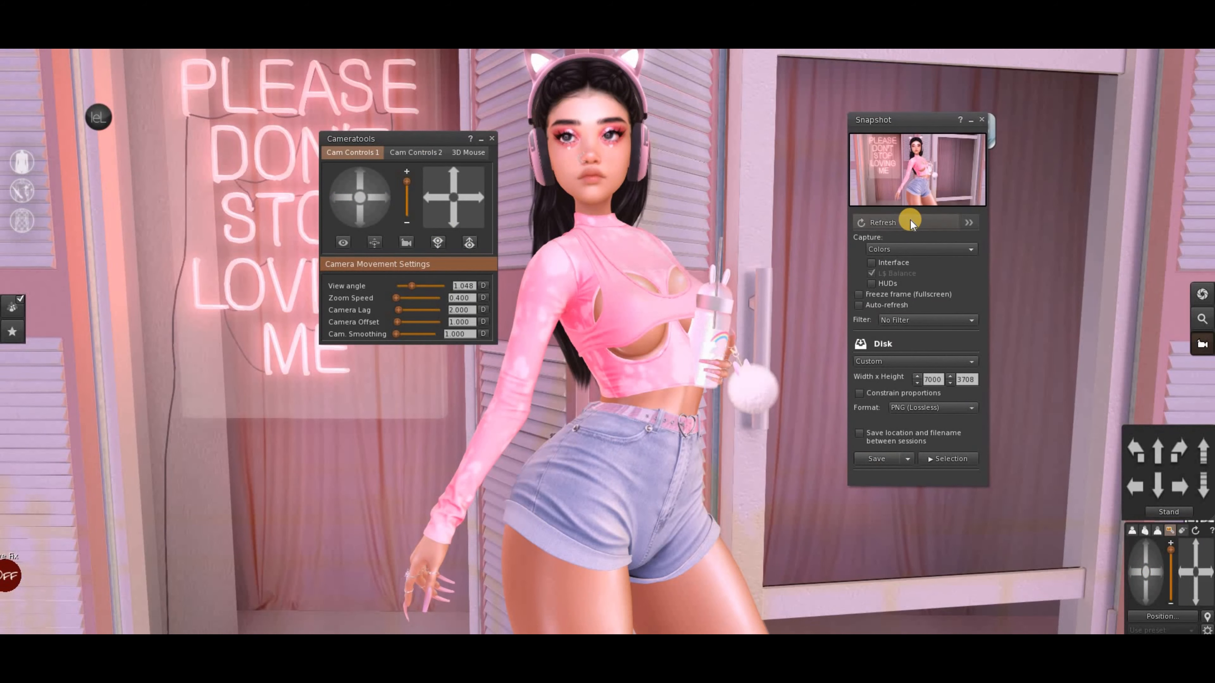
{"action": "left_click", "coordinate": [876, 458]}
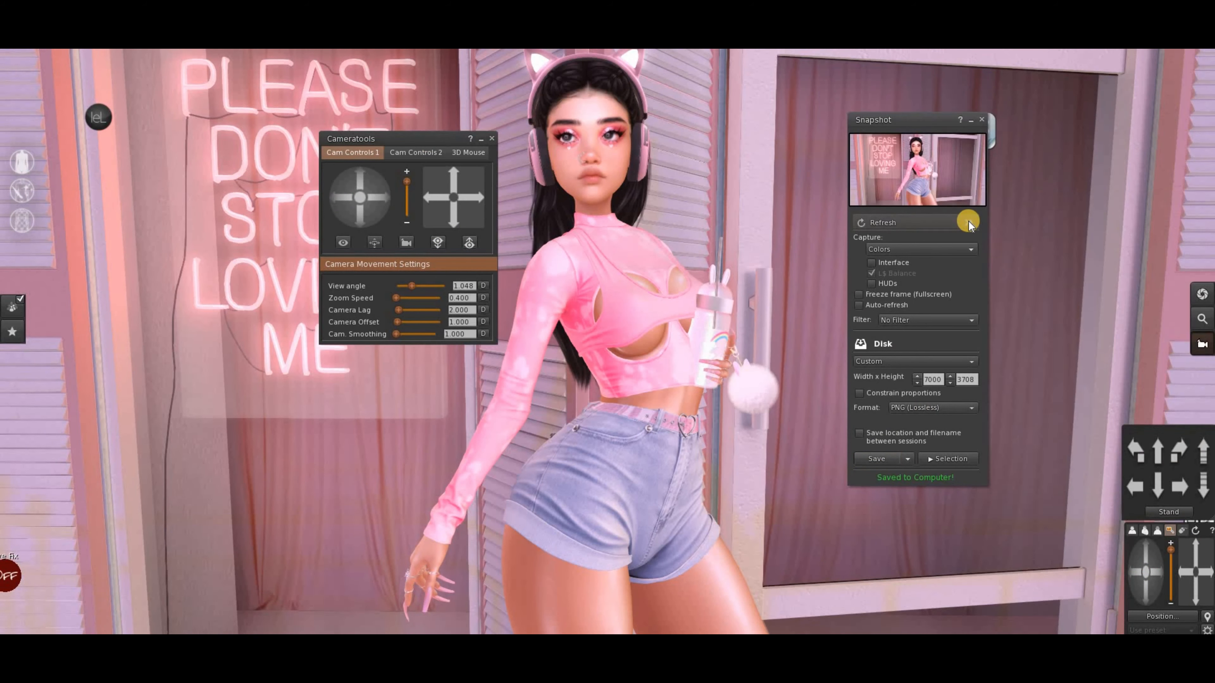
Save snapshots of two slightly different camera framings of the same pose, bringing the sign back toward the avatar in the second
{"action": "left_click", "coordinate": [886, 223]}
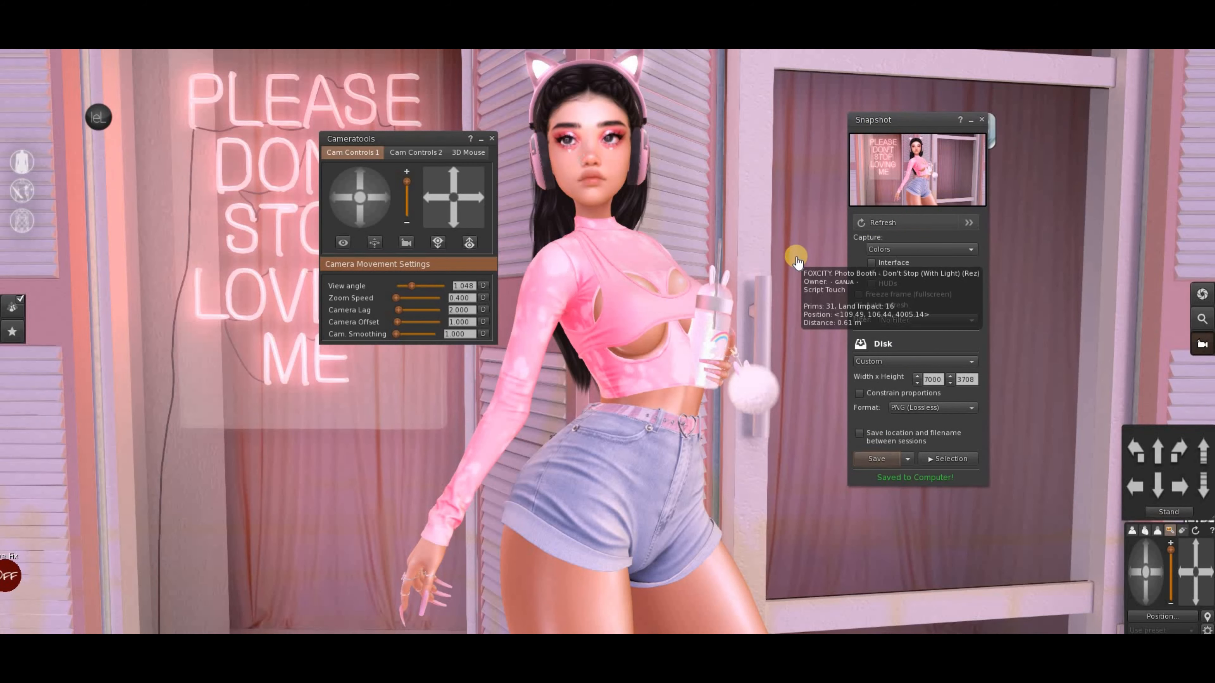
{"action": "left_click", "coordinate": [970, 119]}
{"action": "left_click", "coordinate": [1098, 117]}
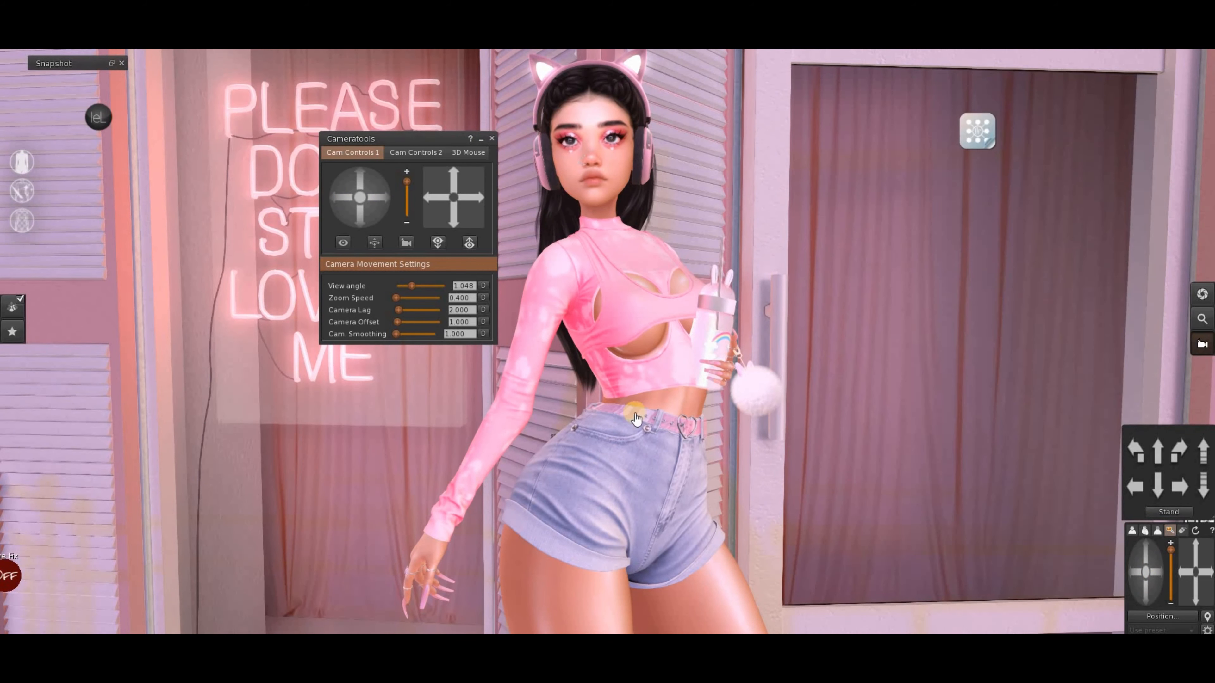
{"action": "key", "text": "ctrl+shift+s"}
{"action": "left_click", "coordinate": [914, 223]}
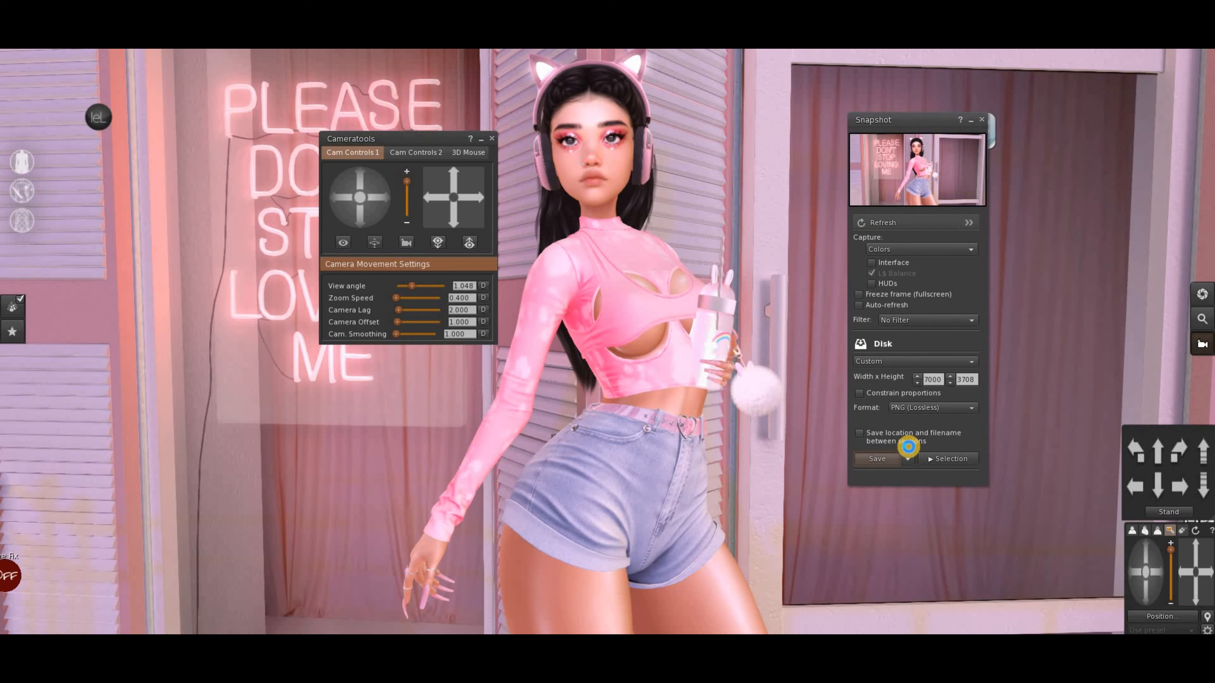
{"action": "left_click", "coordinate": [908, 446]}
Minimize the camera tools, frame the upright front-facing pose beside the whole sign, and save a refreshed snapshot
{"action": "left_click", "coordinate": [481, 138]}
{"action": "left_click", "coordinate": [971, 119]}
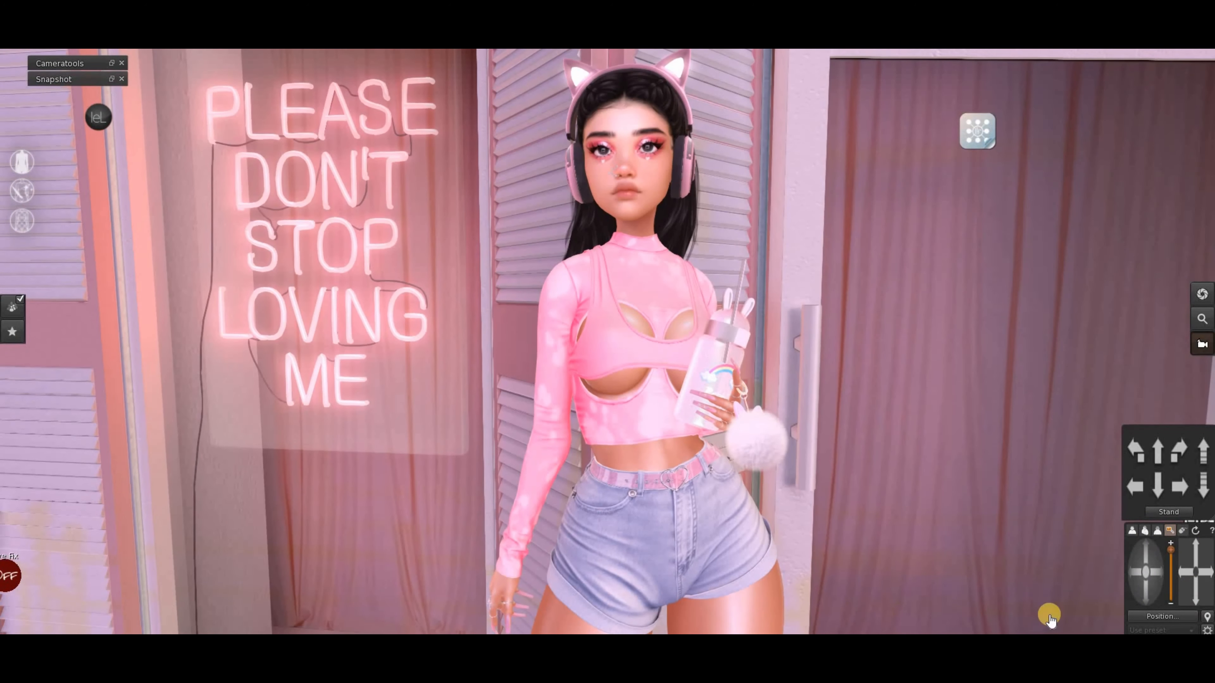
{"action": "key", "text": "ctrl+shift+s"}
{"action": "left_click", "coordinate": [909, 227]}
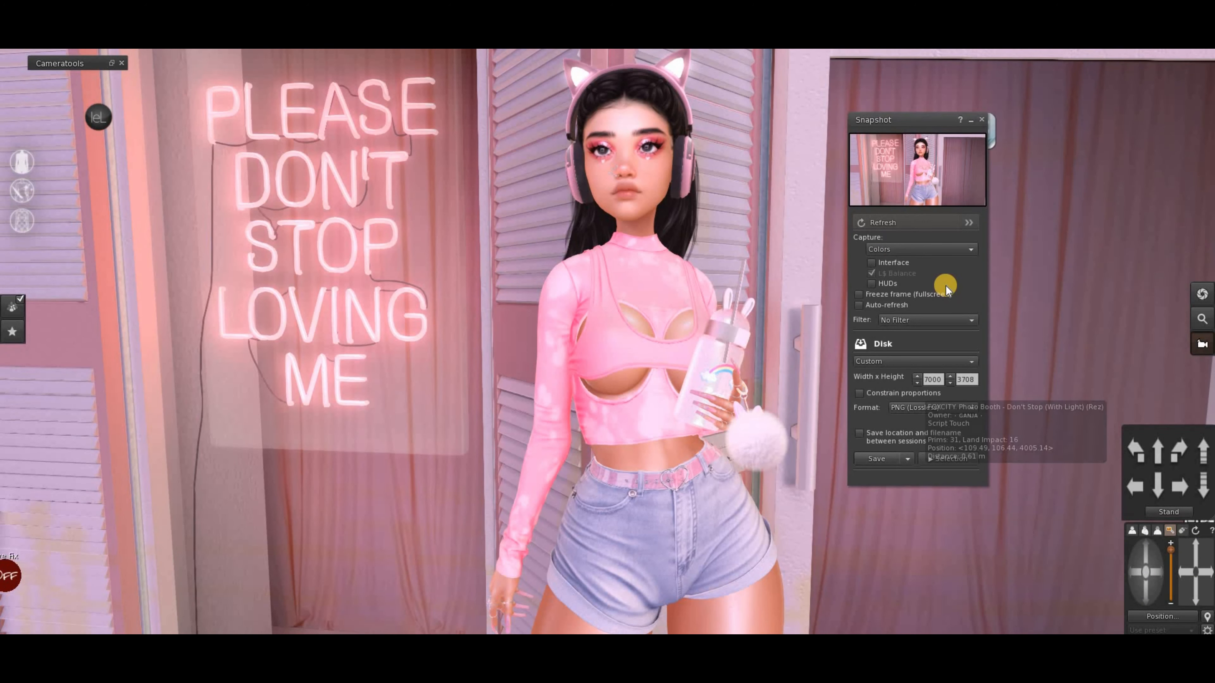
{"action": "left_click", "coordinate": [877, 459]}
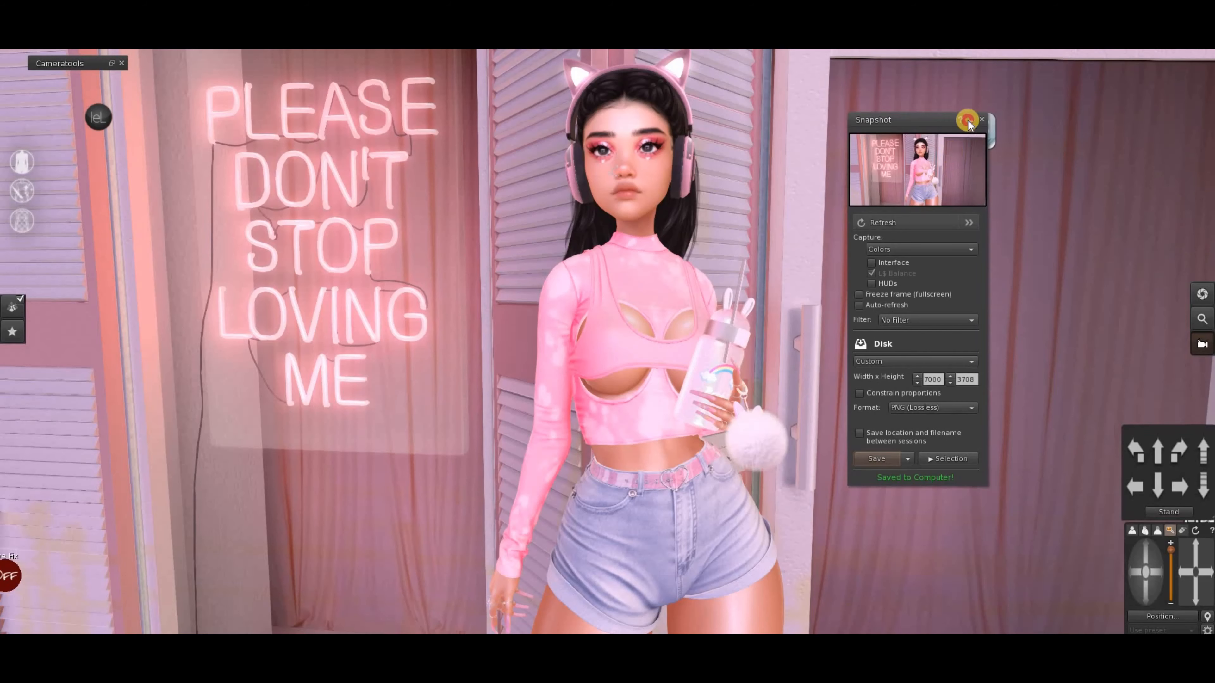
{"action": "left_click", "coordinate": [970, 119]}
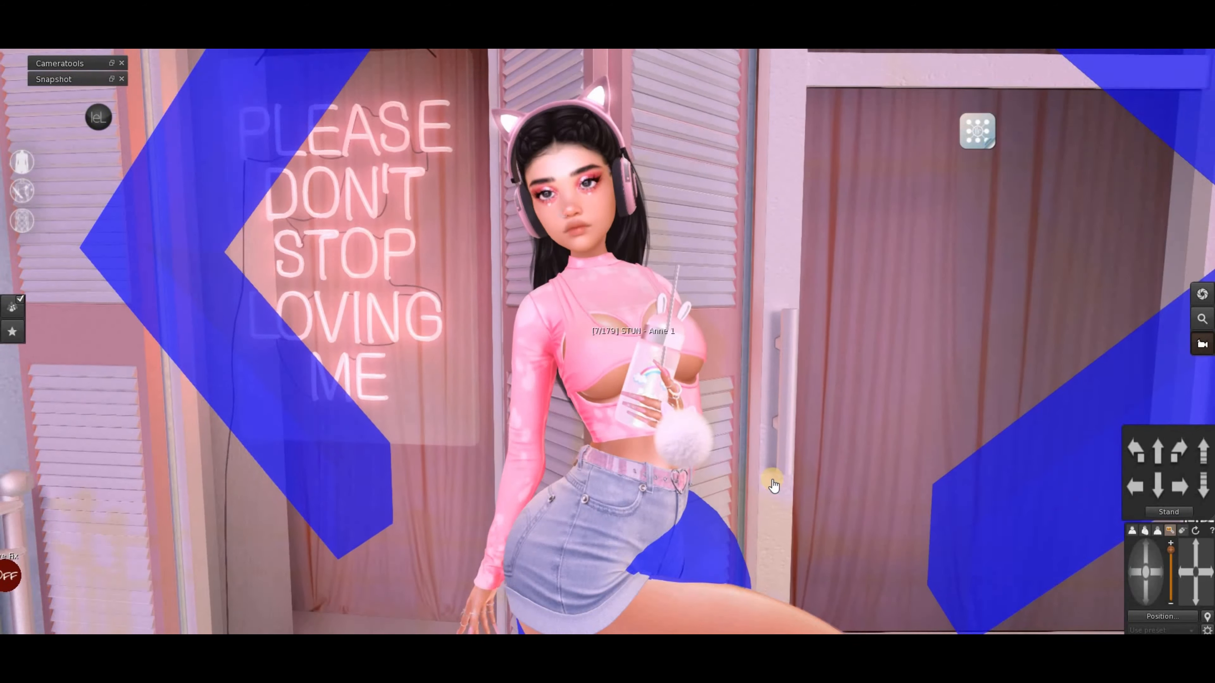
Advance the pose stand through the STUN - Anne poses to STUN - Aurora 1 (Curve), and rotate the stand about its vertical axis
{"action": "left_click", "coordinate": [980, 525]}
{"action": "left_click", "coordinate": [980, 525]}
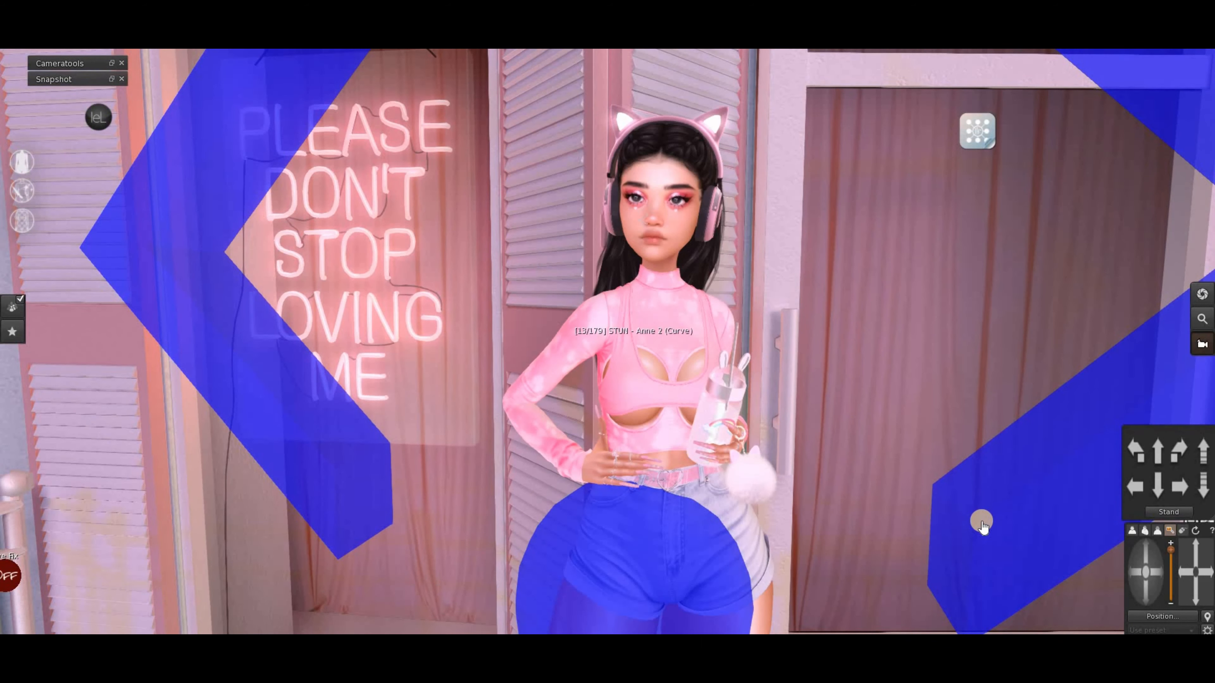
{"action": "left_click", "coordinate": [980, 525]}
{"action": "left_click", "coordinate": [980, 524]}
{"action": "left_click", "coordinate": [981, 525]}
{"action": "left_click", "coordinate": [981, 524]}
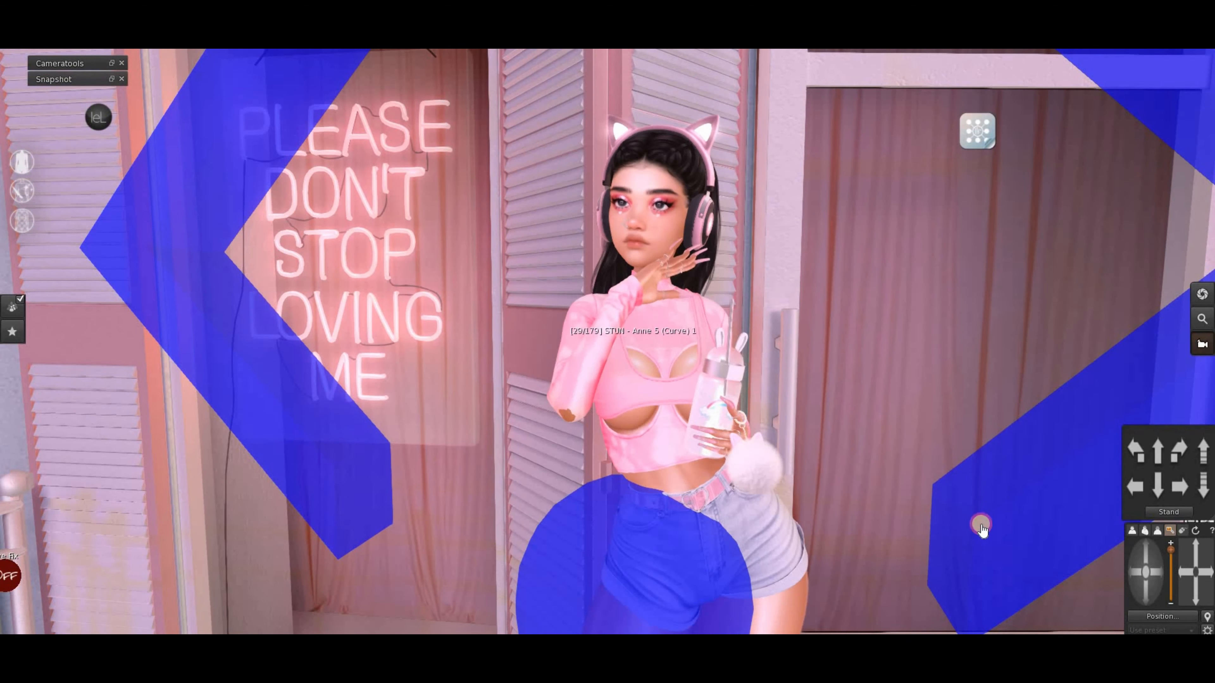
{"action": "left_click", "coordinate": [981, 525]}
{"action": "left_click", "coordinate": [981, 525]}
{"action": "right_click", "coordinate": [980, 525]}
{"action": "left_click", "coordinate": [1004, 539]}
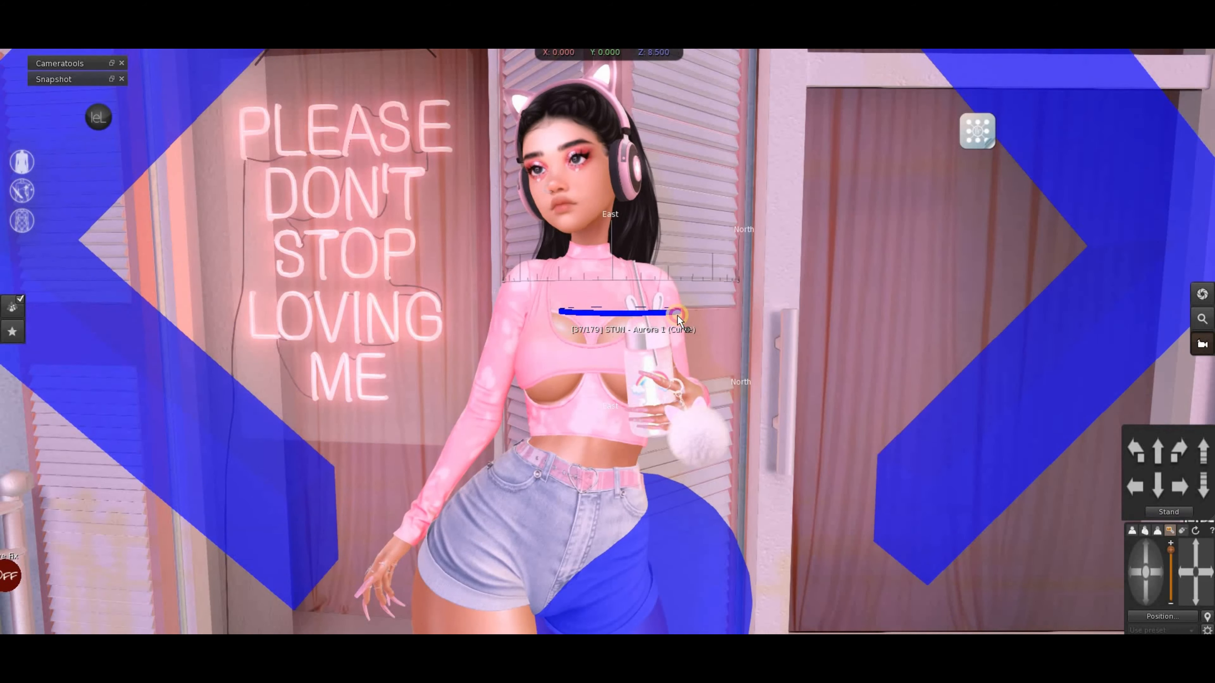
Switch to GIMP and crop Snapshot_013.png around the sign and avatar to 4922x3708 px, trimming it further to 4752x3708 px
{"action": "left_click", "coordinate": [109, 157]}
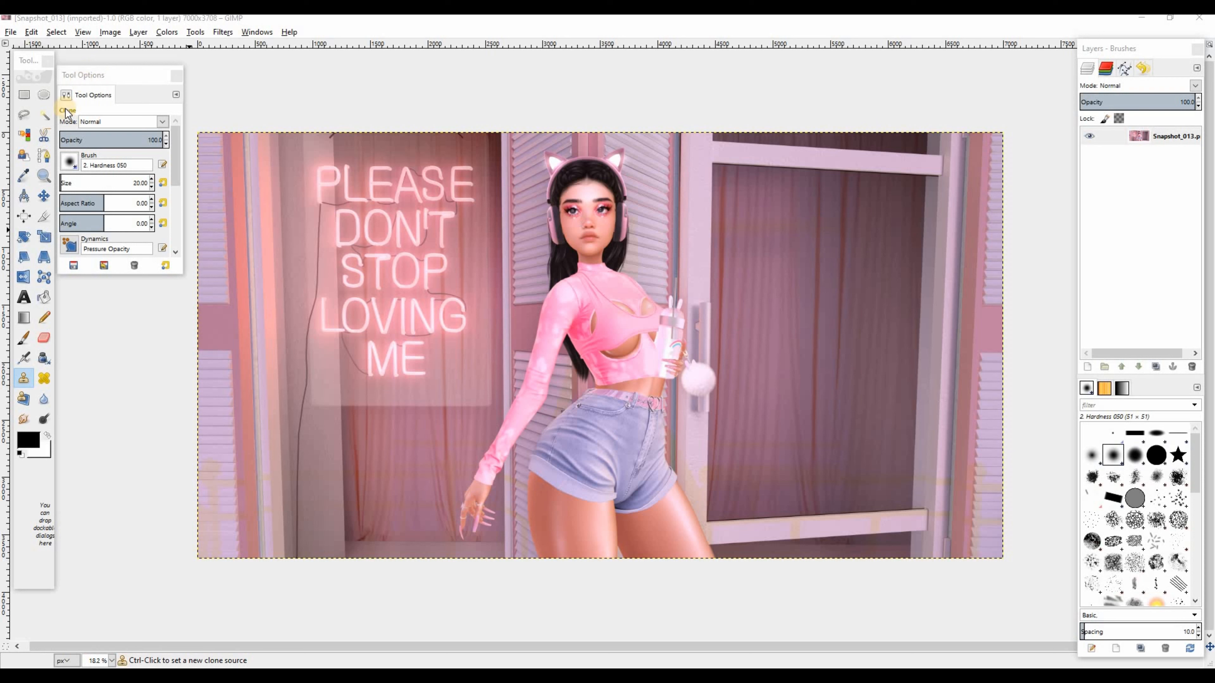
{"action": "left_click", "coordinate": [43, 217]}
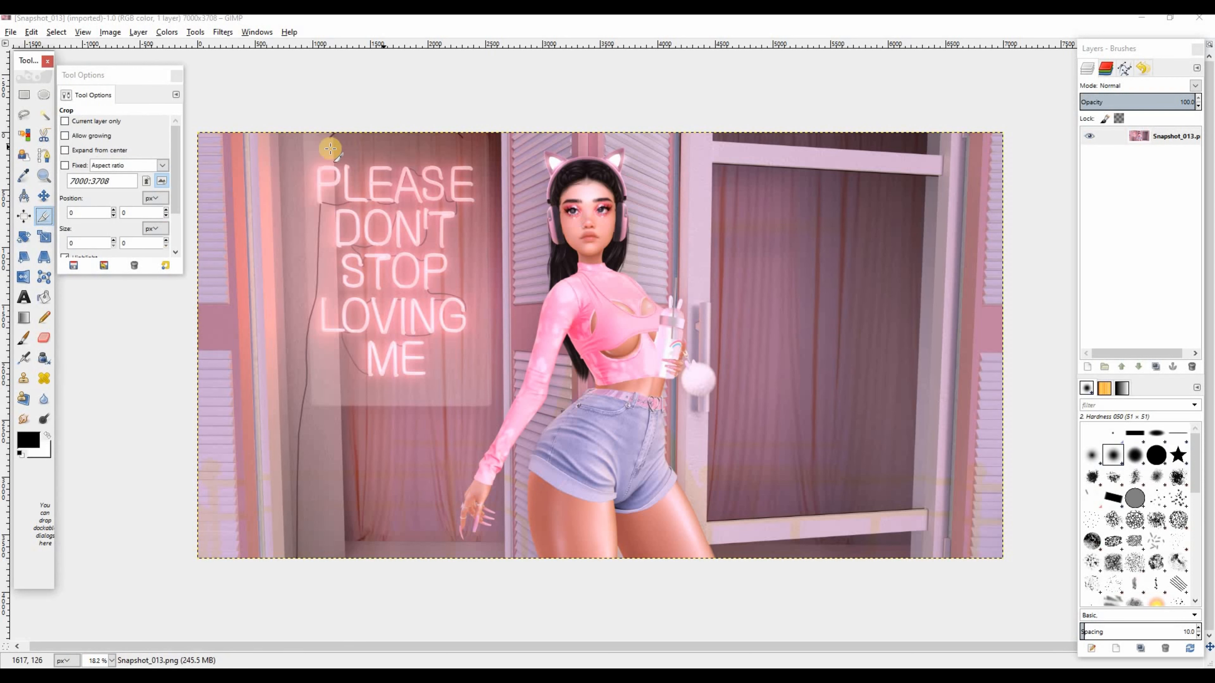
{"action": "left_click_drag", "start_coordinate": [299, 130], "coordinate": [862, 578]}
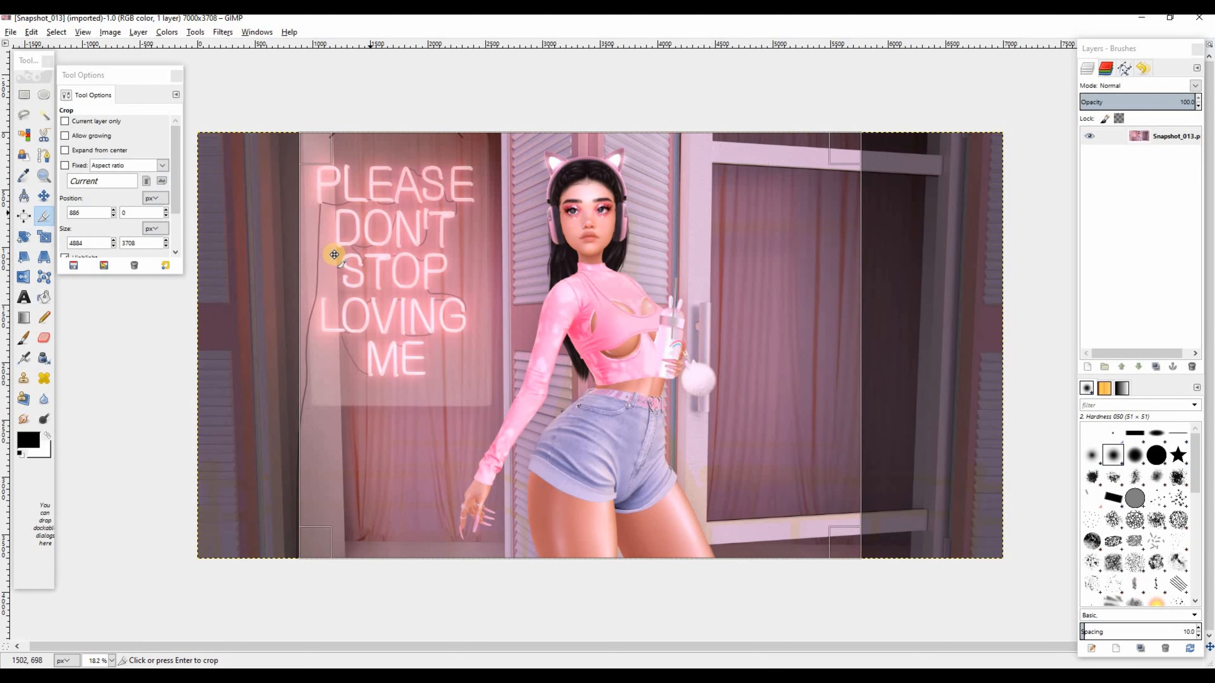
{"action": "left_click_drag", "start_coordinate": [325, 252], "coordinate": [328, 252]}
{"action": "mouse_move", "coordinate": [843, 293]}
{"action": "left_mouse_down"}
{"action": "mouse_move", "coordinate": [861, 293]}
{"action": "mouse_move", "coordinate": [849, 293]}
{"action": "left_mouse_up"}
{"action": "left_click", "coordinate": [642, 299]}
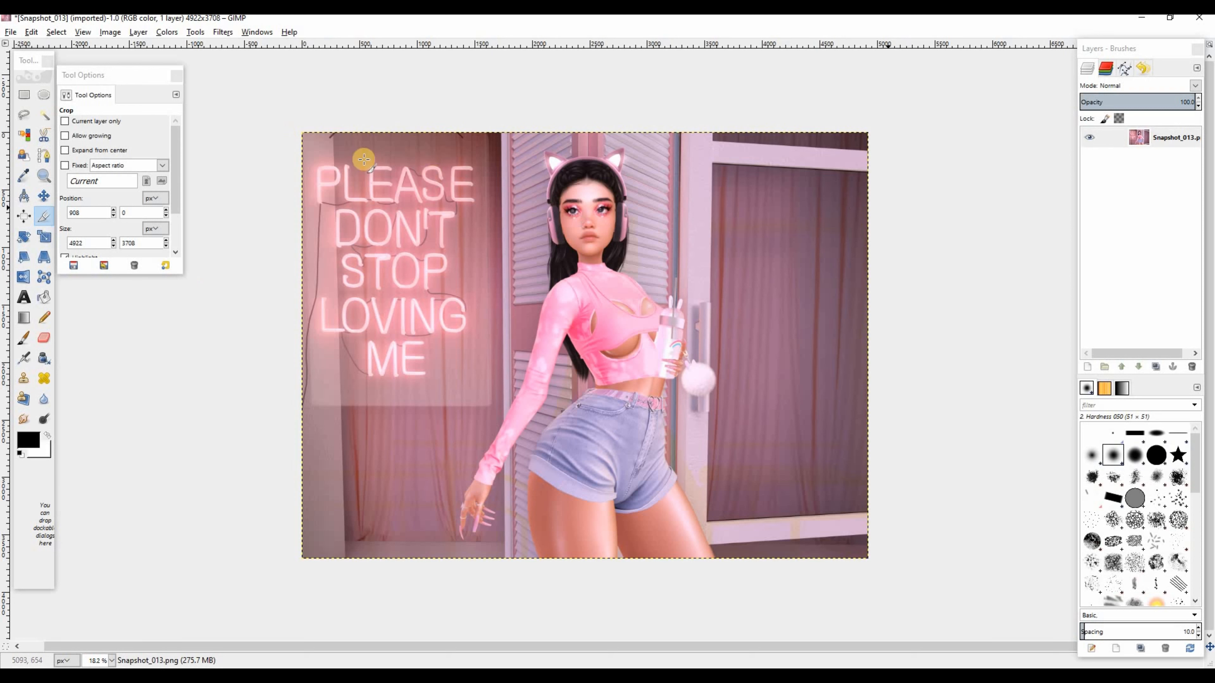
{"action": "left_click_drag", "start_coordinate": [532, 619], "coordinate": [848, 677]}
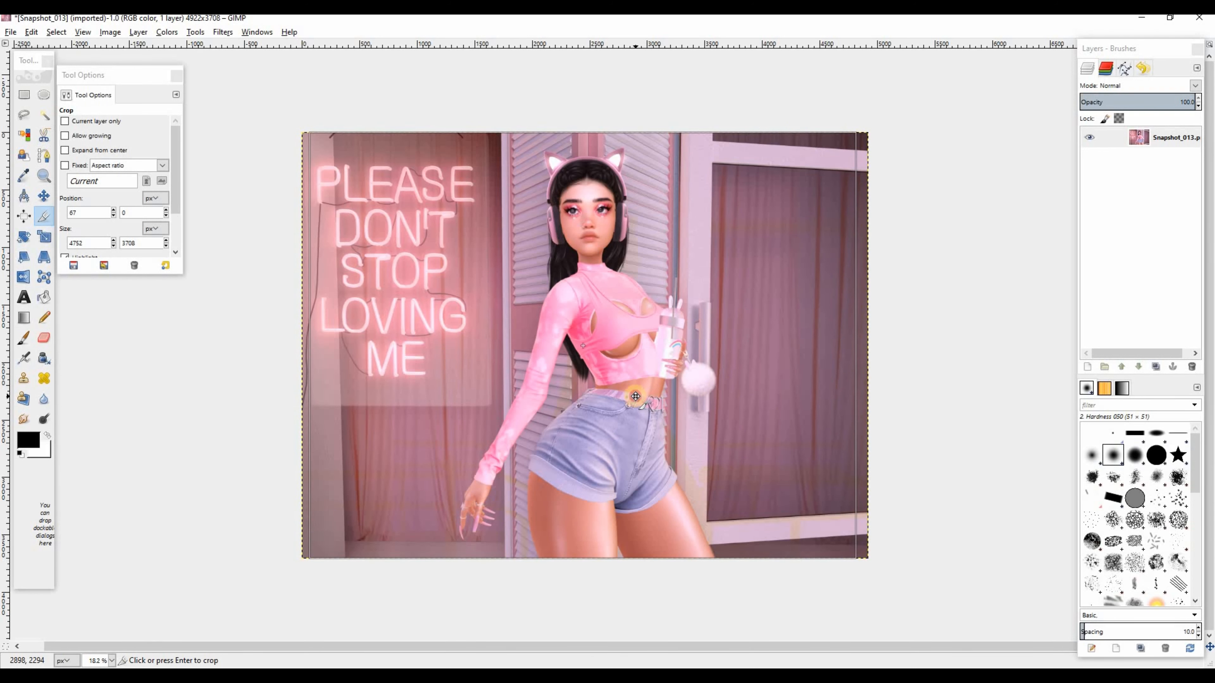
{"action": "left_click", "coordinate": [639, 386]}
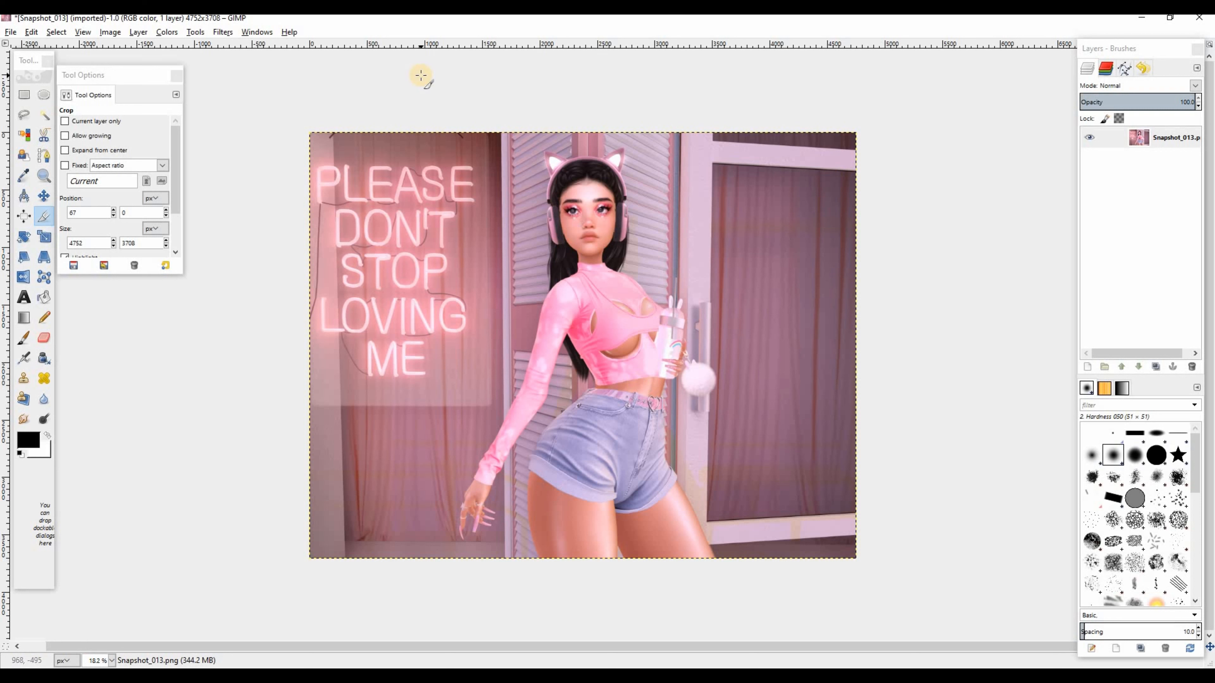
Try a tighter crop of the image to 3499x3708 px, ending just beside the pom-pom, and undo it
{"action": "left_click_drag", "start_coordinate": [389, 73], "coordinate": [708, 662]}
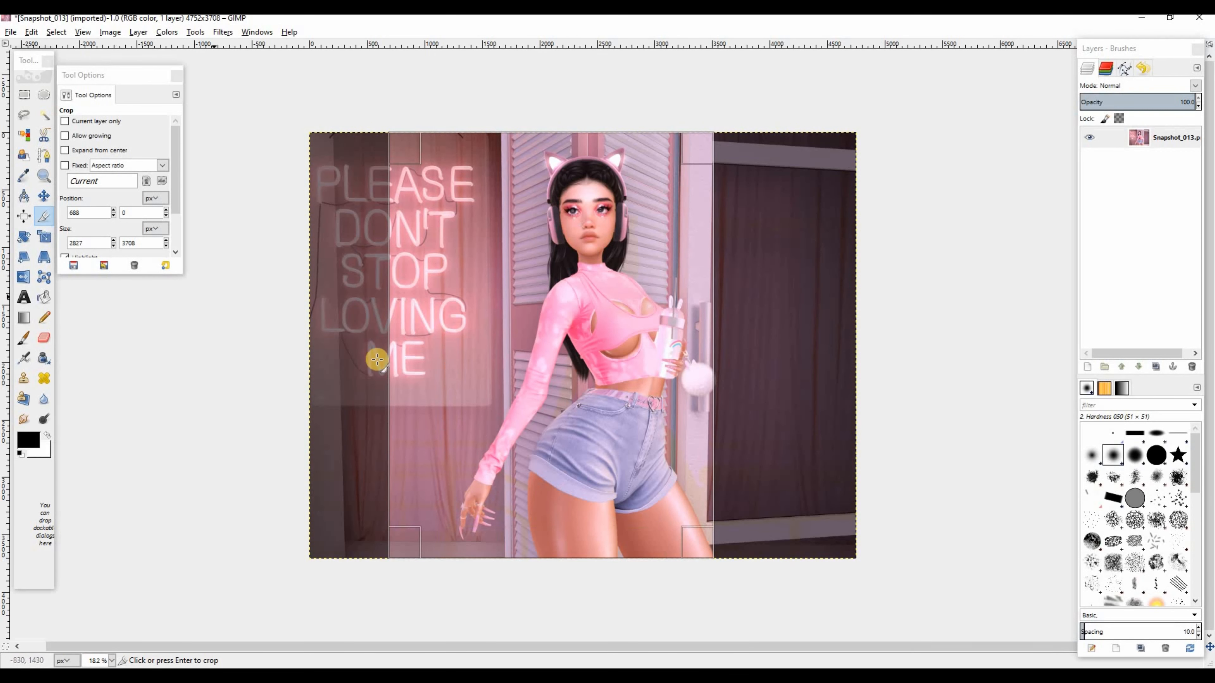
{"action": "left_click_drag", "start_coordinate": [414, 282], "coordinate": [335, 283]}
{"action": "mouse_move", "coordinate": [692, 287]}
{"action": "left_mouse_down"}
{"action": "mouse_move", "coordinate": [704, 293]}
{"action": "mouse_move", "coordinate": [691, 296]}
{"action": "left_mouse_up"}
{"action": "key", "text": "Return"}
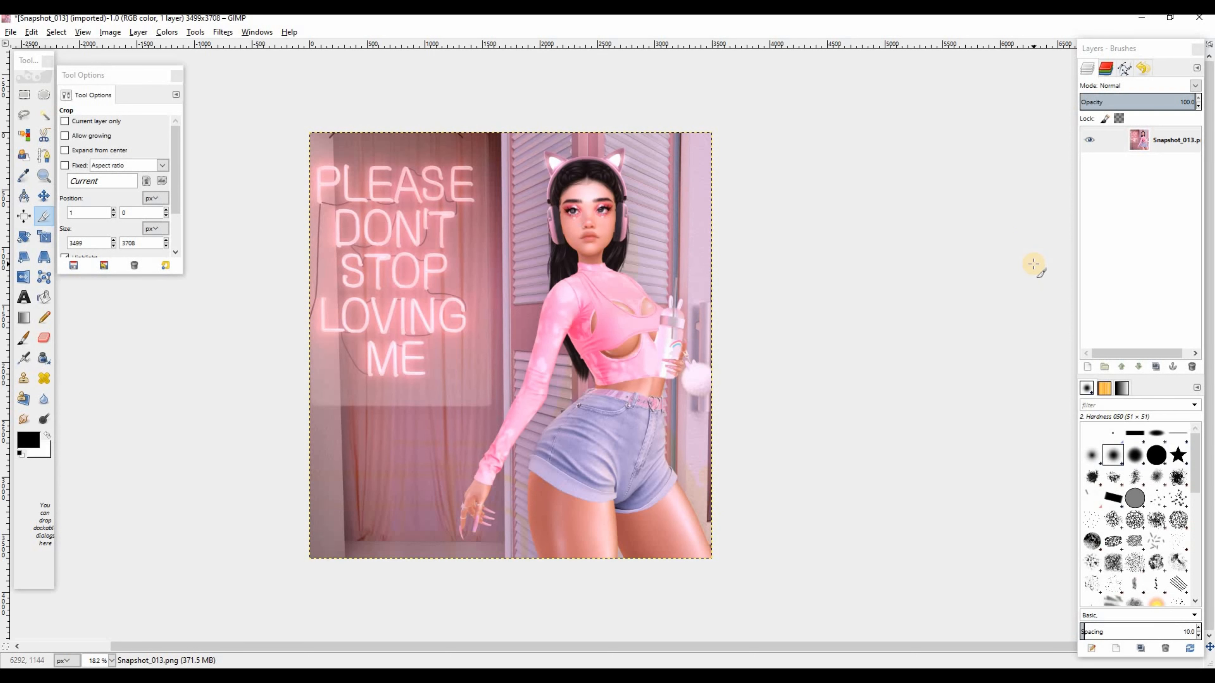
{"action": "key", "text": "ctrl+z"}
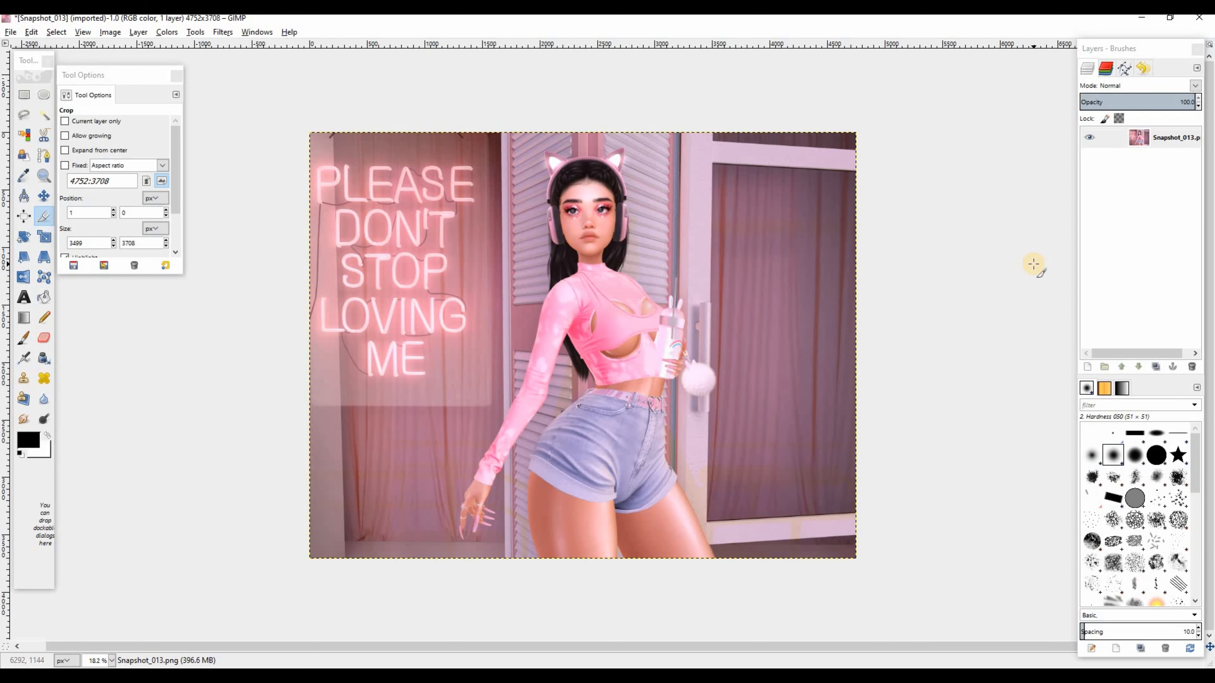
Crop the image to 3856x3708 px, keeping the full door handle and a narrow strip of the door window
{"action": "left_click_drag", "start_coordinate": [313, 120], "coordinate": [755, 623]}
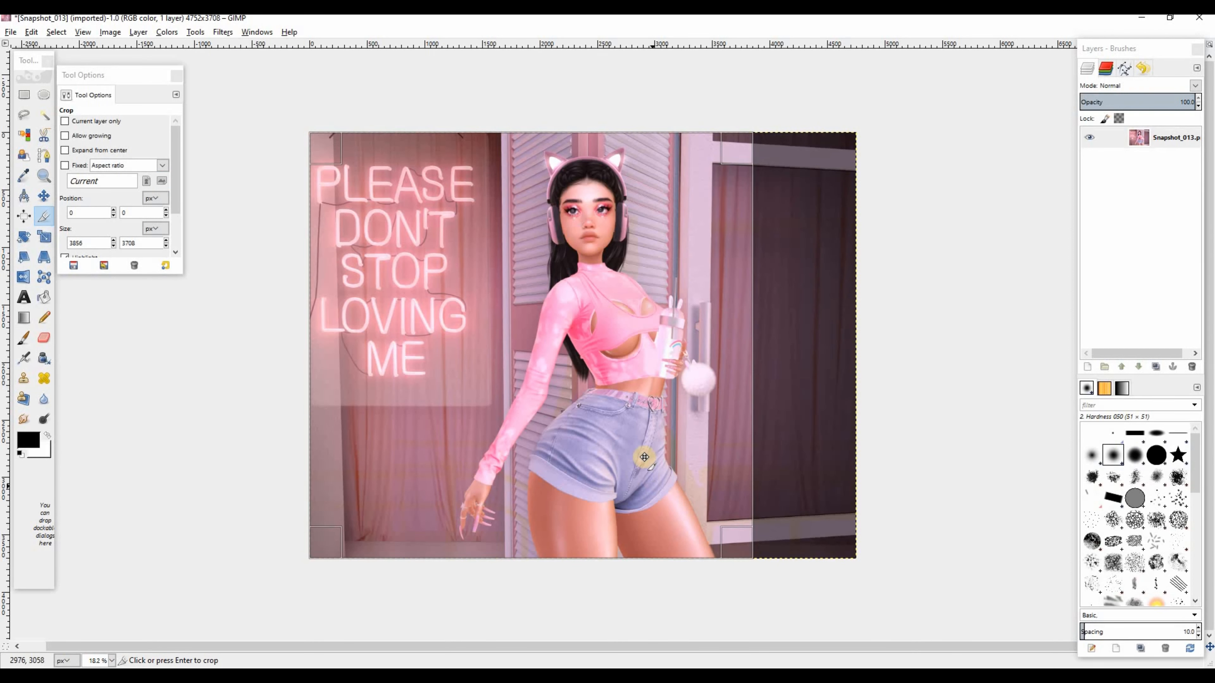
{"action": "left_click", "coordinate": [644, 459]}
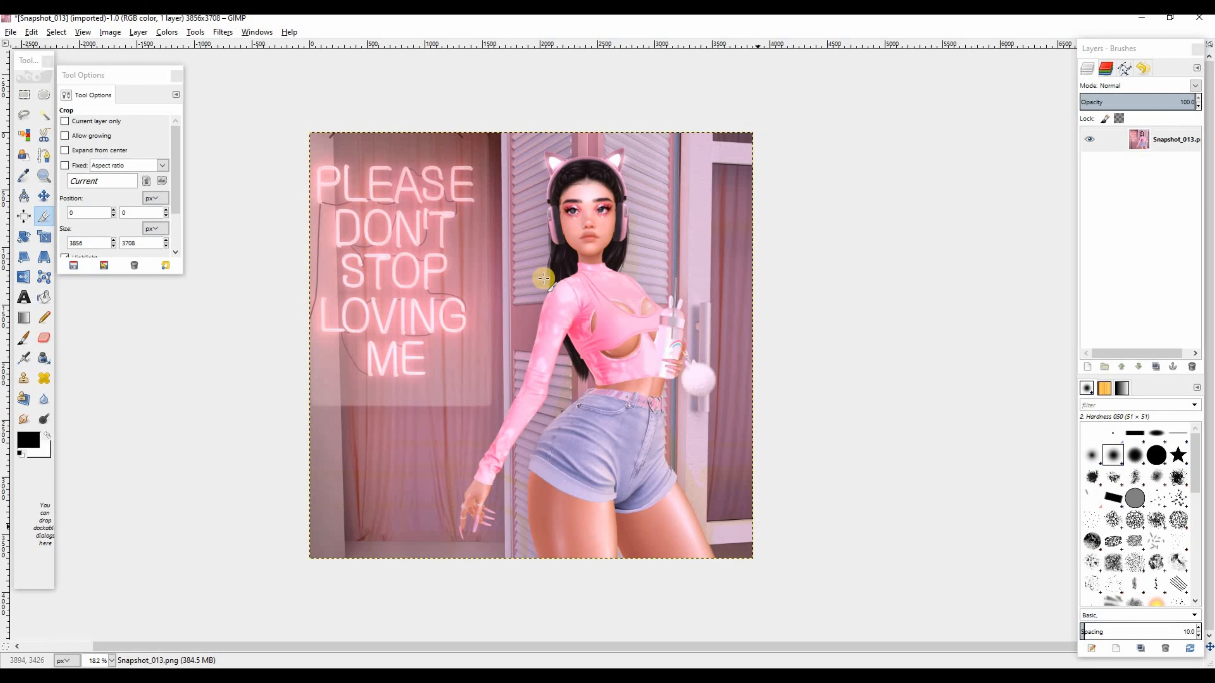
Examine the cropped snapshot's outfit and face at 50%, 400%, 200% and 100% magnification
{"action": "left_click", "coordinate": [112, 660]}
{"action": "left_click", "coordinate": [104, 602]}
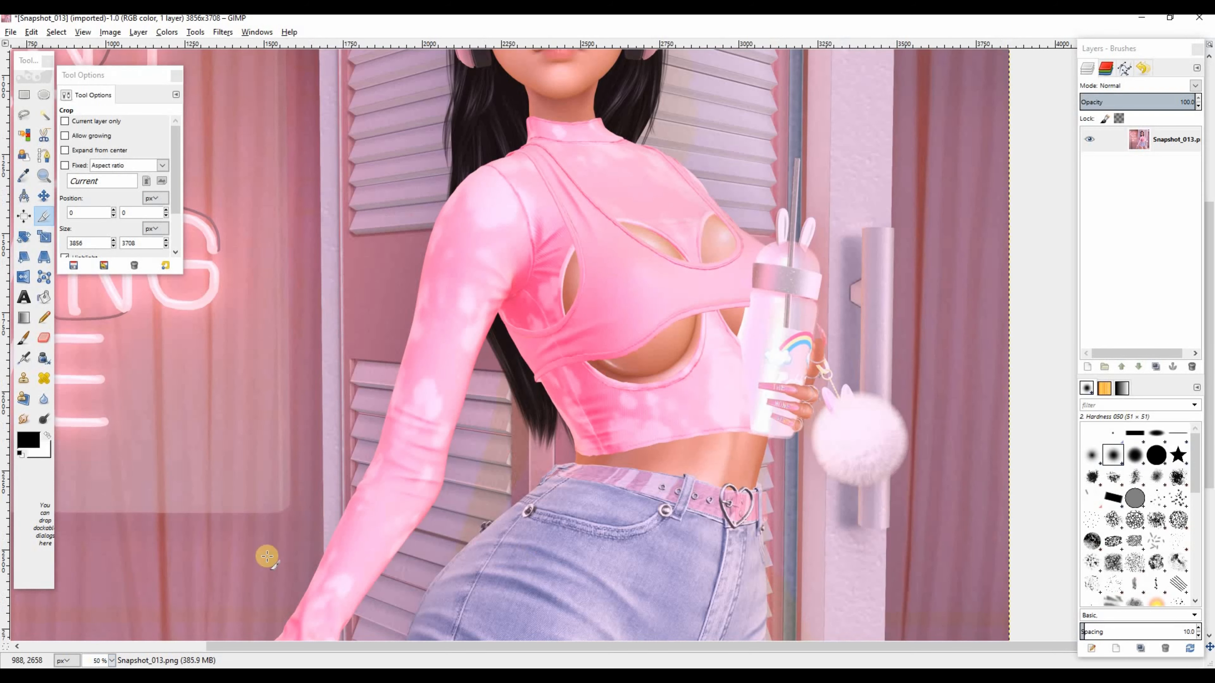
{"action": "scroll", "coordinate": [335, 582], "scroll_direction": "up", "scroll_amount": 5}
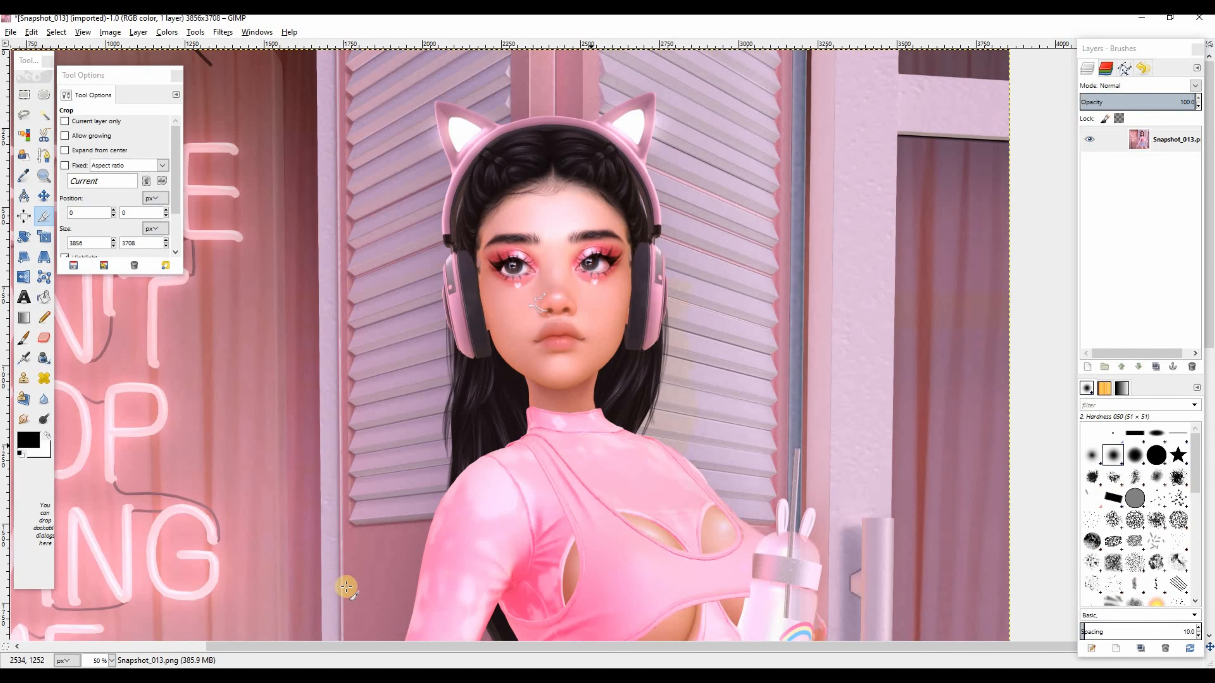
{"action": "left_click", "coordinate": [112, 661]}
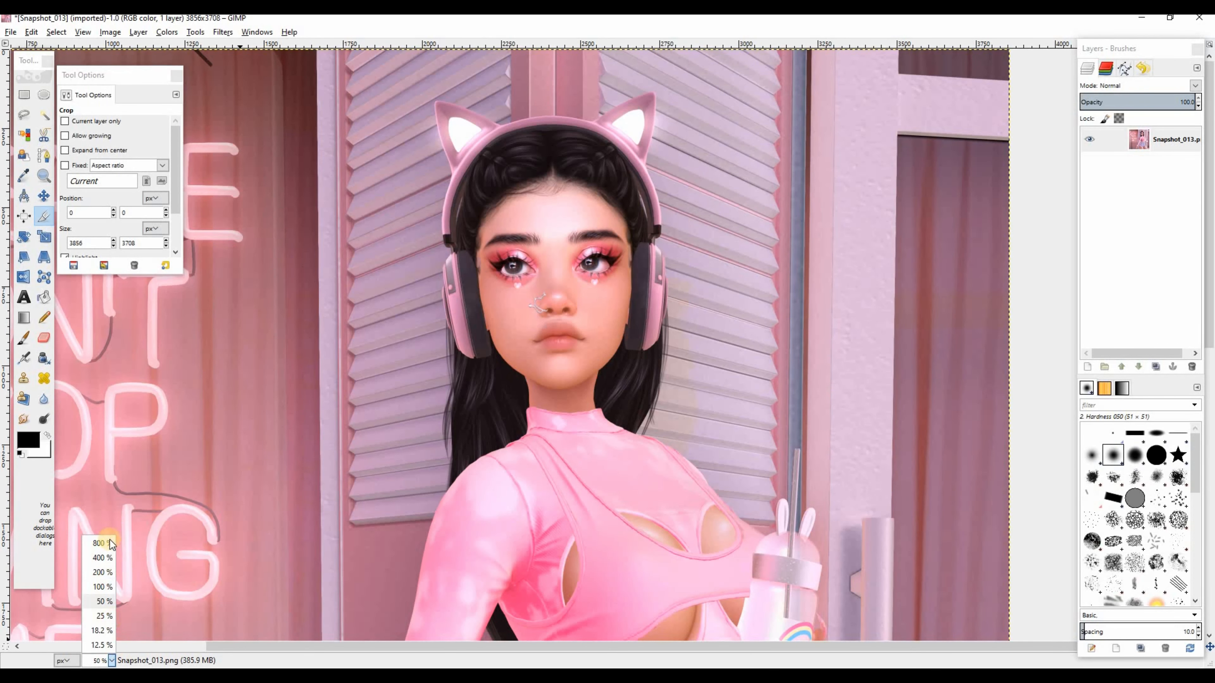
{"action": "left_click", "coordinate": [103, 559]}
{"action": "scroll", "coordinate": [448, 455], "scroll_direction": "up", "scroll_amount": 10}
{"action": "scroll", "coordinate": [448, 456], "scroll_direction": "down", "scroll_amount": 8}
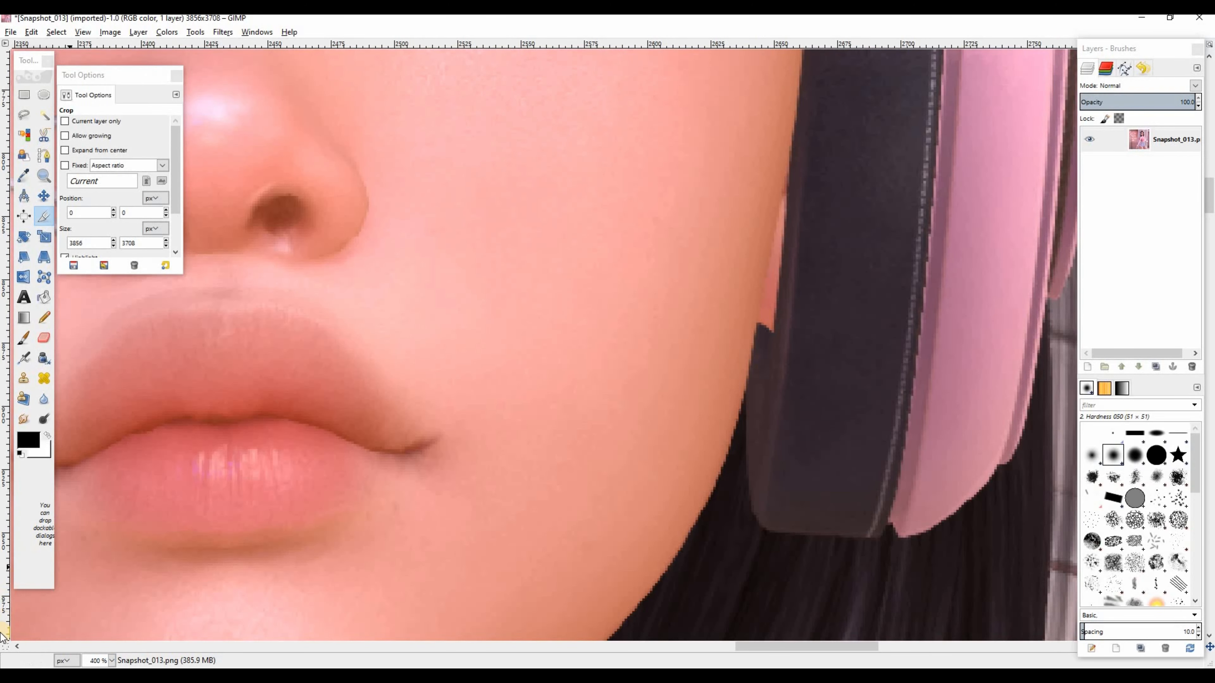
{"action": "left_click", "coordinate": [112, 661]}
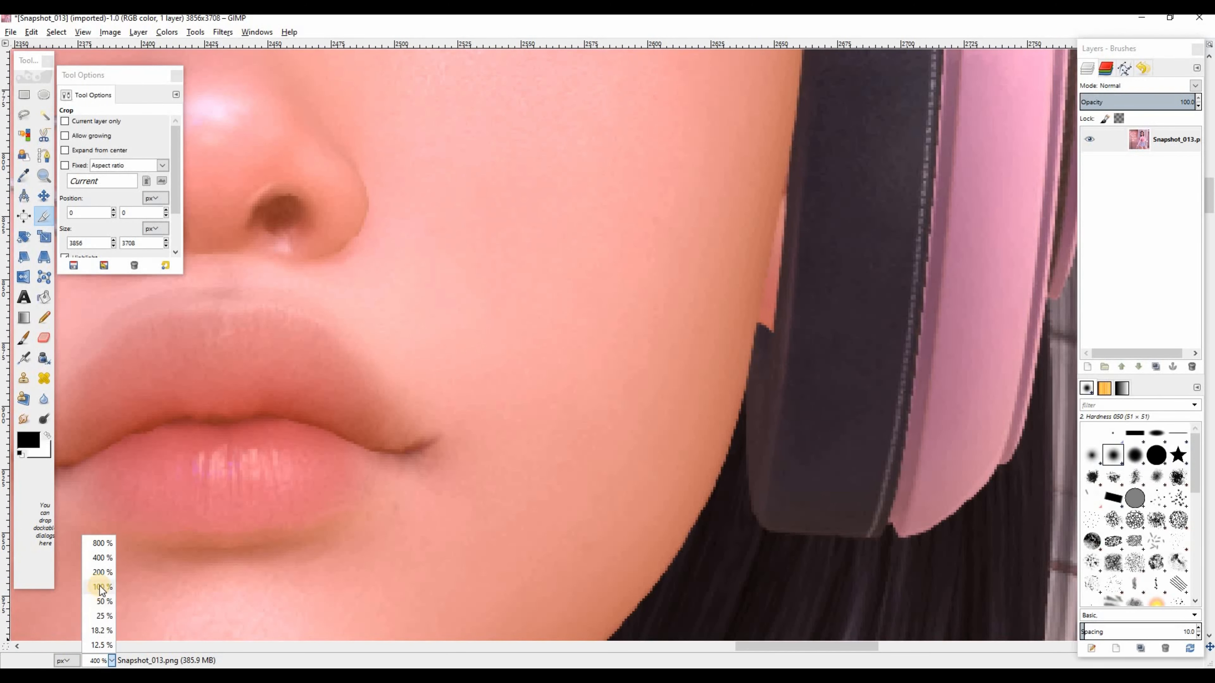
{"action": "left_click", "coordinate": [103, 573]}
{"action": "scroll", "coordinate": [304, 545], "scroll_direction": "up", "scroll_amount": 5}
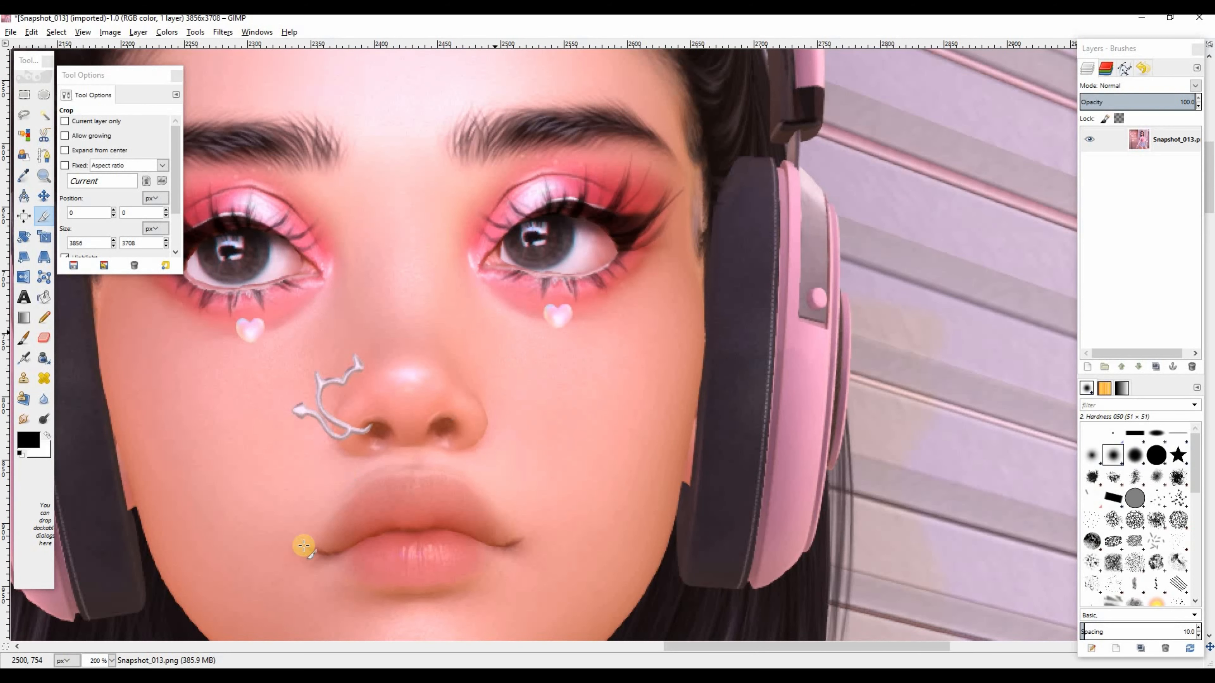
{"action": "left_click", "coordinate": [112, 661]}
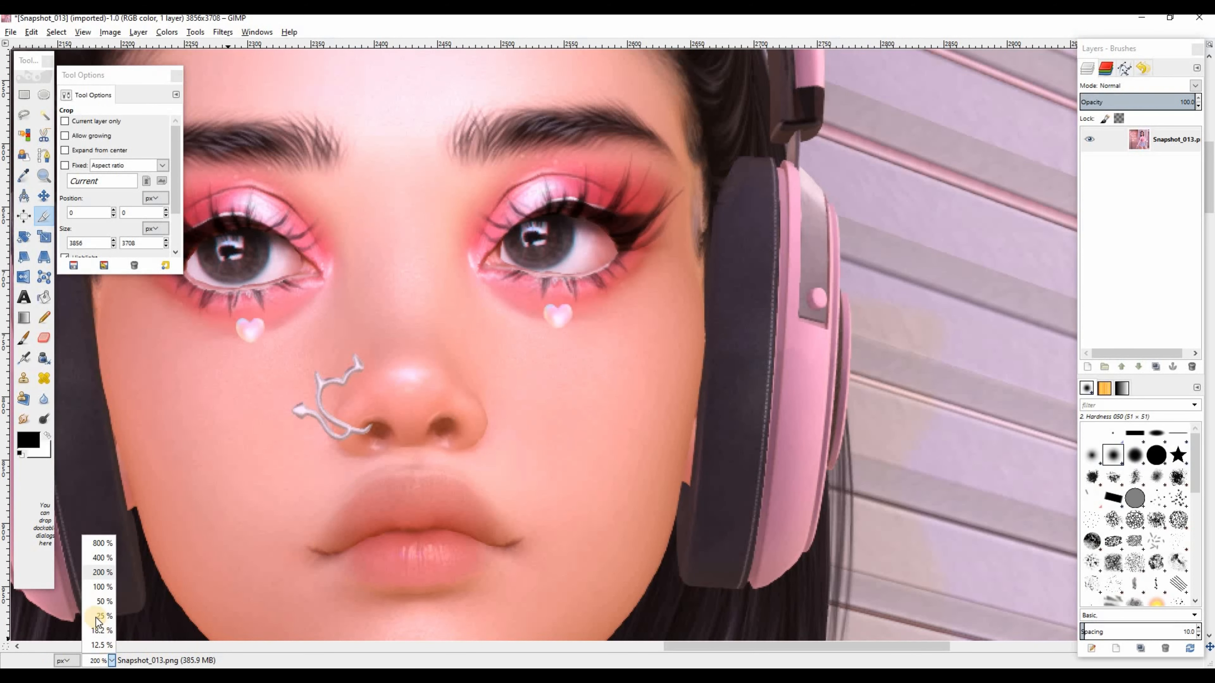
{"action": "left_click", "coordinate": [100, 585]}
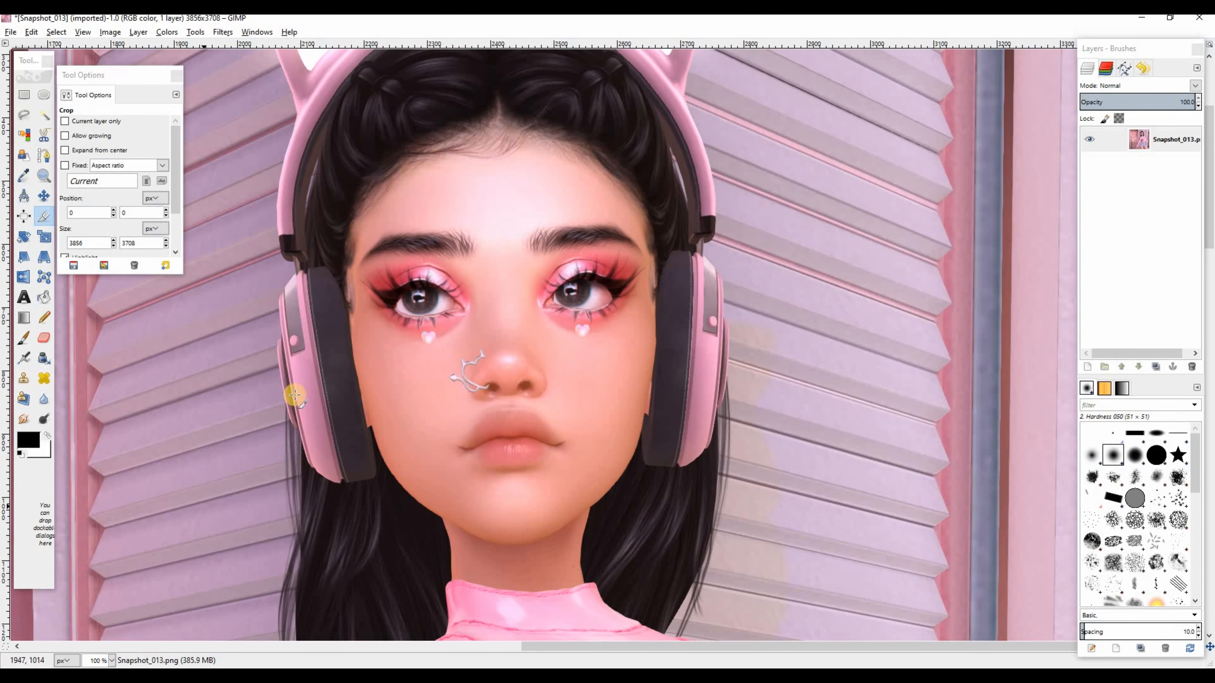
Apply the Sharpen filter to the whole snapshot with a sharpness of 40
{"action": "left_click", "coordinate": [223, 34]}
{"action": "mouse_move", "coordinate": [330, 106]}
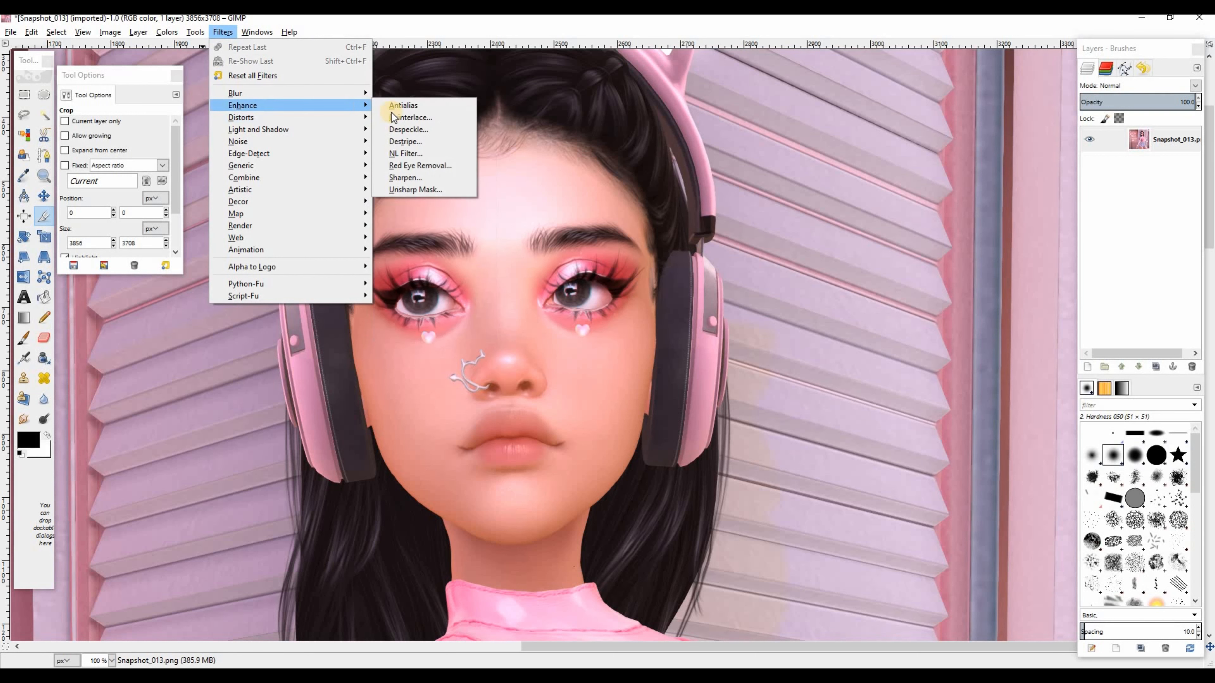
{"action": "left_click", "coordinate": [405, 178]}
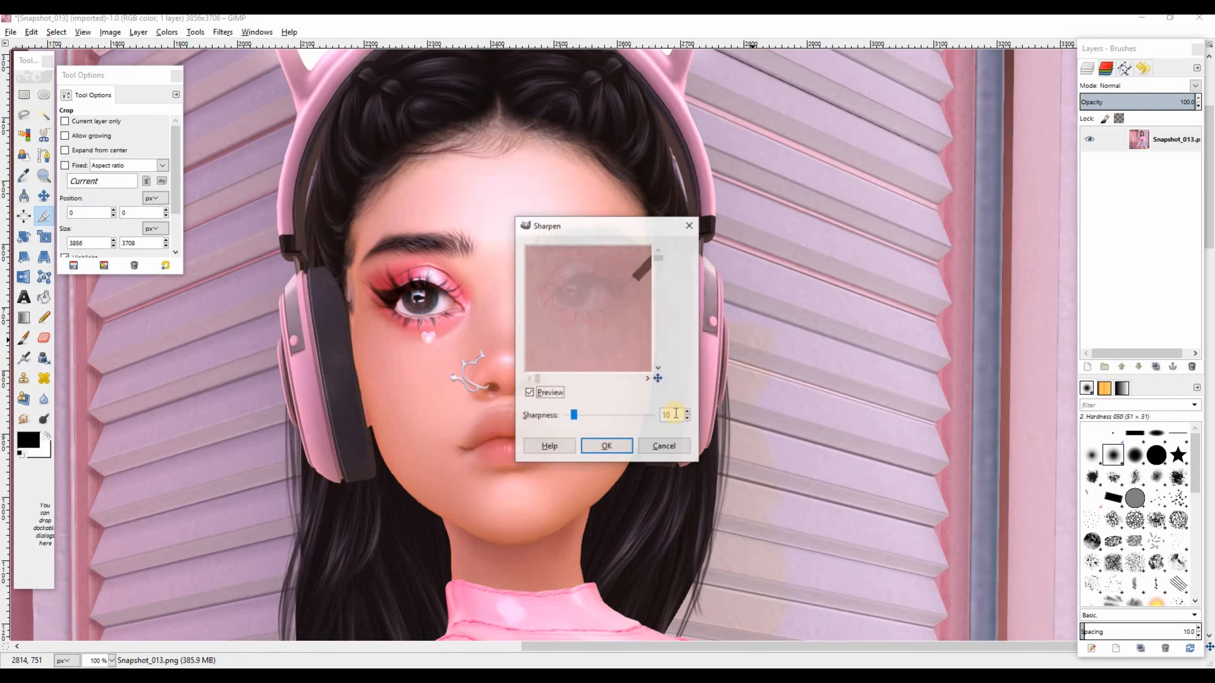
{"action": "left_click", "coordinate": [641, 417]}
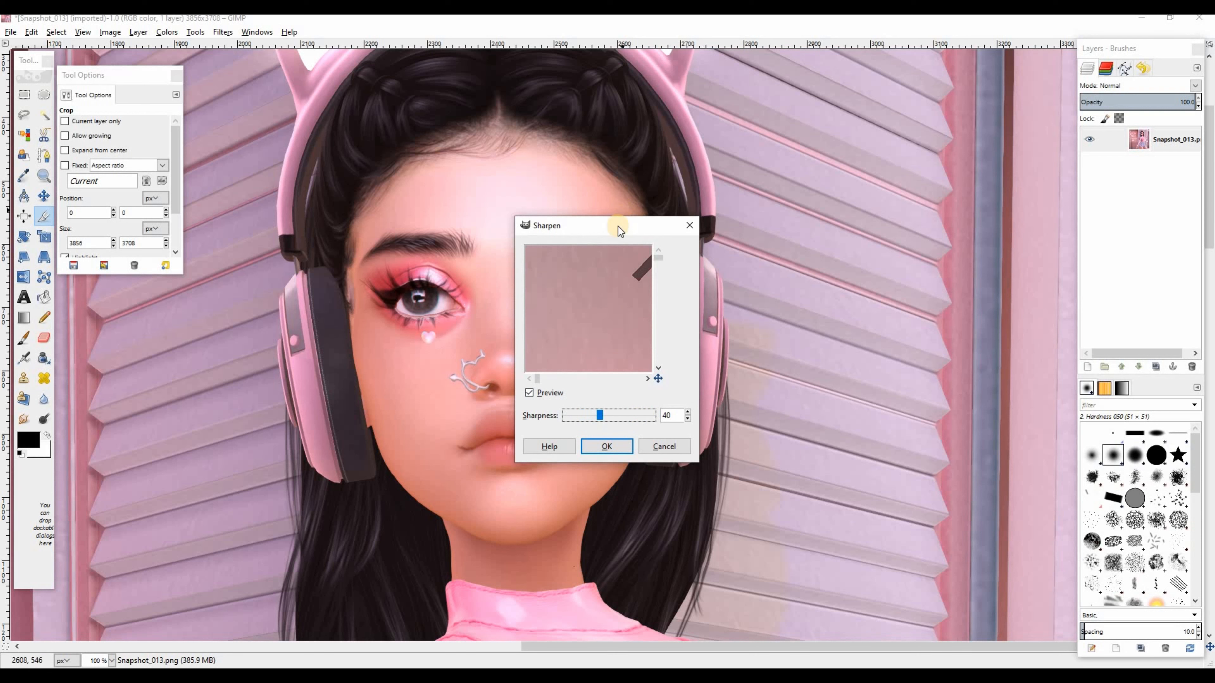
{"action": "left_click_drag", "start_coordinate": [620, 231], "coordinate": [903, 171]}
{"action": "left_click", "coordinate": [892, 389]}
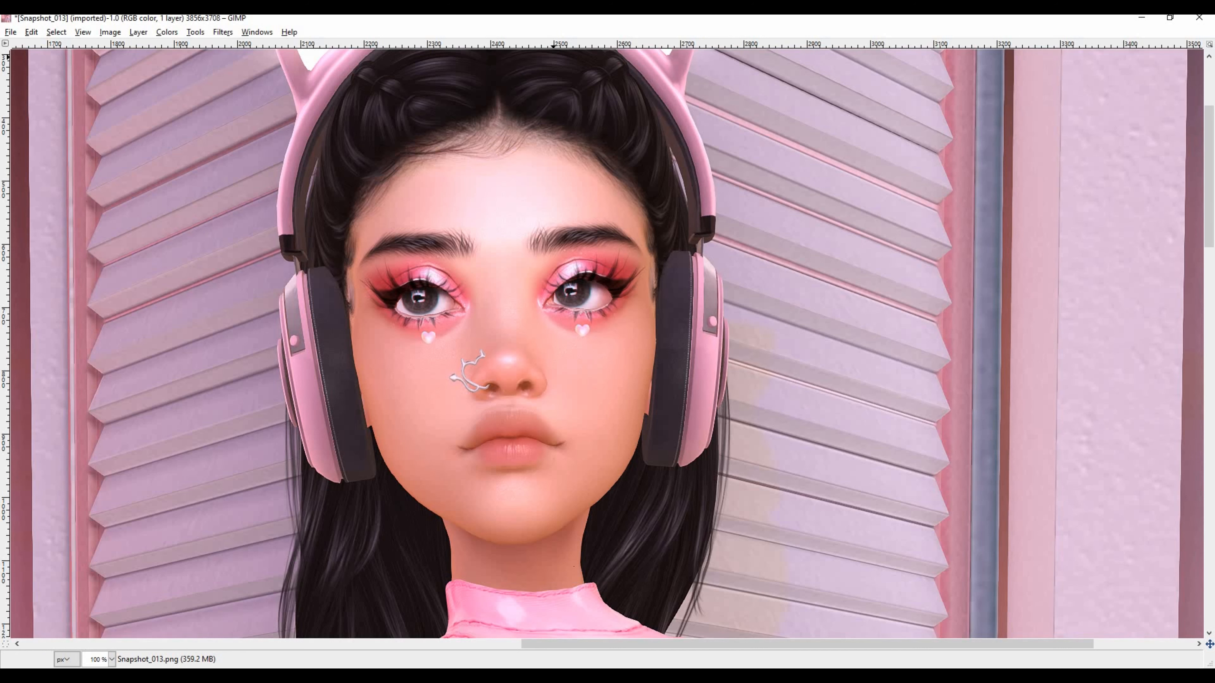
Restore the hidden tool and layer dialogs and add a transparent 3856x3708 px layer above the snapshot
{"action": "key", "text": "Tab"}
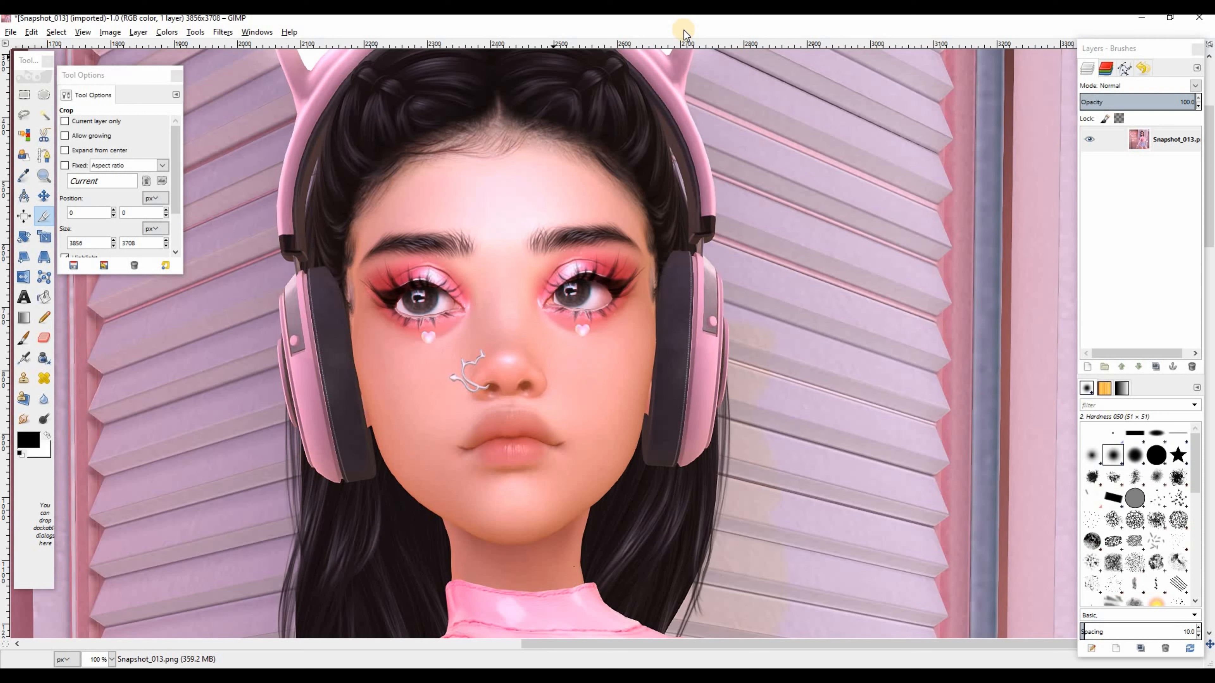
{"action": "left_click", "coordinate": [1086, 367]}
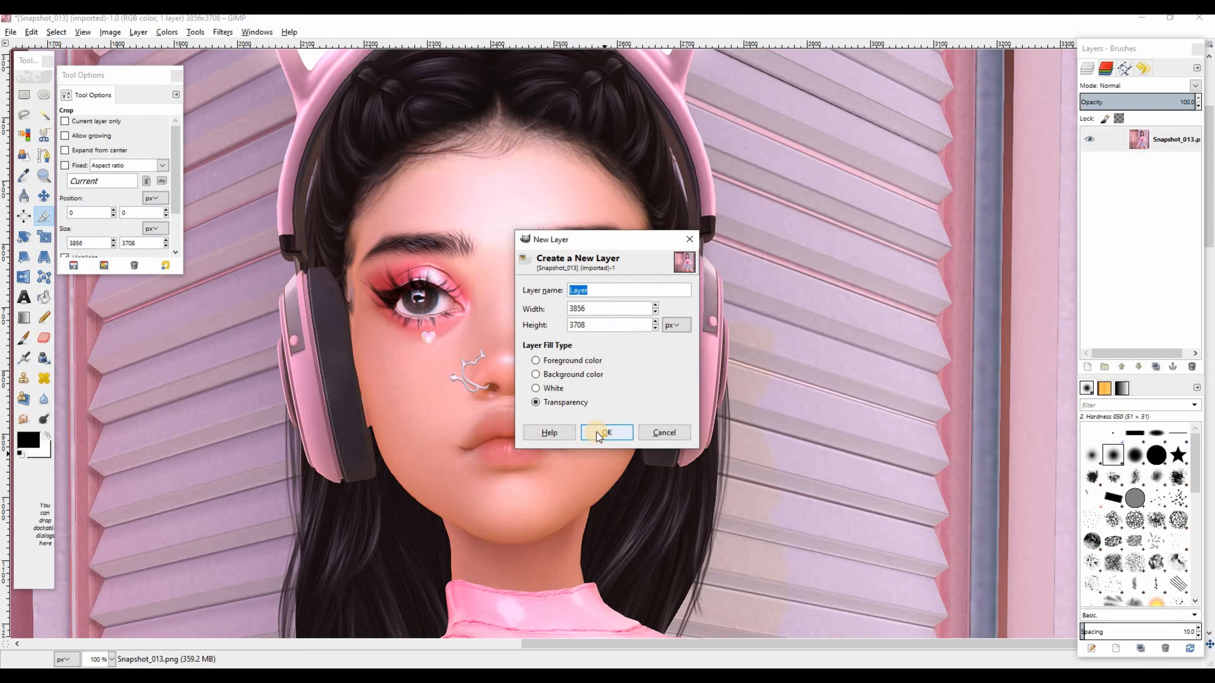
{"action": "left_click", "coordinate": [593, 428]}
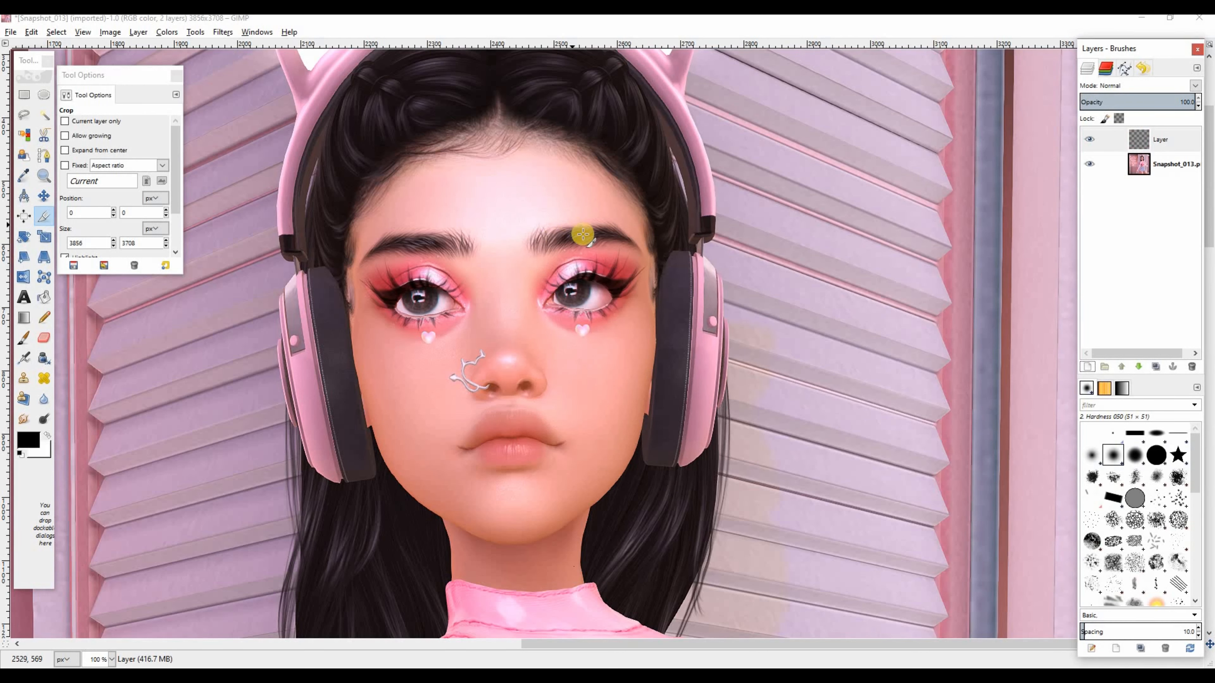
Examine the sharpened avatar's top, shorts, hands, cup and face at different magnifications
{"action": "scroll", "coordinate": [585, 241], "scroll_direction": "down", "scroll_amount": 5}
{"action": "scroll", "coordinate": [585, 242], "scroll_direction": "down", "scroll_amount": 5}
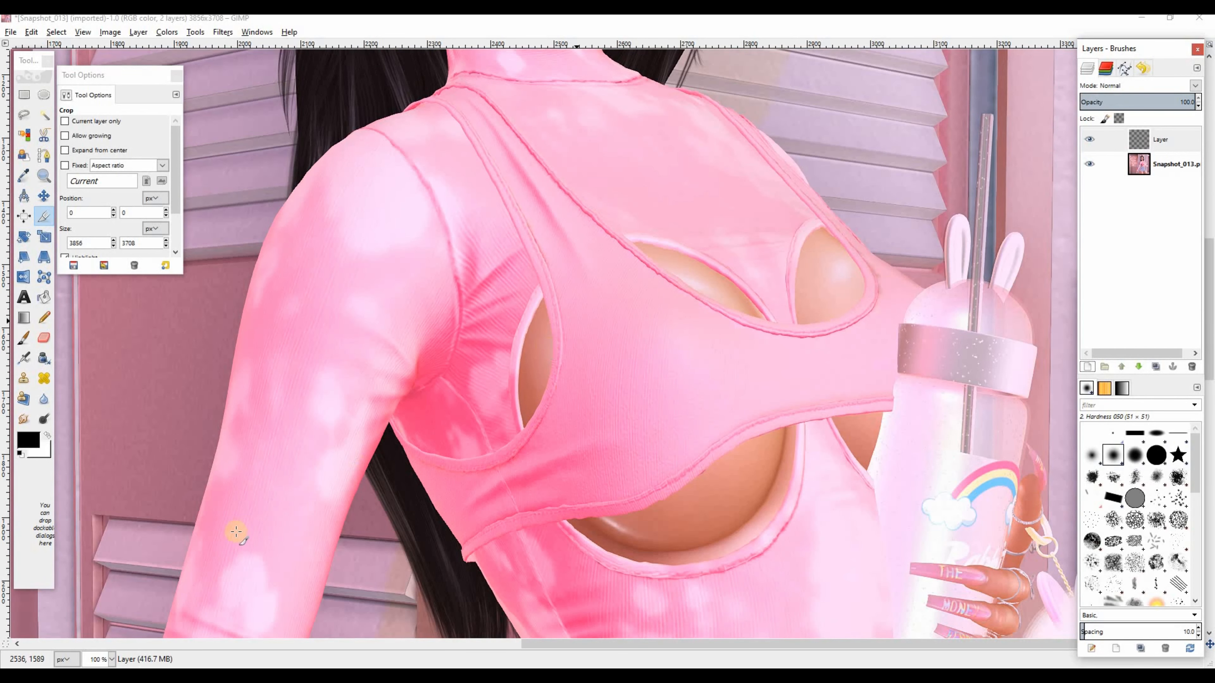
{"action": "left_click", "coordinate": [111, 660]}
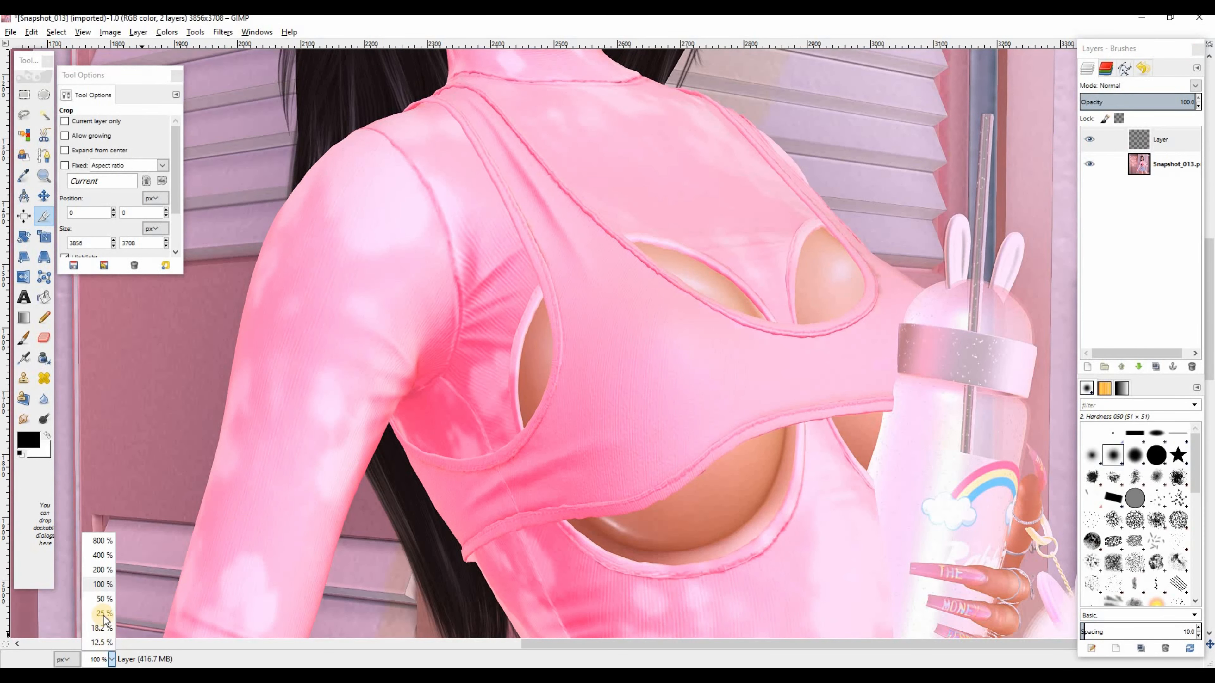
{"action": "left_click", "coordinate": [100, 615]}
{"action": "scroll", "coordinate": [520, 367], "scroll_direction": "down", "scroll_amount": 3}
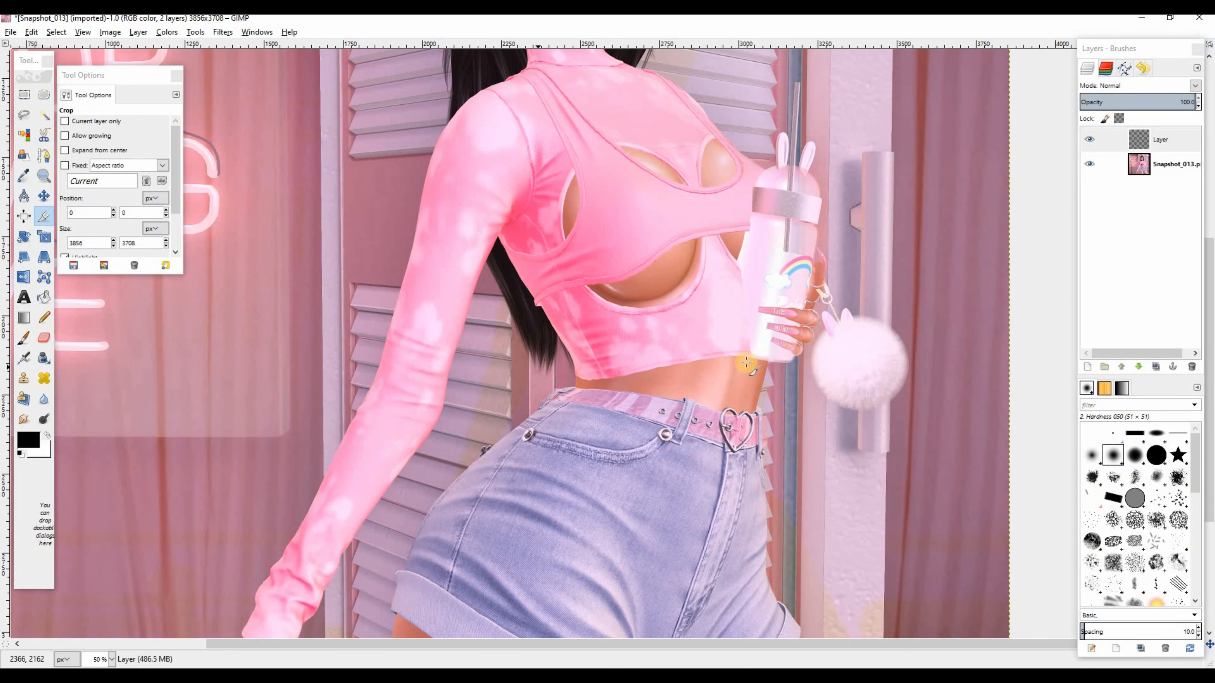
{"action": "scroll", "coordinate": [382, 488], "scroll_direction": "down", "scroll_amount": 5}
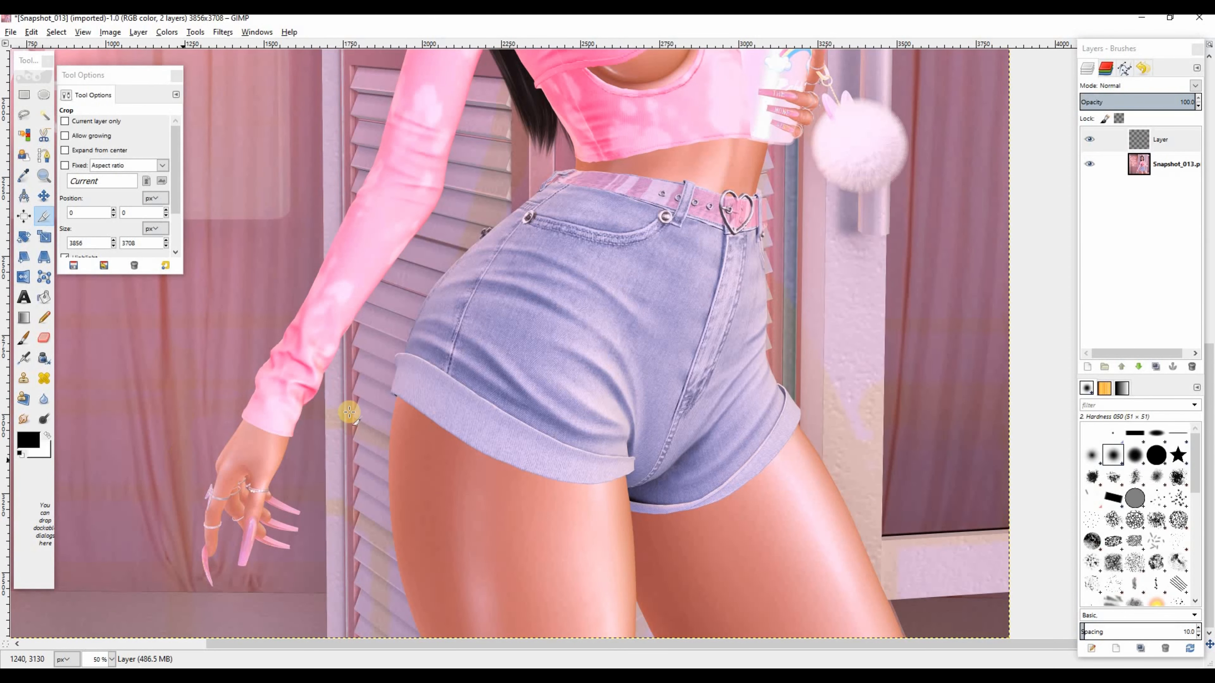
{"action": "scroll", "coordinate": [617, 462], "scroll_direction": "up", "scroll_amount": 6}
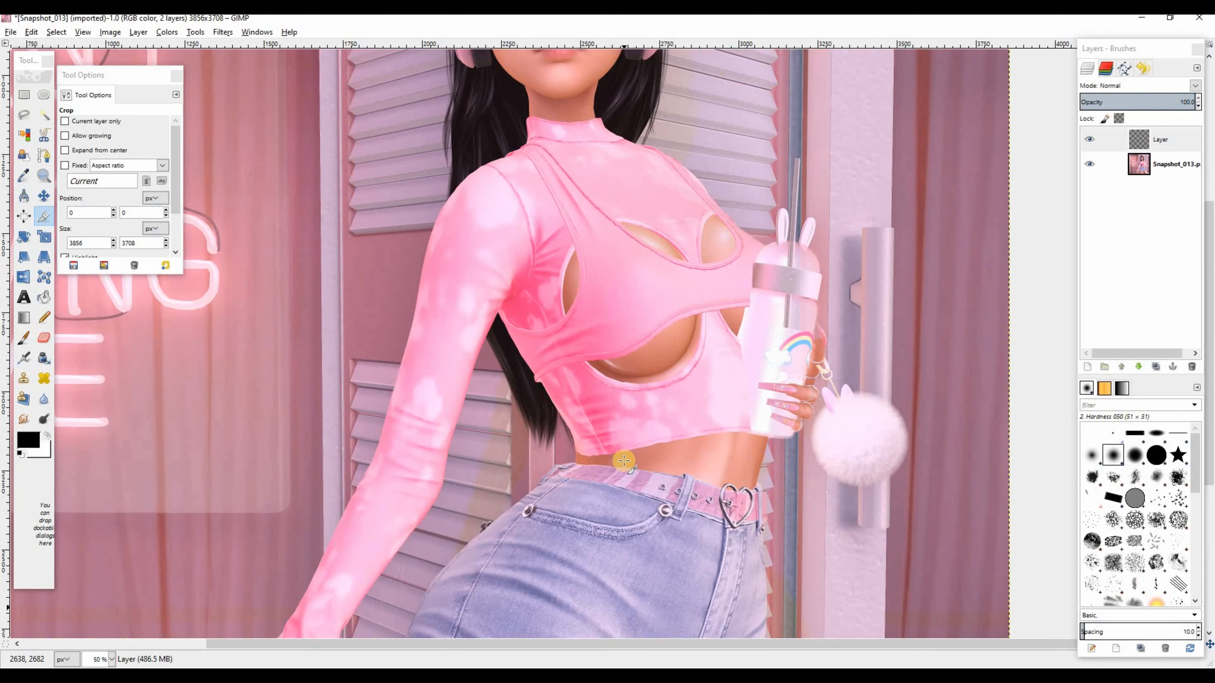
{"action": "left_click", "coordinate": [742, 381]}
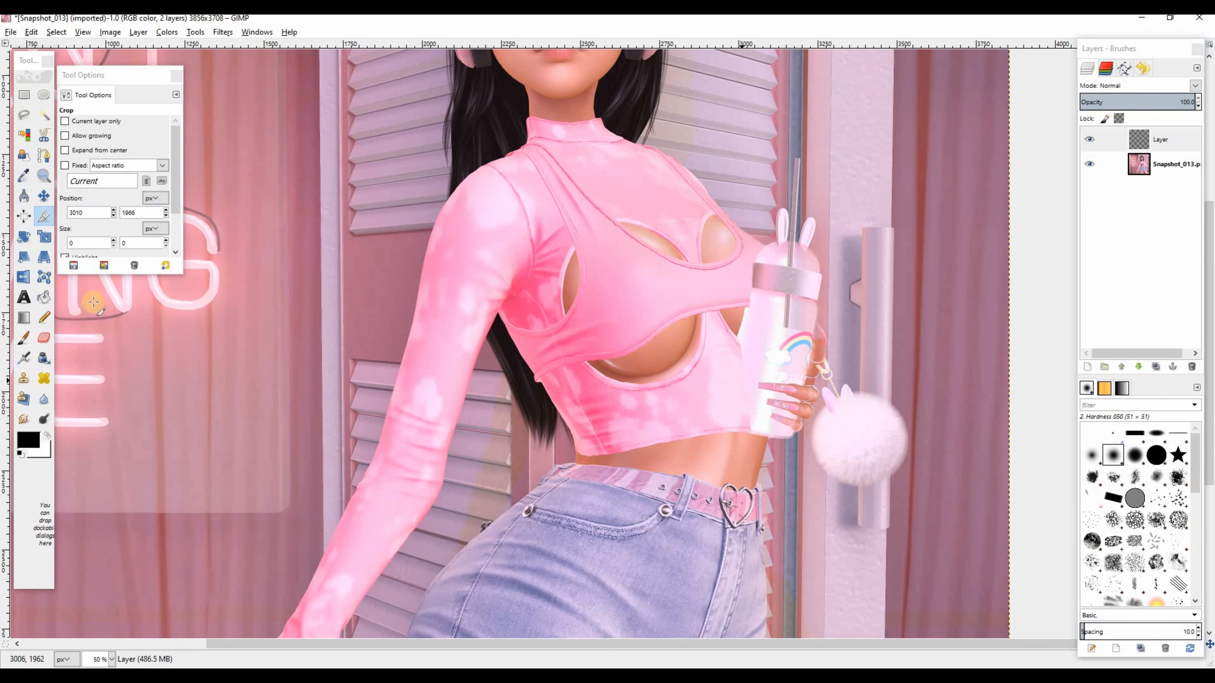
{"action": "left_click", "coordinate": [47, 176]}
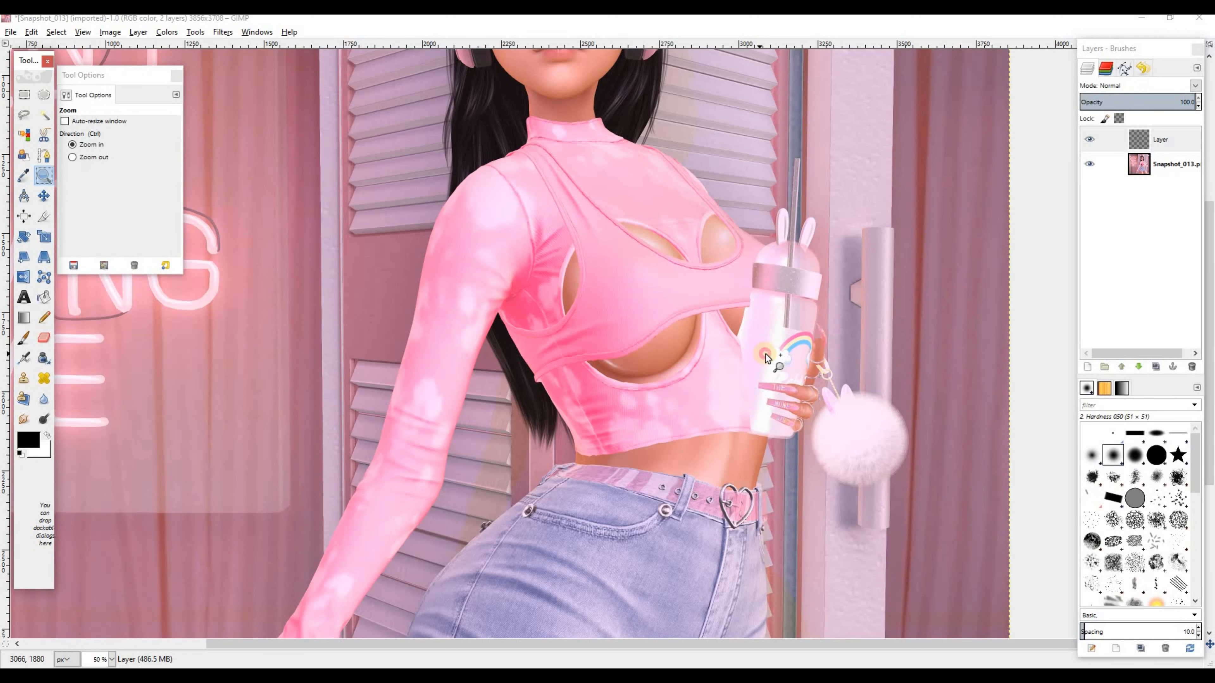
{"action": "left_click", "coordinate": [764, 353]}
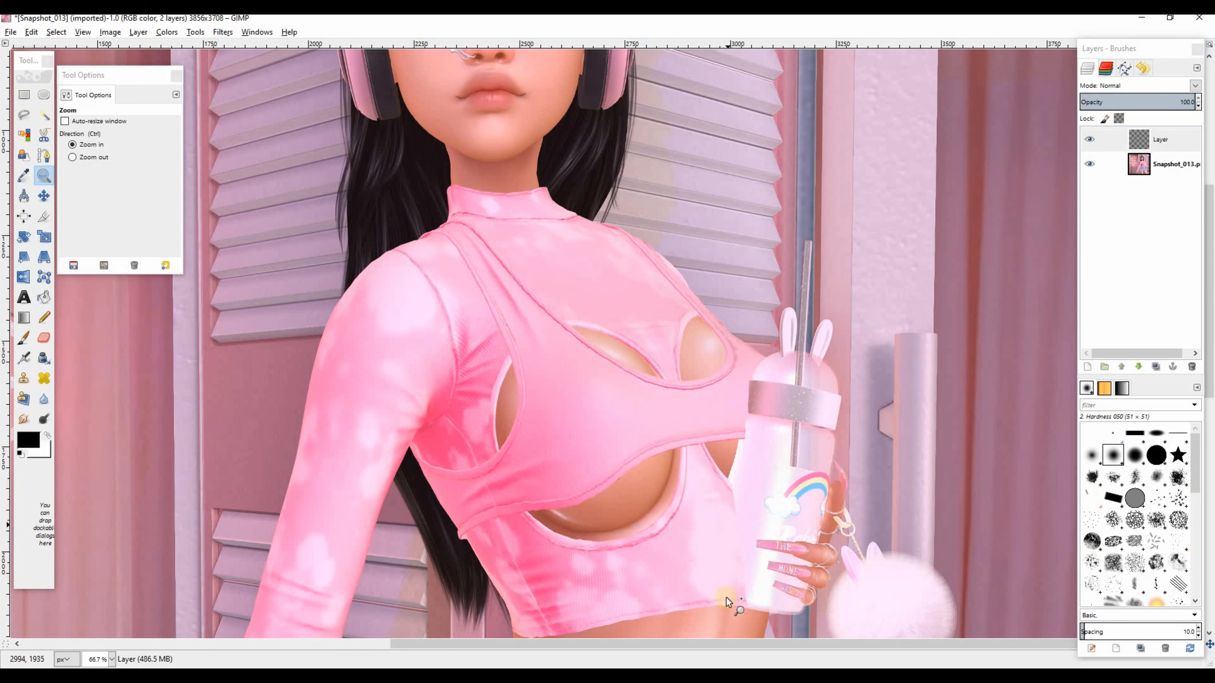
{"action": "scroll", "coordinate": [696, 493], "scroll_direction": "down", "scroll_amount": 3}
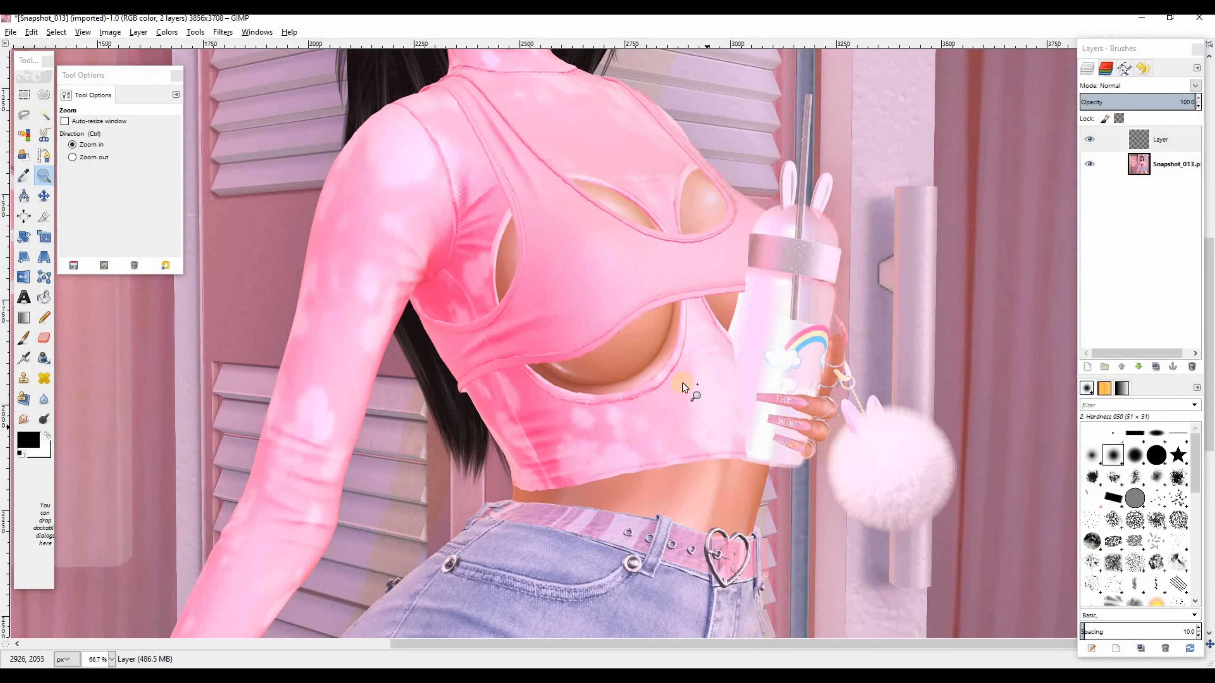
{"action": "scroll", "coordinate": [510, 470], "scroll_direction": "up", "scroll_amount": 6}
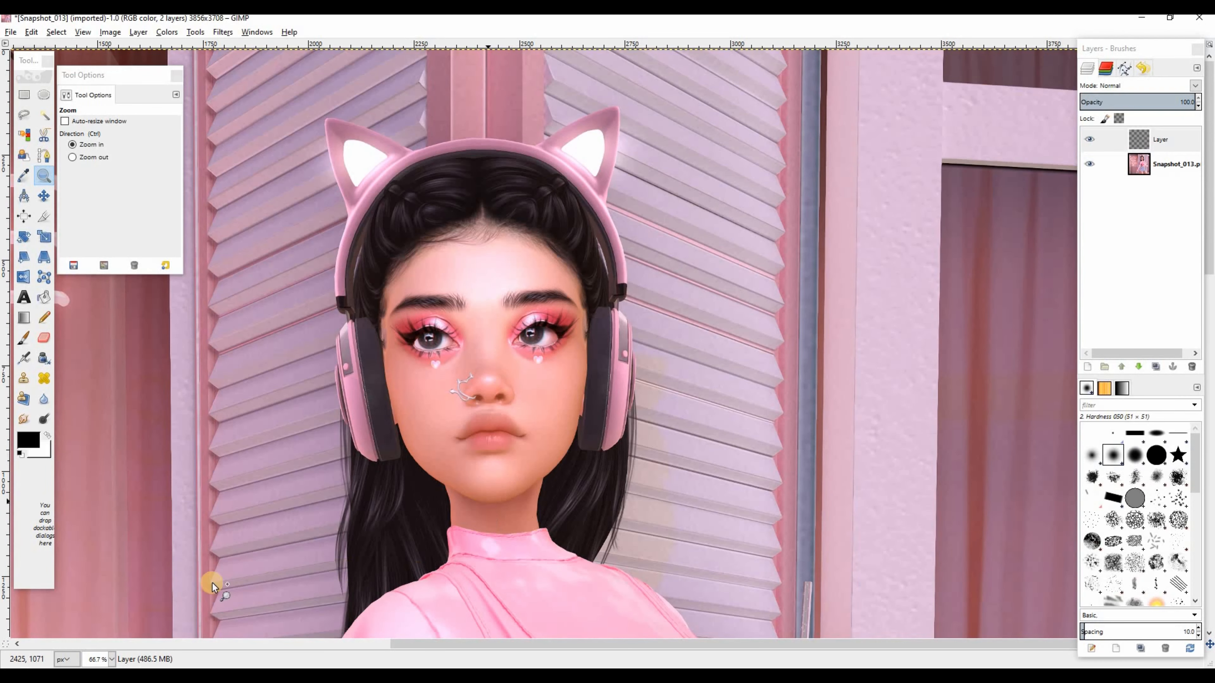
{"action": "left_click", "coordinate": [113, 661]}
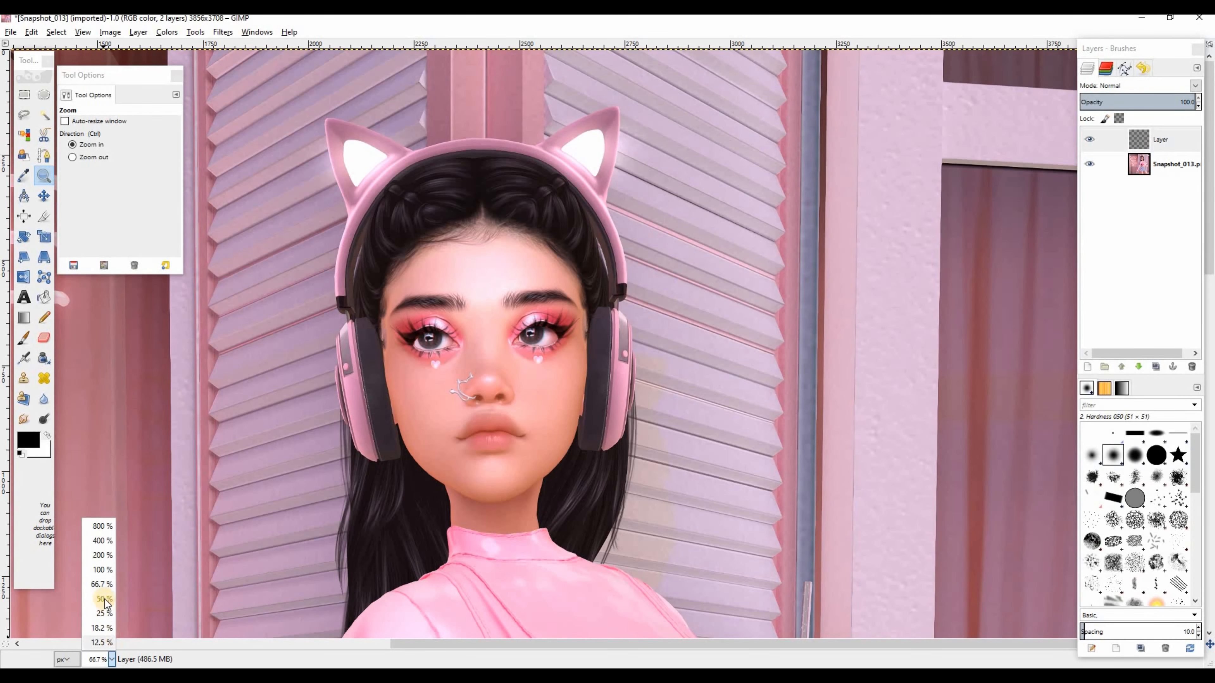
{"action": "left_click", "coordinate": [104, 569]}
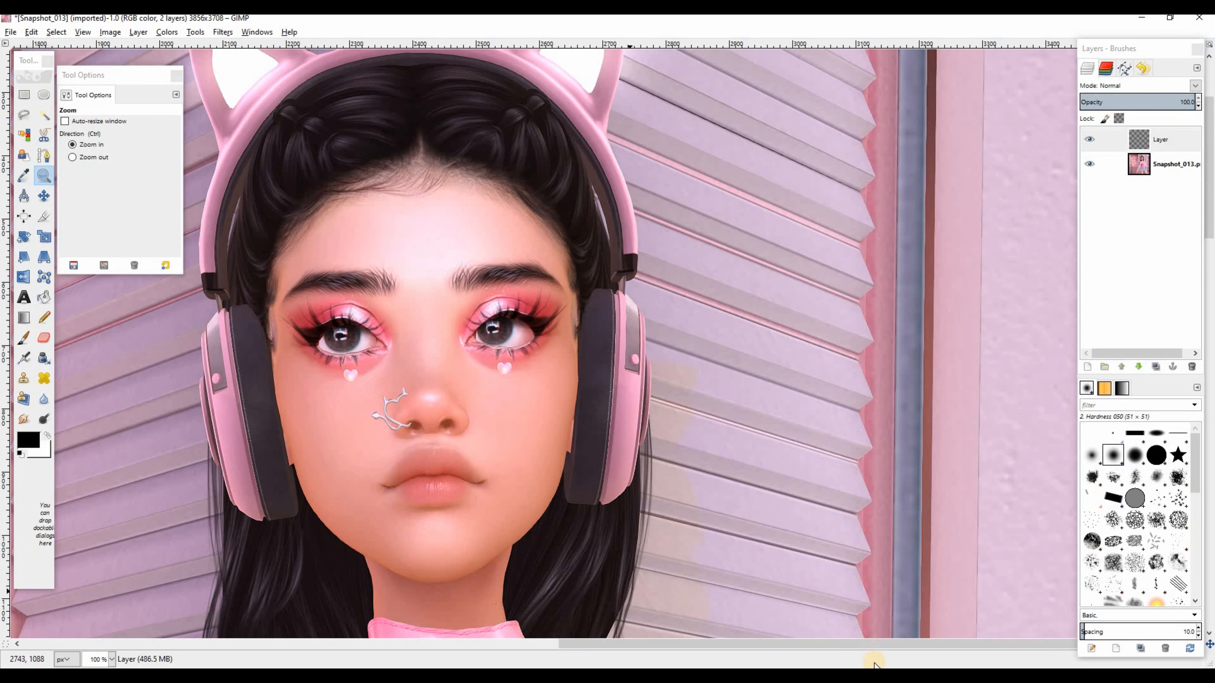
{"action": "left_click_drag", "start_coordinate": [802, 646], "coordinate": [714, 647]}
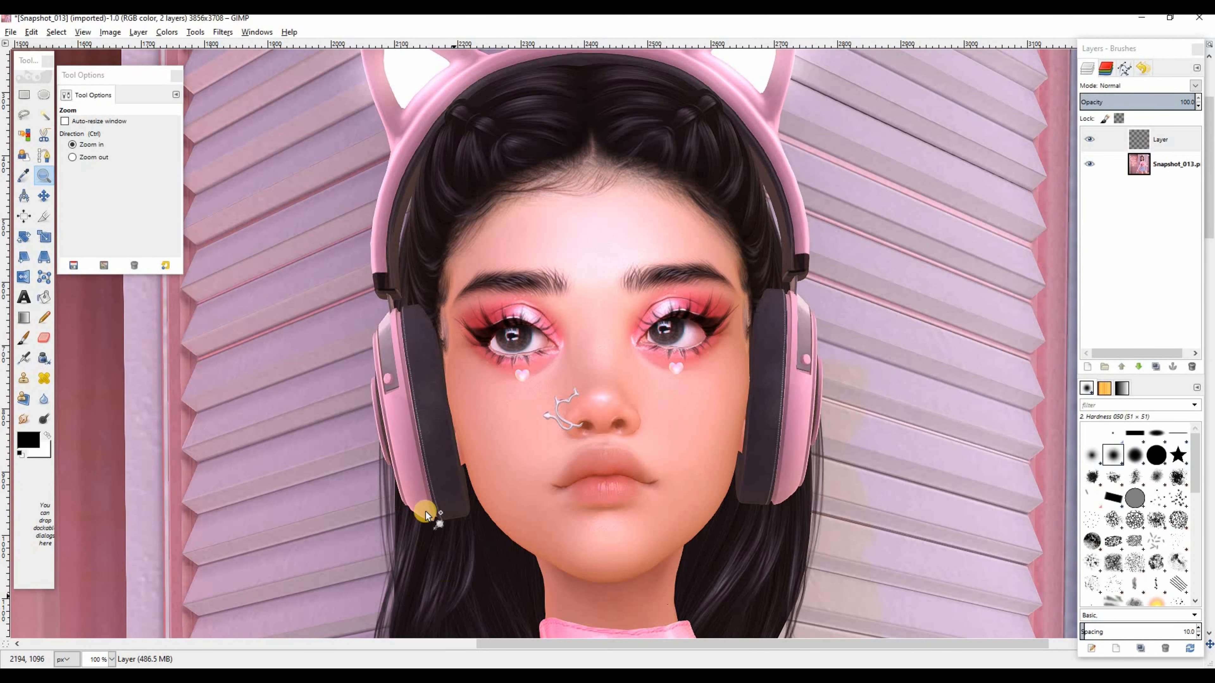
On the new transparent layer, draw an ellipse selection around the eye and under-eye heart nearest the nose piercing, starting at about 2226, 665 px
{"action": "left_click", "coordinate": [112, 660]}
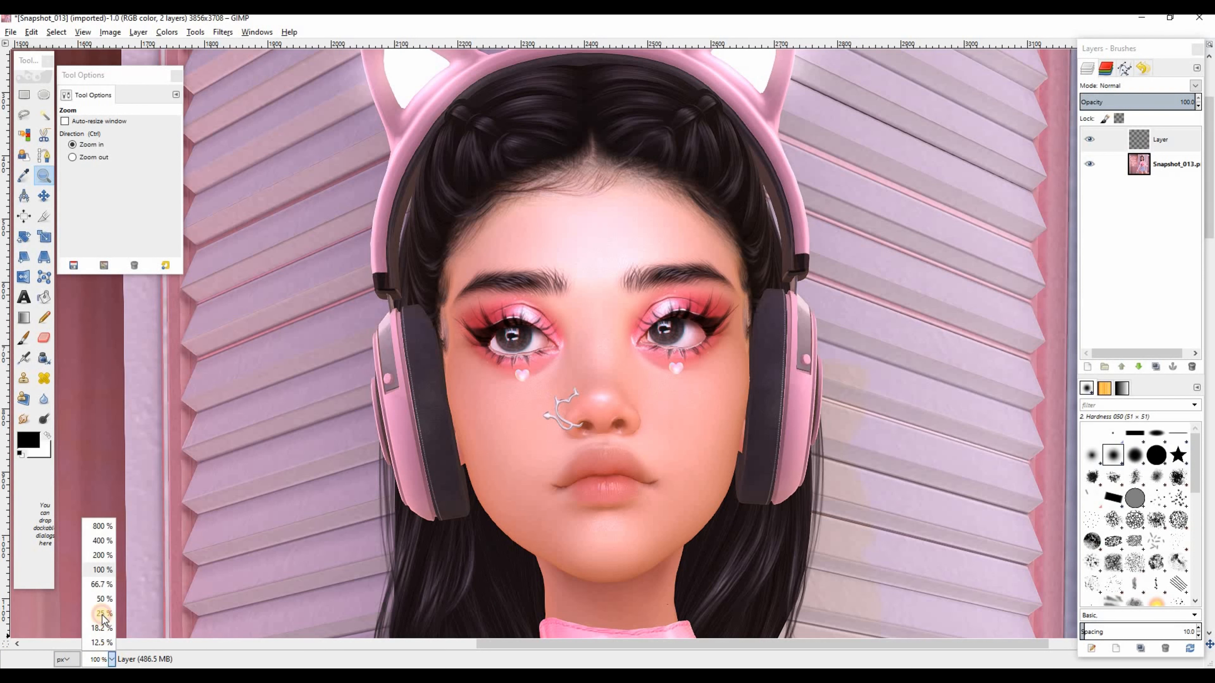
{"action": "left_click", "coordinate": [98, 564]}
{"action": "scroll", "coordinate": [433, 442], "scroll_direction": "down", "scroll_amount": 3}
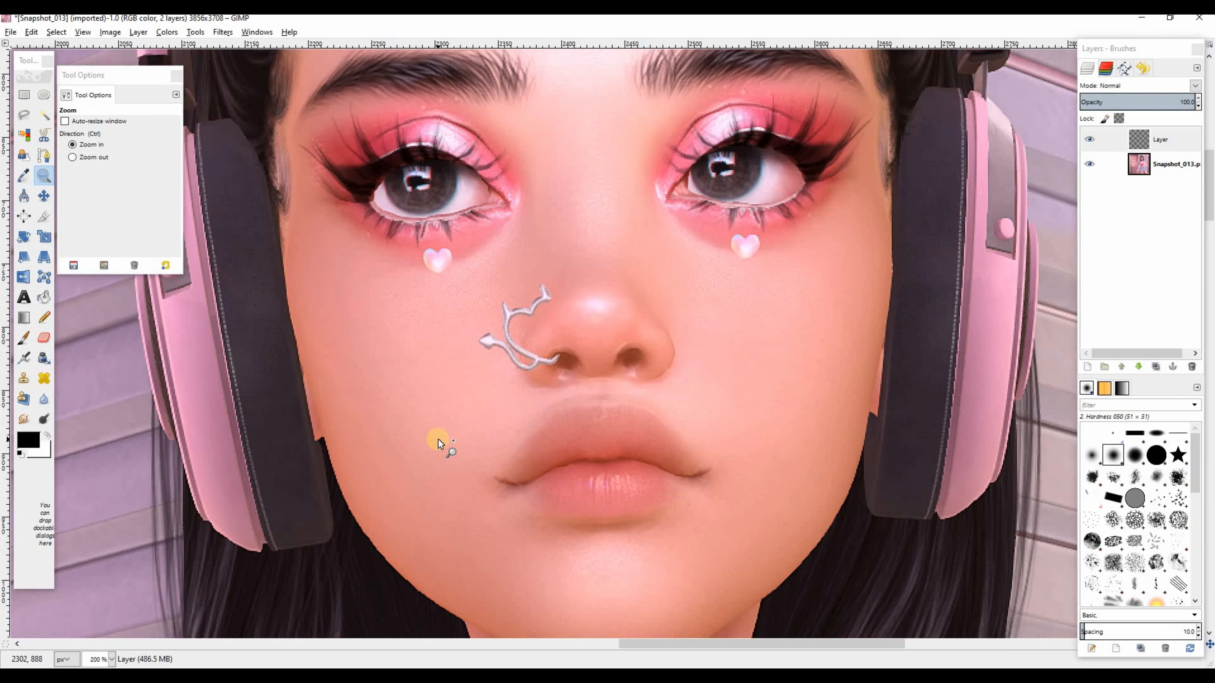
{"action": "left_click", "coordinate": [1155, 139]}
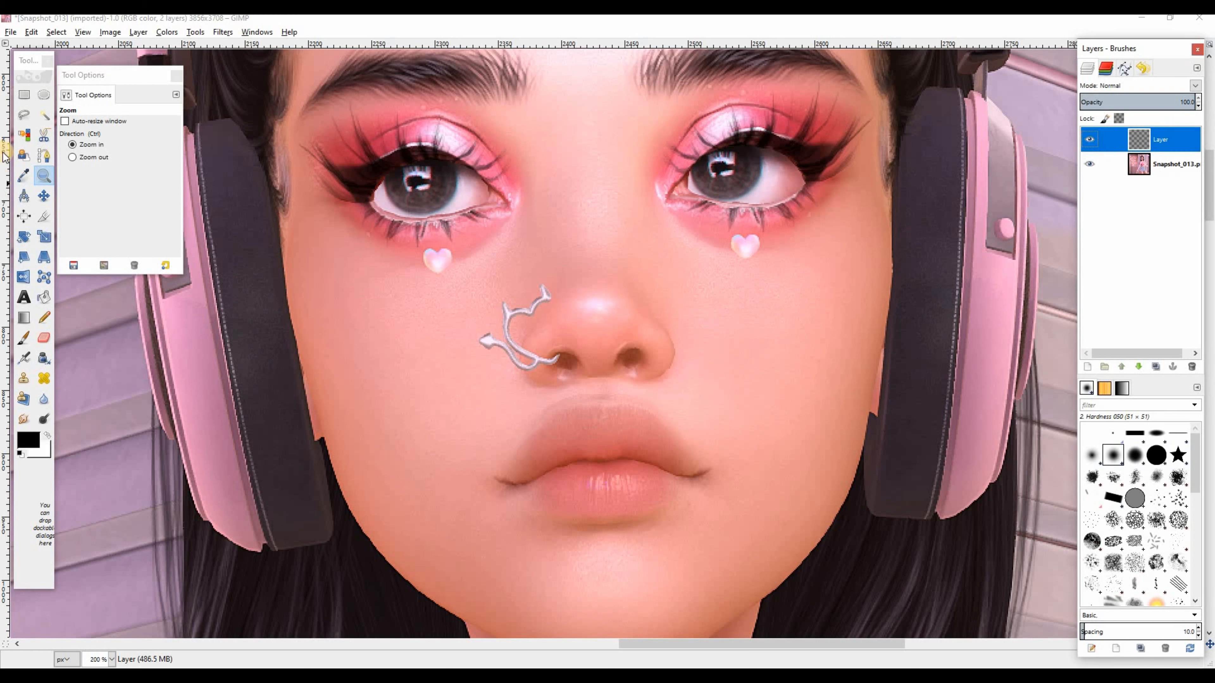
{"action": "left_click", "coordinate": [44, 94]}
{"action": "left_click_drag", "start_coordinate": [349, 162], "coordinate": [532, 314]}
{"action": "left_click_drag", "start_coordinate": [420, 258], "coordinate": [402, 255]}
{"action": "left_click_drag", "start_coordinate": [335, 218], "coordinate": [415, 220]}
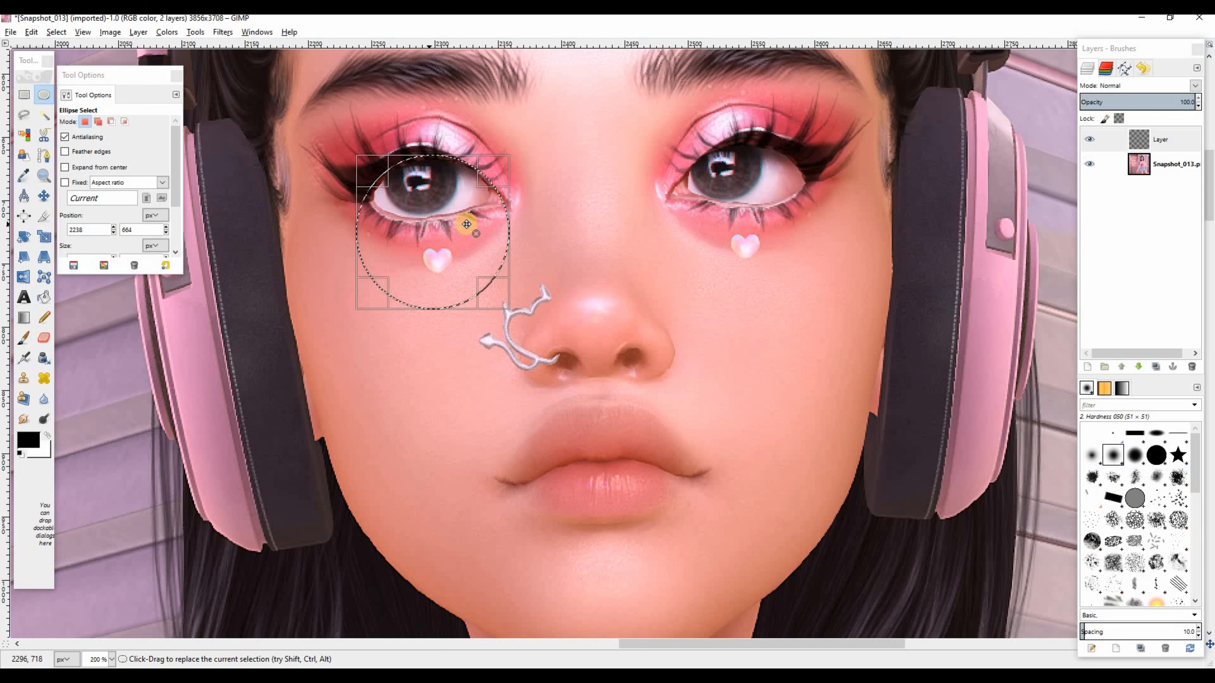
{"action": "left_click_drag", "start_coordinate": [494, 224], "coordinate": [508, 224]}
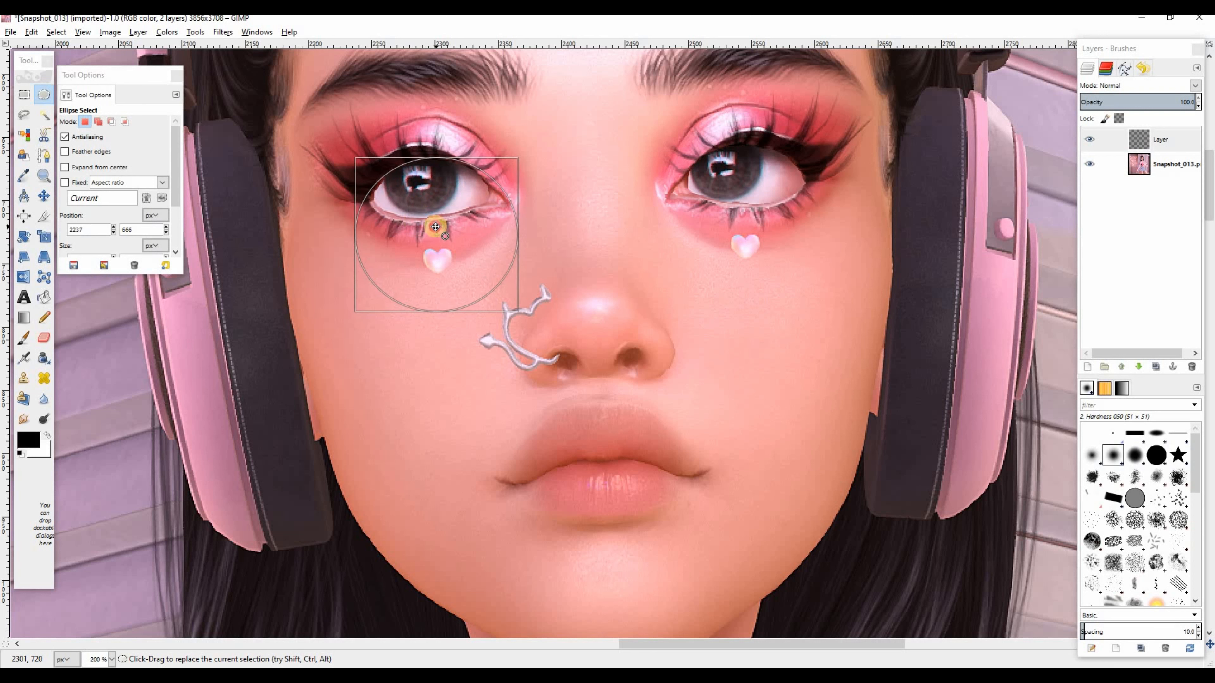
{"action": "left_click_drag", "start_coordinate": [372, 234], "coordinate": [356, 236]}
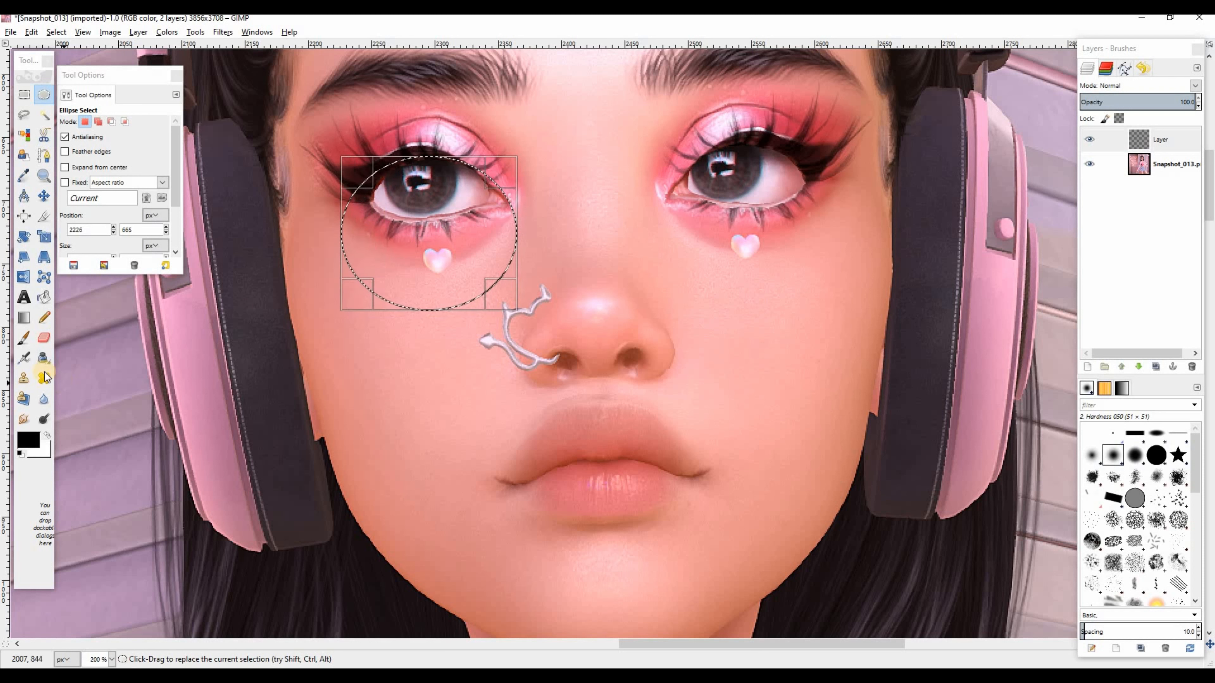
Airbrush black along the upper lash line inside the ellipse with the Hardness 075 brush at size 86.02, and clear the selection
{"action": "left_click", "coordinate": [24, 358]}
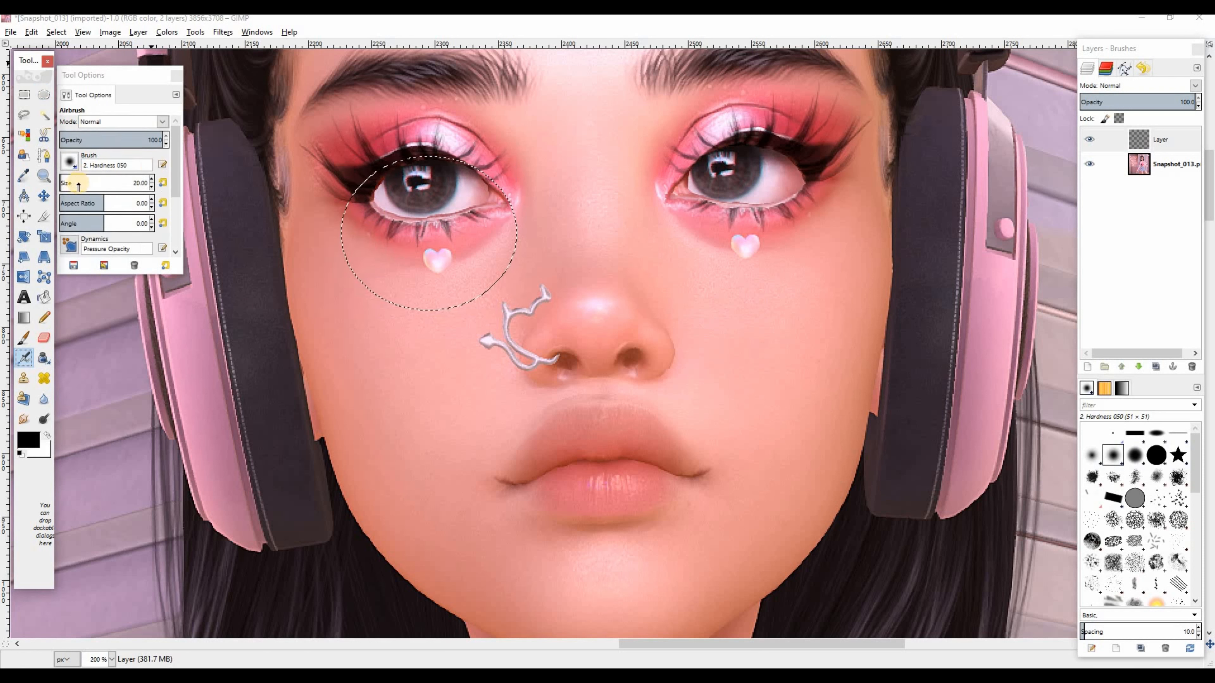
{"action": "left_click_drag", "start_coordinate": [83, 184], "coordinate": [67, 184]}
{"action": "left_click", "coordinate": [1129, 455]}
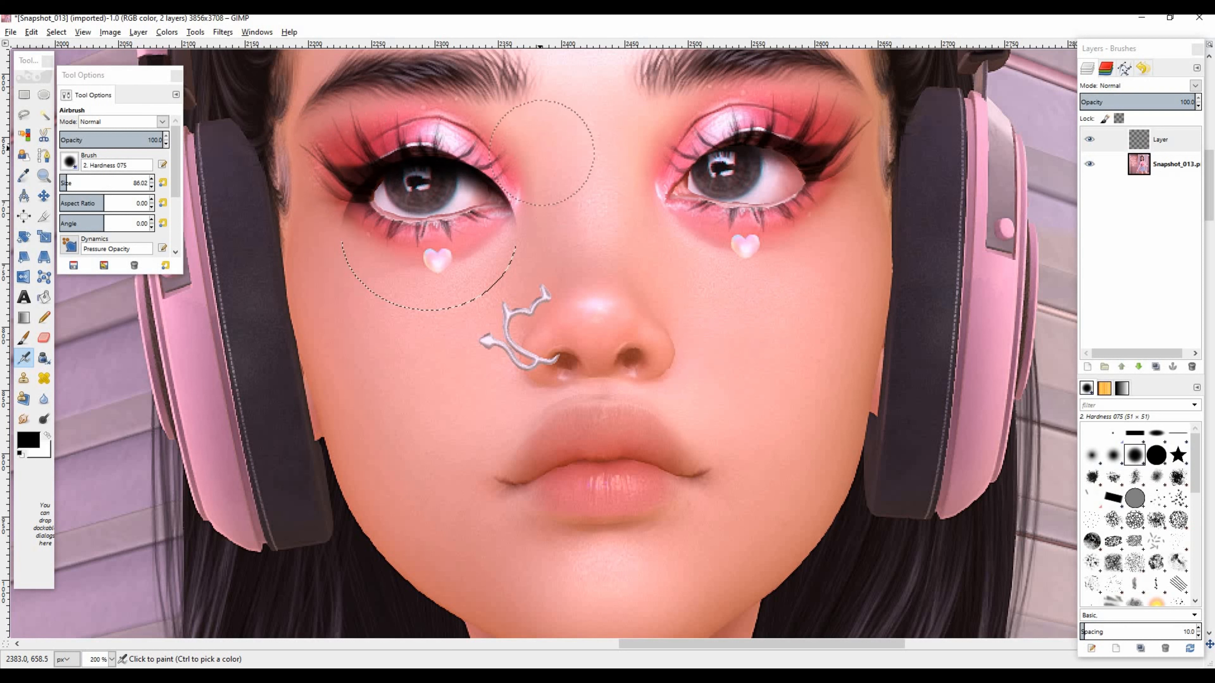
{"action": "left_click", "coordinate": [56, 31]}
{"action": "left_click", "coordinate": [71, 63]}
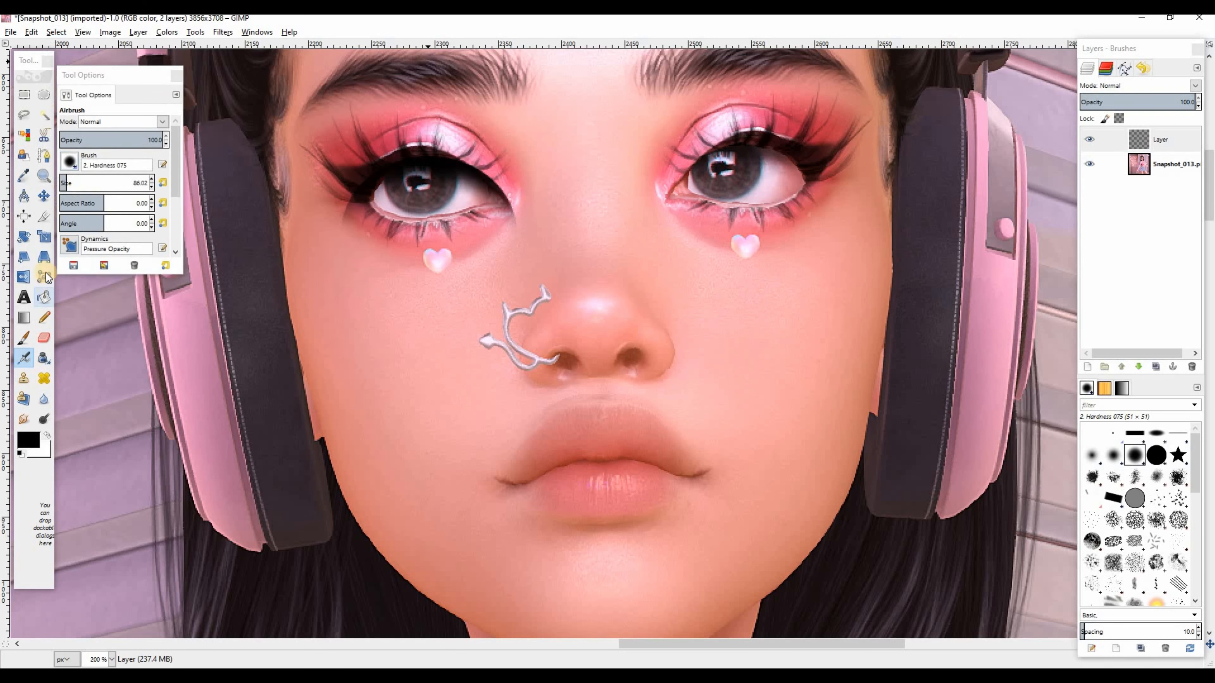
Erase the excess black paint around that eye and compare the face with the paint layer hidden and shown
{"action": "left_click", "coordinate": [44, 337]}
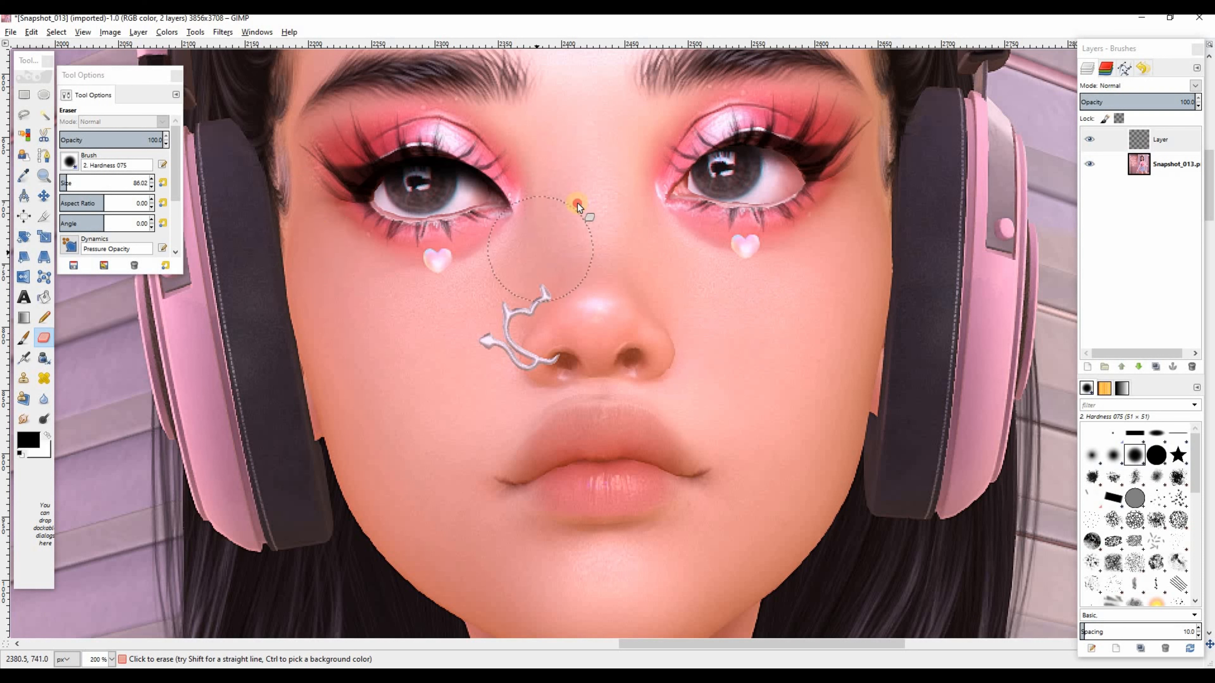
{"action": "left_click", "coordinate": [1089, 139]}
{"action": "left_click", "coordinate": [1088, 139]}
{"action": "left_click", "coordinate": [1089, 140]}
{"action": "left_click", "coordinate": [1089, 139]}
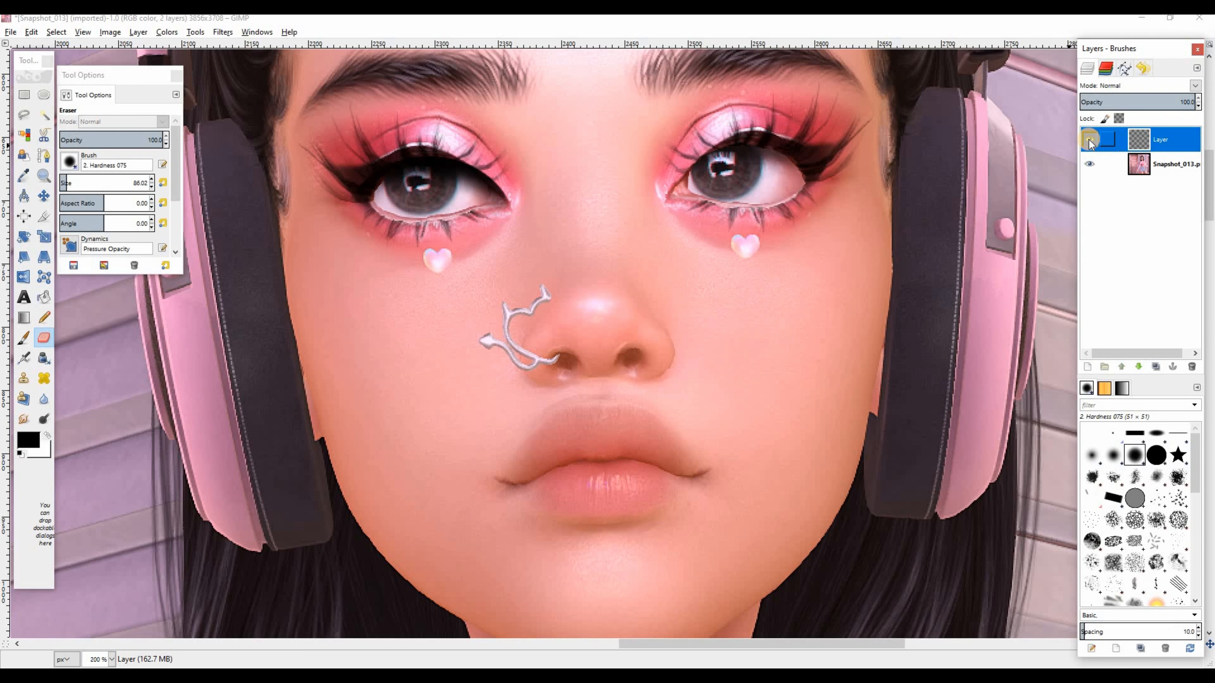
{"action": "left_click", "coordinate": [1089, 140]}
{"action": "left_click", "coordinate": [1089, 139]}
{"action": "left_click", "coordinate": [1089, 139]}
{"action": "left_click", "coordinate": [1089, 139]}
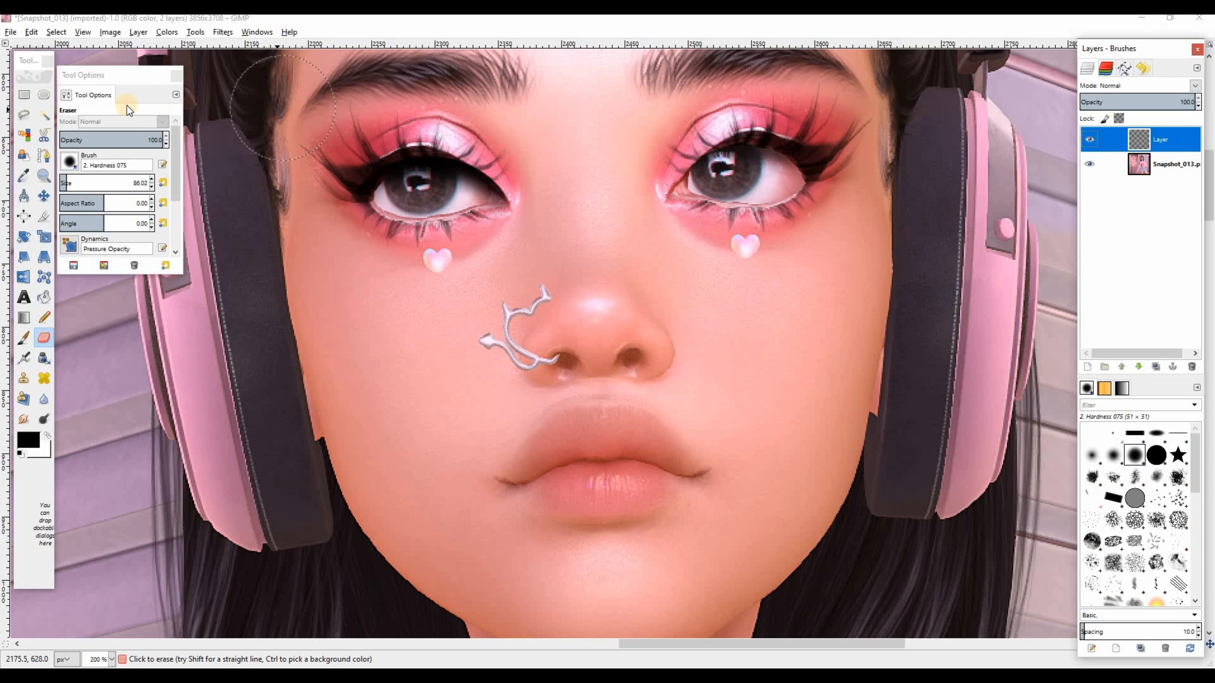
Draw an ellipse selection over the other eye and its under-eye heart, positioned at about 2475, 652 px
{"action": "left_click", "coordinate": [43, 94]}
{"action": "left_click_drag", "start_coordinate": [713, 193], "coordinate": [961, 403]}
{"action": "left_click_drag", "start_coordinate": [851, 317], "coordinate": [789, 244]}
{"action": "left_click_drag", "start_coordinate": [875, 244], "coordinate": [827, 263]}
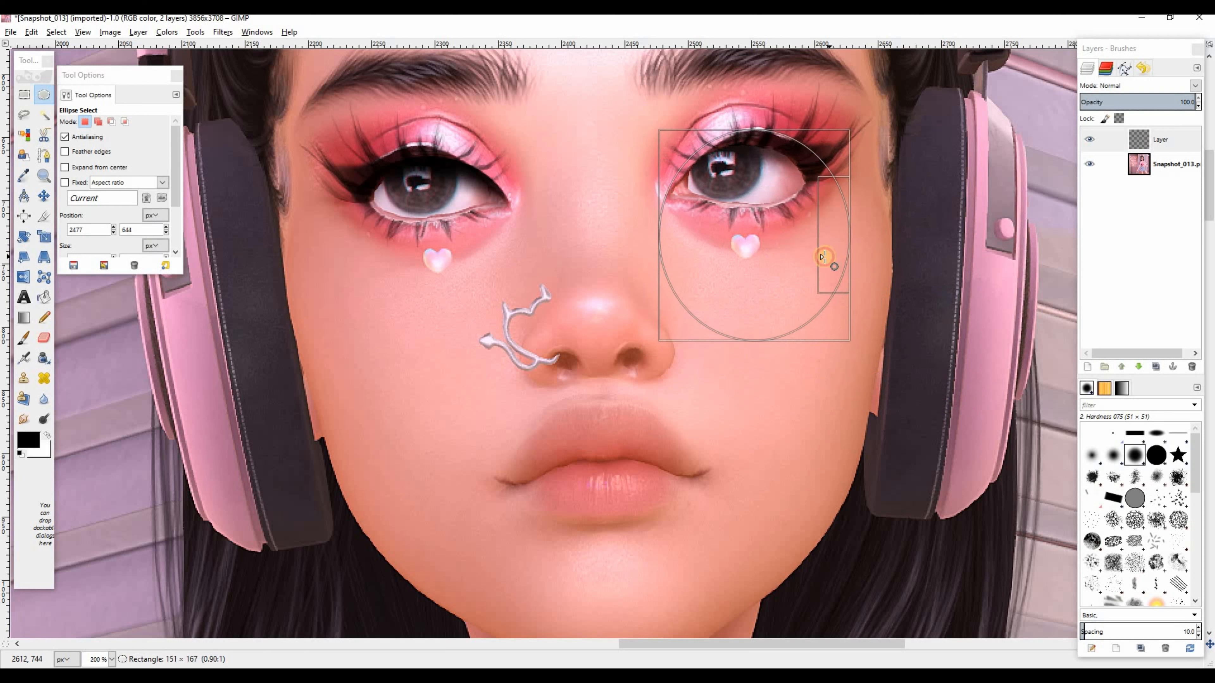
{"action": "left_click_drag", "start_coordinate": [747, 263], "coordinate": [743, 267]}
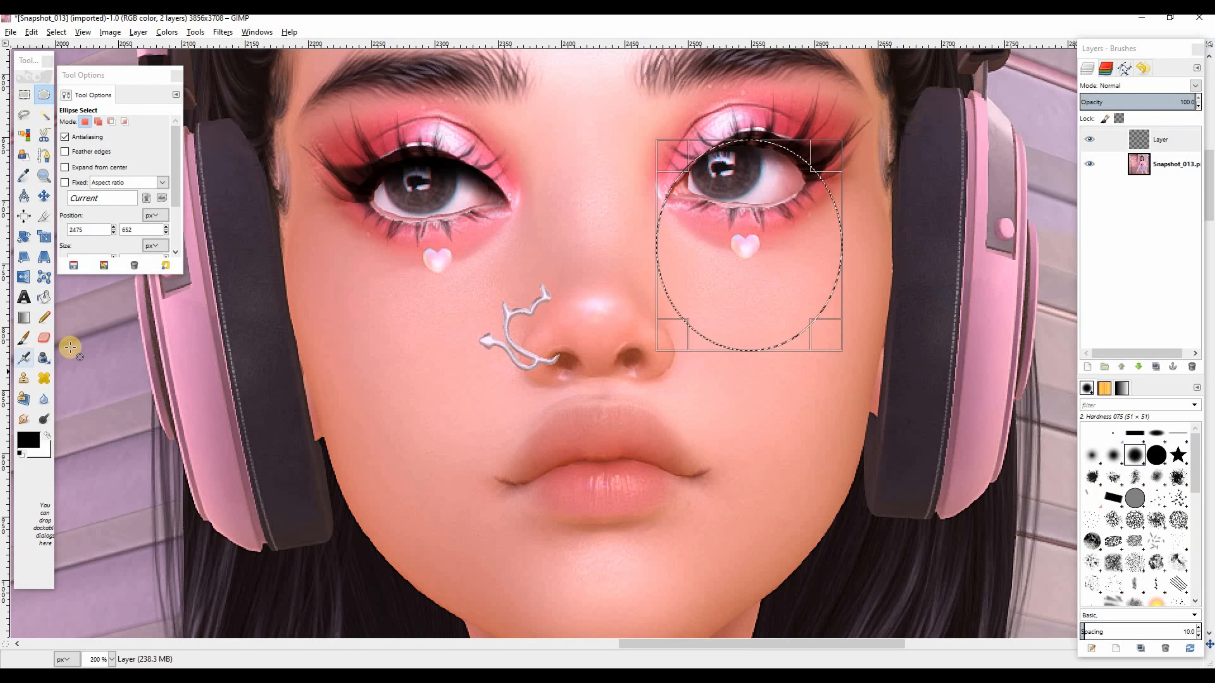
Airbrush black along the second eye's upper lash line, clear the selection and erase the excess paint
{"action": "left_click", "coordinate": [23, 358]}
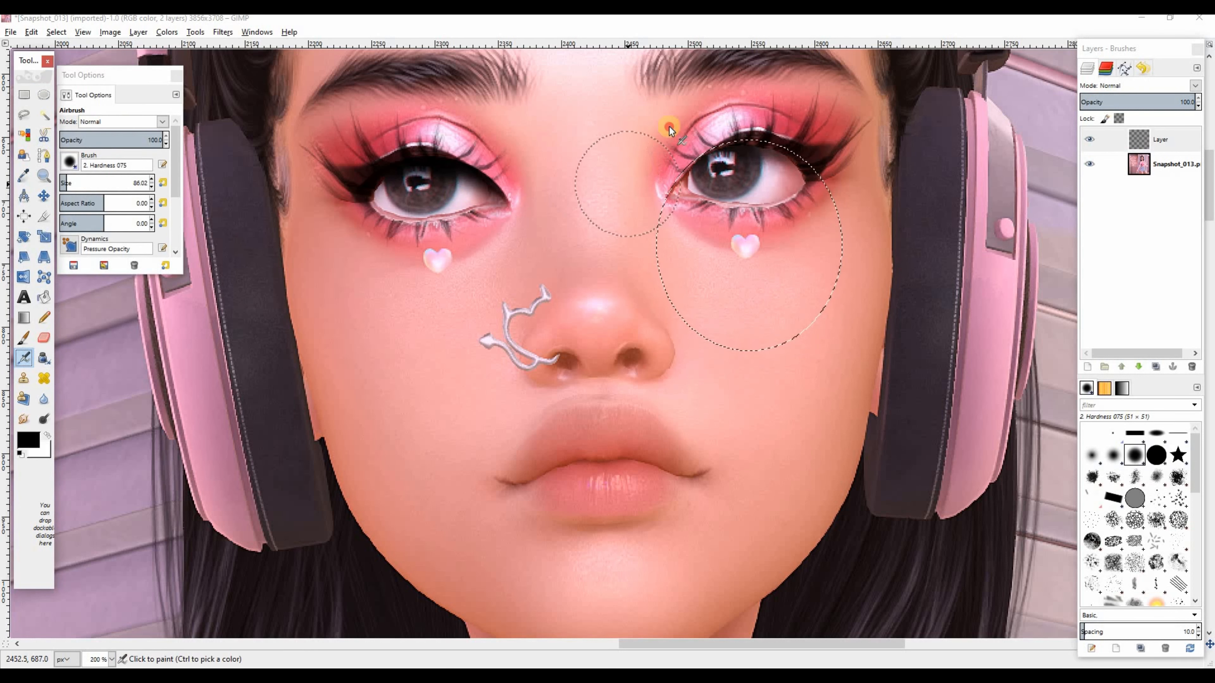
{"action": "mouse_move", "coordinate": [673, 156]}
{"action": "left_mouse_down"}
{"action": "mouse_move", "coordinate": [659, 155]}
{"action": "mouse_move", "coordinate": [895, 125]}
{"action": "left_mouse_up"}
{"action": "left_click", "coordinate": [55, 32]}
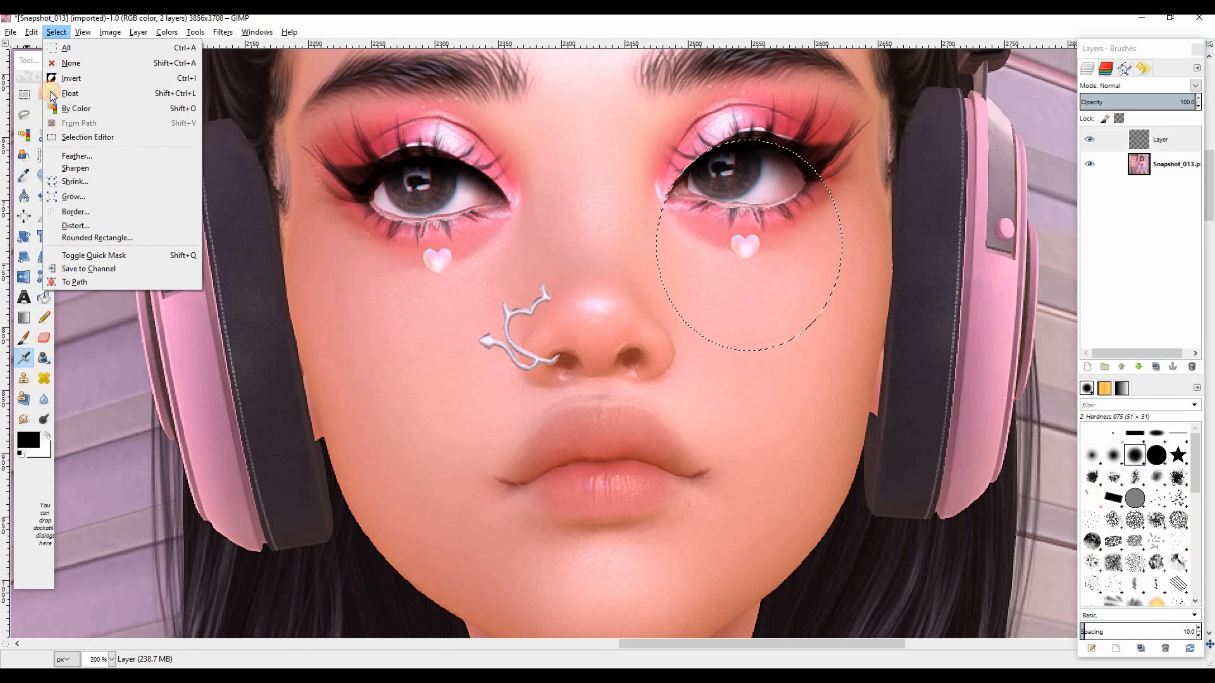
{"action": "left_click", "coordinate": [67, 61]}
{"action": "left_click", "coordinate": [44, 338]}
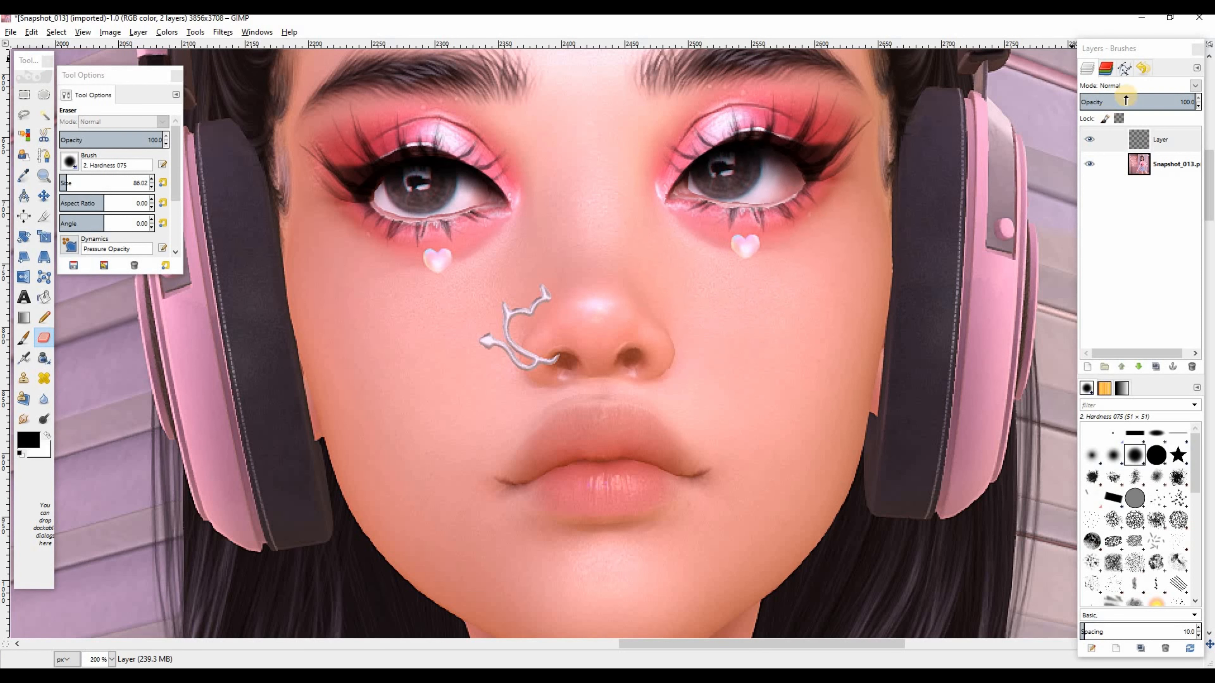
Lower the black eyeliner layer's opacity to 62.8 and compare the eyes with the layer hidden and shown
{"action": "left_click_drag", "start_coordinate": [1143, 101], "coordinate": [1157, 123]}
{"action": "left_click", "coordinate": [1090, 138]}
{"action": "left_click", "coordinate": [1090, 141]}
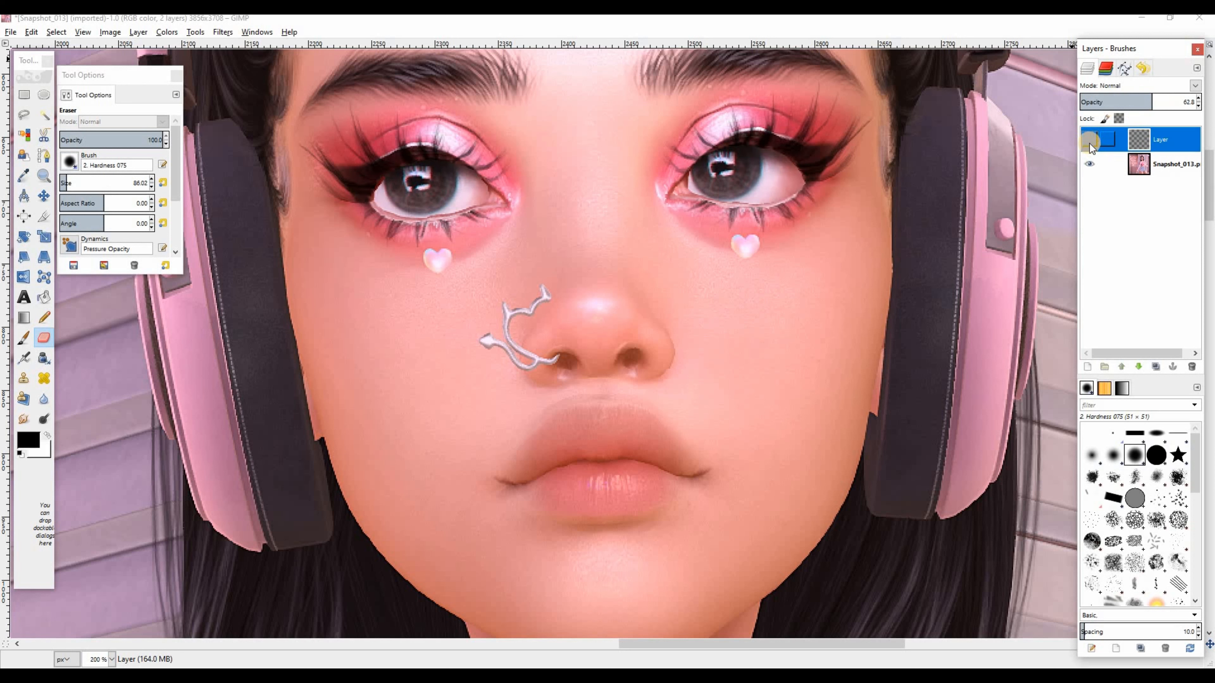
{"action": "left_click", "coordinate": [1090, 141]}
{"action": "left_click", "coordinate": [1089, 141]}
{"action": "left_click", "coordinate": [1090, 142]}
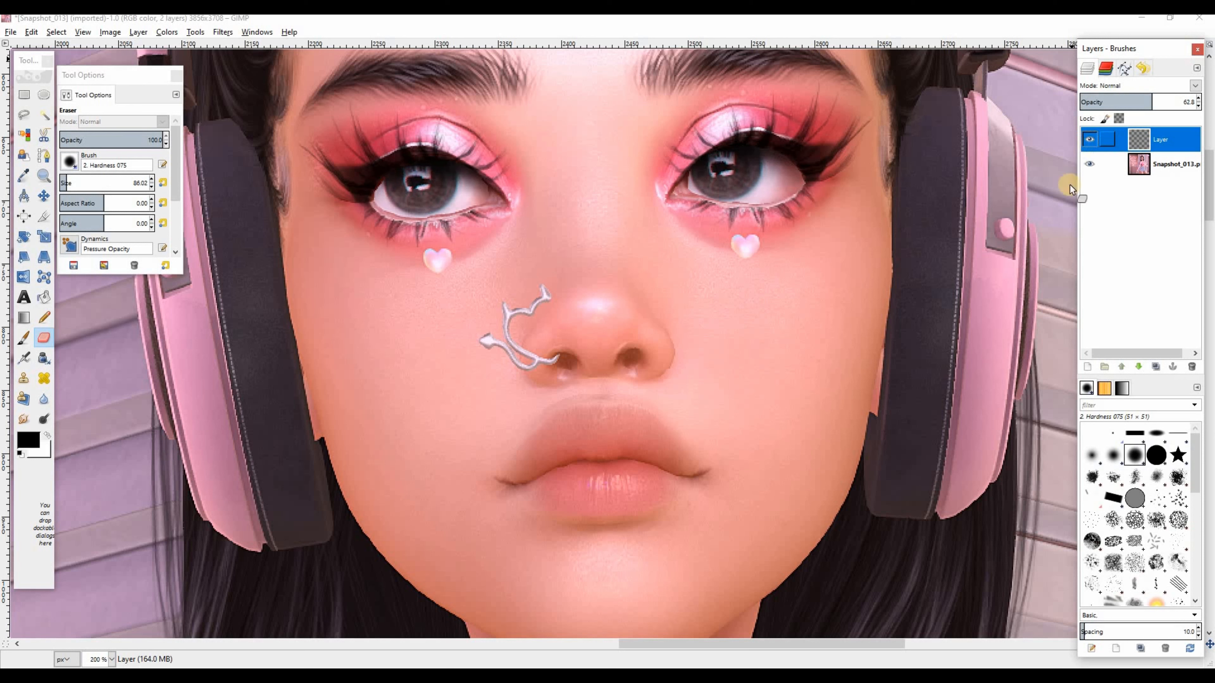
On a new transparent layer, paint a white highlight dot in each eye with the Hardness 100 brush at size 5
{"action": "left_click", "coordinate": [1086, 367]}
{"action": "left_click", "coordinate": [609, 433]}
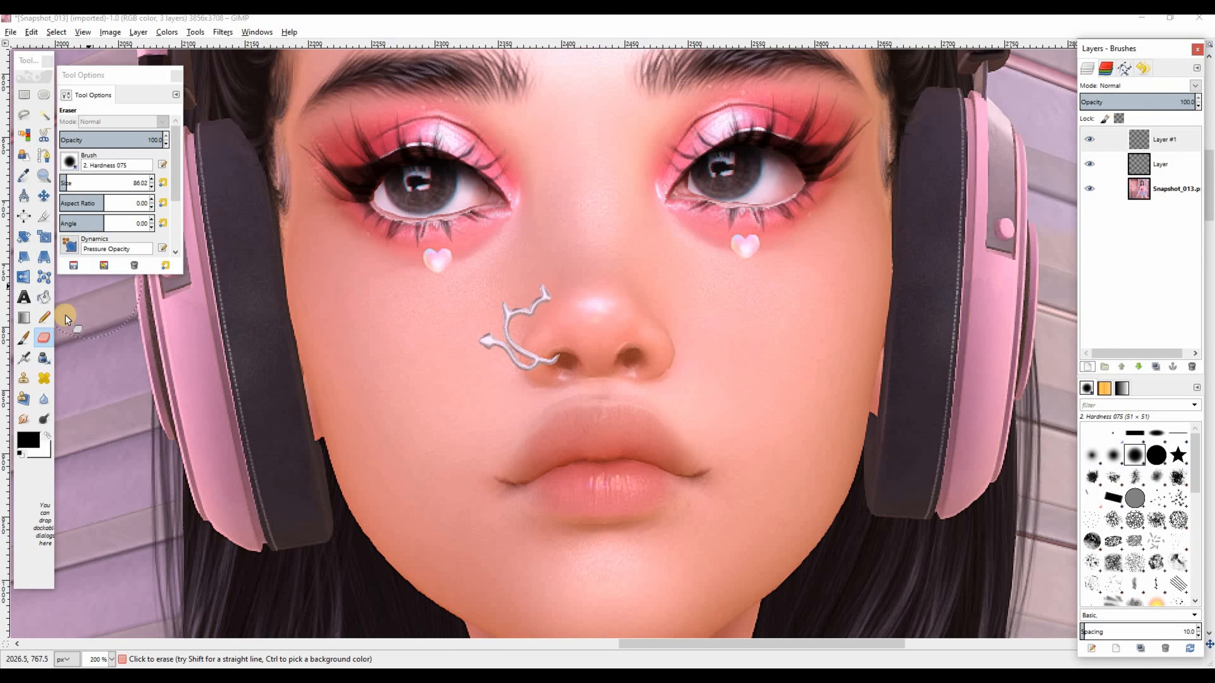
{"action": "left_click", "coordinate": [23, 338]}
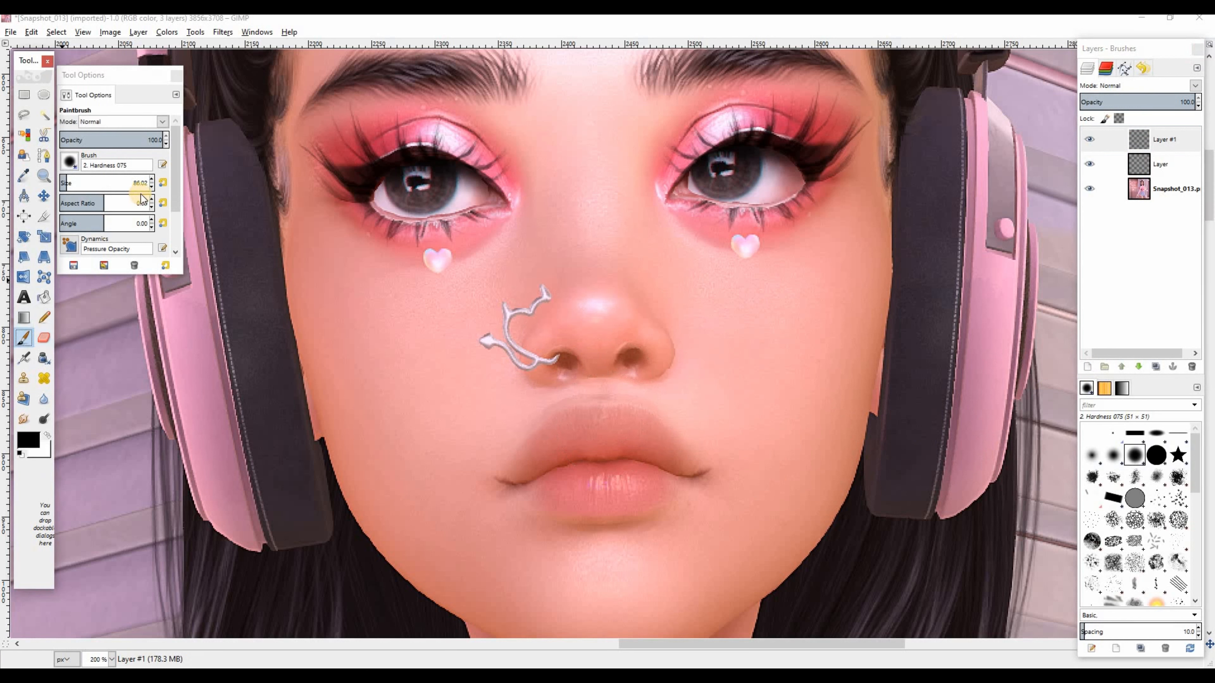
{"action": "left_click", "coordinate": [1156, 455]}
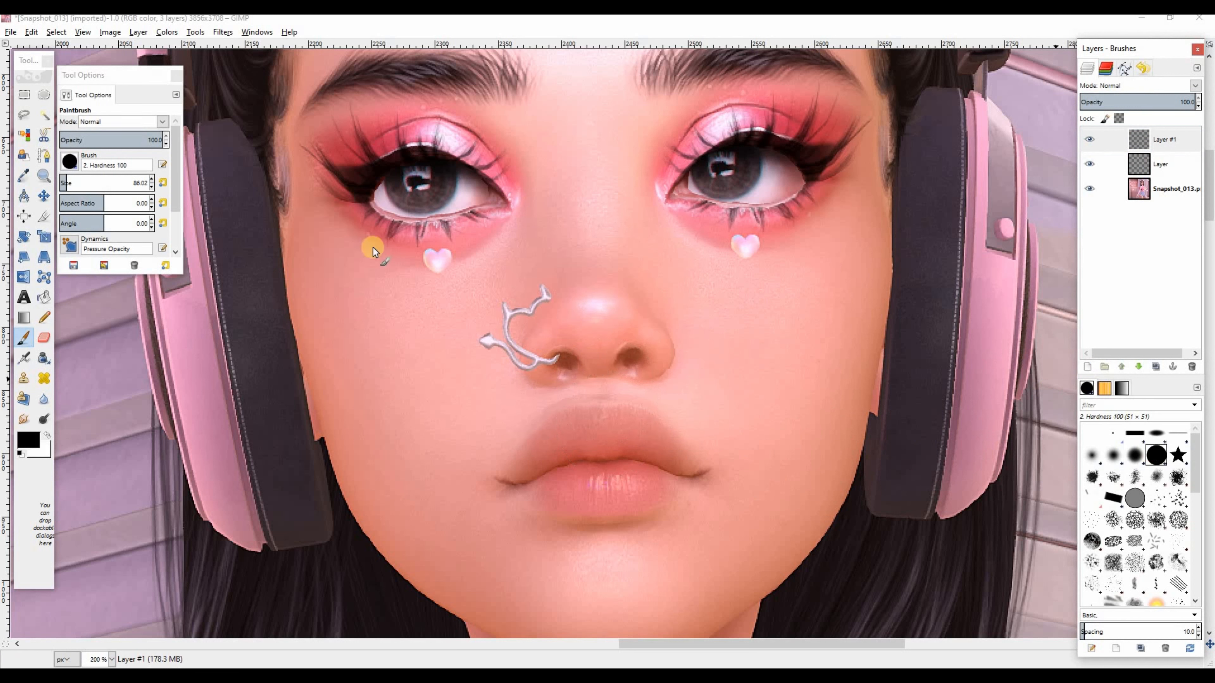
{"action": "left_click", "coordinate": [151, 191]}
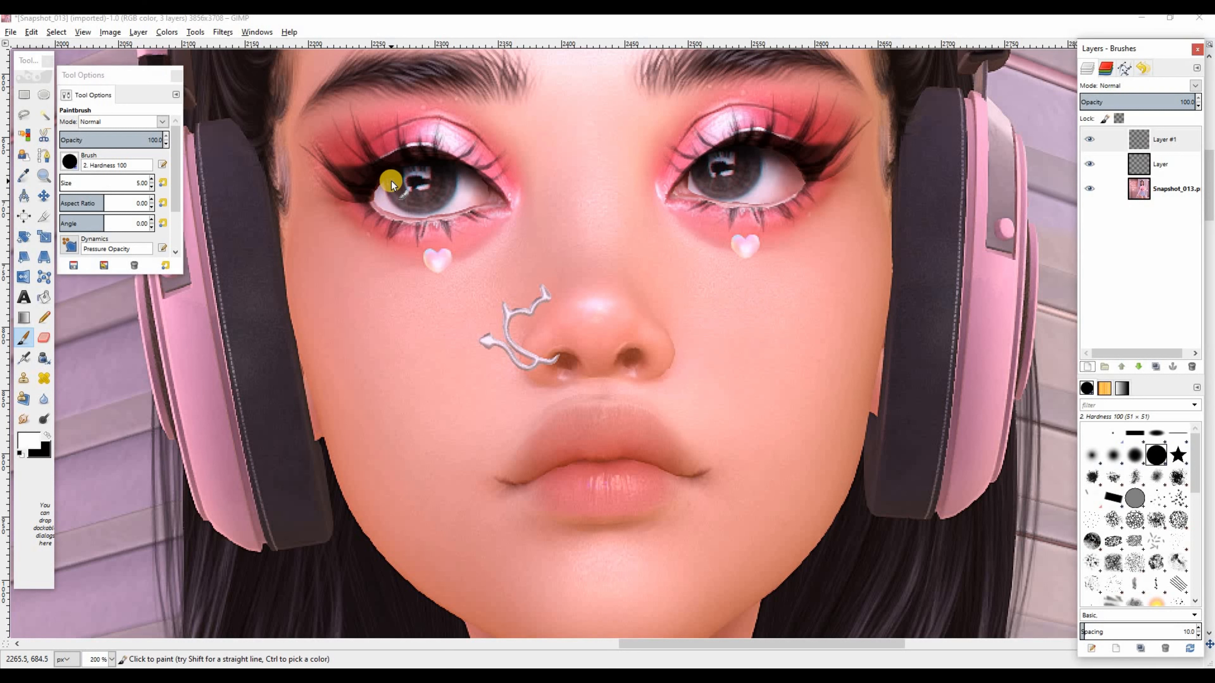
{"action": "left_click", "coordinate": [391, 180]}
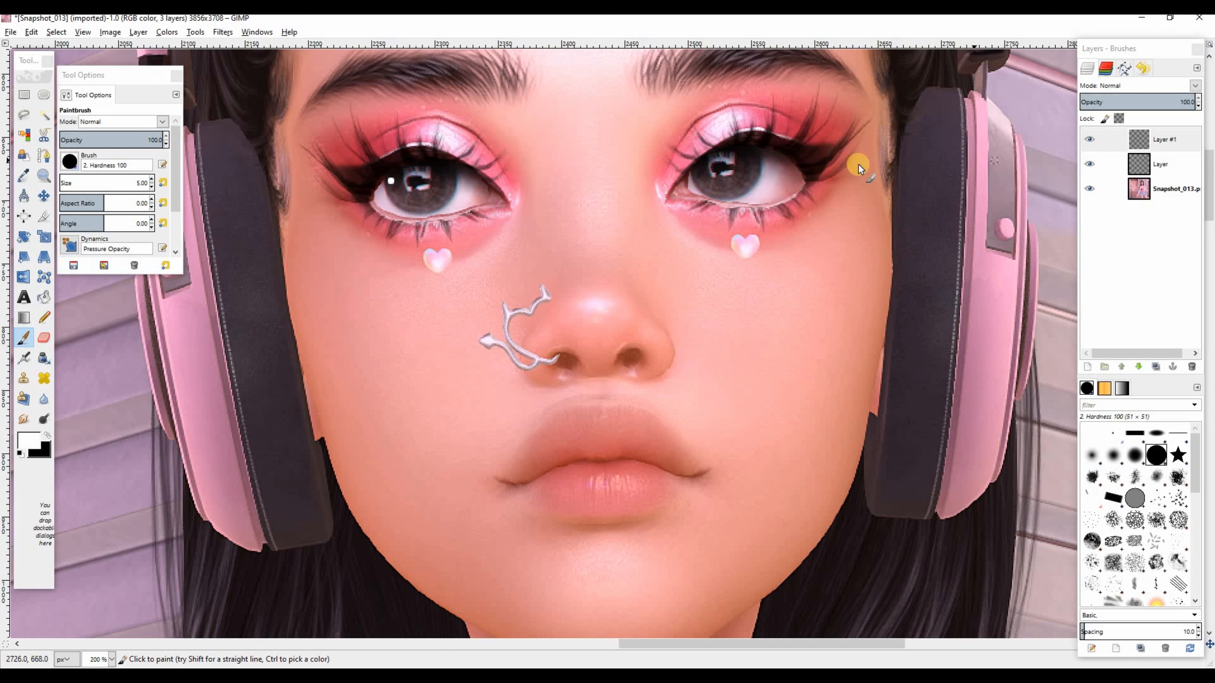
{"action": "left_click", "coordinate": [750, 158]}
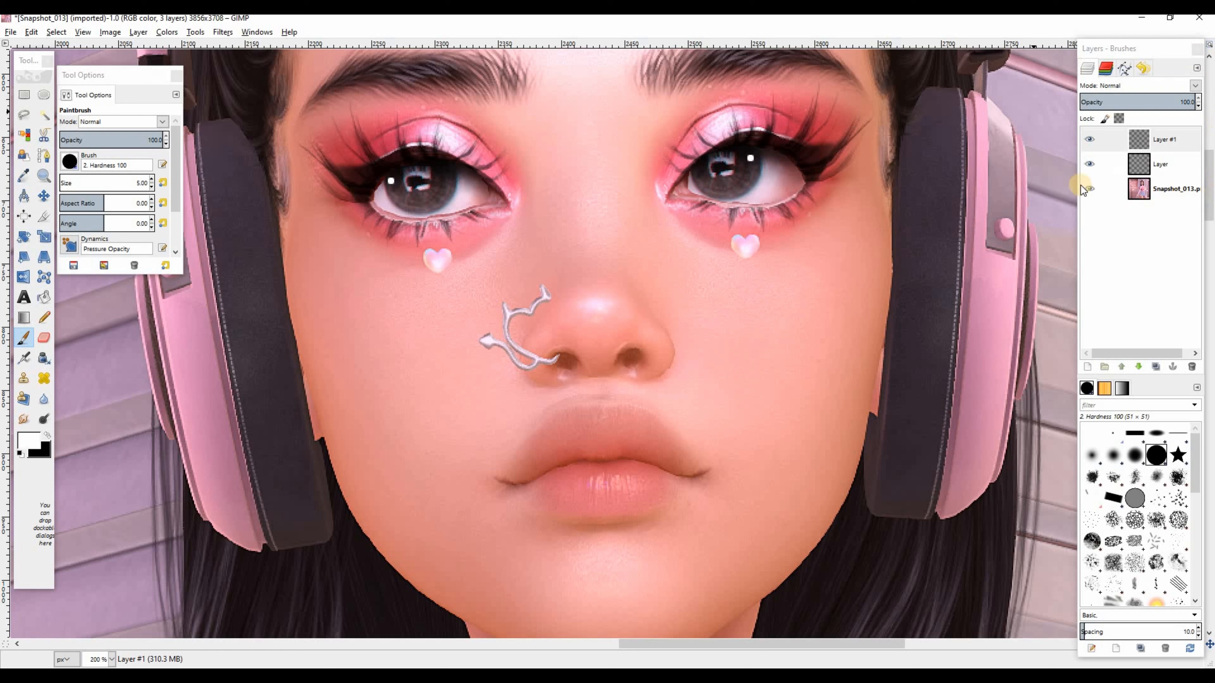
Add another transparent layer, choose the Hardness 075 brush and place an ellipse selection over the pierced-side eye at about 2225, 632 px
{"action": "left_click", "coordinate": [1087, 369]}
{"action": "left_click", "coordinate": [602, 431]}
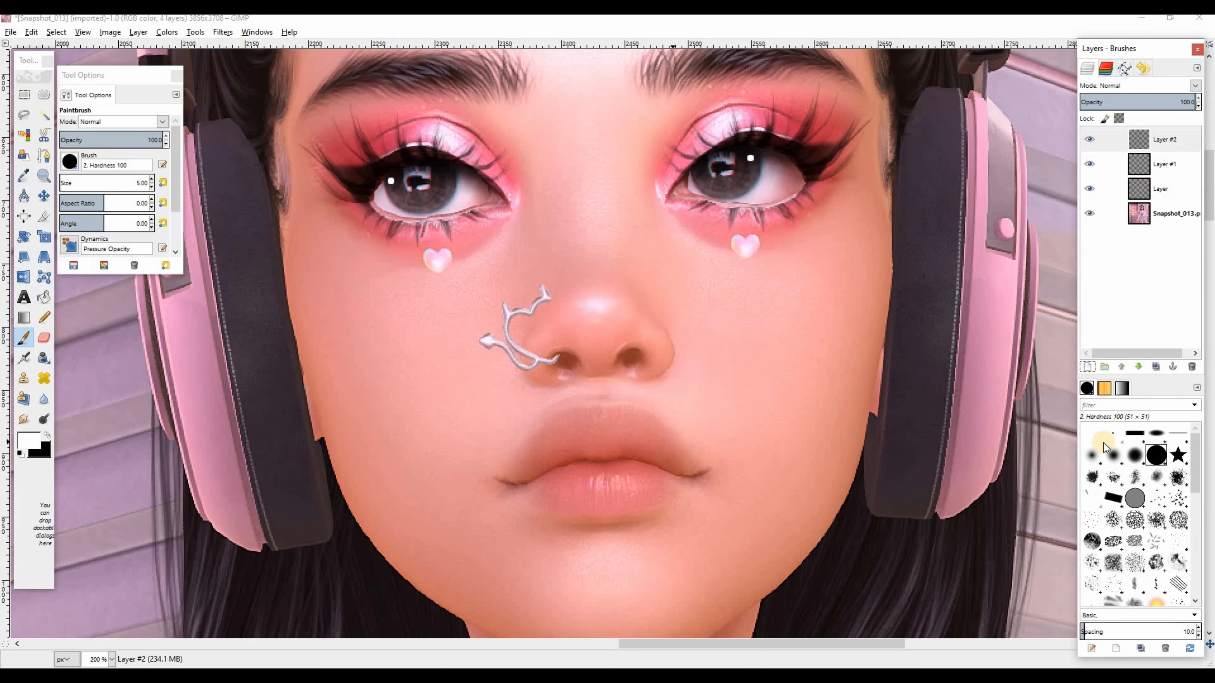
{"action": "left_click", "coordinate": [1135, 456]}
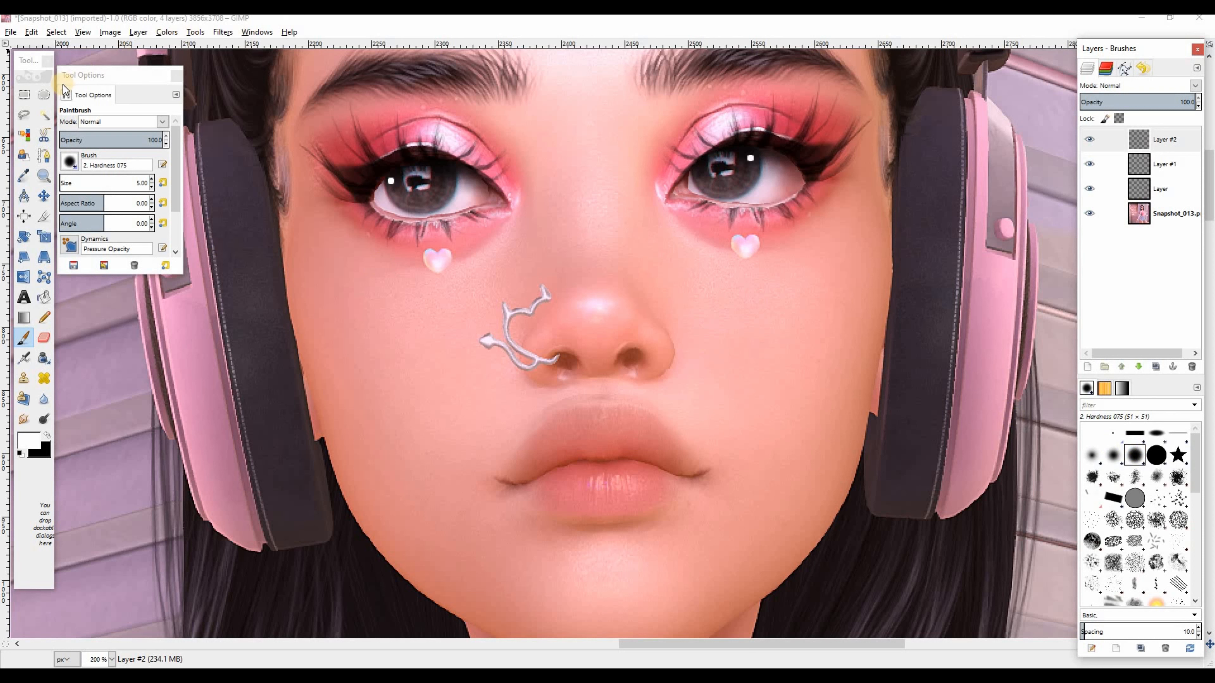
{"action": "left_click", "coordinate": [44, 94]}
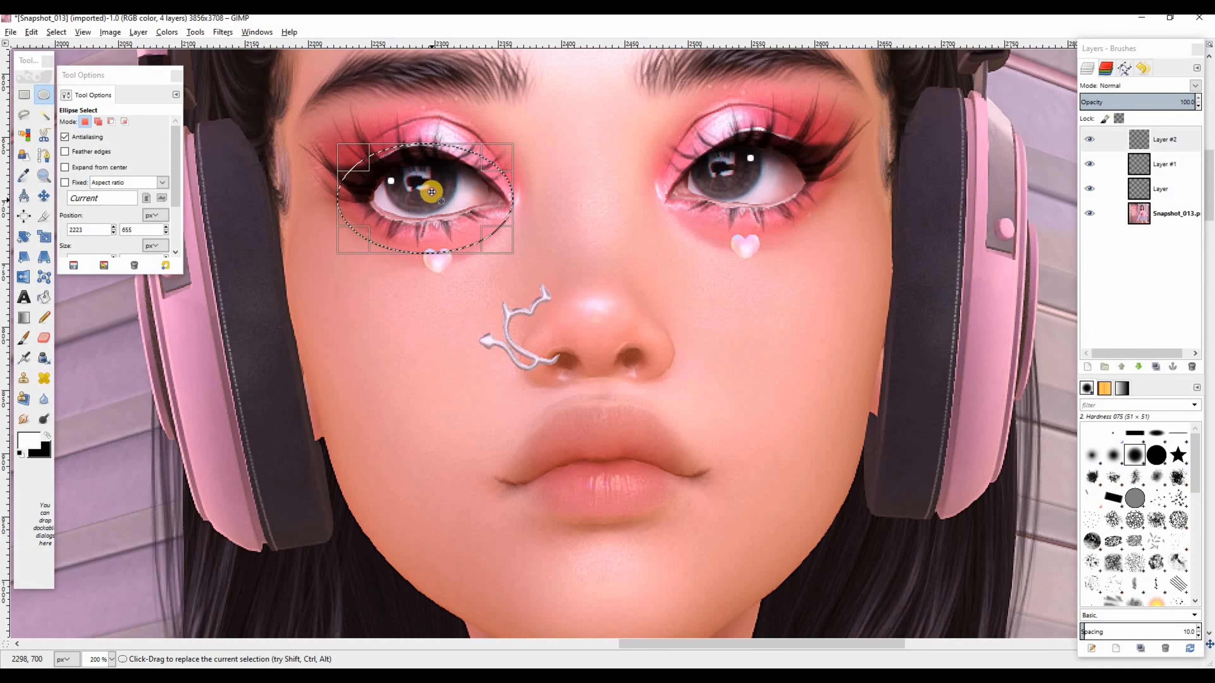
{"action": "left_click_drag", "start_coordinate": [431, 193], "coordinate": [435, 172]}
Airbrush white along the lower lid inside the ellipse at brush size 51
{"action": "left_click", "coordinate": [23, 357]}
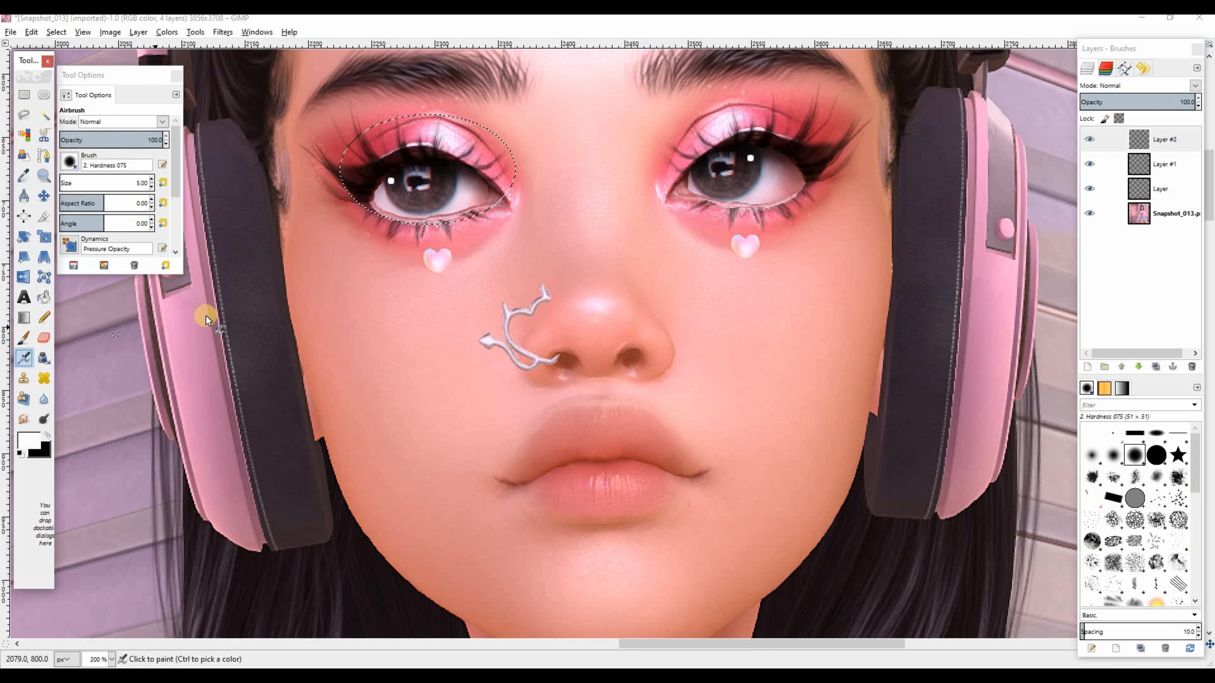
{"action": "left_click", "coordinate": [165, 183]}
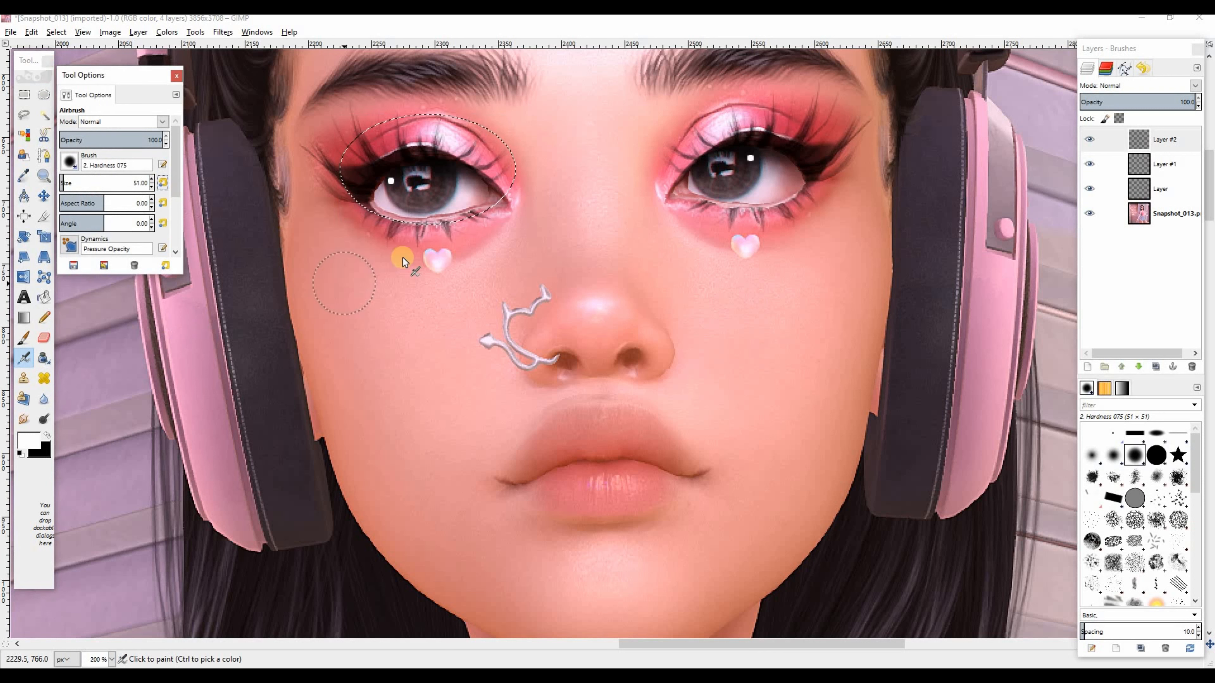
{"action": "left_click", "coordinate": [519, 243]}
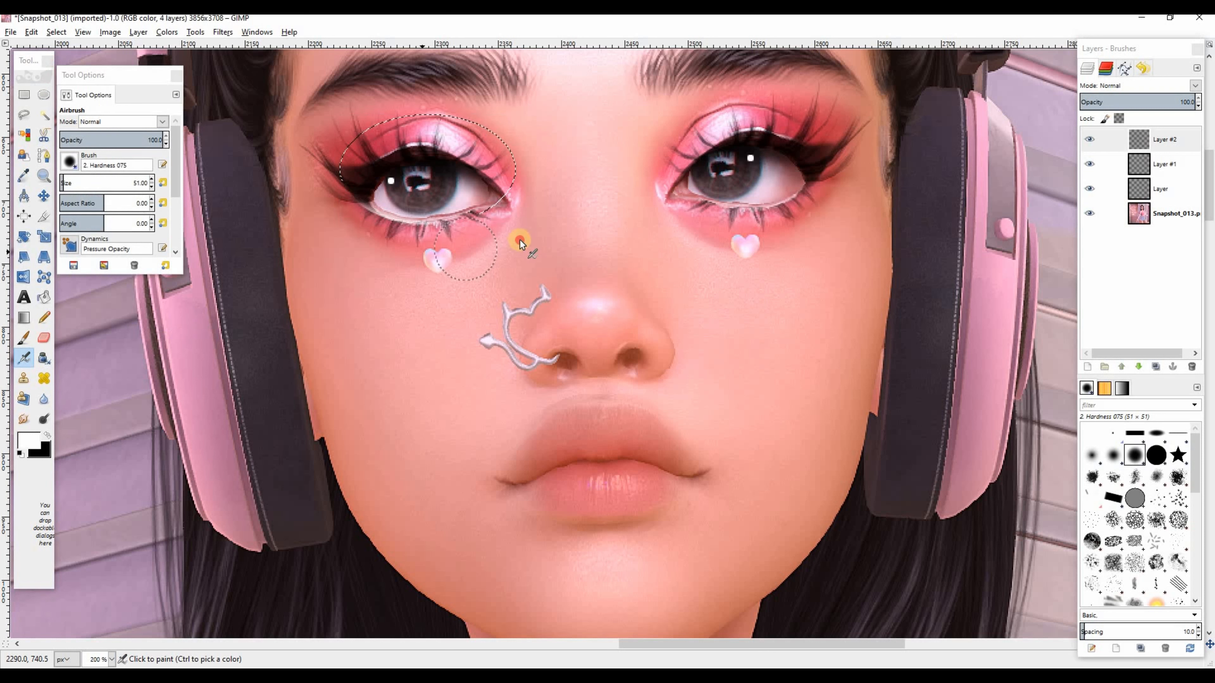
{"action": "left_click", "coordinate": [436, 253]}
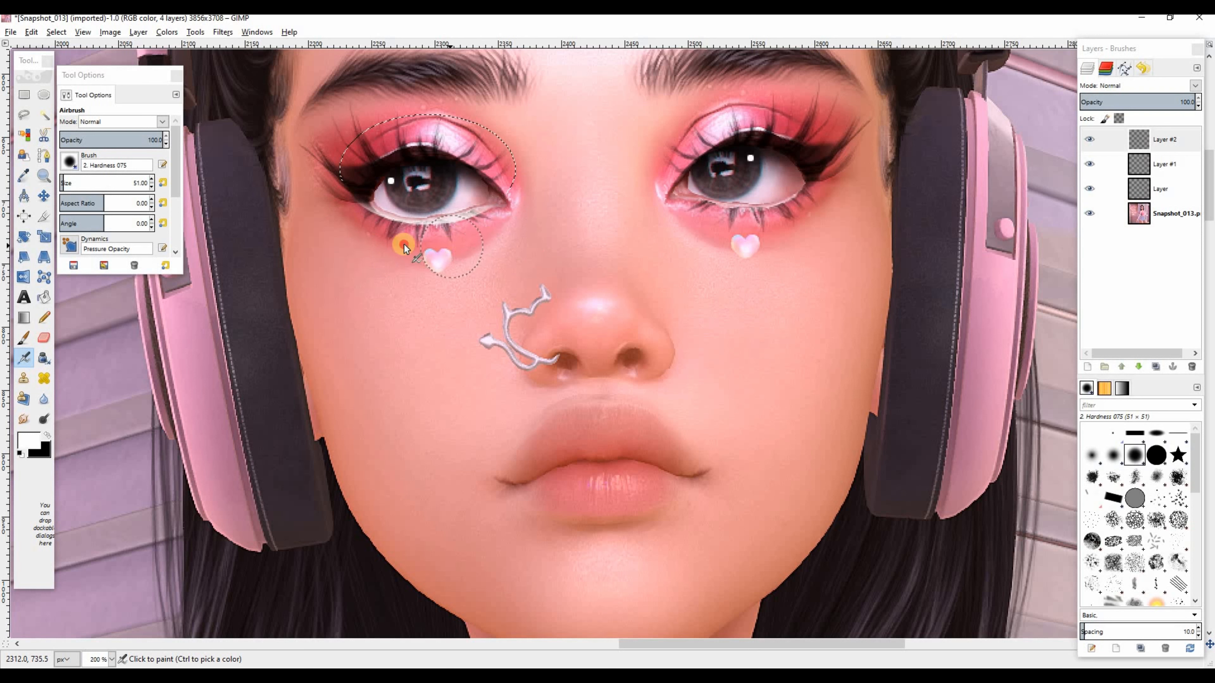
Select the other eye with an ellipse at about 2489, 629 px, airbrush white along its lower lid and clear the selection
{"action": "left_click", "coordinate": [44, 94]}
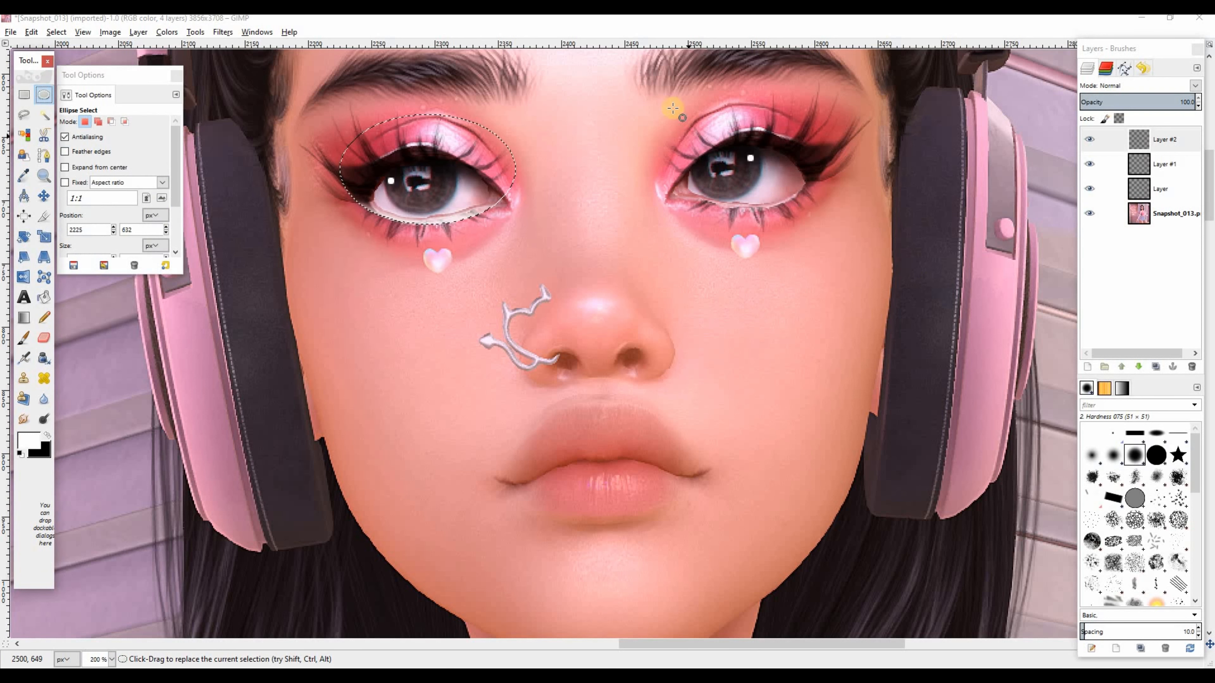
{"action": "left_click_drag", "start_coordinate": [673, 108], "coordinate": [823, 210]}
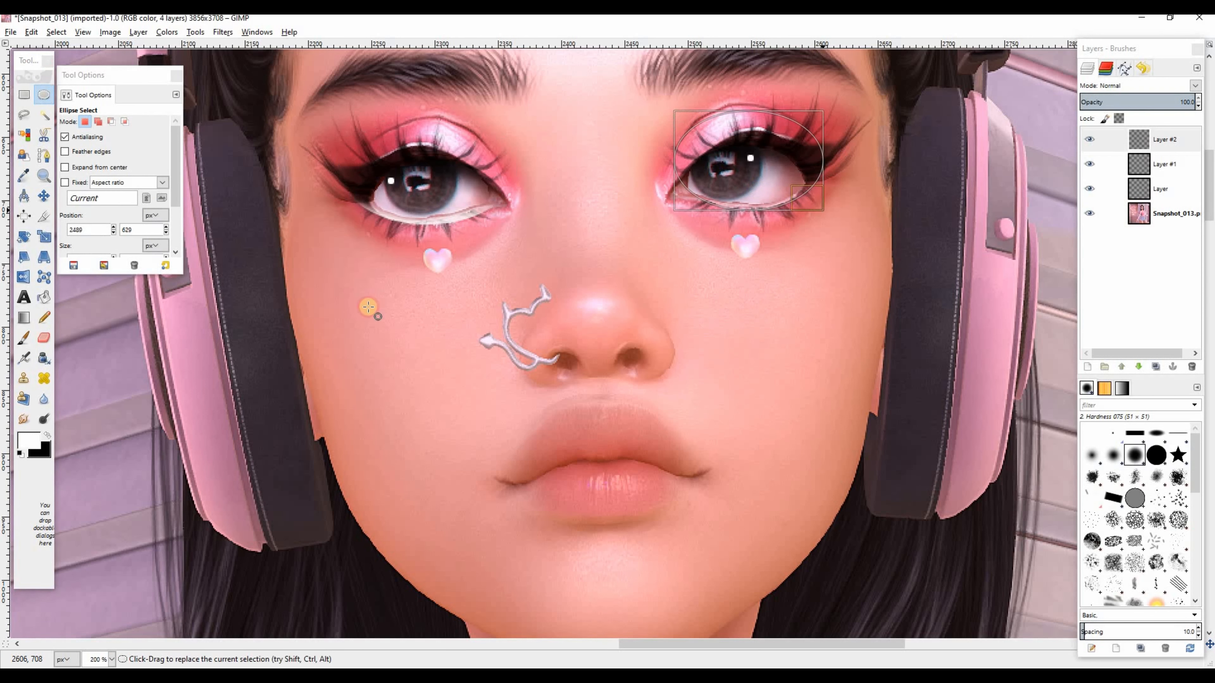
{"action": "left_click", "coordinate": [23, 357]}
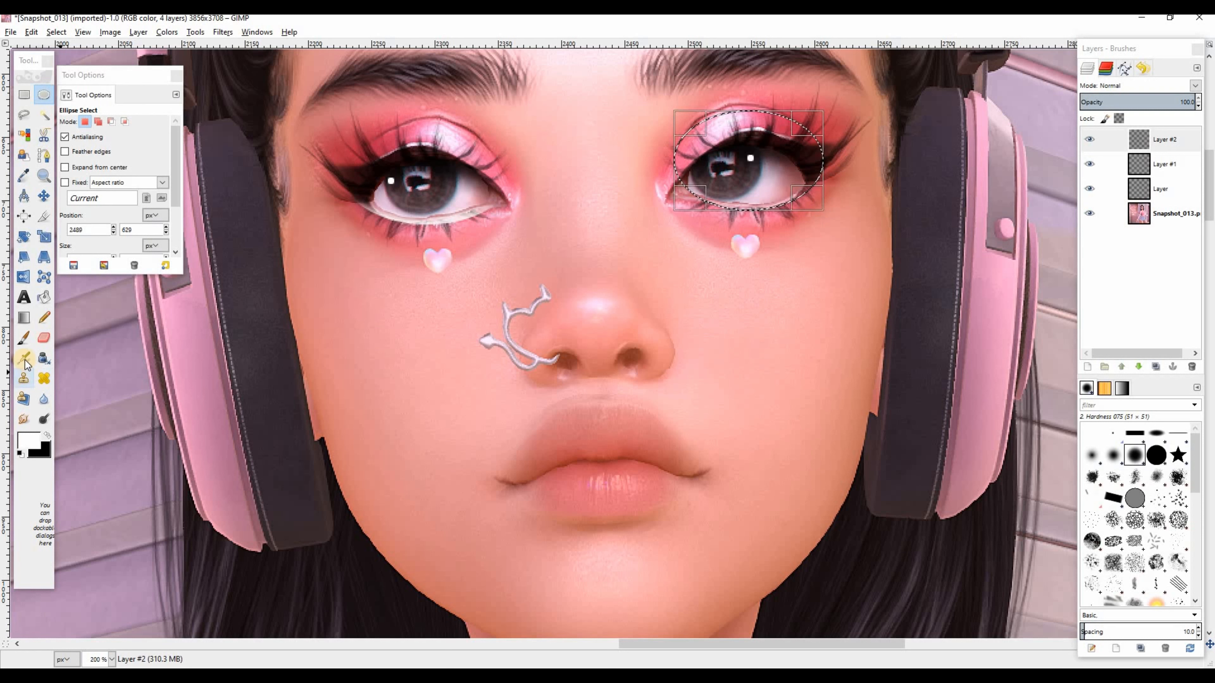
{"action": "left_click", "coordinate": [708, 225]}
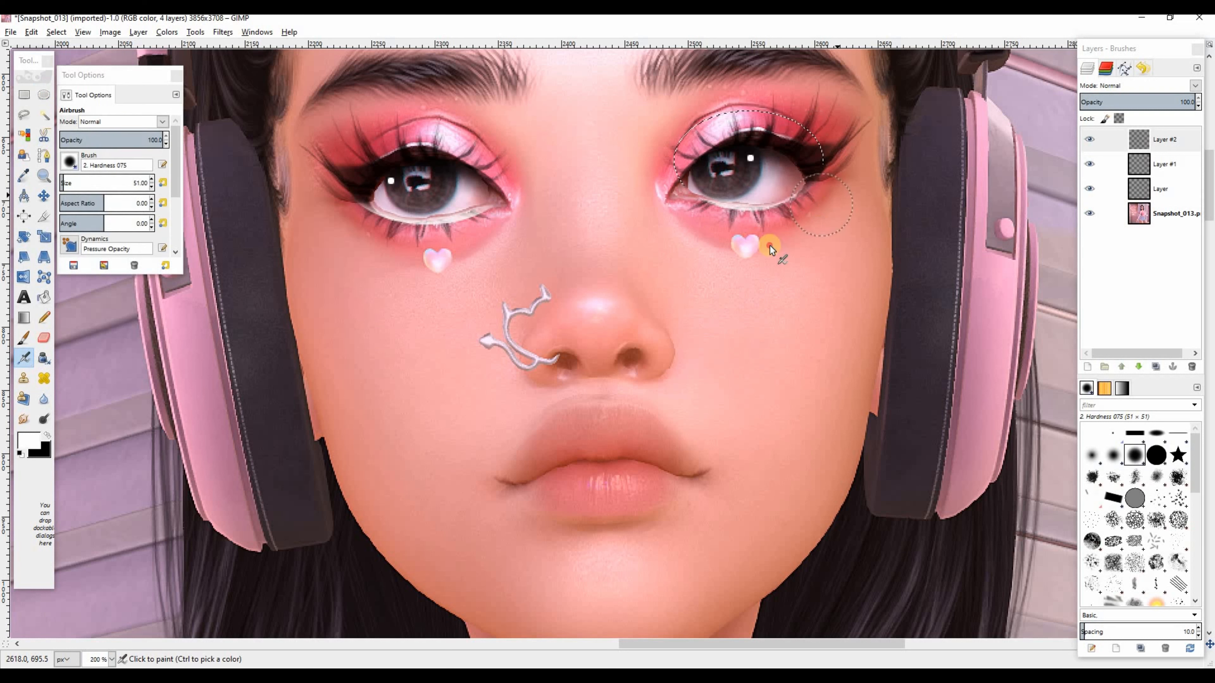
{"action": "left_click", "coordinate": [56, 32]}
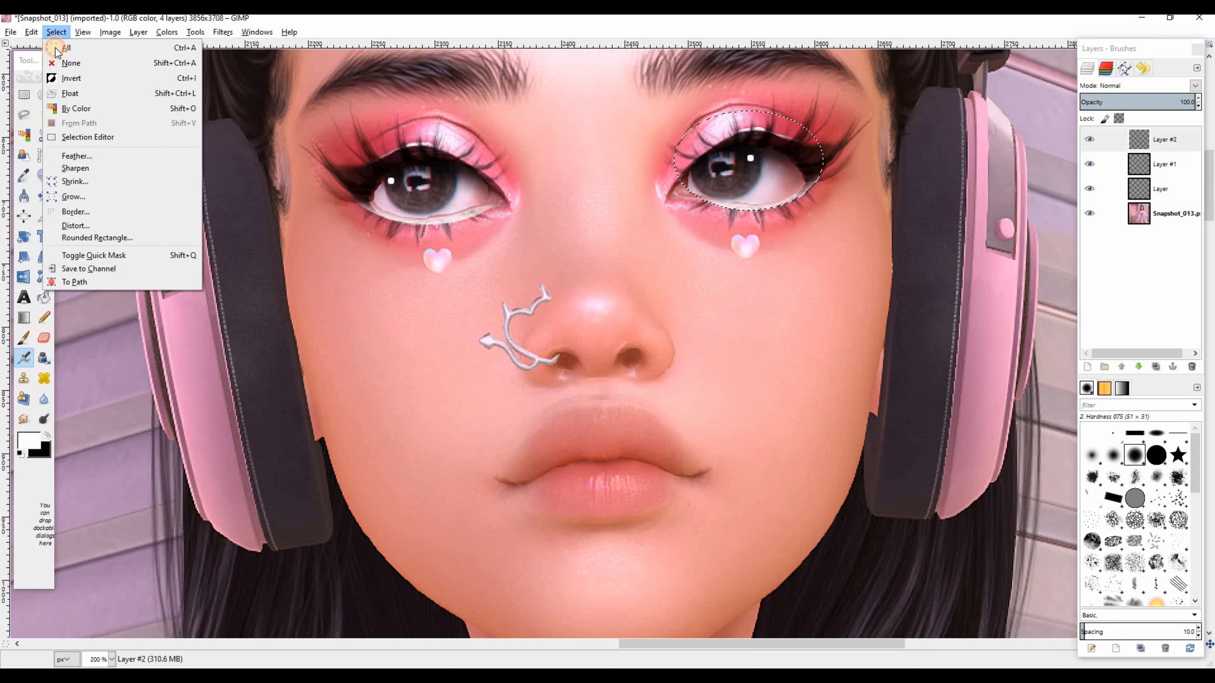
{"action": "left_click", "coordinate": [71, 62]}
Erase the excess white airbrush paint around both eyes
{"action": "left_click", "coordinate": [44, 337]}
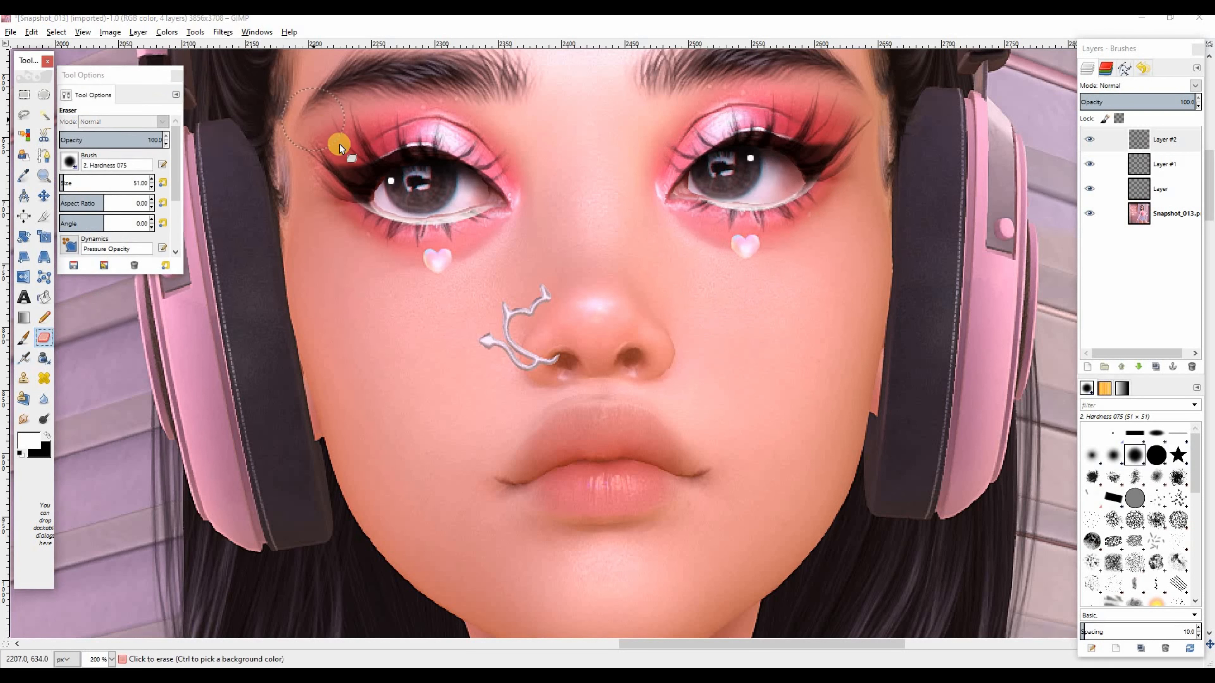
{"action": "mouse_move", "coordinate": [338, 144]}
{"action": "left_mouse_down"}
{"action": "mouse_move", "coordinate": [282, 209]}
{"action": "mouse_move", "coordinate": [339, 204]}
{"action": "left_mouse_up"}
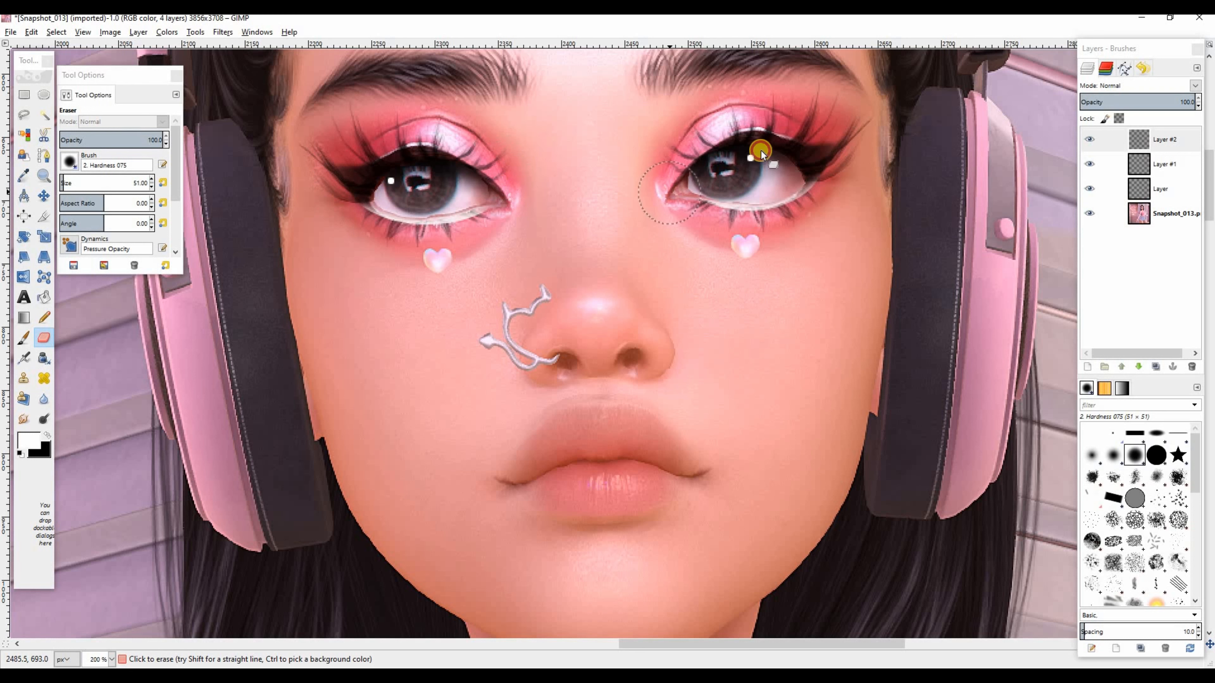
{"action": "left_click_drag", "start_coordinate": [761, 153], "coordinate": [854, 172]}
Compare the image with and without the white lower-lid layer and lower that layer's opacity to 63.9
{"action": "left_click", "coordinate": [1083, 142]}
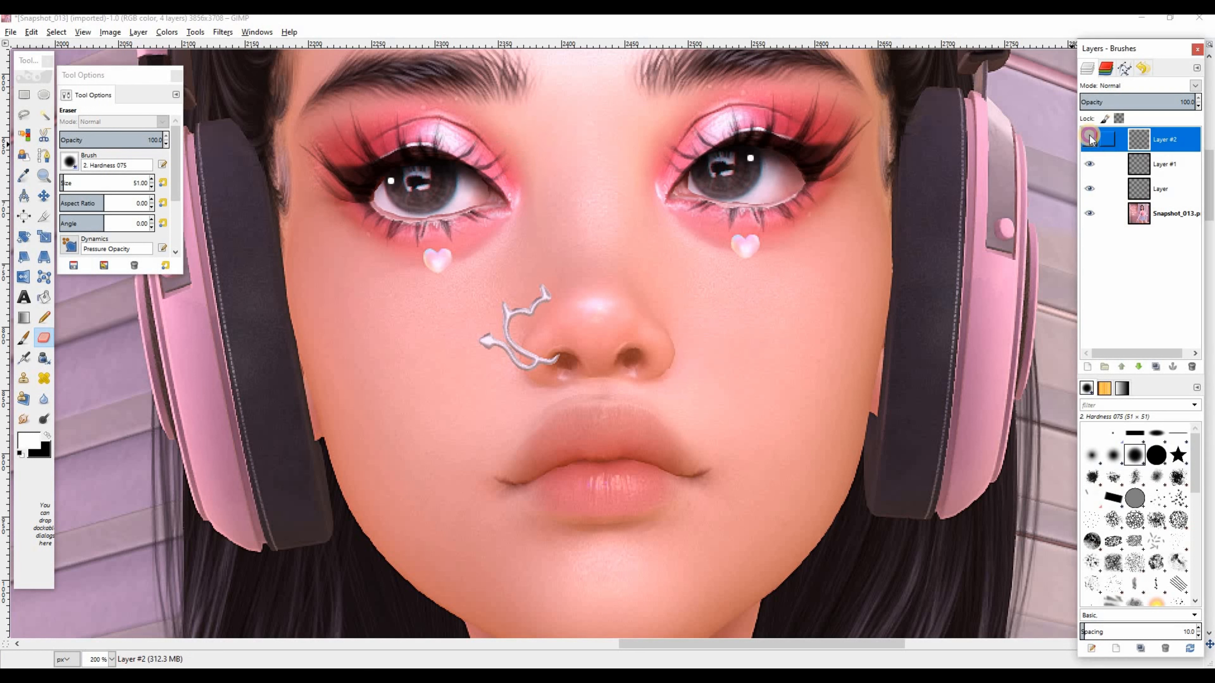
{"action": "left_click", "coordinate": [1157, 103]}
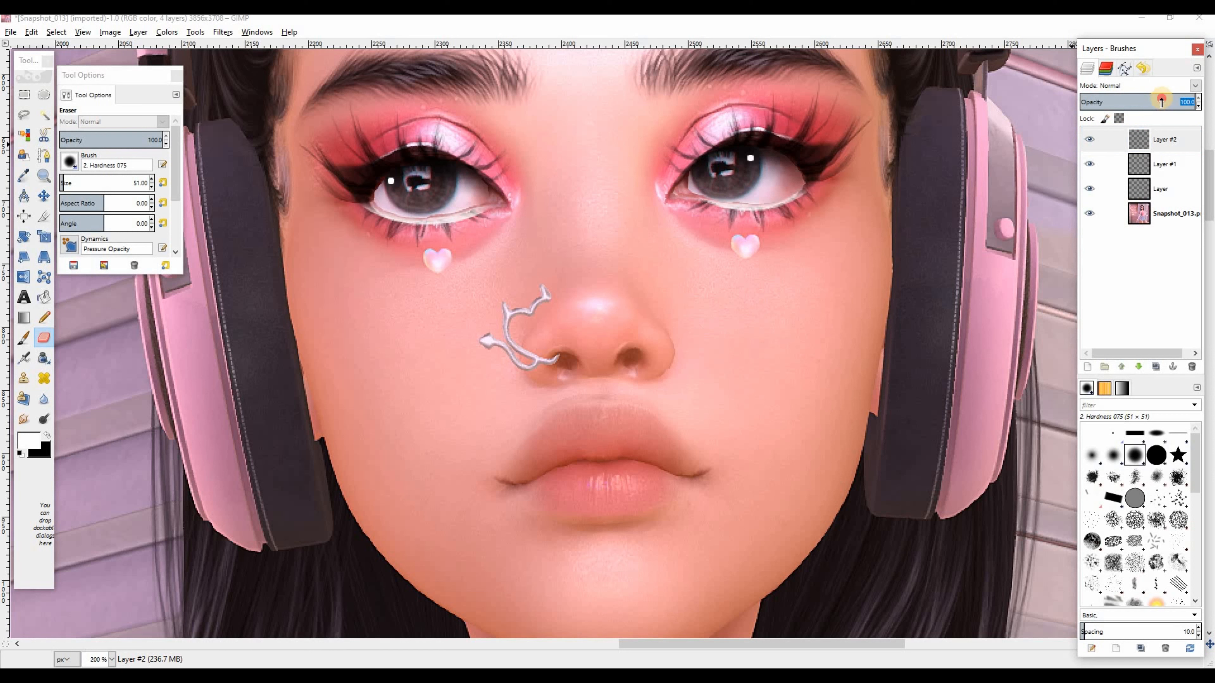
{"action": "left_click_drag", "start_coordinate": [1161, 101], "coordinate": [1145, 122]}
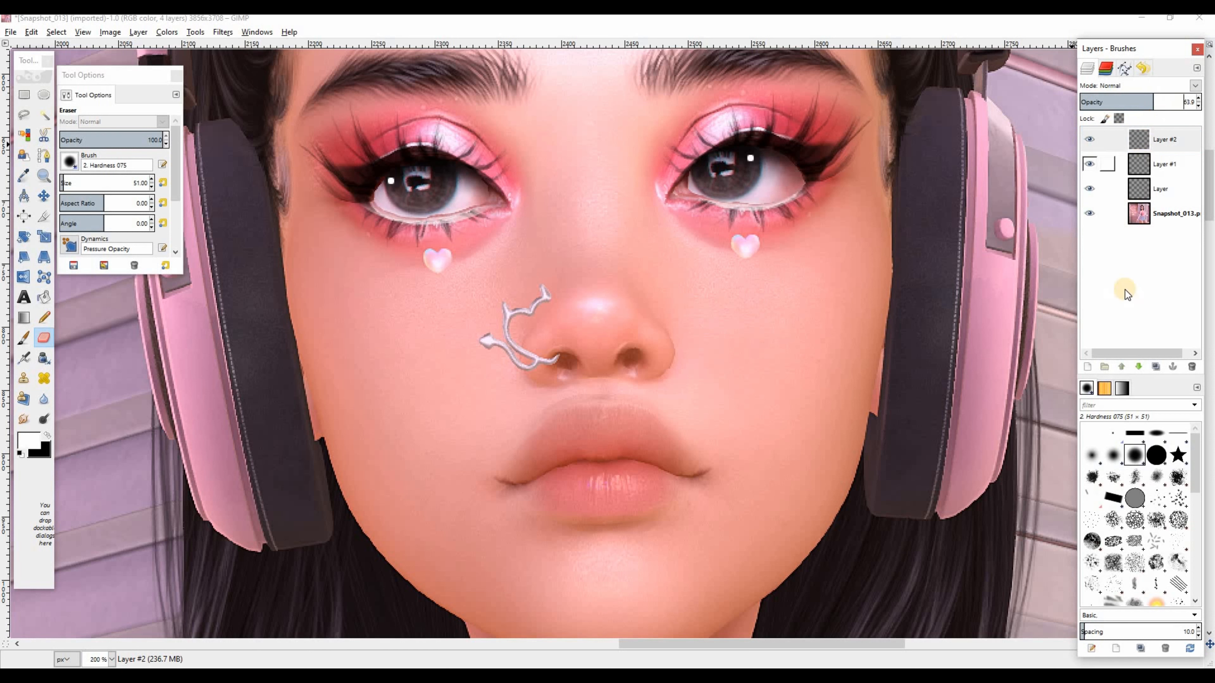
Add a new transparent layer and outline a winged eyeliner shape with Free Select at the outer corner of the eye opposite the nose piercing
{"action": "left_click", "coordinate": [1087, 367]}
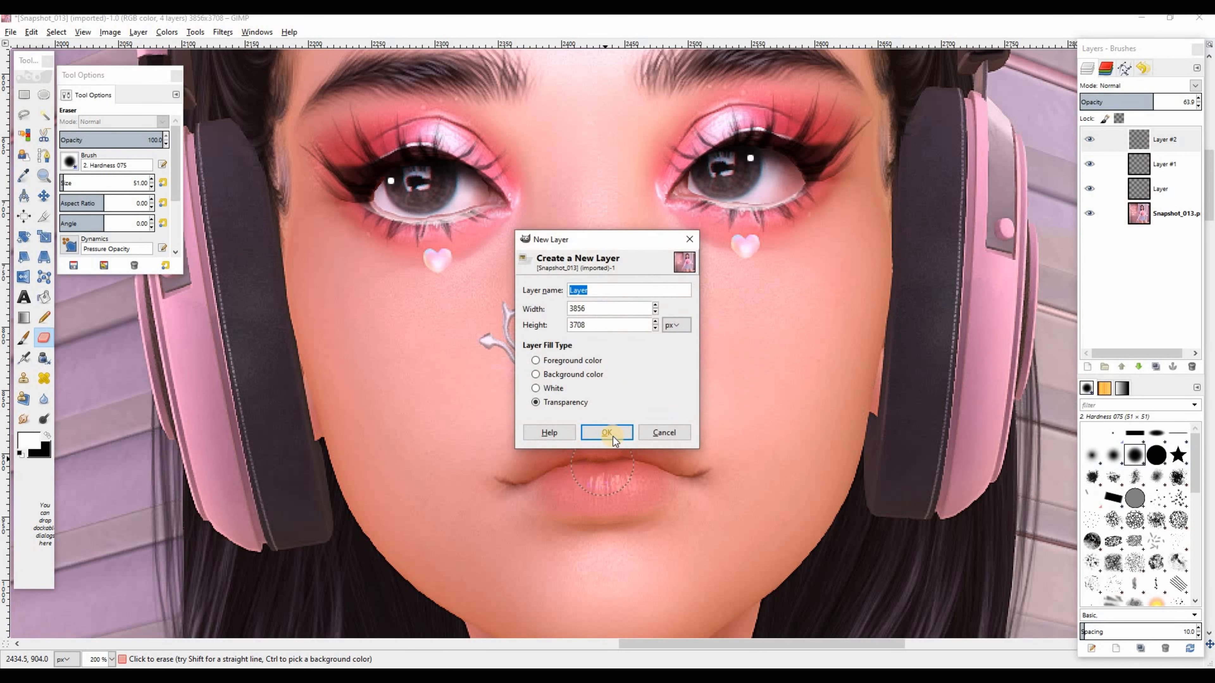
{"action": "left_click", "coordinate": [617, 432]}
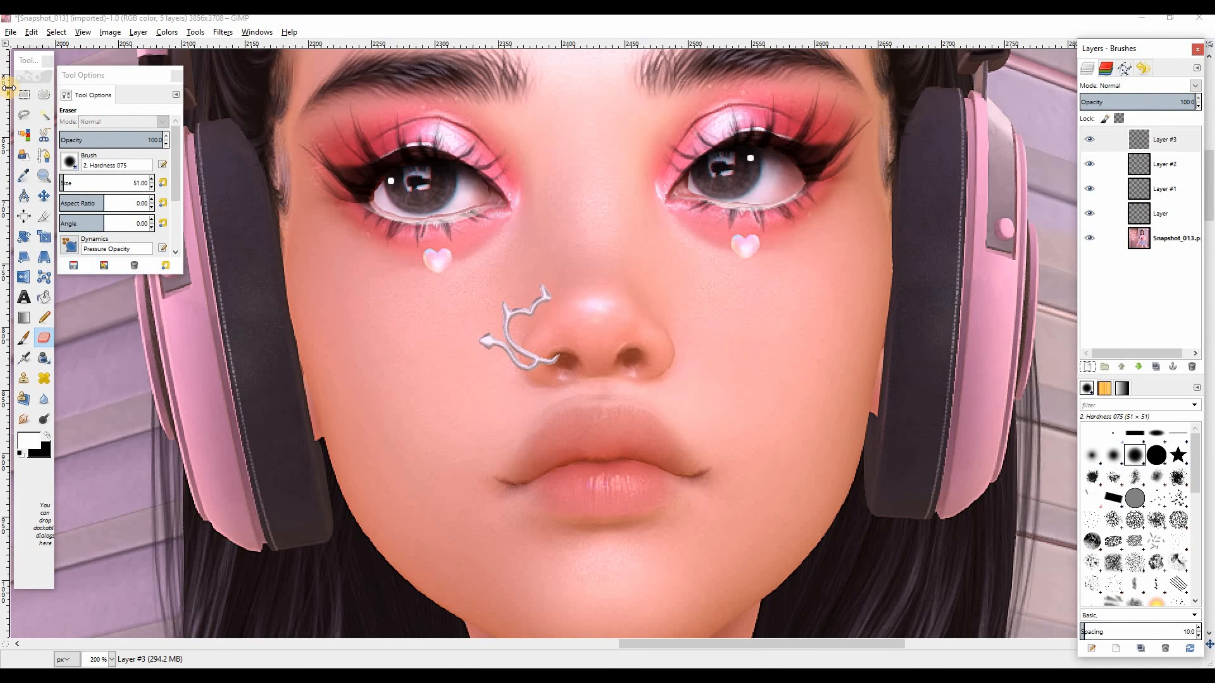
{"action": "left_click", "coordinate": [25, 116]}
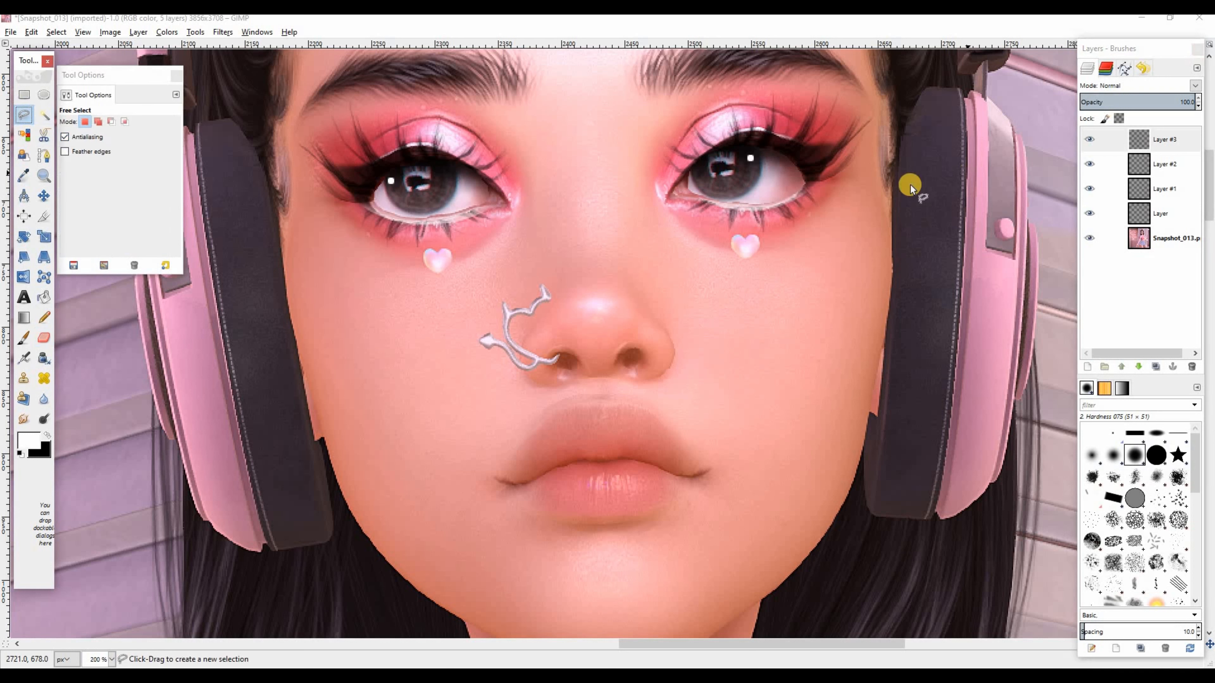
{"action": "left_click", "coordinate": [807, 184]}
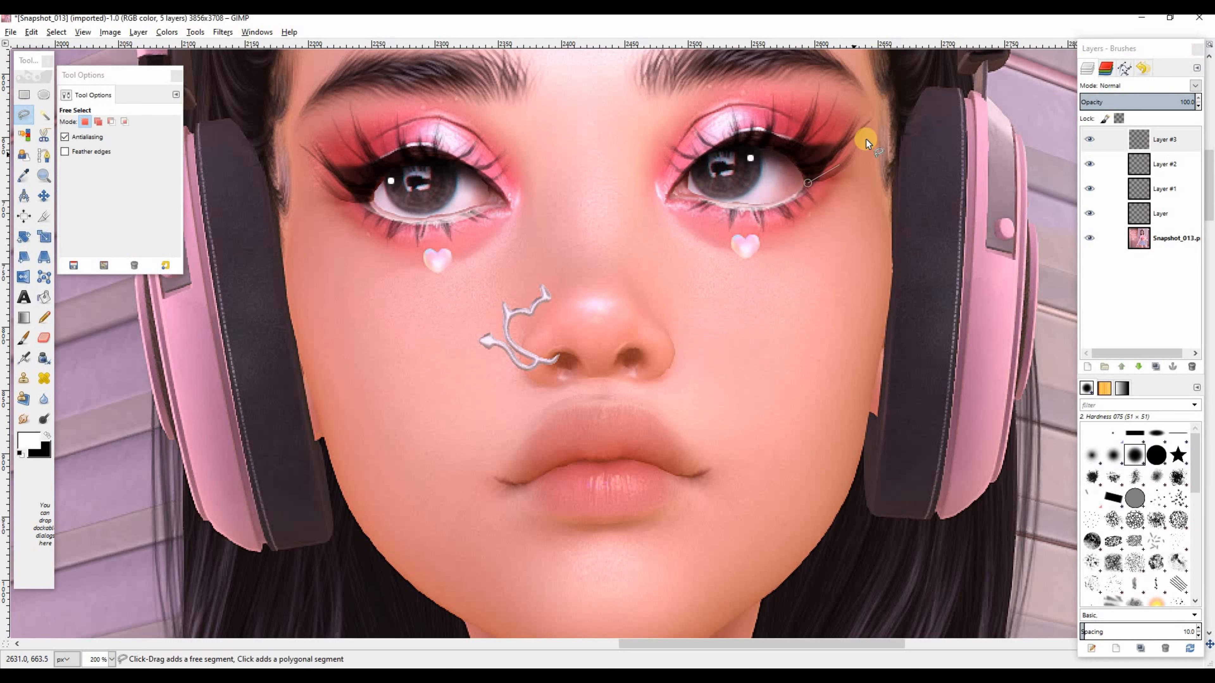
{"action": "left_click", "coordinate": [867, 124]}
{"action": "left_click", "coordinate": [739, 132]}
{"action": "left_click", "coordinate": [776, 146]}
{"action": "left_click", "coordinate": [782, 154]}
{"action": "left_click", "coordinate": [797, 165]}
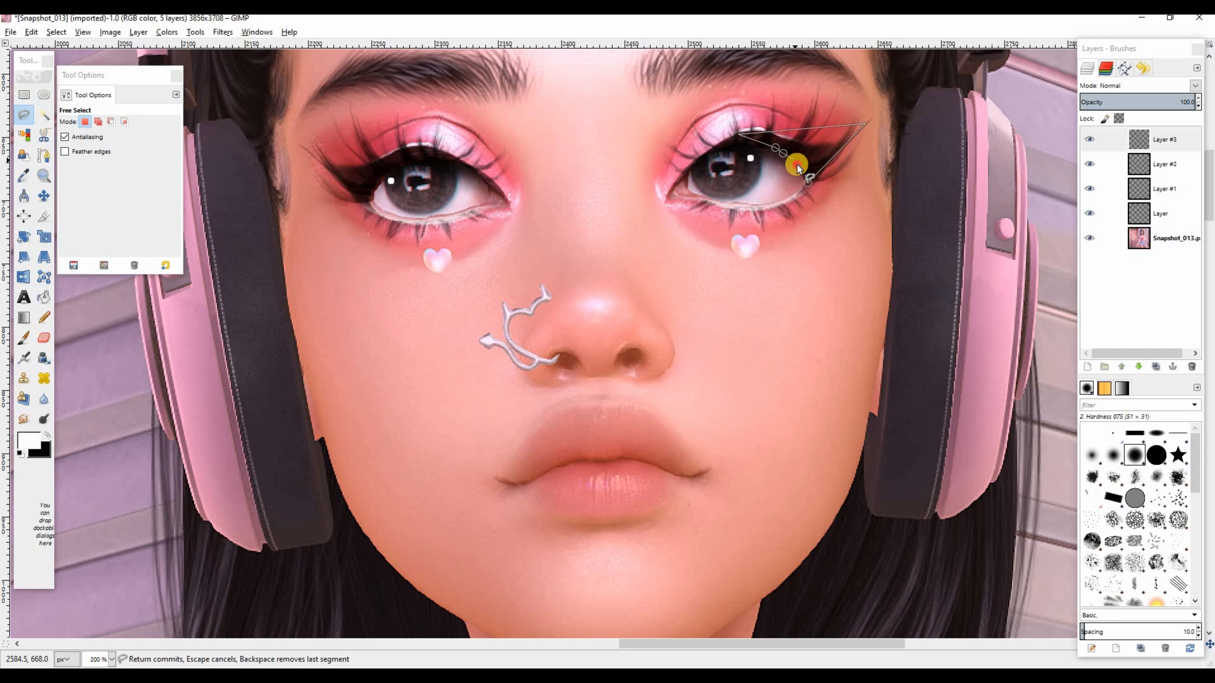
{"action": "left_click", "coordinate": [799, 170]}
{"action": "left_click", "coordinate": [808, 186]}
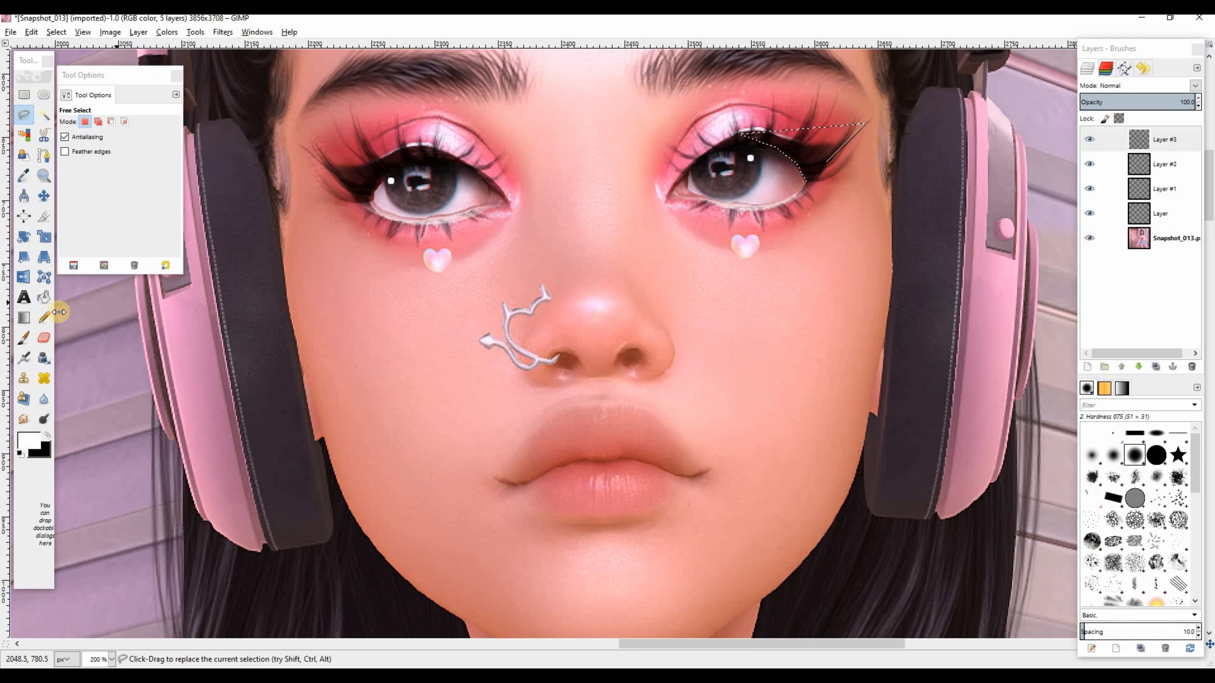
Airbrush black inside the wing outline at brush size 51 and clear the selection
{"action": "left_click", "coordinate": [25, 363]}
{"action": "left_click", "coordinate": [46, 437]}
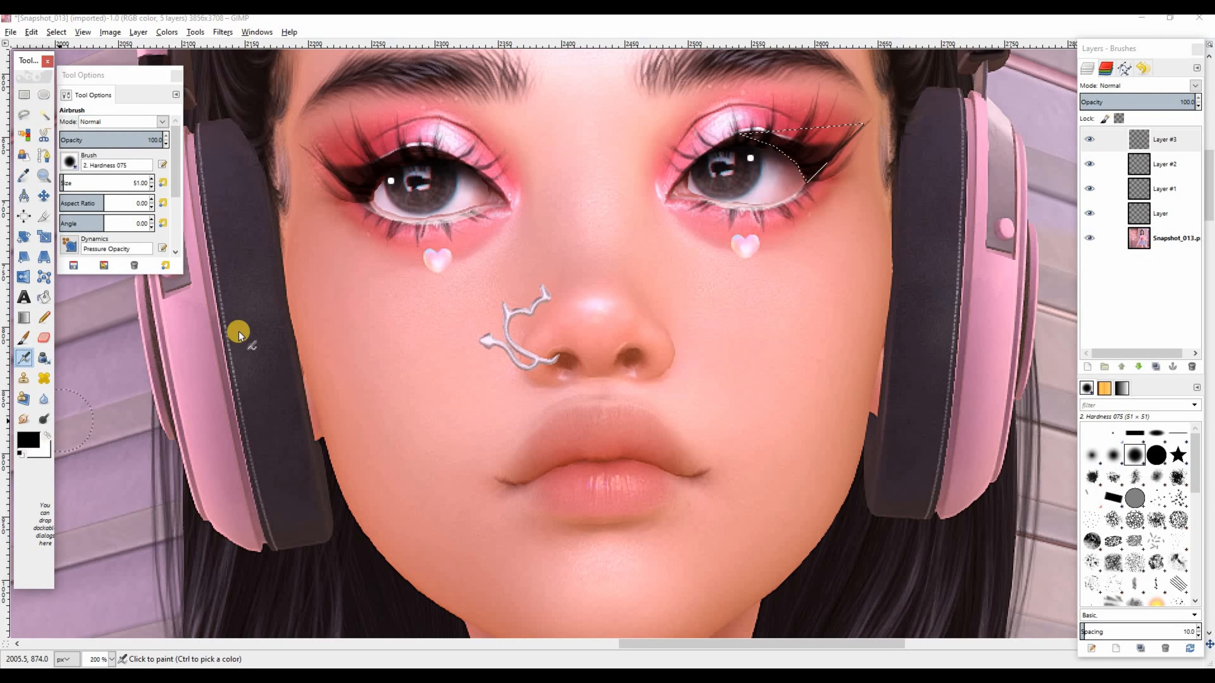
{"action": "mouse_move", "coordinate": [717, 184]}
{"action": "left_mouse_down"}
{"action": "mouse_move", "coordinate": [731, 167]}
{"action": "mouse_move", "coordinate": [949, 98]}
{"action": "left_mouse_up"}
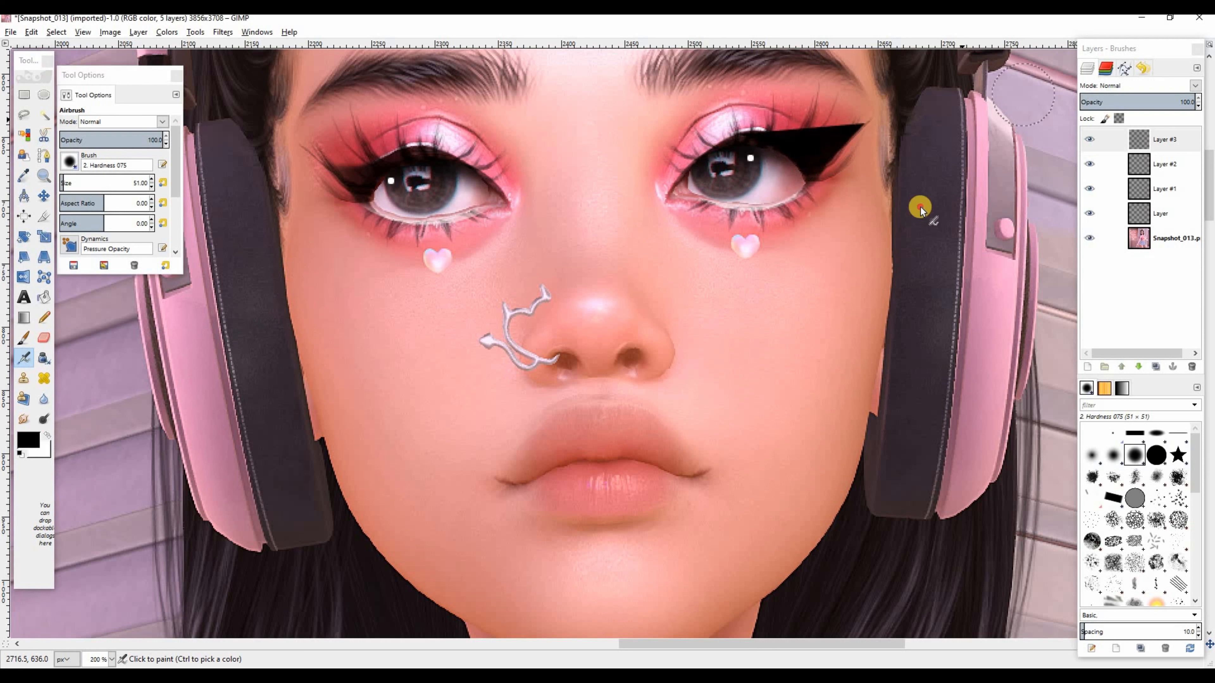
{"action": "left_click", "coordinate": [55, 32]}
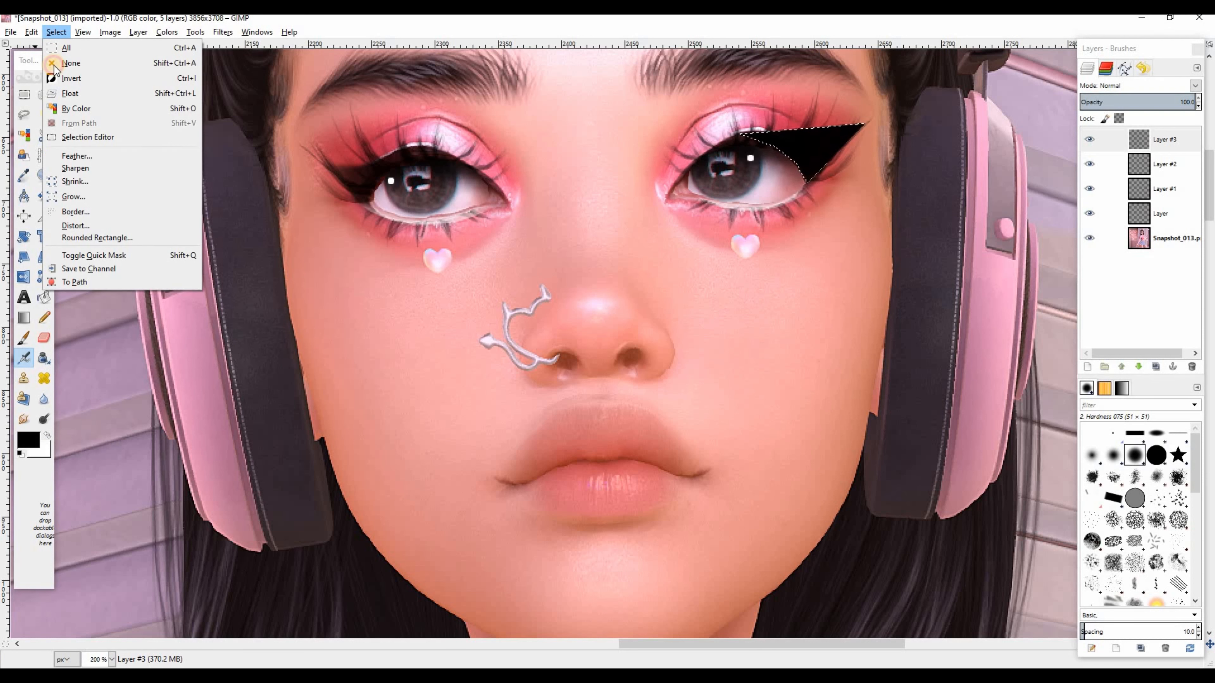
{"action": "left_click", "coordinate": [52, 65]}
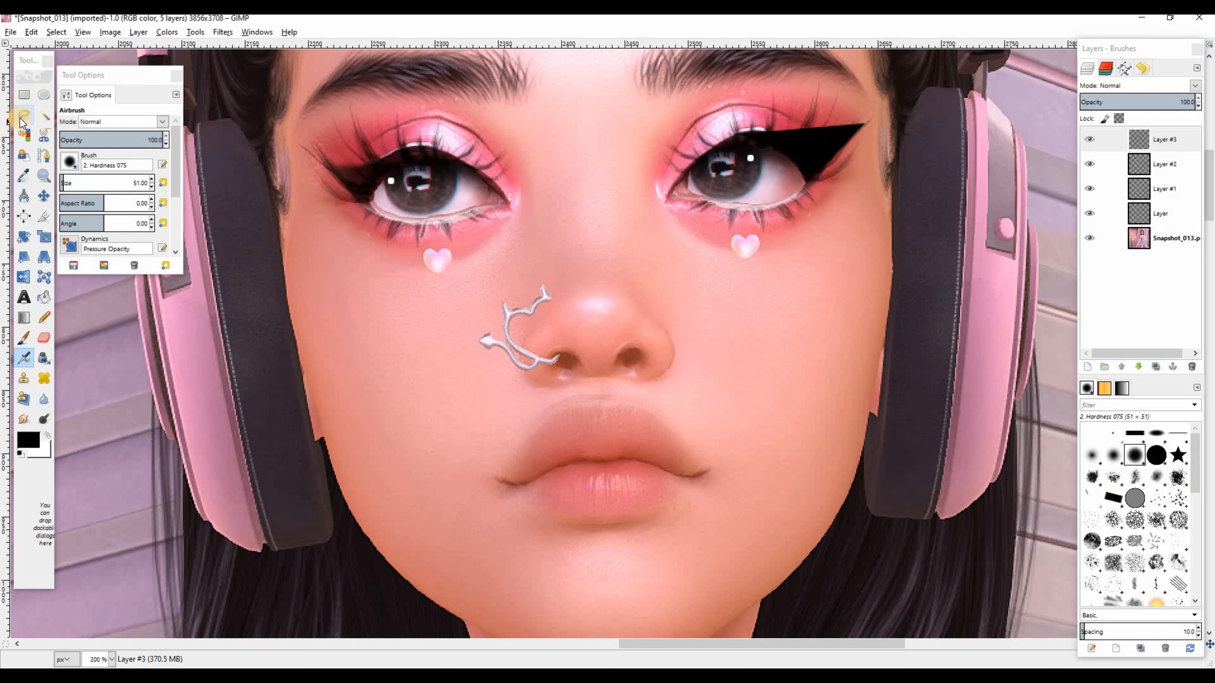
Outline a matching eyeliner wing with Free Select at the outer corner of the pierced-side eye
{"action": "left_click", "coordinate": [22, 116]}
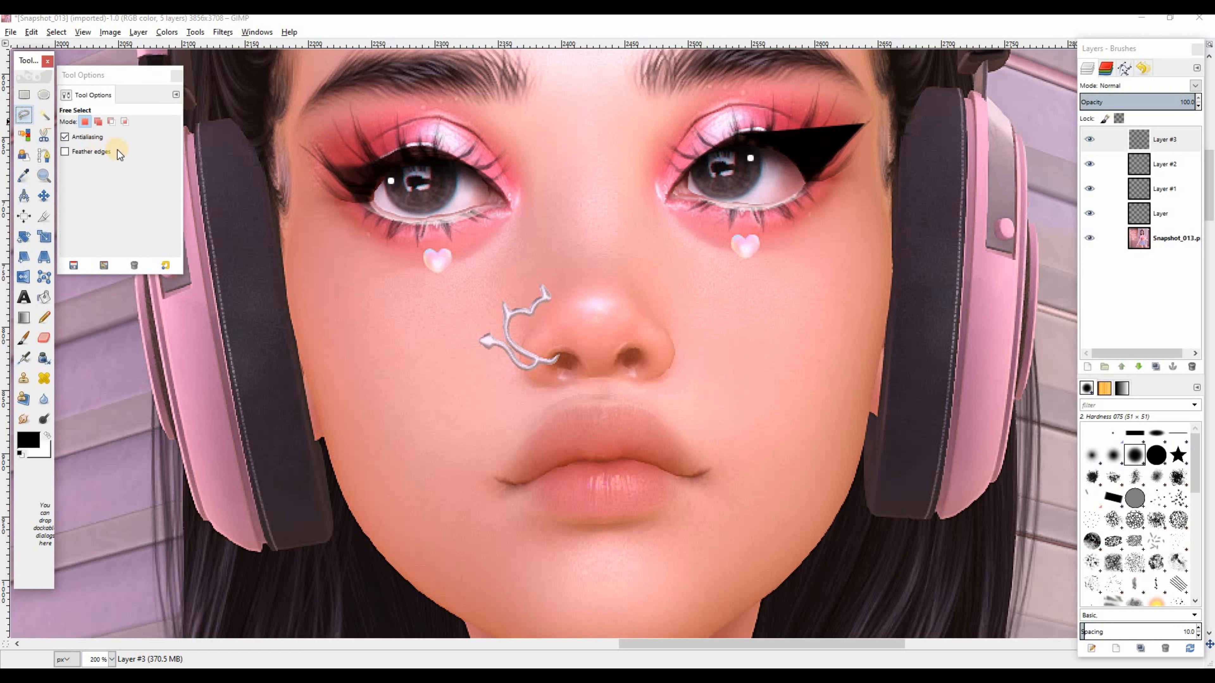
{"action": "left_click", "coordinate": [363, 202]}
{"action": "left_click", "coordinate": [302, 139]}
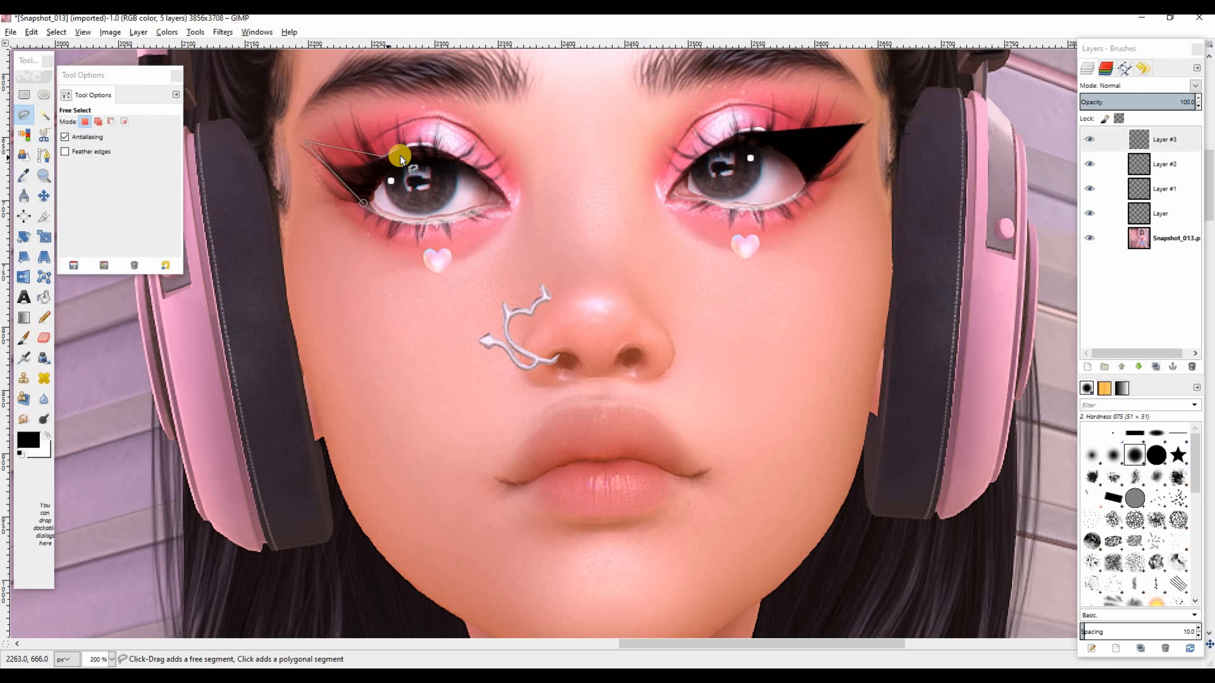
{"action": "left_click", "coordinate": [415, 151]}
{"action": "left_click", "coordinate": [361, 189]}
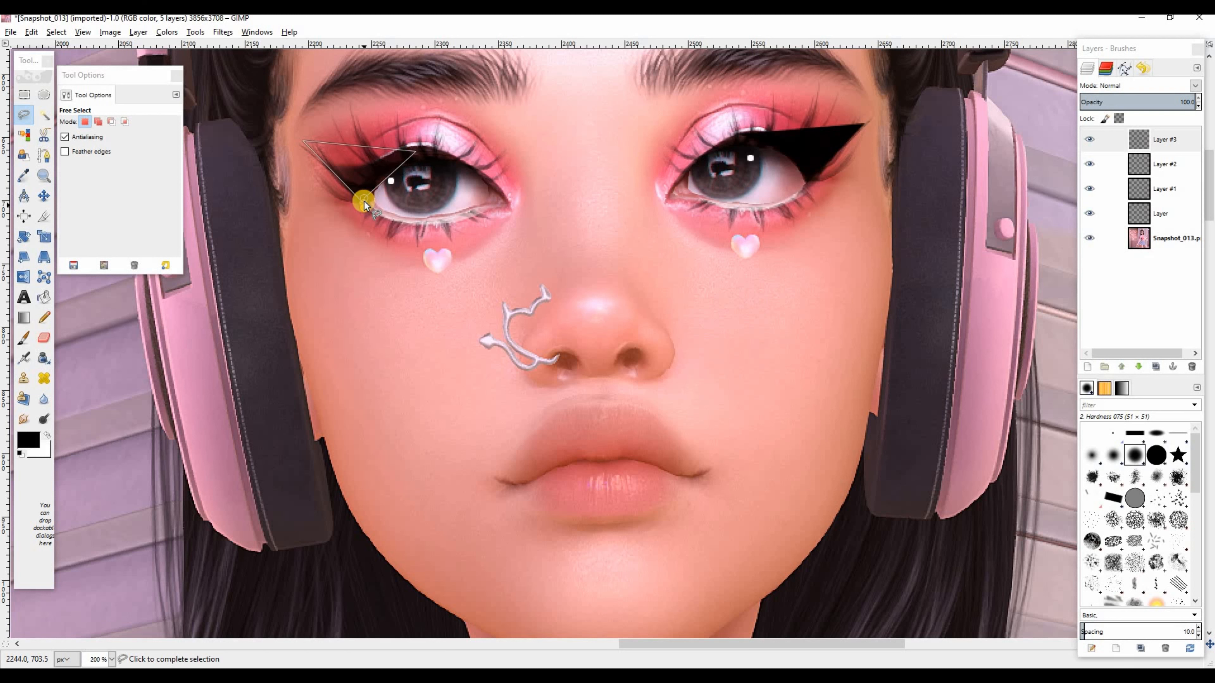
{"action": "left_click", "coordinate": [363, 199]}
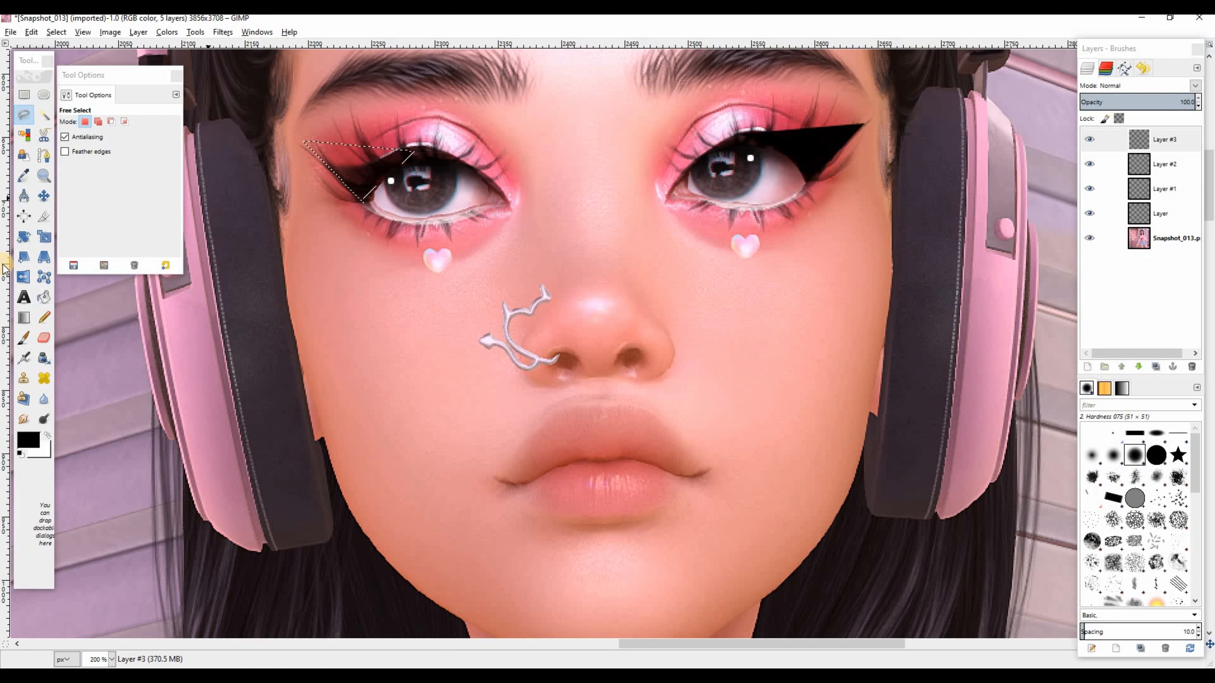
Fill the pierced-side wing outline with black using the Airbrush and clear the selection
{"action": "left_click", "coordinate": [24, 357]}
{"action": "mouse_move", "coordinate": [275, 201]}
{"action": "left_mouse_down"}
{"action": "mouse_move", "coordinate": [322, 181]}
{"action": "mouse_move", "coordinate": [250, 170]}
{"action": "mouse_move", "coordinate": [170, 188]}
{"action": "mouse_move", "coordinate": [291, 130]}
{"action": "left_mouse_up"}
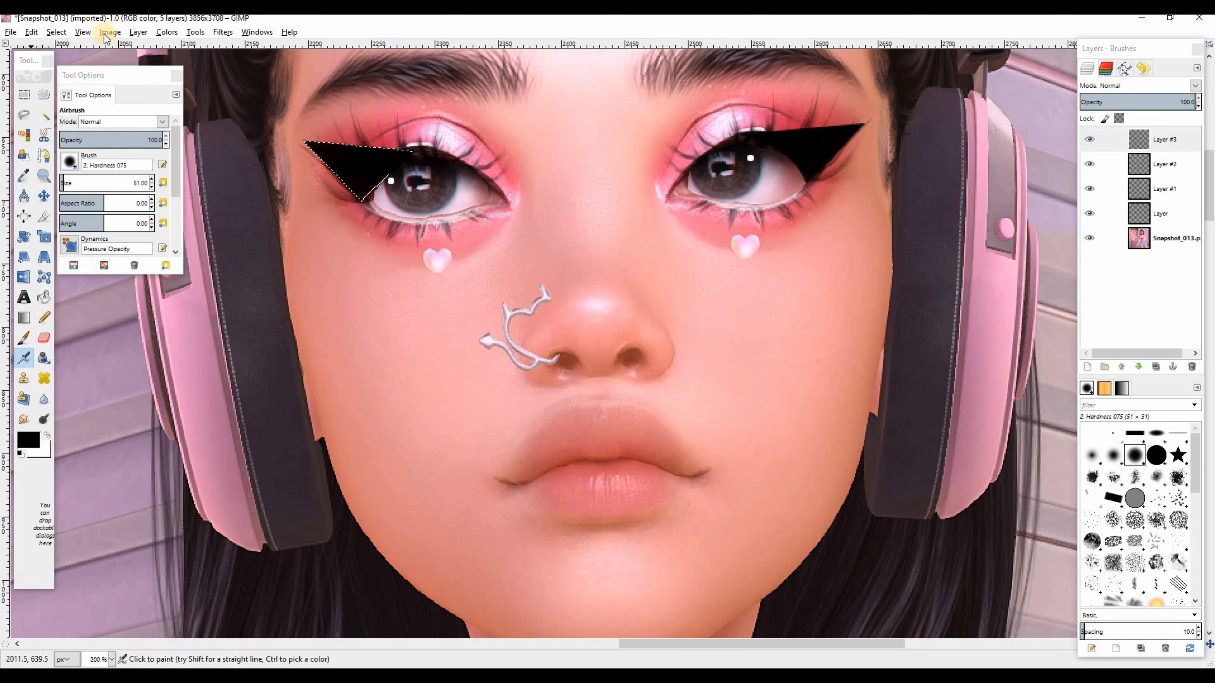
{"action": "left_click", "coordinate": [57, 32]}
{"action": "left_click", "coordinate": [72, 69]}
Compare the face with and without the winged eyeliner layer at 100% zoom and lower the layer's opacity to about 84
{"action": "left_click", "coordinate": [112, 659]}
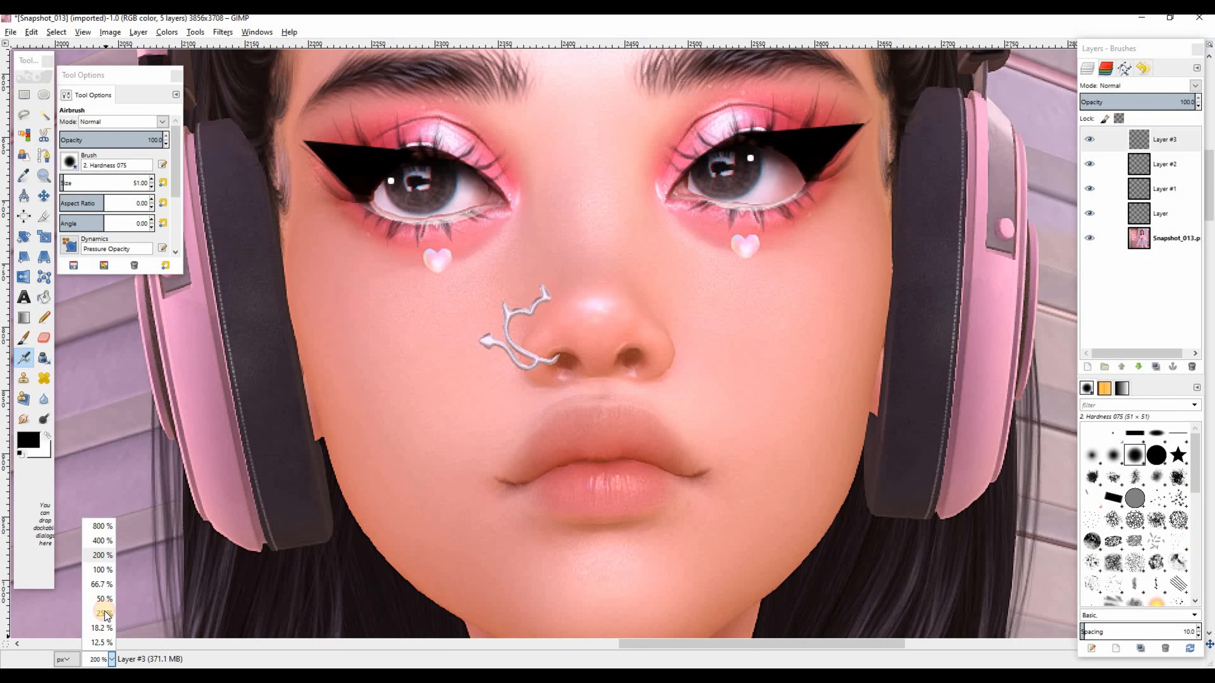
{"action": "left_click", "coordinate": [102, 570]}
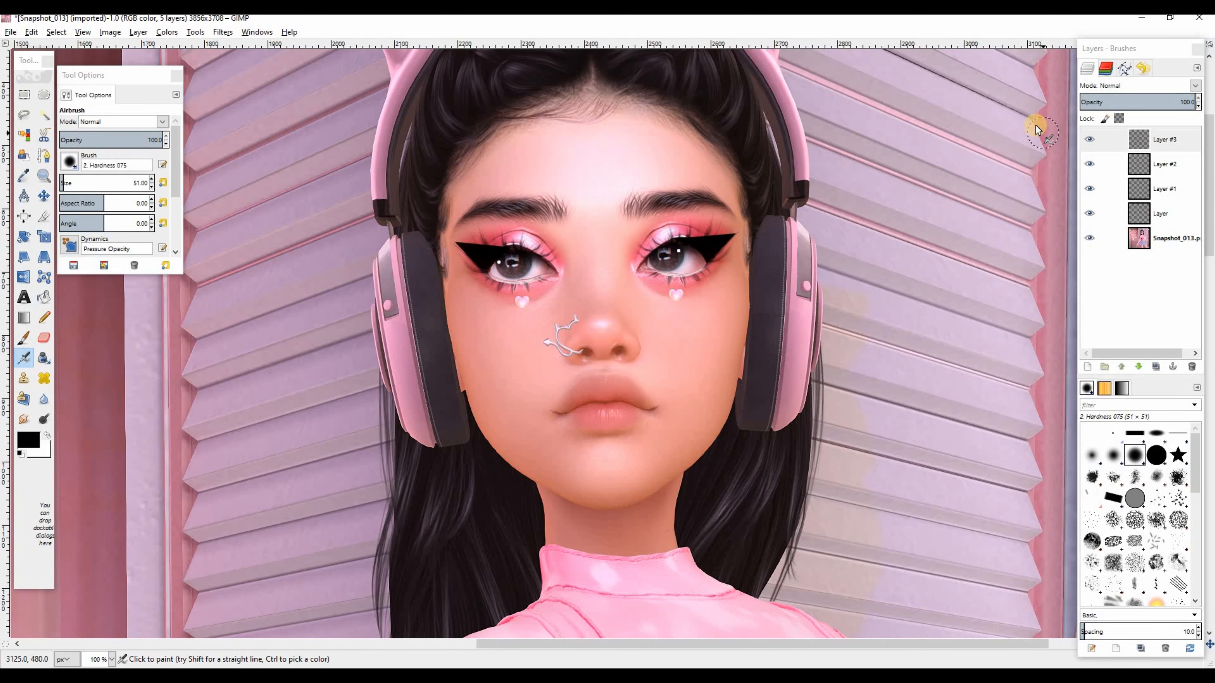
{"action": "left_click", "coordinate": [1090, 139]}
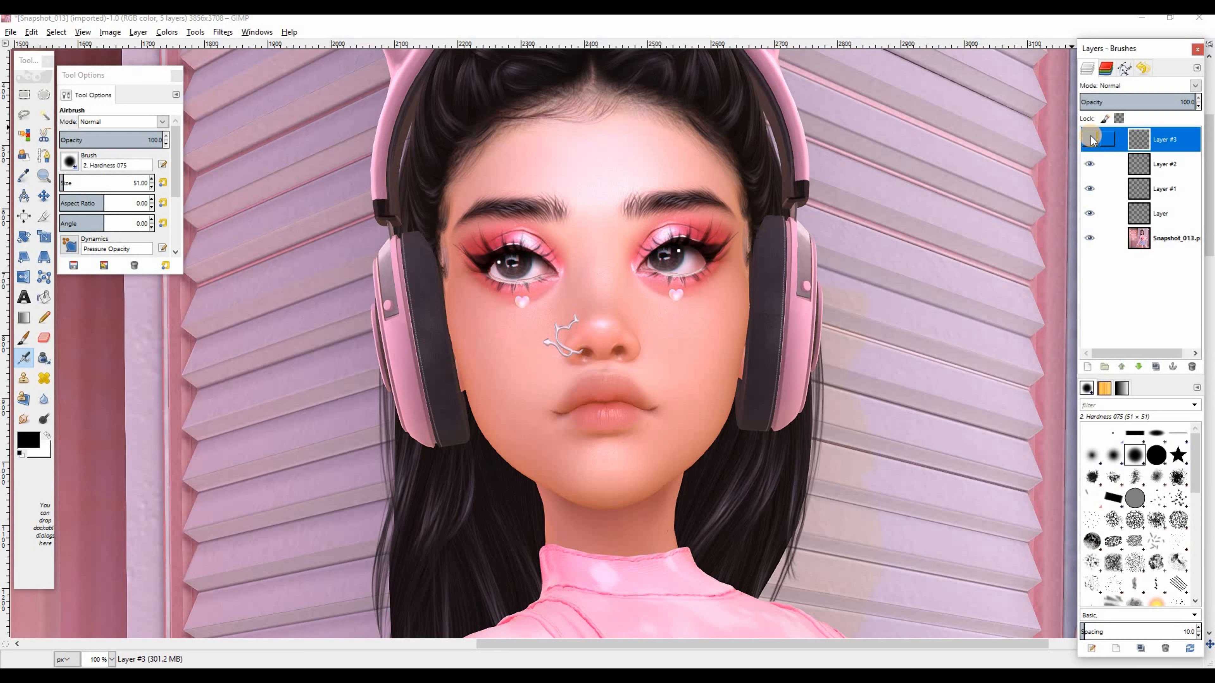
{"action": "left_click", "coordinate": [1090, 139]}
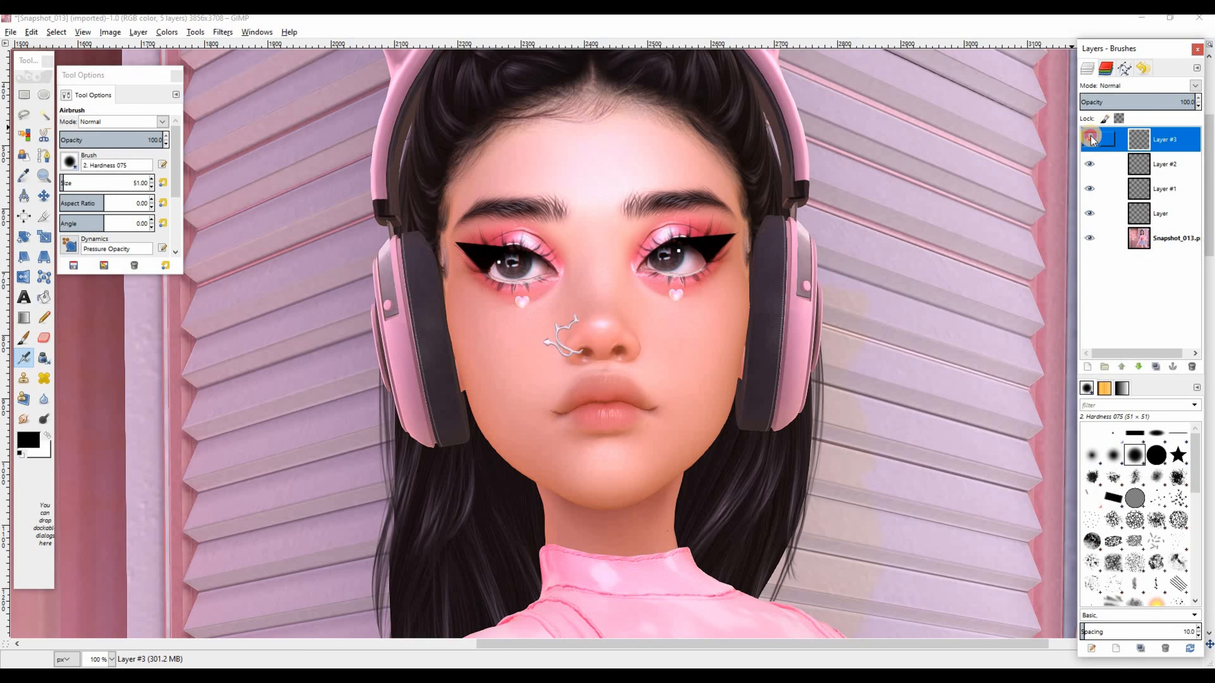
{"action": "left_click", "coordinate": [1089, 139]}
{"action": "left_click", "coordinate": [1090, 139]}
{"action": "left_click", "coordinate": [1178, 101]}
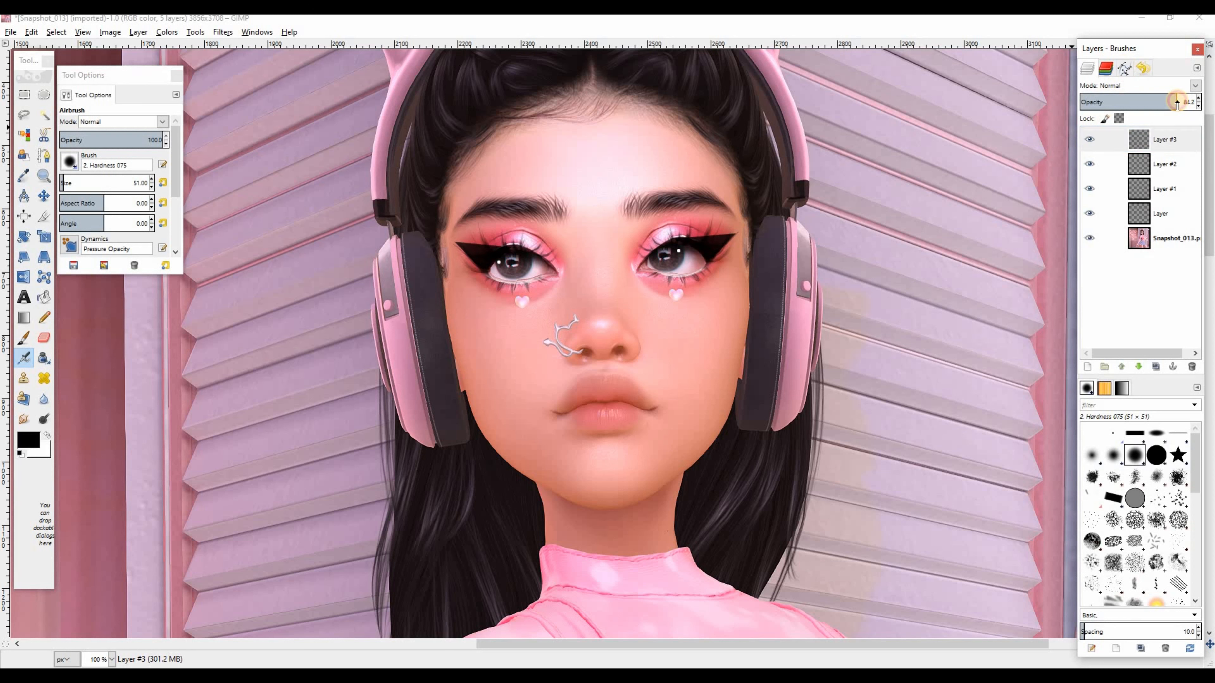
{"action": "left_click", "coordinate": [1089, 138]}
On a new transparent layer, select the pierced-side iris with an ellipse at about 2258, 657 px and airbrush black along its lower edge
{"action": "left_click", "coordinate": [1087, 366]}
{"action": "left_click", "coordinate": [610, 429]}
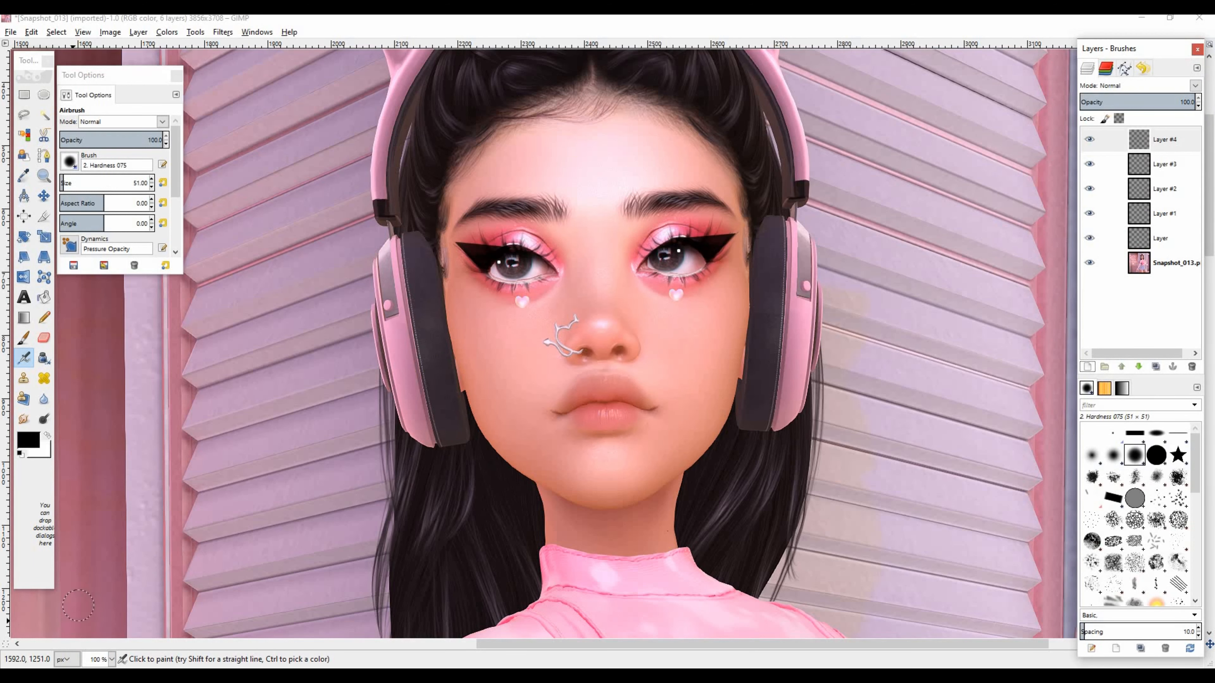
{"action": "left_click", "coordinate": [111, 659]}
{"action": "left_click", "coordinate": [100, 564]}
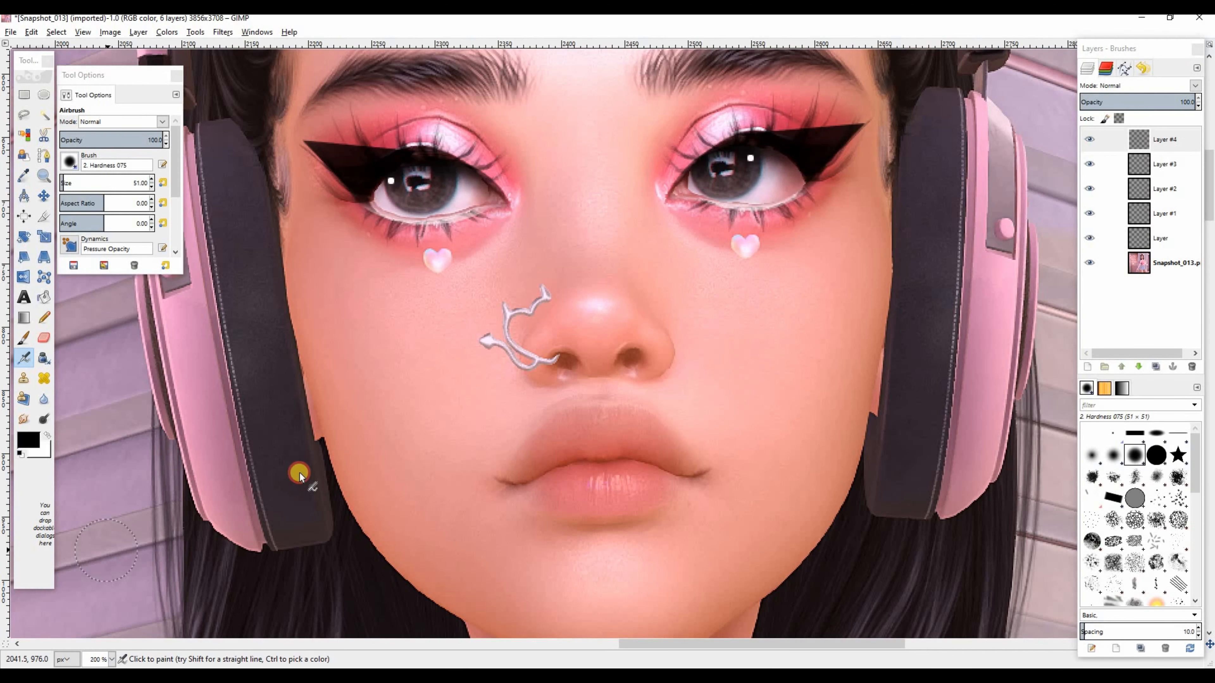
{"action": "left_click", "coordinate": [44, 94]}
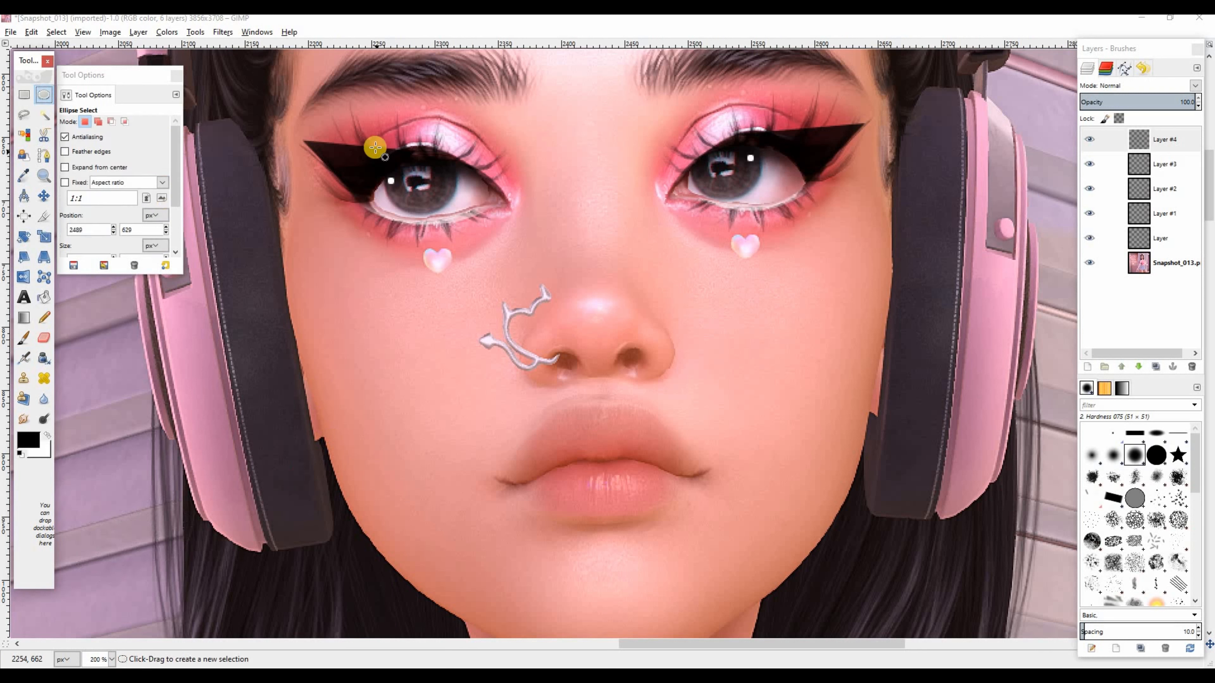
{"action": "left_click_drag", "start_coordinate": [377, 146], "coordinate": [457, 214]}
{"action": "left_click_drag", "start_coordinate": [387, 183], "coordinate": [392, 184]}
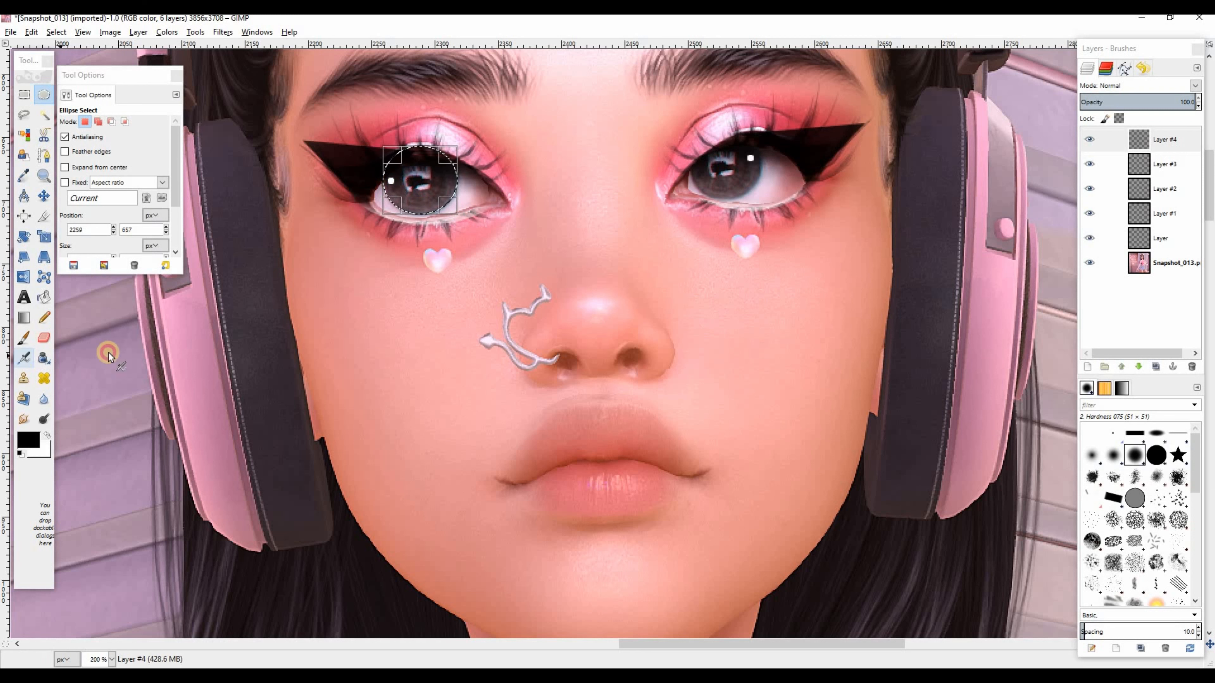
{"action": "left_click", "coordinate": [25, 358]}
{"action": "mouse_move", "coordinate": [381, 196]}
{"action": "left_mouse_down"}
{"action": "mouse_move", "coordinate": [400, 231]}
{"action": "mouse_move", "coordinate": [474, 226]}
{"action": "mouse_move", "coordinate": [419, 243]}
{"action": "mouse_move", "coordinate": [488, 196]}
{"action": "mouse_move", "coordinate": [410, 252]}
{"action": "left_mouse_up"}
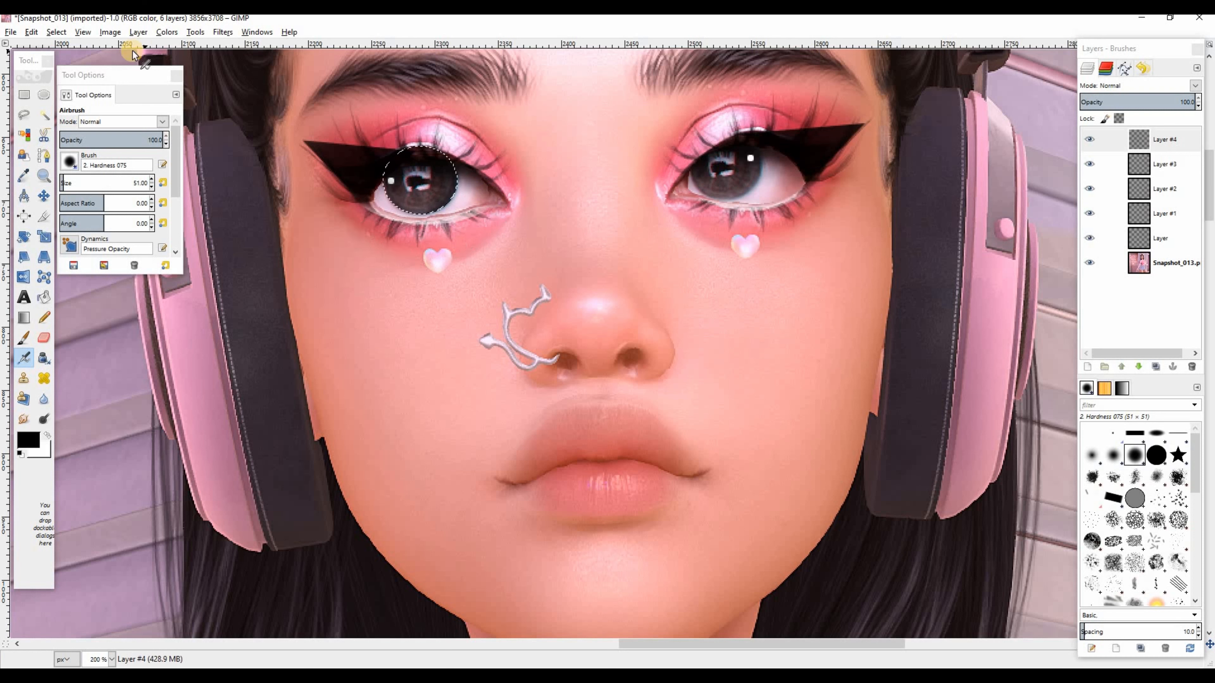
Select the other iris with an ellipse, airbrush black along its lower edge and clear the selection
{"action": "left_click", "coordinate": [44, 95]}
{"action": "left_click_drag", "start_coordinate": [693, 111], "coordinate": [765, 198]}
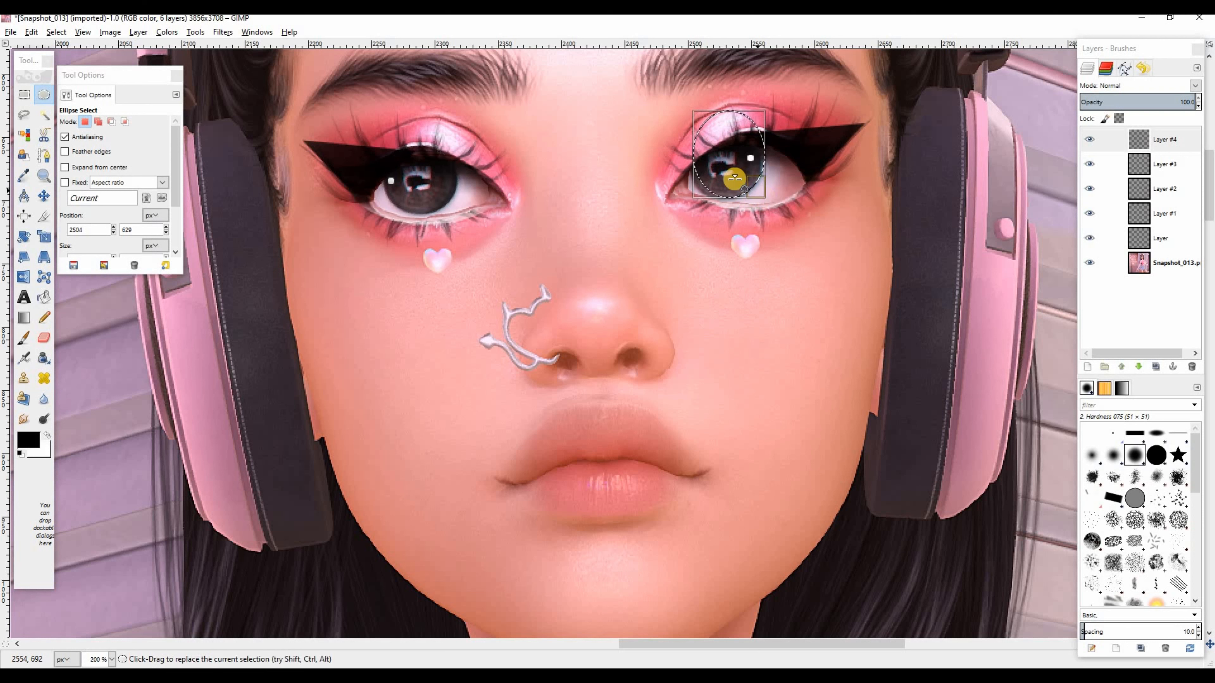
{"action": "left_click_drag", "start_coordinate": [702, 156], "coordinate": [697, 155]}
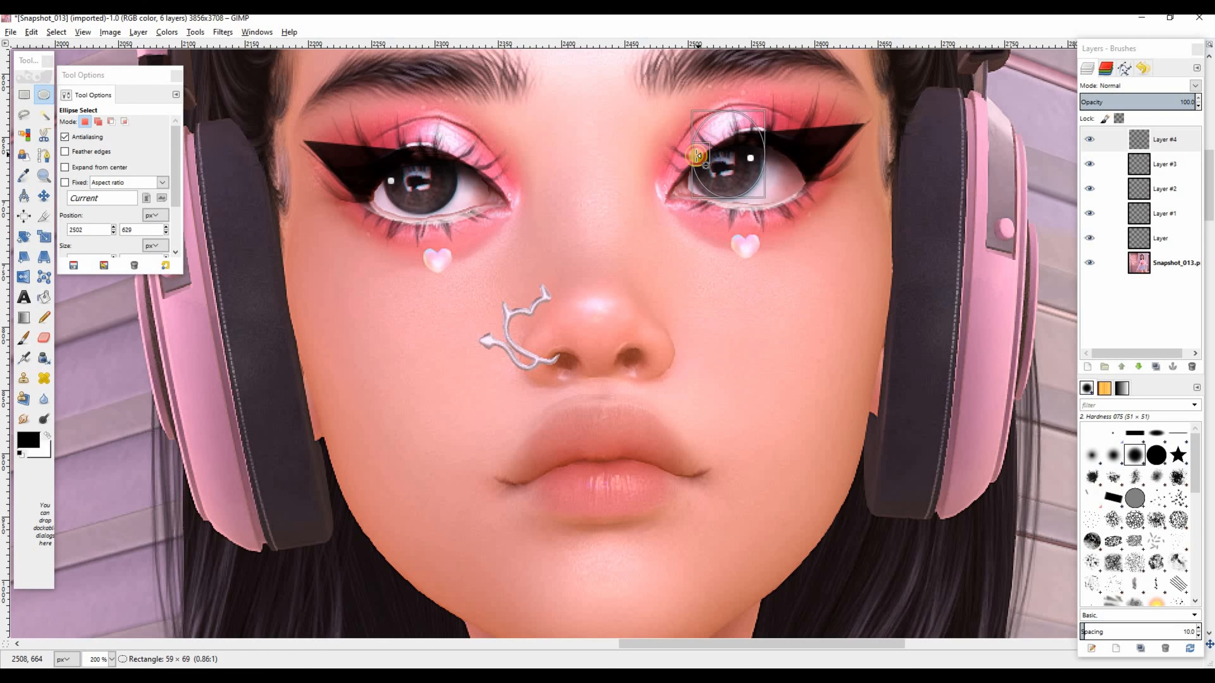
{"action": "left_click", "coordinate": [24, 358]}
{"action": "mouse_move", "coordinate": [711, 222]}
{"action": "left_mouse_down"}
{"action": "mouse_move", "coordinate": [772, 203]}
{"action": "mouse_move", "coordinate": [702, 228]}
{"action": "mouse_move", "coordinate": [746, 222]}
{"action": "mouse_move", "coordinate": [787, 175]}
{"action": "mouse_move", "coordinate": [767, 244]}
{"action": "left_mouse_up"}
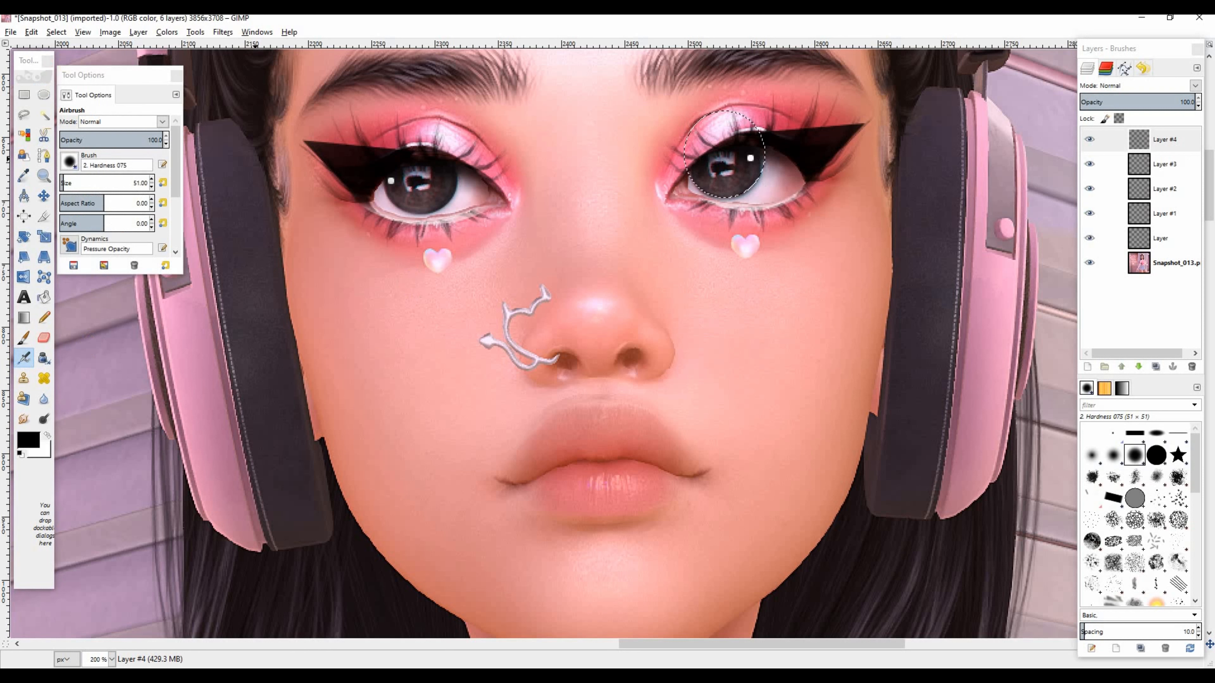
{"action": "left_click", "coordinate": [55, 32]}
{"action": "left_click", "coordinate": [77, 63]}
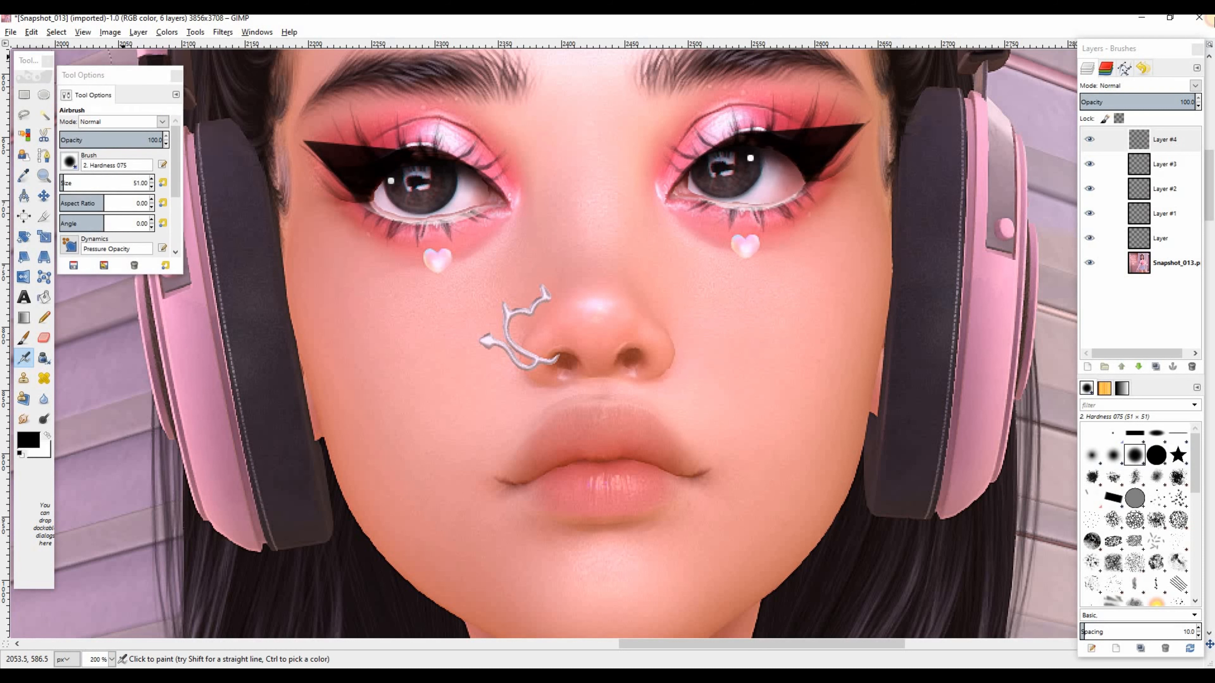
Set the iris shading layer's blend mode to Overlay, compare it hidden and shown, and add another transparent layer above it
{"action": "left_click", "coordinate": [1195, 85]}
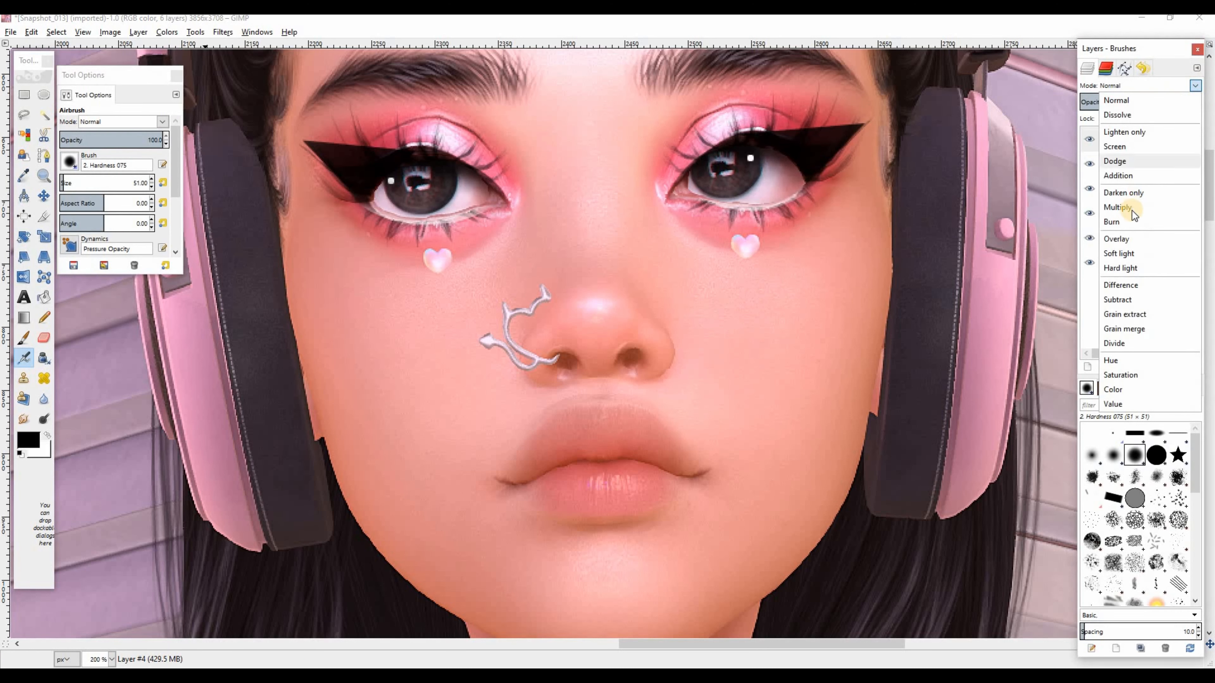
{"action": "left_click", "coordinate": [1119, 240]}
{"action": "left_click", "coordinate": [1096, 144]}
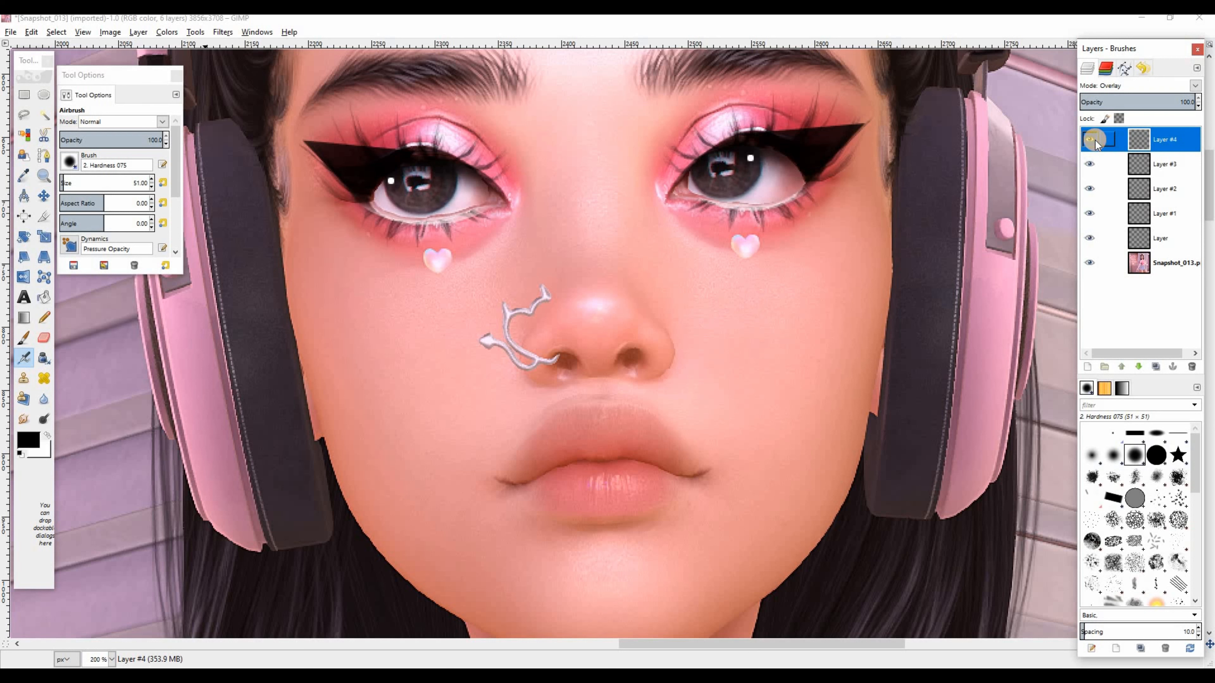
{"action": "left_click", "coordinate": [1087, 367]}
{"action": "left_click", "coordinate": [624, 435]}
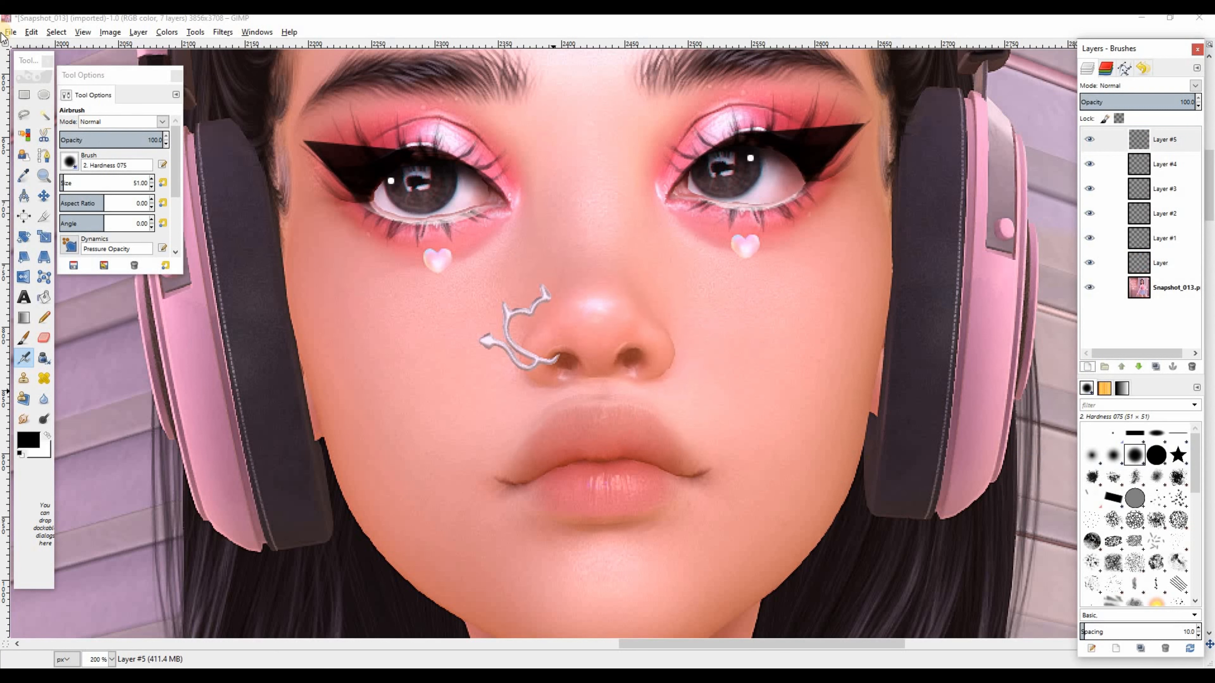
Try to airbrush a black under-eye crease inside an ellipse selection of about 132 × 130 px around the eye opposite the nose piercing
{"action": "left_click", "coordinate": [42, 95]}
{"action": "left_click_drag", "start_coordinate": [758, 195], "coordinate": [736, 176]}
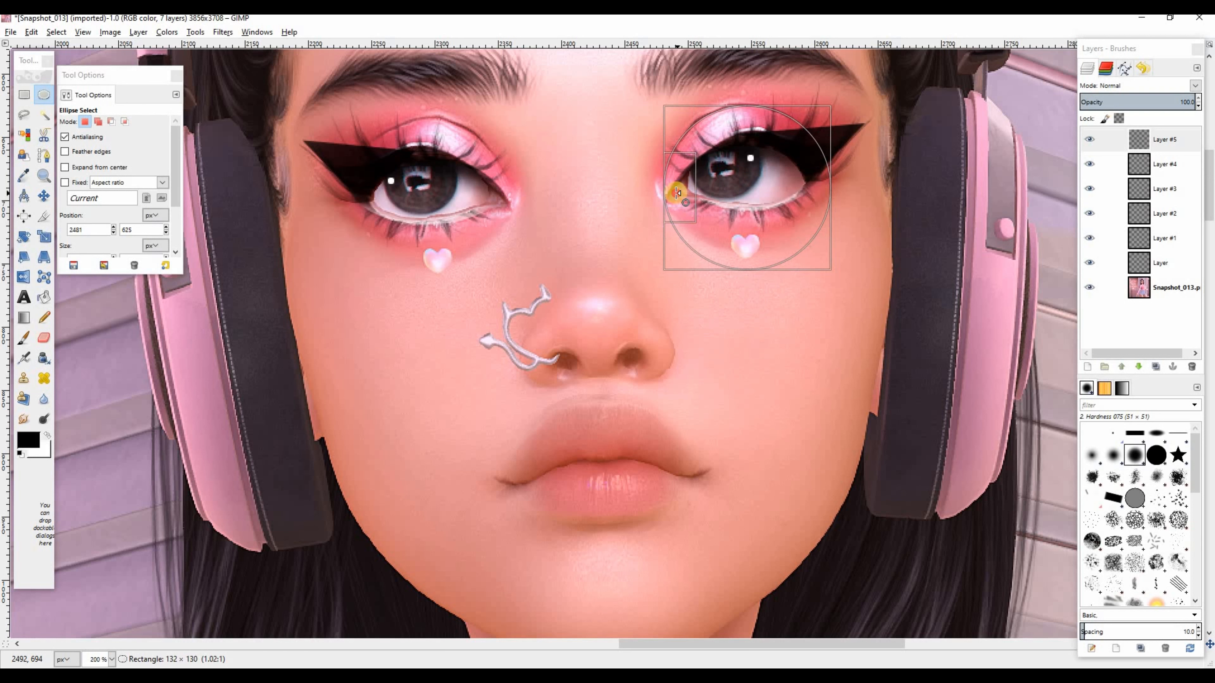
{"action": "left_click", "coordinate": [23, 357]}
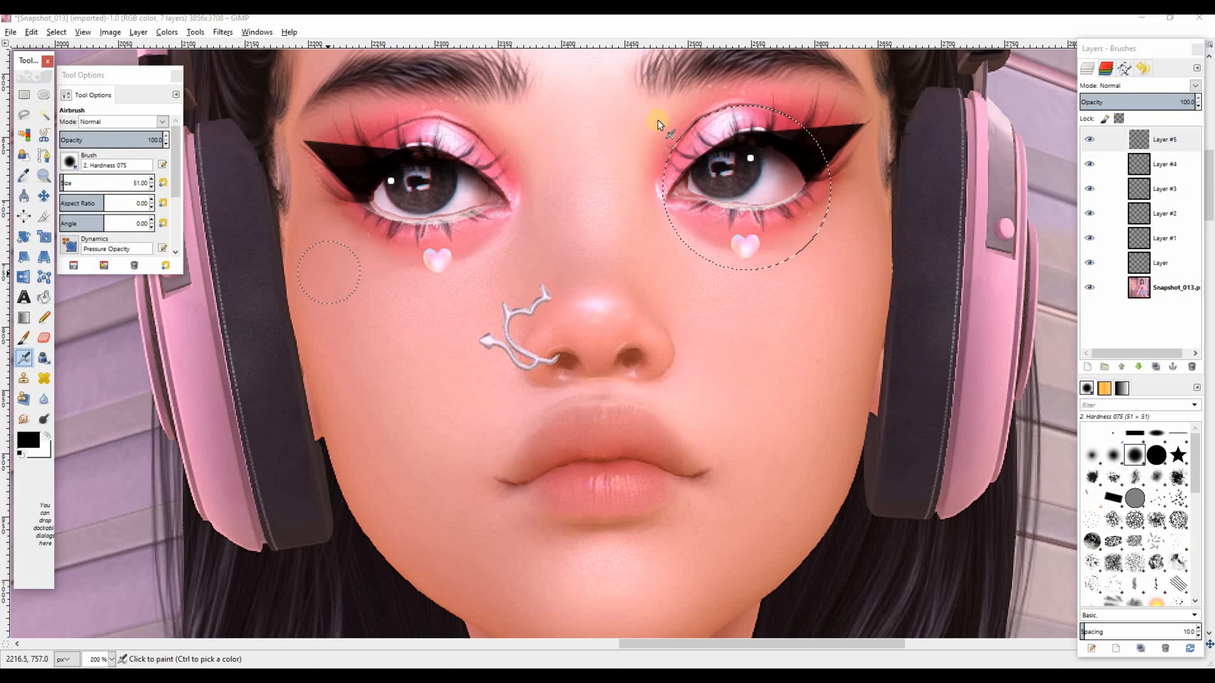
{"action": "left_click", "coordinate": [647, 145]}
{"action": "mouse_move", "coordinate": [640, 151]}
{"action": "left_mouse_down"}
{"action": "mouse_move", "coordinate": [700, 89]}
{"action": "mouse_move", "coordinate": [786, 90]}
{"action": "mouse_move", "coordinate": [733, 76]}
{"action": "mouse_move", "coordinate": [775, 76]}
{"action": "mouse_move", "coordinate": [347, 92]}
{"action": "left_mouse_up"}
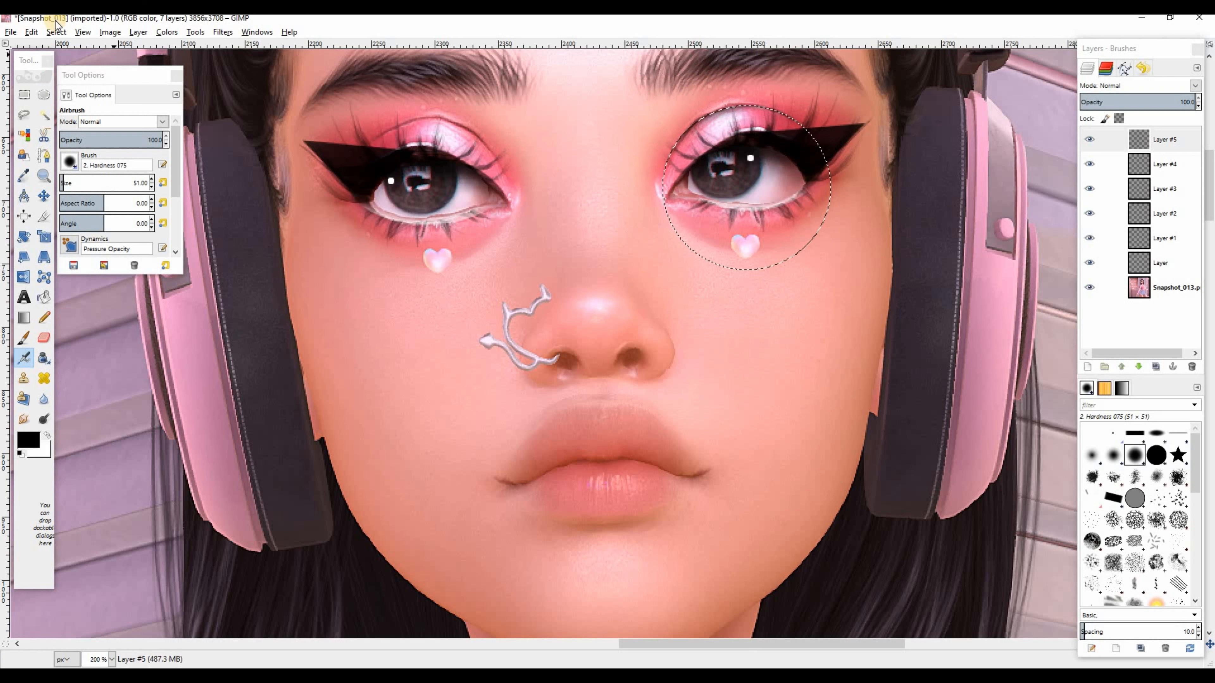
Try to airbrush an under-eye crease inside an ellipse selection around the pierced-side eye, and clear the selection
{"action": "left_click", "coordinate": [43, 94]}
{"action": "left_click_drag", "start_coordinate": [426, 268], "coordinate": [406, 212]}
{"action": "left_click", "coordinate": [25, 363]}
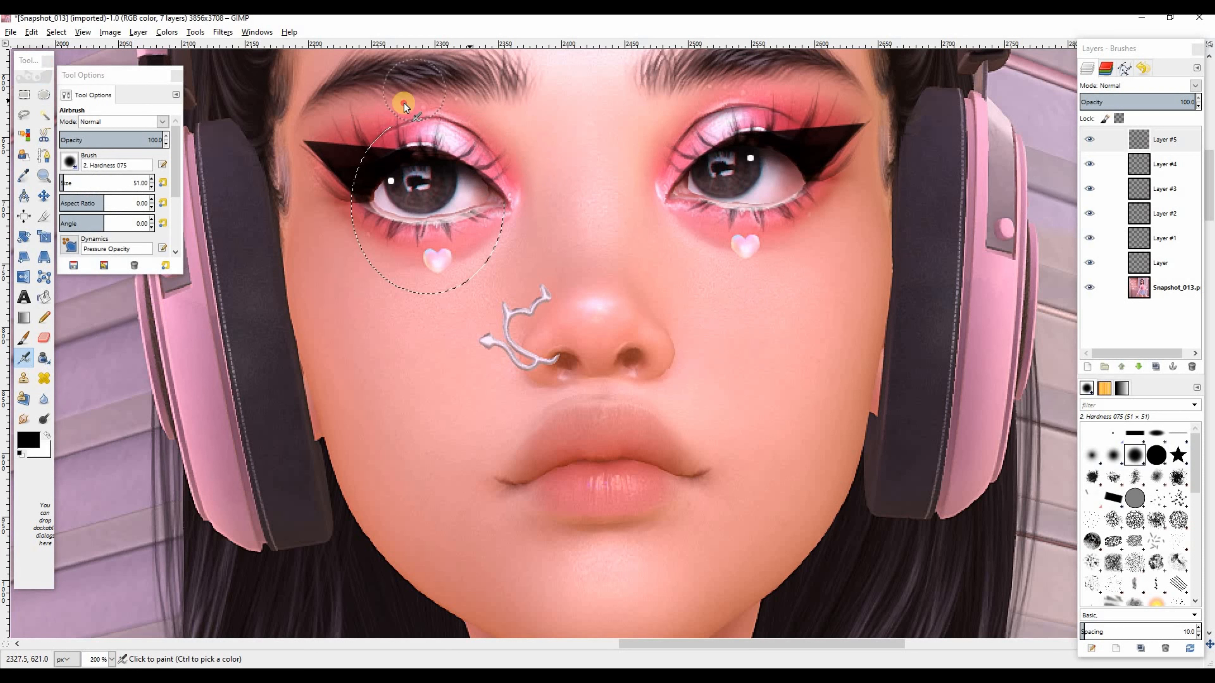
{"action": "left_click_drag", "start_coordinate": [396, 97], "coordinate": [382, 101]}
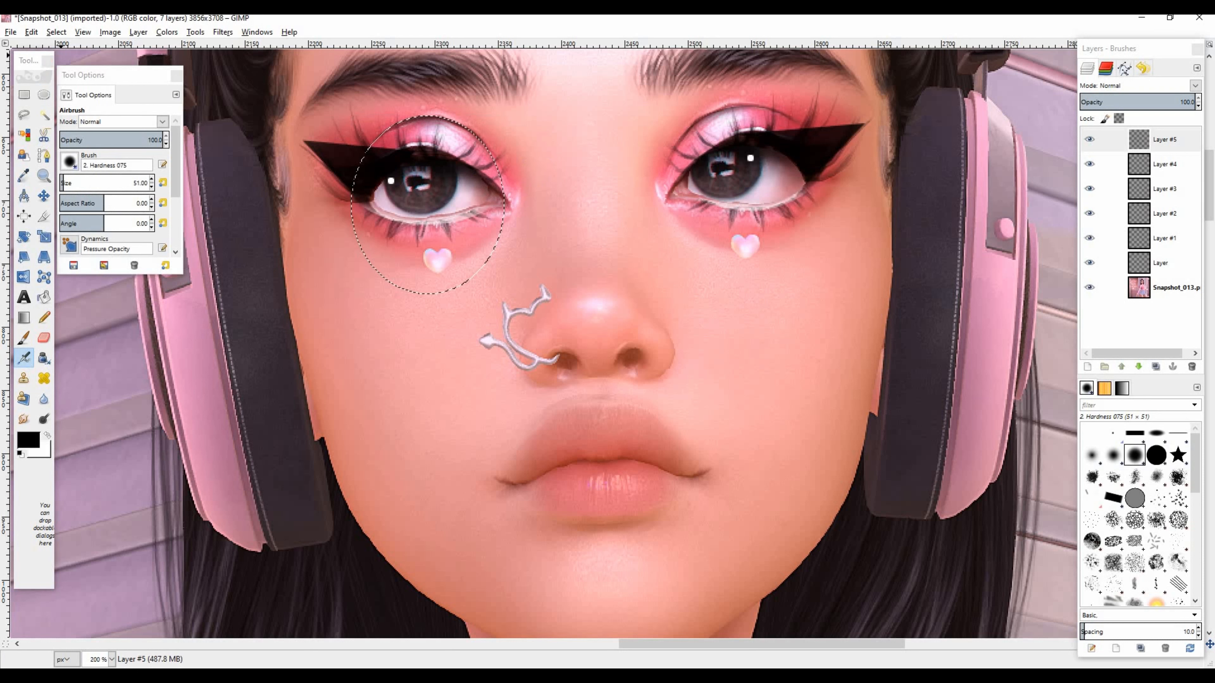
{"action": "left_click", "coordinate": [47, 32]}
Select the pierced-side eye area with an ellipse at about 2238, 633 px and airbrush a soft black crease along its lower edge
{"action": "left_click", "coordinate": [41, 85]}
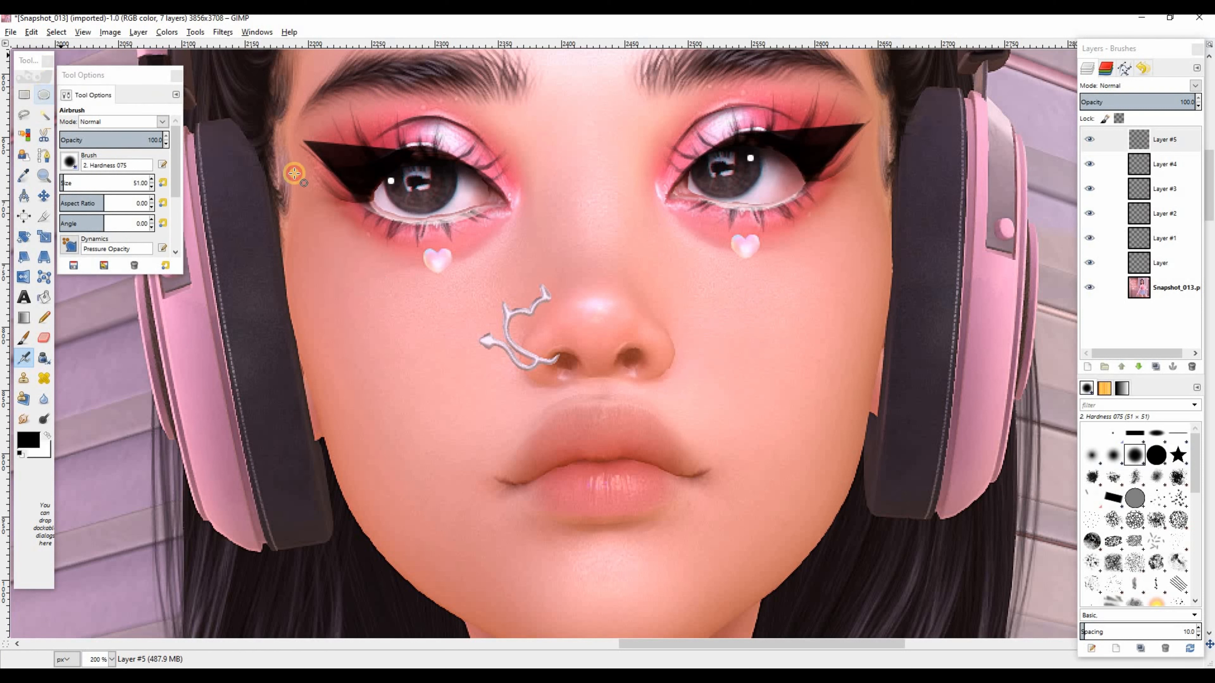
{"action": "key", "text": "e"}
{"action": "mouse_move", "coordinate": [394, 142]}
{"action": "left_mouse_down"}
{"action": "mouse_move", "coordinate": [502, 239]}
{"action": "mouse_move", "coordinate": [507, 274]}
{"action": "mouse_move", "coordinate": [552, 289]}
{"action": "left_mouse_up"}
{"action": "left_click_drag", "start_coordinate": [467, 176], "coordinate": [431, 151]}
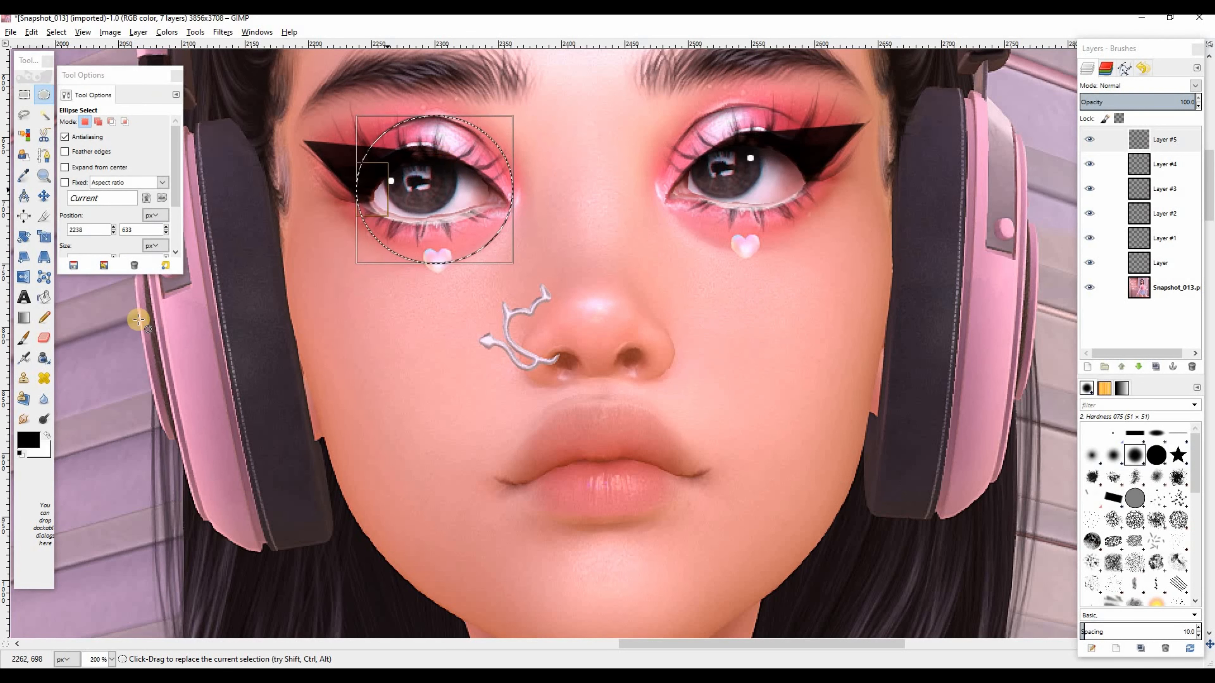
{"action": "left_click", "coordinate": [23, 358]}
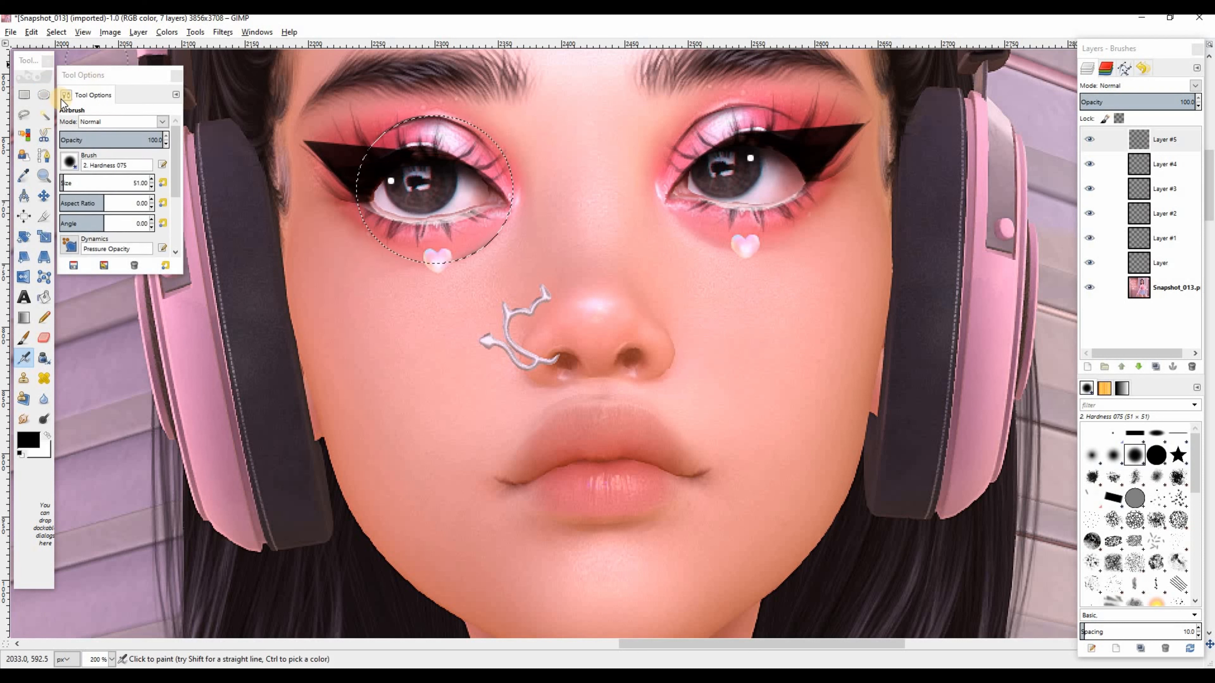
Select the other eye area with an ellipse at about 2483, 622 px, airbrush a matching under-eye crease and clear the selection
{"action": "left_click", "coordinate": [44, 94]}
{"action": "mouse_move", "coordinate": [652, 130]}
{"action": "left_mouse_down"}
{"action": "mouse_move", "coordinate": [820, 283]}
{"action": "mouse_move", "coordinate": [842, 286]}
{"action": "left_mouse_up"}
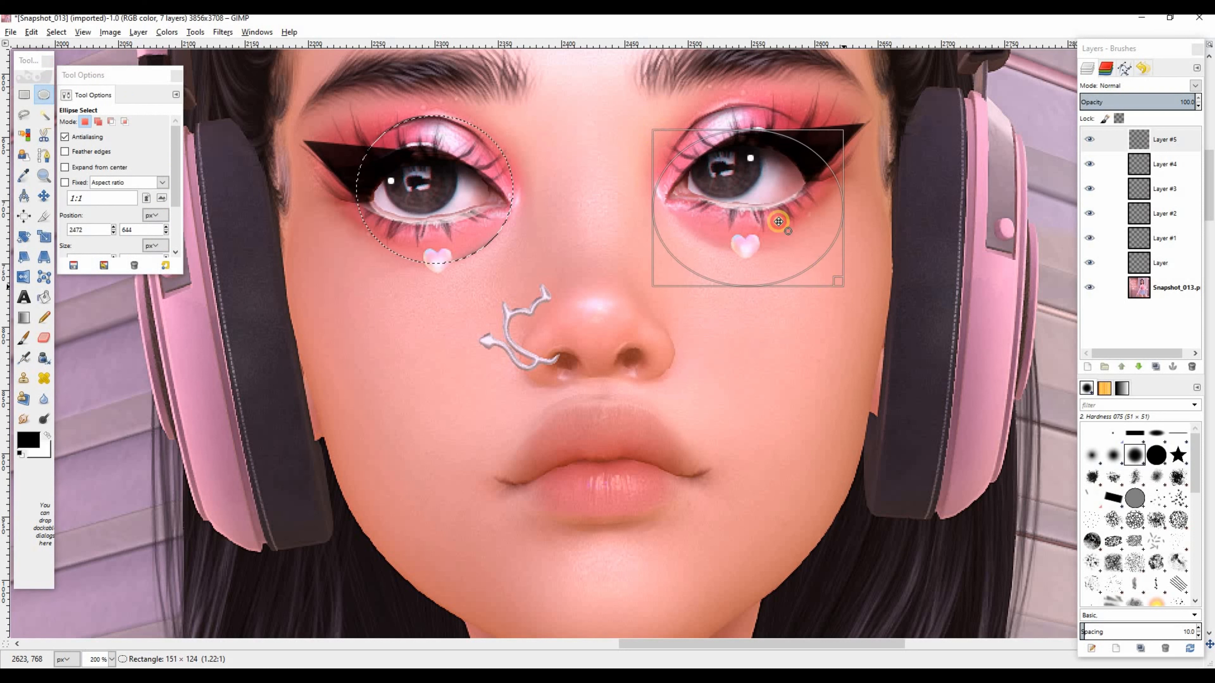
{"action": "left_click_drag", "start_coordinate": [778, 221], "coordinate": [770, 168]}
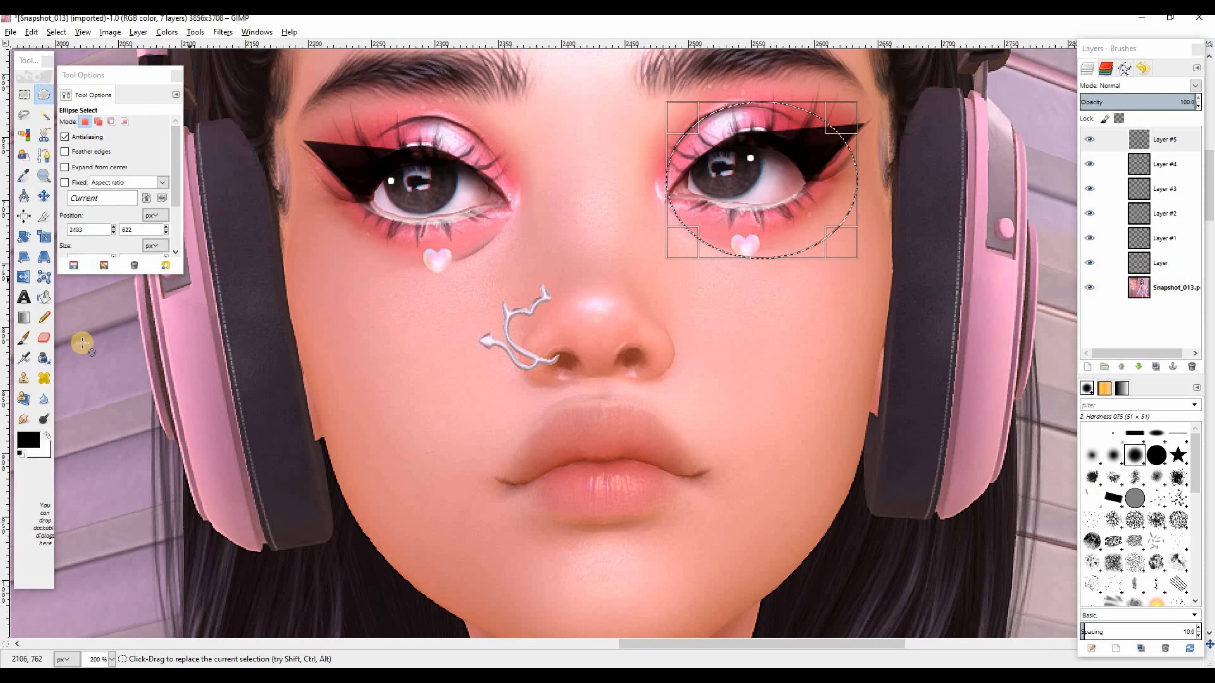
{"action": "left_click", "coordinate": [23, 358]}
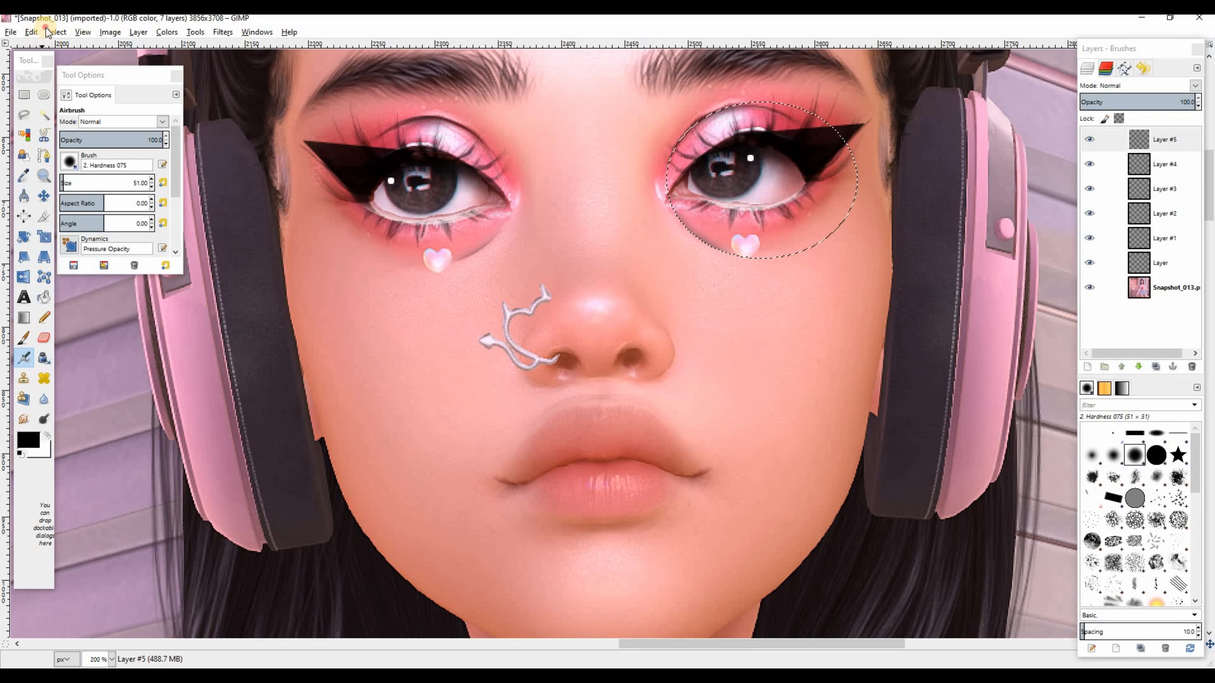
{"action": "left_click", "coordinate": [56, 32]}
{"action": "left_click", "coordinate": [67, 73]}
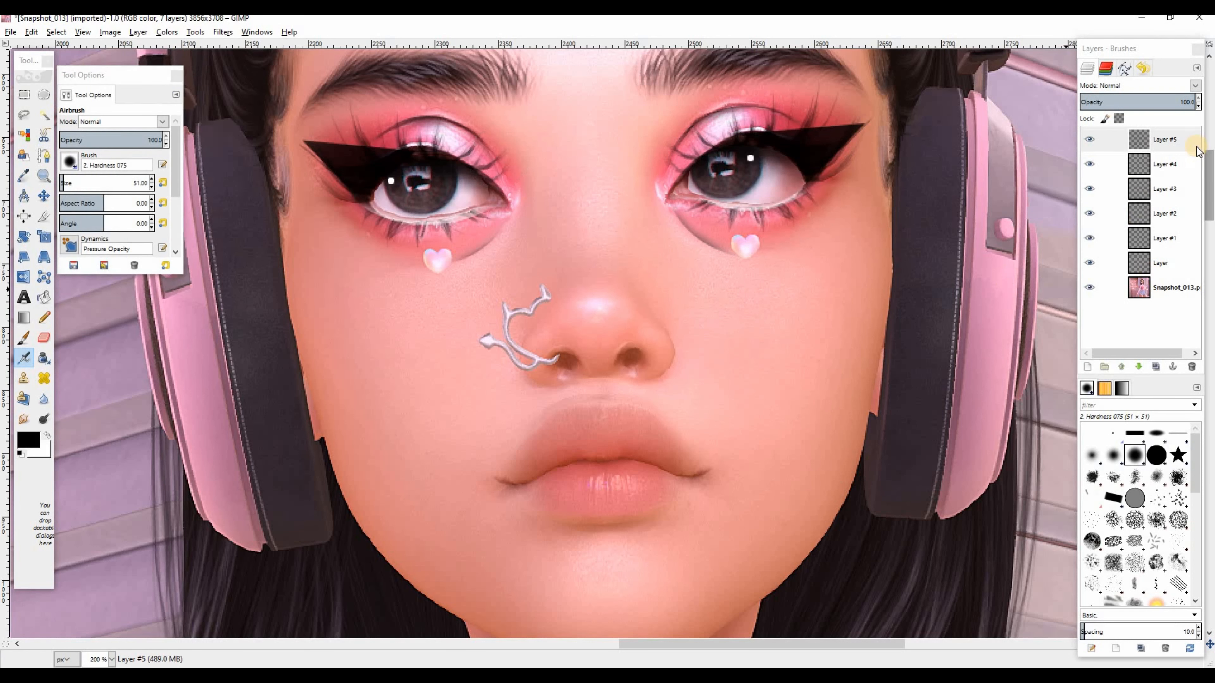
Blend the under-eye crease layer in Overlay mode at about 86 opacity, comparing the face with the layer hidden and shown
{"action": "left_click", "coordinate": [1195, 86]}
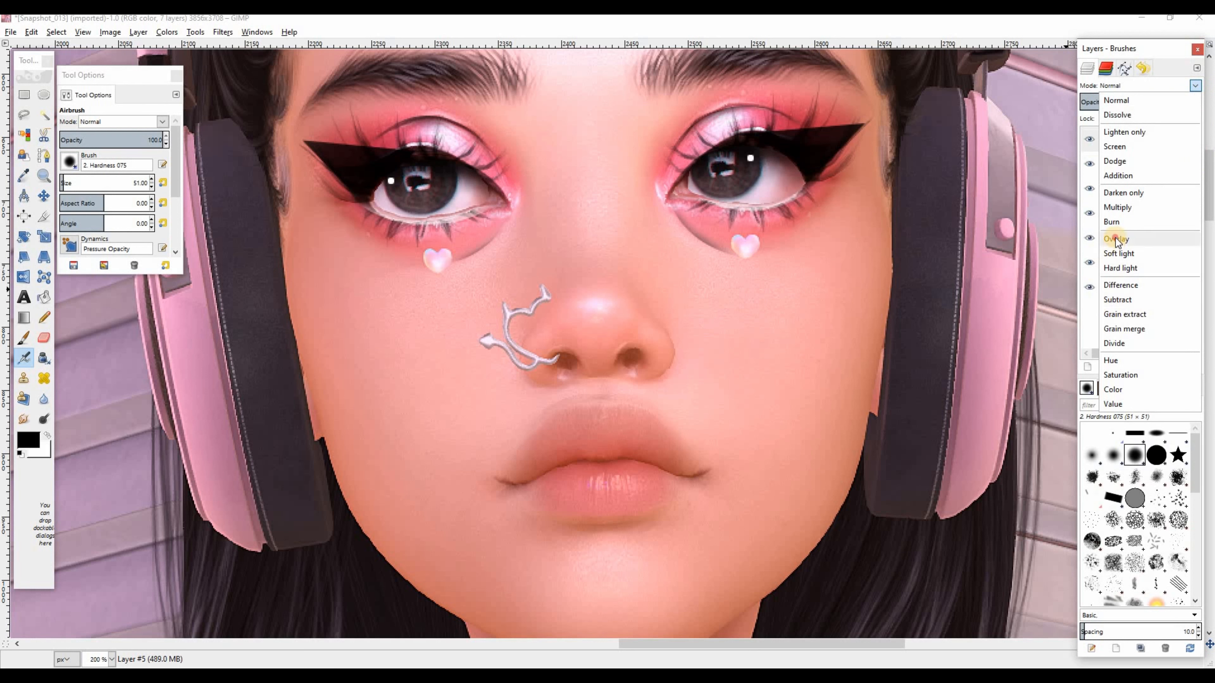
{"action": "left_click", "coordinate": [1115, 242]}
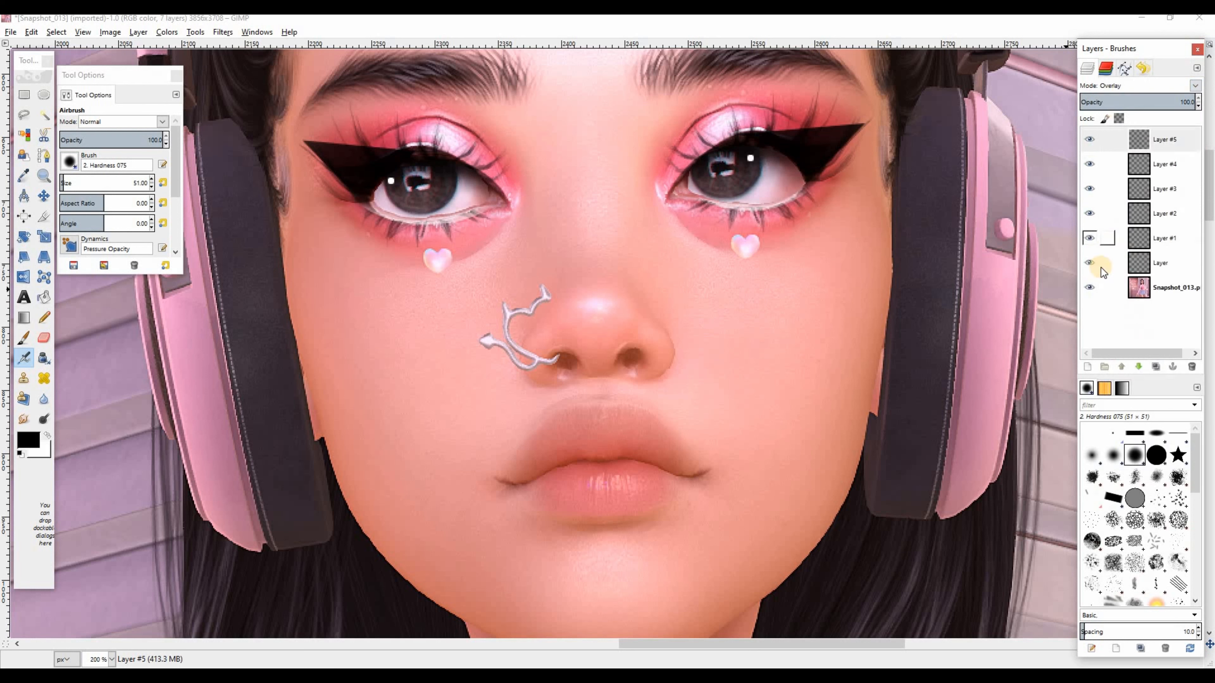
{"action": "left_click", "coordinate": [1089, 139]}
{"action": "left_click", "coordinate": [1088, 139]}
{"action": "left_click", "coordinate": [1089, 139]}
{"action": "left_click", "coordinate": [1089, 140]}
{"action": "left_click", "coordinate": [1089, 139]}
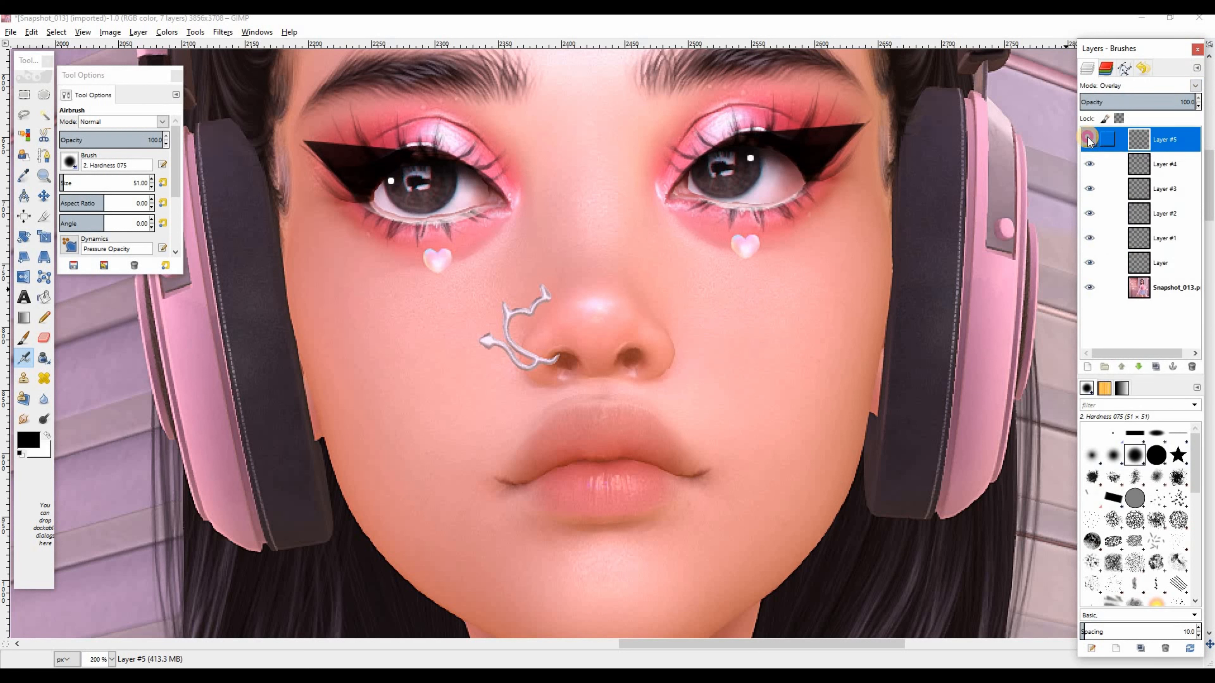
{"action": "left_click", "coordinate": [1089, 139]}
{"action": "left_click", "coordinate": [1089, 139]}
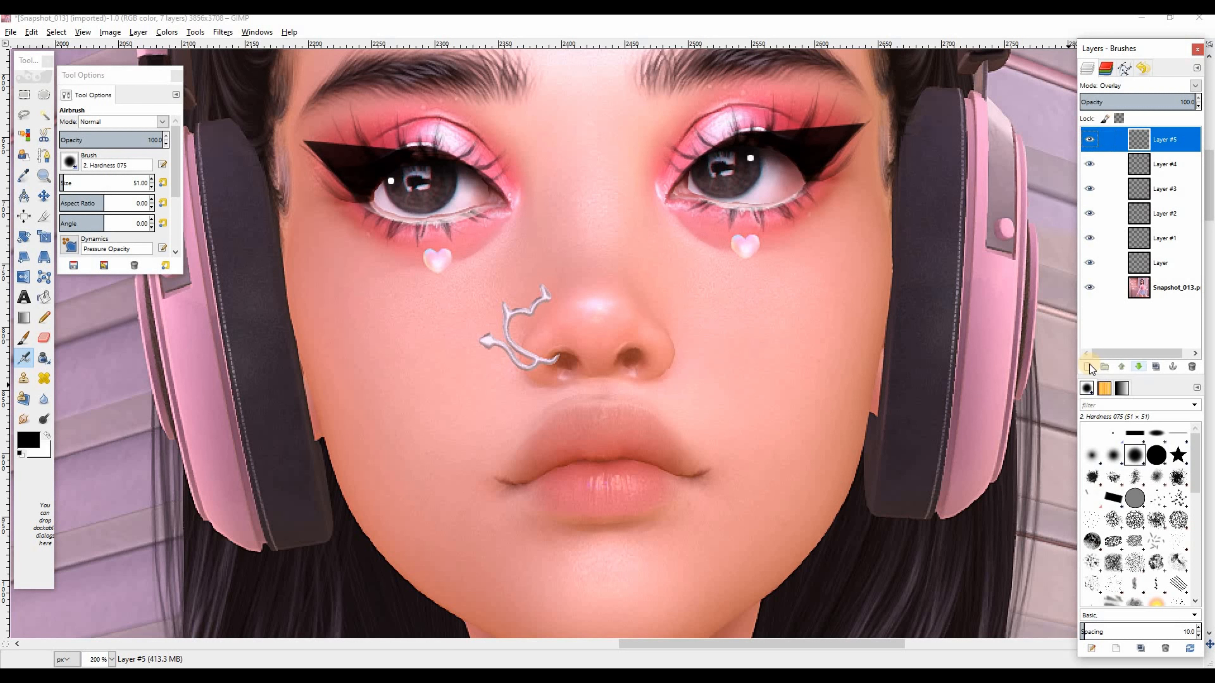
{"action": "left_click", "coordinate": [1179, 101]}
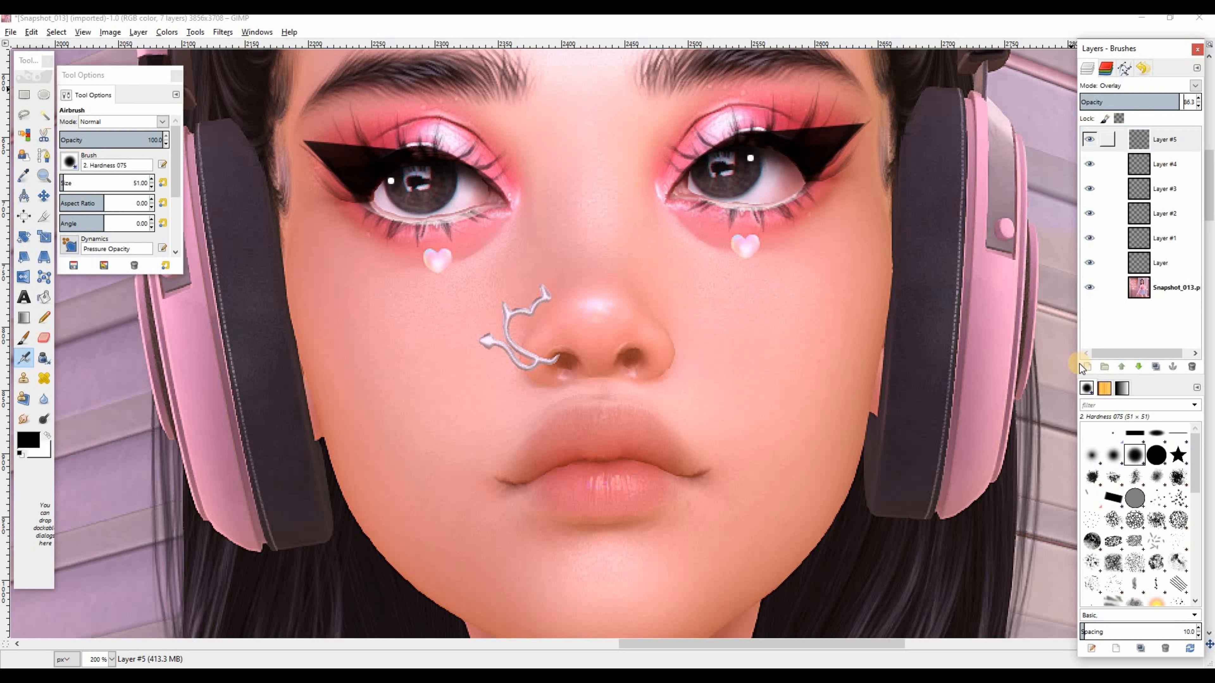
Add a new transparent layer above the under-eye shading and set its blend mode to Overlay
{"action": "left_click", "coordinate": [1088, 367]}
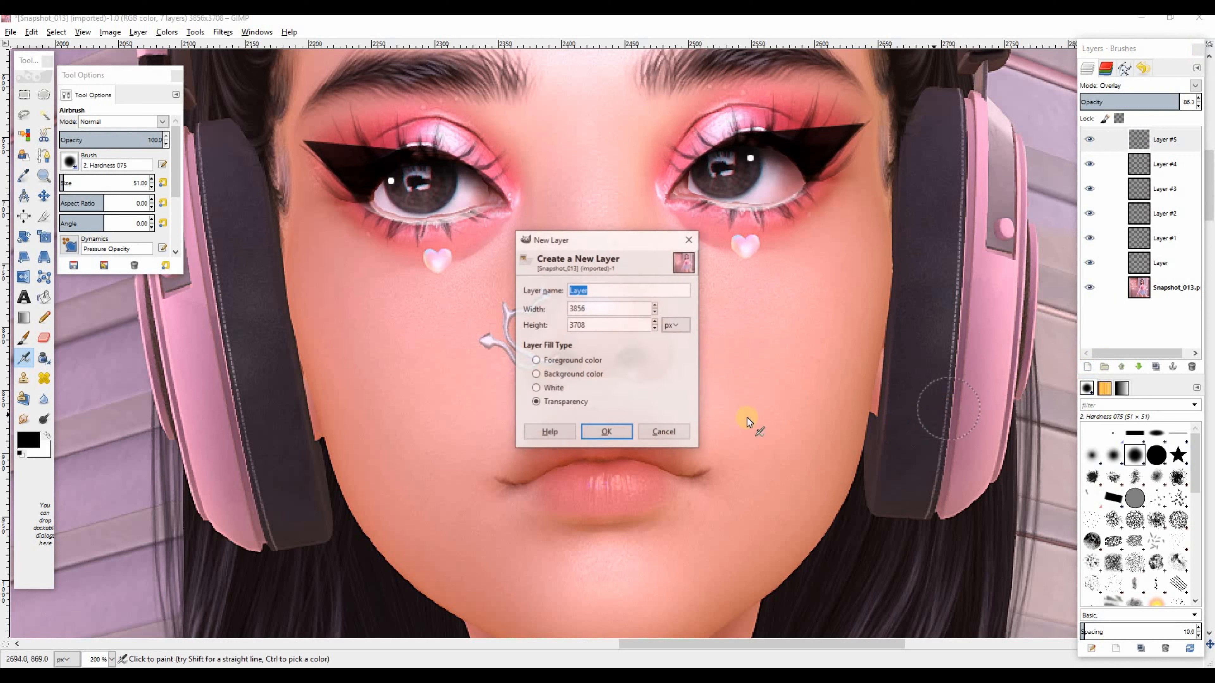
{"action": "left_click", "coordinate": [603, 434]}
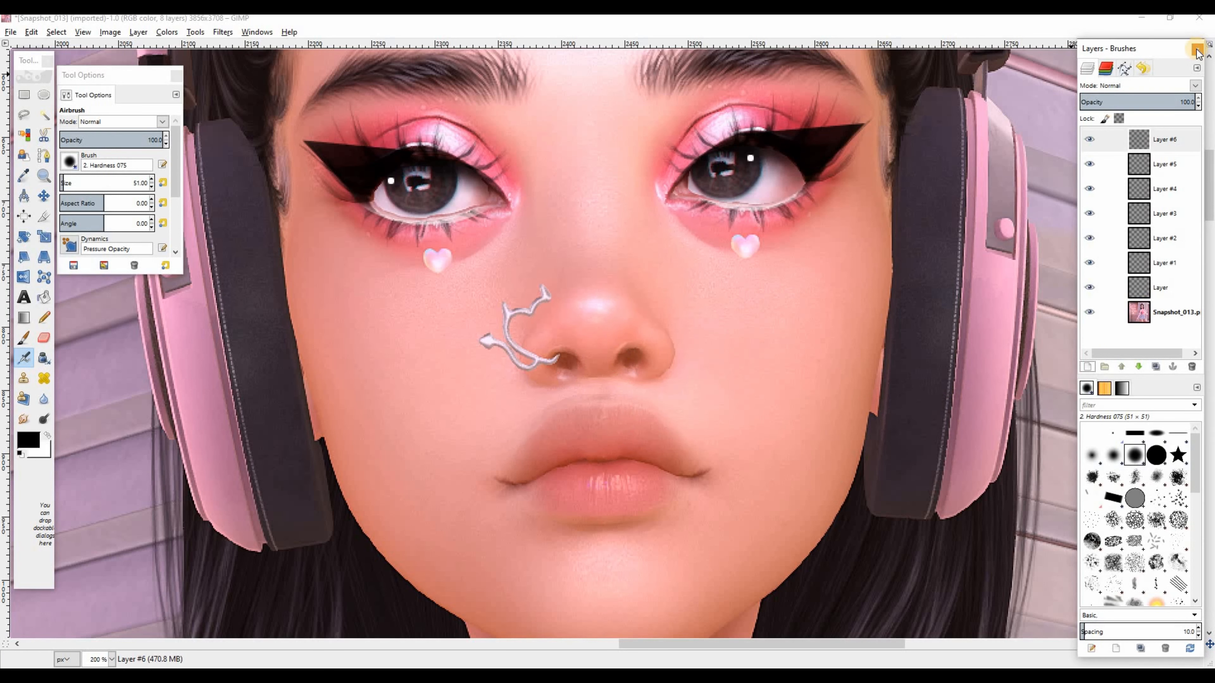
{"action": "left_click", "coordinate": [1193, 87]}
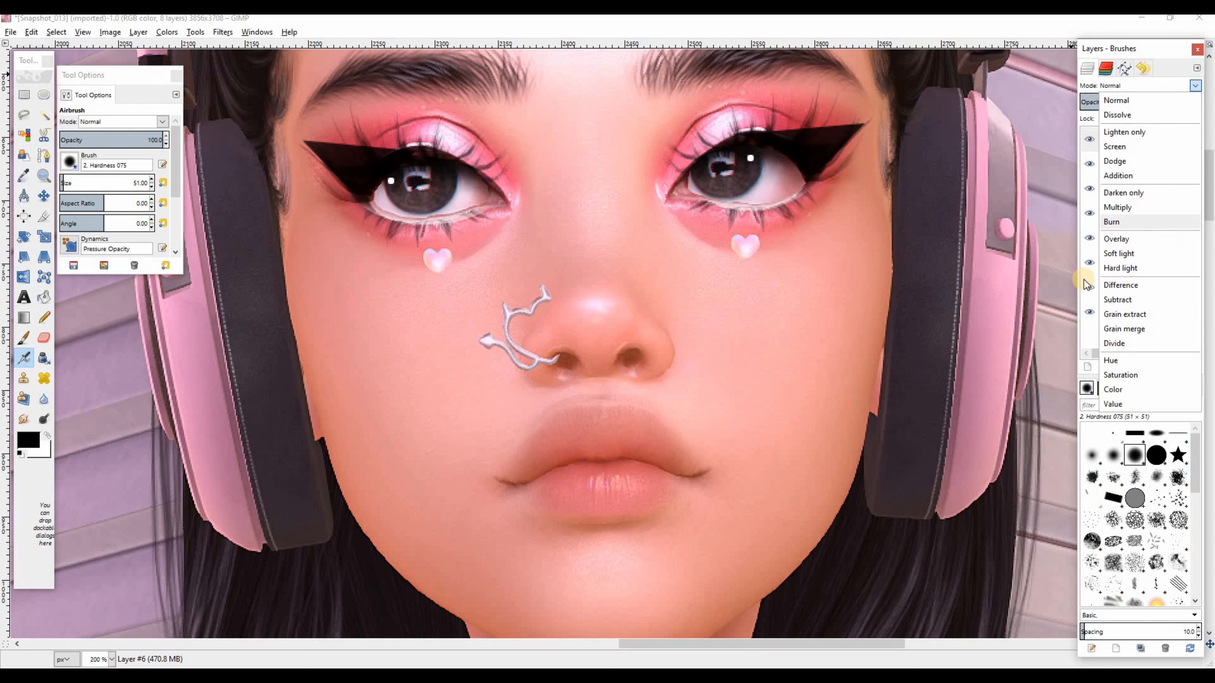
{"action": "left_click", "coordinate": [1119, 238]}
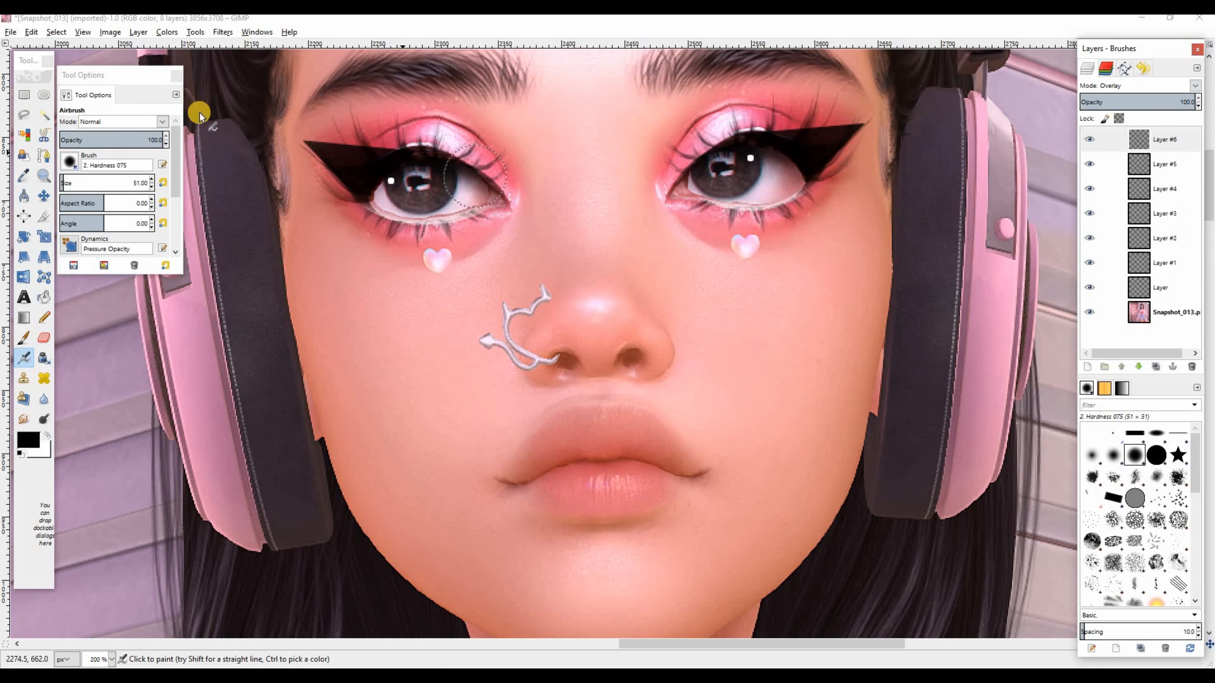
Airbrush black shading over the nose tip and sides with a size 40 brush at about 42.7 opacity
{"action": "left_click", "coordinate": [109, 138]}
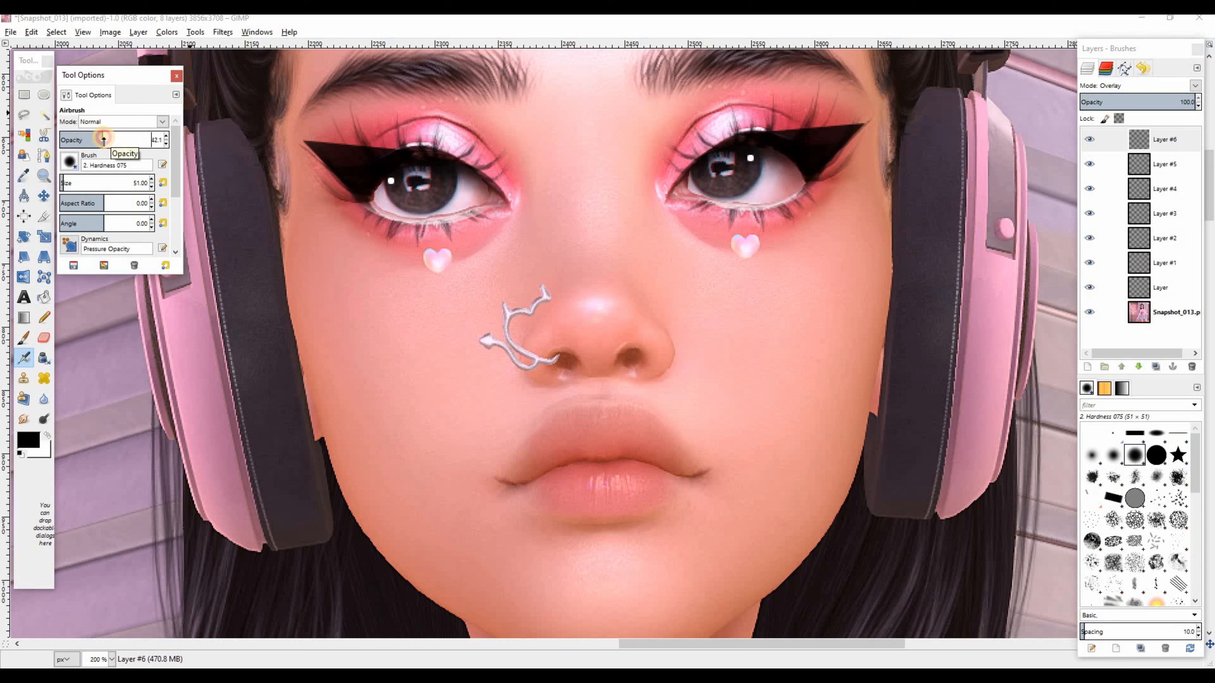
{"action": "left_click_drag", "start_coordinate": [103, 138], "coordinate": [104, 139]}
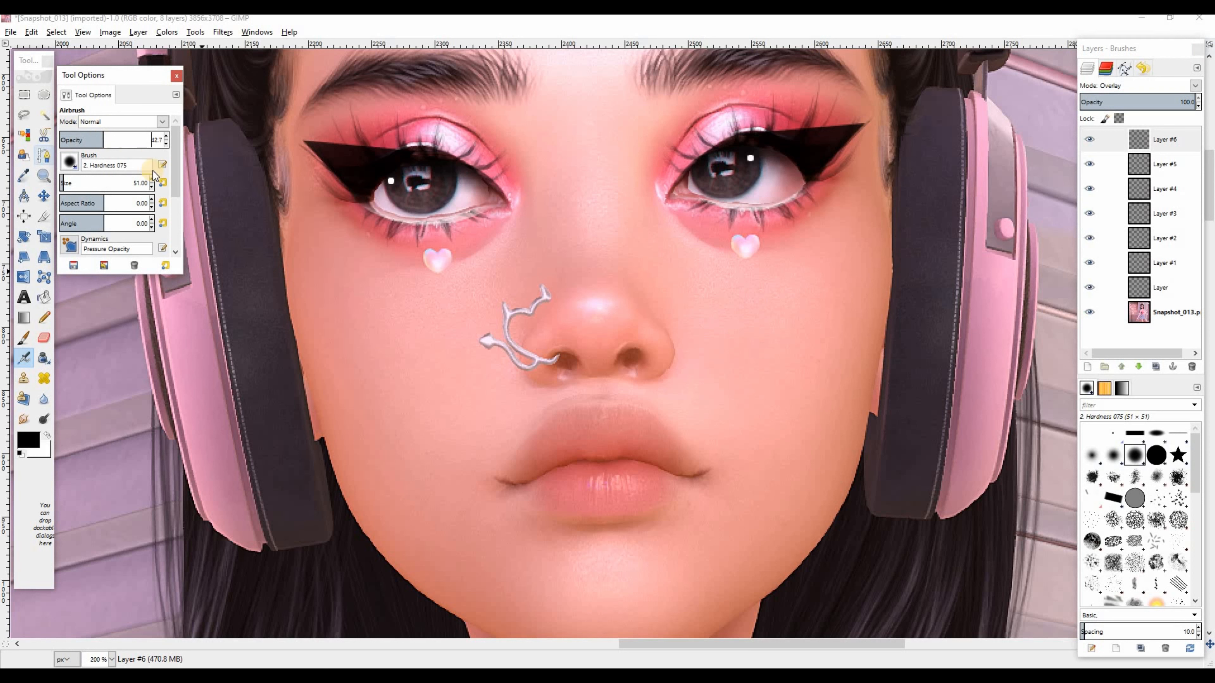
{"action": "left_click", "coordinate": [151, 188]}
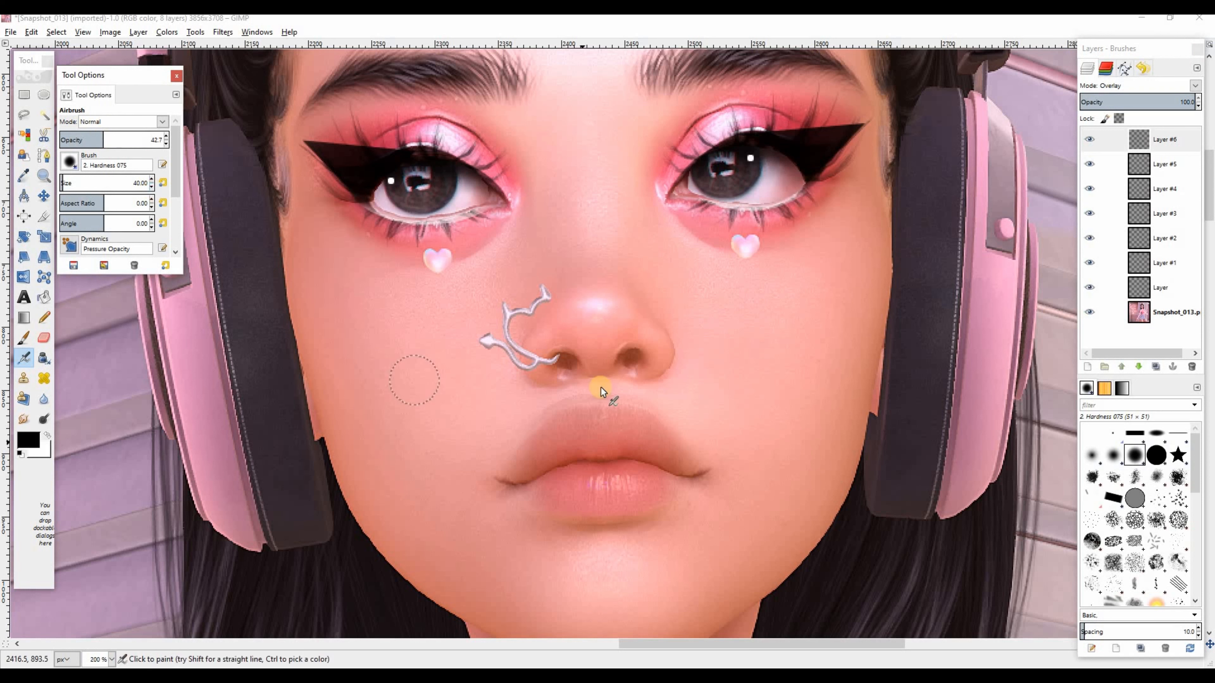
{"action": "mouse_move", "coordinate": [566, 322]}
{"action": "left_mouse_down"}
{"action": "mouse_move", "coordinate": [615, 345]}
{"action": "mouse_move", "coordinate": [579, 348]}
{"action": "mouse_move", "coordinate": [624, 341]}
{"action": "left_mouse_up"}
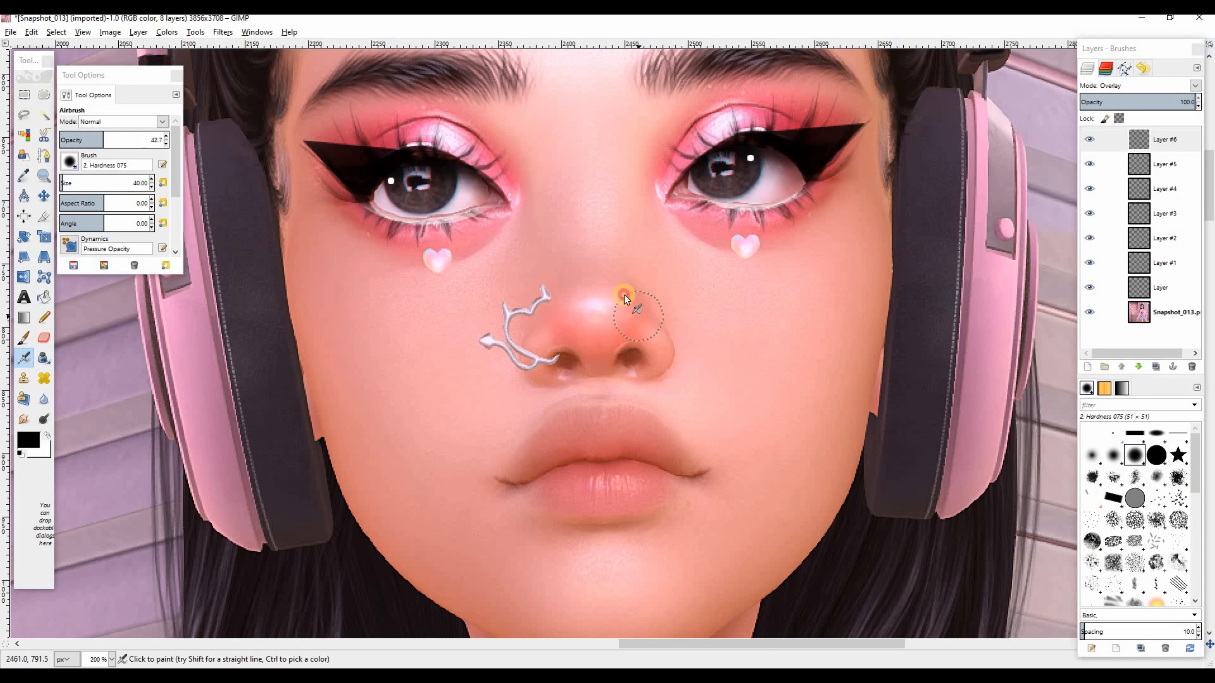
{"action": "mouse_move", "coordinate": [565, 312]}
{"action": "left_mouse_down"}
{"action": "mouse_move", "coordinate": [565, 429]}
{"action": "mouse_move", "coordinate": [658, 342]}
{"action": "mouse_move", "coordinate": [648, 330]}
{"action": "mouse_move", "coordinate": [654, 355]}
{"action": "mouse_move", "coordinate": [551, 367]}
{"action": "mouse_move", "coordinate": [531, 349]}
{"action": "mouse_move", "coordinate": [535, 367]}
{"action": "mouse_move", "coordinate": [600, 350]}
{"action": "mouse_move", "coordinate": [603, 362]}
{"action": "mouse_move", "coordinate": [641, 360]}
{"action": "mouse_move", "coordinate": [536, 363]}
{"action": "mouse_move", "coordinate": [672, 368]}
{"action": "mouse_move", "coordinate": [704, 304]}
{"action": "mouse_move", "coordinate": [663, 311]}
{"action": "mouse_move", "coordinate": [637, 284]}
{"action": "left_mouse_up"}
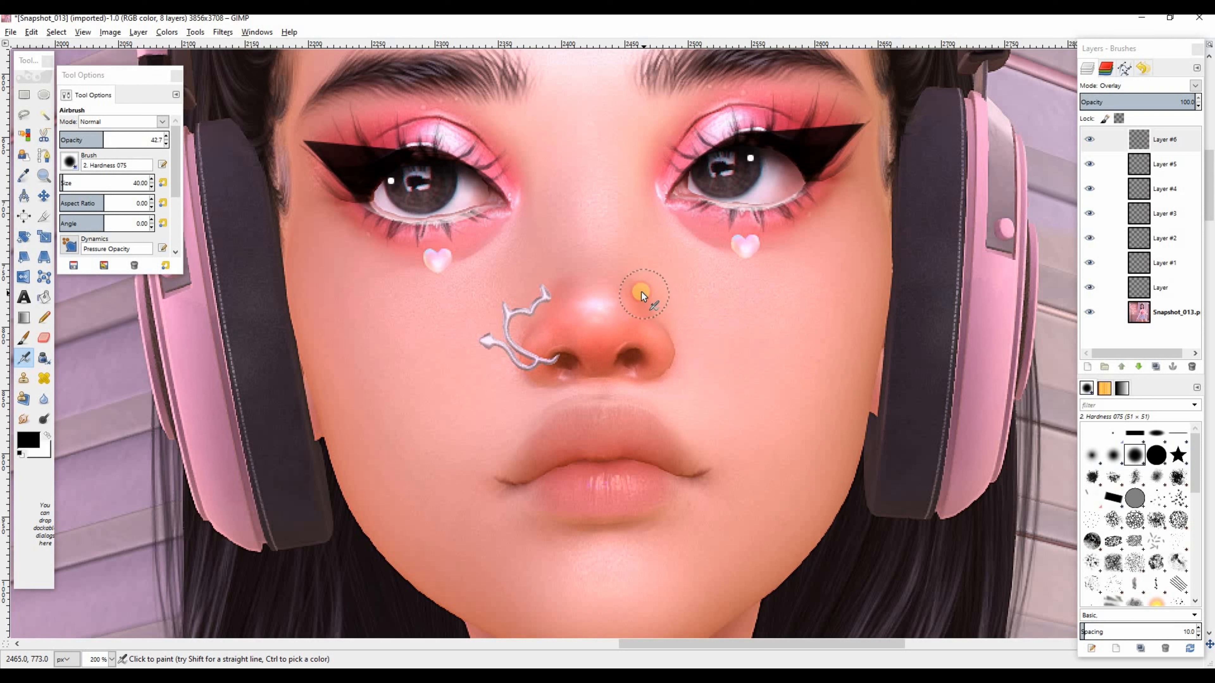
Soften the edges of the nose shading with the Blur tool at a rate of 100
{"action": "left_click", "coordinate": [50, 401]}
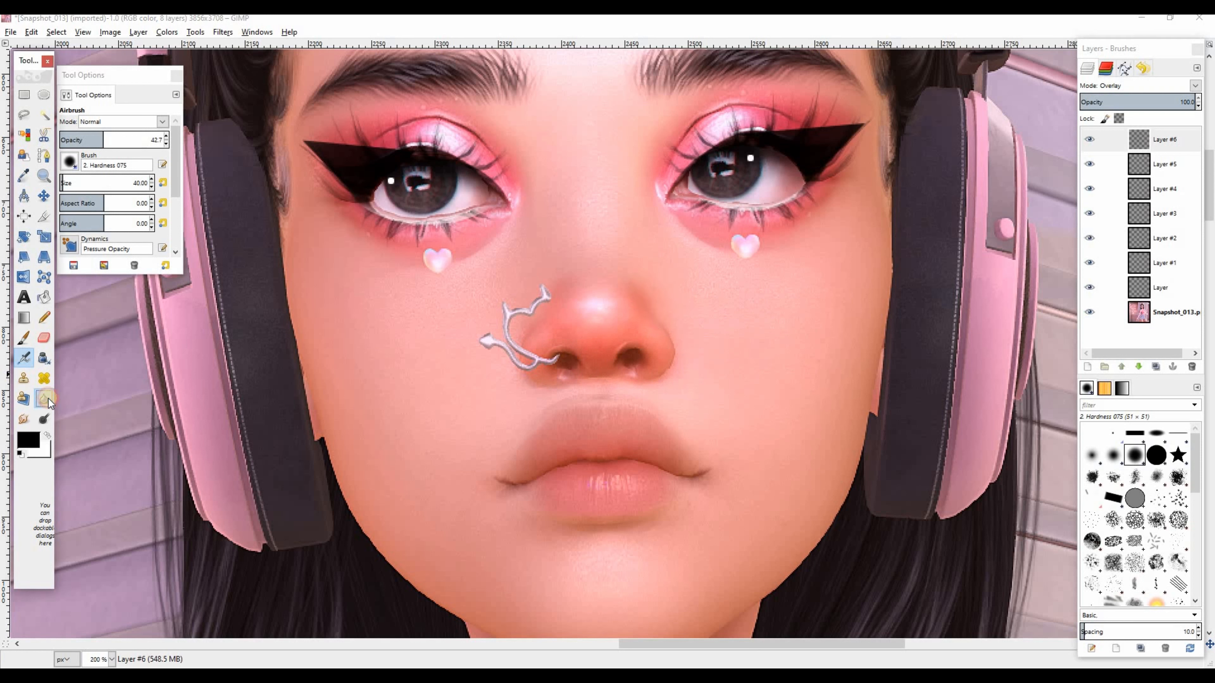
{"action": "left_click", "coordinate": [178, 237]}
{"action": "left_click", "coordinate": [177, 237]}
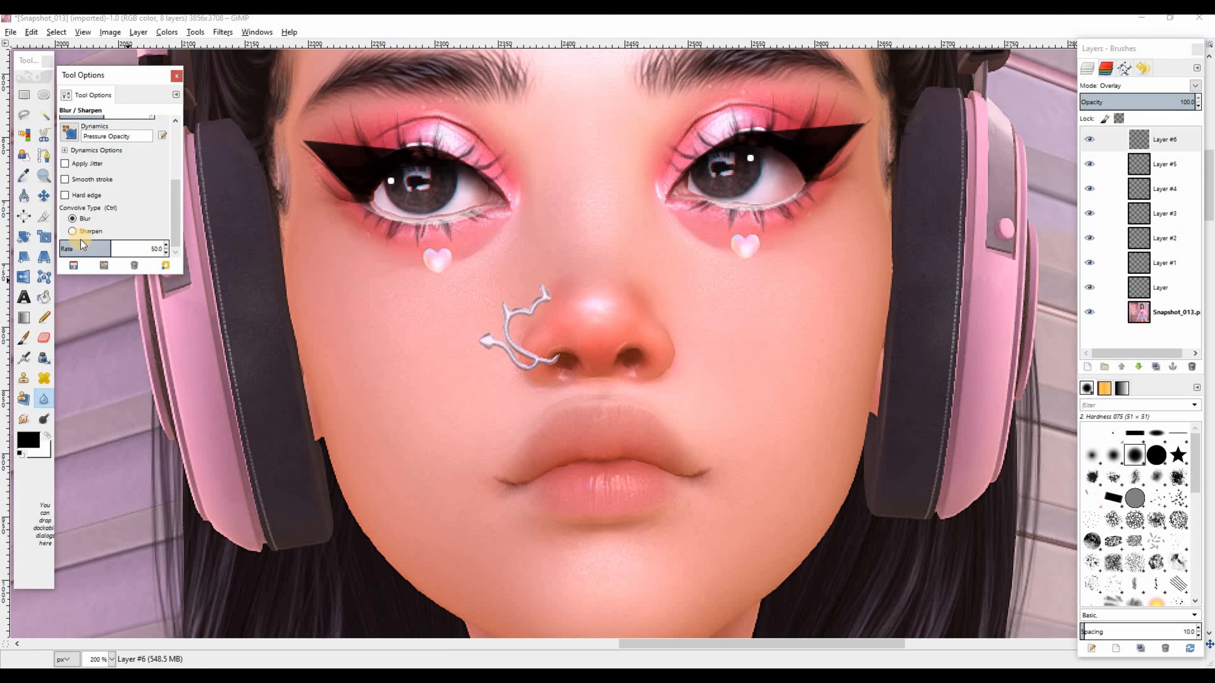
{"action": "left_click_drag", "start_coordinate": [100, 248], "coordinate": [173, 247]}
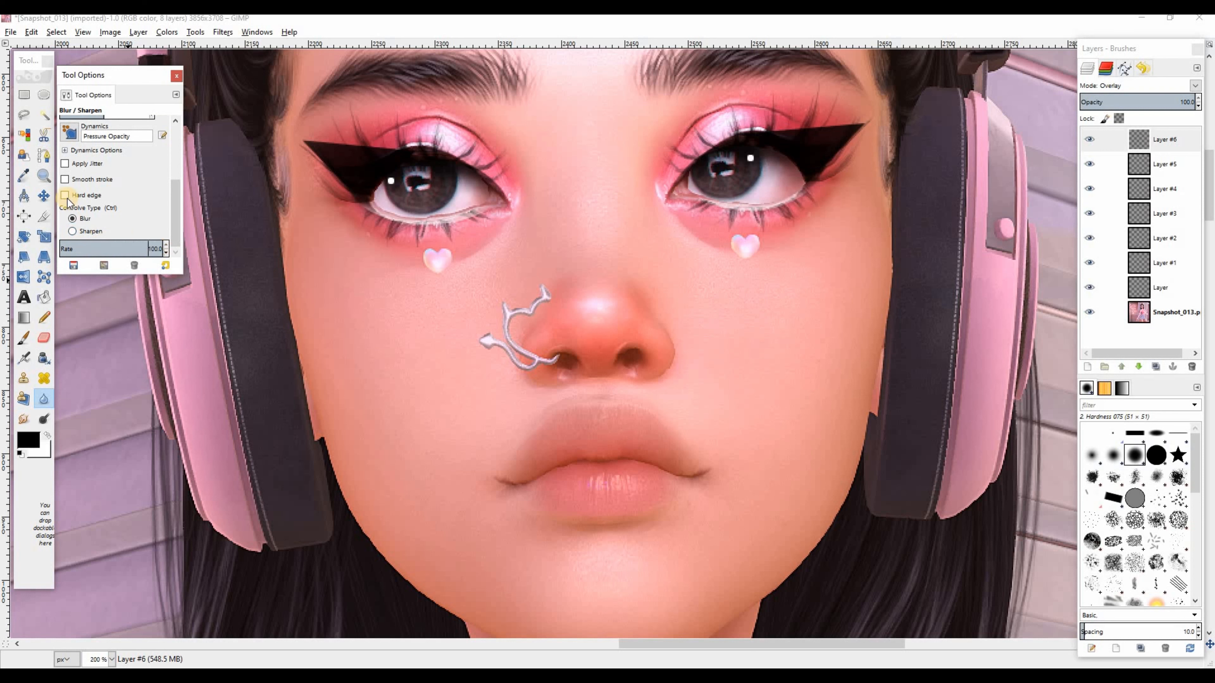
{"action": "scroll", "coordinate": [179, 216], "scroll_direction": "up", "scroll_amount": 5}
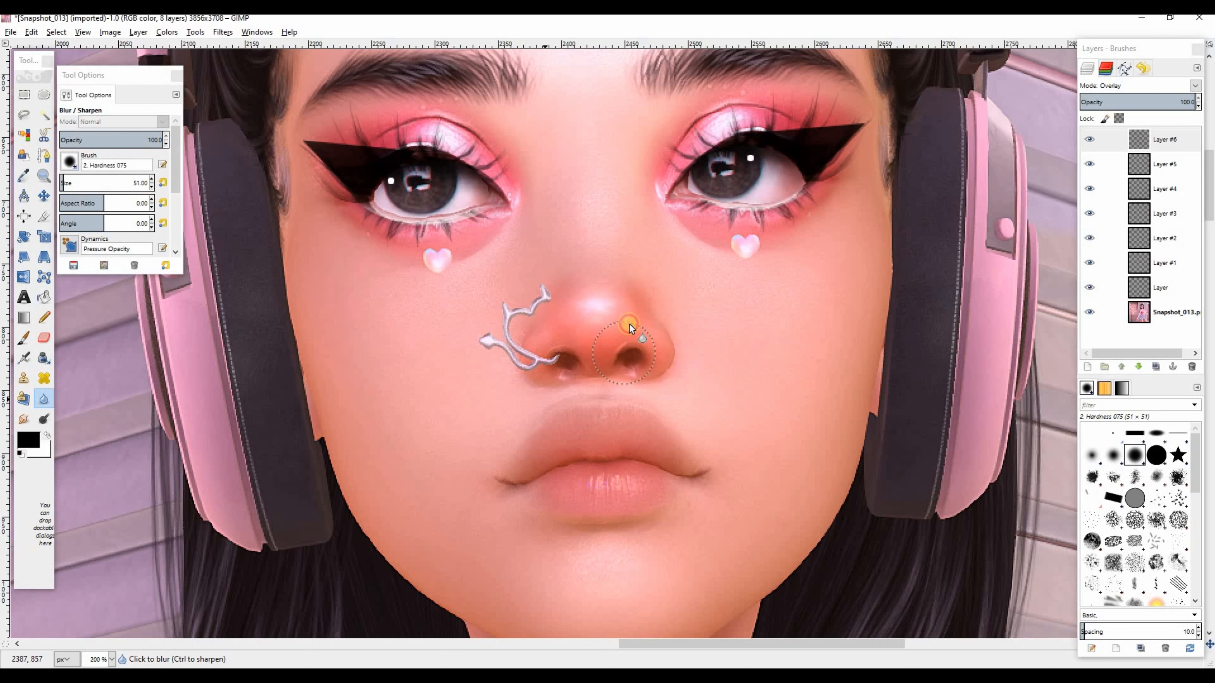
{"action": "mouse_move", "coordinate": [632, 290]}
{"action": "left_mouse_down"}
{"action": "mouse_move", "coordinate": [643, 344]}
{"action": "mouse_move", "coordinate": [668, 328]}
{"action": "mouse_move", "coordinate": [498, 337]}
{"action": "left_mouse_up"}
{"action": "mouse_move", "coordinate": [623, 281]}
{"action": "left_mouse_down"}
{"action": "mouse_move", "coordinate": [650, 351]}
{"action": "mouse_move", "coordinate": [558, 308]}
{"action": "left_mouse_up"}
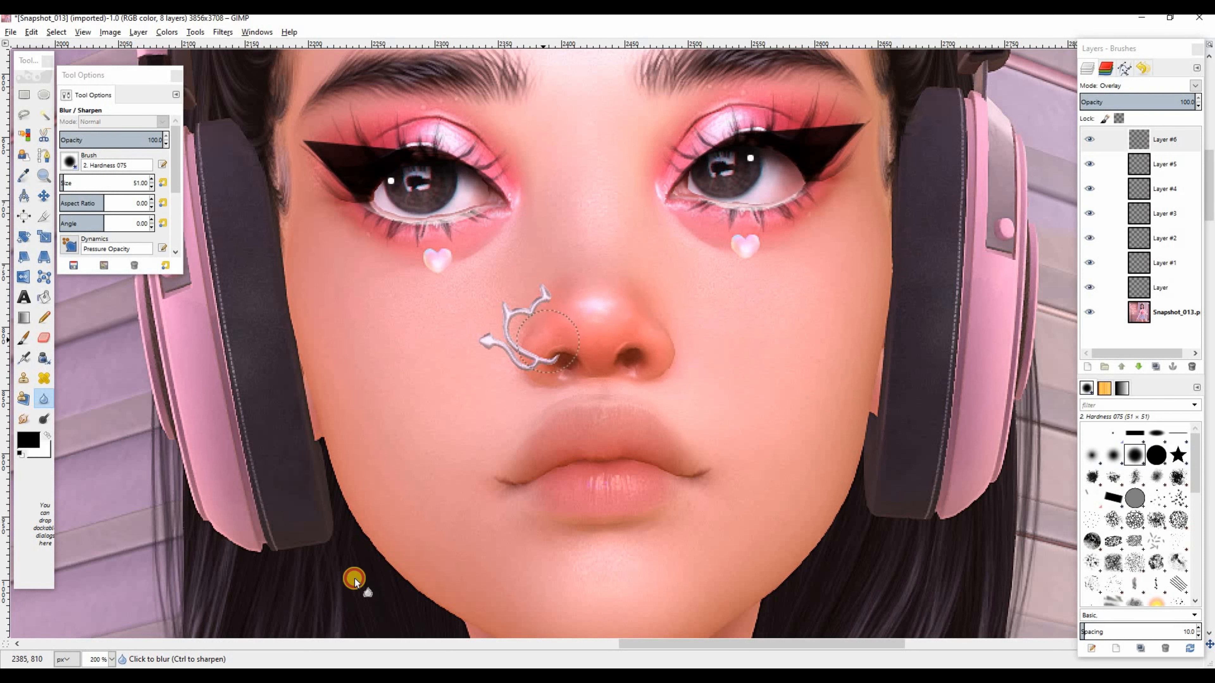
Compare the face with the nose shading layer hidden and shown at 100% zoom
{"action": "left_click", "coordinate": [112, 659]}
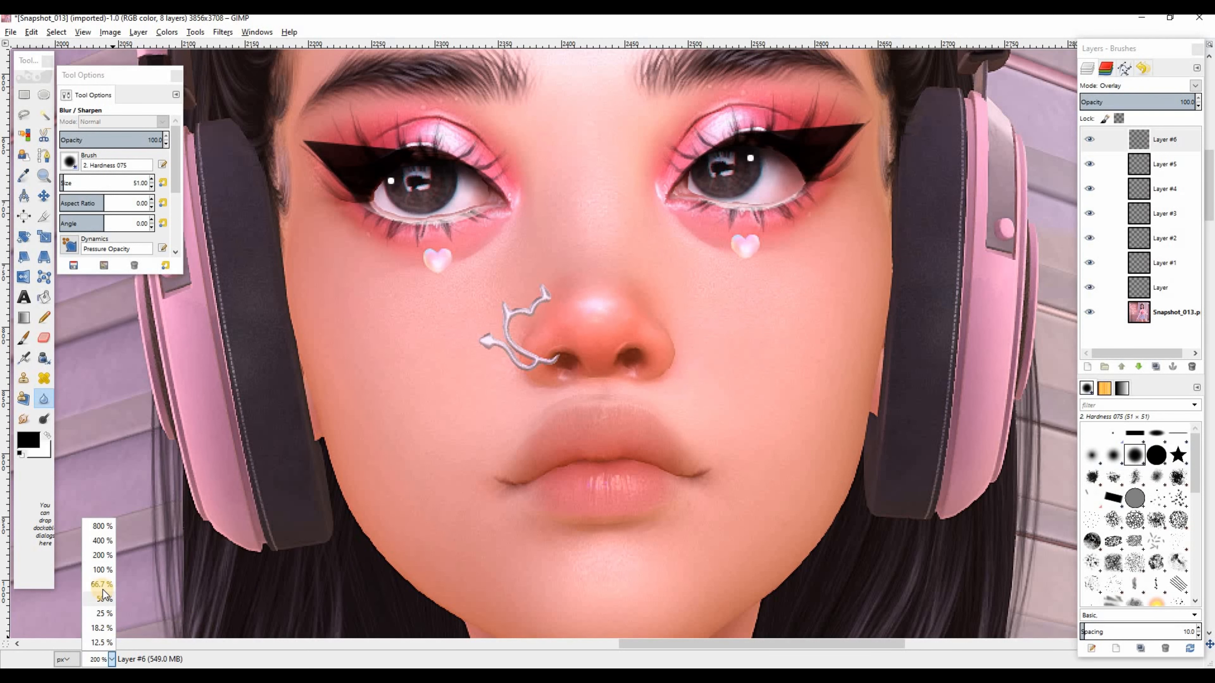
{"action": "left_click", "coordinate": [102, 569]}
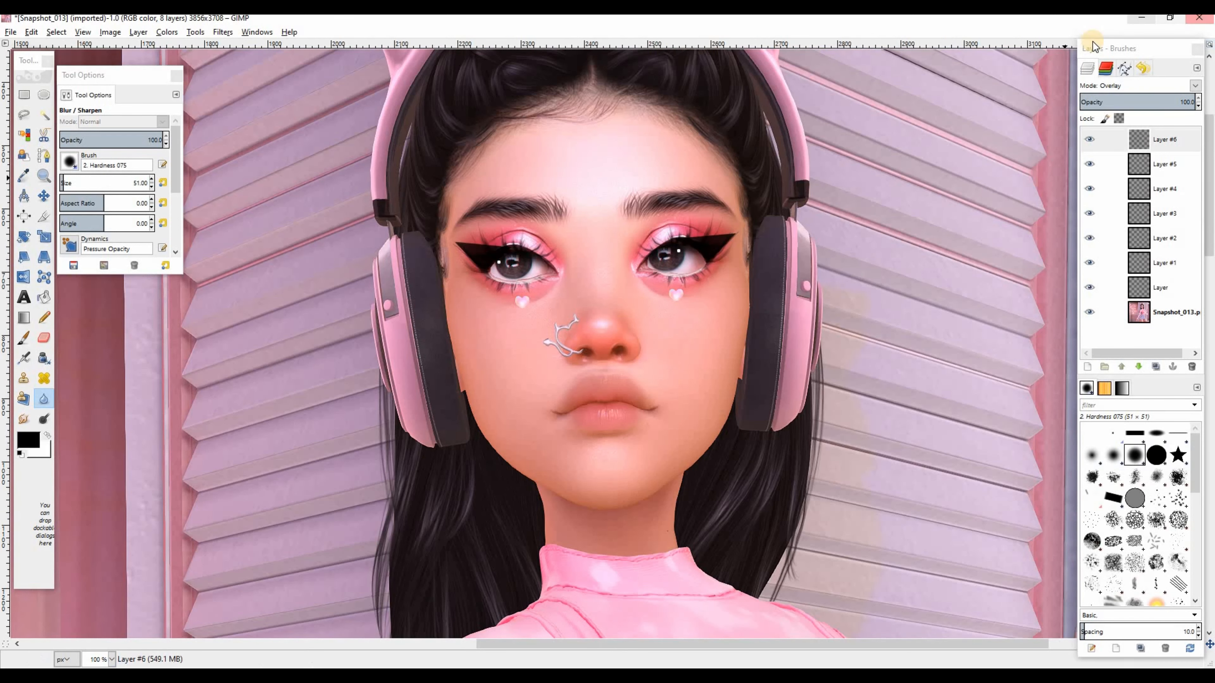
{"action": "left_click", "coordinate": [1088, 140]}
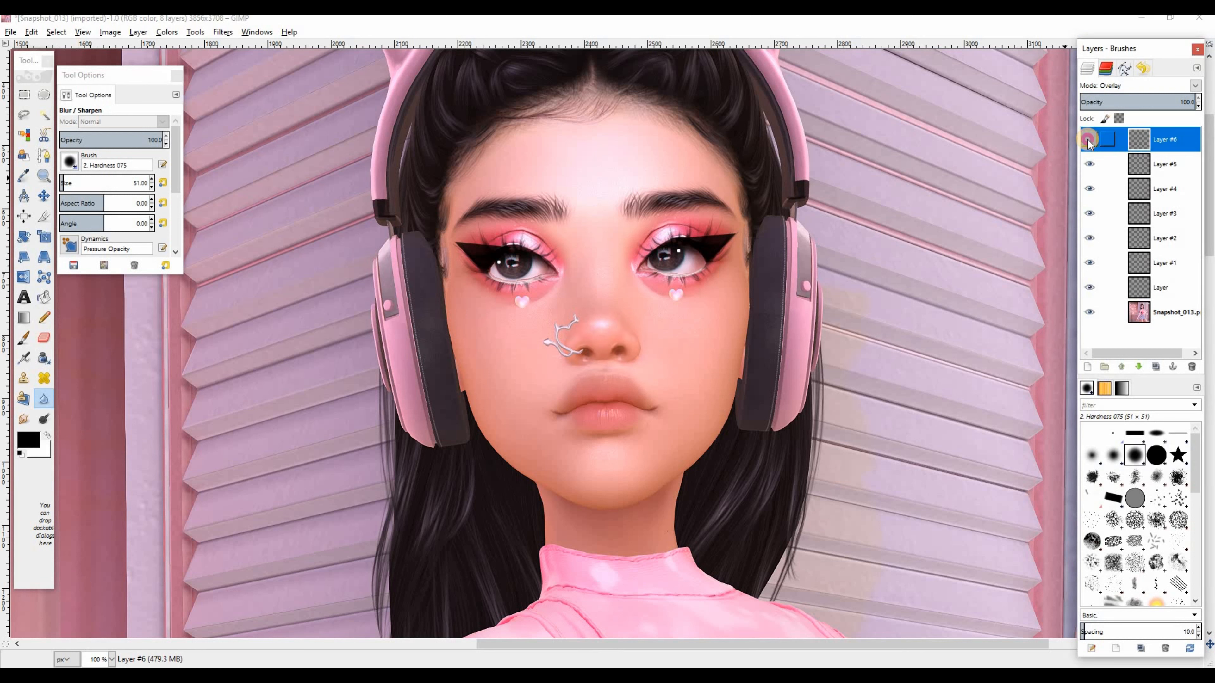
{"action": "left_click", "coordinate": [1088, 139]}
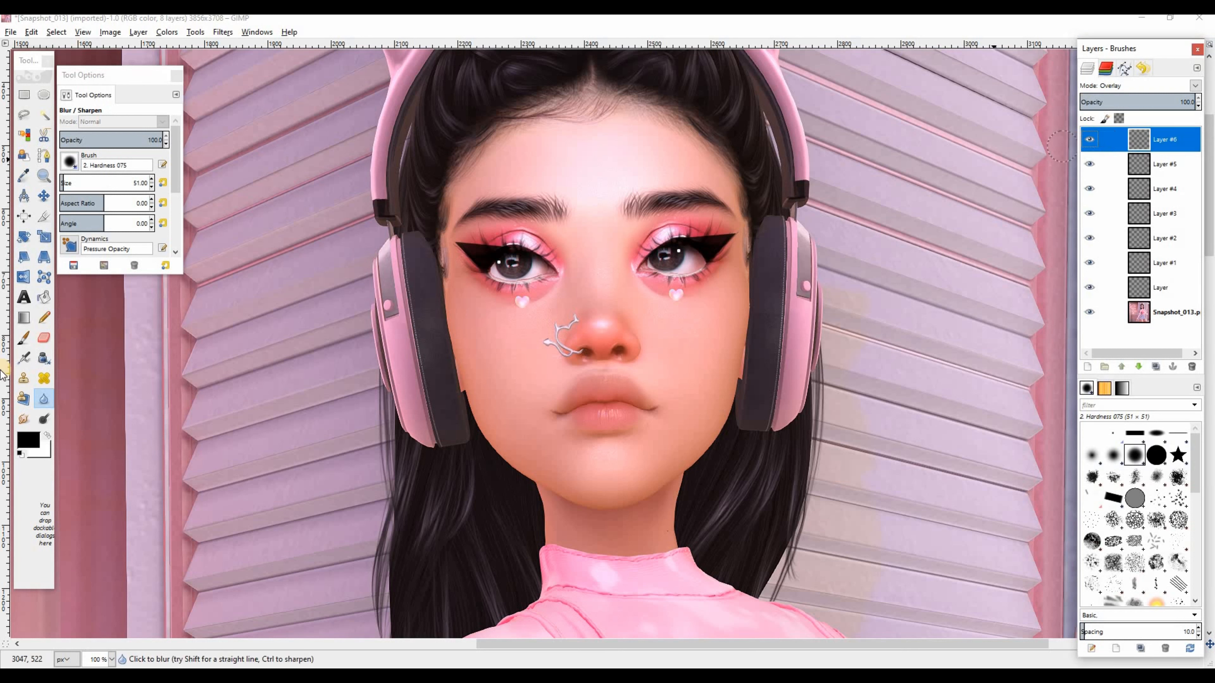
Erase some of the shading from the centre of the nose tip with the Eraser at size 51
{"action": "left_click", "coordinate": [94, 353]}
{"action": "key", "text": "shift+e"}
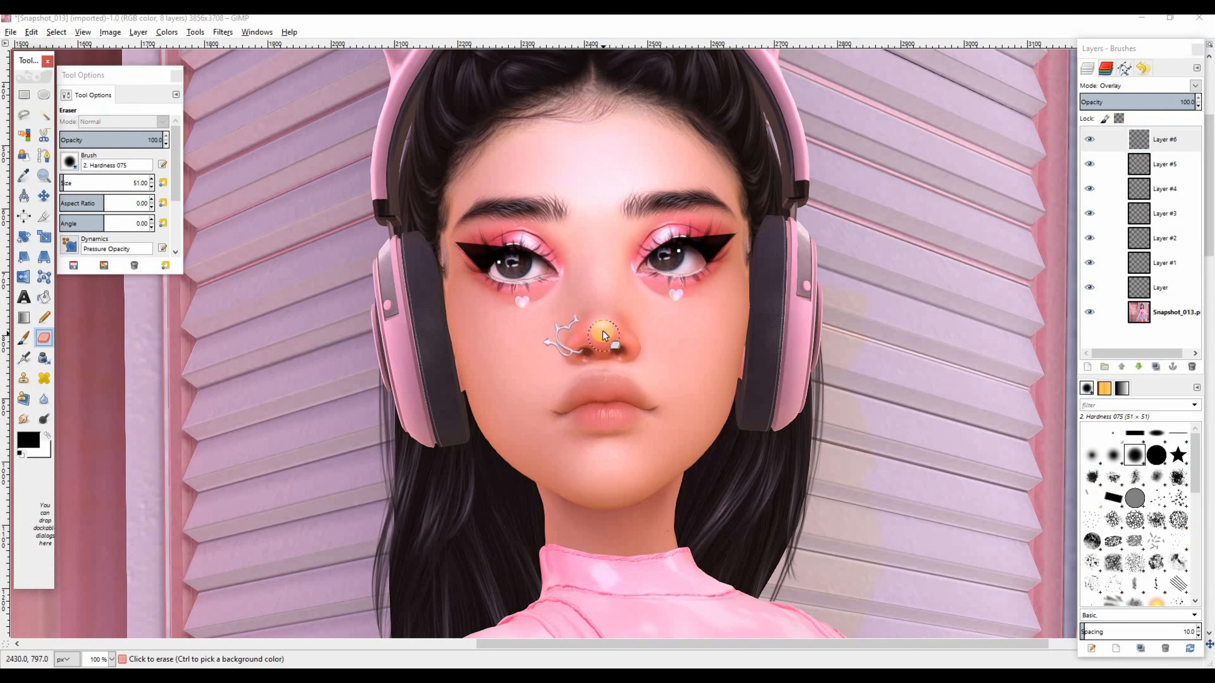
{"action": "left_click", "coordinate": [603, 331]}
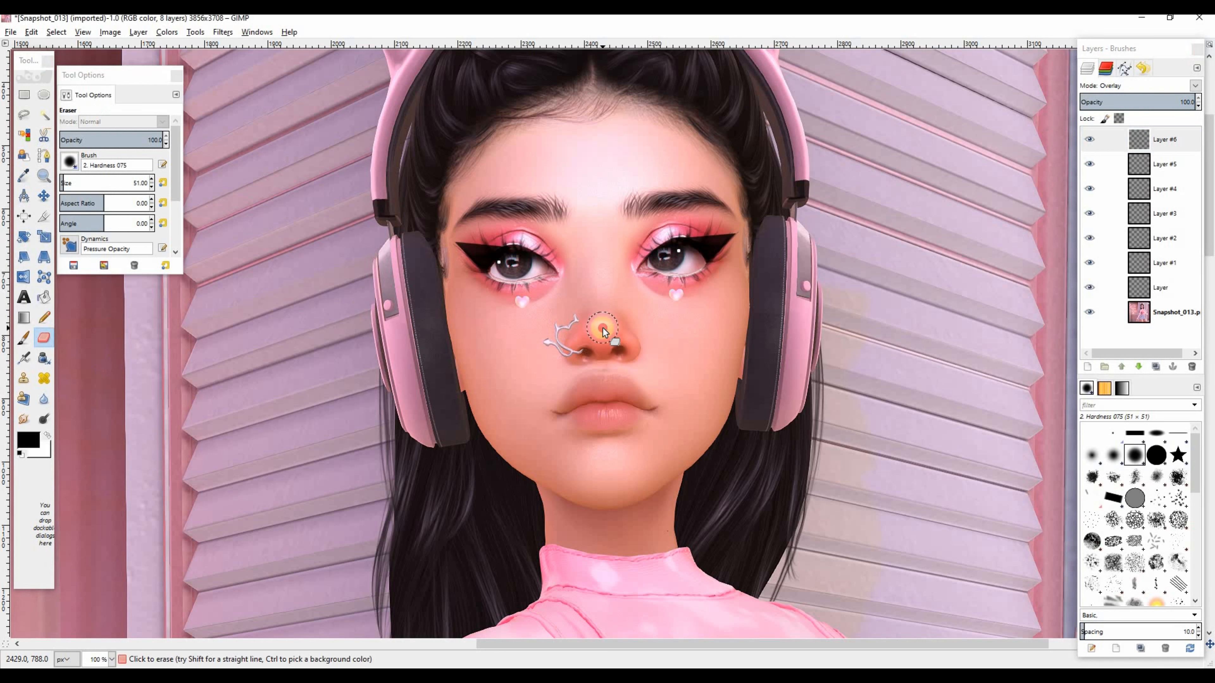
{"action": "left_click", "coordinate": [41, 437]}
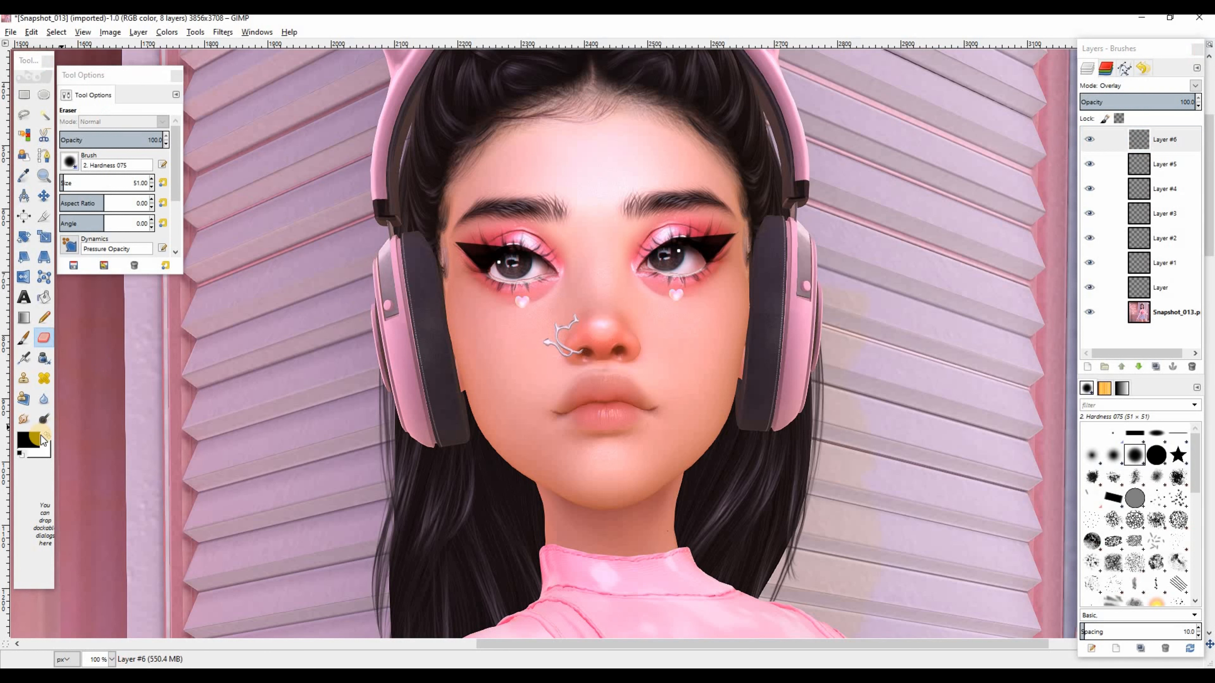
Blur the shading around the nose tip again and lower the nose shading layer's opacity to 58.8
{"action": "left_click", "coordinate": [44, 399]}
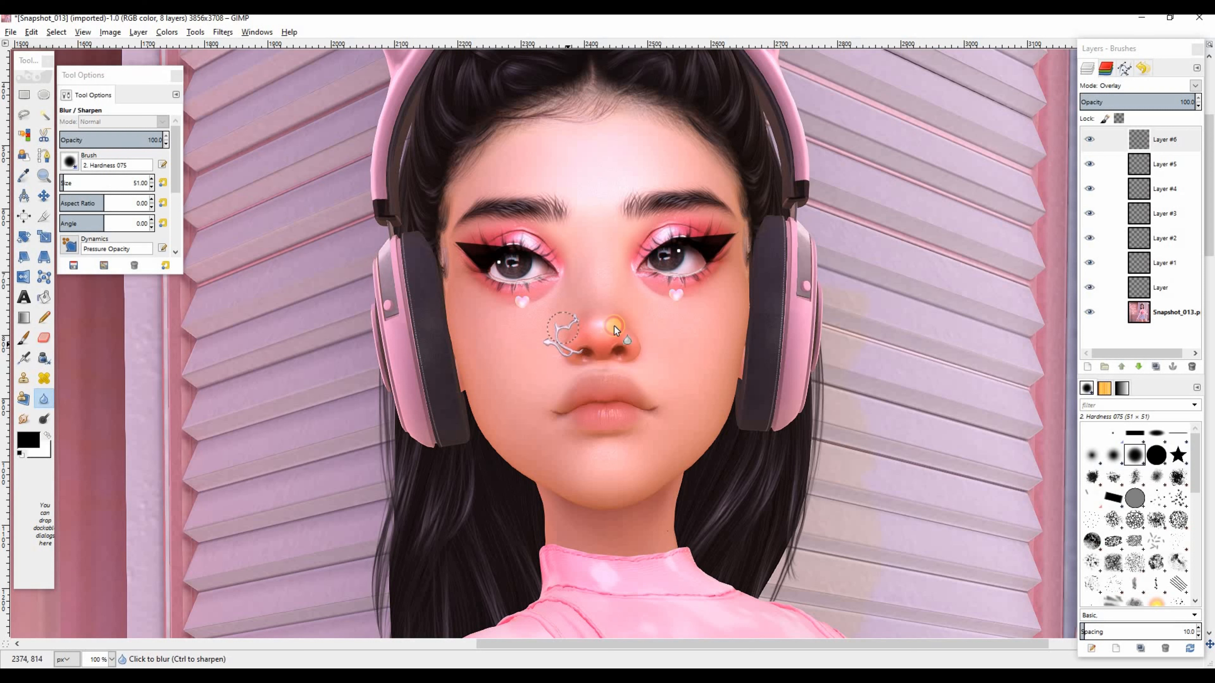
{"action": "left_click", "coordinate": [586, 293]}
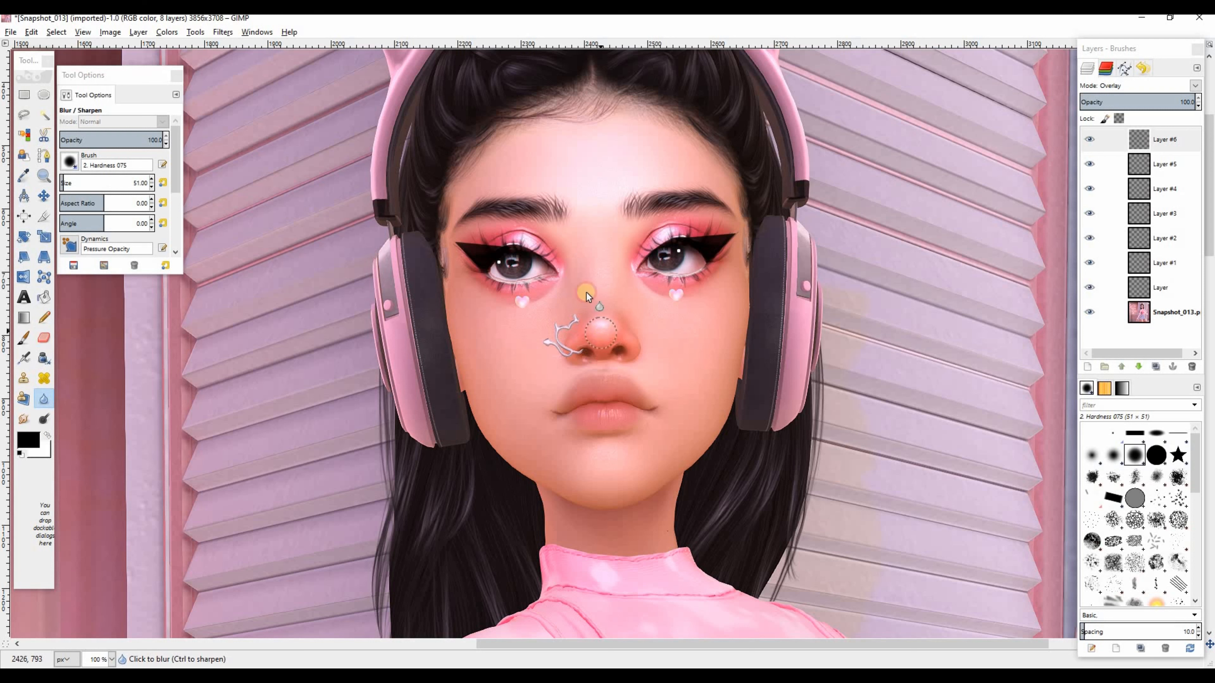
{"action": "left_click", "coordinate": [1090, 139]}
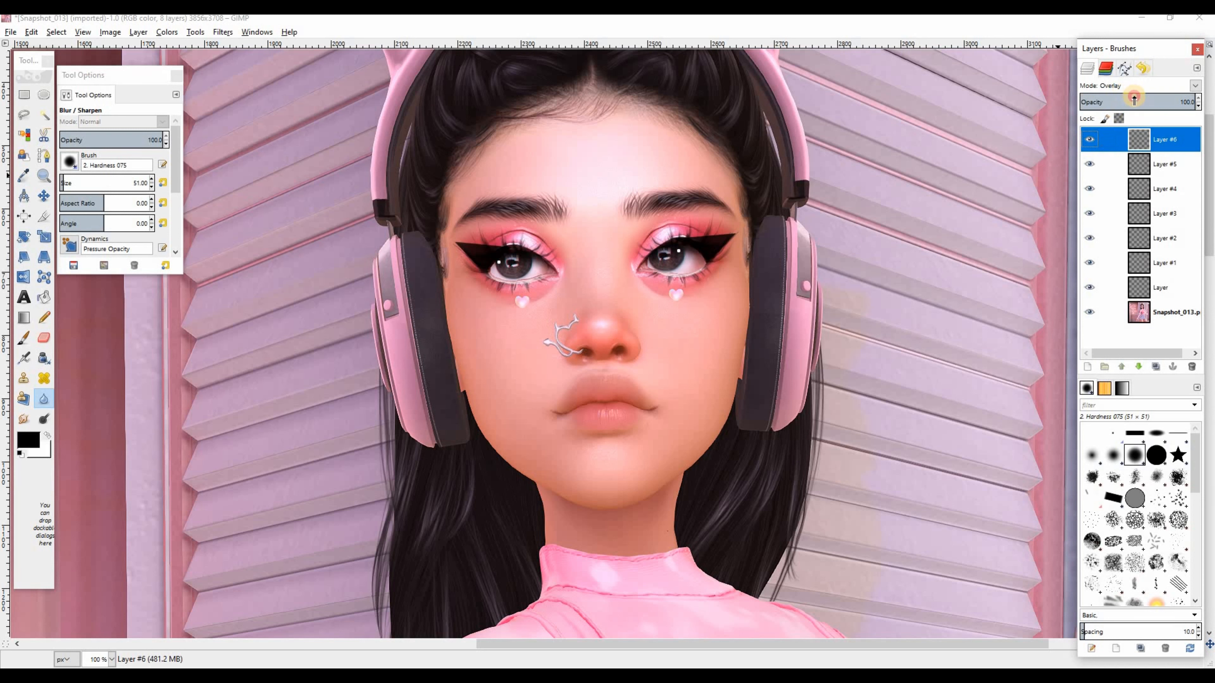
{"action": "left_click_drag", "start_coordinate": [1134, 98], "coordinate": [1147, 102]}
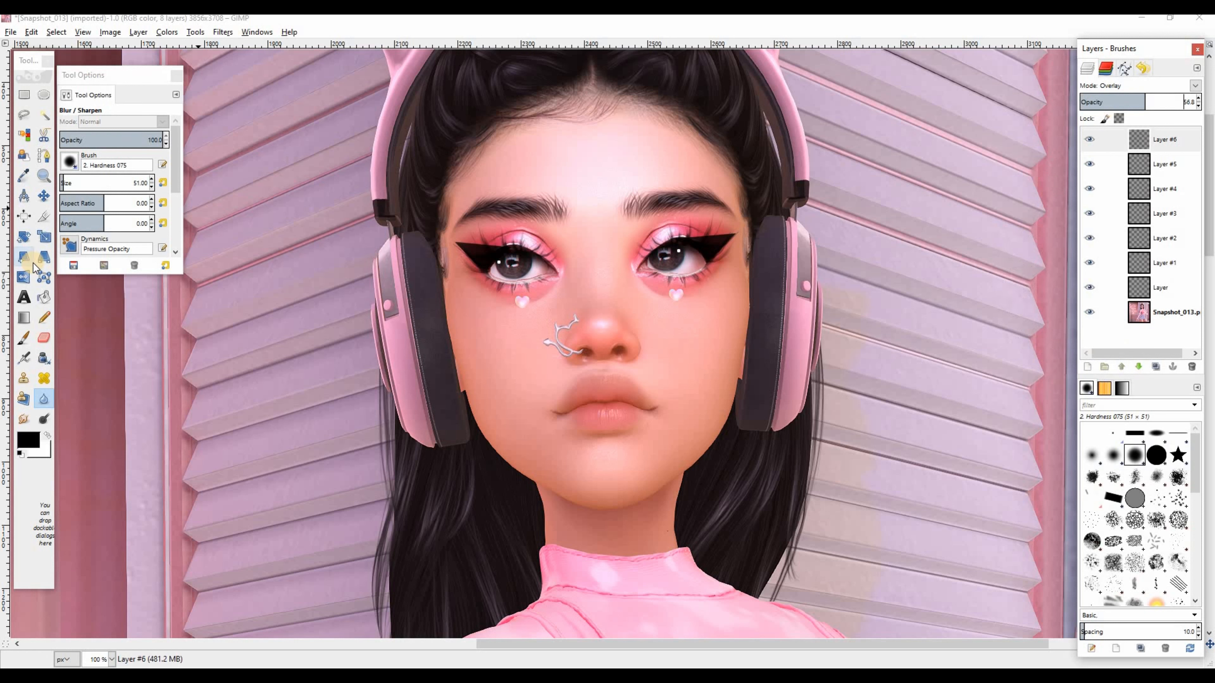
Airbrush black shading onto both cheeks with a size 192.30 brush at 32.3 opacity and compare with the layer hidden
{"action": "left_click", "coordinate": [23, 357]}
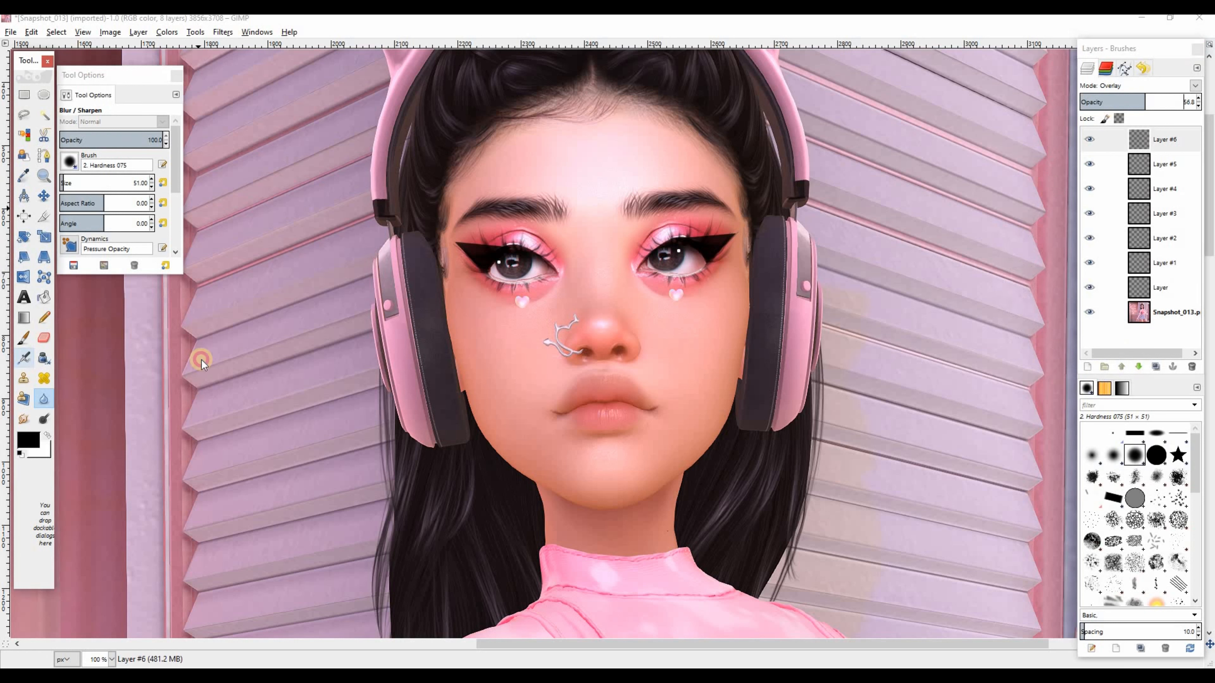
{"action": "left_click", "coordinate": [77, 182]}
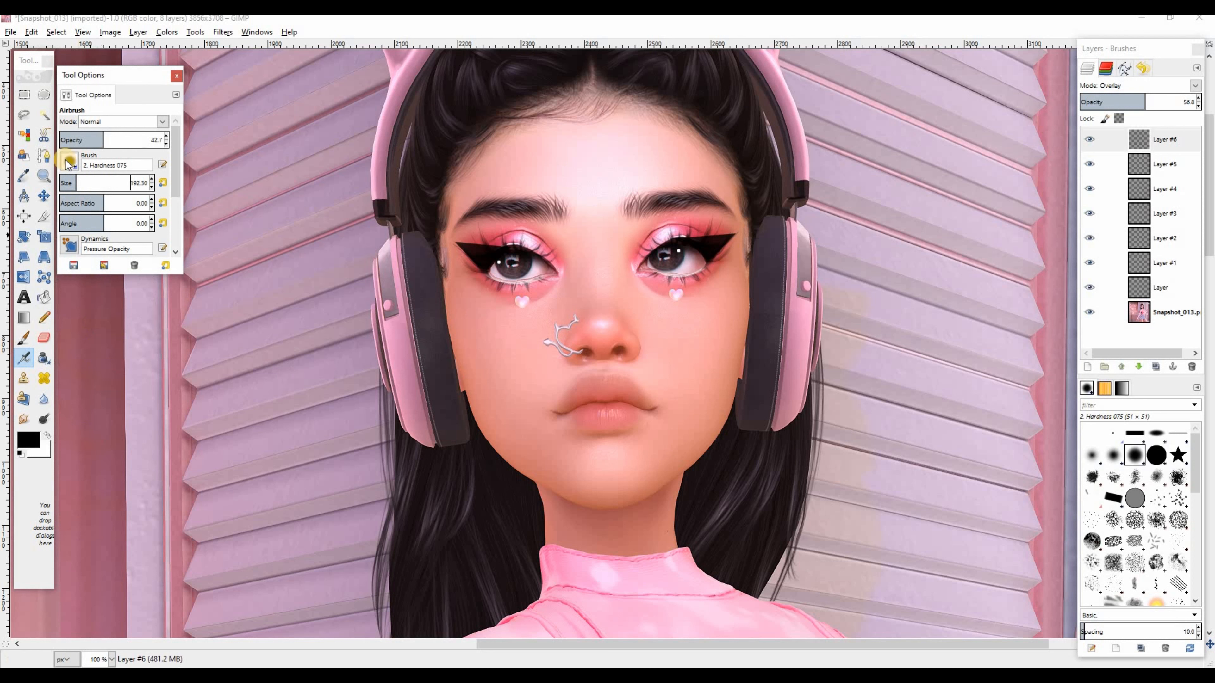
{"action": "left_click_drag", "start_coordinate": [96, 139], "coordinate": [95, 139]}
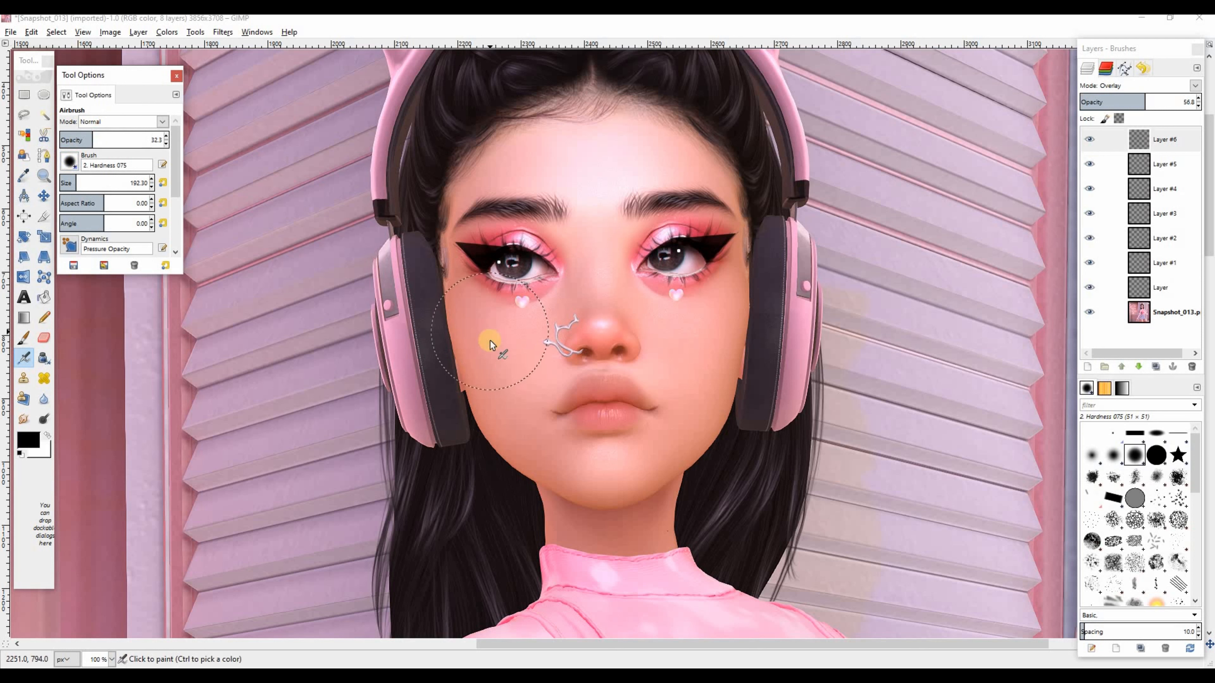
{"action": "mouse_move", "coordinate": [496, 354]}
{"action": "left_mouse_down"}
{"action": "mouse_move", "coordinate": [467, 344]}
{"action": "mouse_move", "coordinate": [505, 376]}
{"action": "left_mouse_up"}
{"action": "left_click_drag", "start_coordinate": [722, 329], "coordinate": [718, 331]}
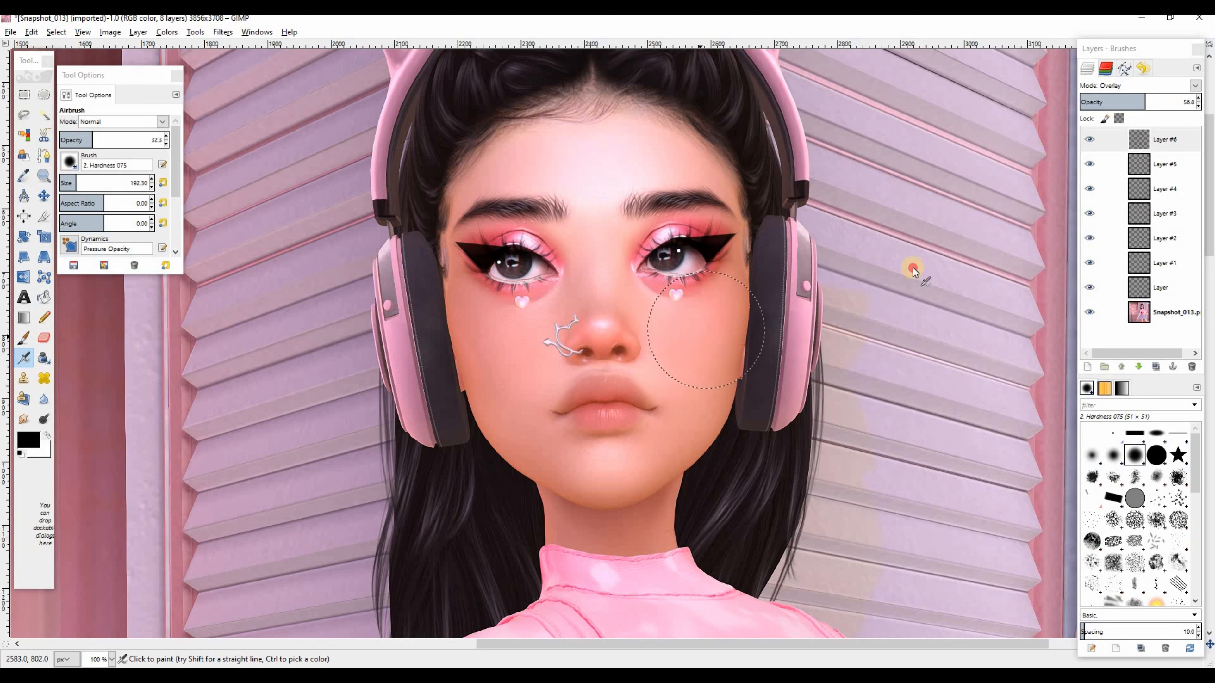
{"action": "left_click", "coordinate": [1091, 140]}
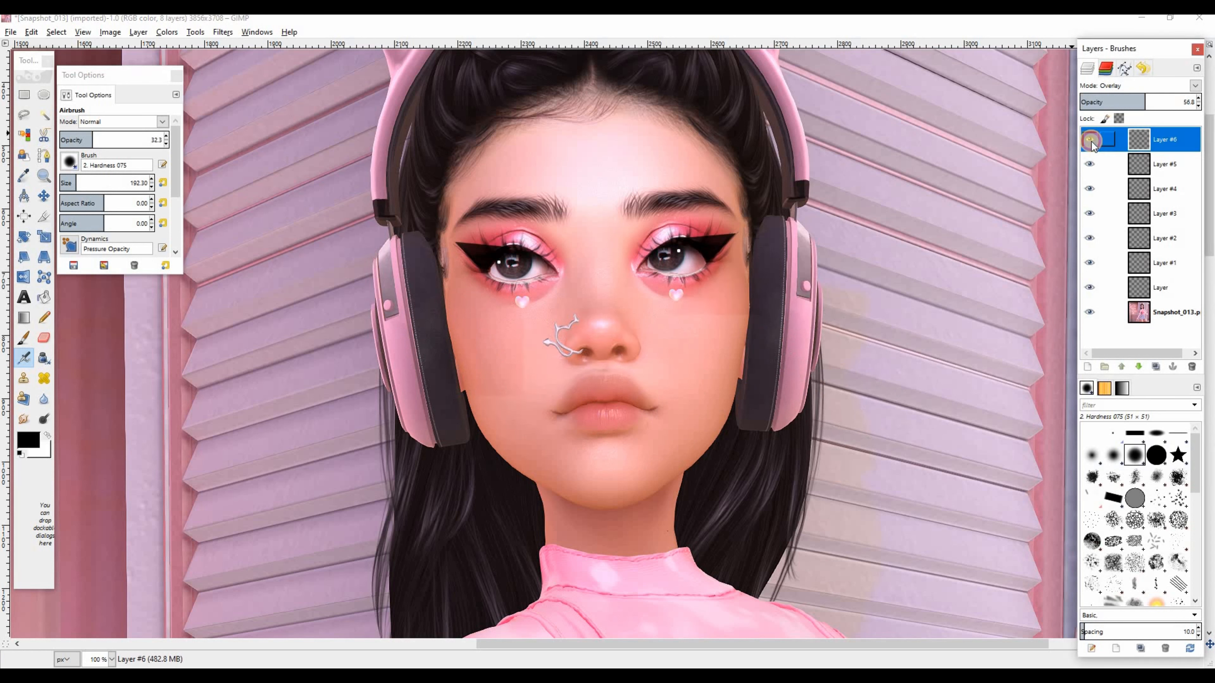
{"action": "left_click", "coordinate": [1091, 140]}
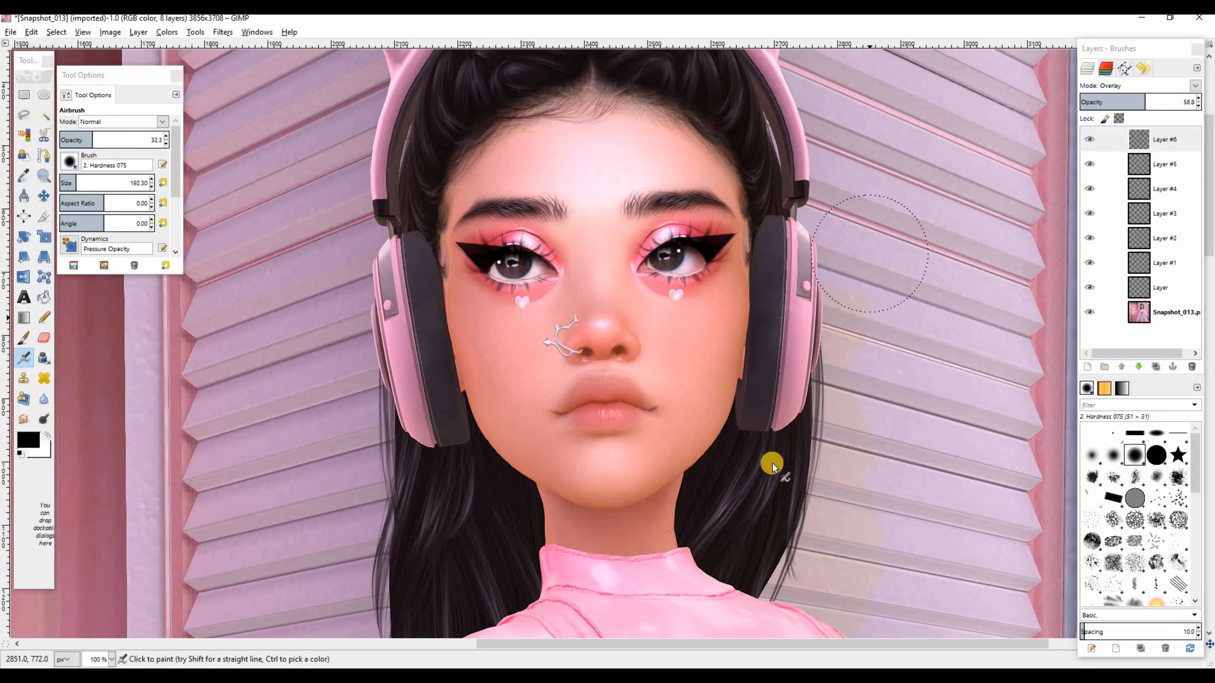
Soften the cheek shading with the Blur tool at size 192.30 and compare the face with the layer hidden and shown
{"action": "left_click", "coordinate": [43, 400]}
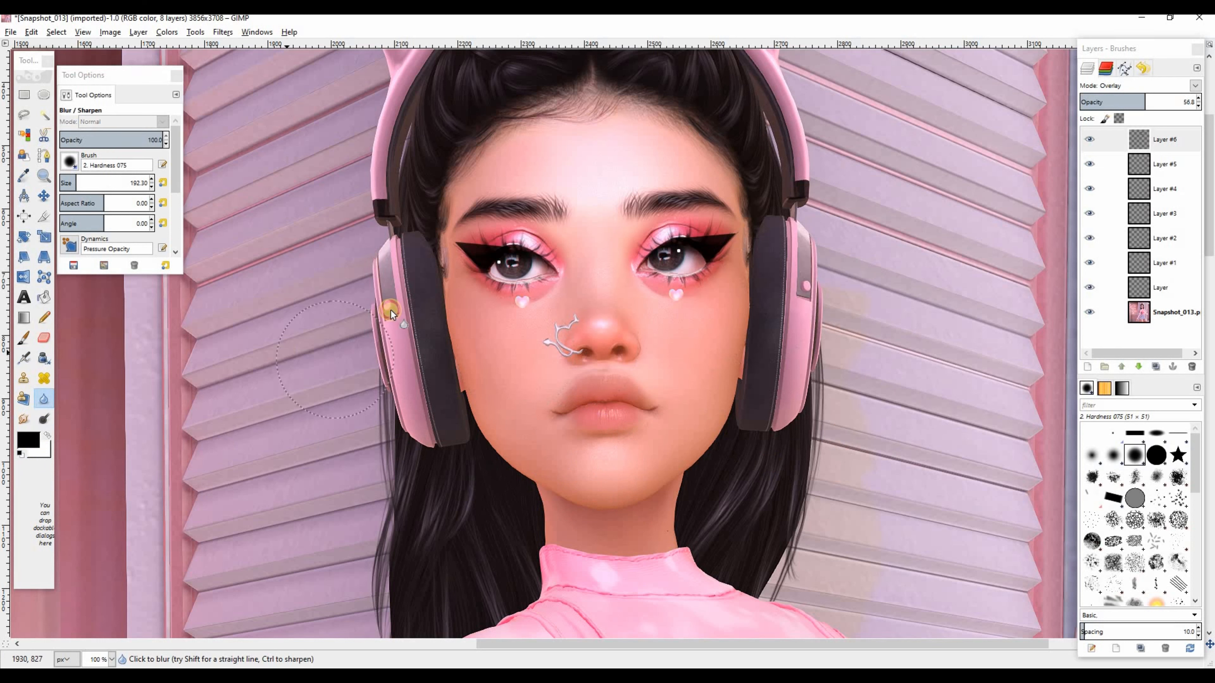
{"action": "left_click", "coordinate": [1091, 139]}
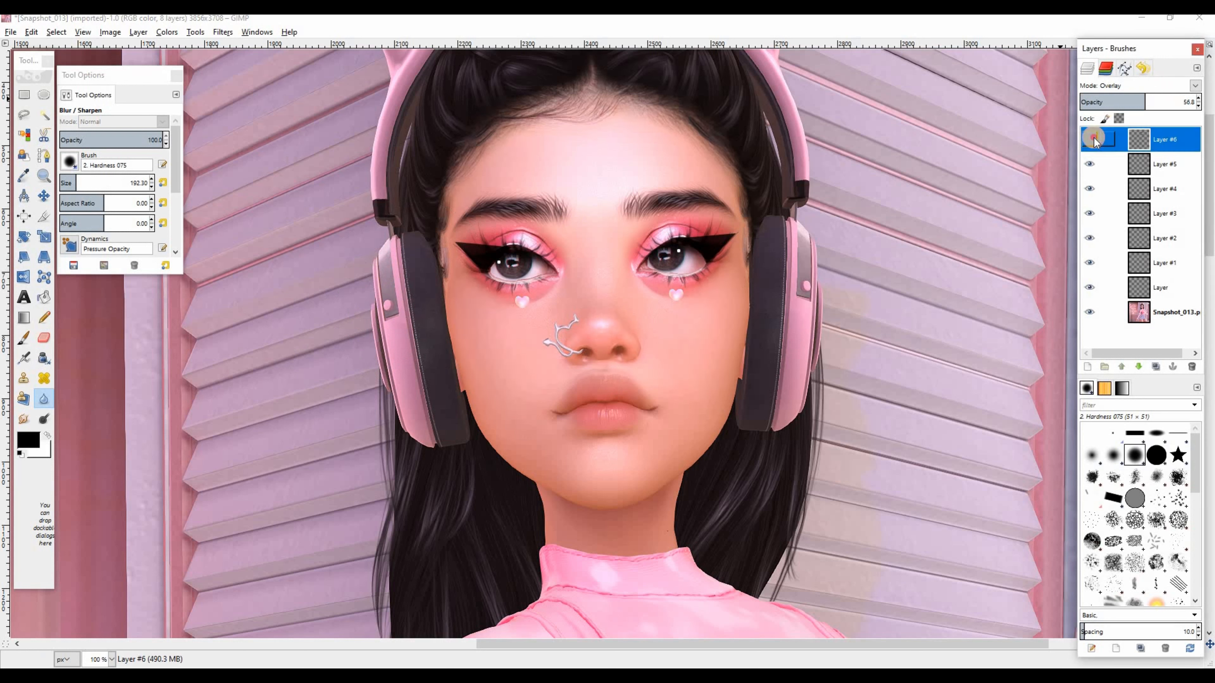
{"action": "left_click", "coordinate": [1091, 139]}
{"action": "left_click", "coordinate": [1090, 139]}
{"action": "left_click", "coordinate": [1090, 139]}
Erase the cheek shading that spills over the headphone ear cup with the Eraser at size 192.30
{"action": "left_click", "coordinate": [47, 341]}
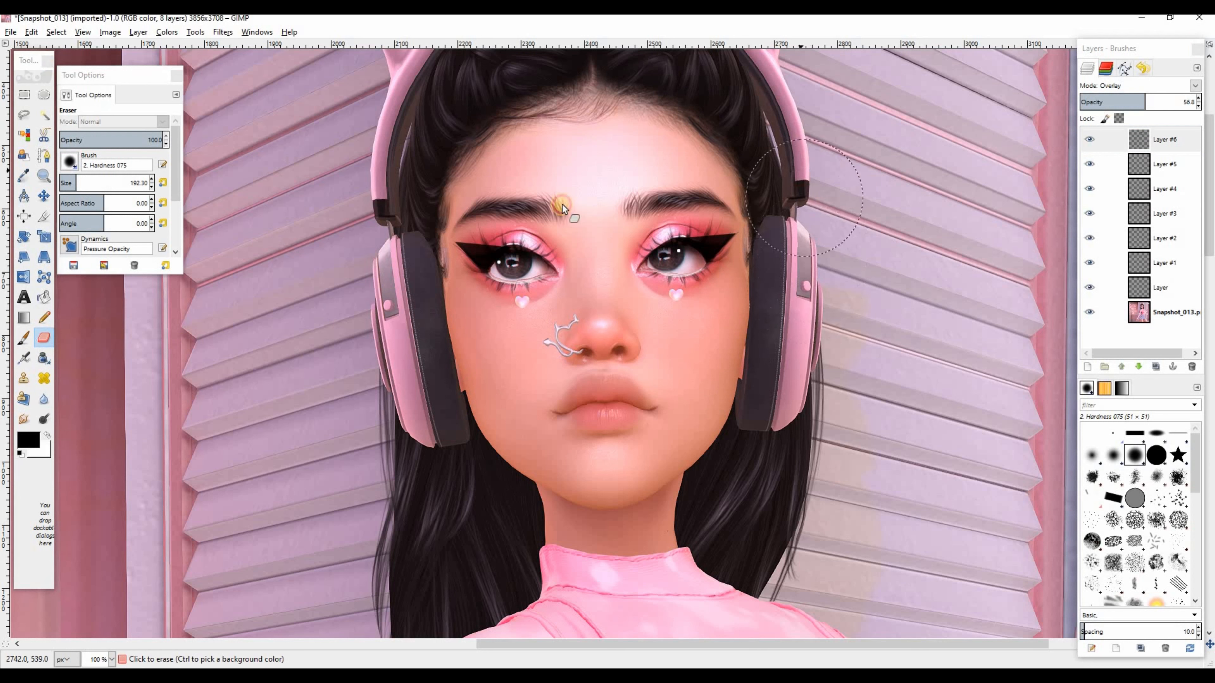
{"action": "left_click", "coordinate": [1098, 143]}
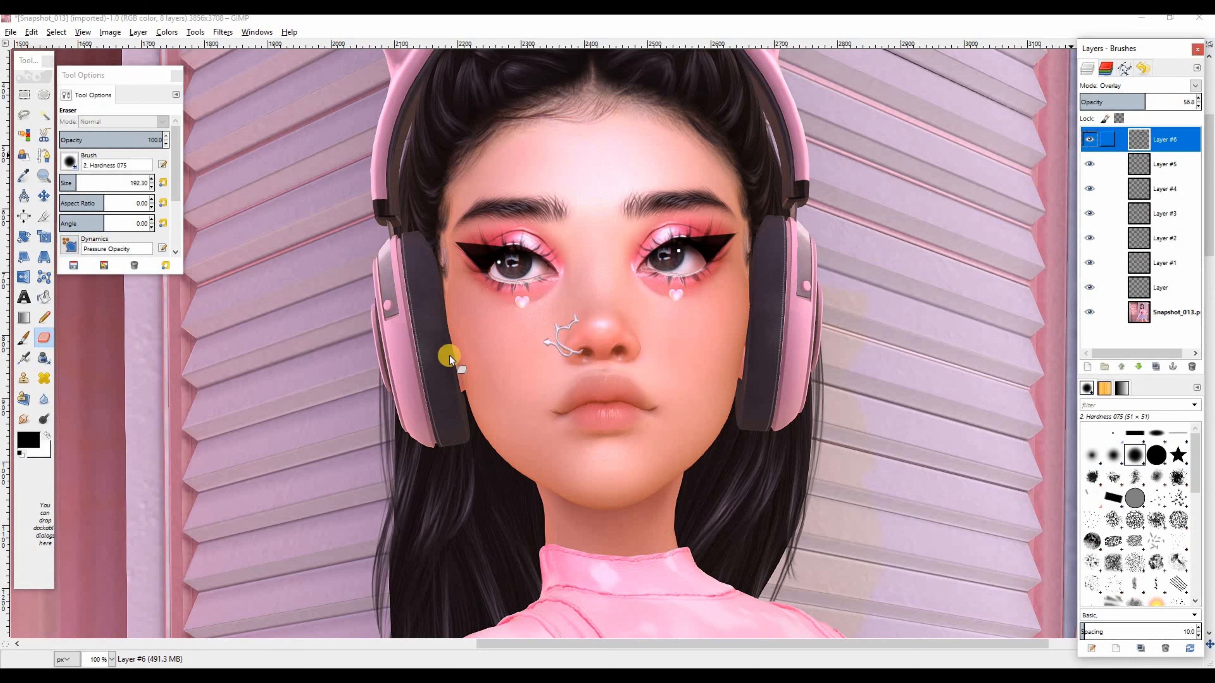
{"action": "left_click", "coordinate": [402, 411]}
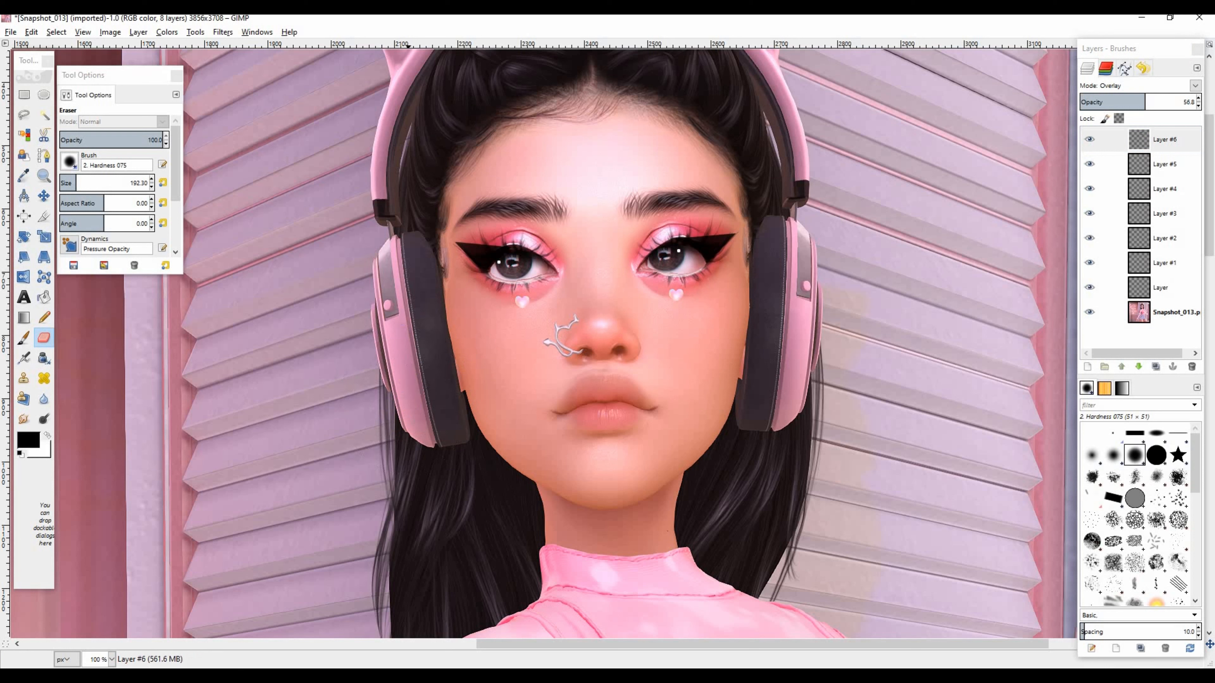
Compare the face with the nose and cheek shading layer at 0 opacity and readjust that layer's opacity
{"action": "left_click", "coordinate": [1119, 120]}
{"action": "left_click", "coordinate": [1162, 94]}
{"action": "left_click_drag", "start_coordinate": [1144, 102], "coordinate": [816, 156]}
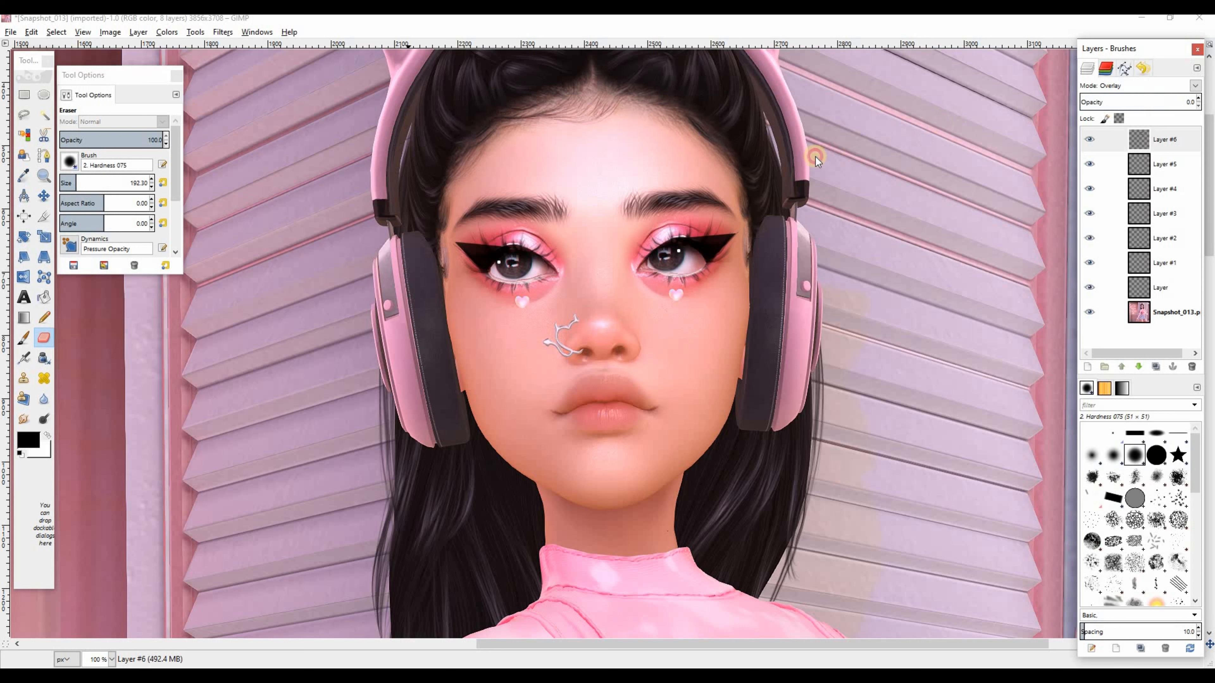
{"action": "left_click_drag", "start_coordinate": [1147, 127], "coordinate": [895, 171]}
{"action": "mouse_move", "coordinate": [1140, 102]}
{"action": "left_mouse_down"}
{"action": "mouse_move", "coordinate": [1090, 122]}
{"action": "mouse_move", "coordinate": [1179, 104]}
{"action": "mouse_move", "coordinate": [1119, 105]}
{"action": "mouse_move", "coordinate": [1157, 106]}
{"action": "left_mouse_up"}
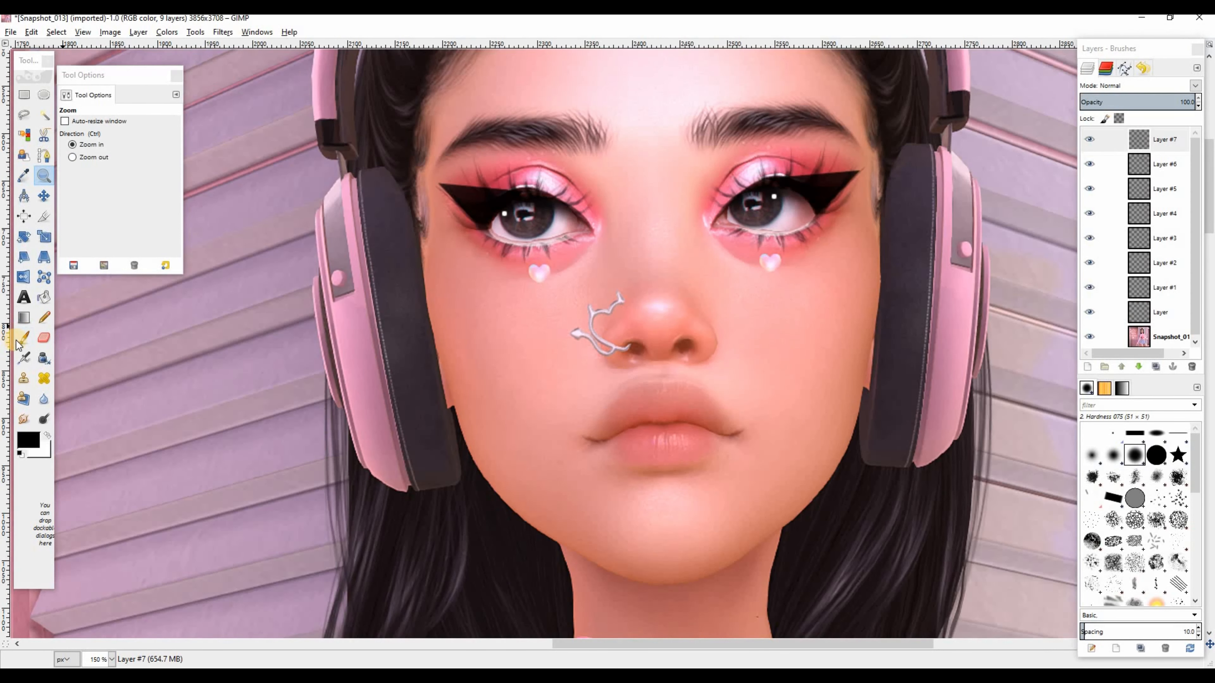
Paint a white highlight dot on the nose tip with the Paintbrush, using the Hardness 100 brush at size 10
{"action": "left_click", "coordinate": [21, 340]}
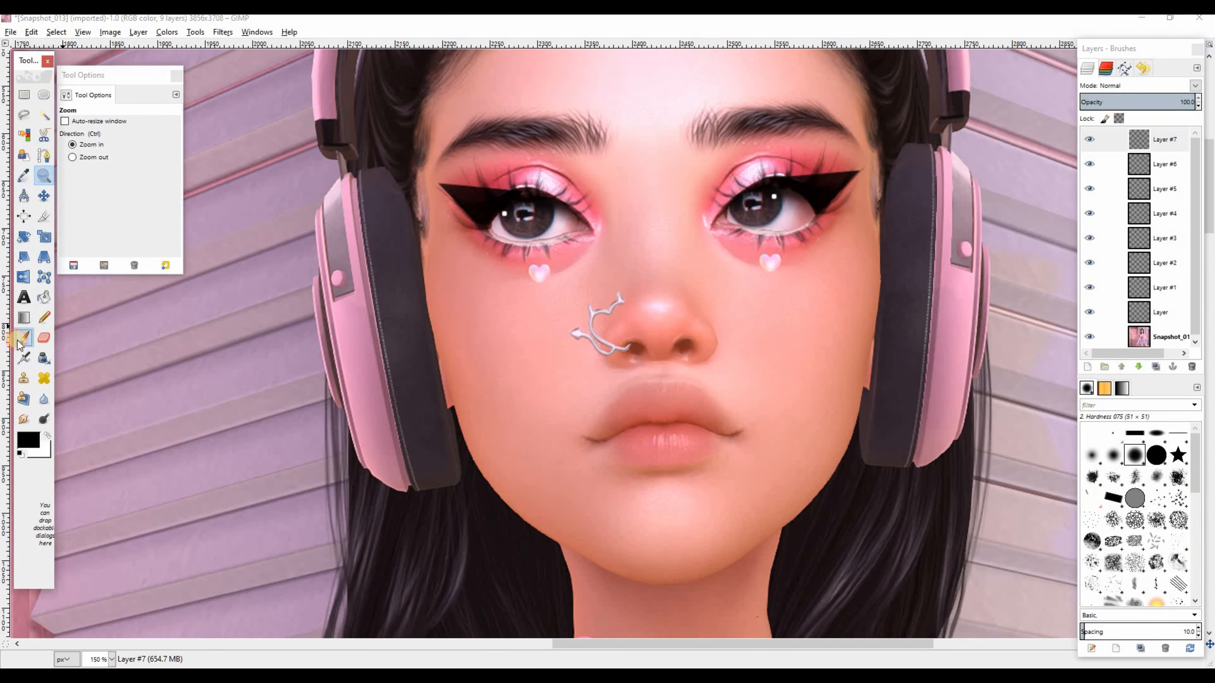
{"action": "left_click", "coordinate": [48, 435]}
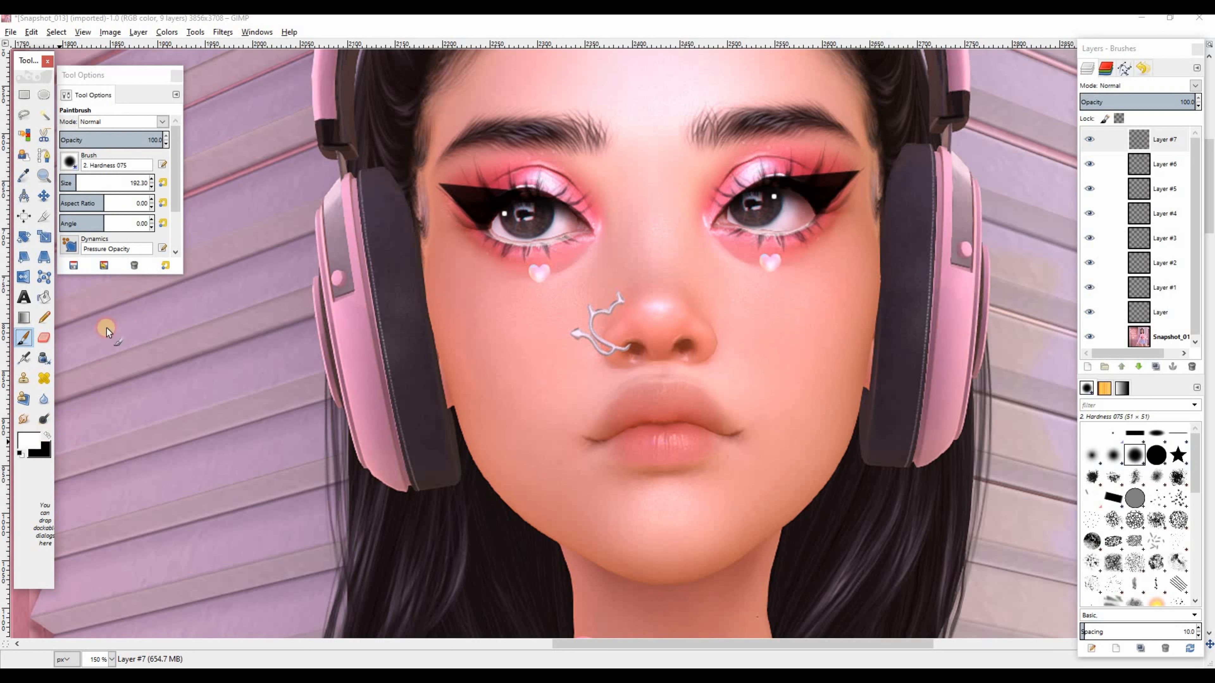
{"action": "left_click", "coordinate": [164, 184]}
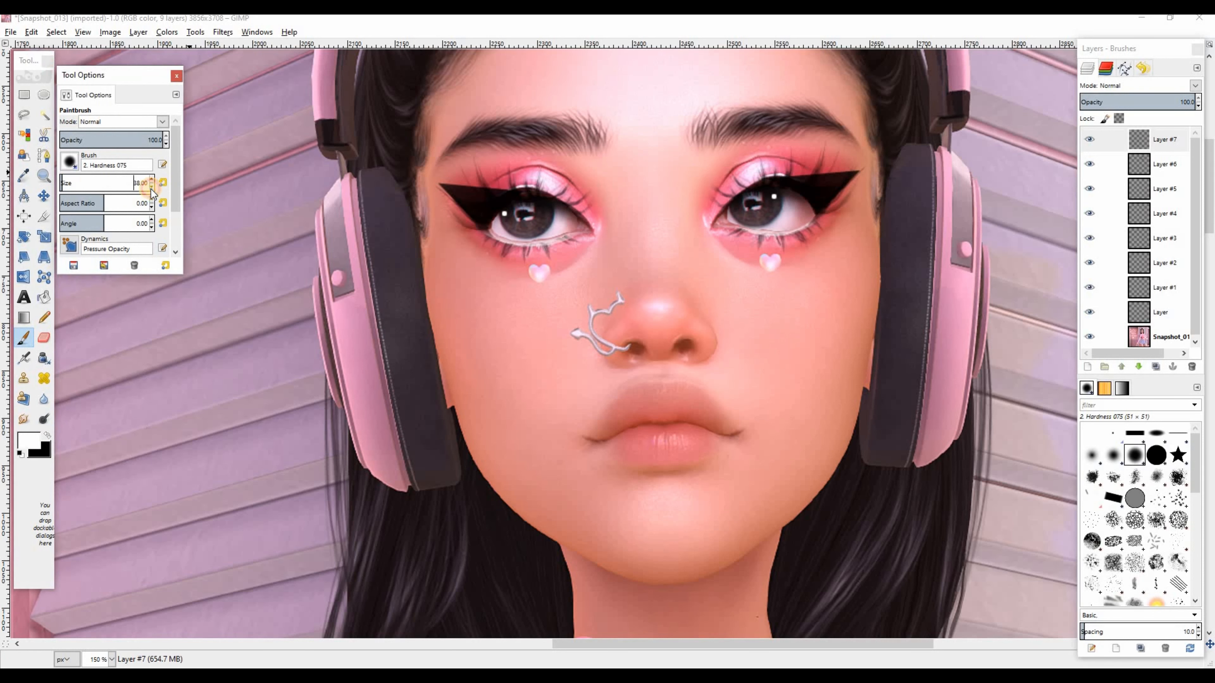
{"action": "left_click", "coordinate": [1156, 454]}
{"action": "left_click", "coordinate": [660, 309]}
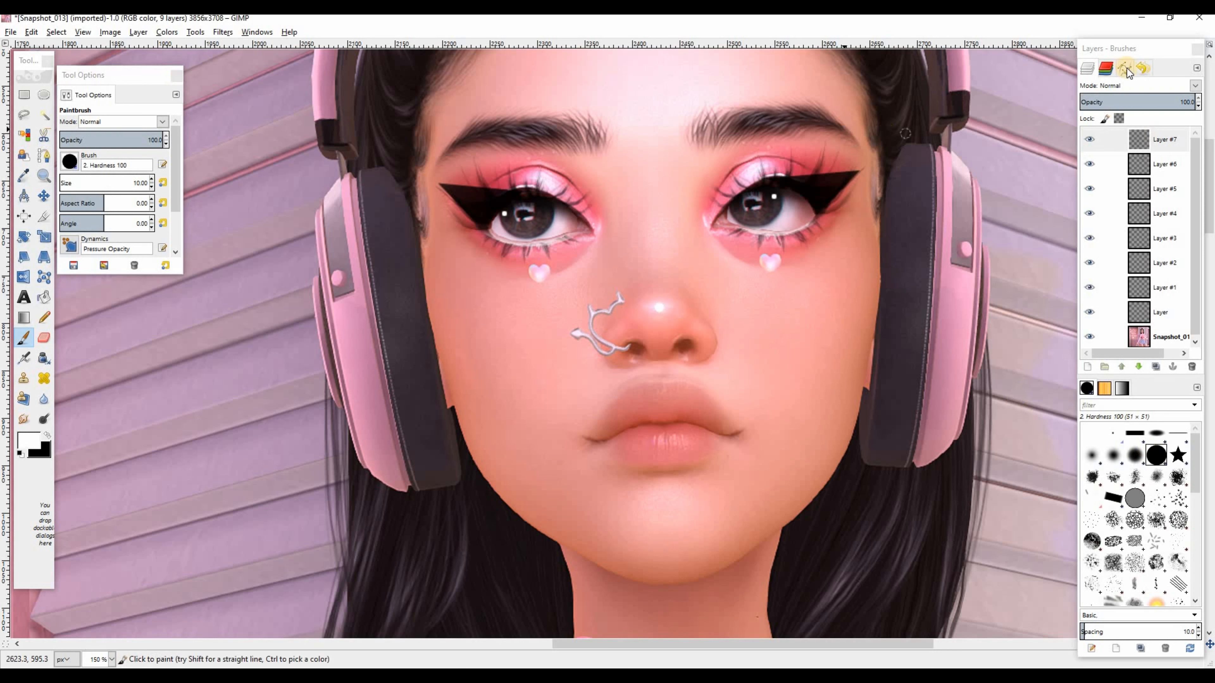
Set the nose highlight layer's blend mode to Overlay and soften the highlight with the Blur tool at size 51
{"action": "left_click", "coordinate": [1194, 86]}
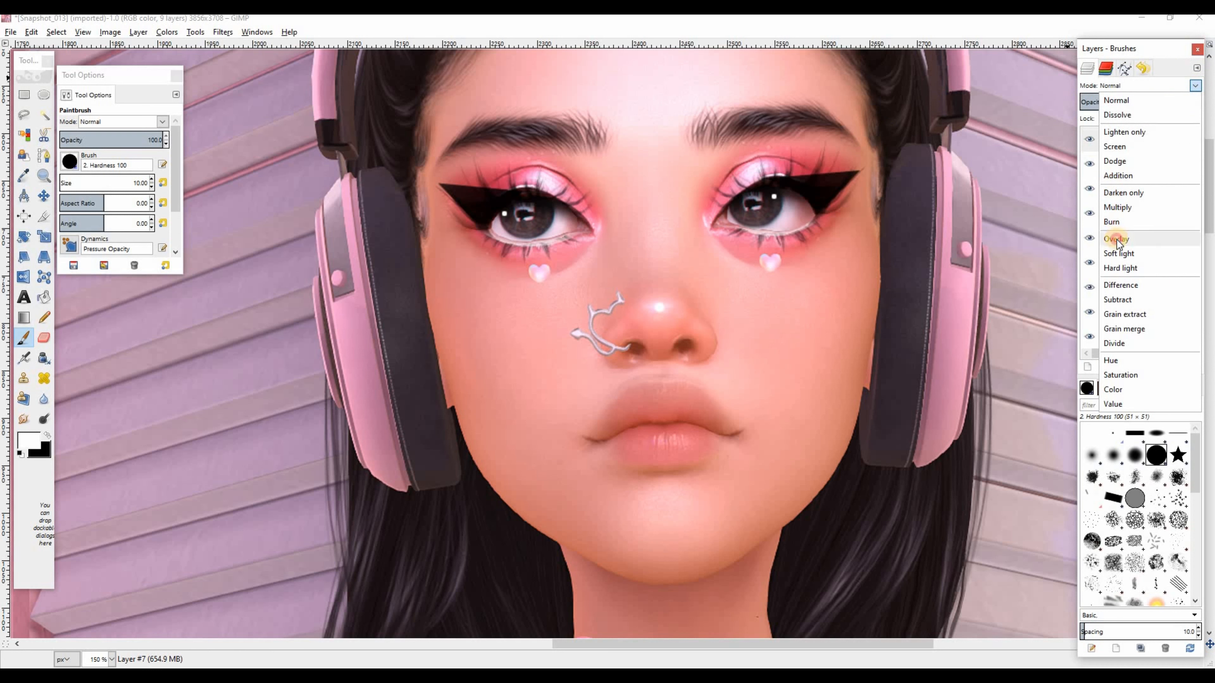
{"action": "left_click", "coordinate": [1143, 237]}
{"action": "left_click", "coordinate": [44, 399]}
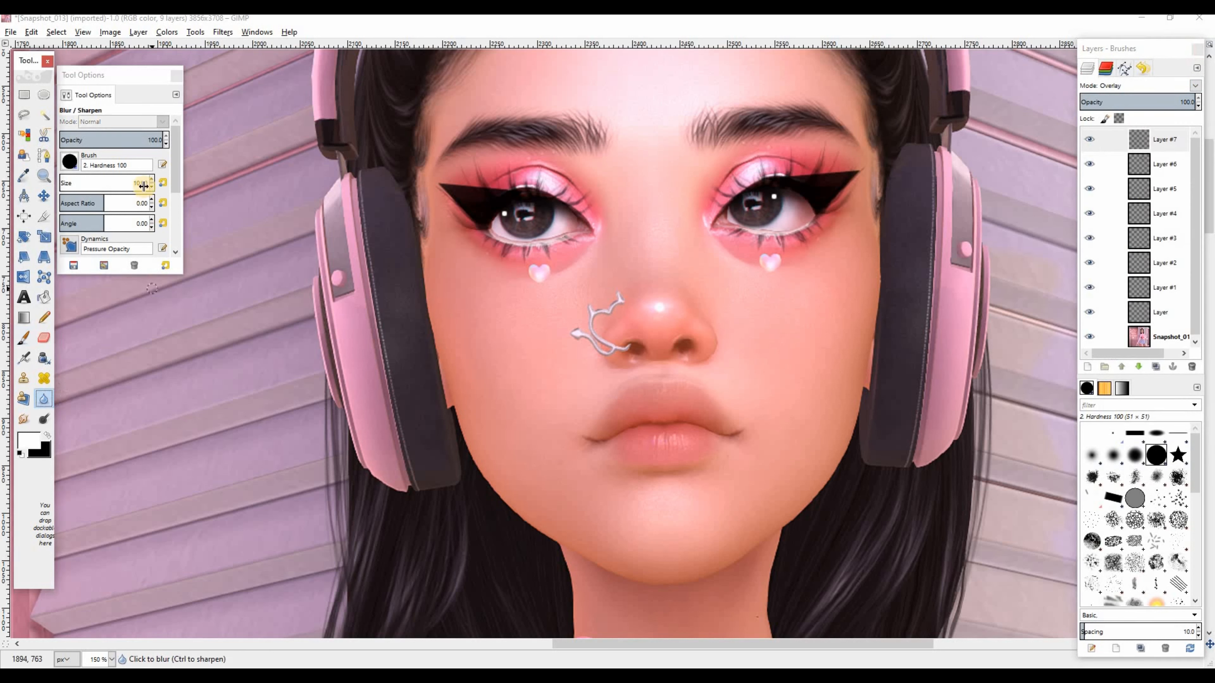
{"action": "left_click", "coordinate": [167, 262]}
{"action": "left_click", "coordinate": [164, 187]}
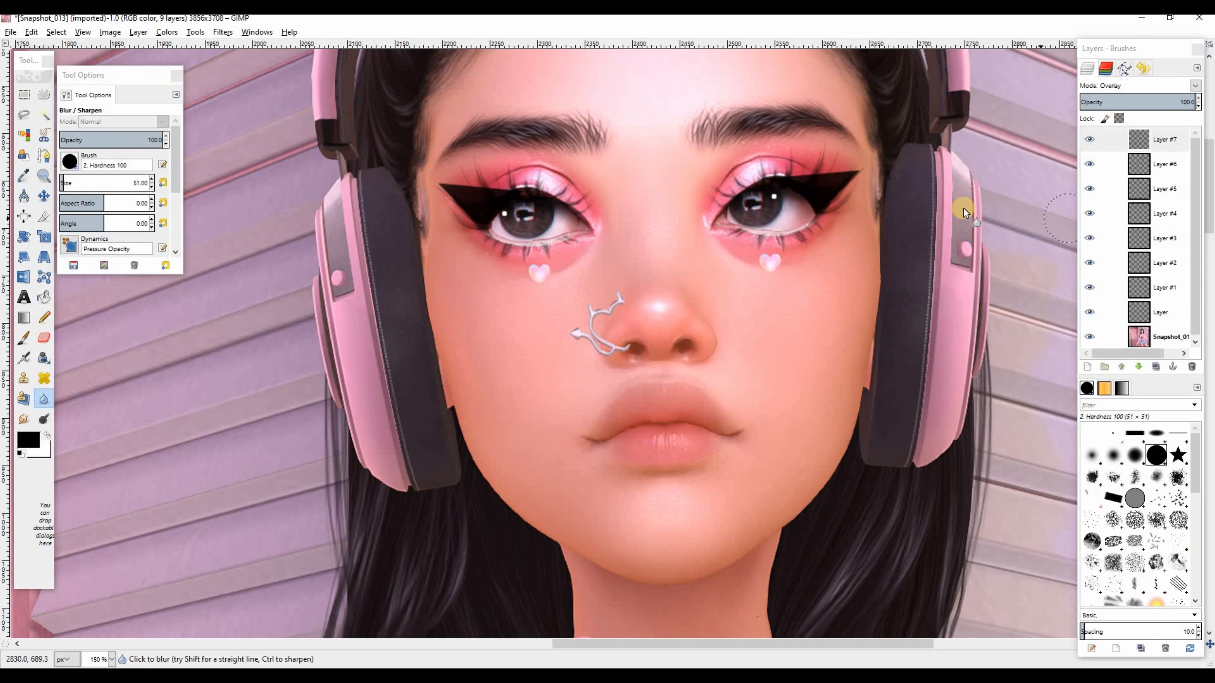
Add a new transparent layer and make an elliptical selection over the lower lip and chin, its upper edge along the mouth line
{"action": "left_click", "coordinate": [1087, 367]}
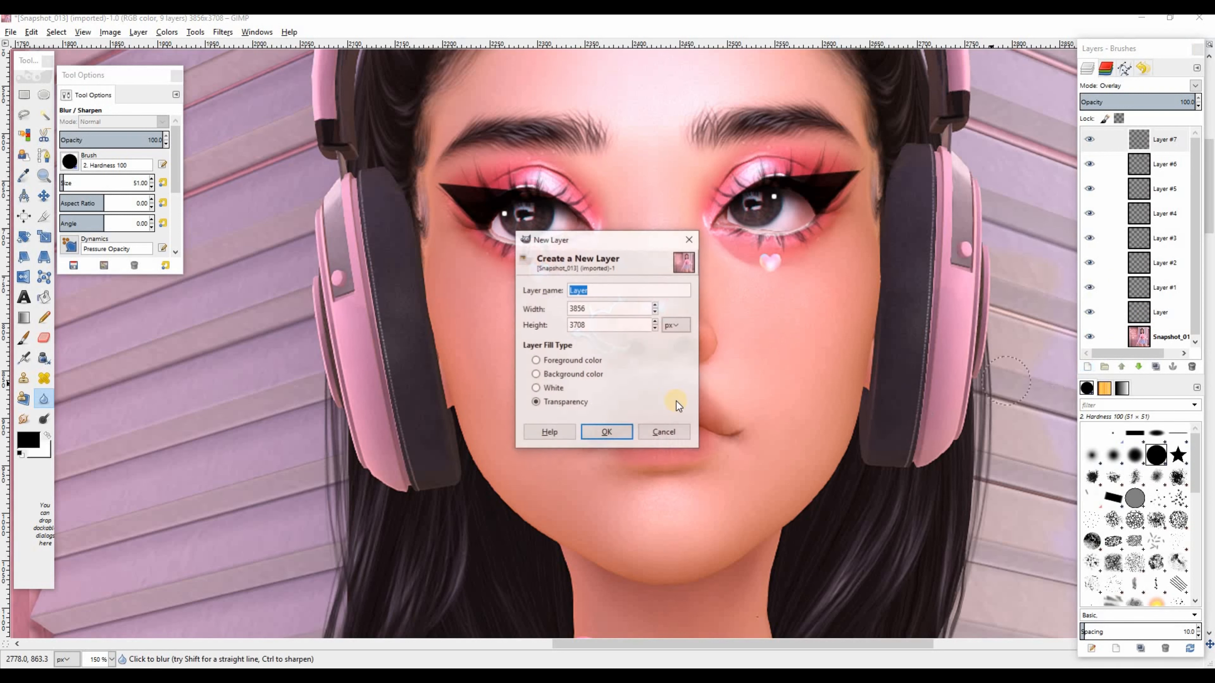
{"action": "left_click", "coordinate": [611, 435]}
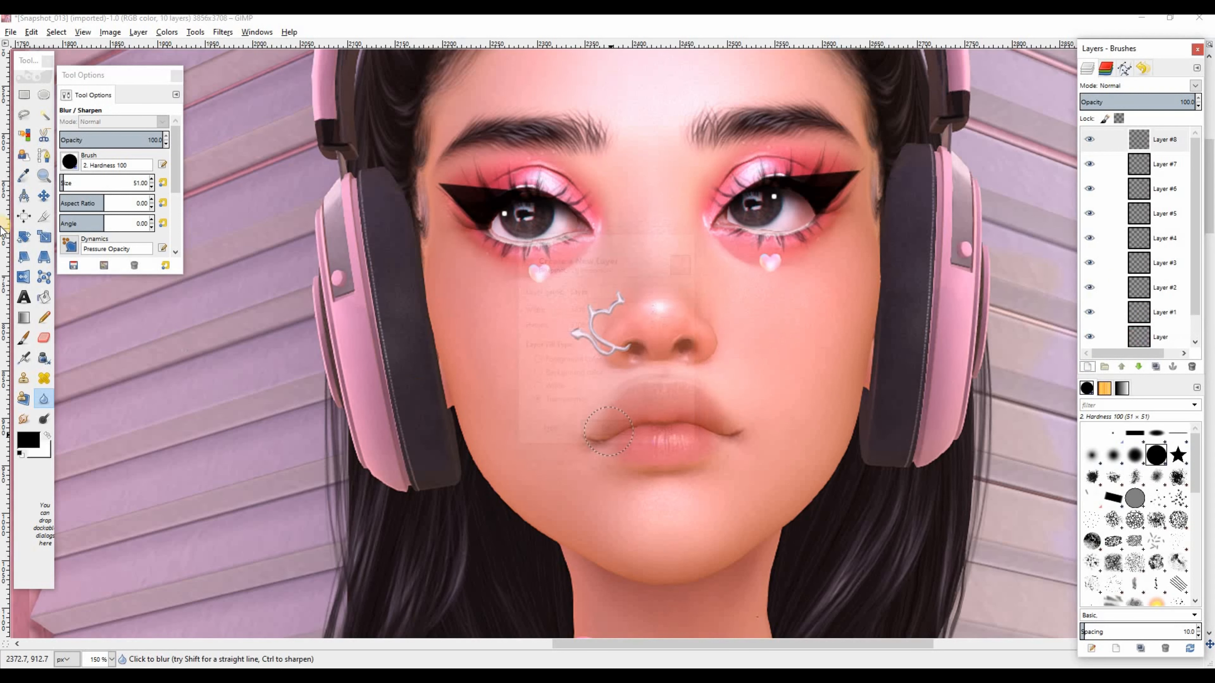
{"action": "left_click", "coordinate": [44, 95]}
{"action": "left_click_drag", "start_coordinate": [542, 397], "coordinate": [789, 598]}
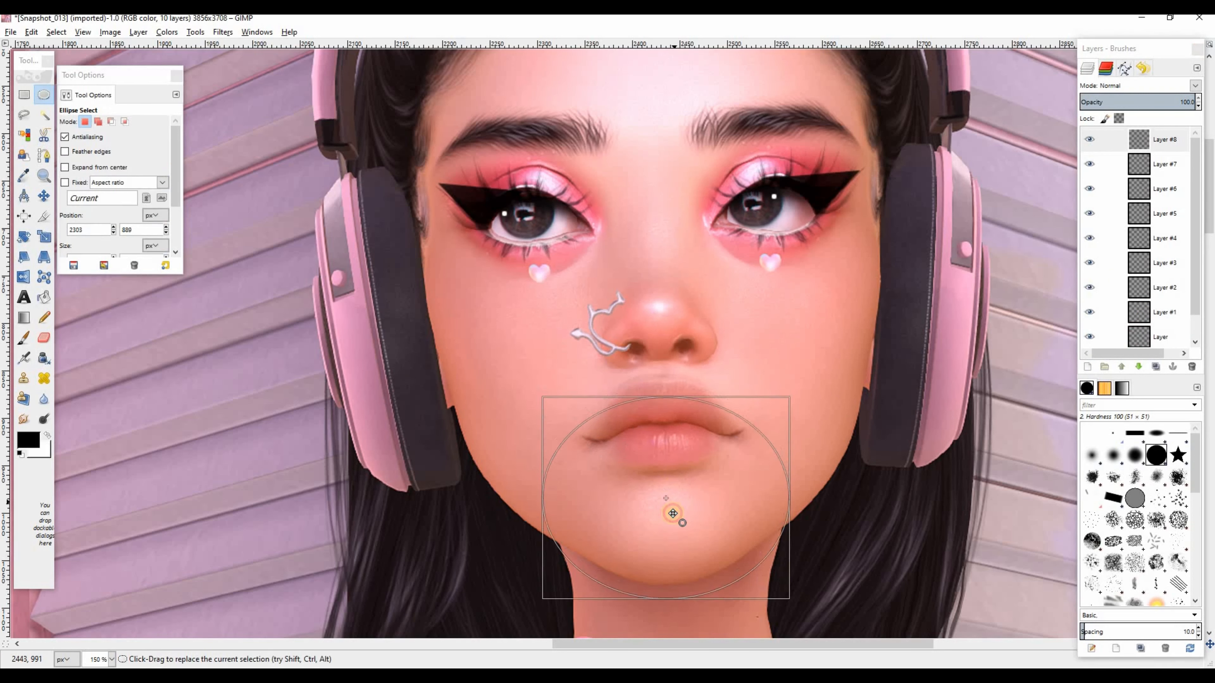
{"action": "left_click_drag", "start_coordinate": [673, 513], "coordinate": [675, 517]}
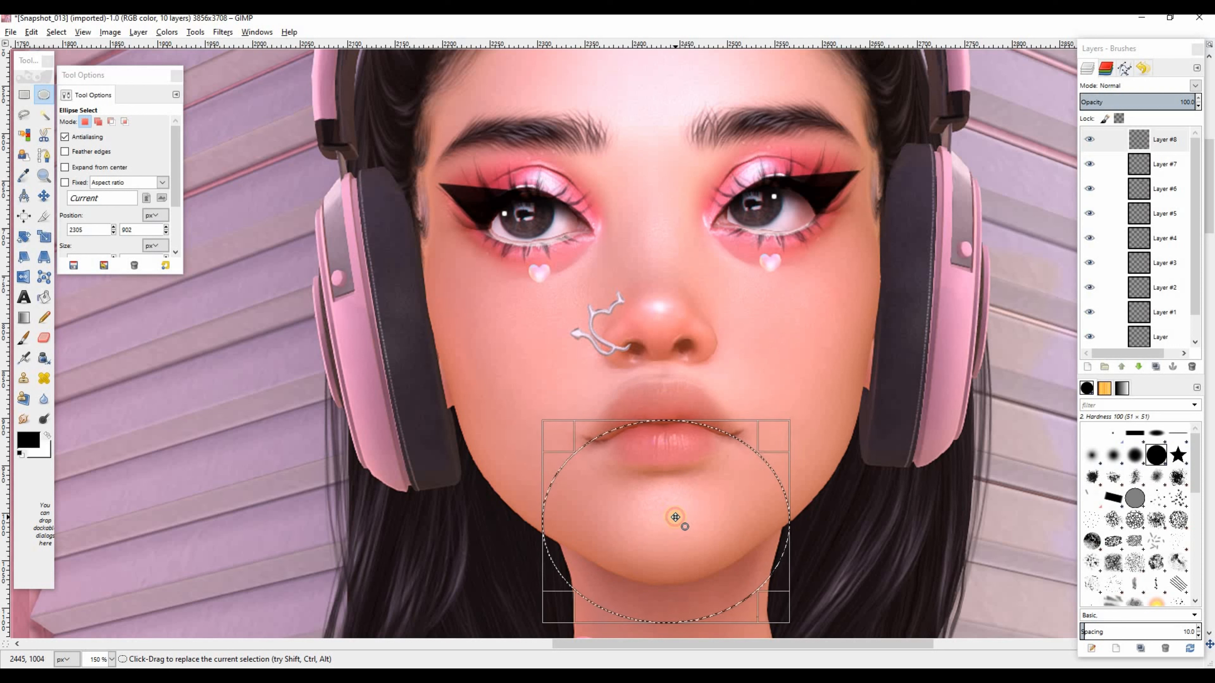
Airbrush black shading along the mouth line inside the selection's upper edge with the Hardness 075 brush at size 51
{"action": "key", "text": "a"}
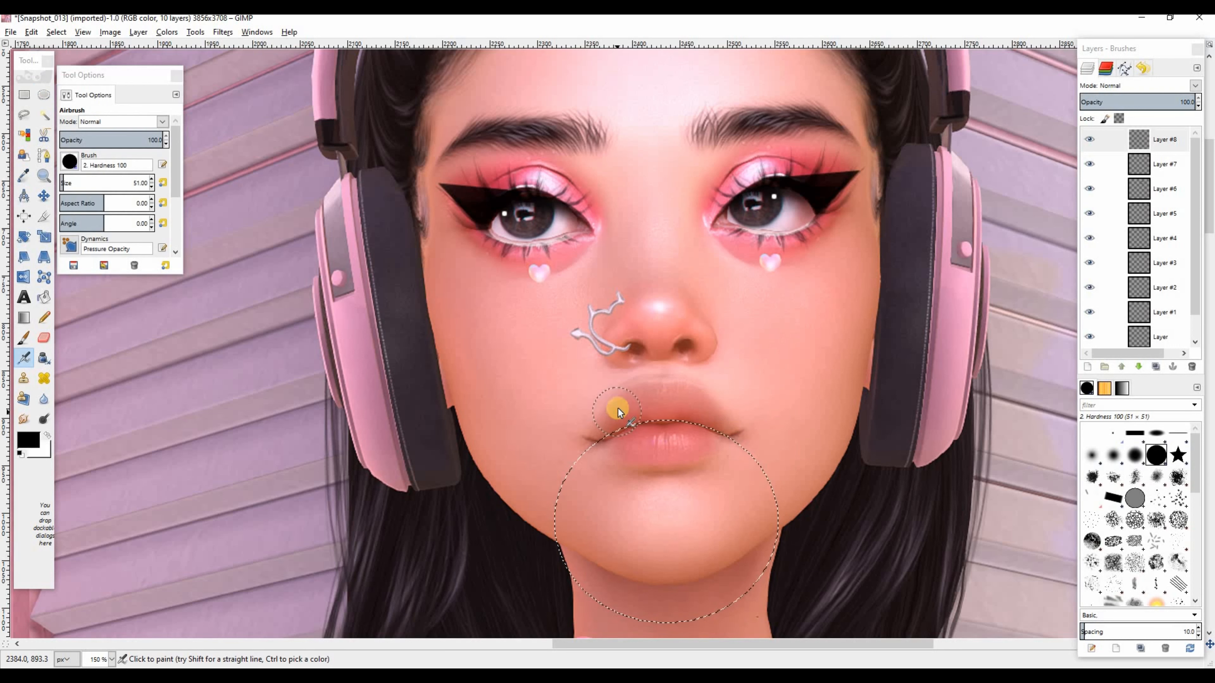
{"action": "left_click", "coordinate": [1134, 455]}
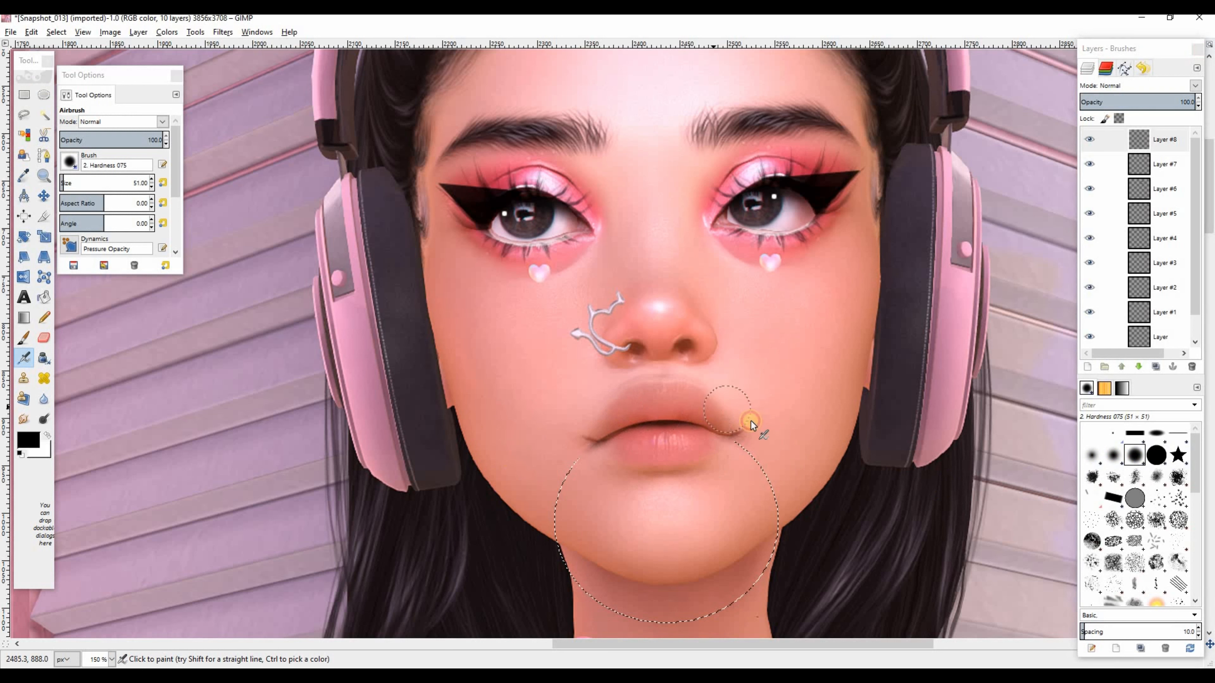
{"action": "left_click", "coordinate": [741, 421]}
{"action": "left_click", "coordinate": [774, 430]}
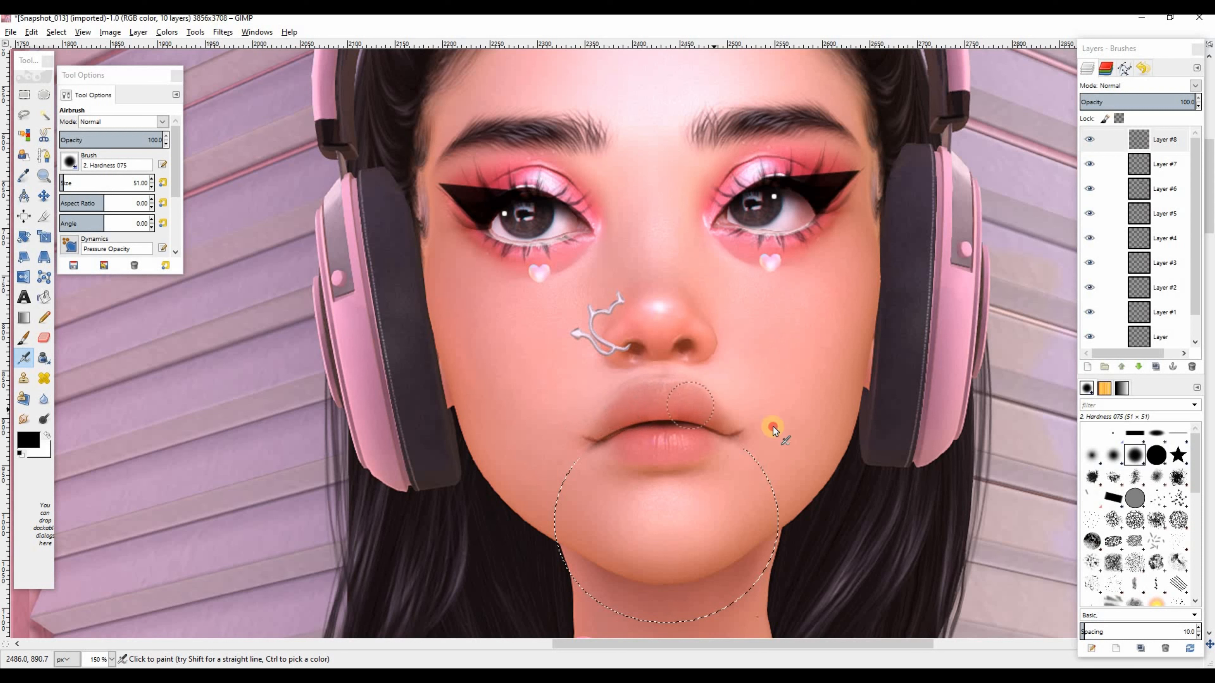
Clear the selection and erase stray mouth-line shading near the mouth corner with the Eraser, using the Hardness 075 brush at size 51
{"action": "left_click", "coordinate": [56, 32]}
{"action": "left_click", "coordinate": [76, 74]}
{"action": "left_click", "coordinate": [41, 343]}
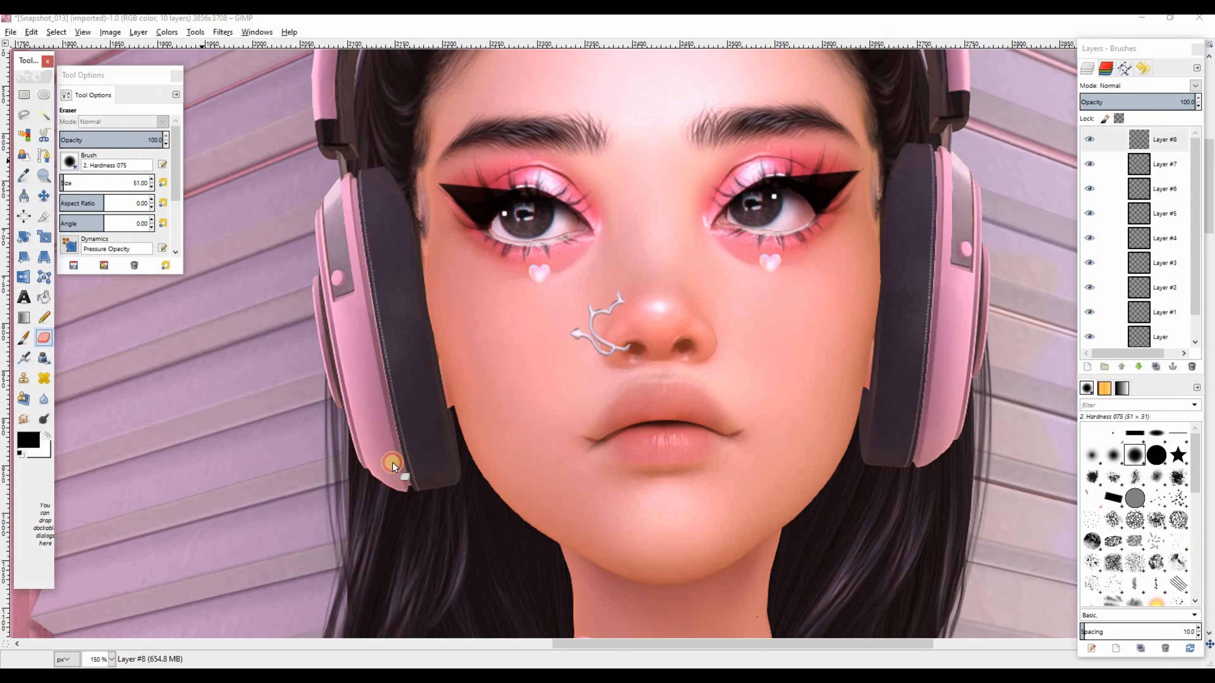
{"action": "left_click", "coordinate": [578, 458]}
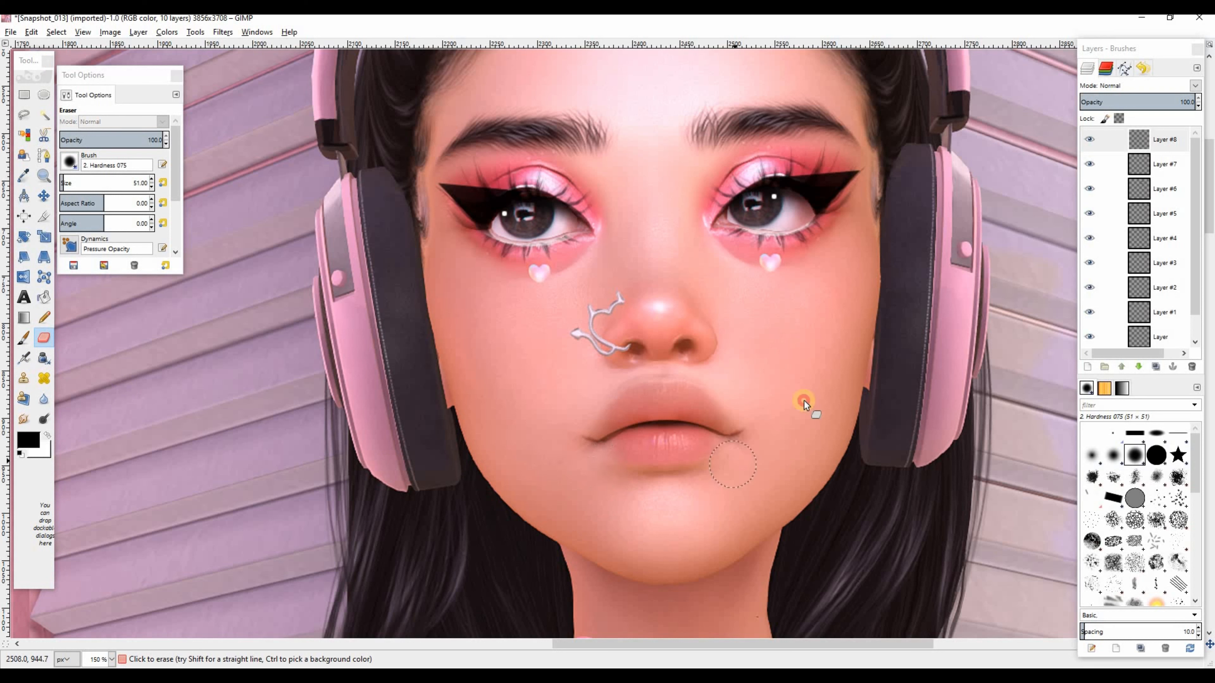
Set the mouth-line shading layer's blend mode to Overlay and toggle its visibility to compare the lips with and without it
{"action": "left_click", "coordinate": [1194, 86]}
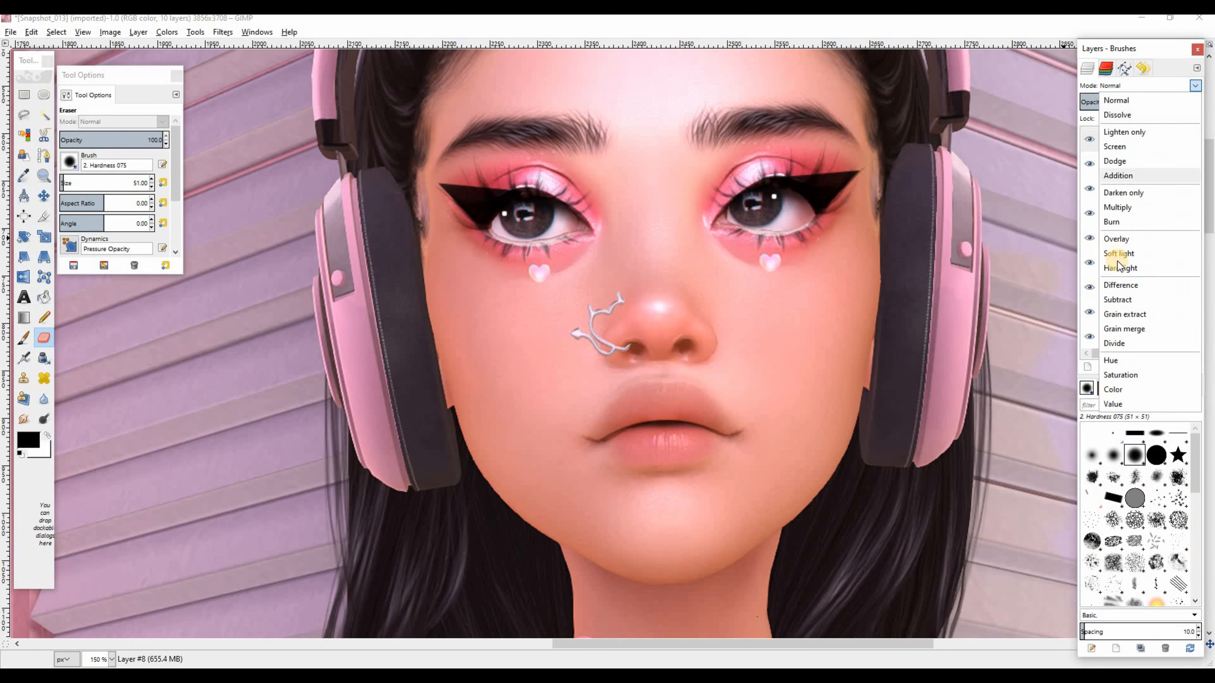
{"action": "left_click", "coordinate": [1115, 242]}
{"action": "left_click", "coordinate": [1089, 140]}
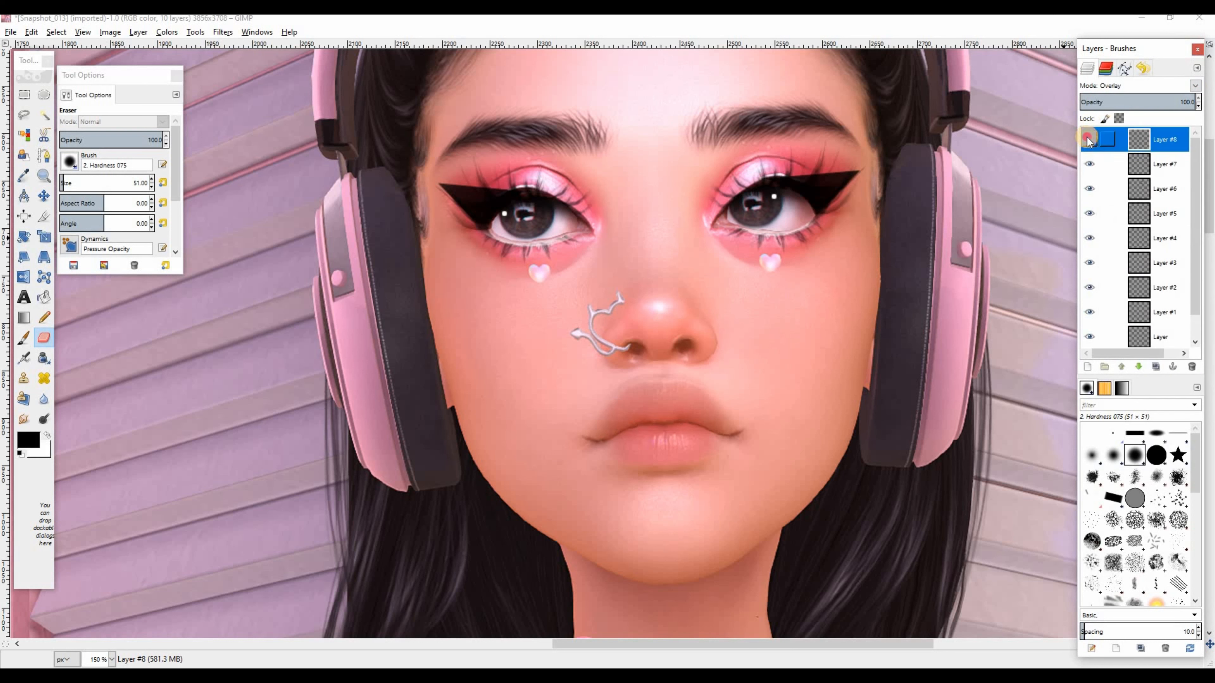
{"action": "left_click", "coordinate": [1089, 140]}
{"action": "left_click", "coordinate": [1089, 140]}
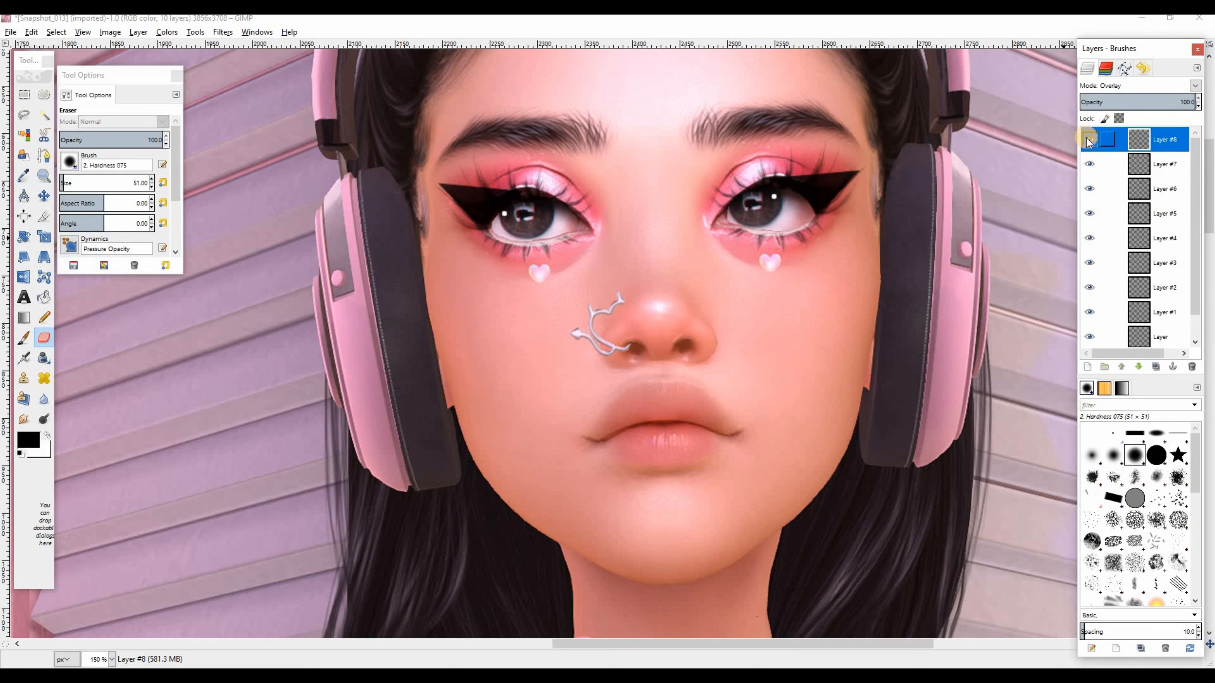
{"action": "left_click", "coordinate": [1089, 140]}
{"action": "left_click", "coordinate": [1089, 140]}
{"action": "left_click", "coordinate": [1089, 140]}
{"action": "left_click", "coordinate": [1089, 140]}
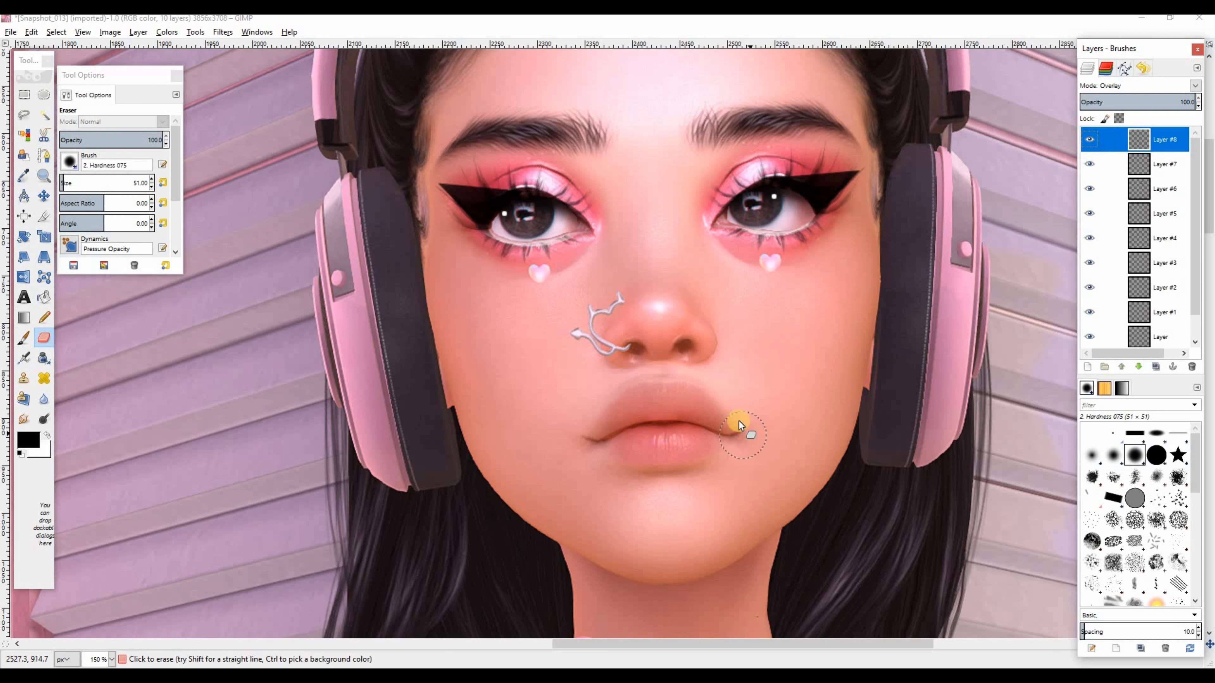
{"action": "left_click", "coordinate": [73, 92]}
Add a new transparent layer and fit an elliptical selection around both lips, its lower edge along the bottom of the lower lip
{"action": "left_click", "coordinate": [1087, 367]}
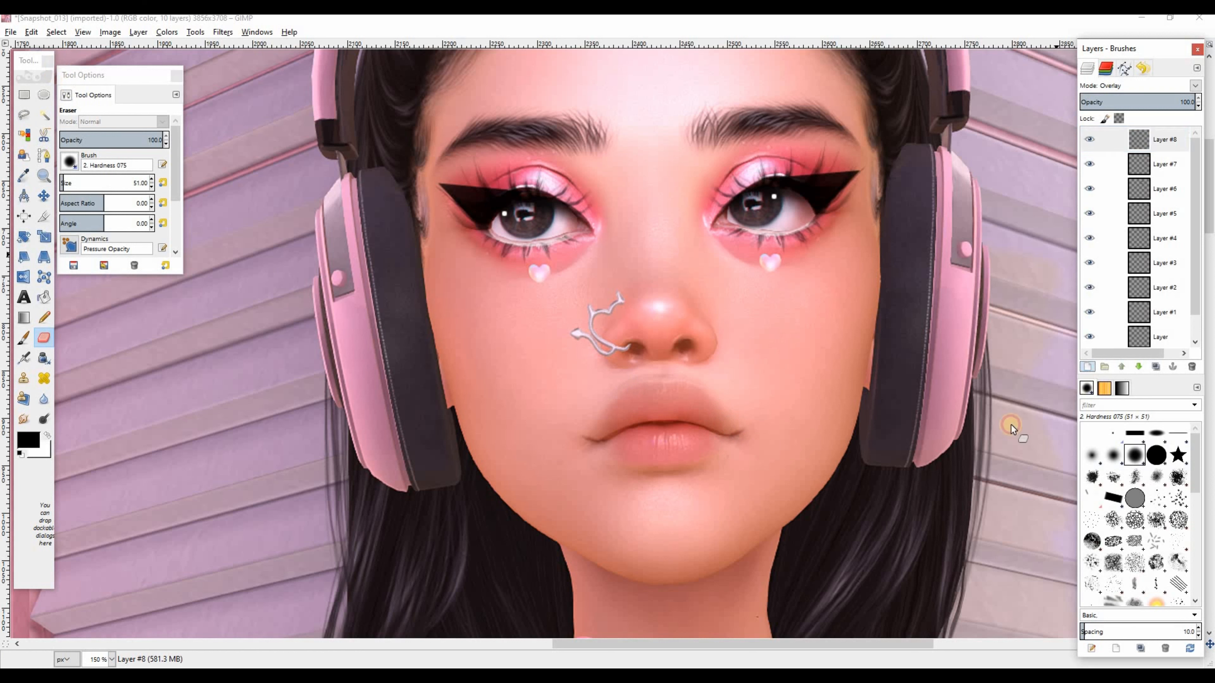
{"action": "left_click", "coordinate": [615, 433]}
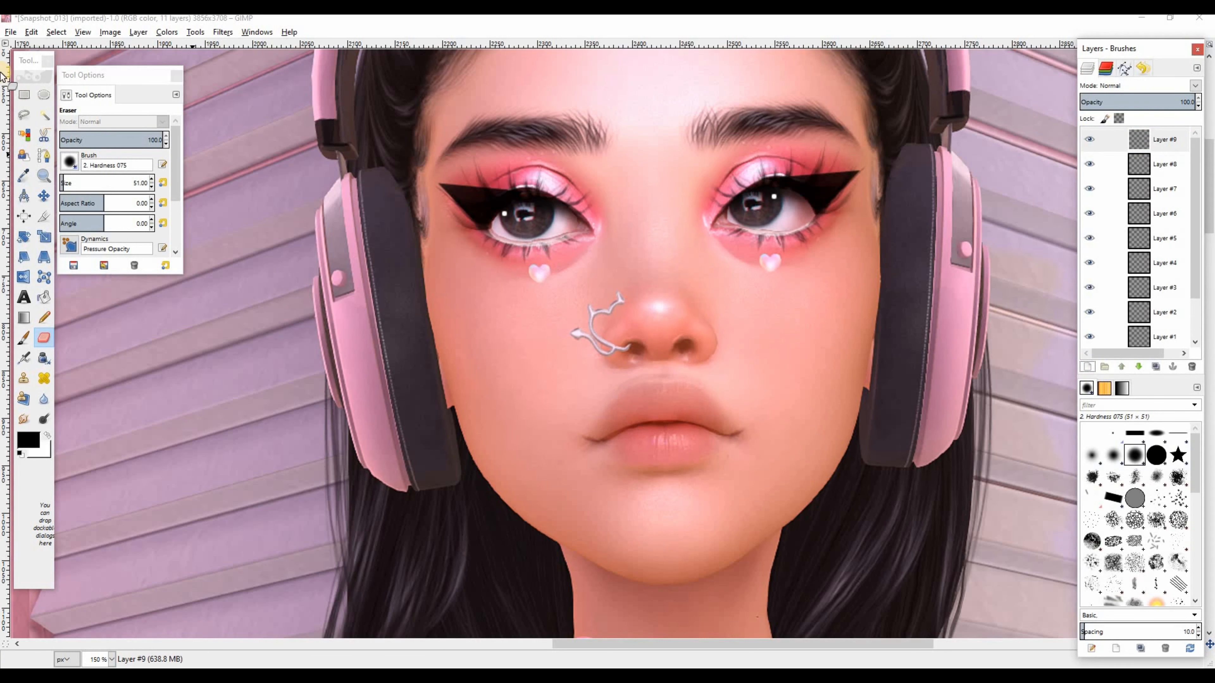
{"action": "left_click", "coordinate": [44, 95]}
{"action": "left_click_drag", "start_coordinate": [609, 368], "coordinate": [744, 453]}
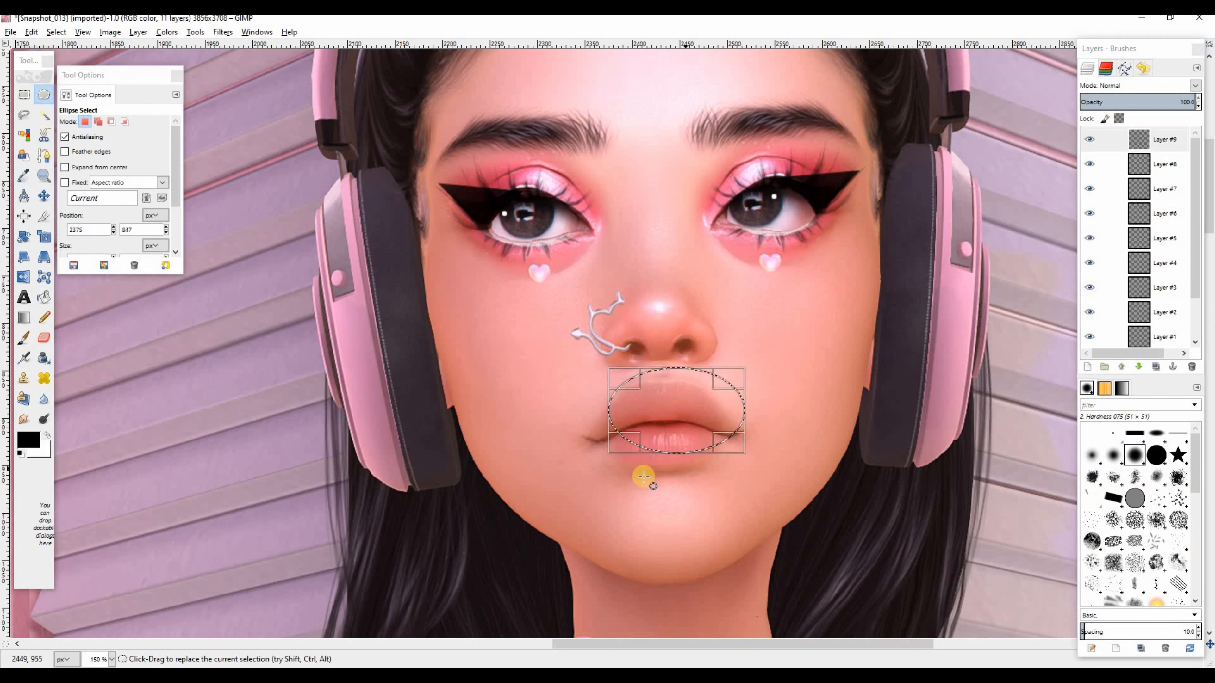
{"action": "left_click_drag", "start_coordinate": [677, 378], "coordinate": [677, 367]}
{"action": "left_click_drag", "start_coordinate": [673, 410], "coordinate": [664, 429]}
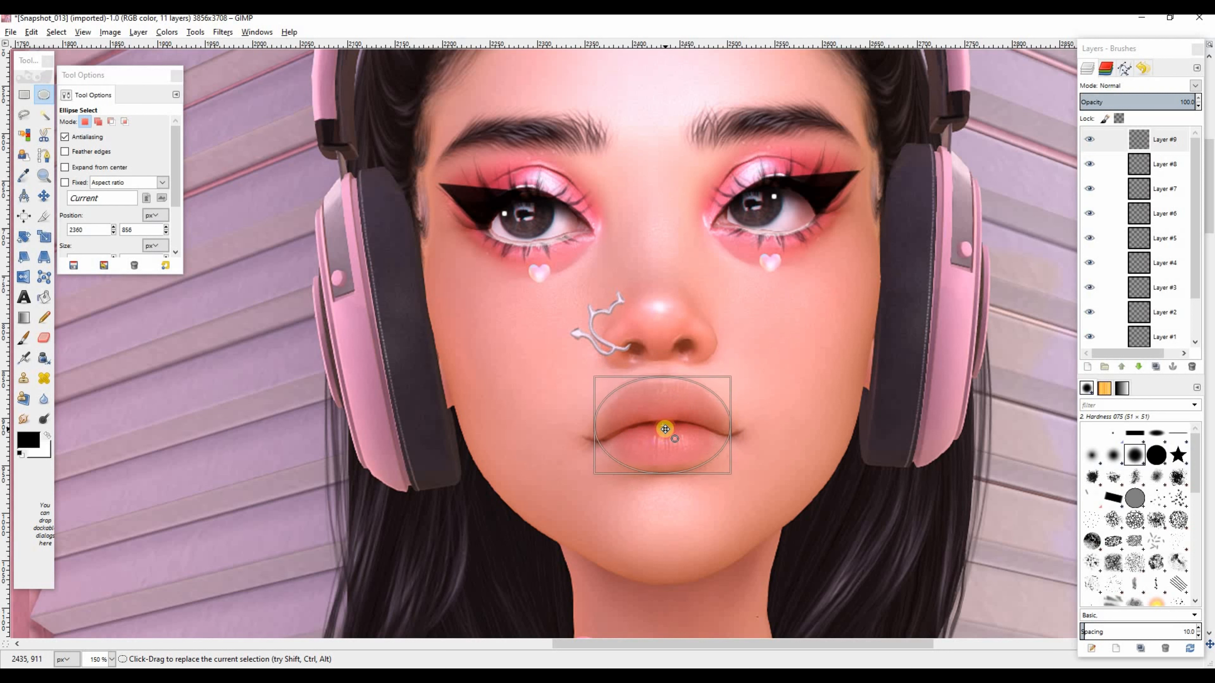
Airbrush black shading along the selection's lower edge under the lower lip with the Hardness 075 brush at size 51, and clear the selection
{"action": "left_click", "coordinate": [24, 357]}
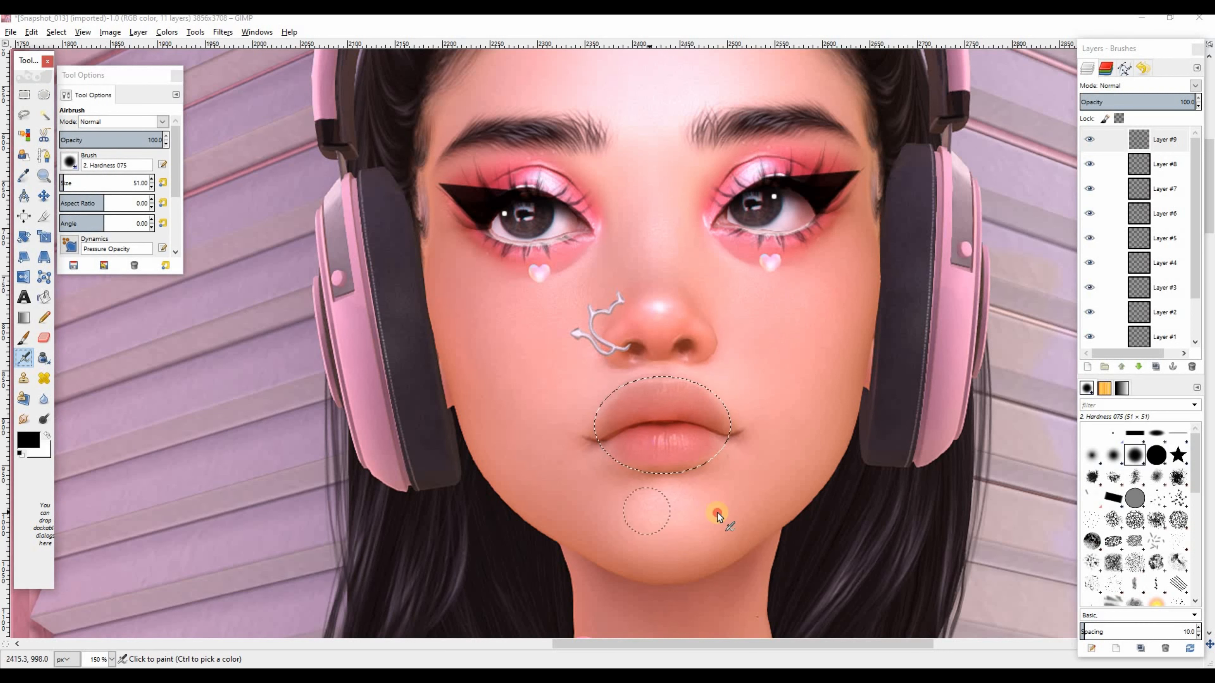
{"action": "left_click", "coordinate": [619, 498]}
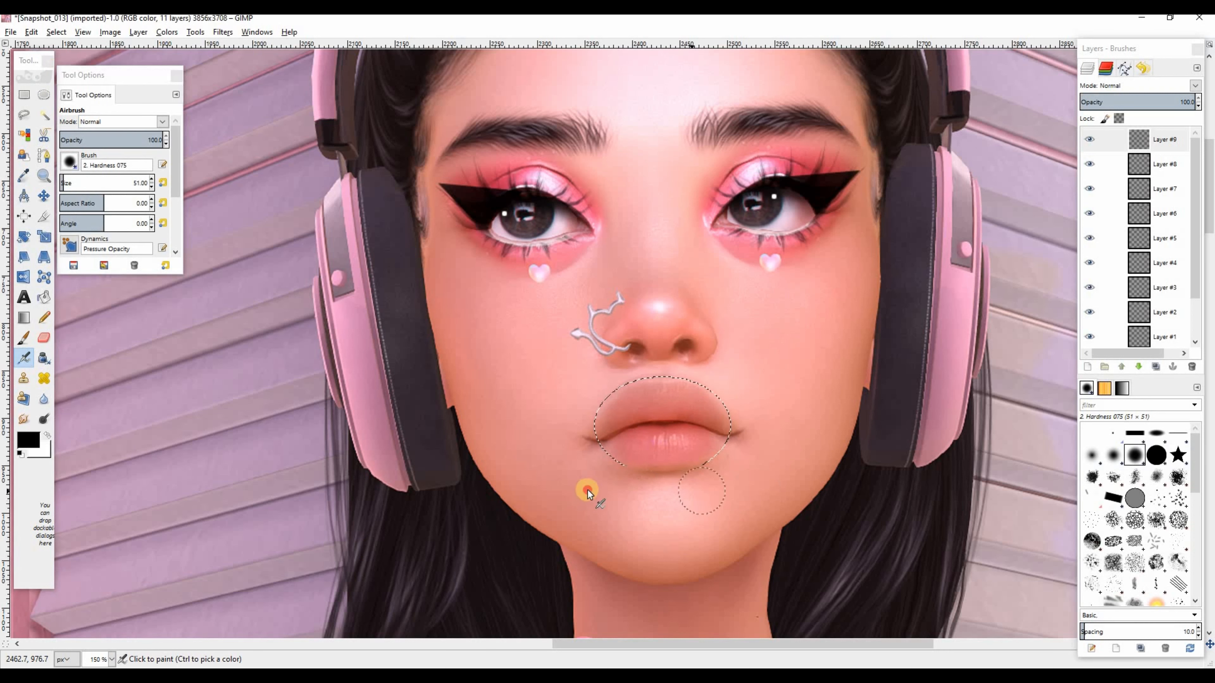
{"action": "left_click", "coordinate": [56, 32]}
{"action": "left_click", "coordinate": [67, 61]}
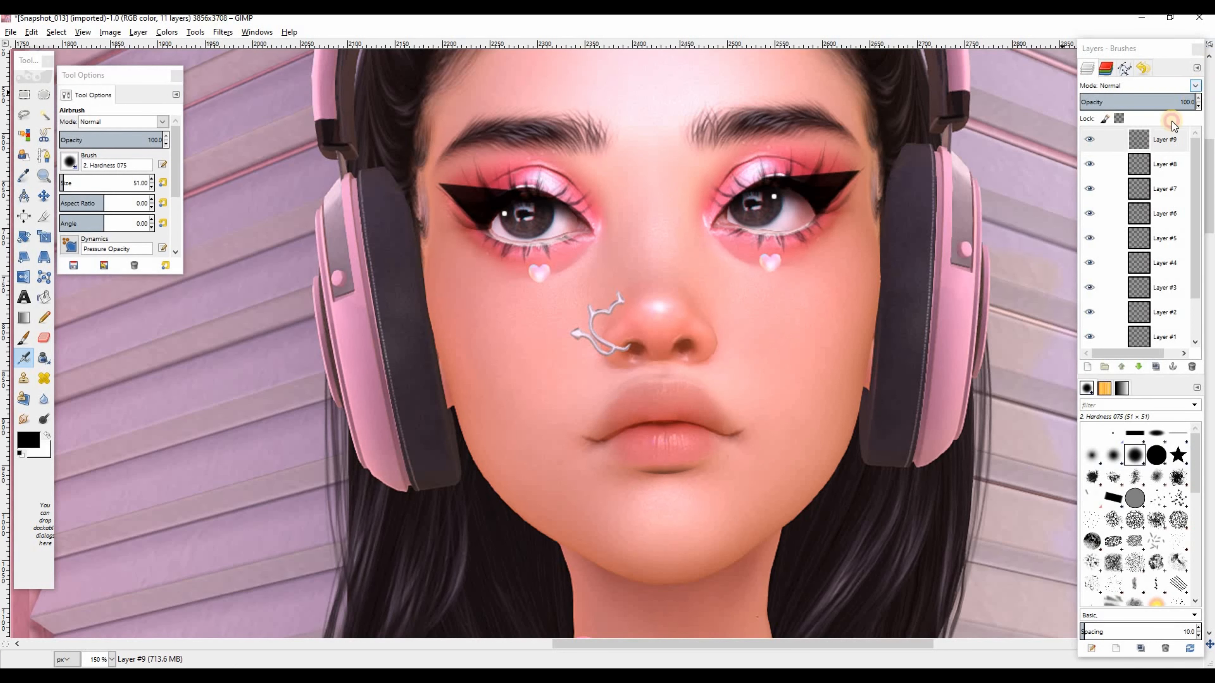
Set the lower-lip shading layer's blend mode to Overlay and its opacity to 27.3
{"action": "left_click", "coordinate": [1172, 85]}
{"action": "left_click", "coordinate": [1120, 238]}
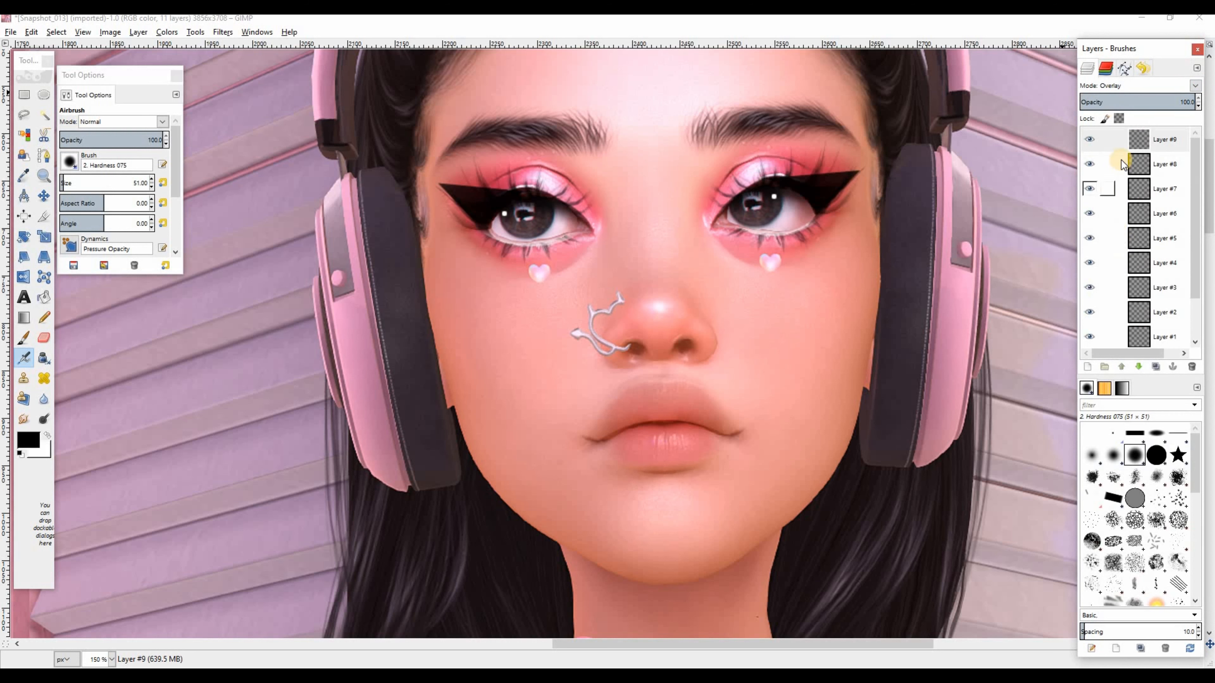
{"action": "left_click_drag", "start_coordinate": [1128, 102], "coordinate": [1029, 110]}
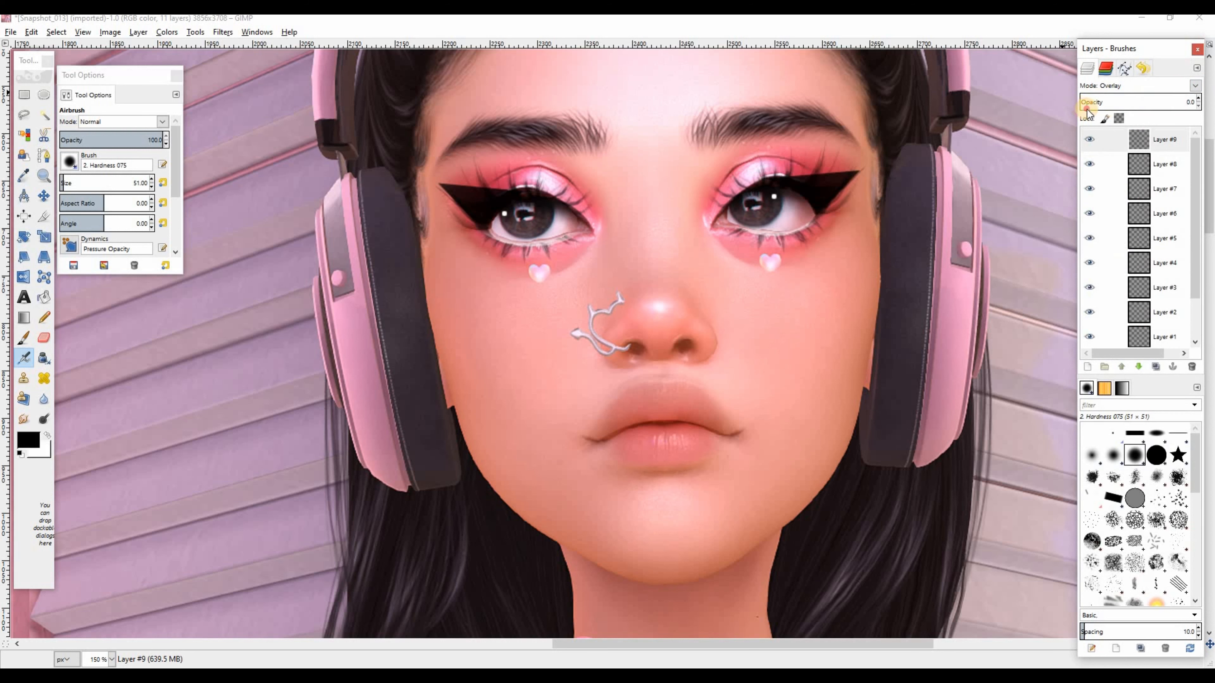
{"action": "left_click_drag", "start_coordinate": [1112, 115], "coordinate": [1108, 115]}
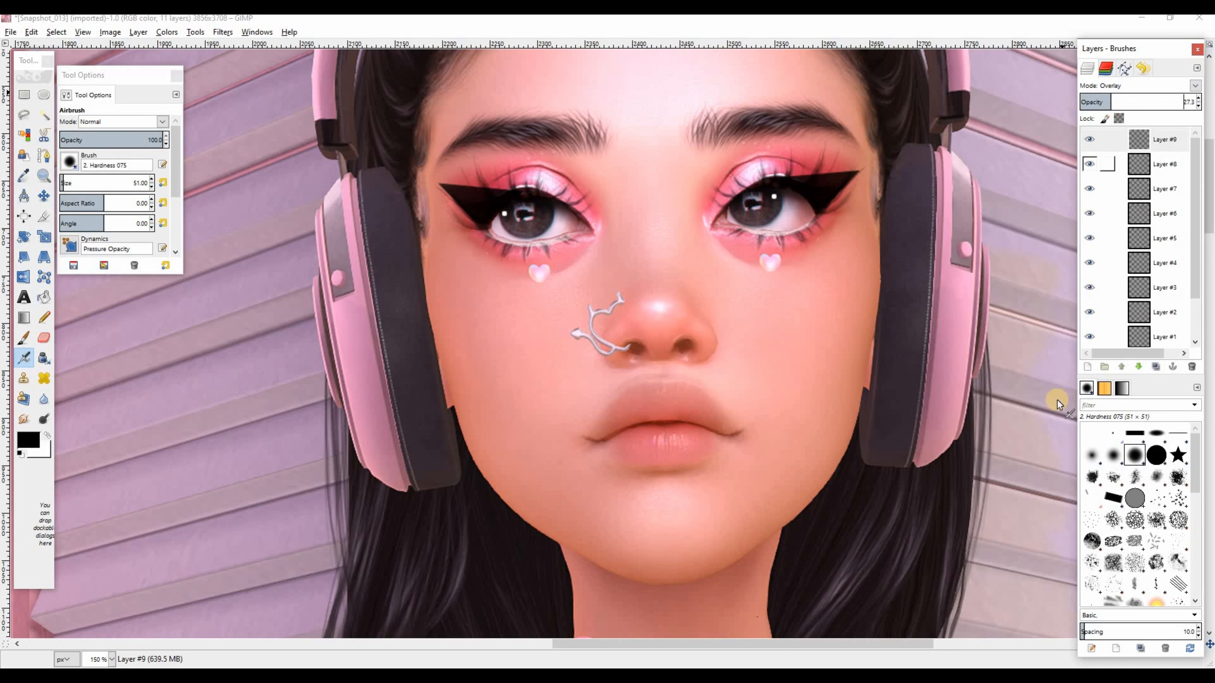
Add a new transparent layer and make an elliptical selection over the nostrils and philtrum, its lower edge just above the upper lip
{"action": "left_click", "coordinate": [1087, 367]}
{"action": "left_click", "coordinate": [610, 433]}
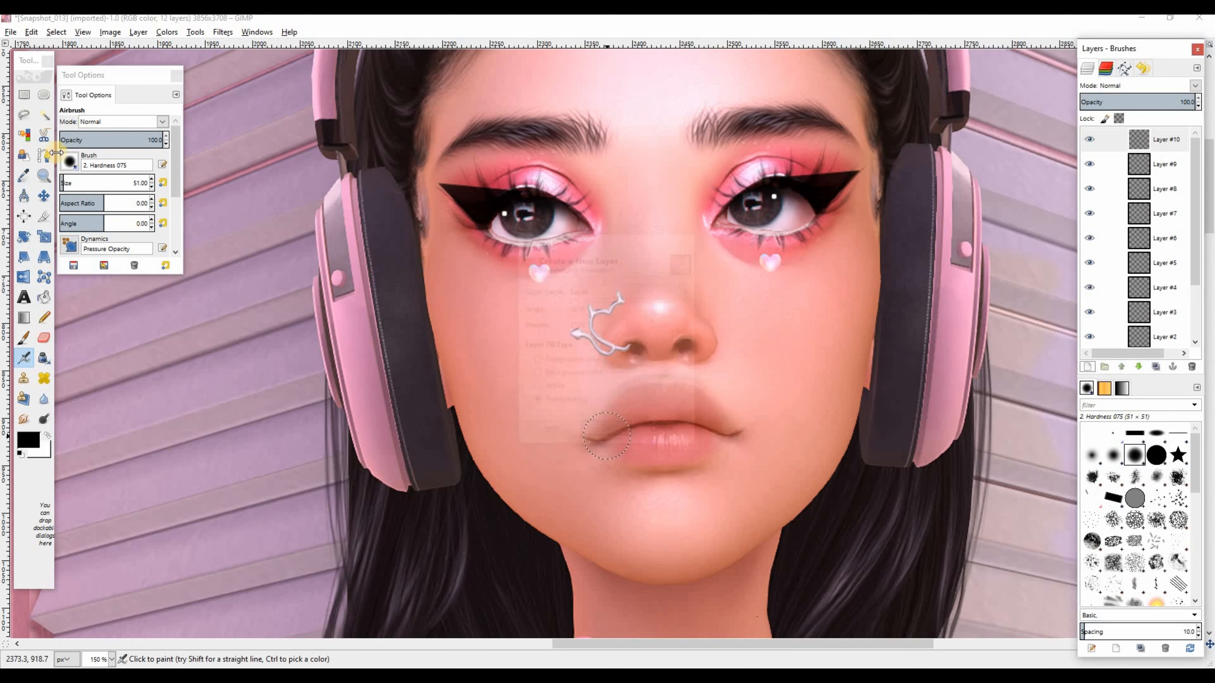
{"action": "key", "text": "e"}
{"action": "left_click_drag", "start_coordinate": [615, 335], "coordinate": [696, 391]}
{"action": "left_click_drag", "start_coordinate": [668, 344], "coordinate": [668, 343]}
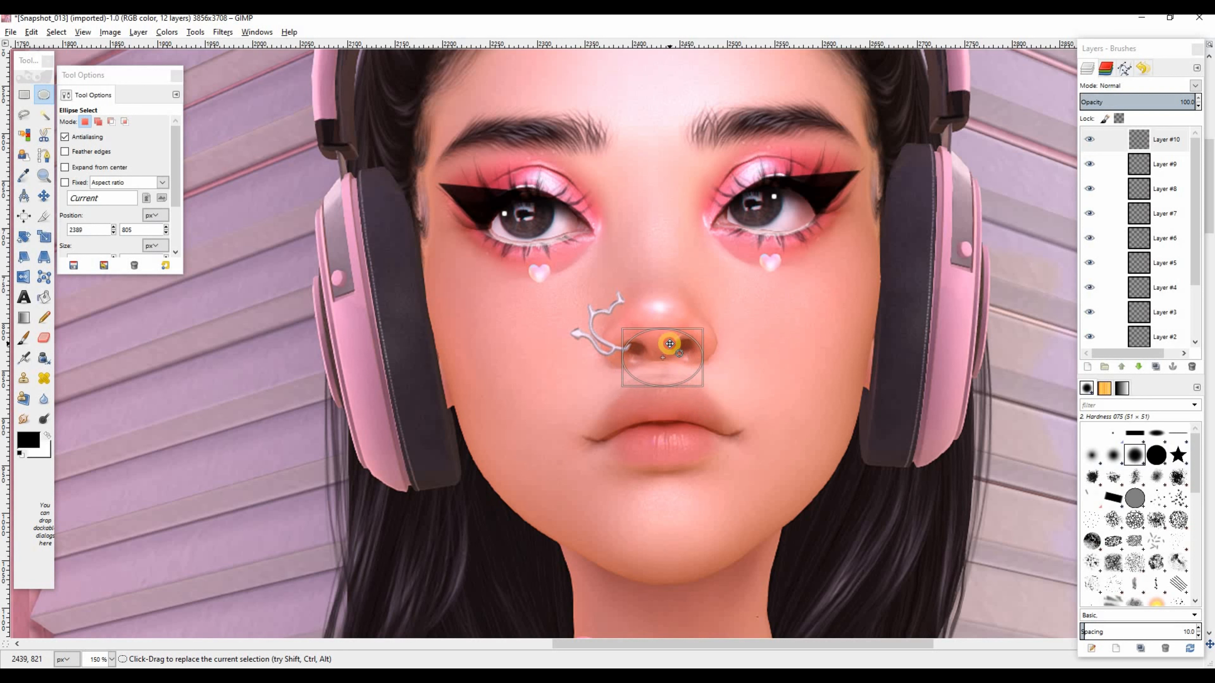
Airbrush a white highlight along the selection's lower edge above the upper lip with the Hardness 075 brush, and clear the selection
{"action": "left_click", "coordinate": [47, 436]}
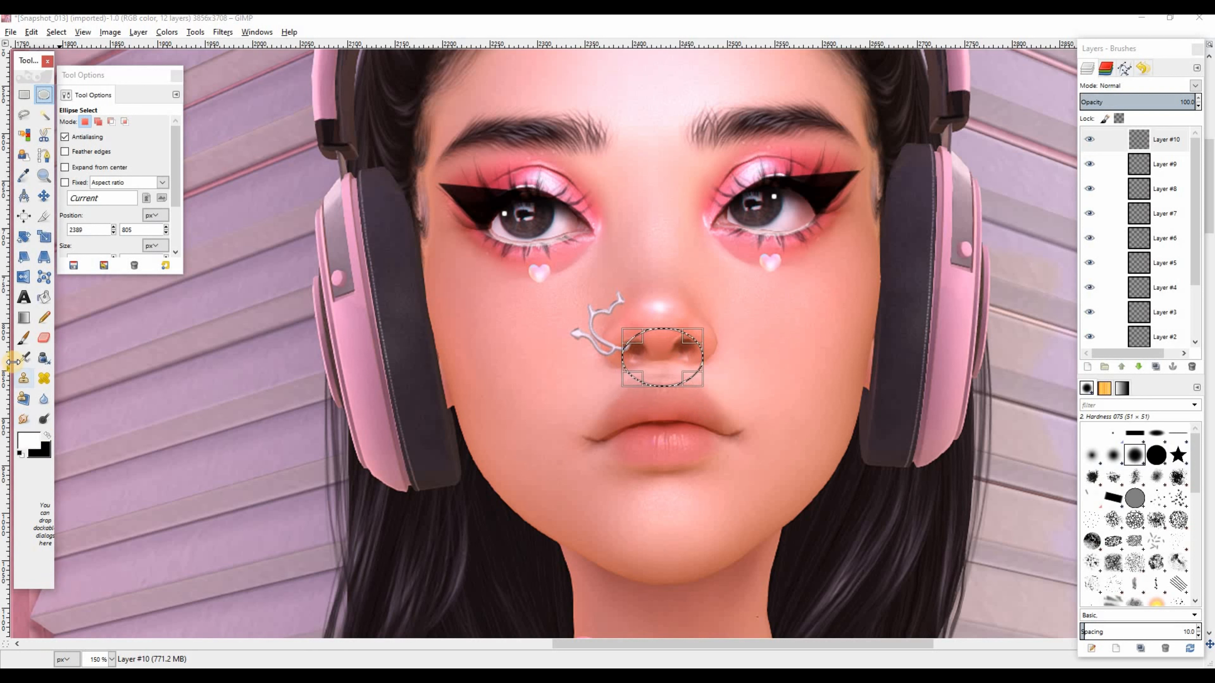
{"action": "left_click", "coordinate": [24, 357]}
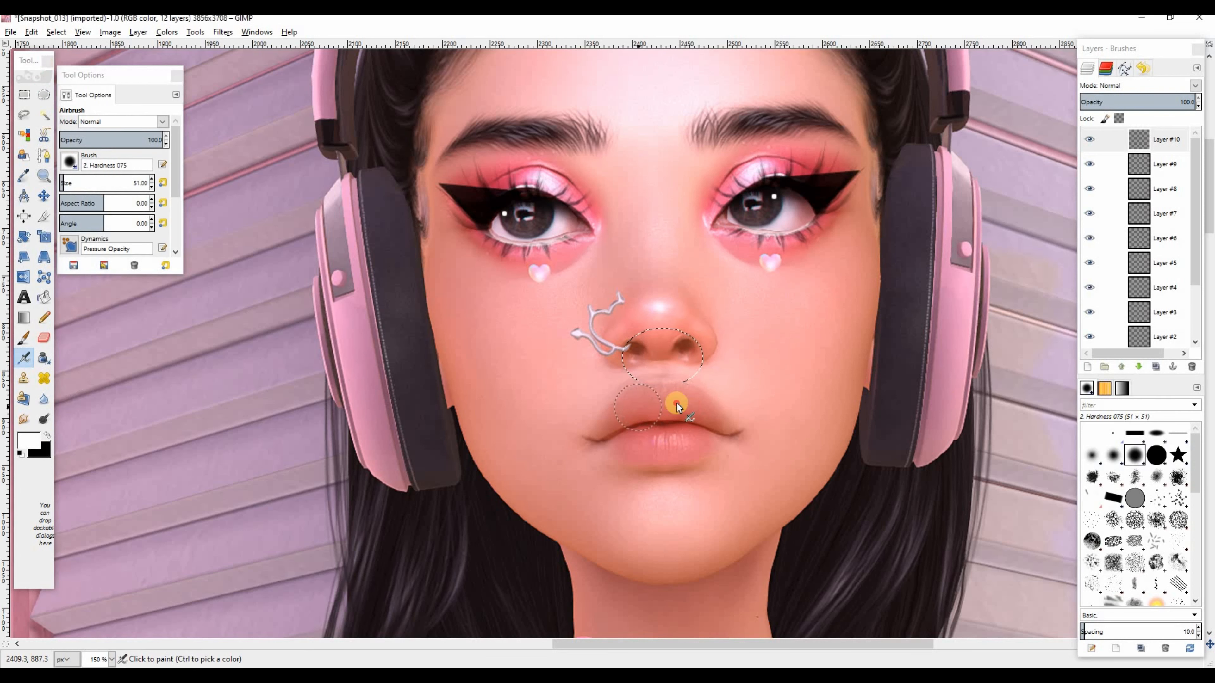
{"action": "mouse_move", "coordinate": [676, 404]}
{"action": "left_mouse_down"}
{"action": "mouse_move", "coordinate": [703, 407]}
{"action": "mouse_move", "coordinate": [647, 400]}
{"action": "mouse_move", "coordinate": [698, 404]}
{"action": "left_mouse_up"}
{"action": "left_click", "coordinate": [56, 32]}
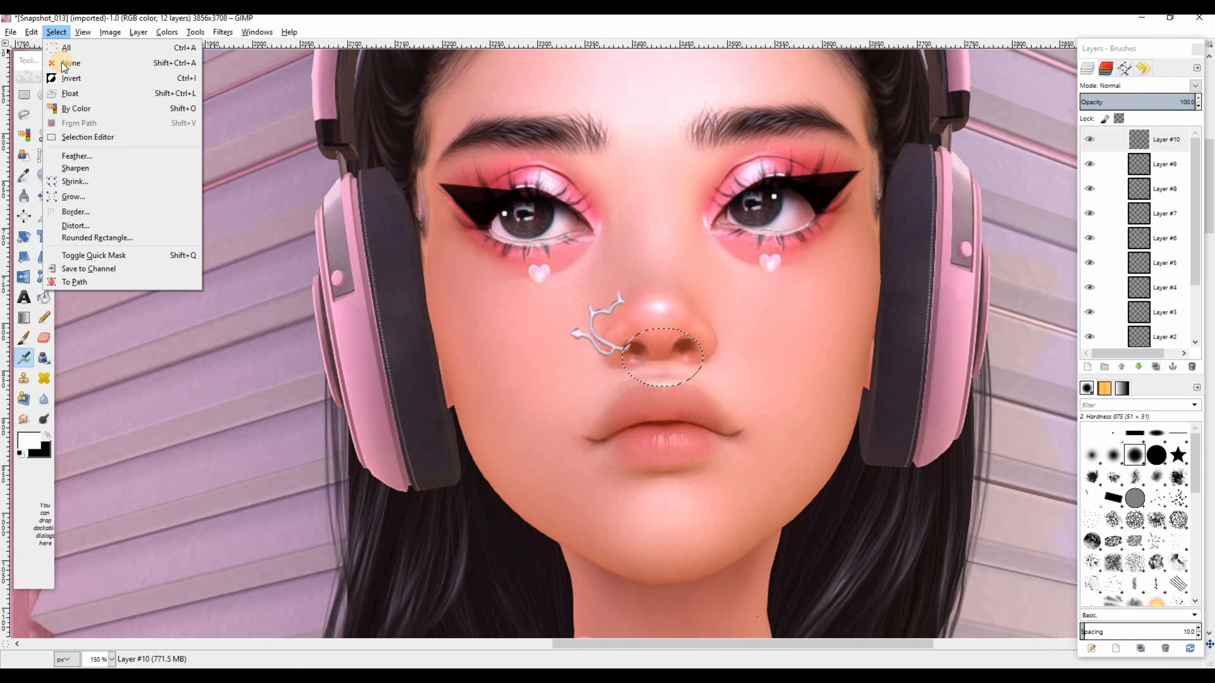
{"action": "left_click", "coordinate": [72, 58]}
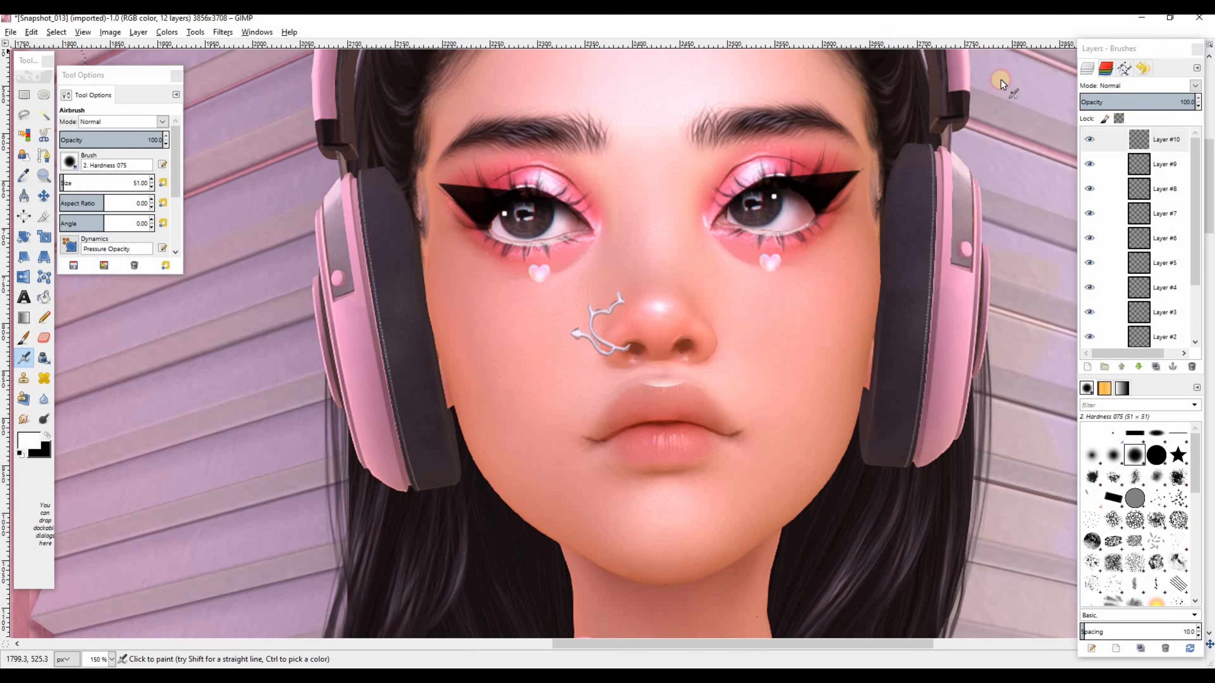
Set the upper-lip highlight layer's blend mode to Overlay and add a new transparent layer above it
{"action": "left_click", "coordinate": [1199, 87]}
{"action": "left_click", "coordinate": [1118, 239]}
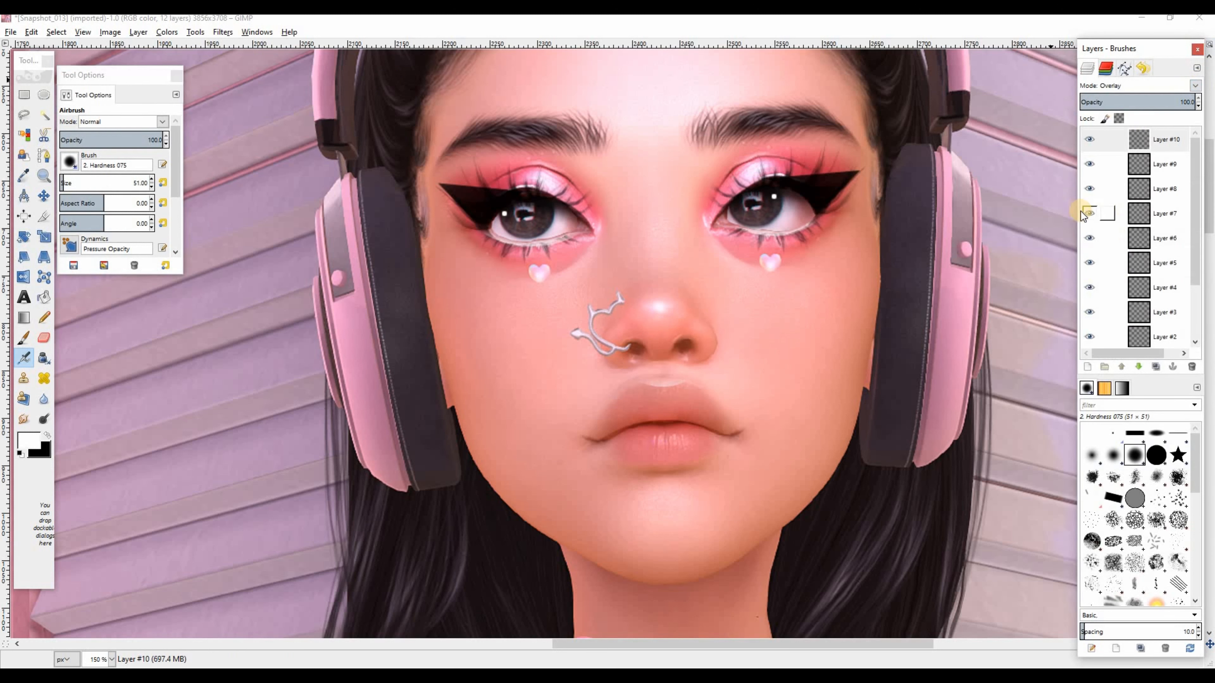
{"action": "left_click", "coordinate": [1089, 366]}
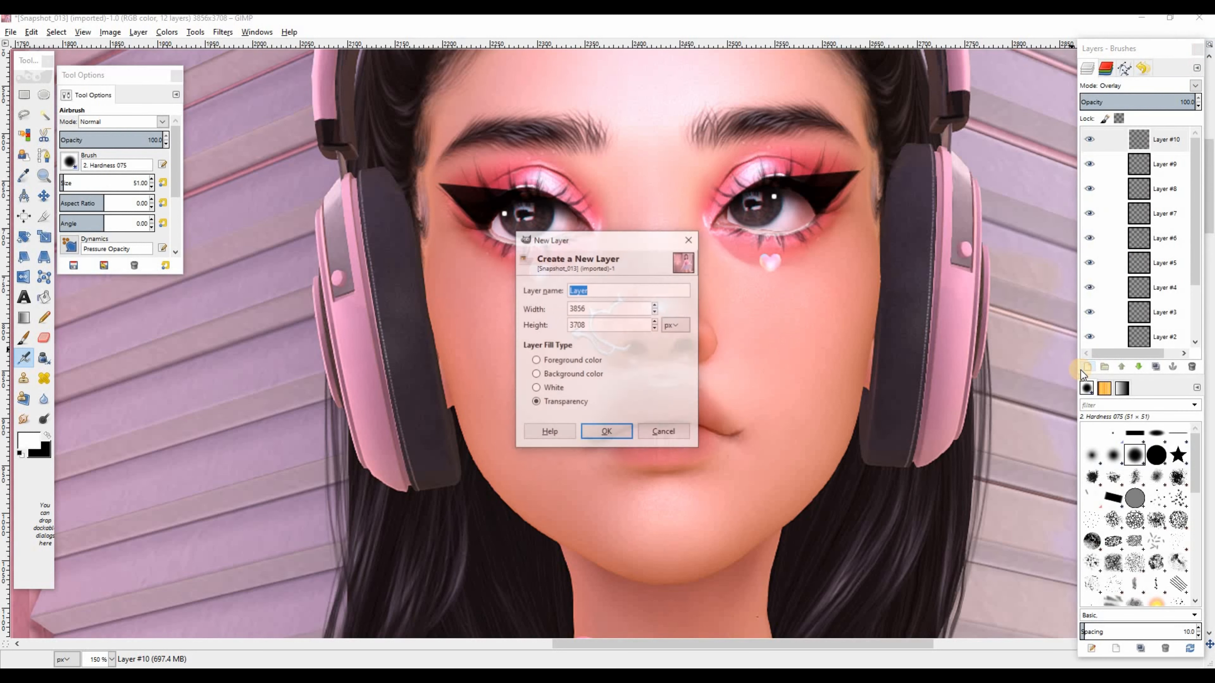
{"action": "left_click", "coordinate": [588, 435]}
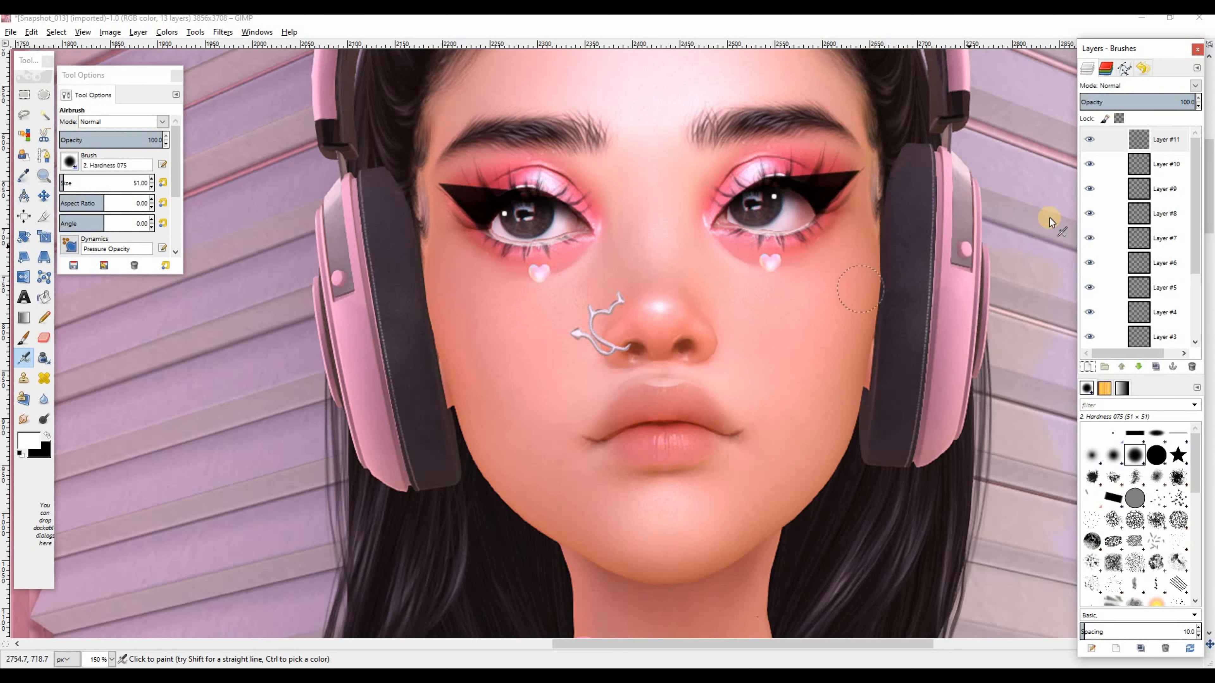
Switch to Pinterest in the browser, open the black eyelash pin from the home feed and download its image
{"action": "key", "text": "alt+Tab"}
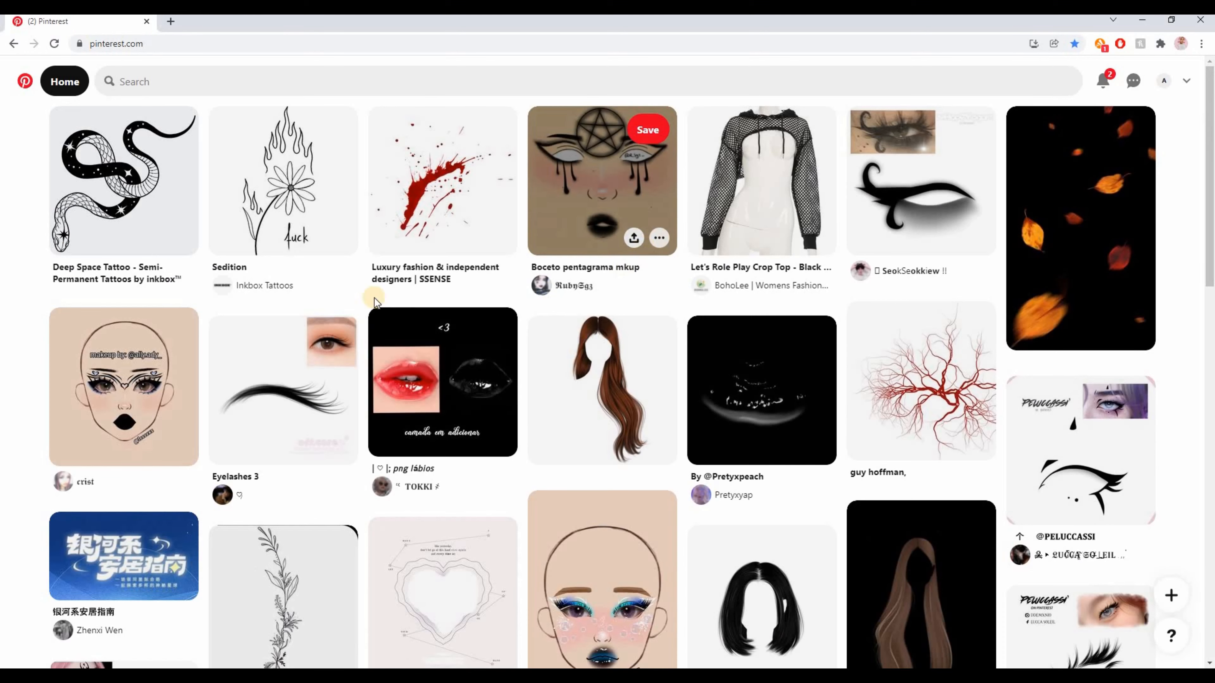
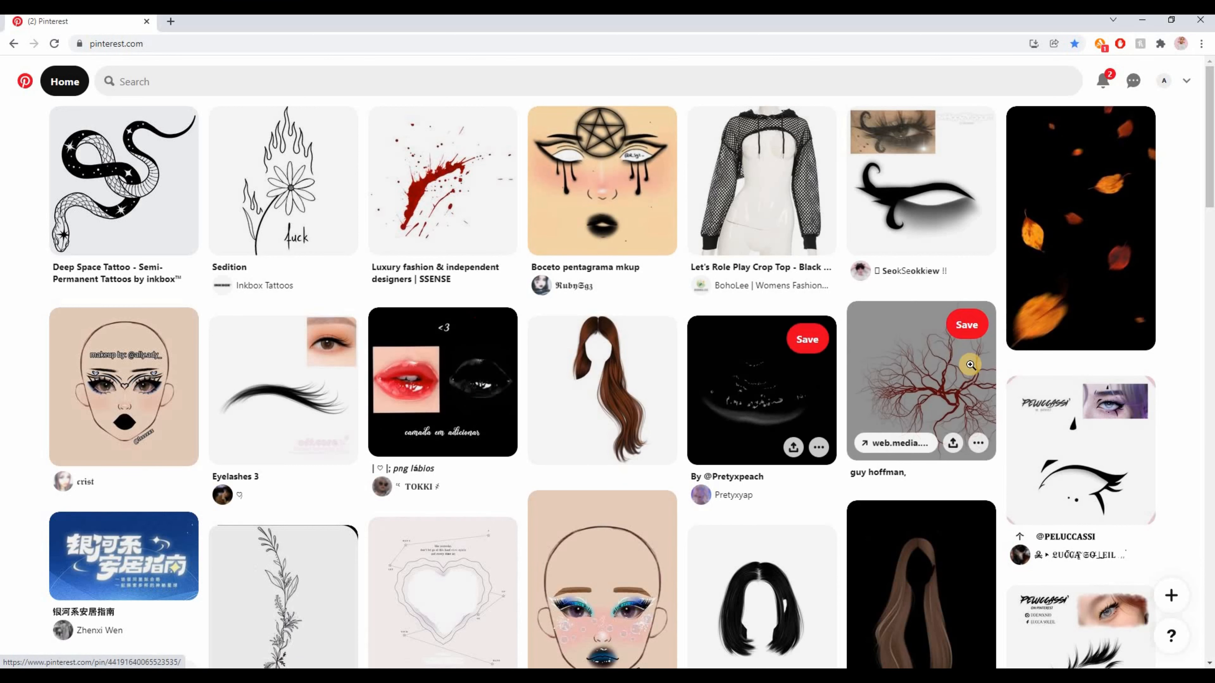
{"action": "scroll", "coordinate": [924, 335], "scroll_direction": "down", "scroll_amount": 1}
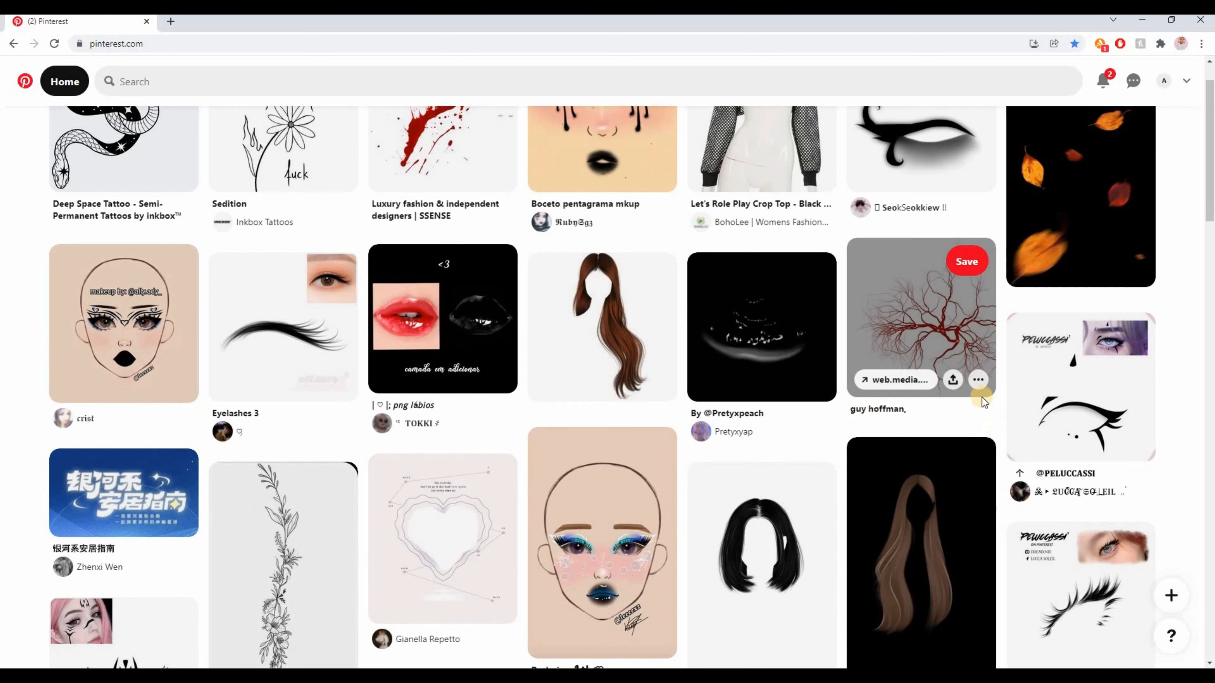
{"action": "scroll", "coordinate": [957, 335], "scroll_direction": "down", "scroll_amount": 1}
{"action": "left_click", "coordinate": [1078, 512]}
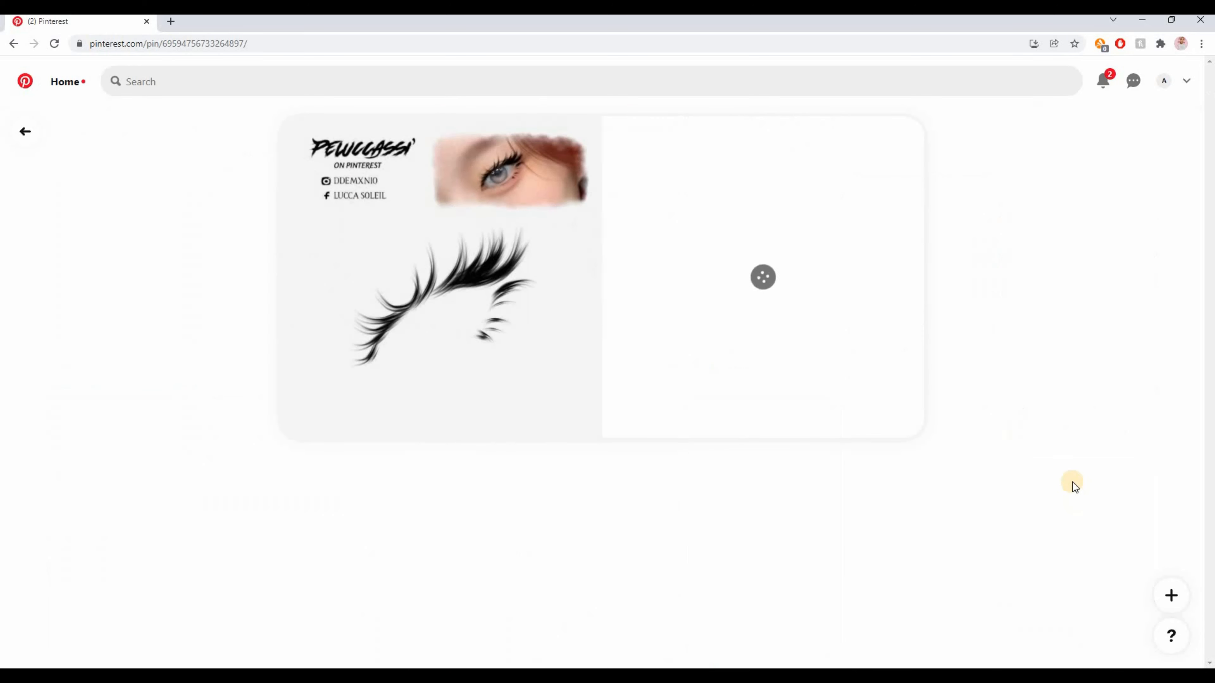
{"action": "left_click", "coordinate": [648, 158]}
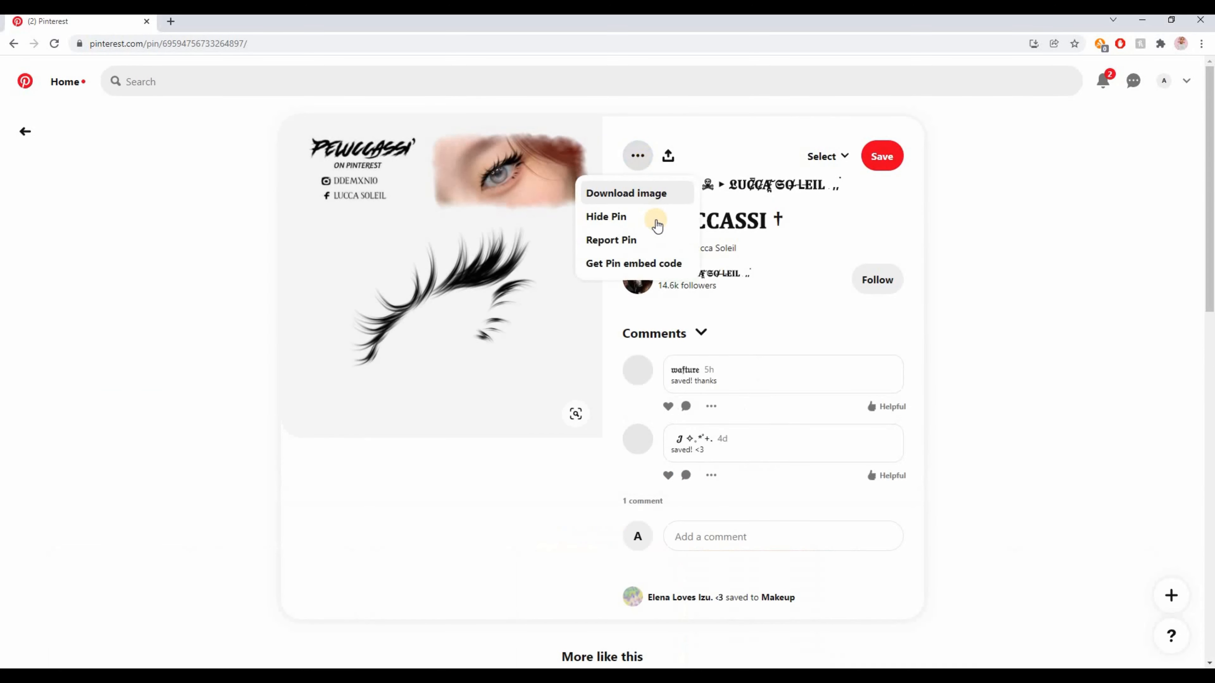
{"action": "left_click", "coordinate": [653, 192]}
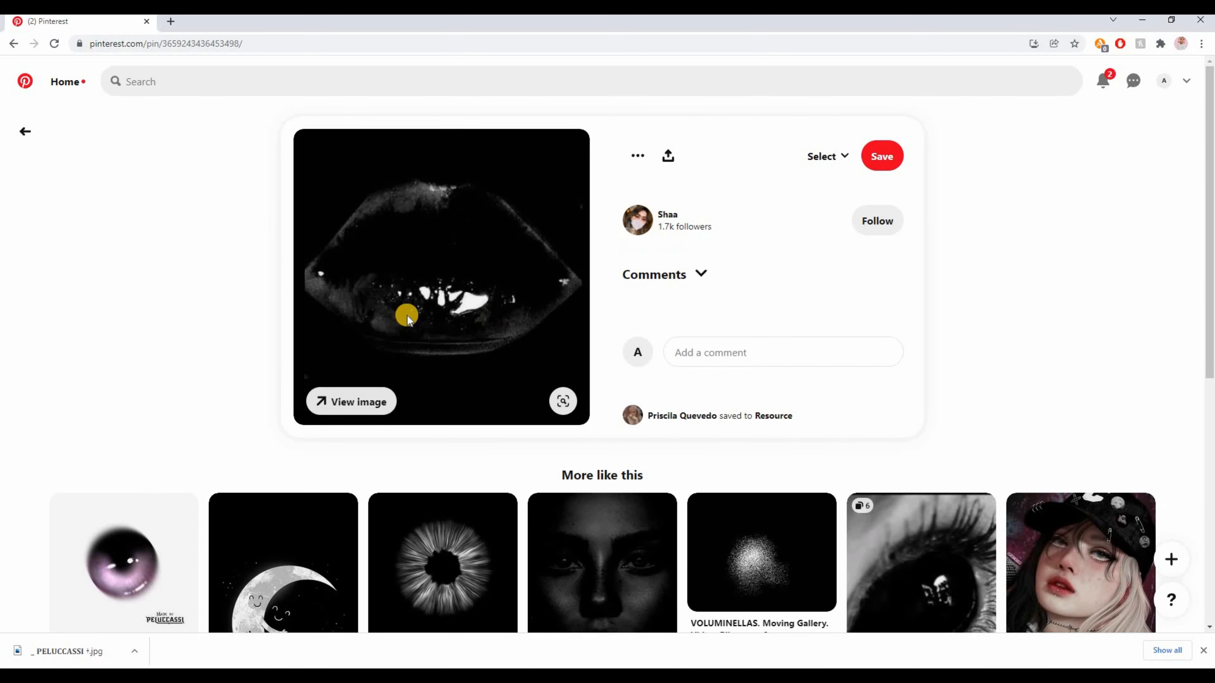
Check the related pins below the glossy black lips pin and download the lips image
{"action": "scroll", "coordinate": [640, 316], "scroll_direction": "down", "scroll_amount": 4}
{"action": "scroll", "coordinate": [648, 321], "scroll_direction": "down", "scroll_amount": 4}
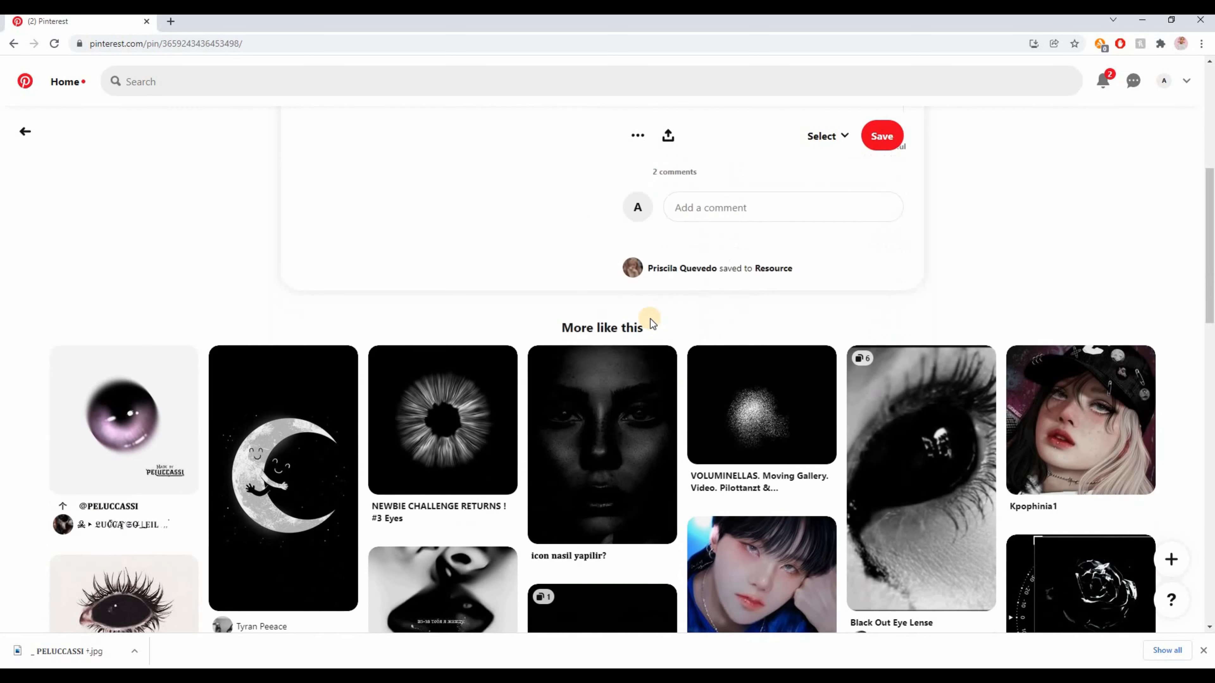
{"action": "scroll", "coordinate": [650, 307], "scroll_direction": "up", "scroll_amount": 8}
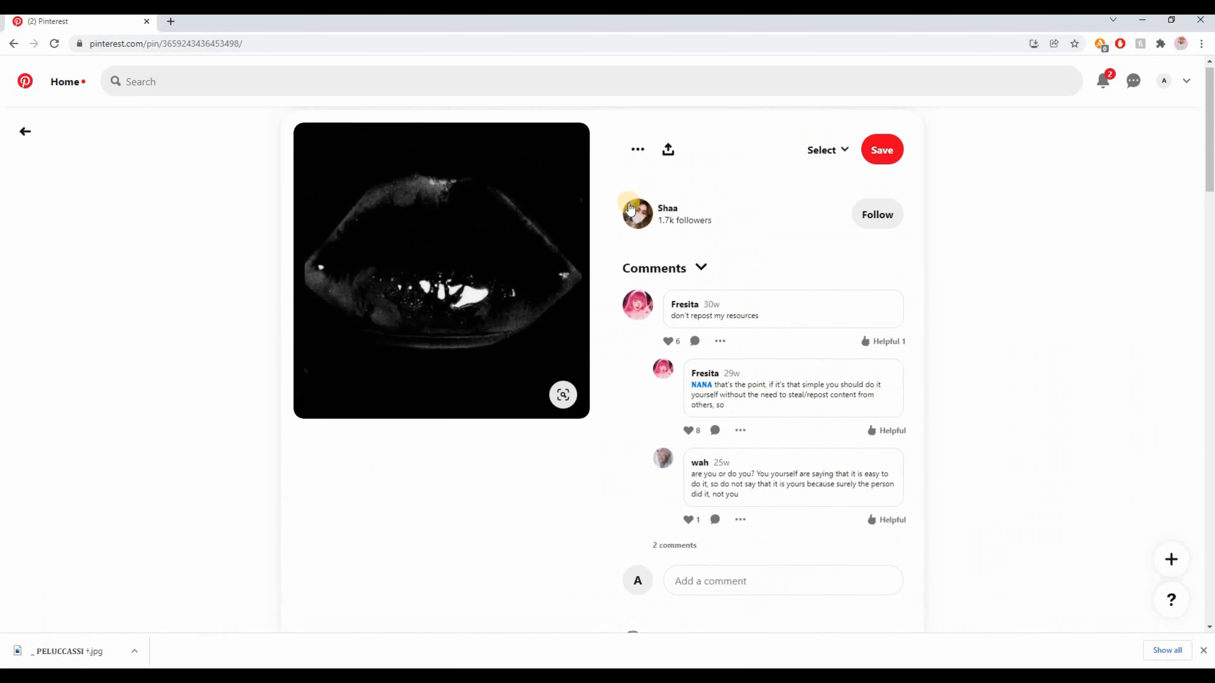
{"action": "left_click", "coordinate": [637, 155]}
{"action": "left_click", "coordinate": [637, 201]}
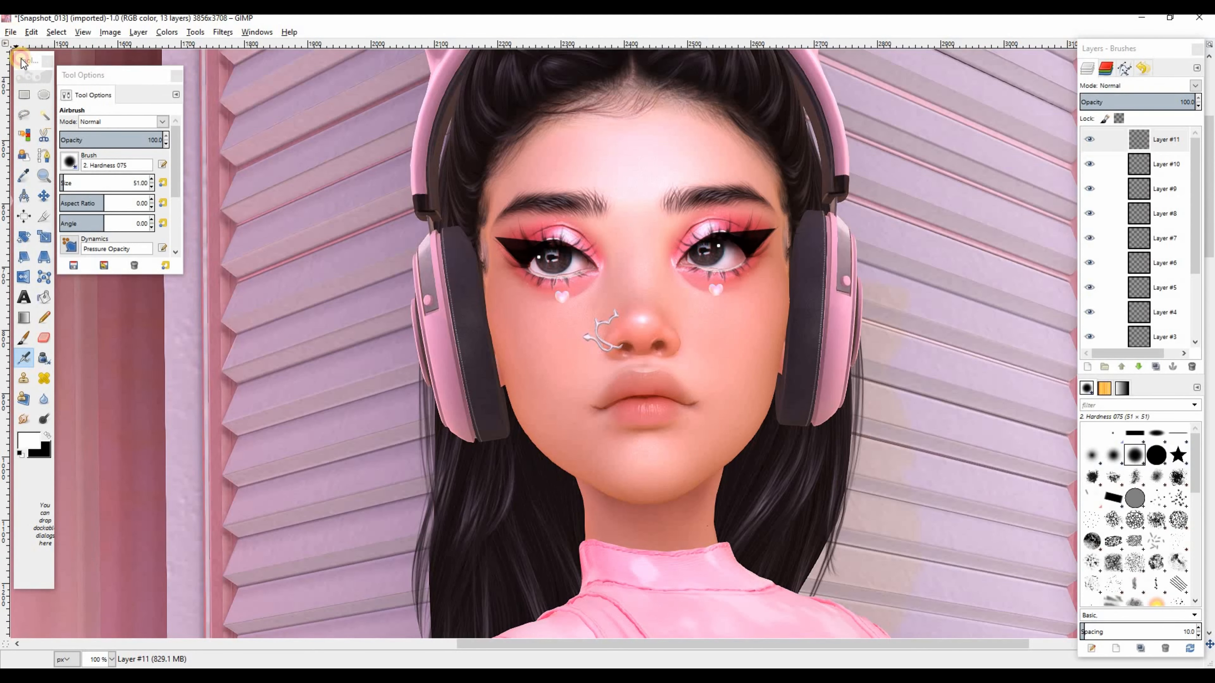
Open download.jpg from the Pictures folder as a new layer in the GIMP snapshot
{"action": "left_click", "coordinate": [10, 31]}
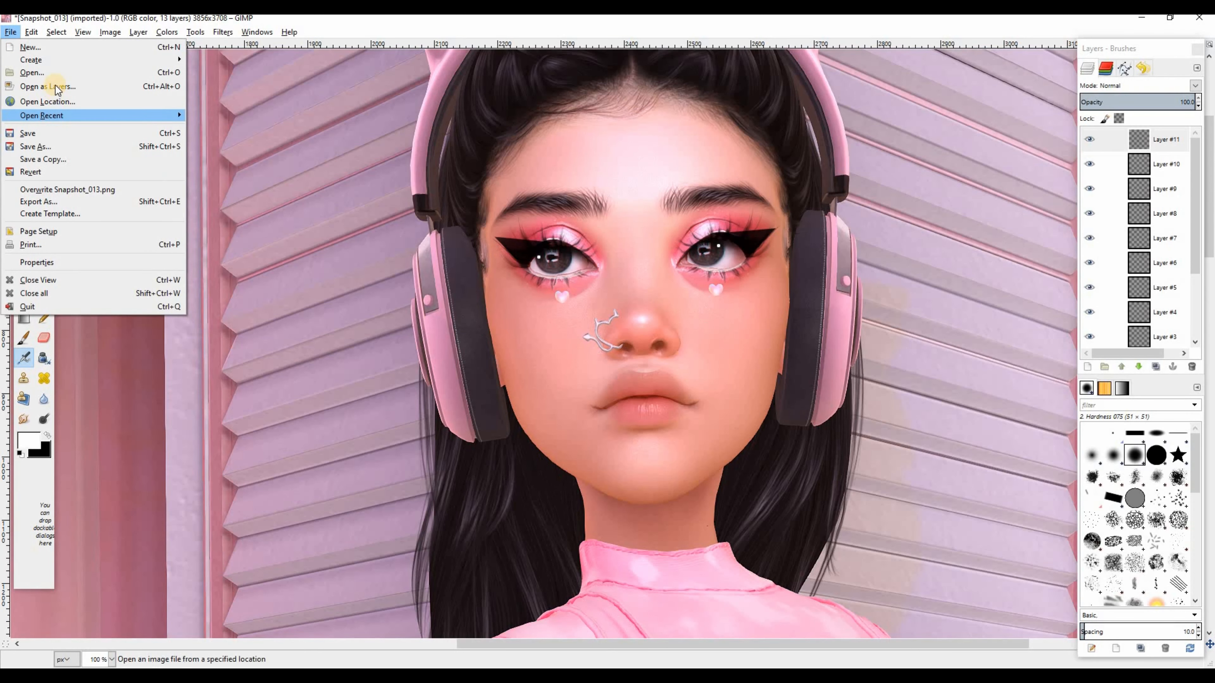
{"action": "left_click", "coordinate": [33, 82]}
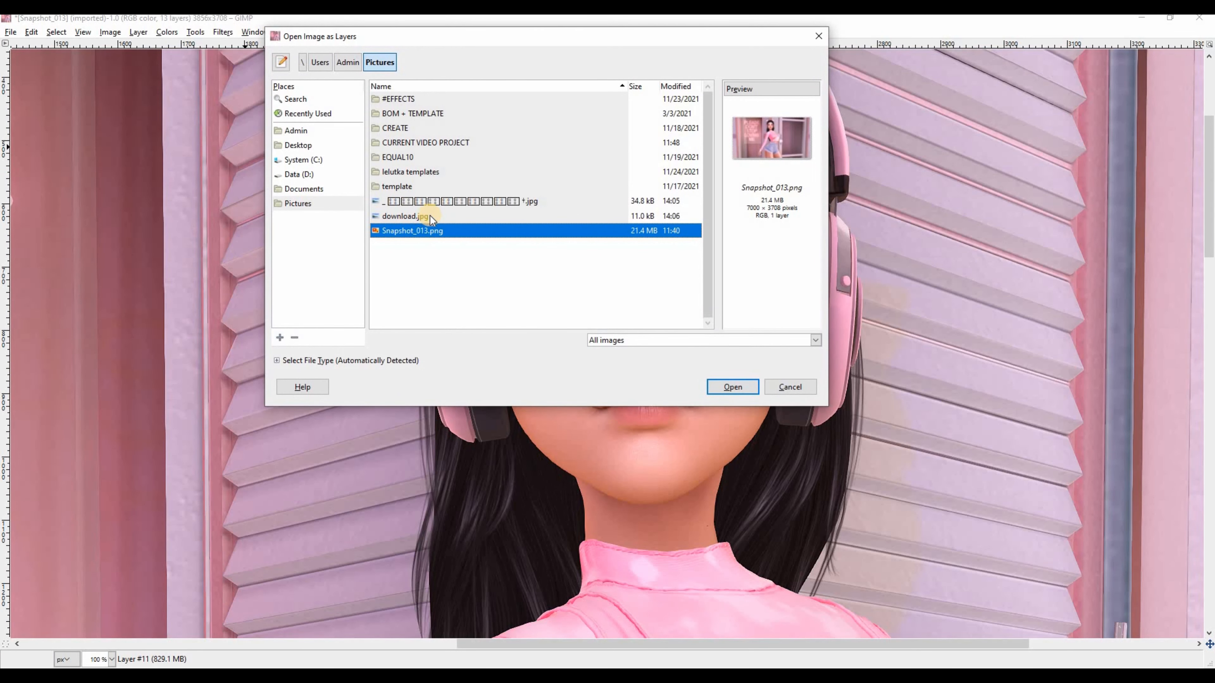
{"action": "left_click", "coordinate": [429, 216]}
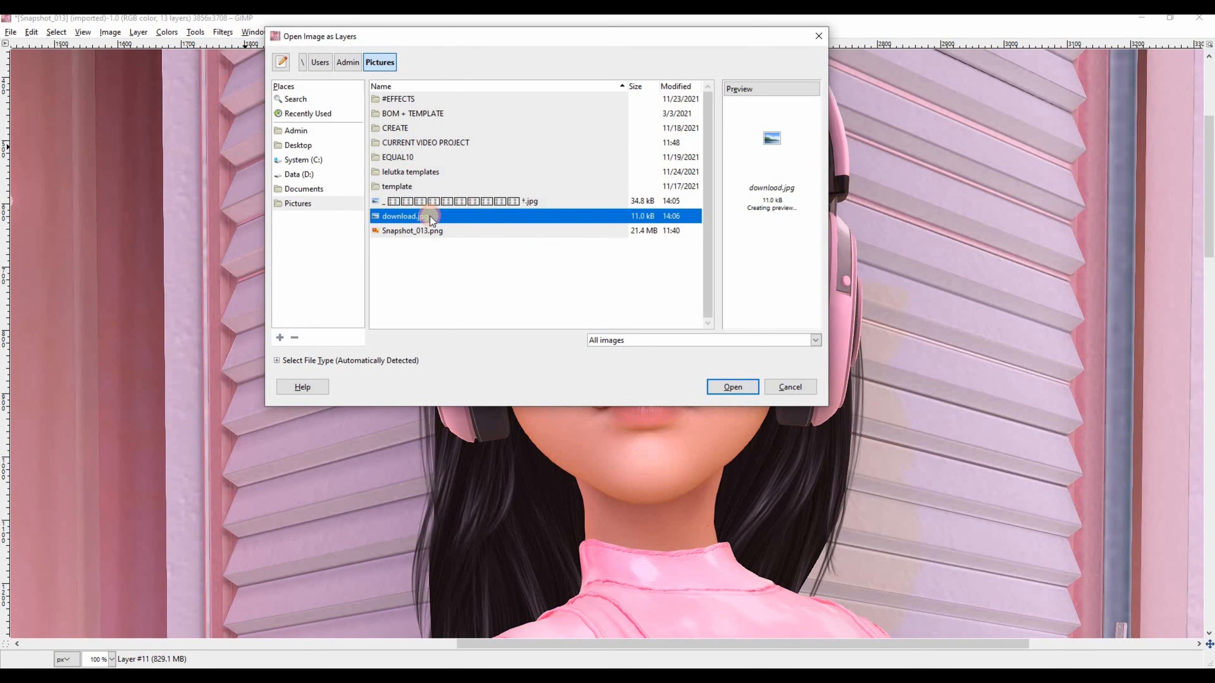
{"action": "left_click", "coordinate": [737, 395]}
Move the black lip gloss image layer with the Move tool from the torso up over the avatar's nose and mouth
{"action": "scroll", "coordinate": [535, 397], "scroll_direction": "down", "scroll_amount": 8}
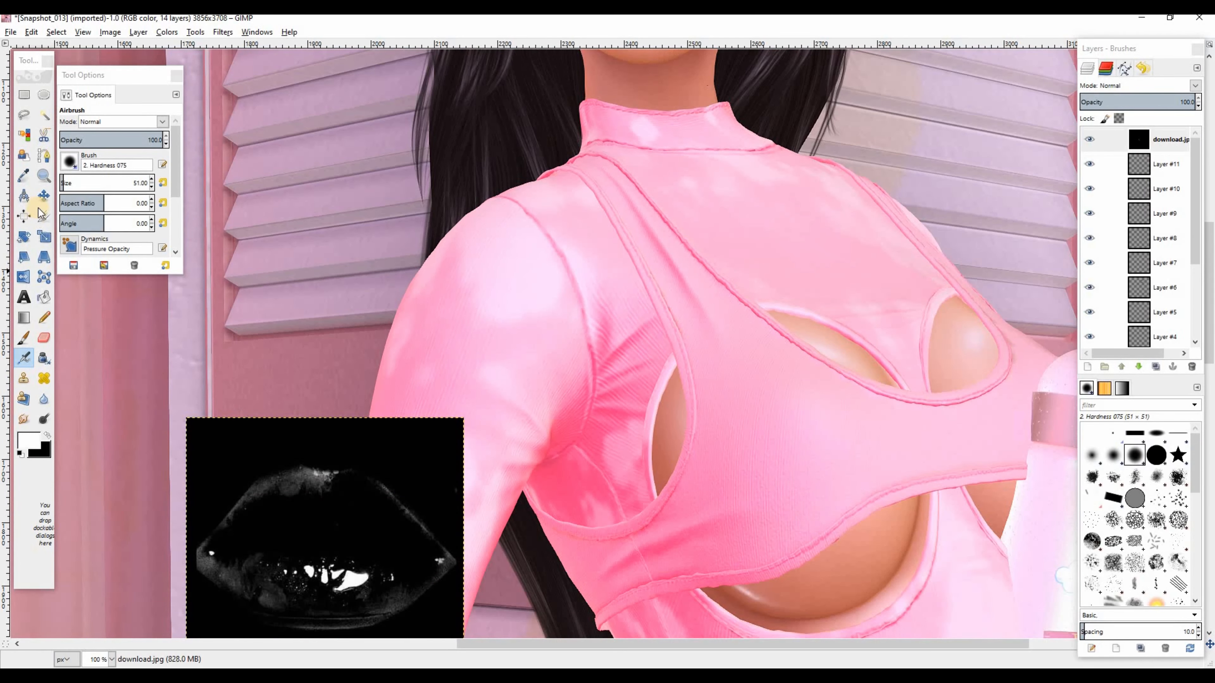
{"action": "left_click", "coordinate": [44, 196]}
{"action": "left_click_drag", "start_coordinate": [326, 524], "coordinate": [745, 190]}
{"action": "scroll", "coordinate": [744, 311], "scroll_direction": "up", "scroll_amount": 10}
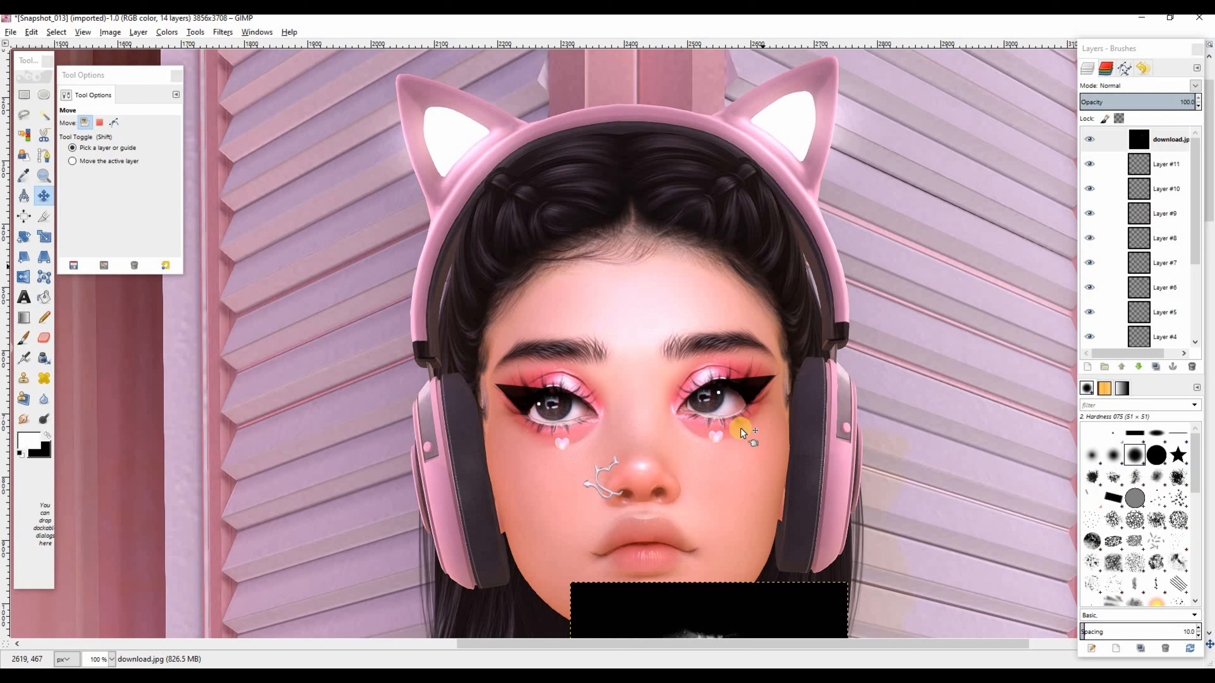
{"action": "left_click_drag", "start_coordinate": [733, 602], "coordinate": [766, 355]}
{"action": "scroll", "coordinate": [231, 307], "scroll_direction": "down", "scroll_amount": 3}
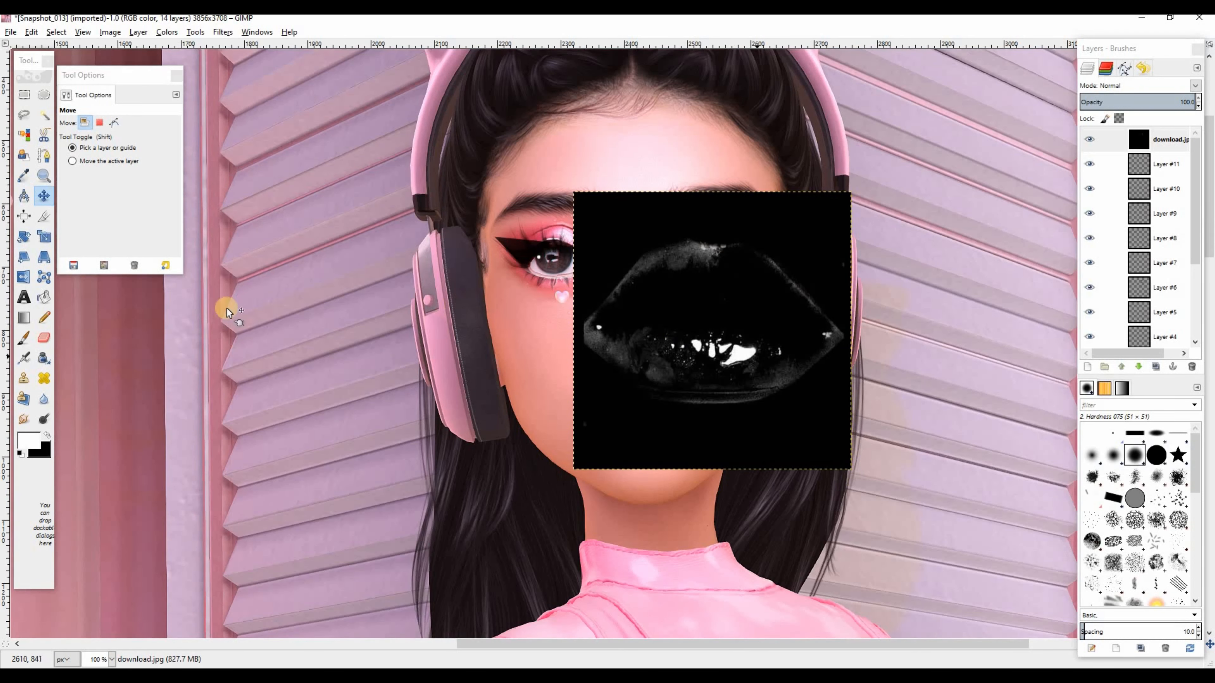
Scale the lip gloss image layer down to 151 × 151 px with its aspect ratio locked
{"action": "left_click", "coordinate": [44, 237]}
{"action": "left_click", "coordinate": [705, 249]}
{"action": "key", "text": "Tab"}
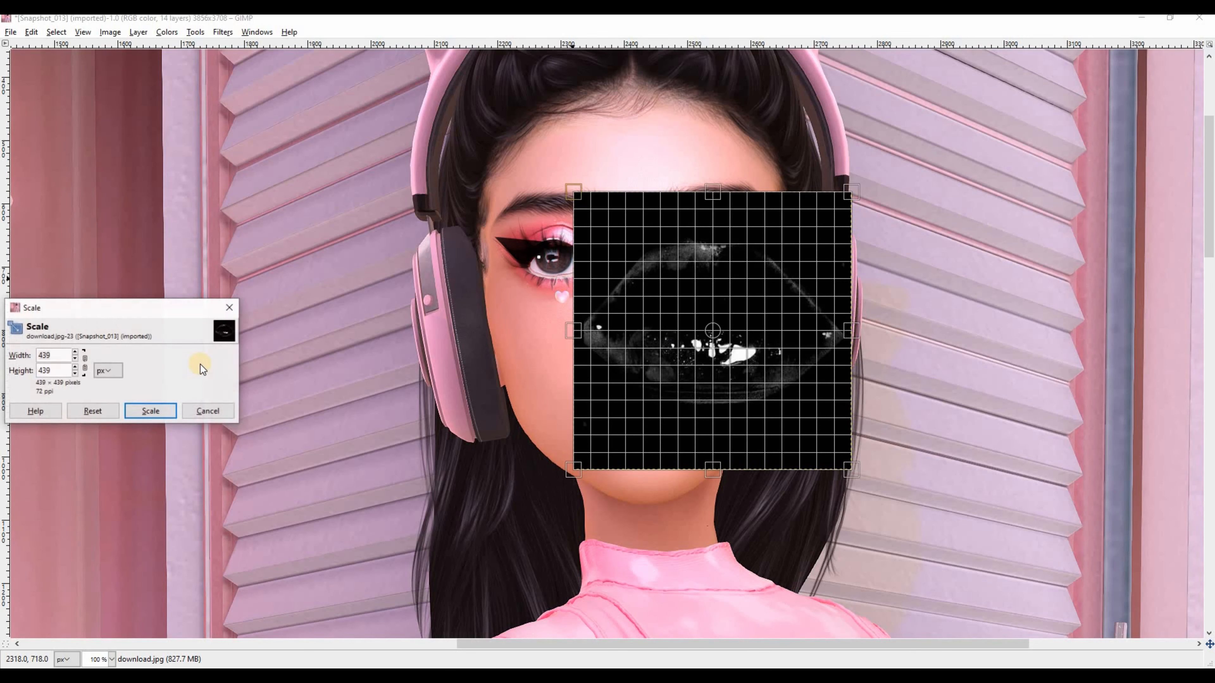
{"action": "left_click", "coordinate": [85, 363]}
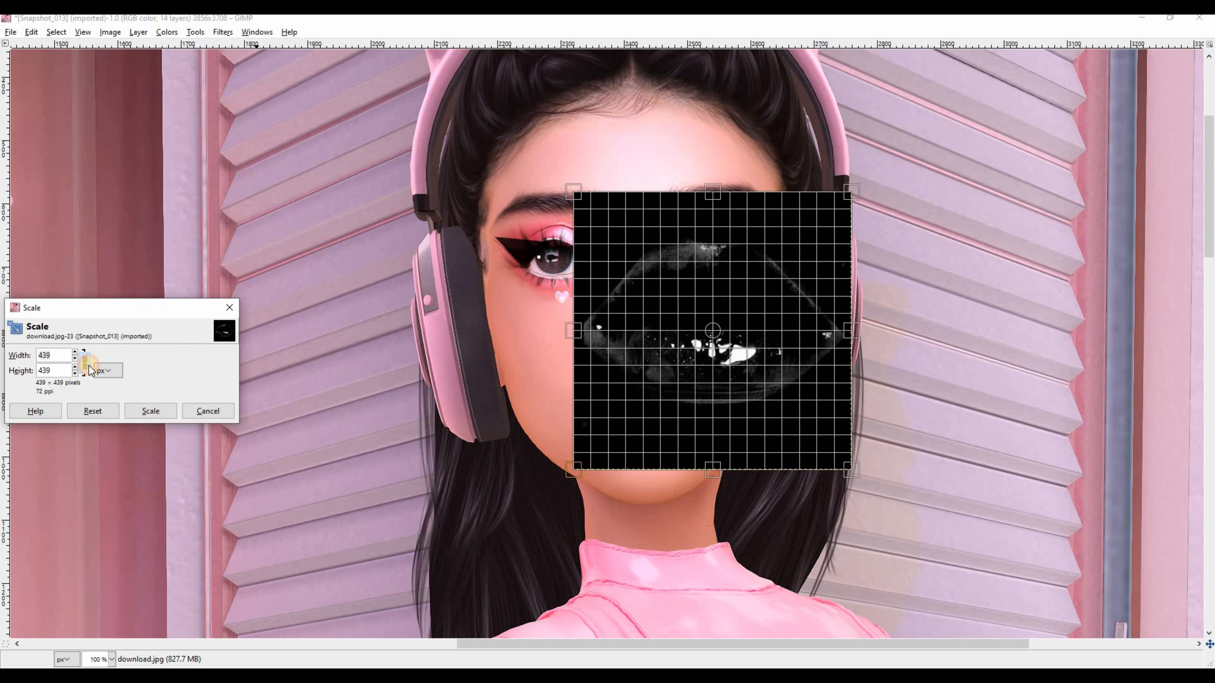
{"action": "key", "text": "Tab"}
{"action": "left_click_drag", "start_coordinate": [662, 261], "coordinate": [810, 426]}
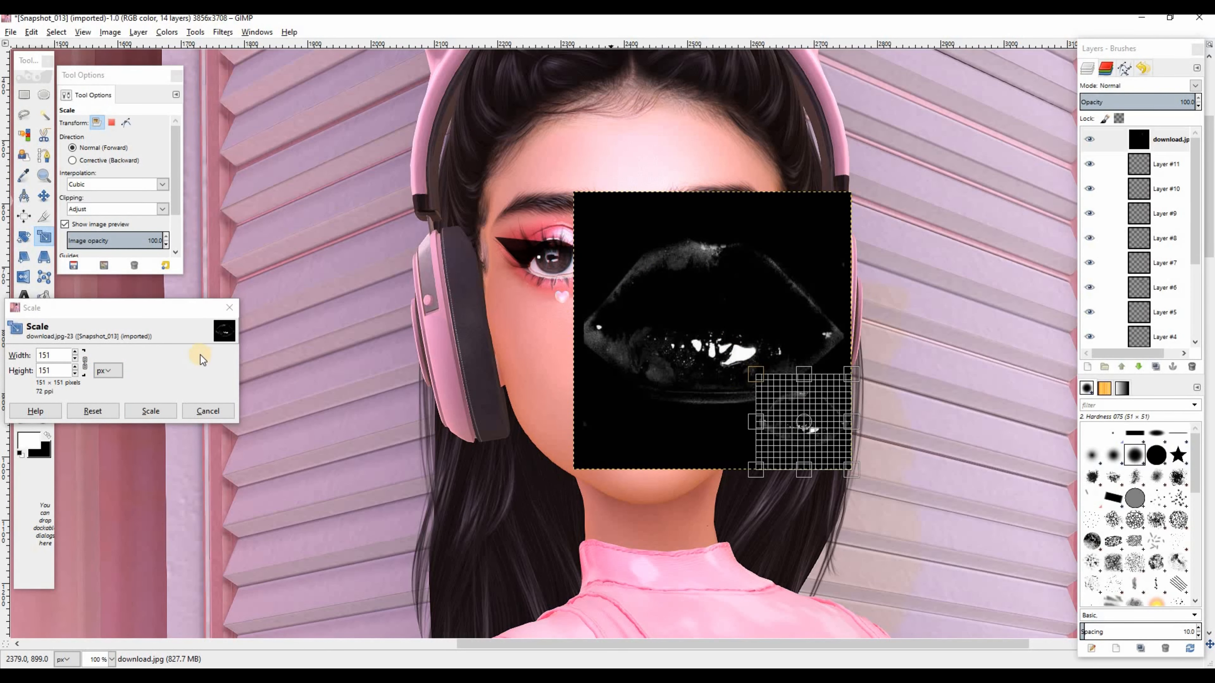
{"action": "left_click", "coordinate": [151, 410]}
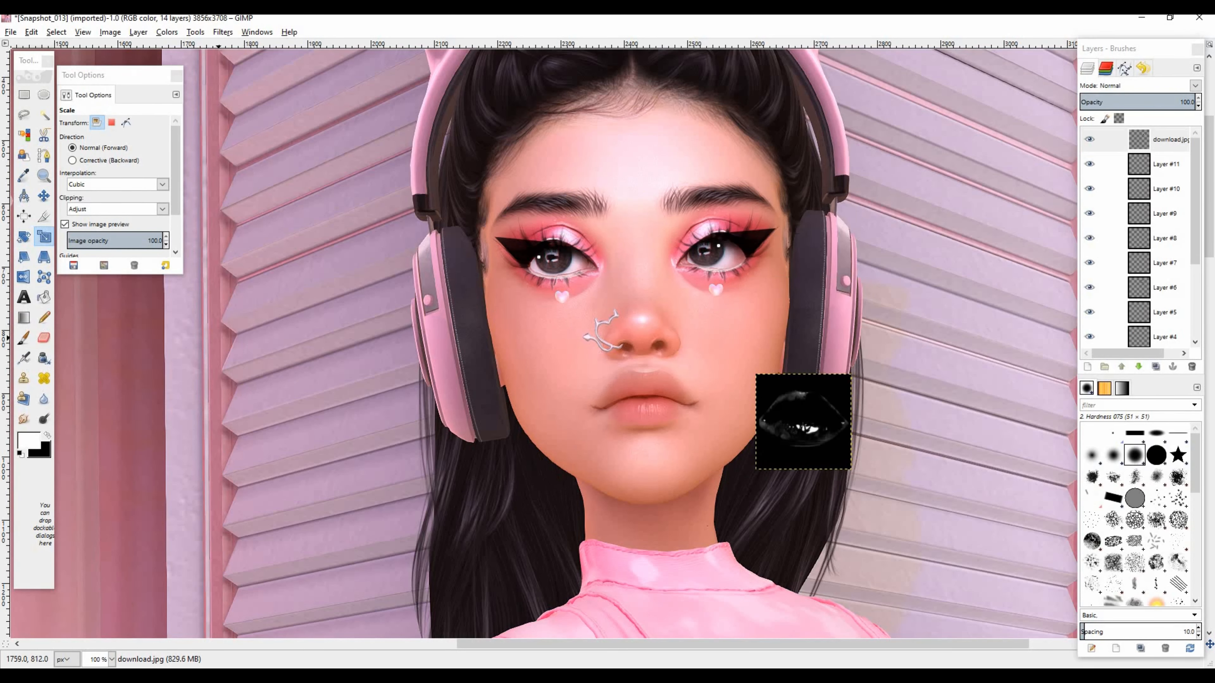
Turn the black (000000) background of the lip gloss layer transparent with Color to Alpha
{"action": "left_click", "coordinate": [166, 32]}
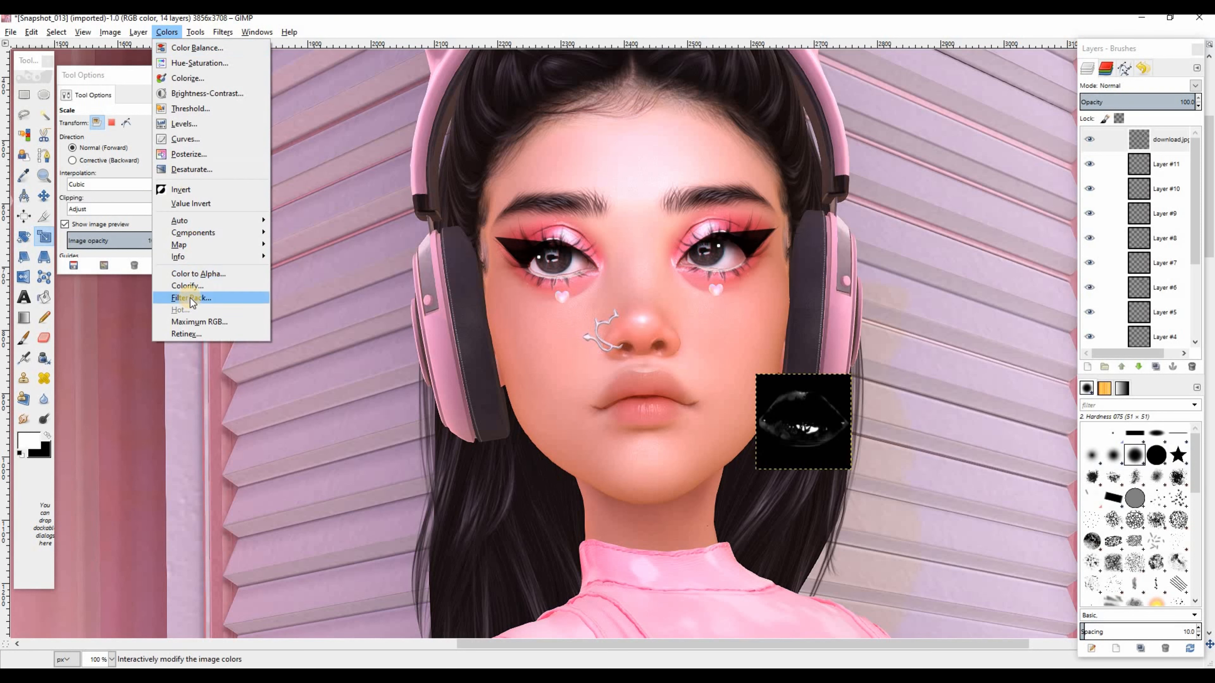
{"action": "left_click", "coordinate": [195, 271]}
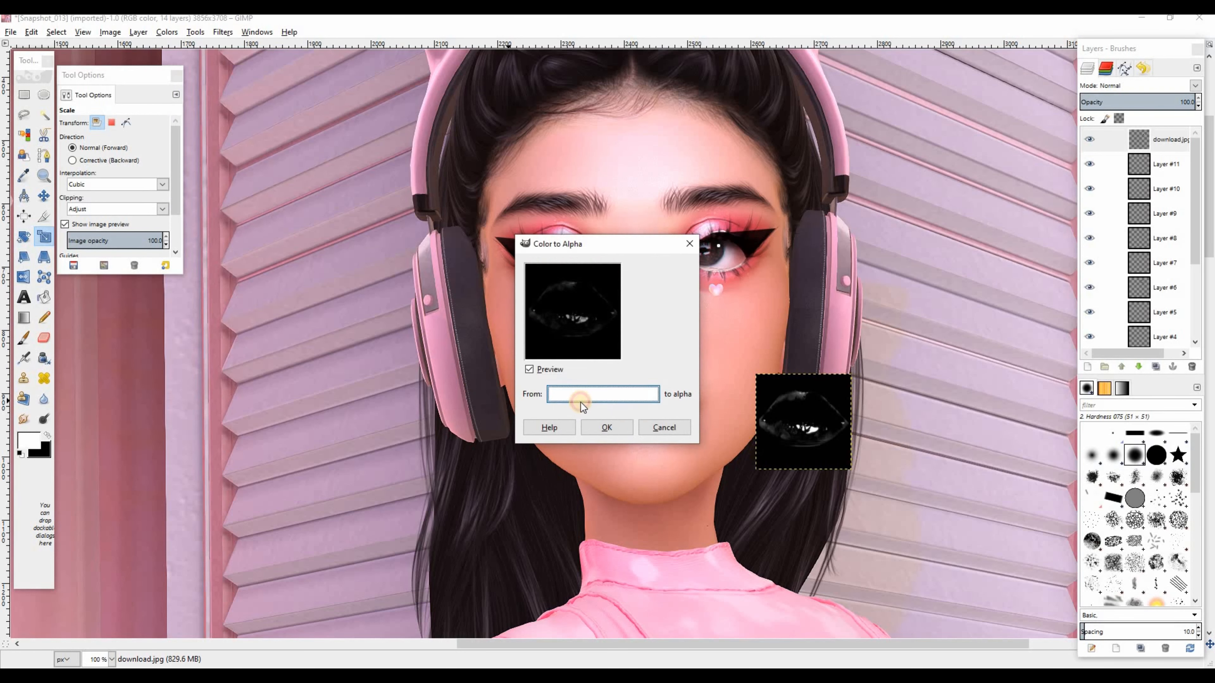
{"action": "left_click", "coordinate": [580, 401]}
{"action": "left_click_drag", "start_coordinate": [542, 369], "coordinate": [480, 450]}
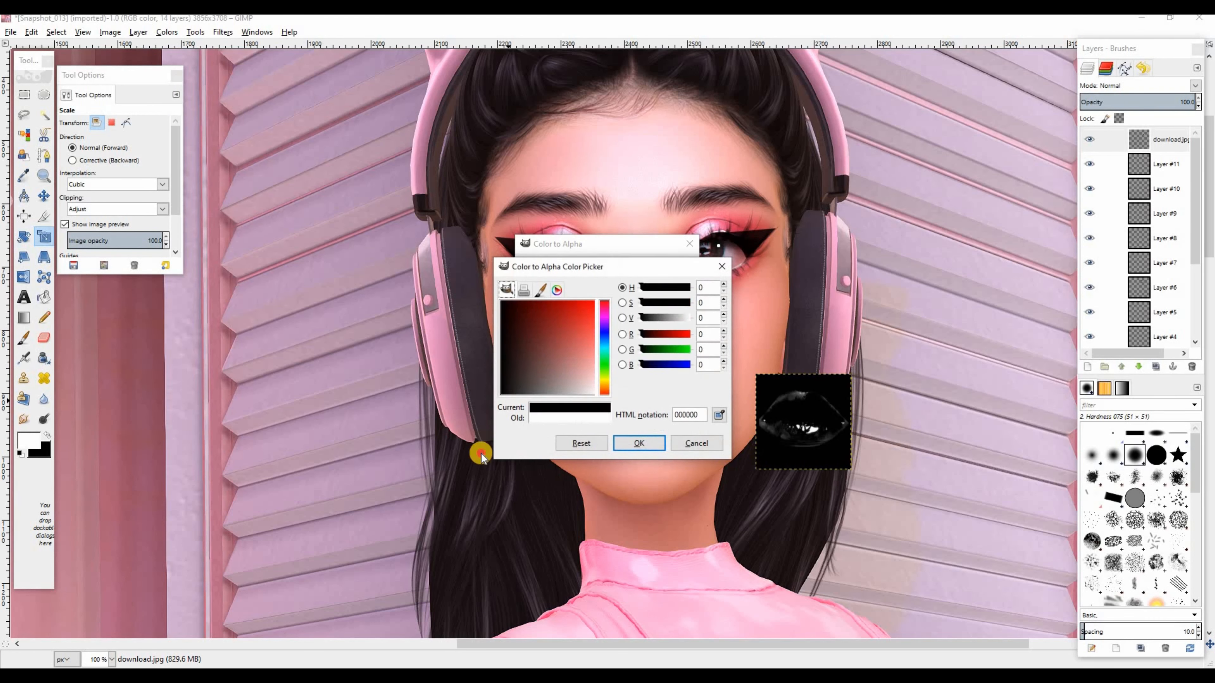
{"action": "left_click", "coordinate": [640, 443]}
{"action": "key", "text": "Tab"}
{"action": "left_click", "coordinate": [619, 426]}
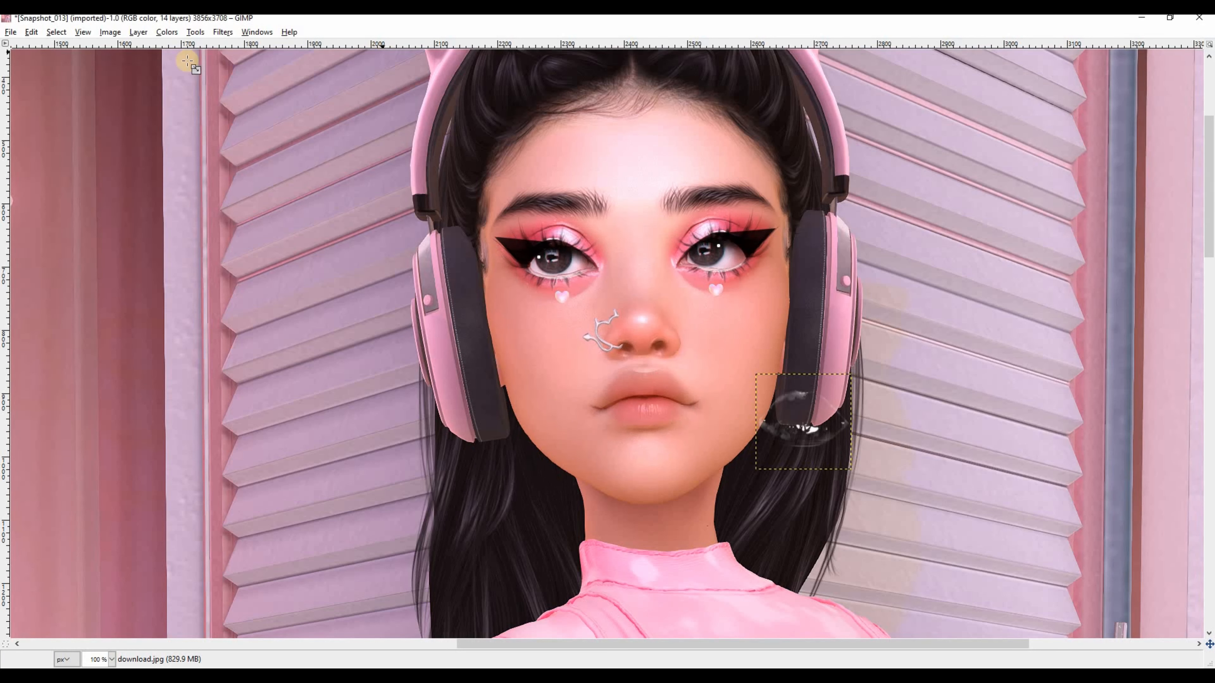
Move the lip gloss layer onto the character's lips so its shine sits on the mouth
{"action": "key", "text": "Tab"}
{"action": "left_click", "coordinate": [44, 196]}
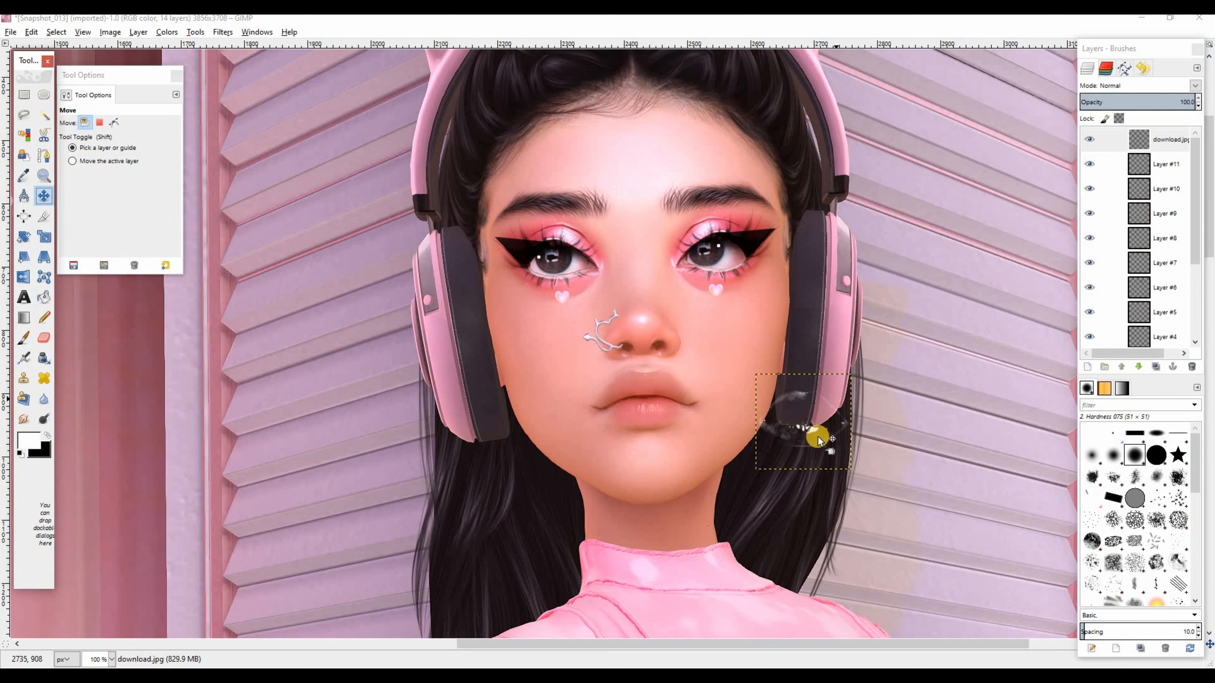
{"action": "left_click_drag", "start_coordinate": [809, 433], "coordinate": [655, 413]}
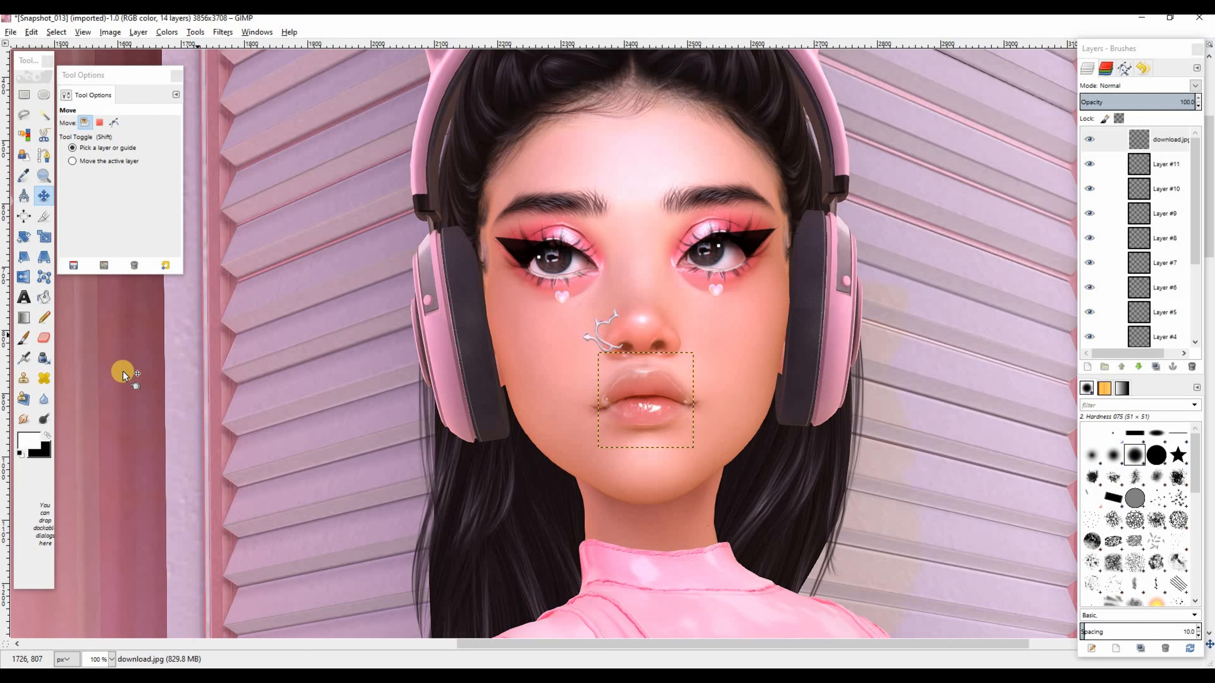
Erase the gloss over the upper lip with the Hardness 075 brush at size 51, and nudge the layer into place on the lower lip
{"action": "left_click", "coordinate": [43, 337]}
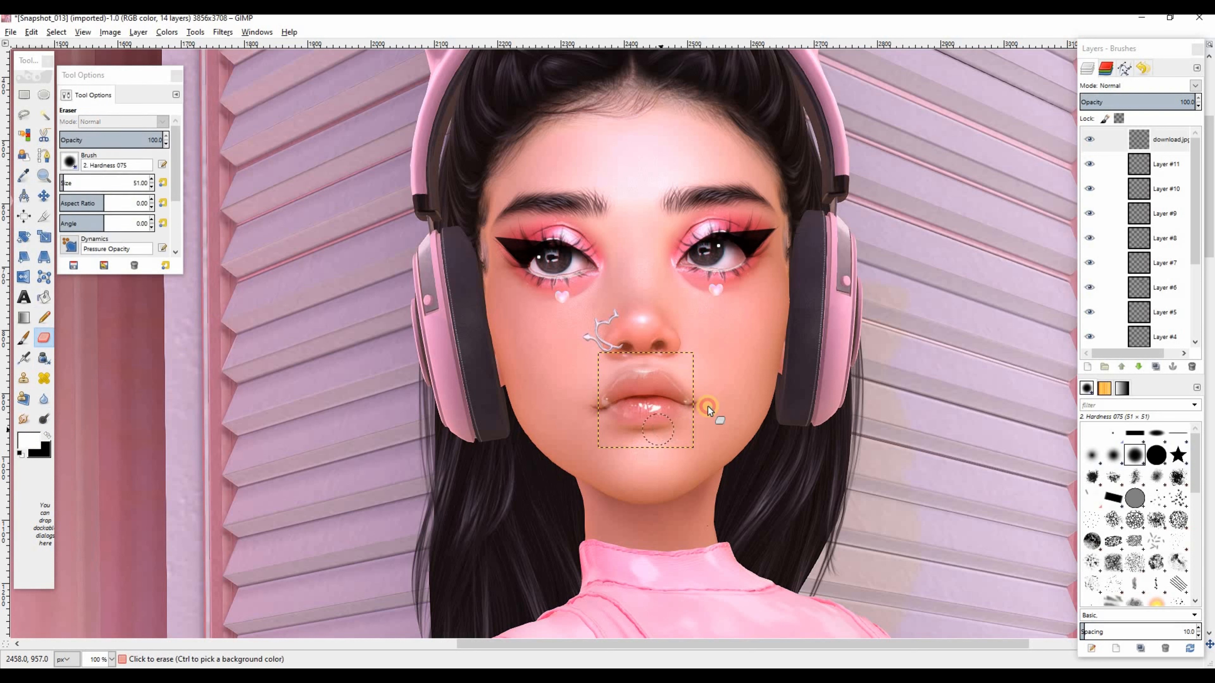
{"action": "mouse_move", "coordinate": [667, 368]}
{"action": "left_mouse_down"}
{"action": "mouse_move", "coordinate": [626, 363]}
{"action": "mouse_move", "coordinate": [631, 372]}
{"action": "mouse_move", "coordinate": [598, 396]}
{"action": "left_mouse_up"}
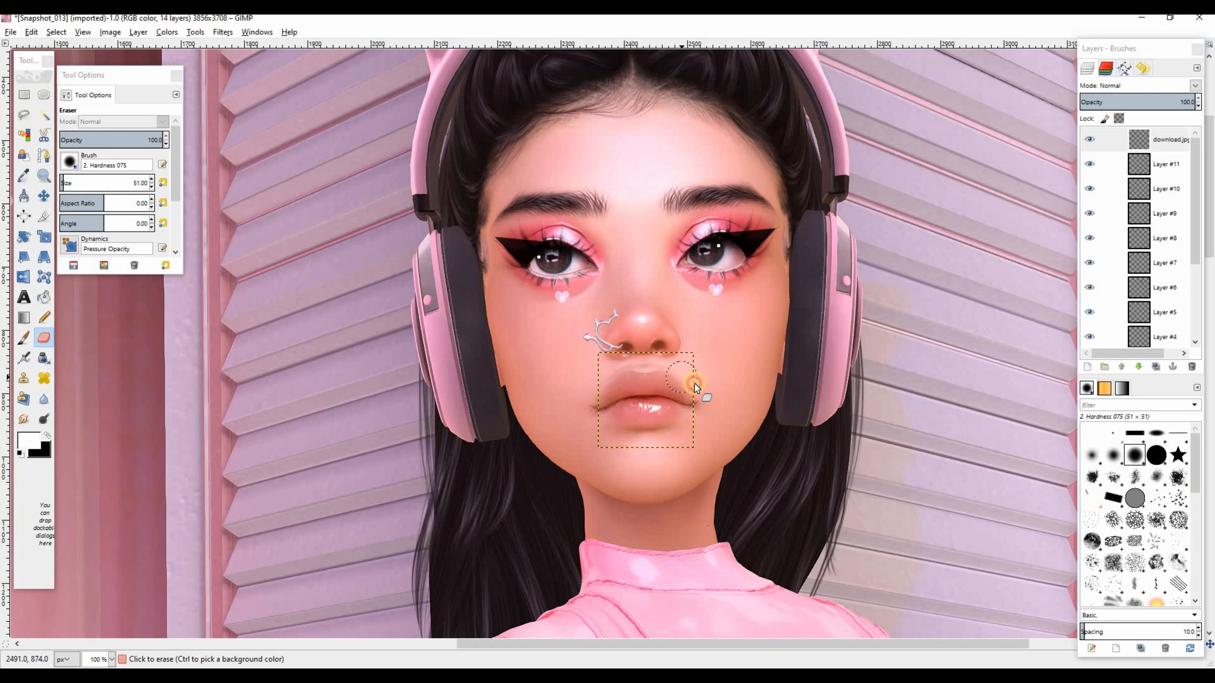
{"action": "left_click", "coordinate": [44, 200]}
{"action": "left_click_drag", "start_coordinate": [655, 416], "coordinate": [654, 418]}
Rotate the lip gloss layer slightly counter-clockwise, by about -0.75°, to match the tilt of the lips
{"action": "left_click", "coordinate": [24, 236]}
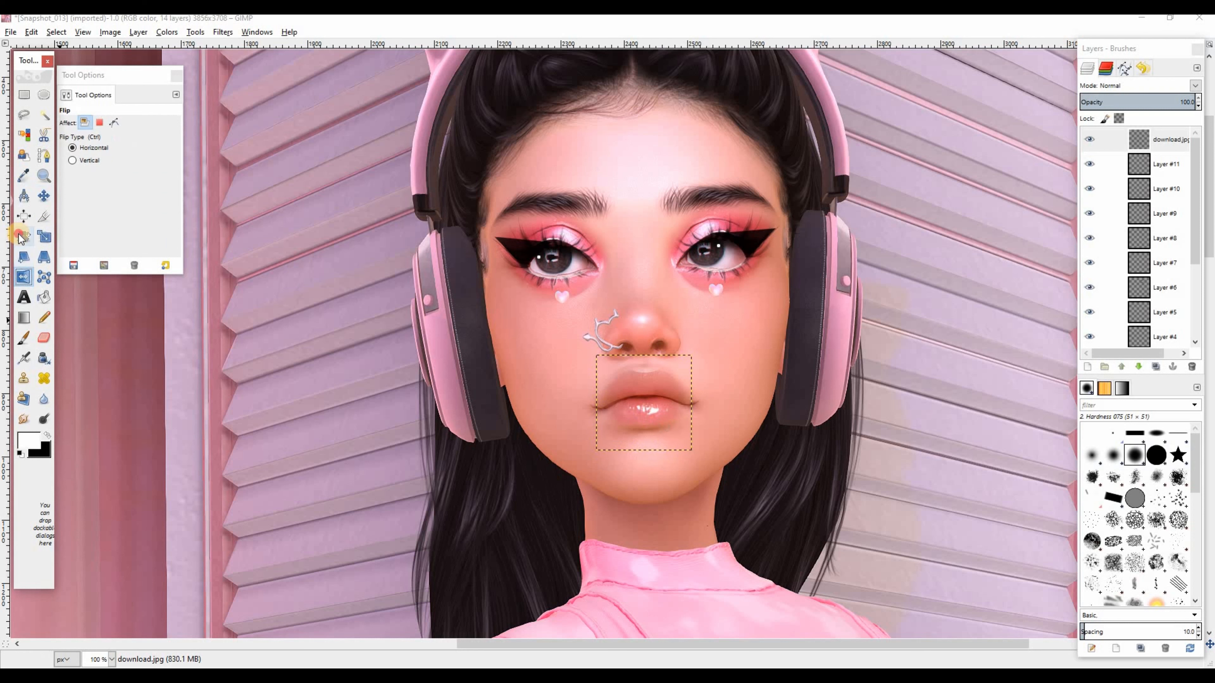
{"action": "left_click", "coordinate": [636, 379]}
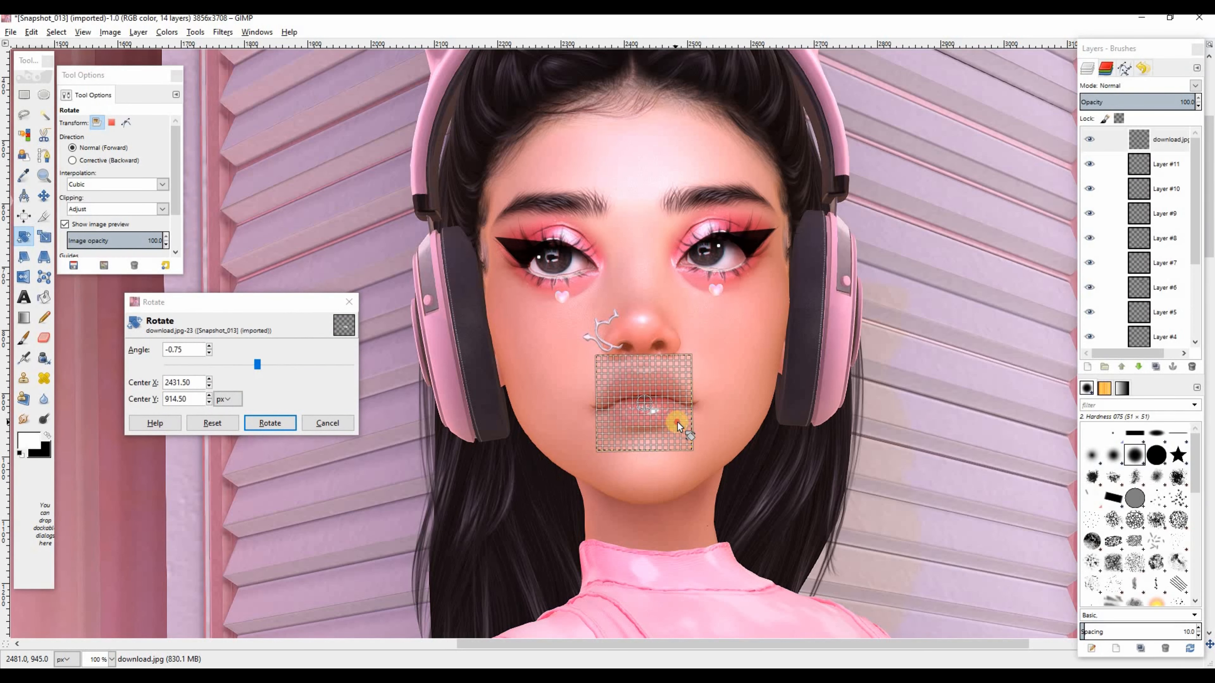
{"action": "left_click", "coordinate": [282, 423]}
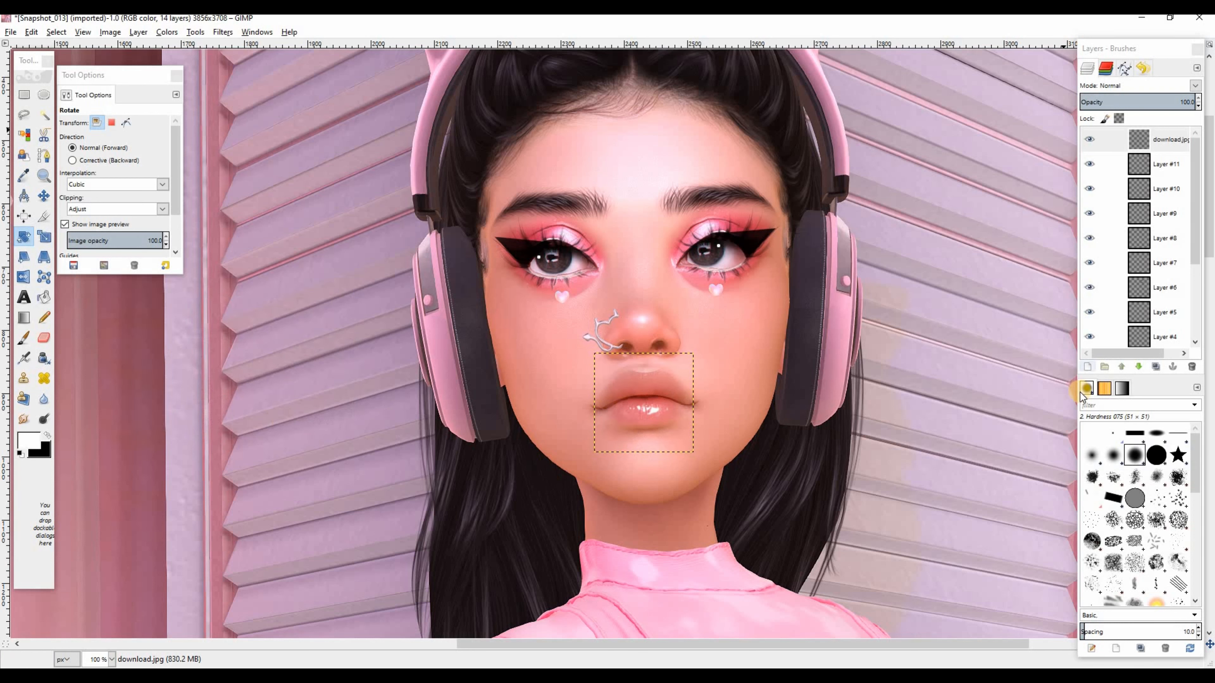
Add a new empty layer on top and import the eyelash JPG from the Pictures folder as another layer
{"action": "left_click", "coordinate": [1087, 367]}
{"action": "left_click", "coordinate": [611, 432]}
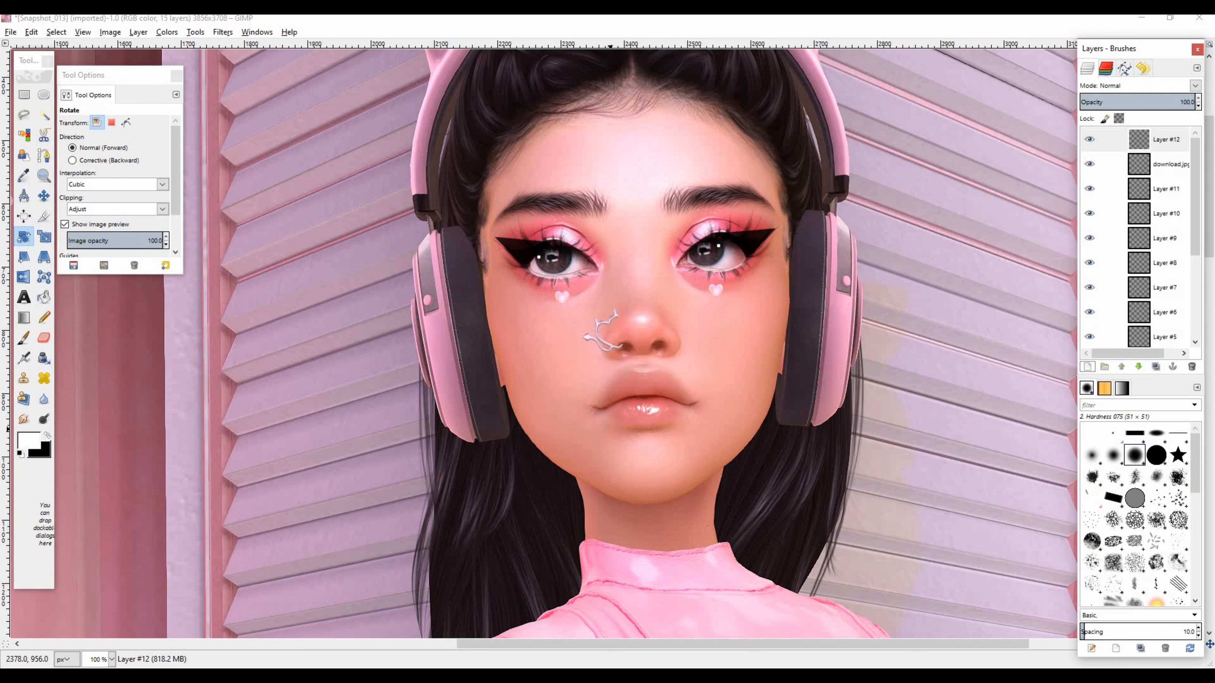
{"action": "left_click", "coordinate": [11, 33]}
{"action": "left_click", "coordinate": [58, 88]}
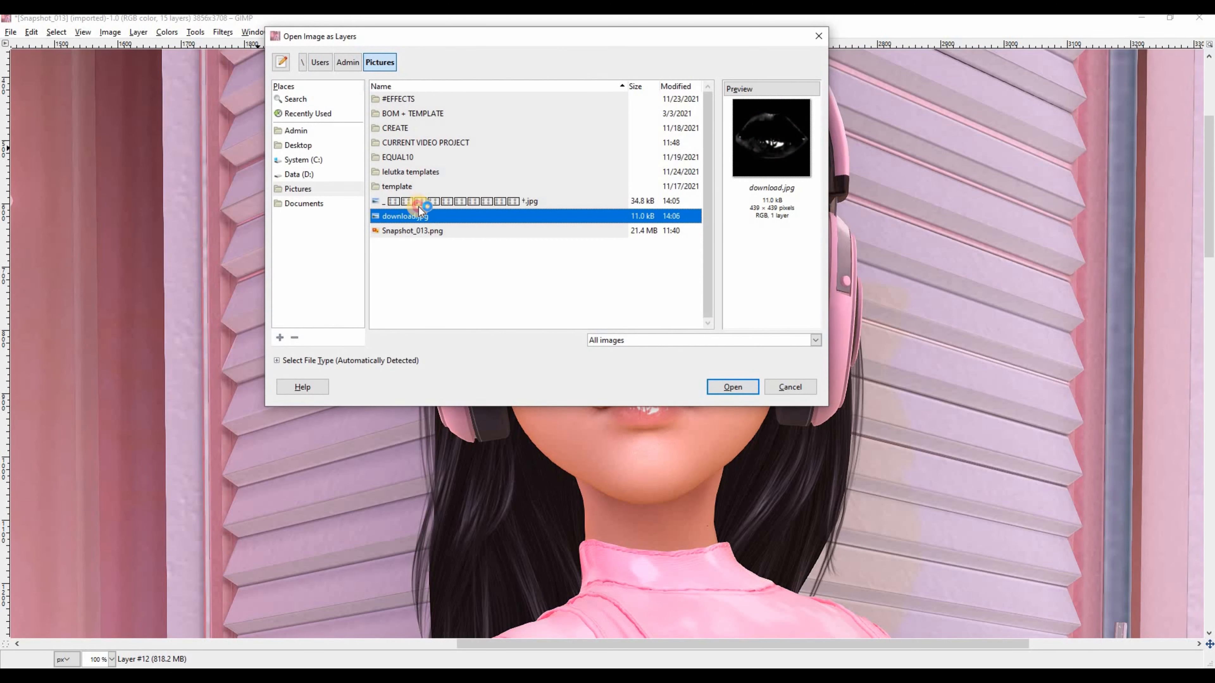
{"action": "left_click", "coordinate": [419, 204]}
{"action": "left_click", "coordinate": [732, 387]}
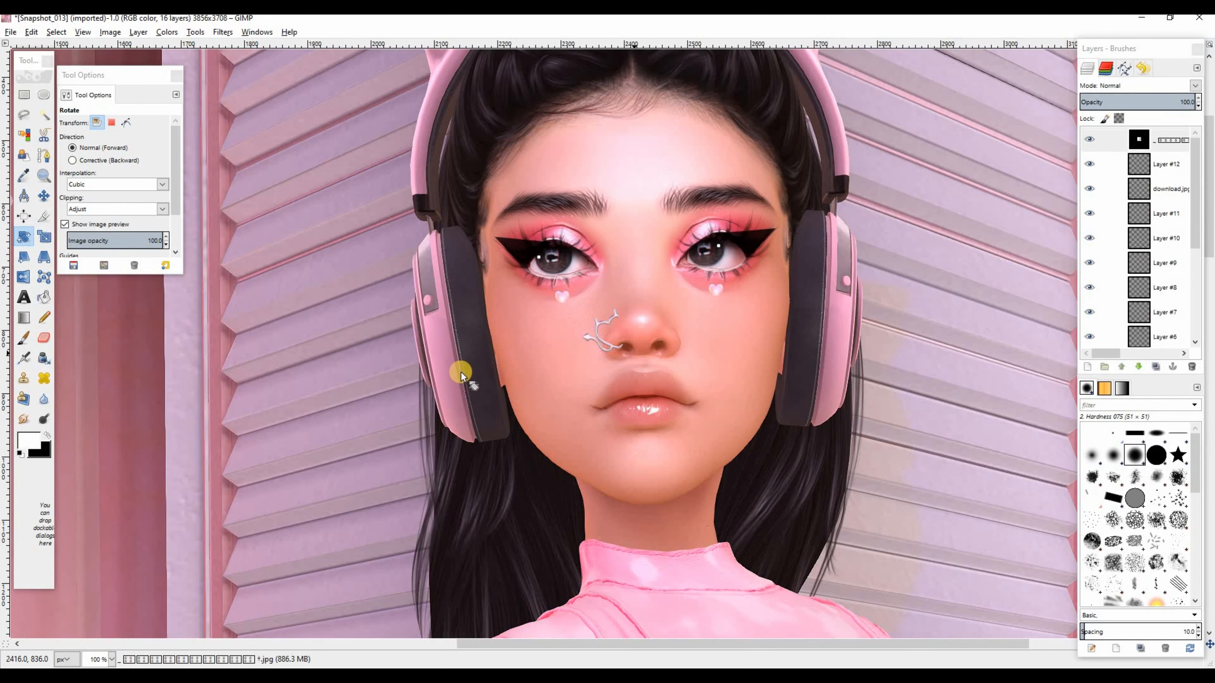
Move the imported eyelash sheet from beside the torso up over the character's head
{"action": "left_click", "coordinate": [44, 196]}
{"action": "scroll", "coordinate": [526, 349], "scroll_direction": "down", "scroll_amount": 10}
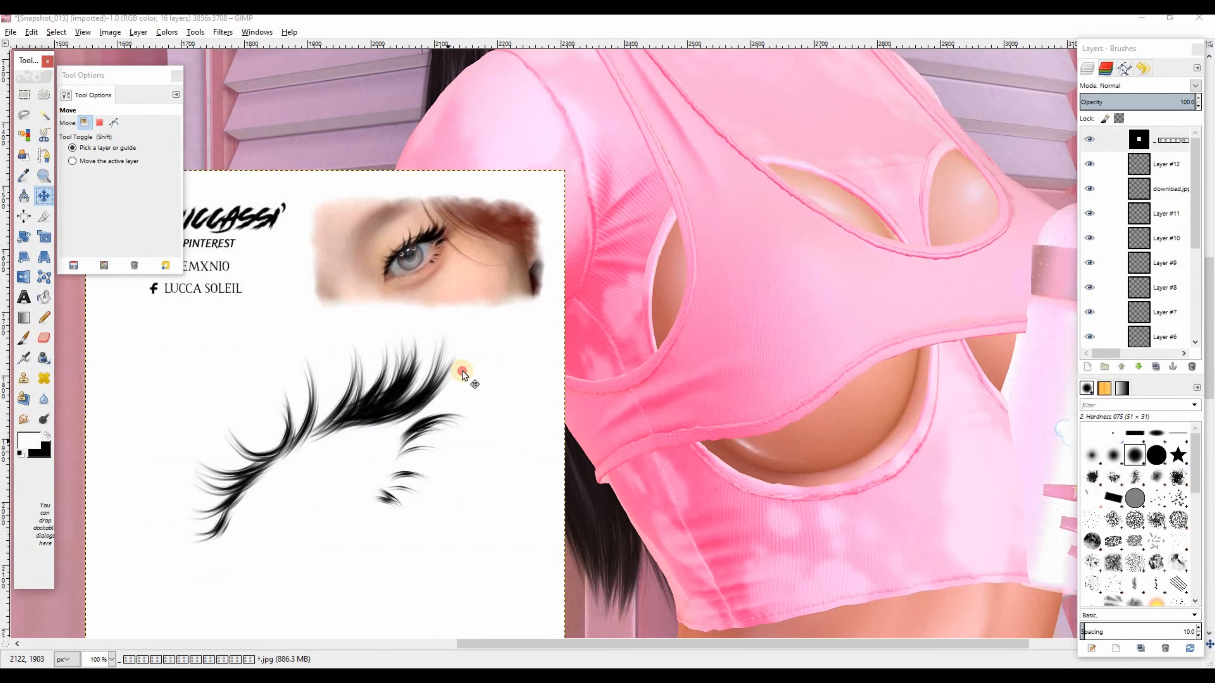
{"action": "left_click_drag", "start_coordinate": [462, 375], "coordinate": [752, 164]}
{"action": "scroll", "coordinate": [733, 317], "scroll_direction": "up", "scroll_amount": 10}
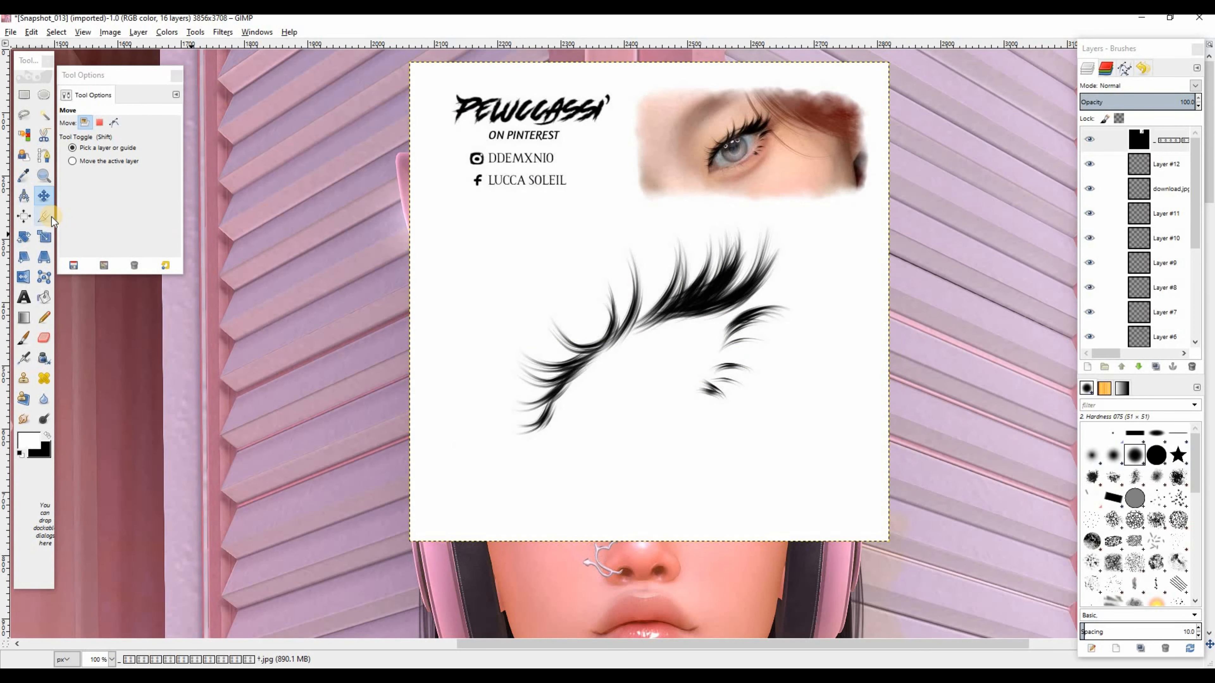
Crop only the current layer to the large eyelash drawing, an area of about 537 × 396 px
{"action": "left_click", "coordinate": [43, 218]}
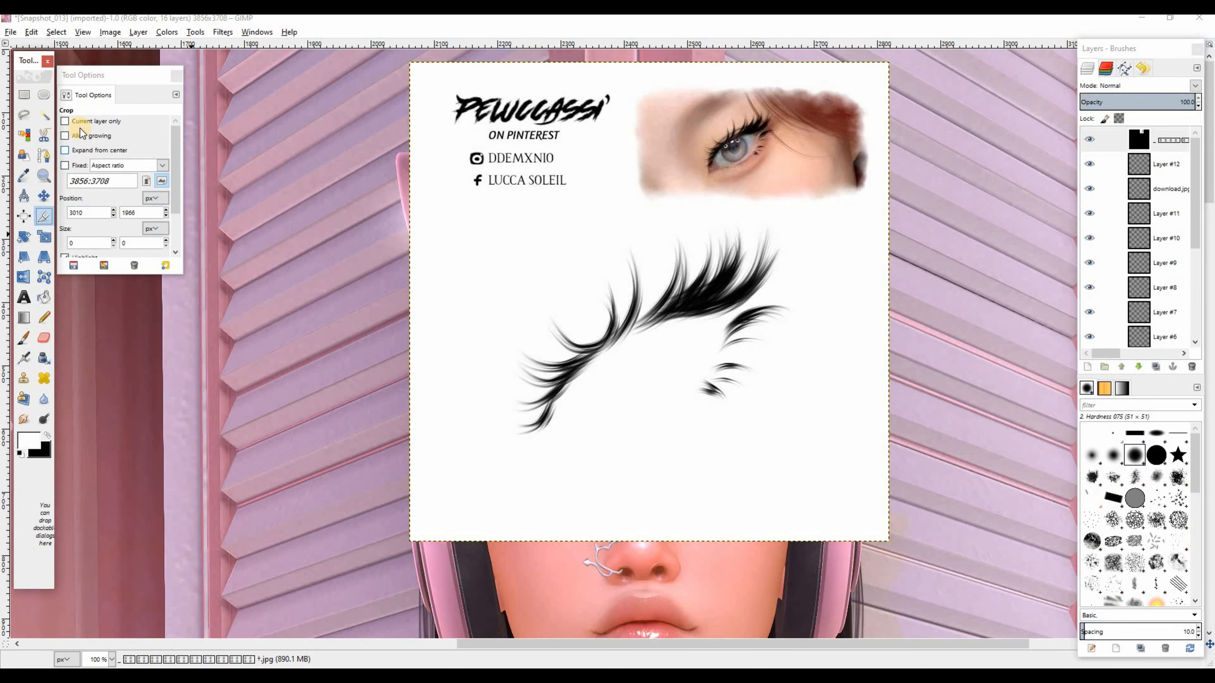
{"action": "left_click", "coordinate": [75, 122]}
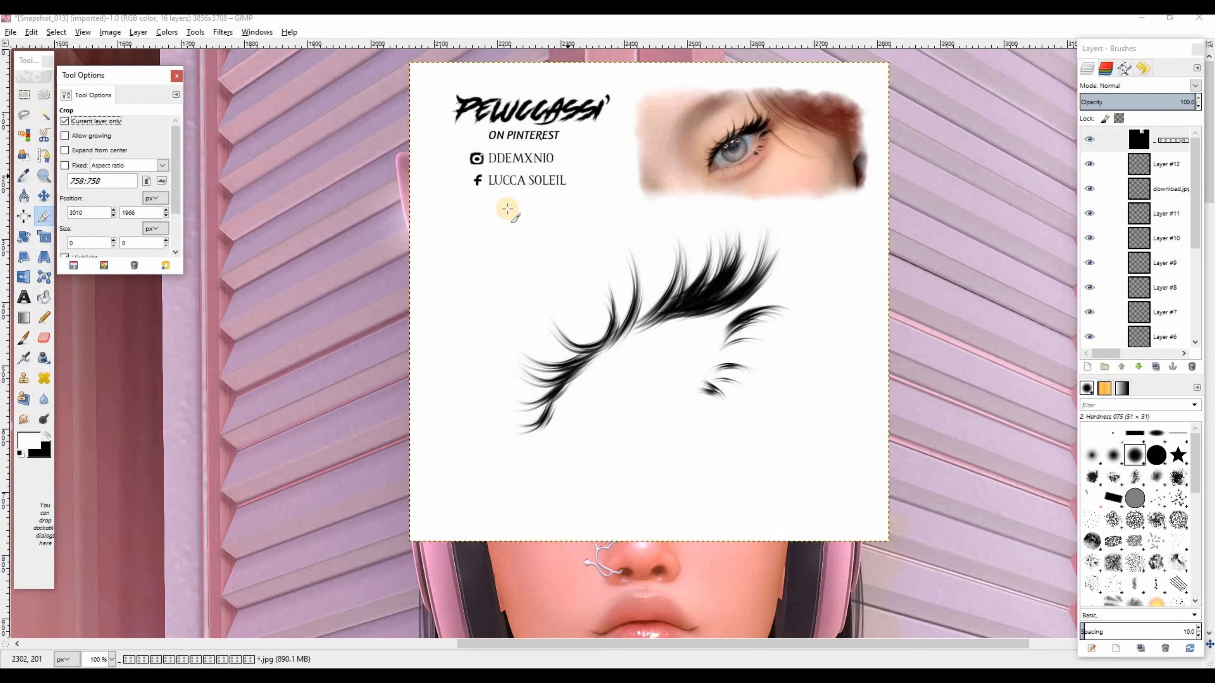
{"action": "left_click_drag", "start_coordinate": [507, 211], "coordinate": [845, 461]}
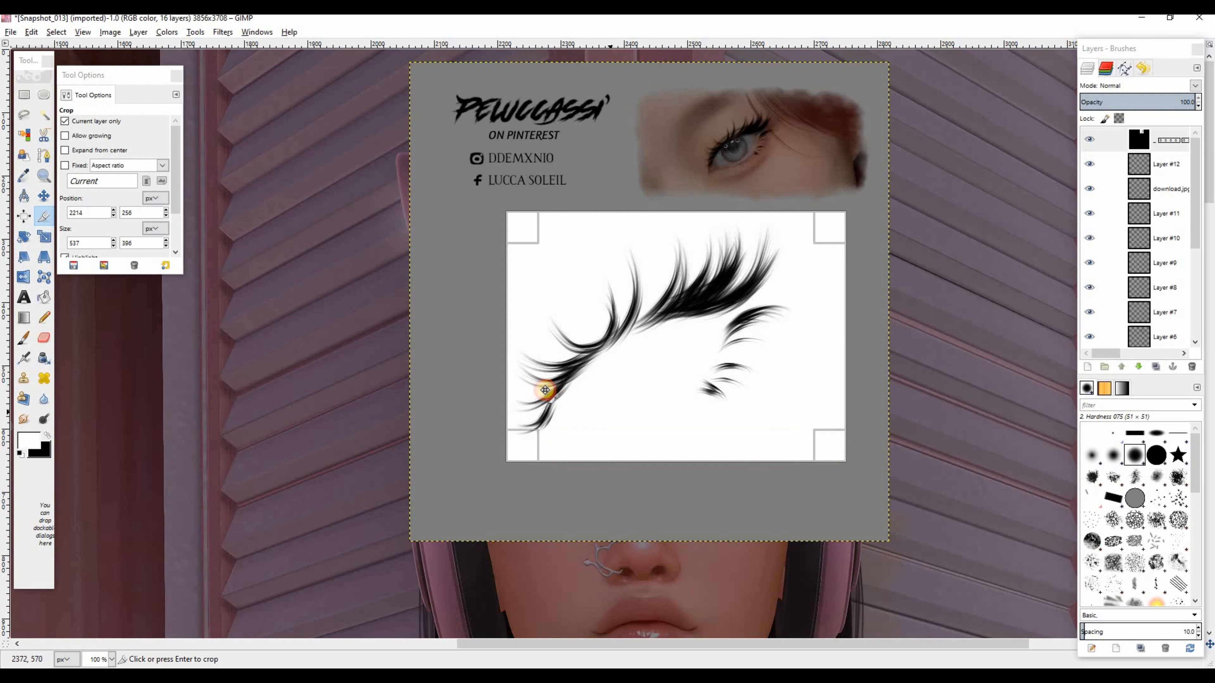
{"action": "left_click", "coordinate": [652, 355]}
Rotate the cropped eyelash layer clockwise and scale it down to roughly the size of the character's eye
{"action": "left_click", "coordinate": [24, 234]}
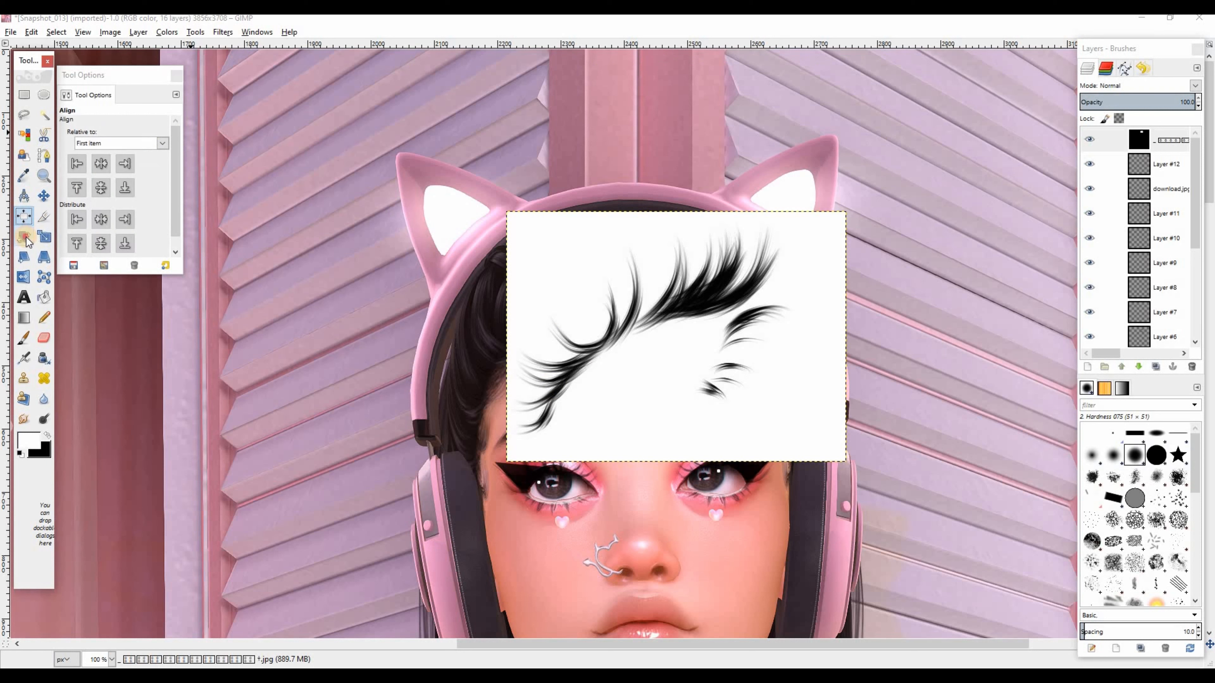
{"action": "key", "text": "Tab"}
{"action": "left_click_drag", "start_coordinate": [616, 245], "coordinate": [646, 250]}
{"action": "left_click", "coordinate": [269, 421]}
{"action": "key", "text": "Tab"}
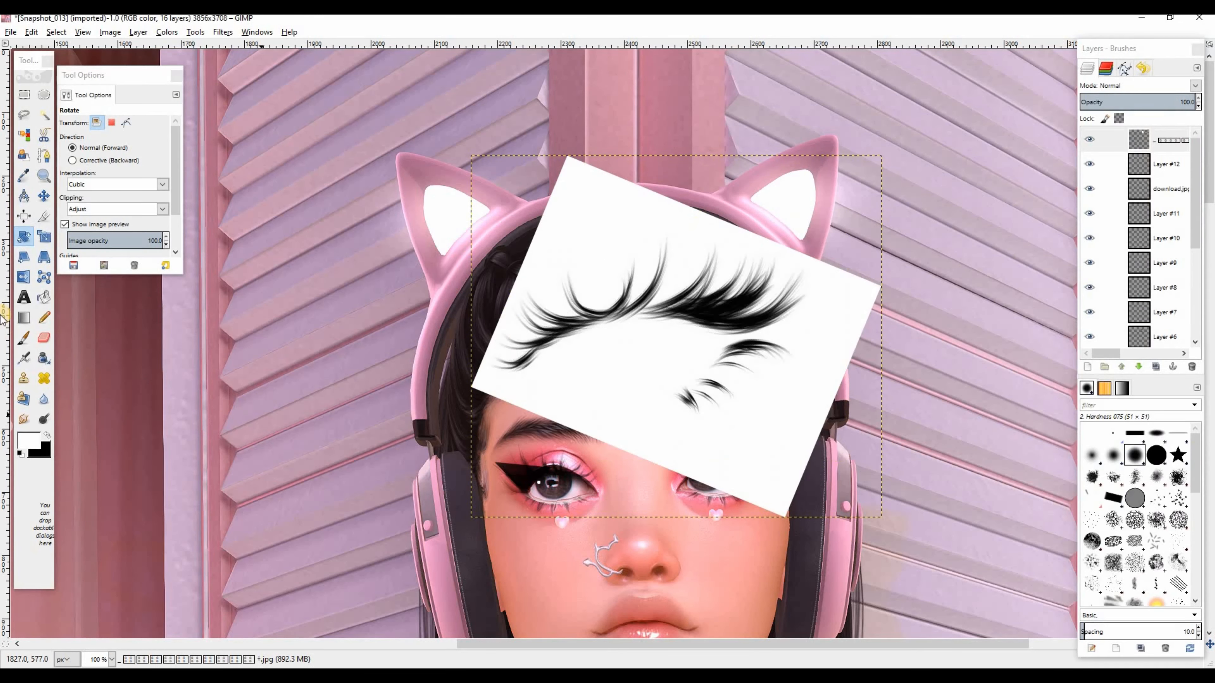
{"action": "left_click_drag", "start_coordinate": [523, 198], "coordinate": [722, 463]}
{"action": "left_click", "coordinate": [151, 409]}
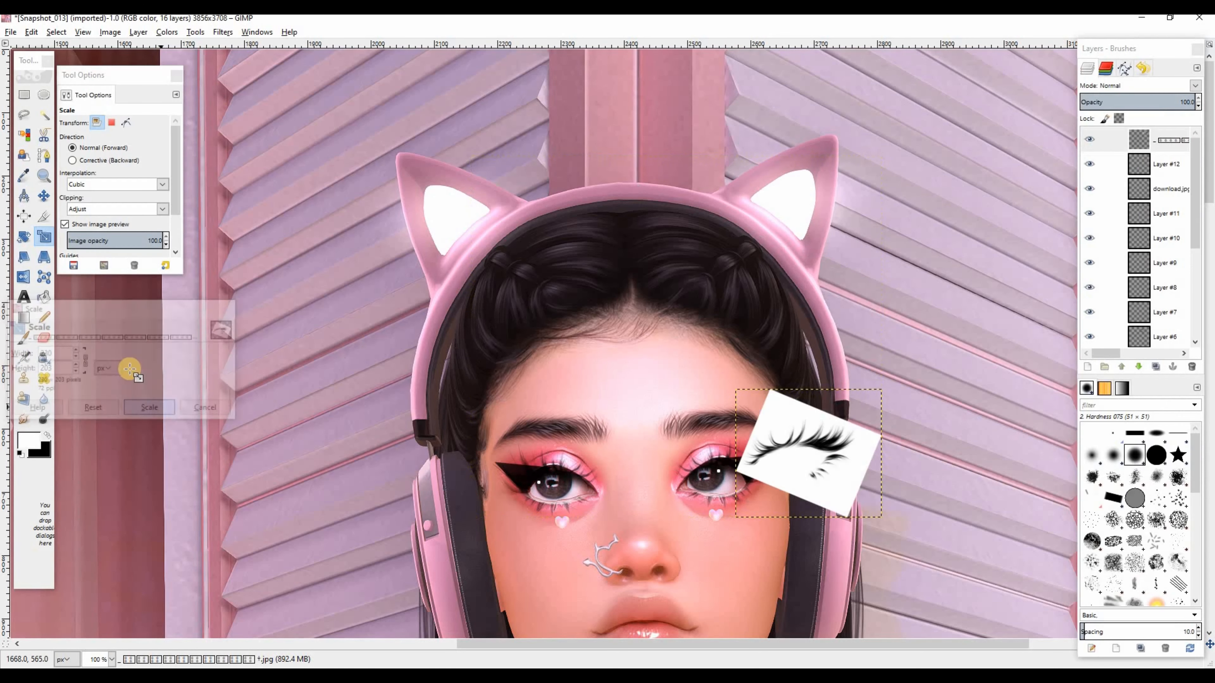
Turn the white background of the eyelash layer transparent with Color to Alpha
{"action": "left_click", "coordinate": [177, 34]}
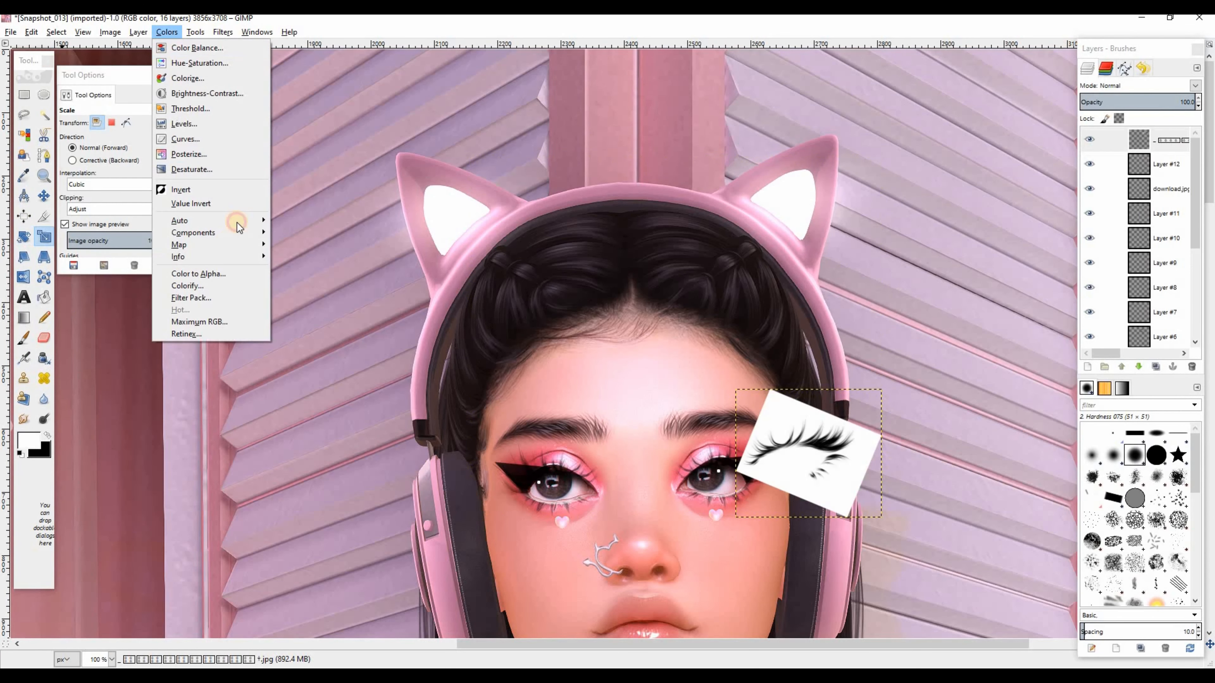
{"action": "left_click", "coordinate": [215, 275]}
{"action": "left_click", "coordinate": [597, 422]}
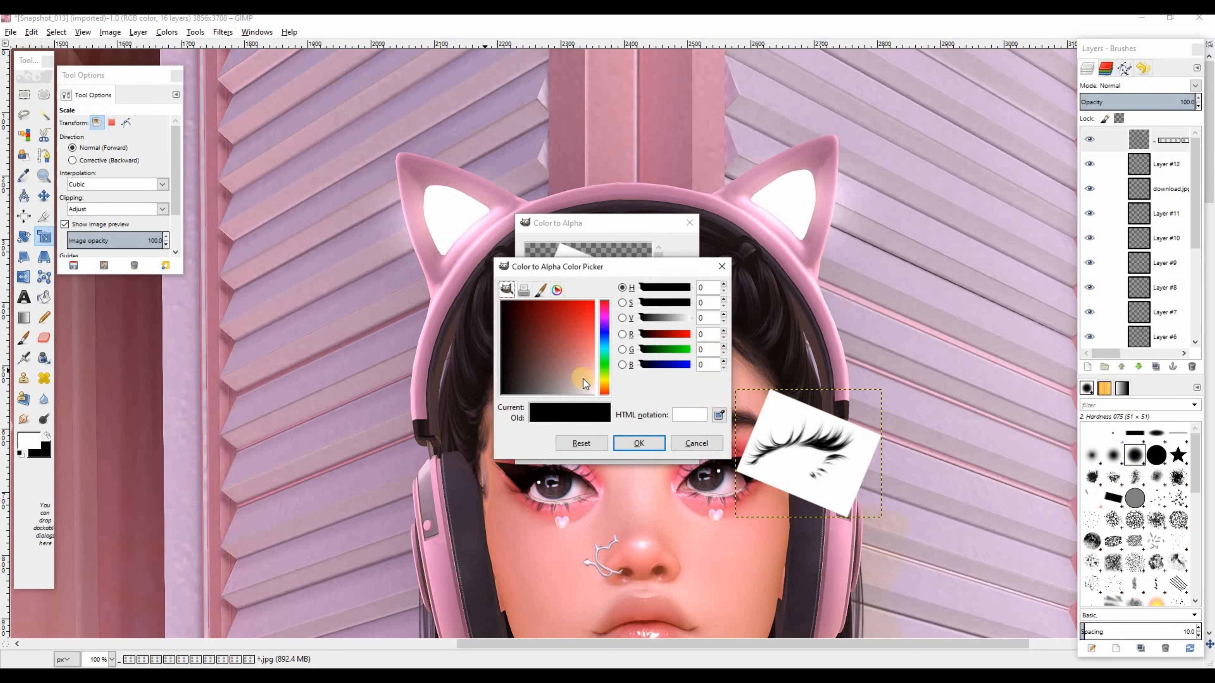
{"action": "left_click", "coordinate": [593, 393]}
{"action": "left_click", "coordinate": [638, 443]}
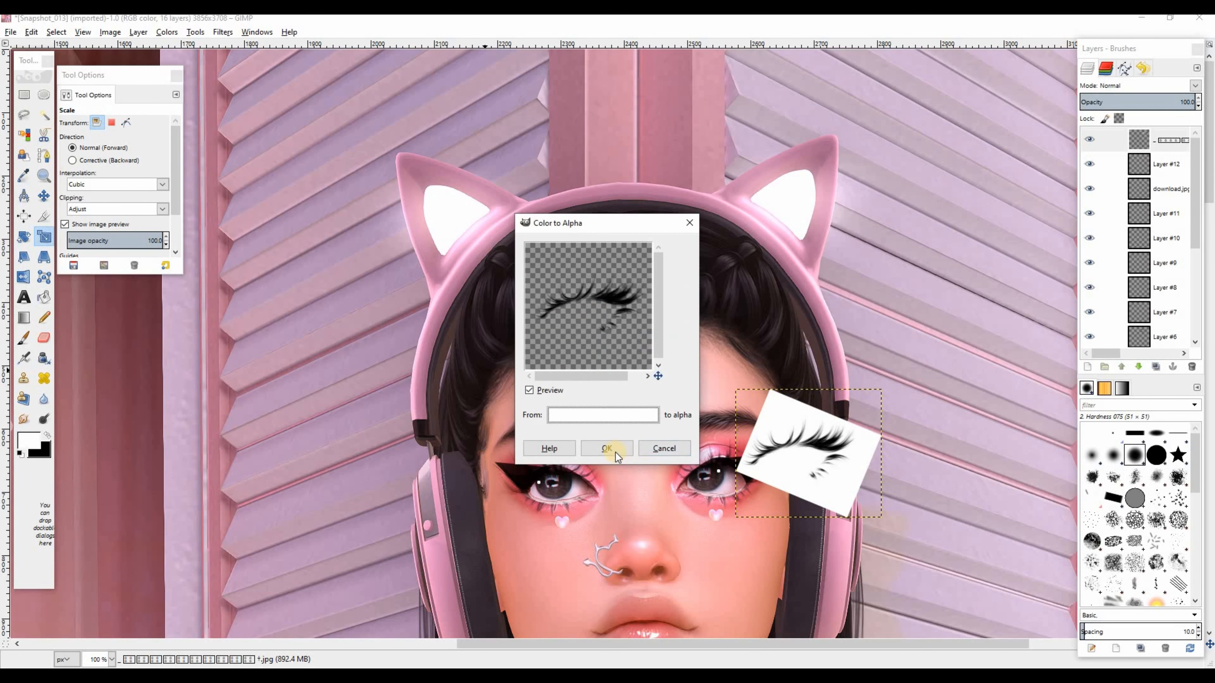
{"action": "left_click", "coordinate": [607, 447]}
{"action": "key", "text": "Tab"}
{"action": "key", "text": "Tab"}
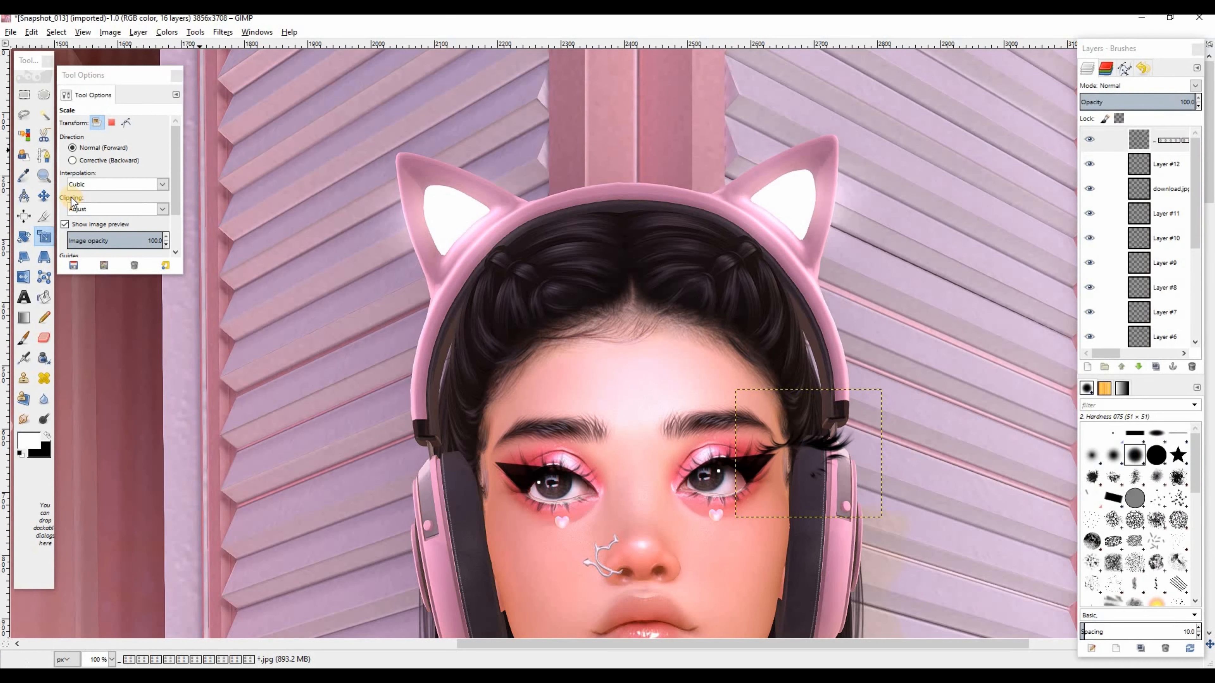
Move the lashes onto the eyeliner of the eye on the image's right side, and compare the look with the layer hidden and shown
{"action": "left_click", "coordinate": [46, 203]}
{"action": "scroll", "coordinate": [881, 413], "scroll_direction": "down", "scroll_amount": 5}
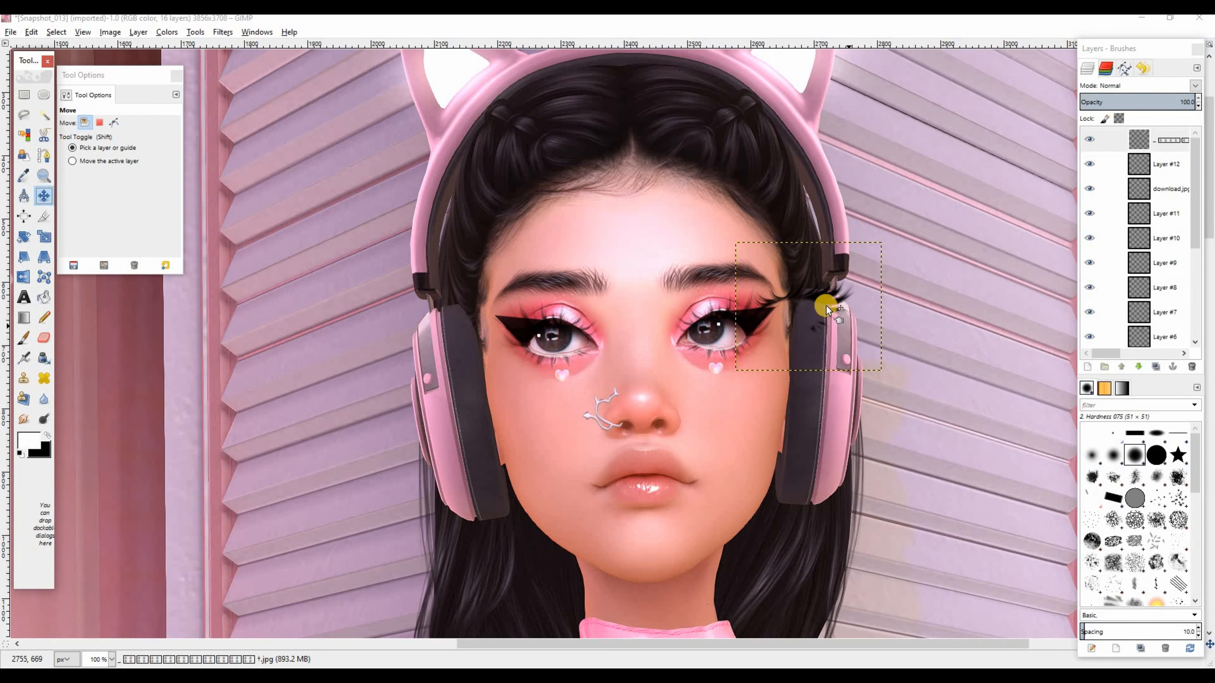
{"action": "left_click_drag", "start_coordinate": [814, 301], "coordinate": [751, 326]}
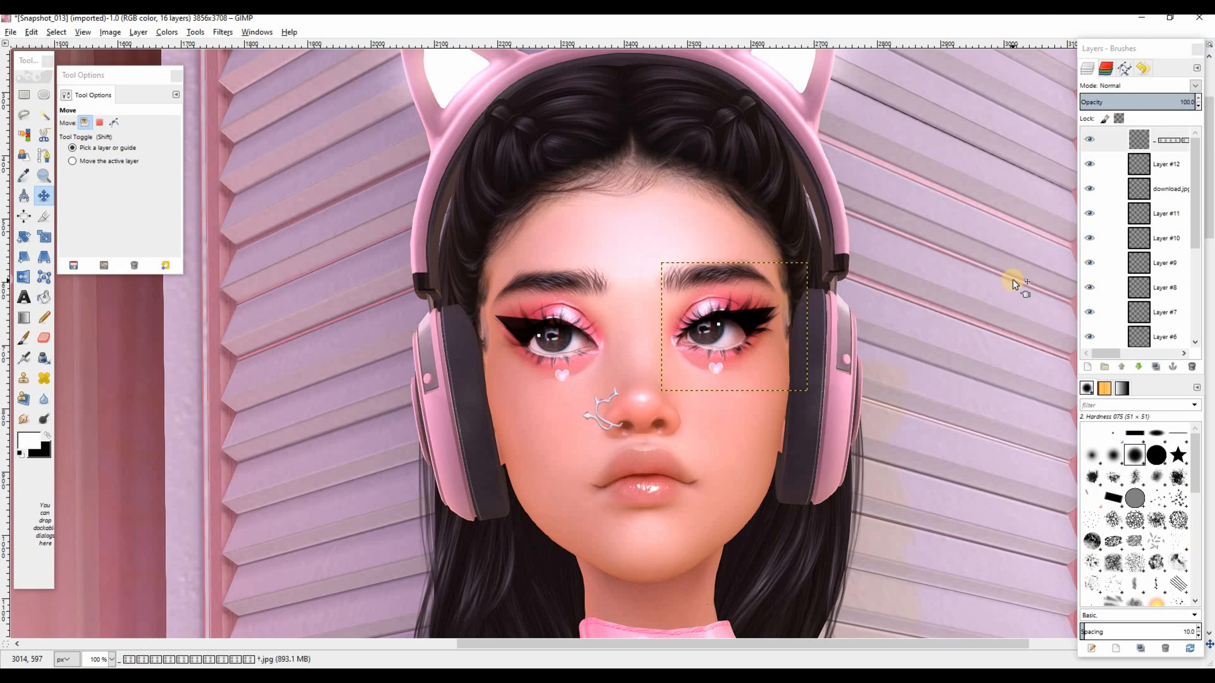
{"action": "left_click", "coordinate": [1089, 141]}
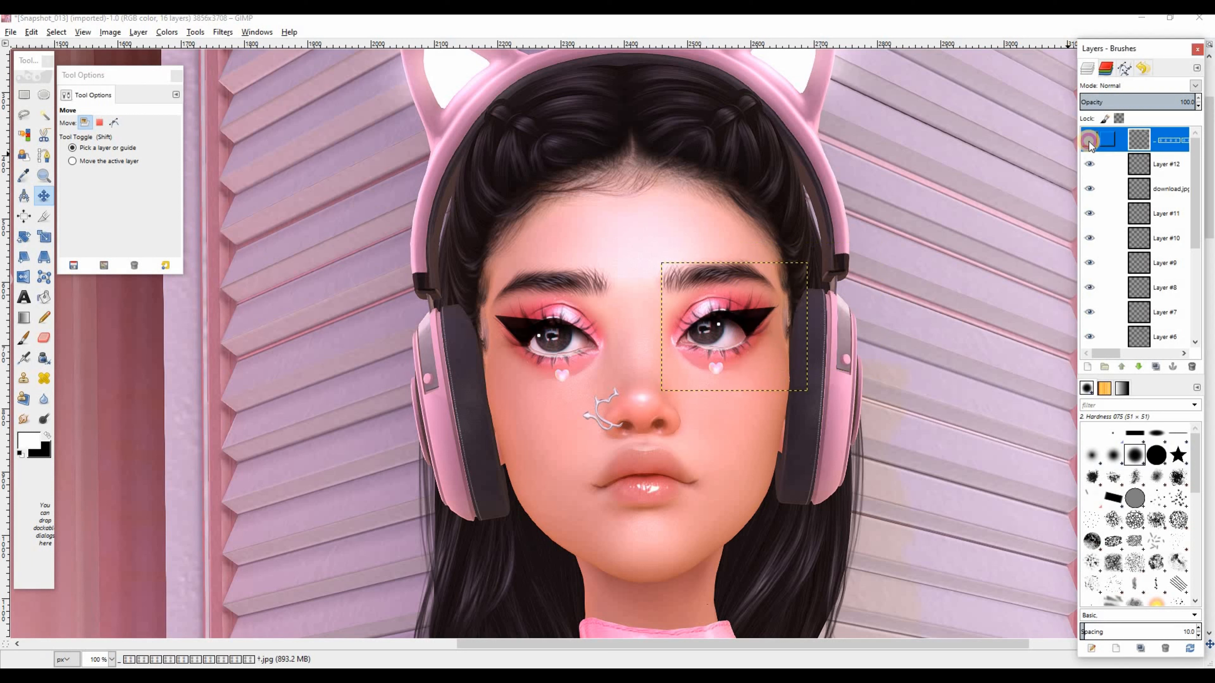
{"action": "left_click", "coordinate": [1089, 141]}
{"action": "left_click", "coordinate": [1089, 141]}
{"action": "left_click", "coordinate": [1088, 142]}
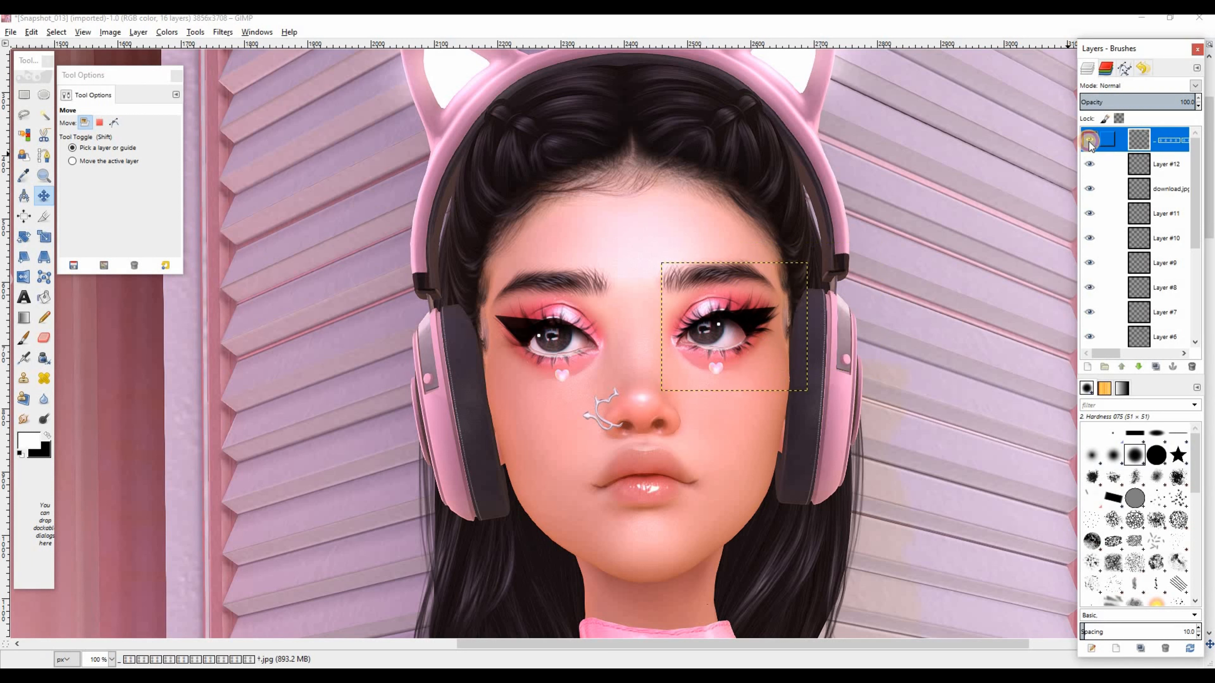
Duplicate the positioned eyelash layer
{"action": "left_click", "coordinate": [1156, 368]}
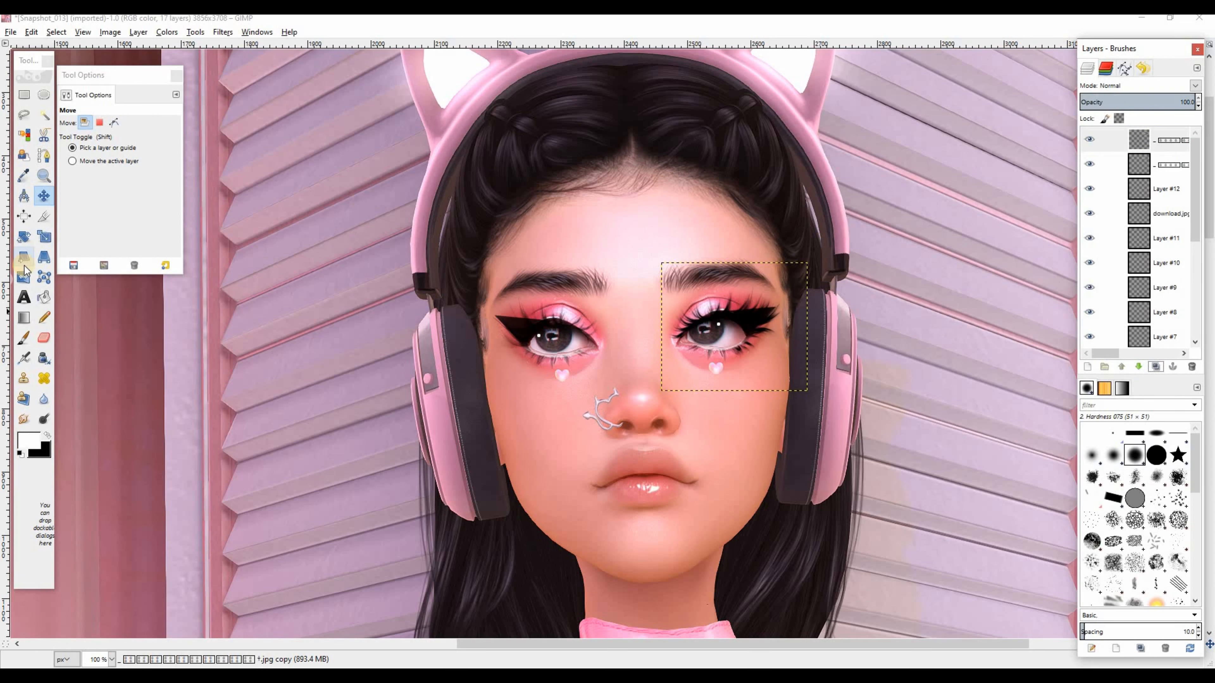
Flip the duplicated lash layer horizontally and move it onto the eyeliner of the eye on the image's left side
{"action": "key", "text": "shift+f"}
{"action": "left_click", "coordinate": [765, 320]}
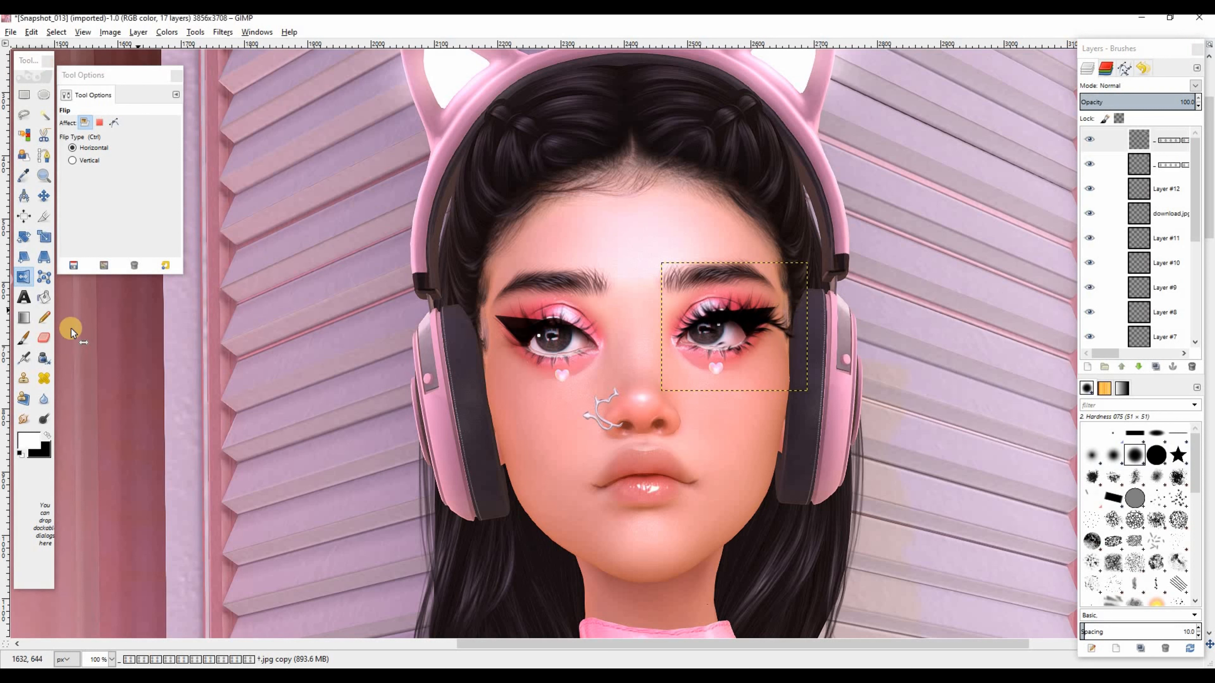
{"action": "left_click", "coordinate": [44, 197]}
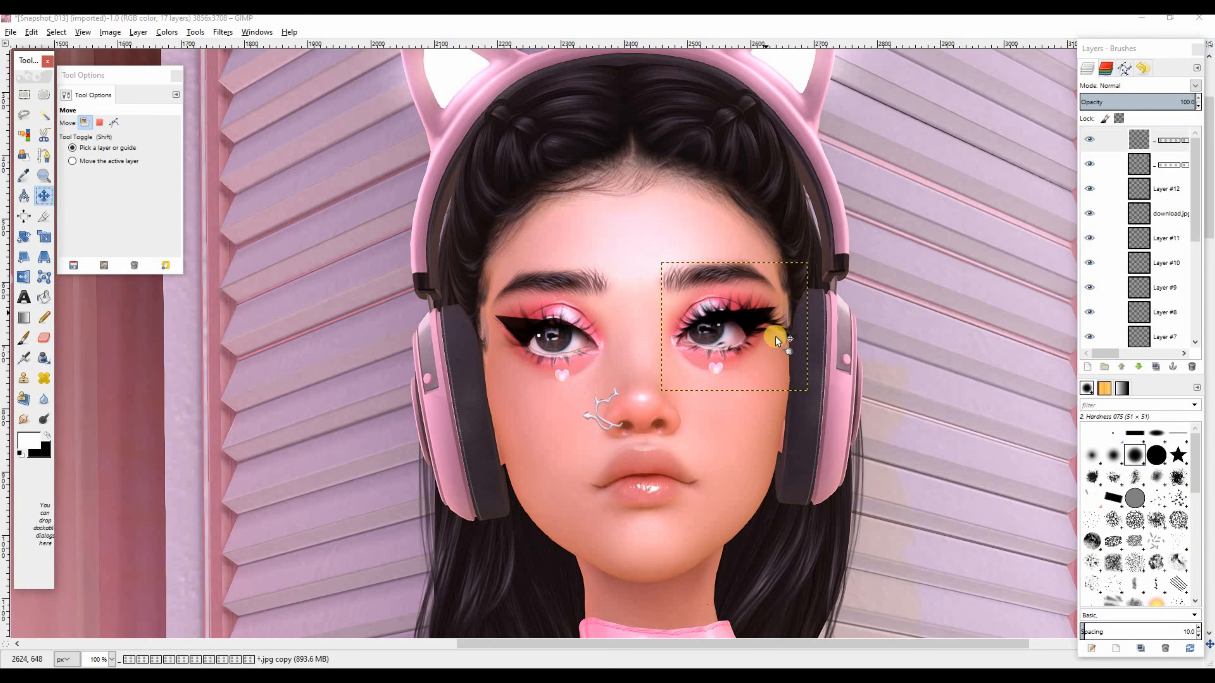
{"action": "left_click_drag", "start_coordinate": [781, 326], "coordinate": [581, 328]}
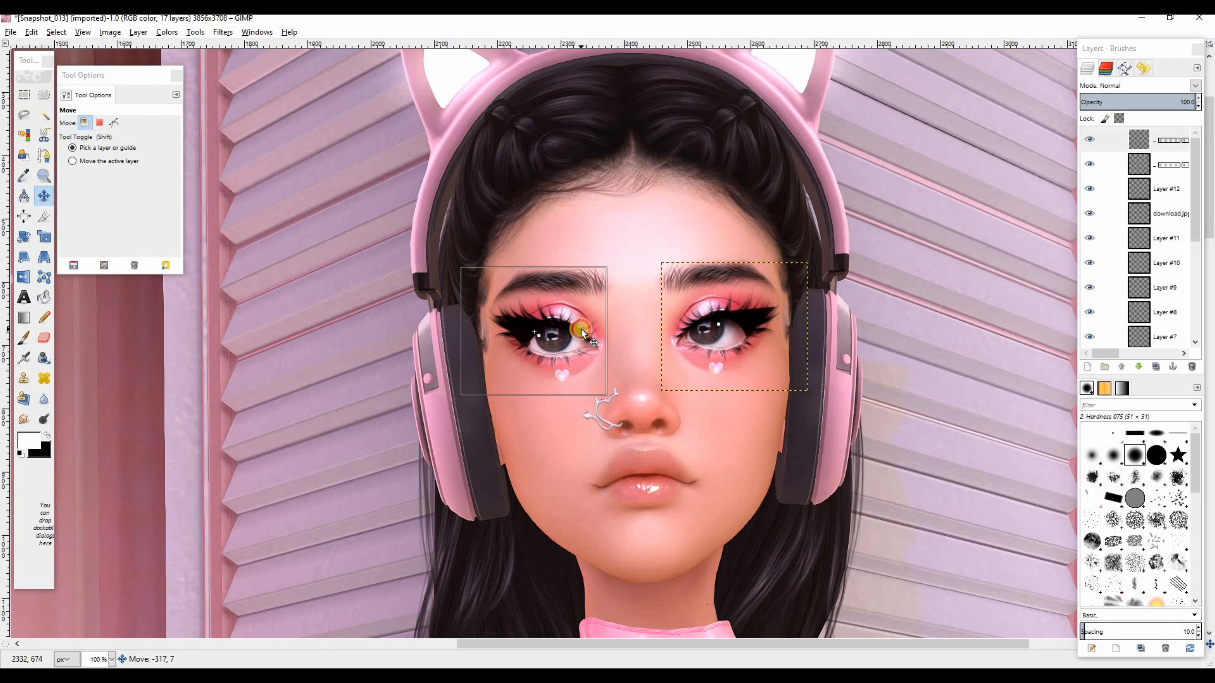
Erase the stray edges around the flipped lashes with a size 51 eraser and merge the two lash layers
{"action": "left_click", "coordinate": [44, 338]}
{"action": "left_click", "coordinate": [531, 364]}
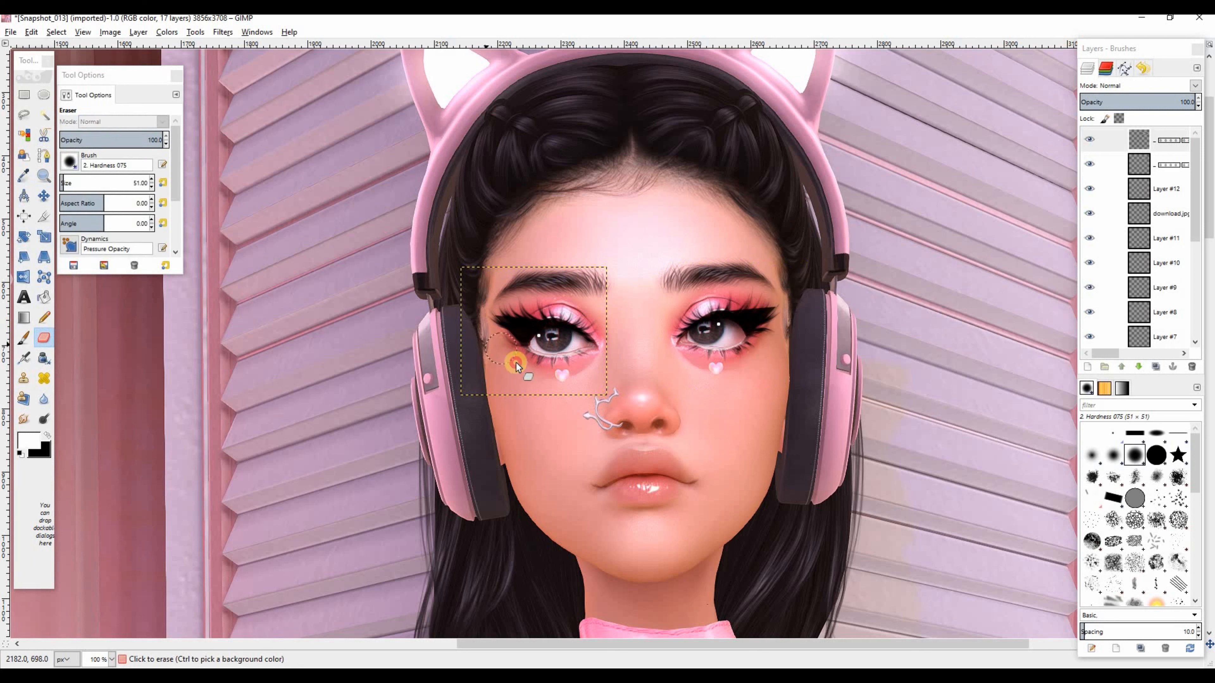
{"action": "left_click", "coordinate": [454, 345]}
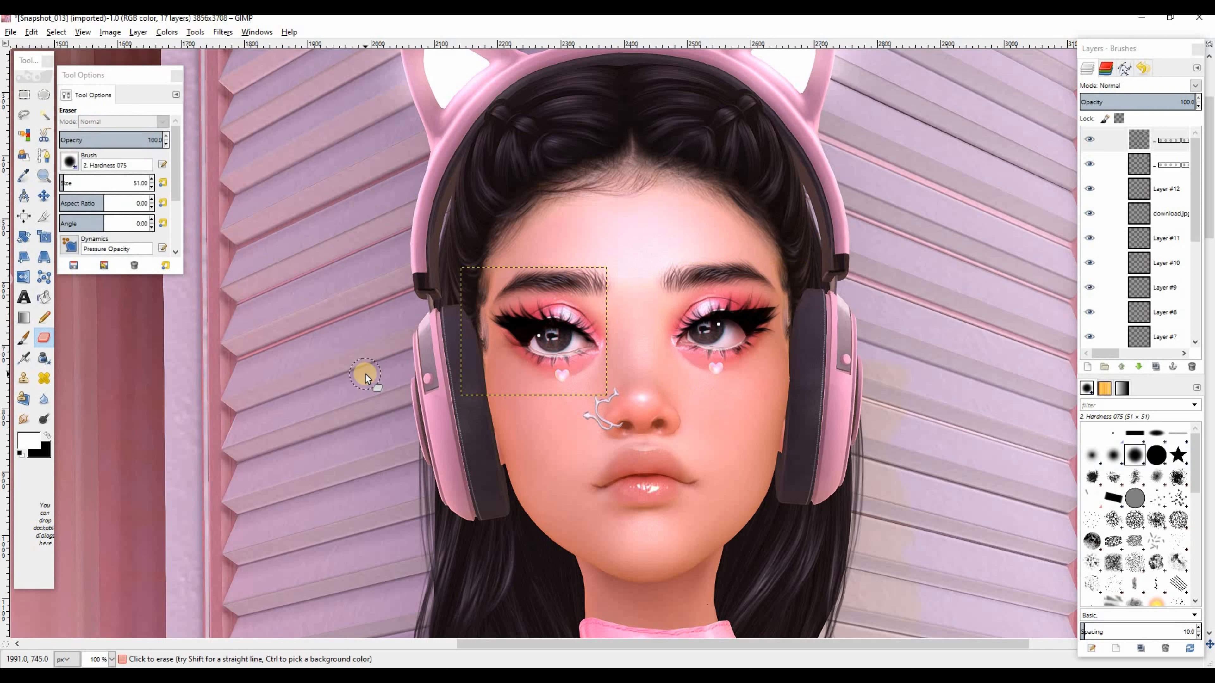
{"action": "key", "text": "ctrl+h"}
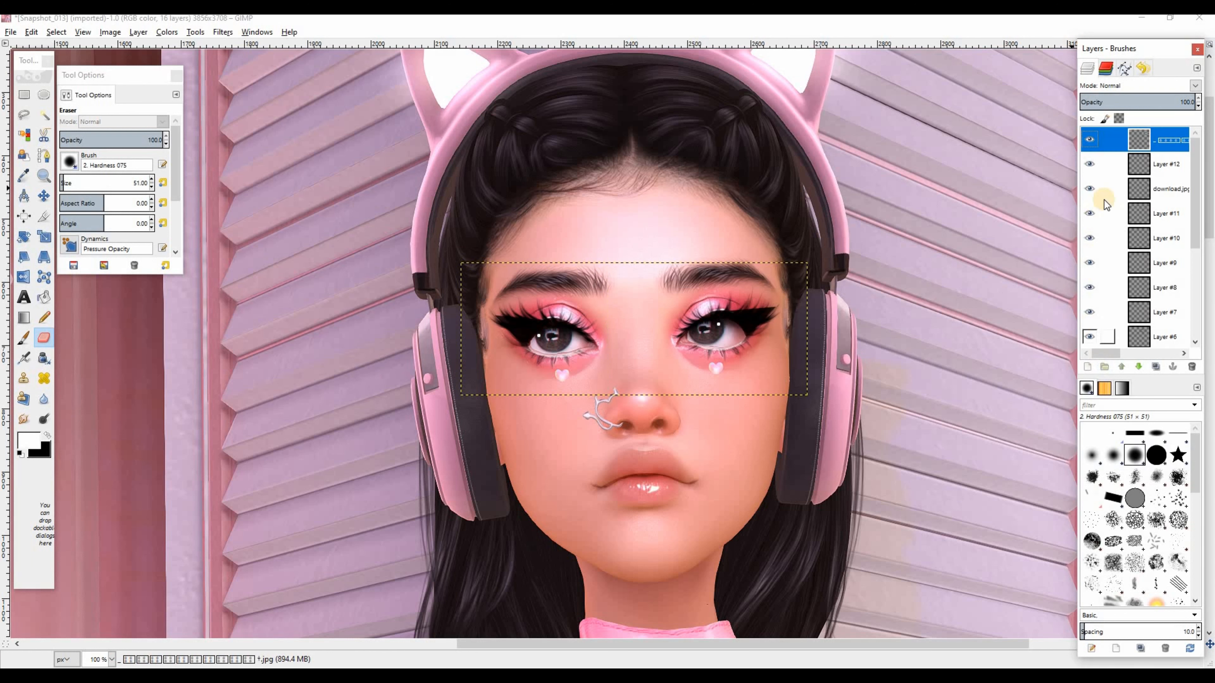
Compare the face with the merged lash layer hidden and shown, and lower that layer's opacity
{"action": "left_click", "coordinate": [1089, 144]}
{"action": "left_click", "coordinate": [1089, 144]}
{"action": "left_click", "coordinate": [1089, 143]}
{"action": "left_click", "coordinate": [1089, 144]}
{"action": "left_click", "coordinate": [1180, 102]}
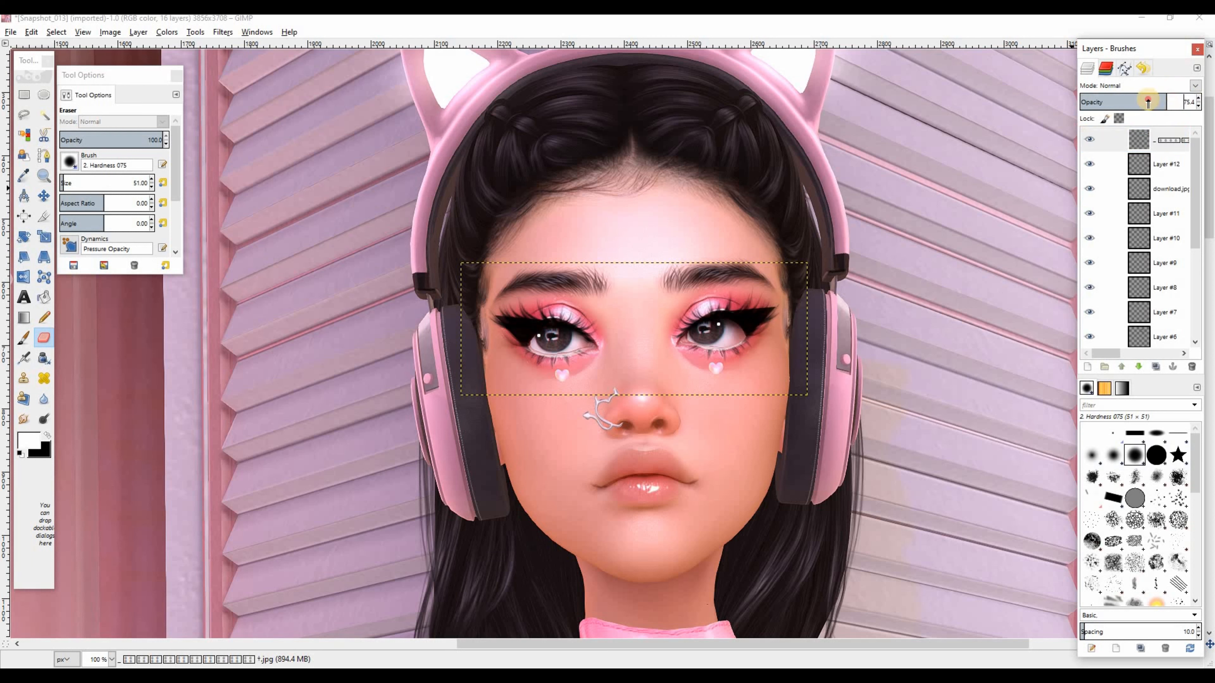
{"action": "left_click_drag", "start_coordinate": [1147, 102], "coordinate": [1165, 132]}
Add a new layer and make an elliptical selection from between the eyes down to the chin, following the chin's curve
{"action": "left_click", "coordinate": [1091, 370]}
{"action": "left_click", "coordinate": [612, 434]}
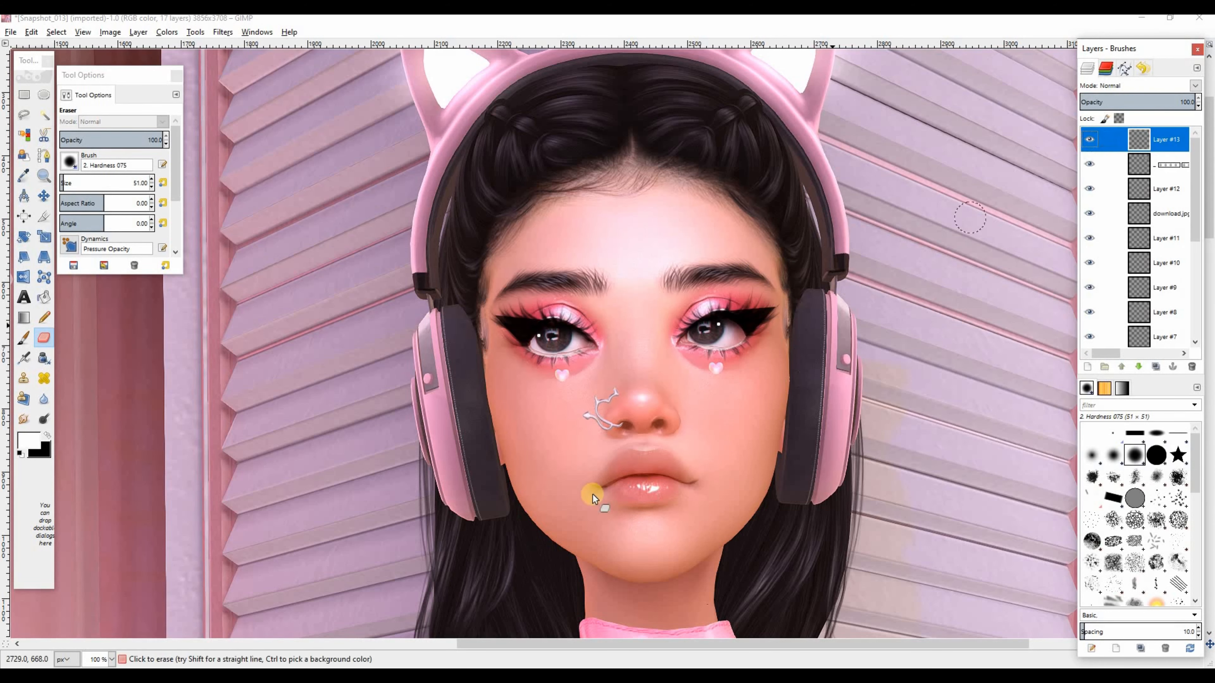
{"action": "scroll", "coordinate": [591, 494], "scroll_direction": "down", "scroll_amount": 3}
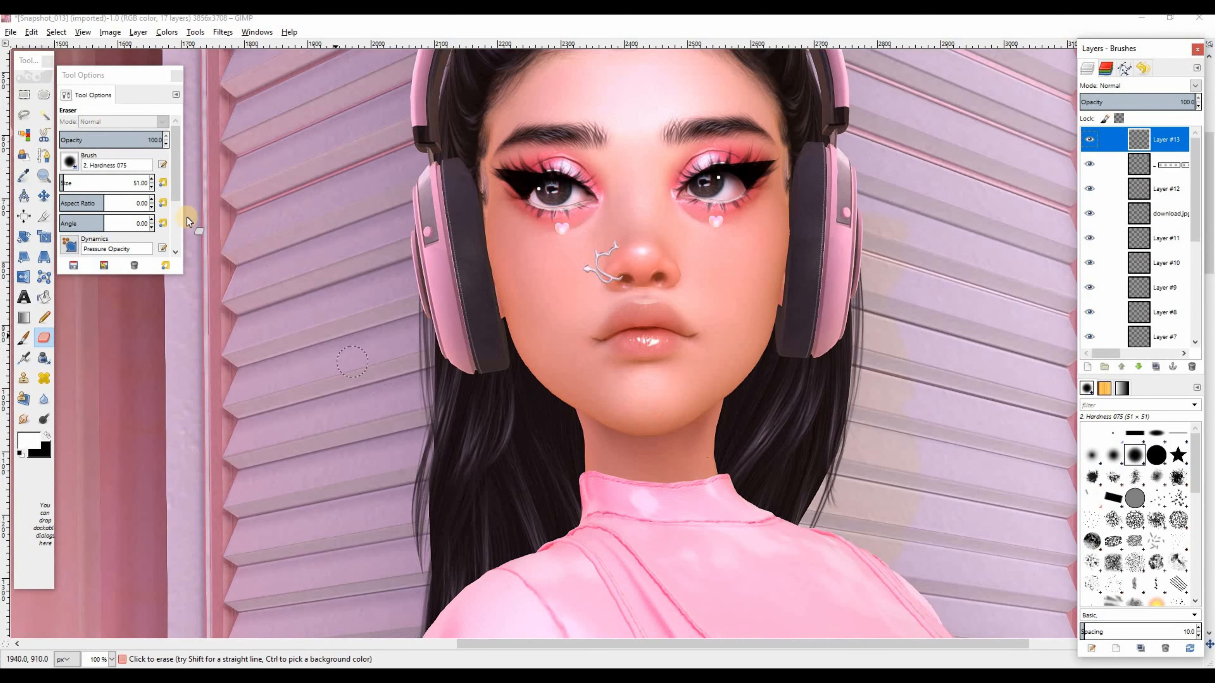
{"action": "left_click", "coordinate": [44, 95]}
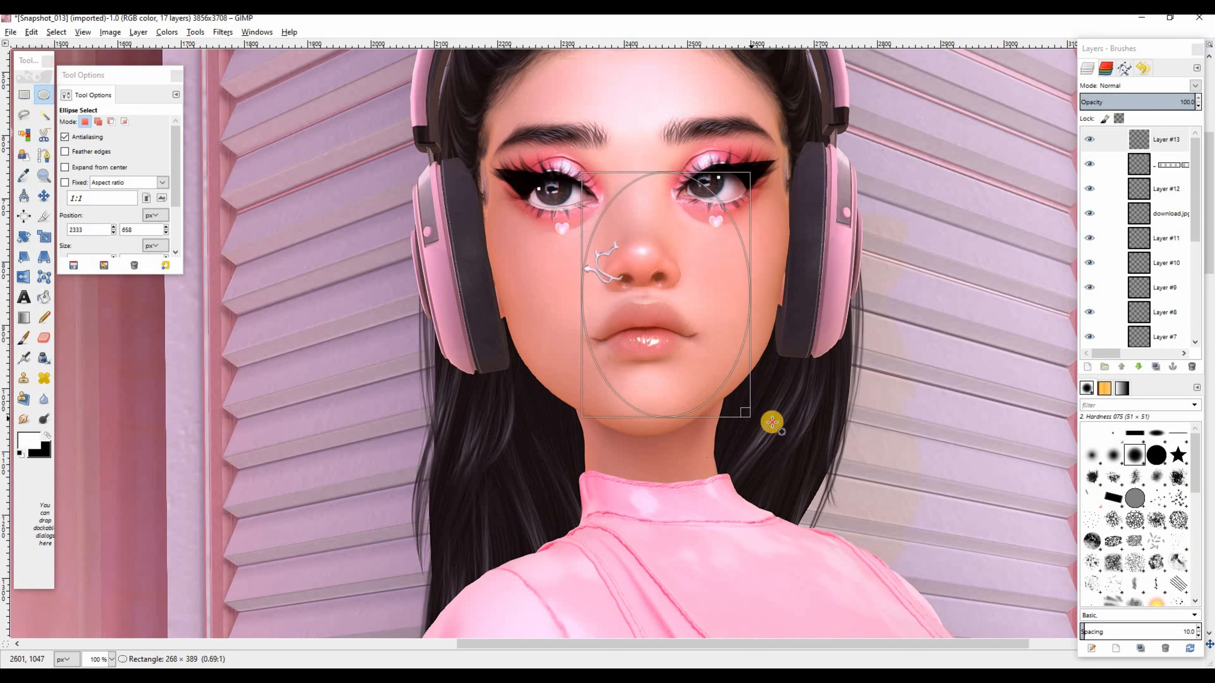
{"action": "left_click_drag", "start_coordinate": [747, 369], "coordinate": [741, 330]}
{"action": "left_click_drag", "start_coordinate": [556, 312], "coordinate": [558, 310]}
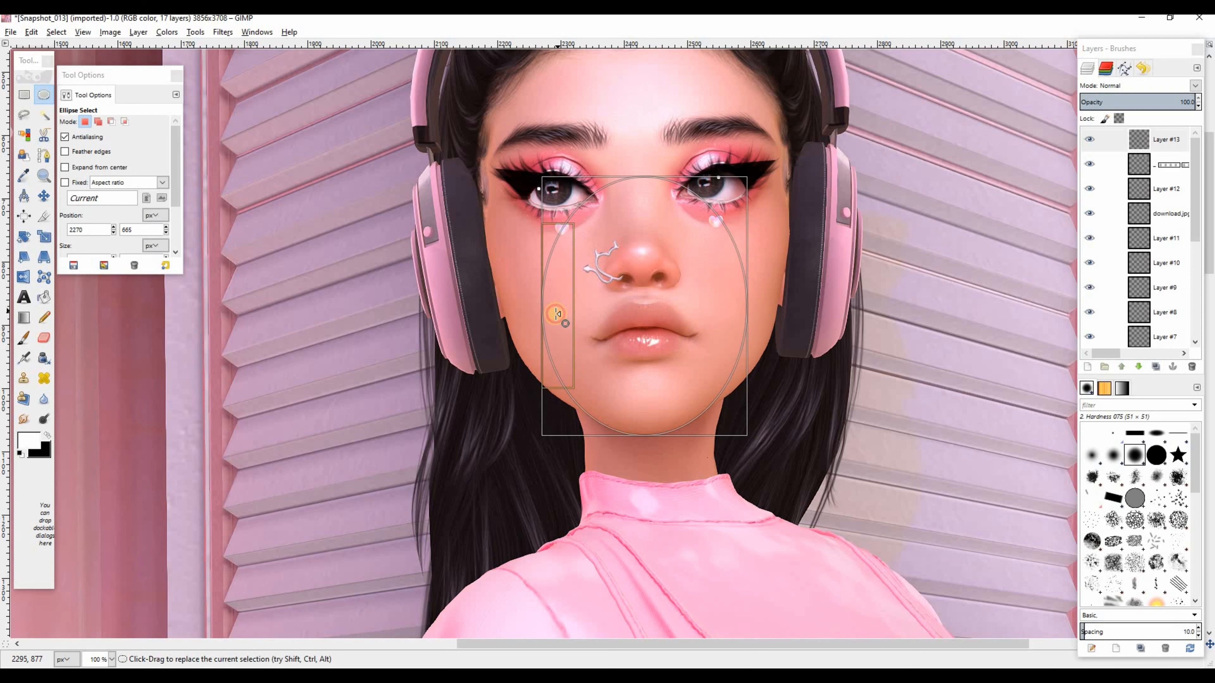
{"action": "left_click", "coordinate": [591, 296]}
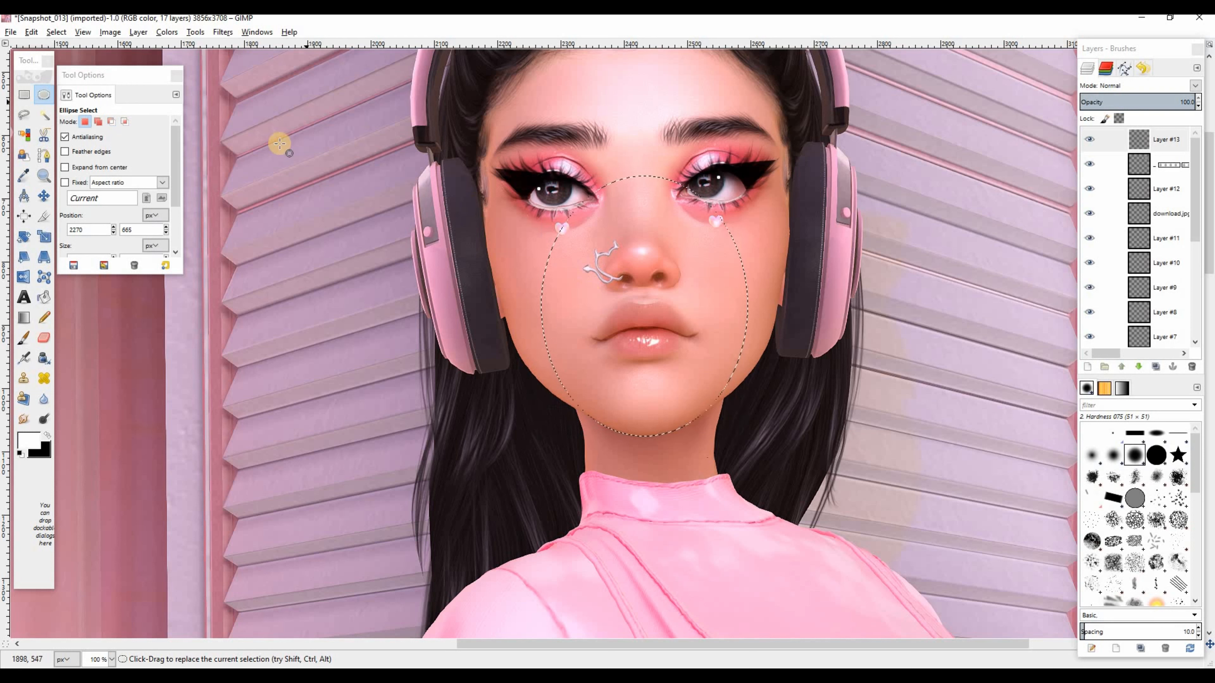
Airbrush soft black shading outside the ellipse along the jaw and neck with brush sizes 369.43 and 248.98, and clear the selection
{"action": "left_click", "coordinate": [48, 437]}
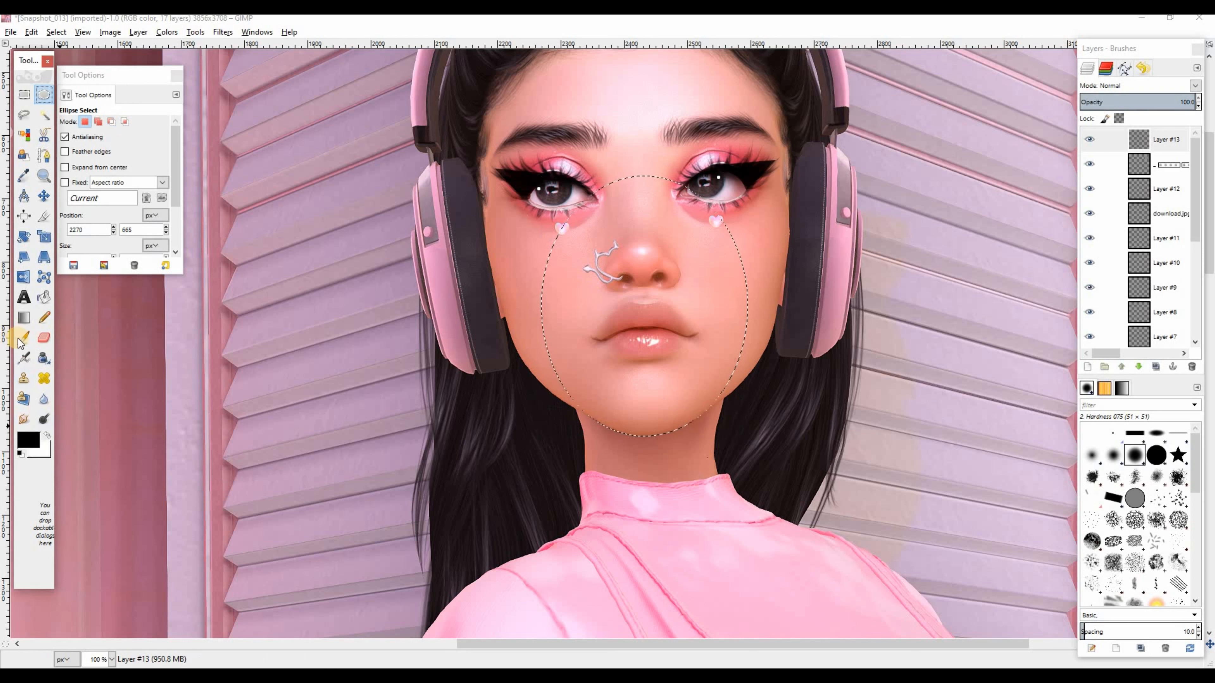
{"action": "left_click", "coordinate": [22, 366]}
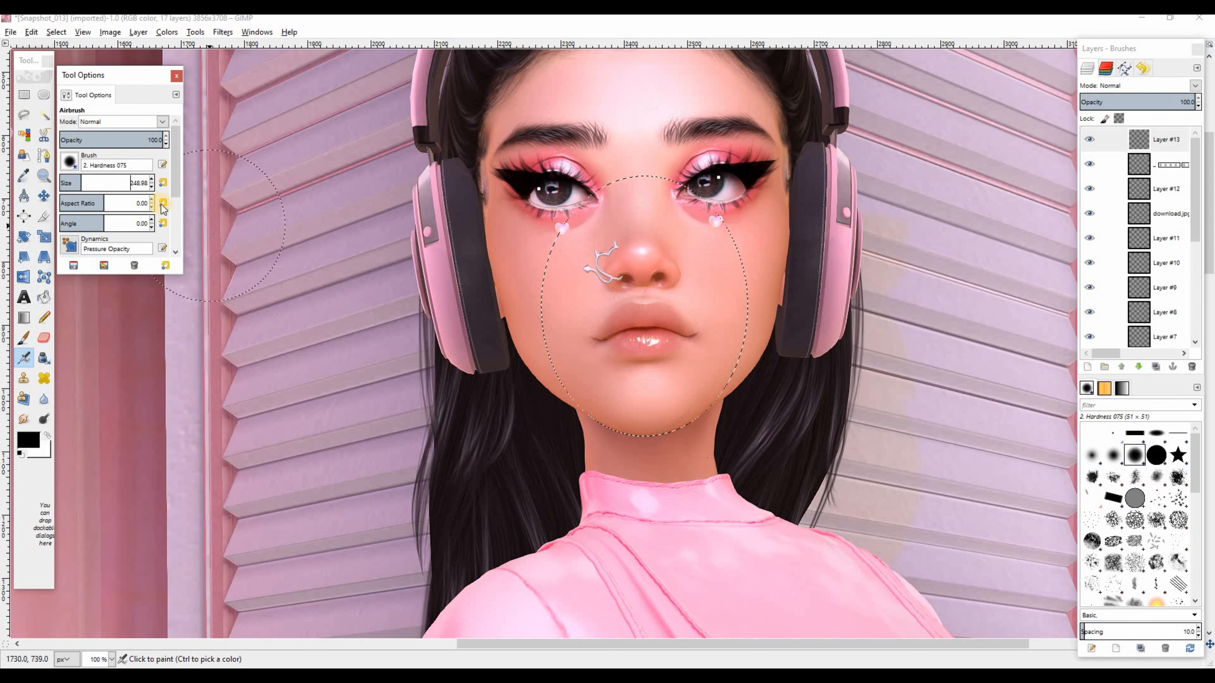
{"action": "left_click", "coordinate": [91, 182]}
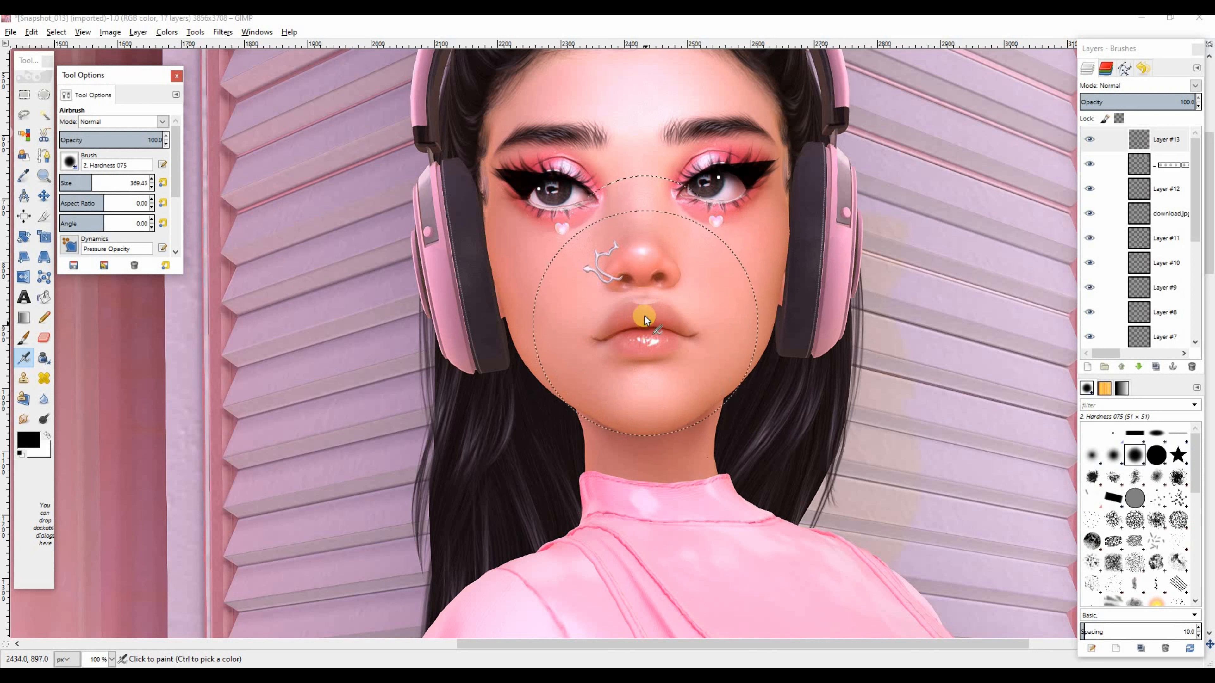
{"action": "mouse_move", "coordinate": [647, 331]}
{"action": "left_mouse_down"}
{"action": "mouse_move", "coordinate": [650, 359]}
{"action": "mouse_move", "coordinate": [665, 340]}
{"action": "left_mouse_up"}
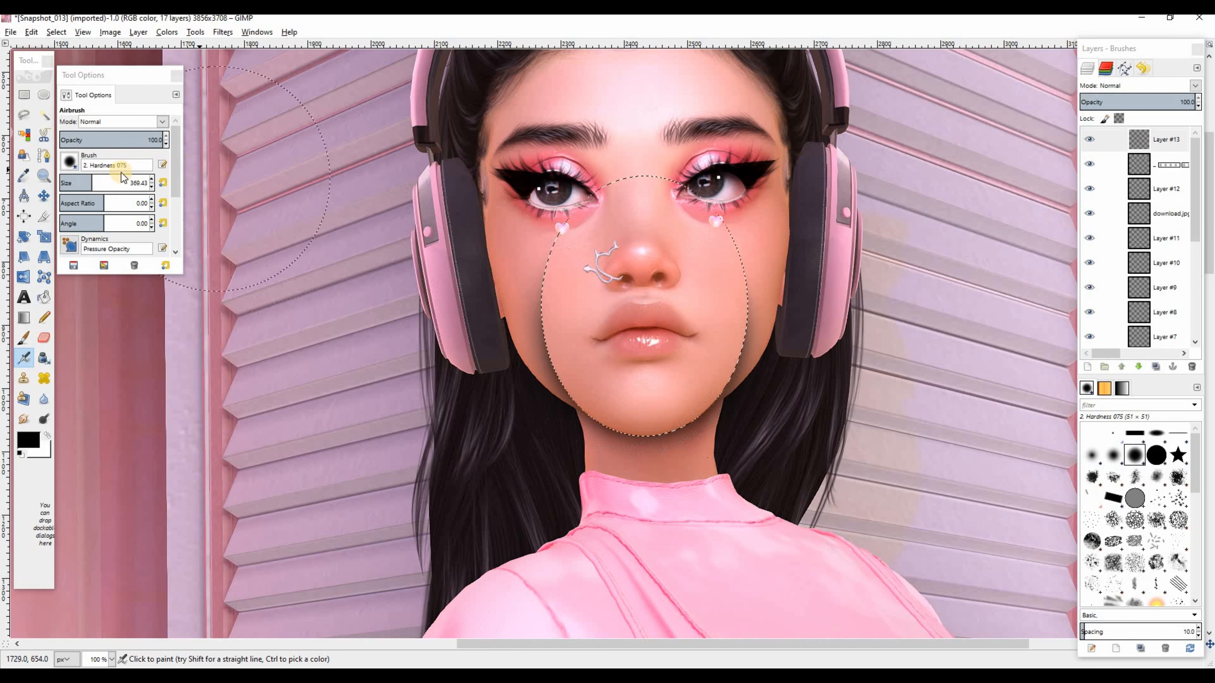
{"action": "left_click_drag", "start_coordinate": [82, 183], "coordinate": [71, 183]}
{"action": "left_click_drag", "start_coordinate": [650, 377], "coordinate": [646, 401]}
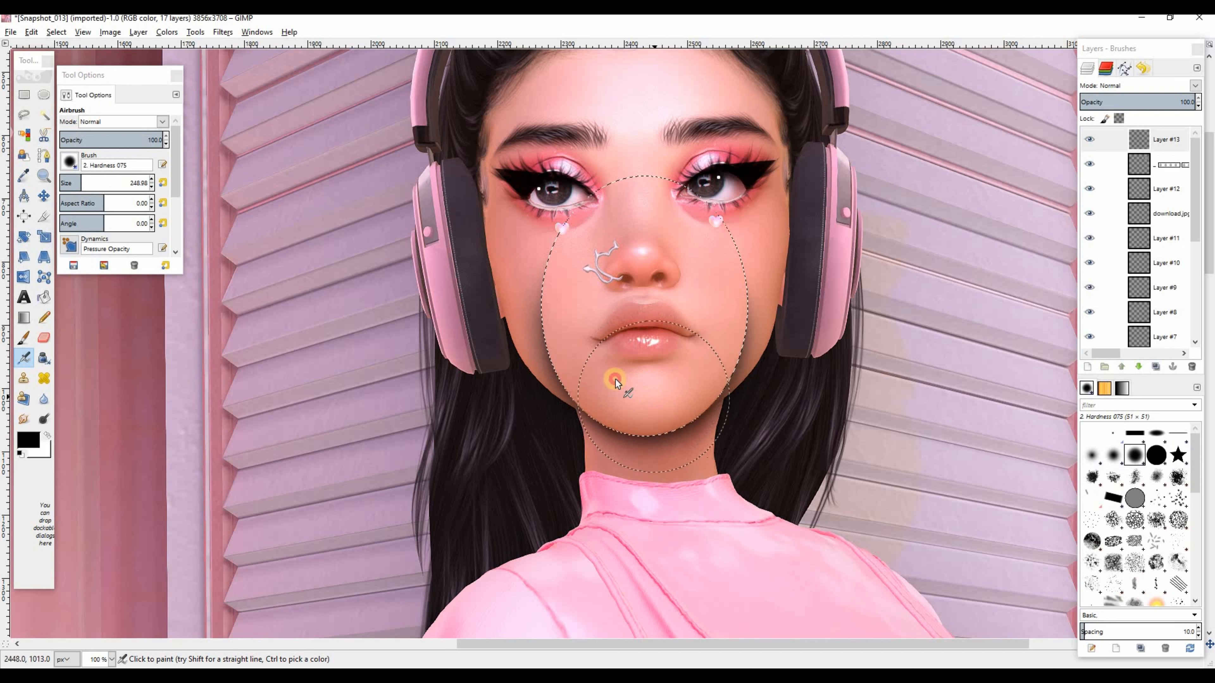
{"action": "left_click", "coordinate": [56, 32]}
{"action": "left_click", "coordinate": [77, 78]}
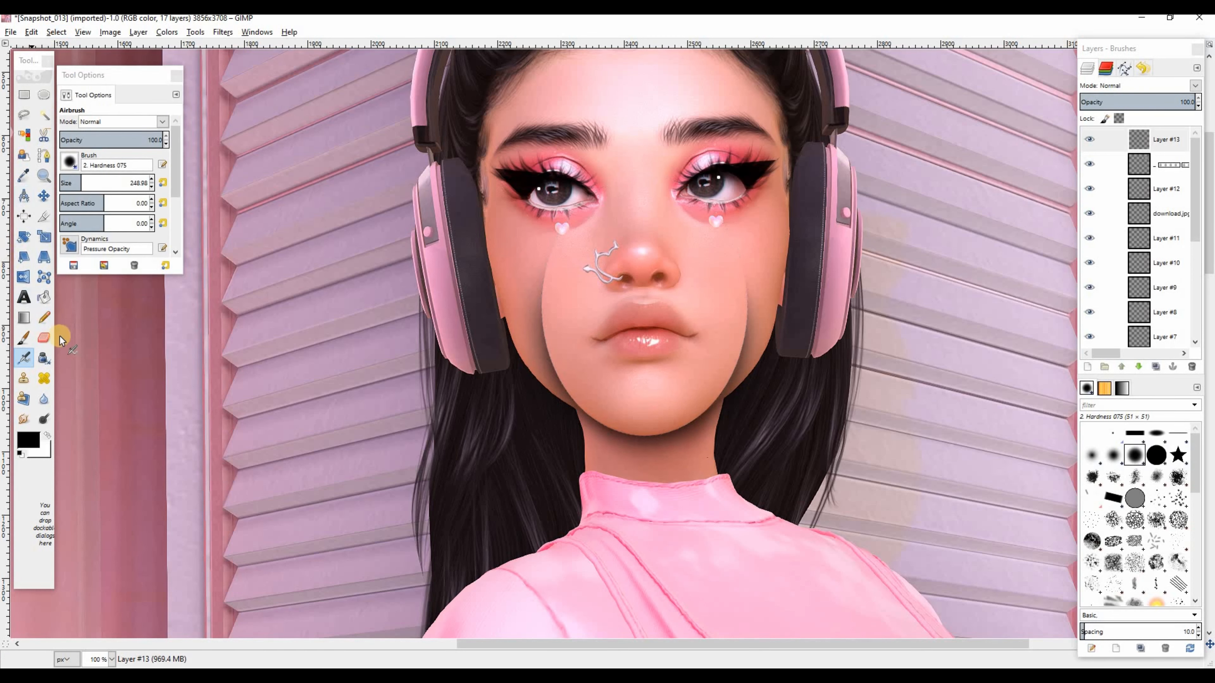
Erase the shading on the cheeks and jaw with eraser sizes 248.98 and 51, keeping only the shadow under the chin
{"action": "left_click", "coordinate": [43, 337]}
{"action": "left_click_drag", "start_coordinate": [535, 310], "coordinate": [538, 338]}
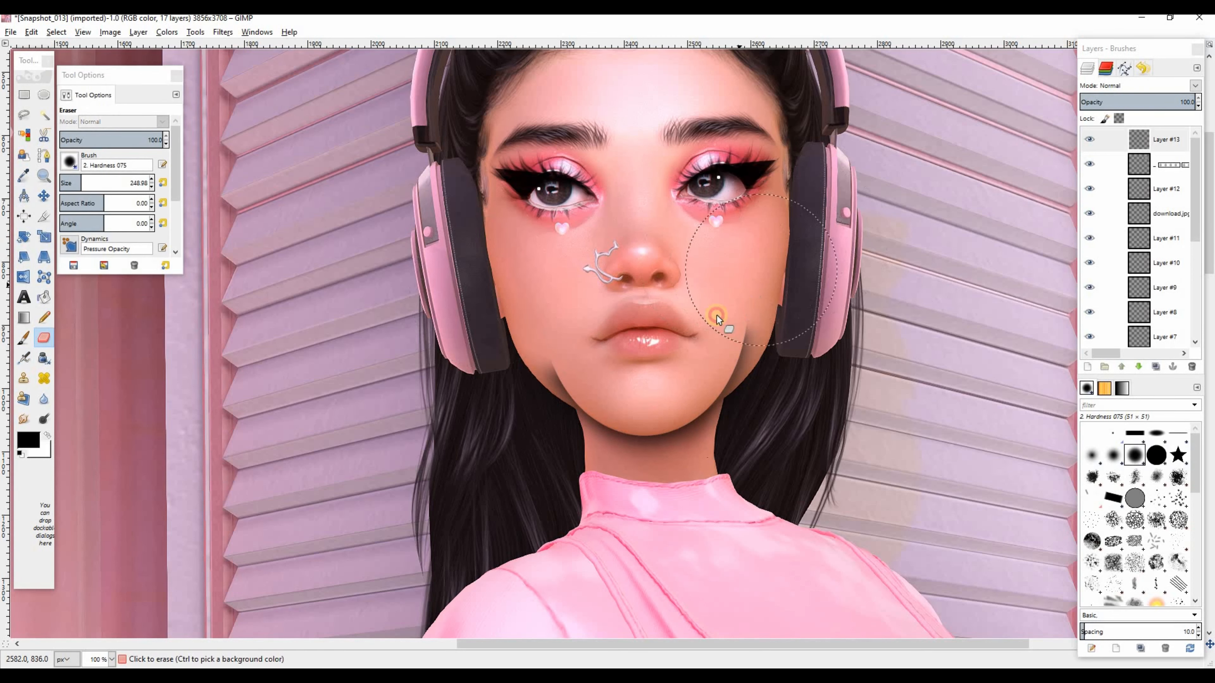
{"action": "left_click", "coordinate": [162, 183]}
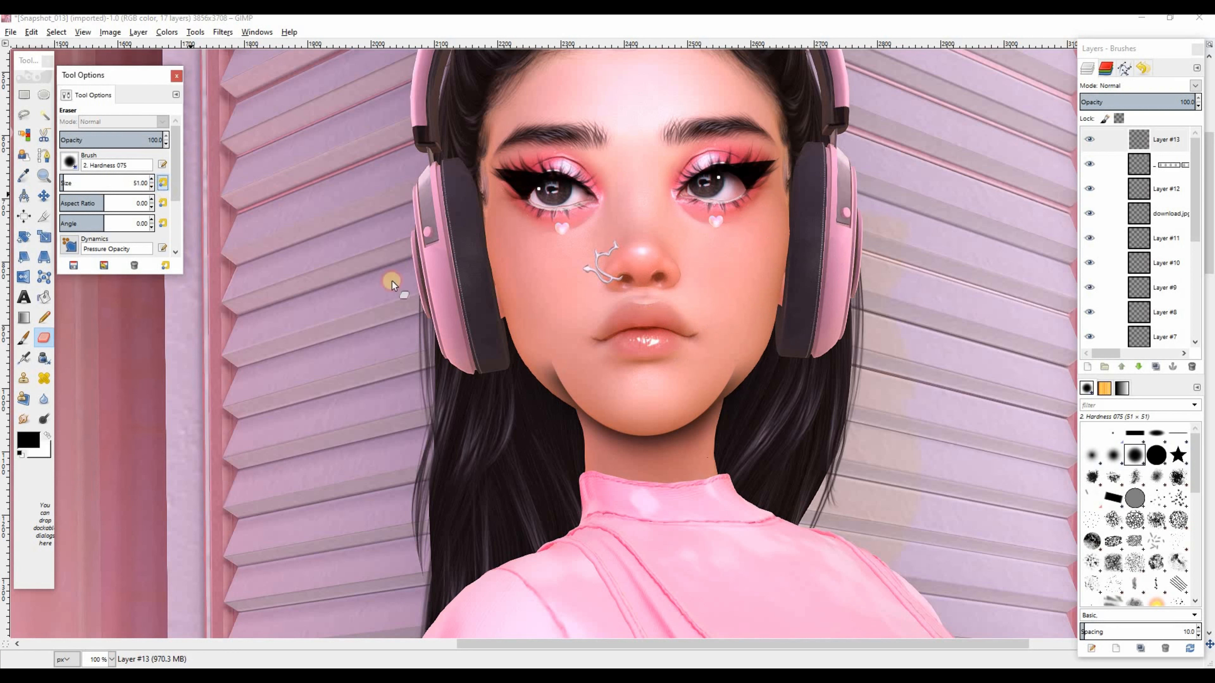
{"action": "left_click", "coordinate": [112, 660]}
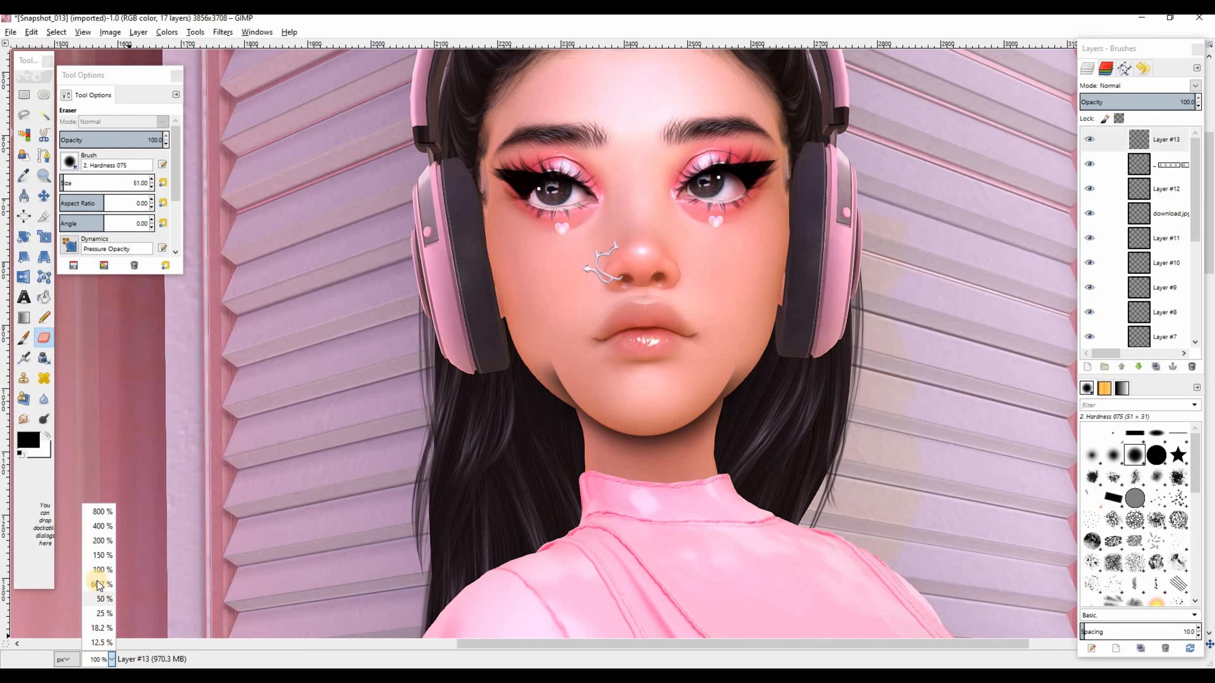
{"action": "left_click", "coordinate": [115, 655]}
{"action": "left_click", "coordinate": [112, 659]}
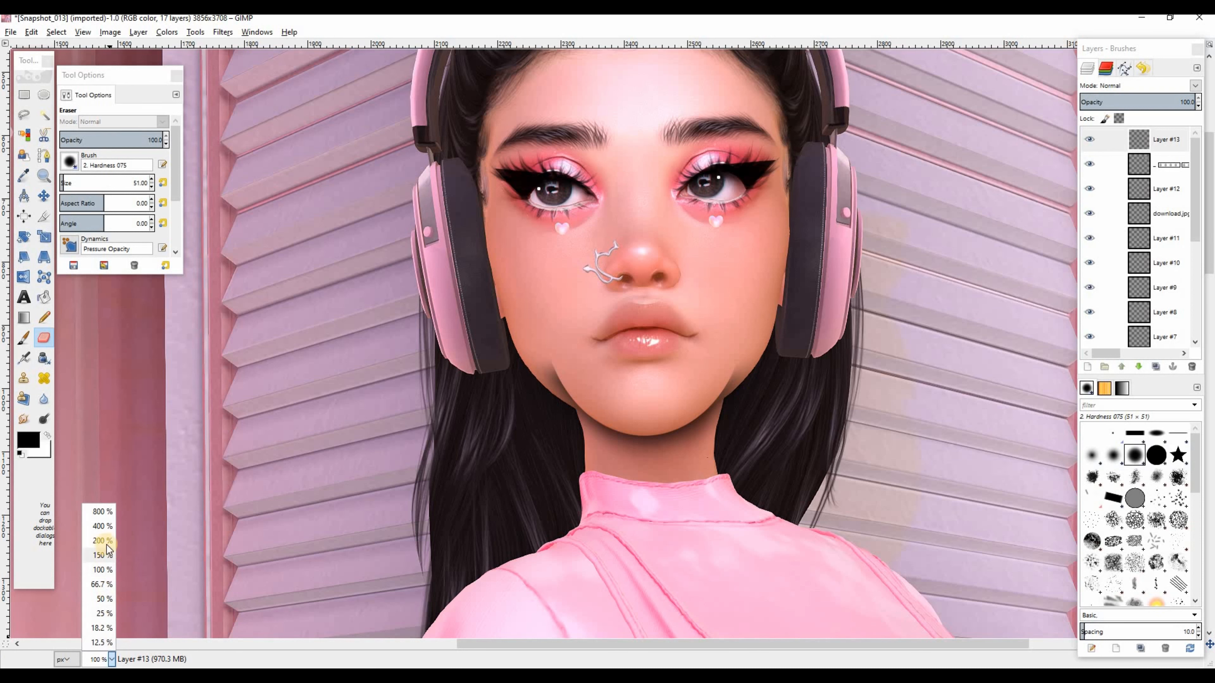
{"action": "left_click", "coordinate": [100, 541]}
{"action": "left_click", "coordinate": [820, 414]}
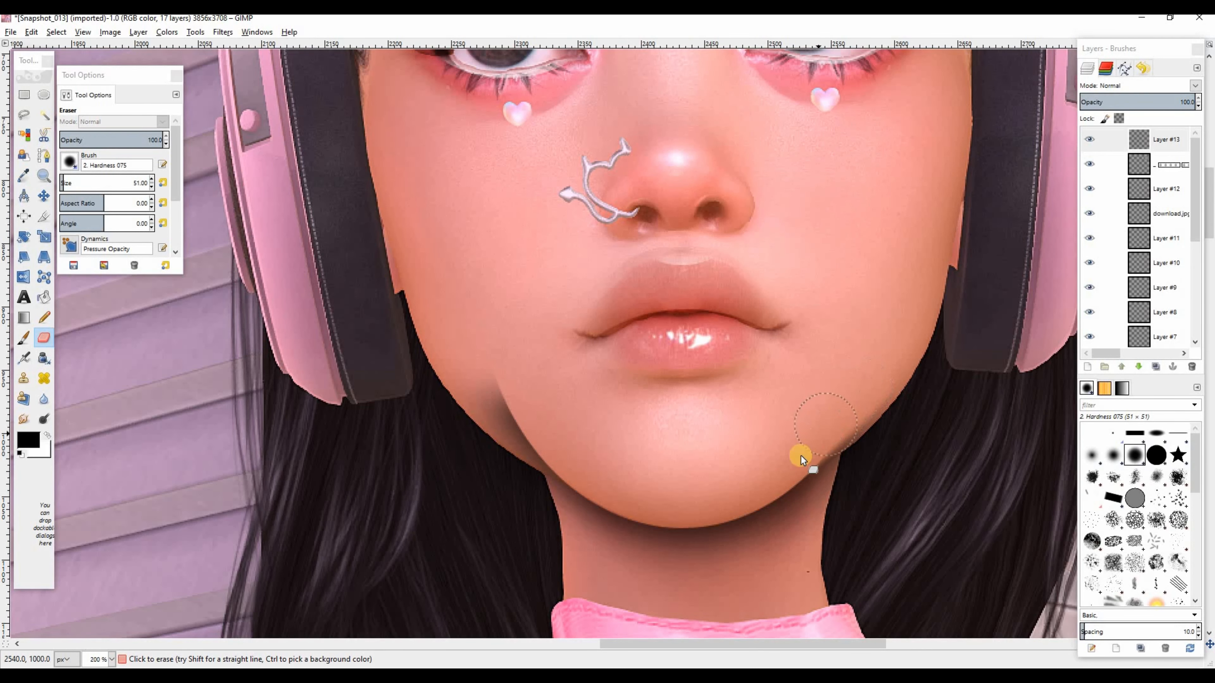
{"action": "left_click", "coordinate": [812, 429]}
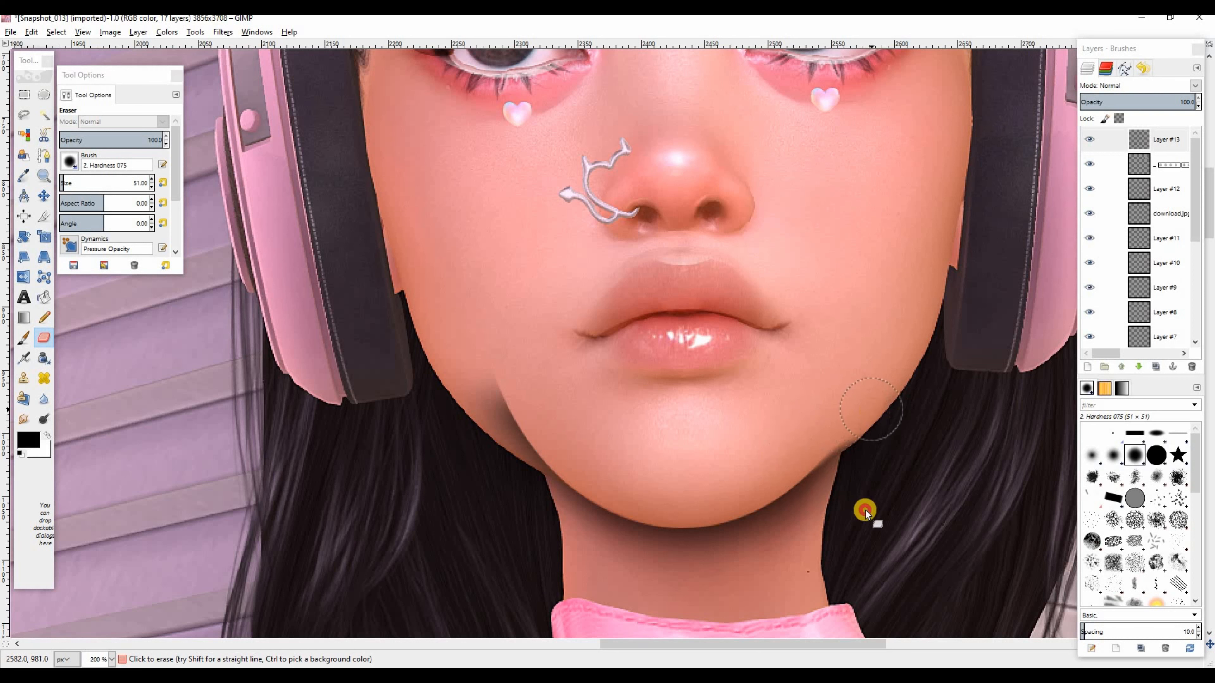
{"action": "left_click", "coordinate": [877, 433]}
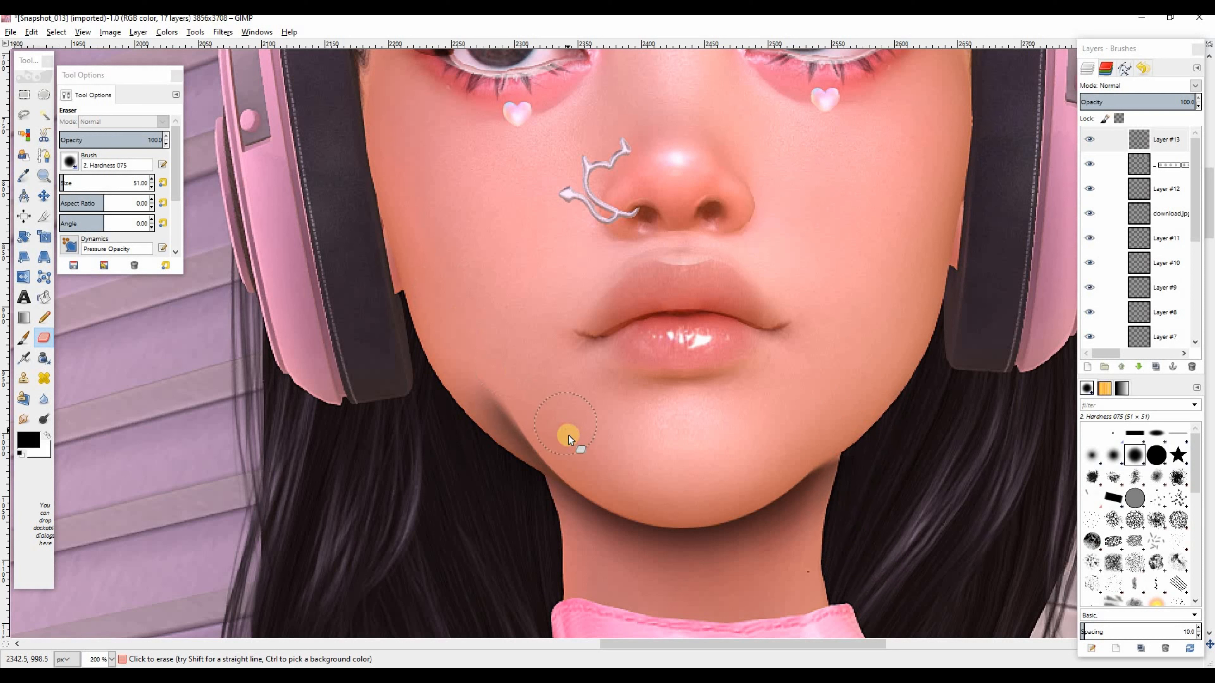
{"action": "left_click", "coordinate": [480, 399]}
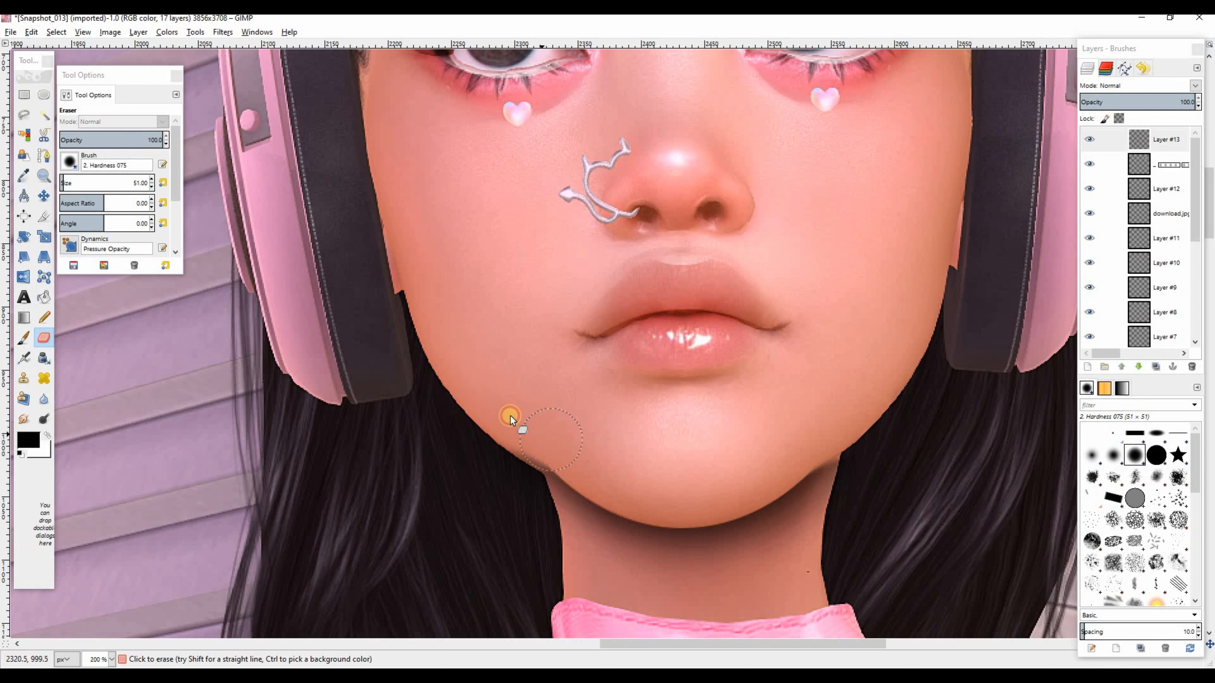
{"action": "left_click_drag", "start_coordinate": [572, 453], "coordinate": [556, 450]}
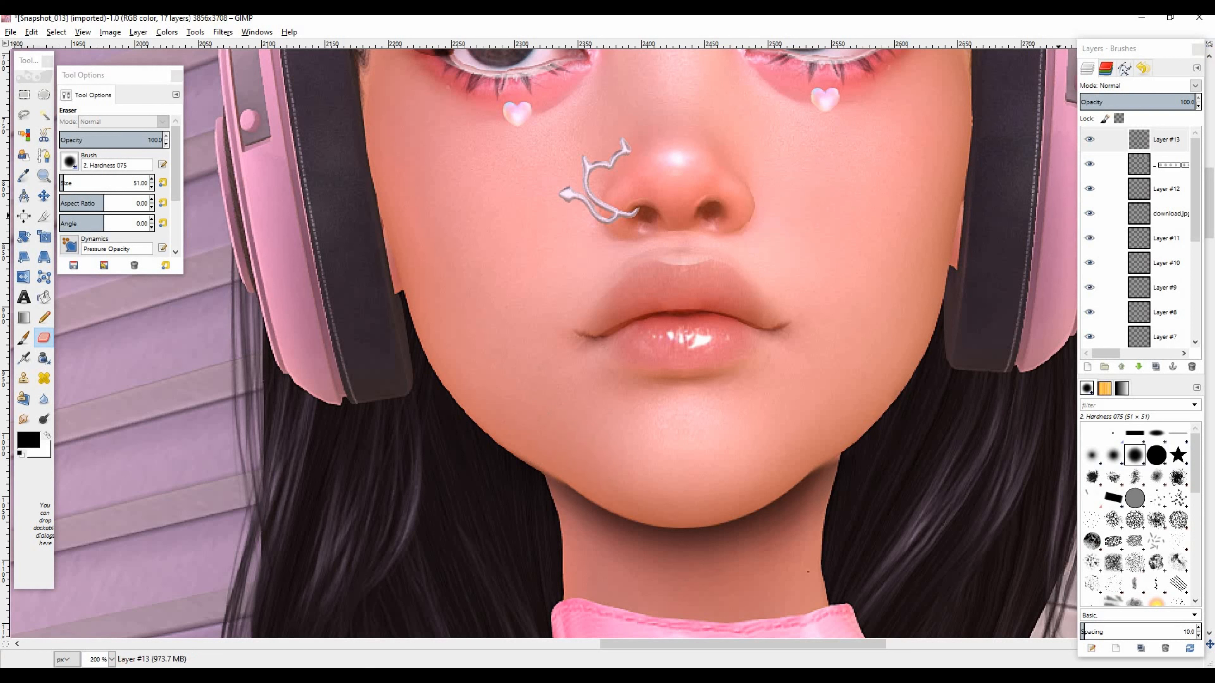
Set the neck shadow layer to Overlay mode at 29% opacity and add a new transparent layer above it
{"action": "left_click", "coordinate": [1189, 91]}
{"action": "left_click", "coordinate": [1116, 236]}
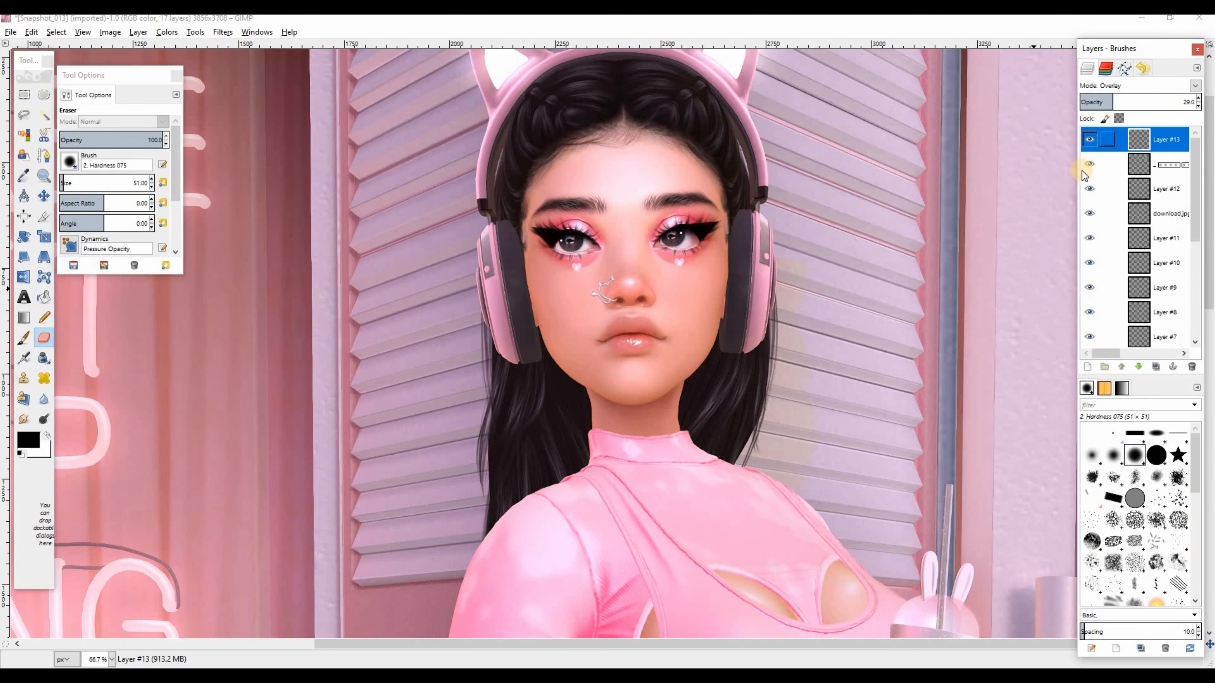
{"action": "left_click", "coordinate": [1087, 366]}
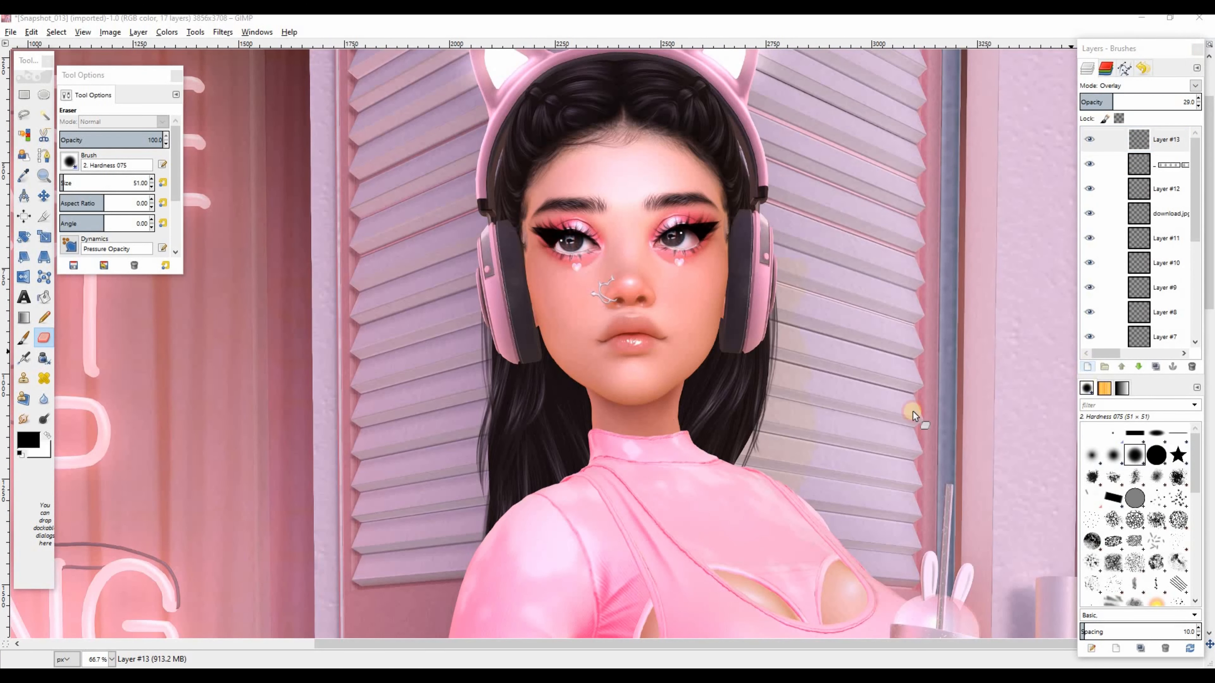
{"action": "left_click", "coordinate": [603, 429]}
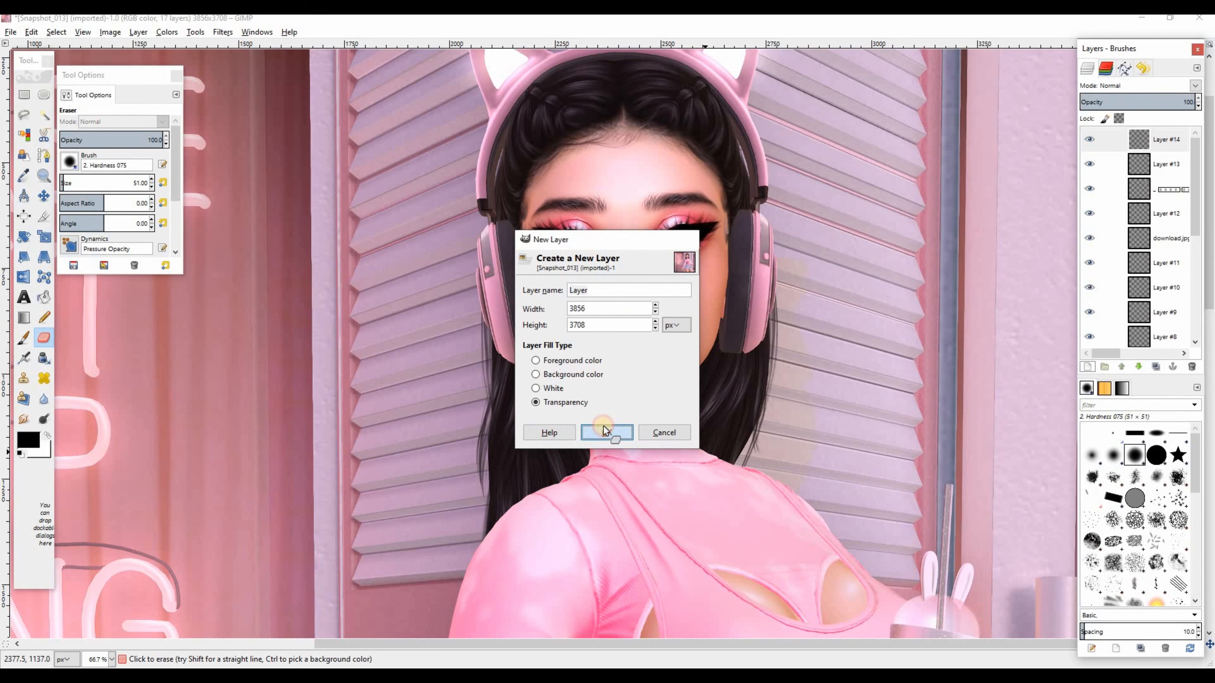
Switch to Pinterest in the browser and download the image of the "Skin highlights overlay for smudge edits" pin
{"action": "key", "text": "alt+Tab"}
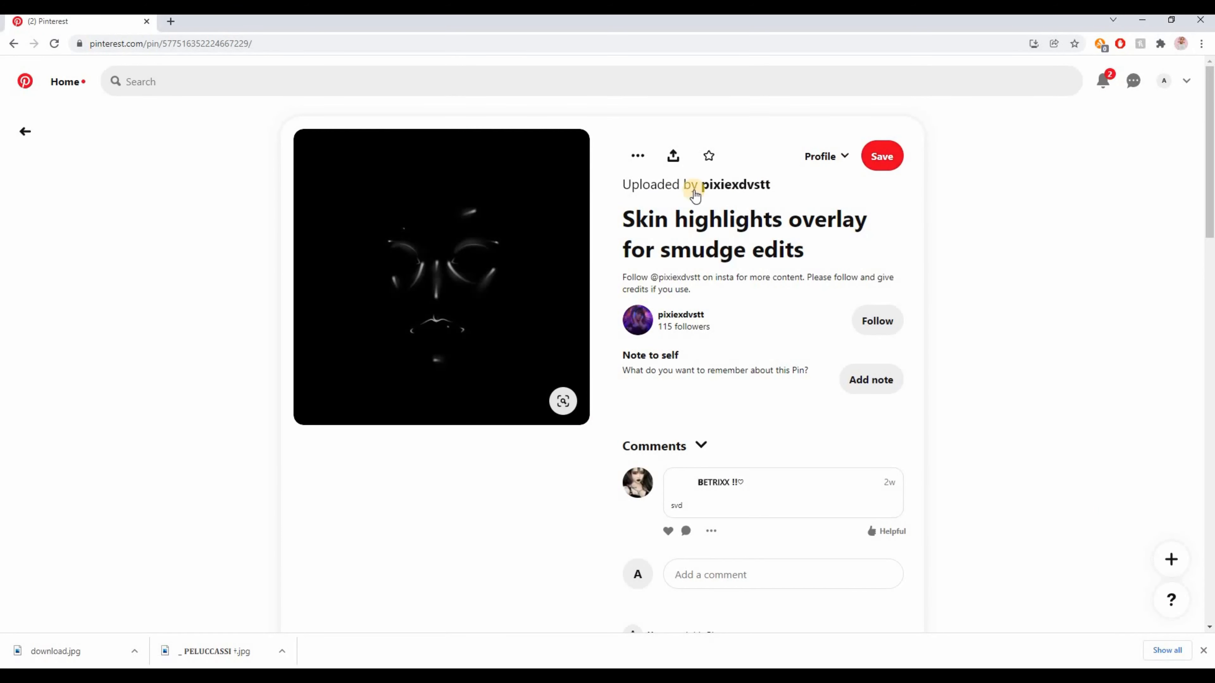
{"action": "left_click", "coordinate": [637, 156]}
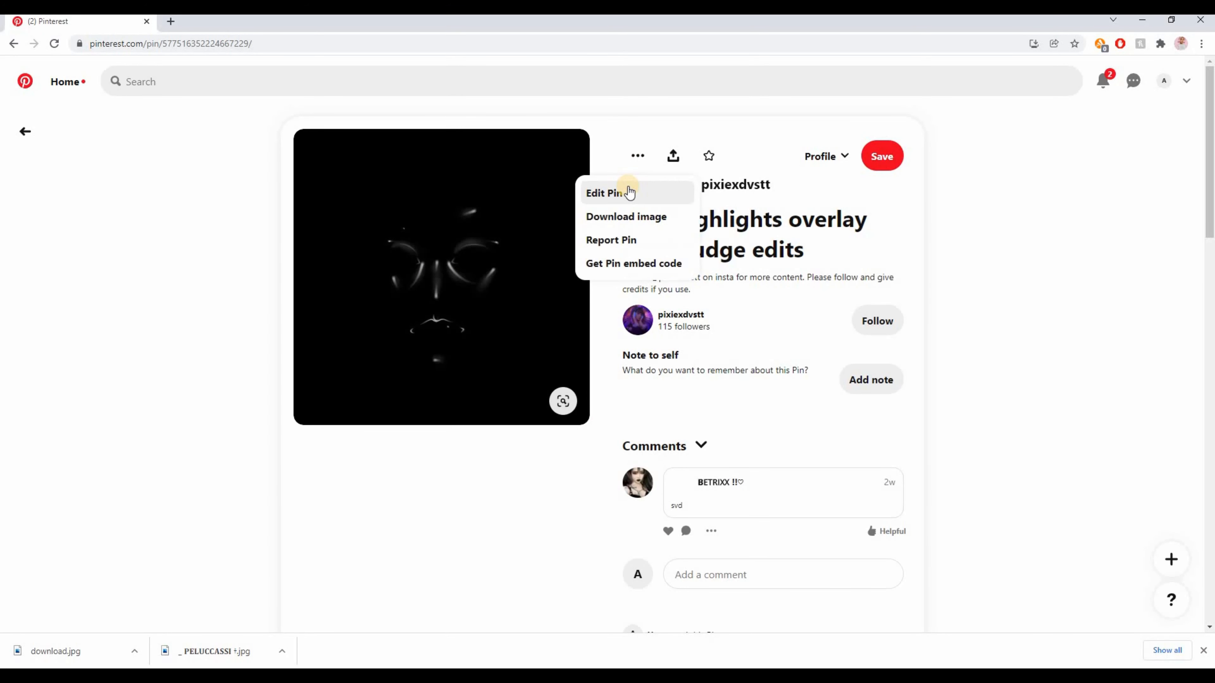
{"action": "left_click", "coordinate": [630, 215]}
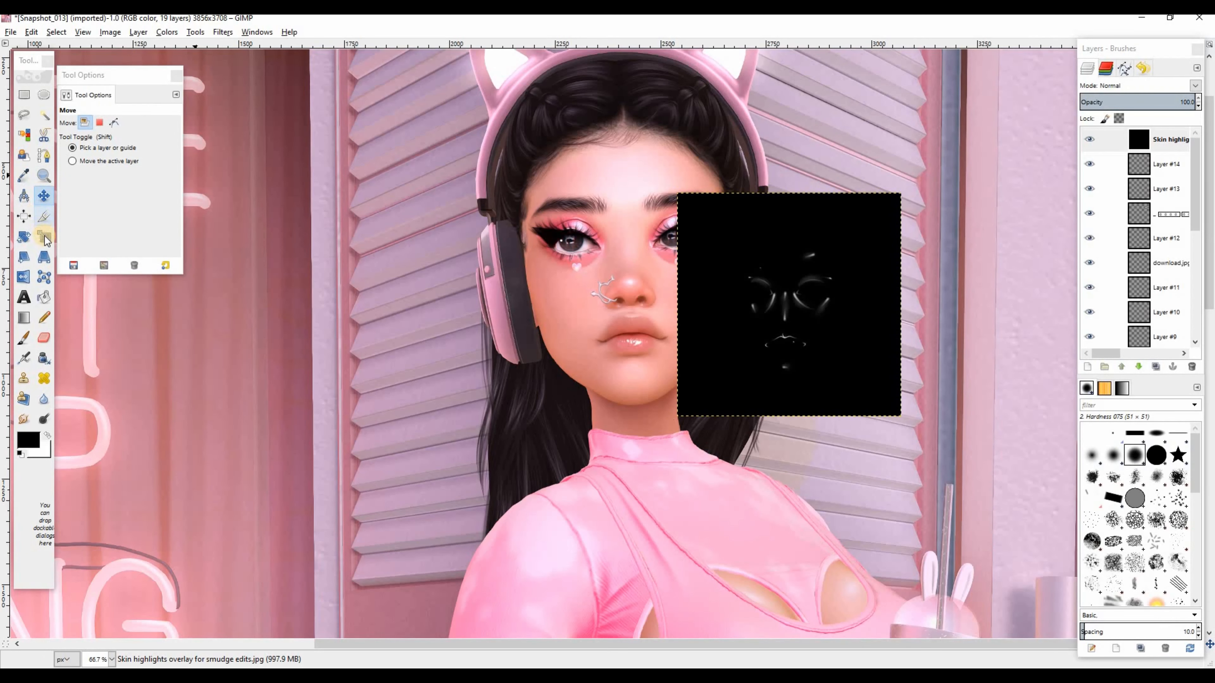
Scale the imported skin highlights layer up proportionally to roughly match the size of the avatar's face
{"action": "left_click", "coordinate": [44, 239]}
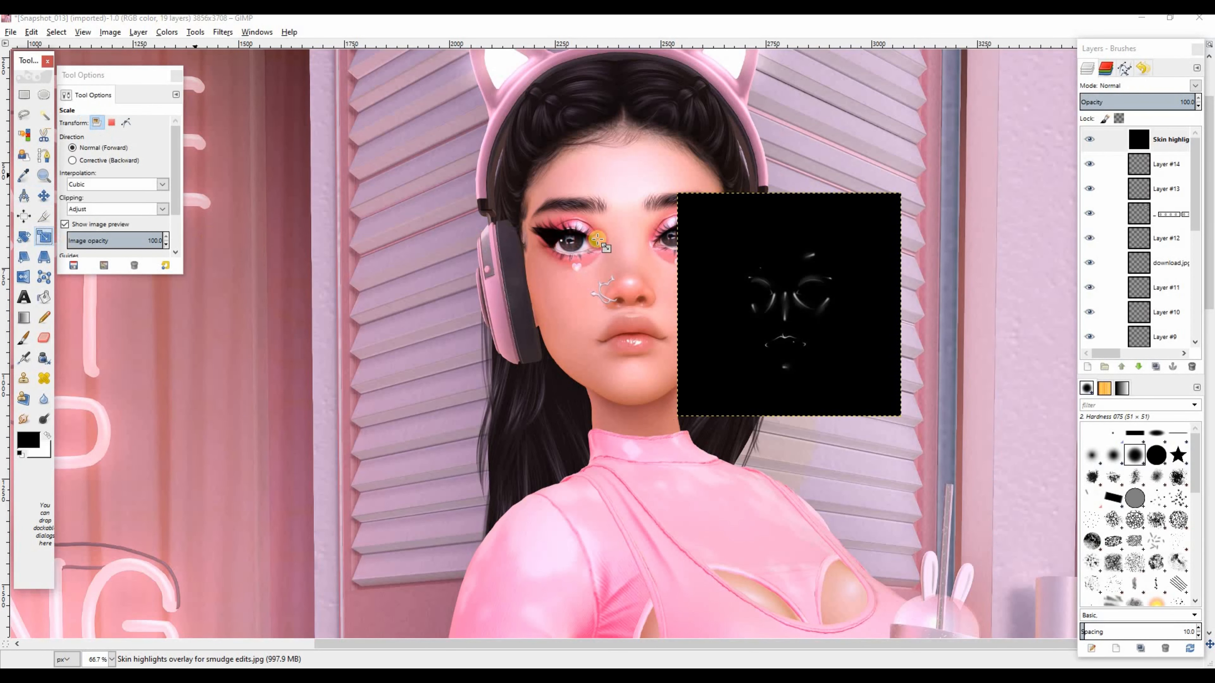
{"action": "left_click_drag", "start_coordinate": [640, 205], "coordinate": [573, 163]}
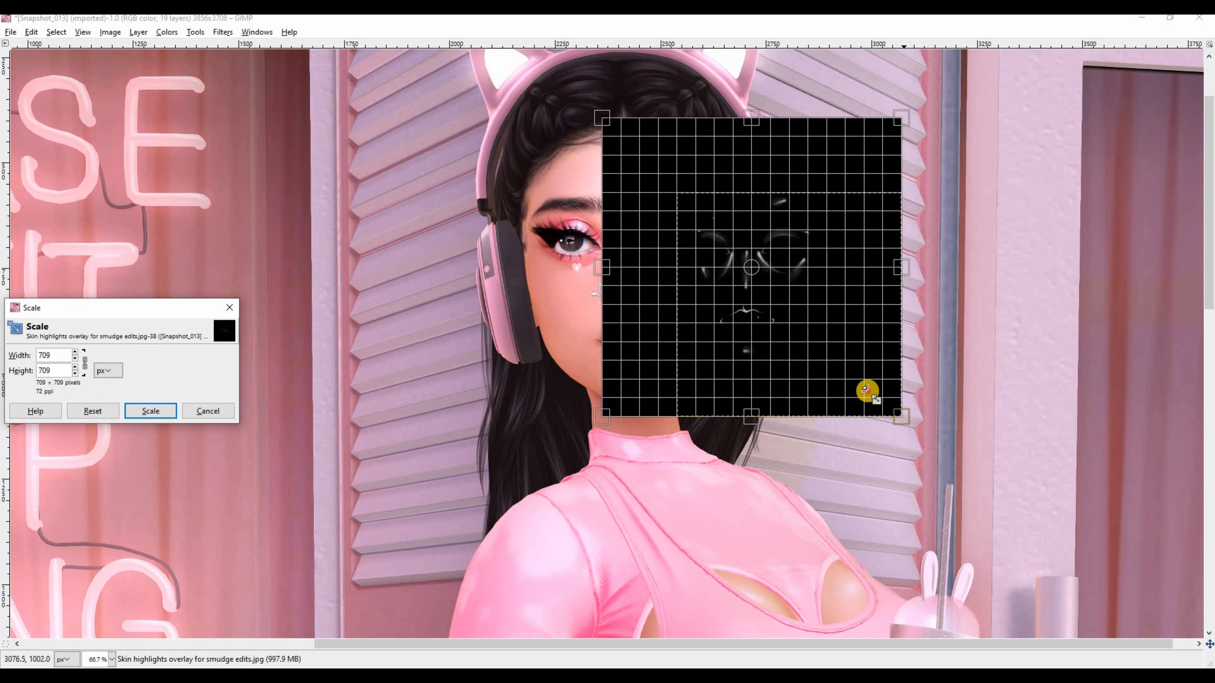
{"action": "key", "text": "Tab"}
{"action": "left_click", "coordinate": [150, 411]}
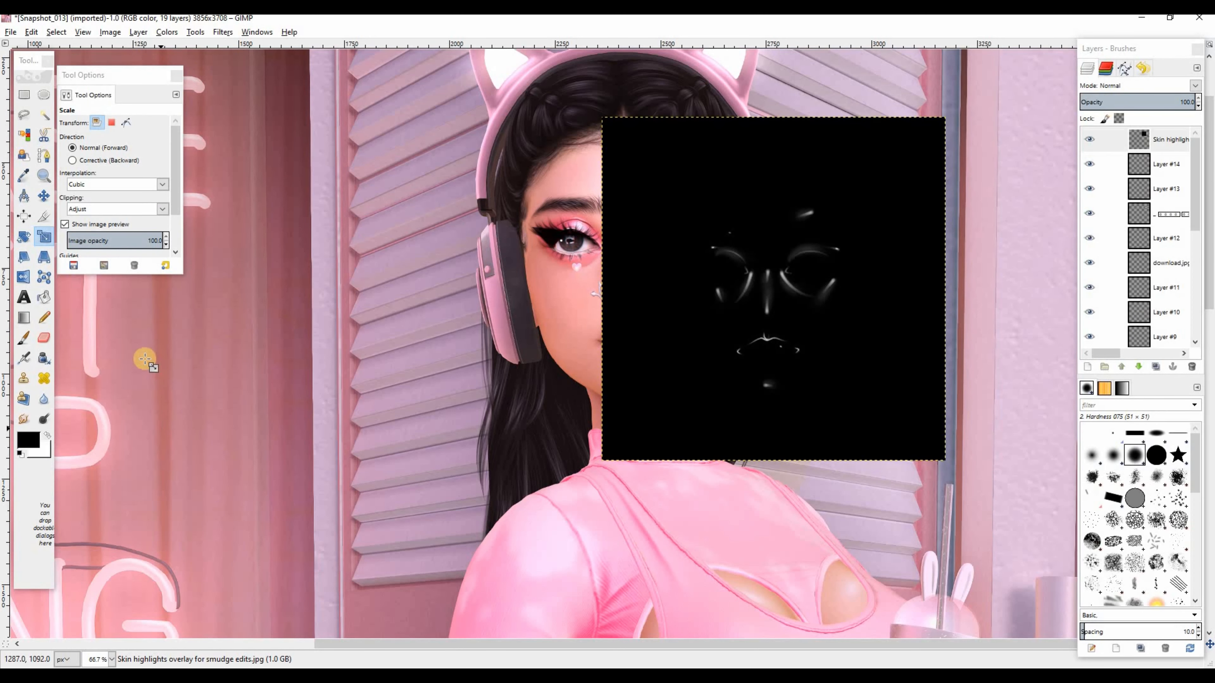
Apply Color to Alpha with black (000000) to the skin highlights layer to remove its background
{"action": "left_click", "coordinate": [167, 35]}
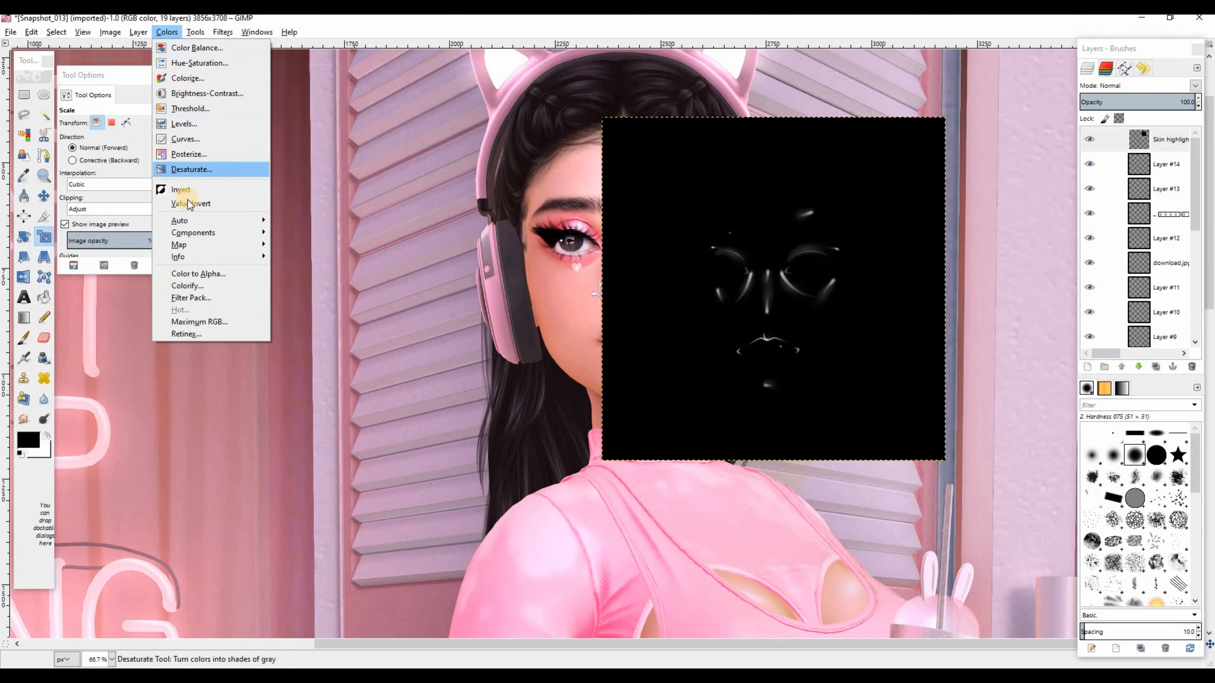
{"action": "left_click", "coordinate": [194, 274]}
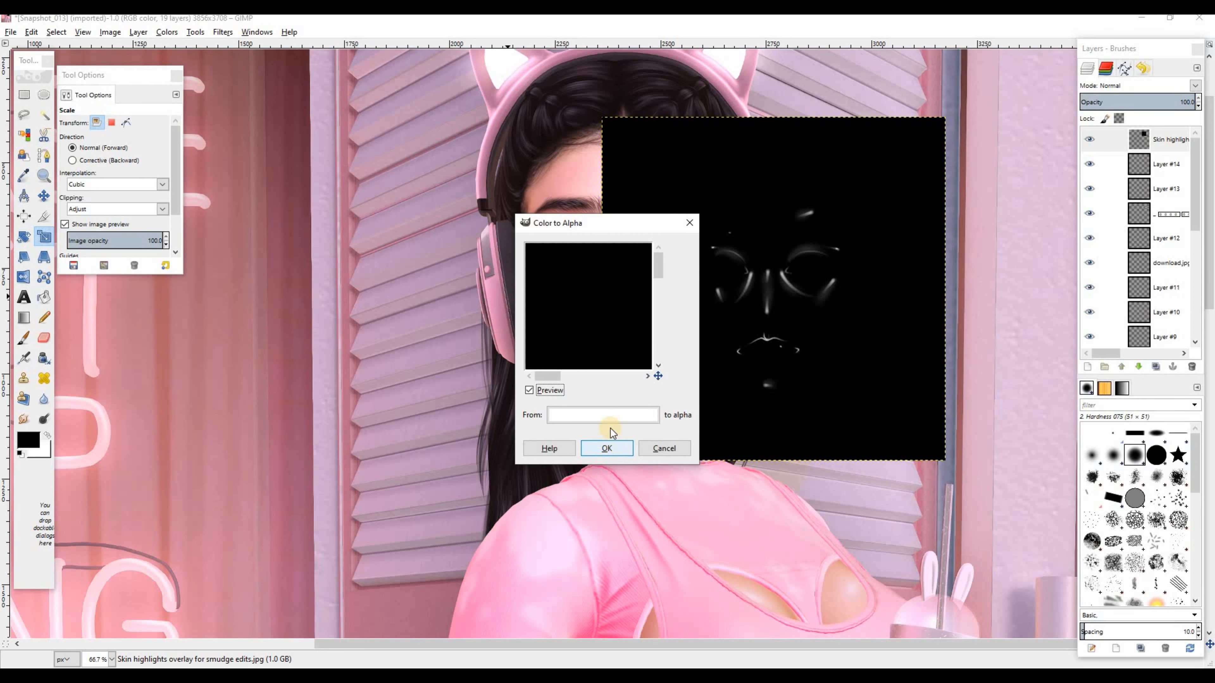
{"action": "left_click", "coordinate": [605, 415]}
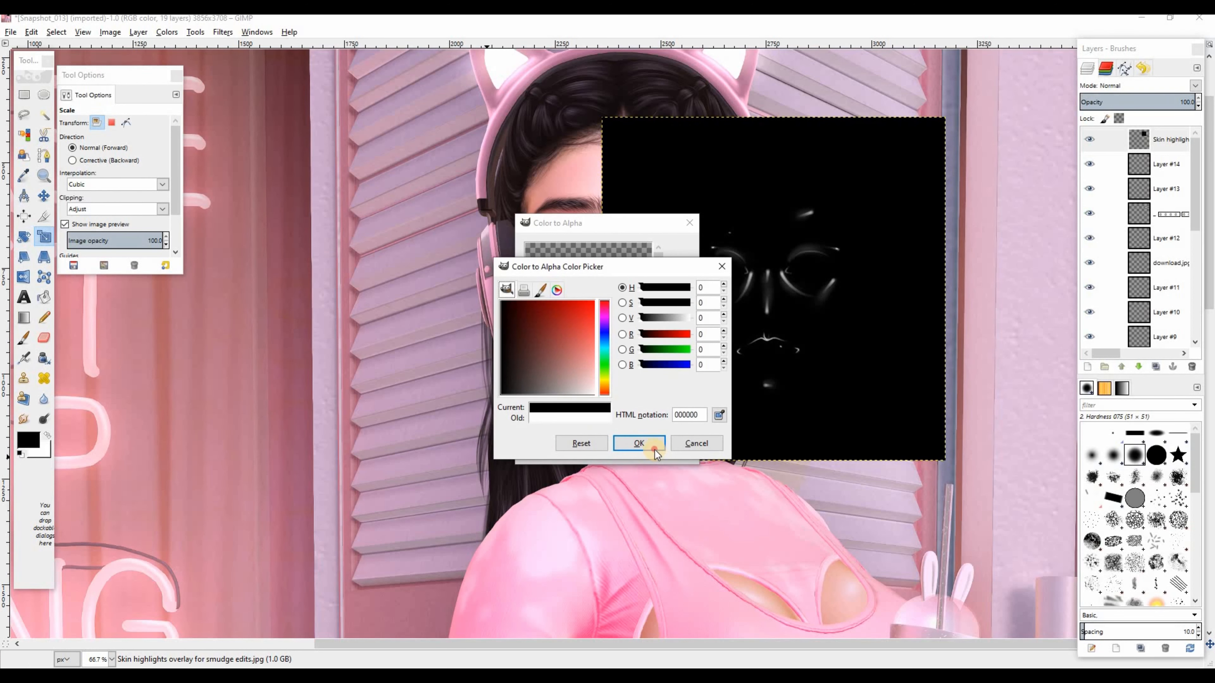
{"action": "left_click", "coordinate": [654, 450]}
{"action": "left_click", "coordinate": [616, 451]}
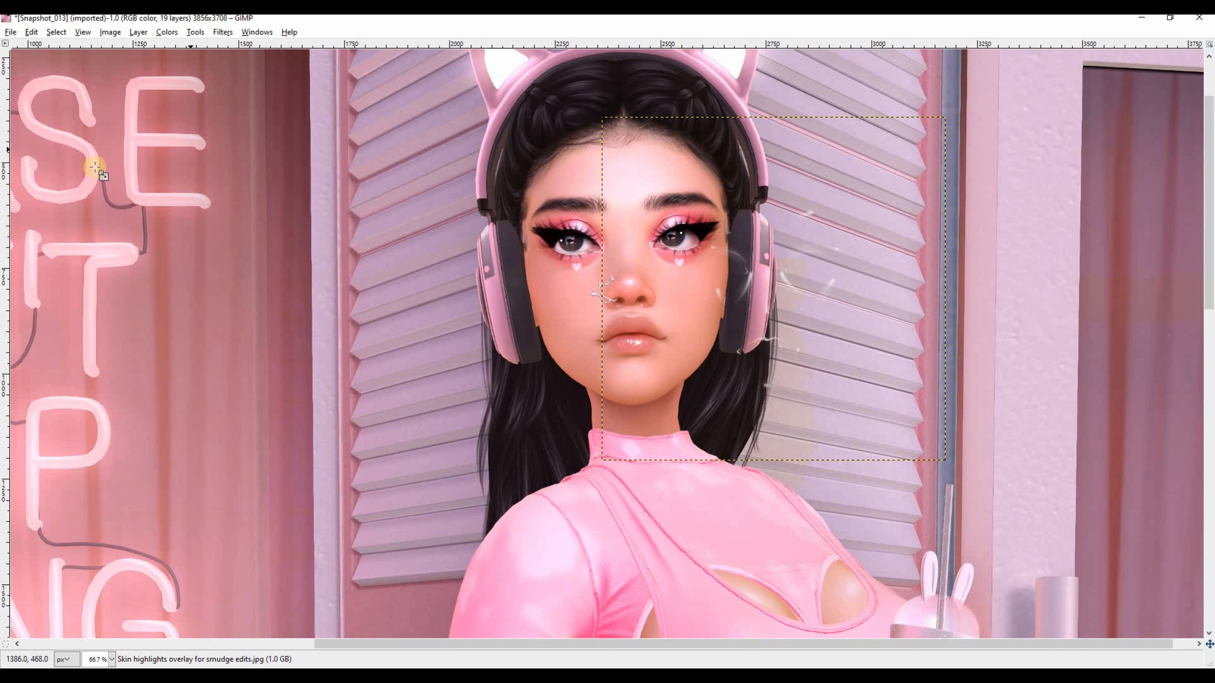
{"action": "key", "text": "Tab"}
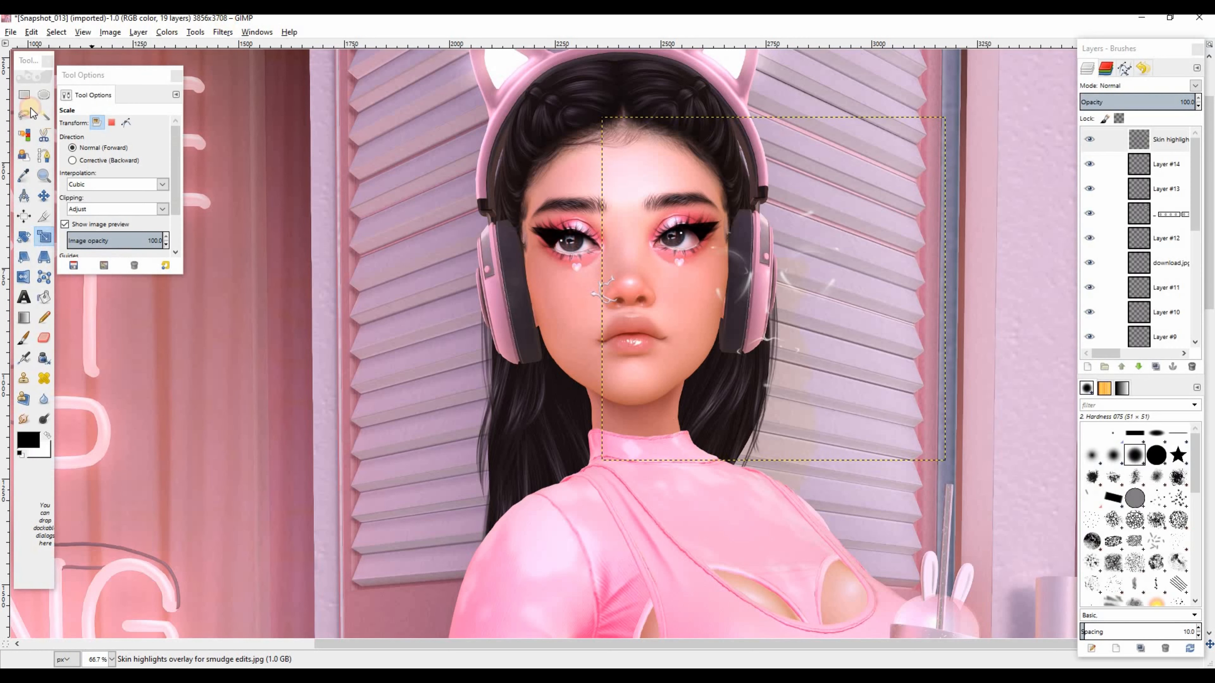
Move the skin highlights layer over the avatar's face
{"action": "left_click", "coordinate": [44, 196]}
{"action": "left_click_drag", "start_coordinate": [767, 344], "coordinate": [629, 320]}
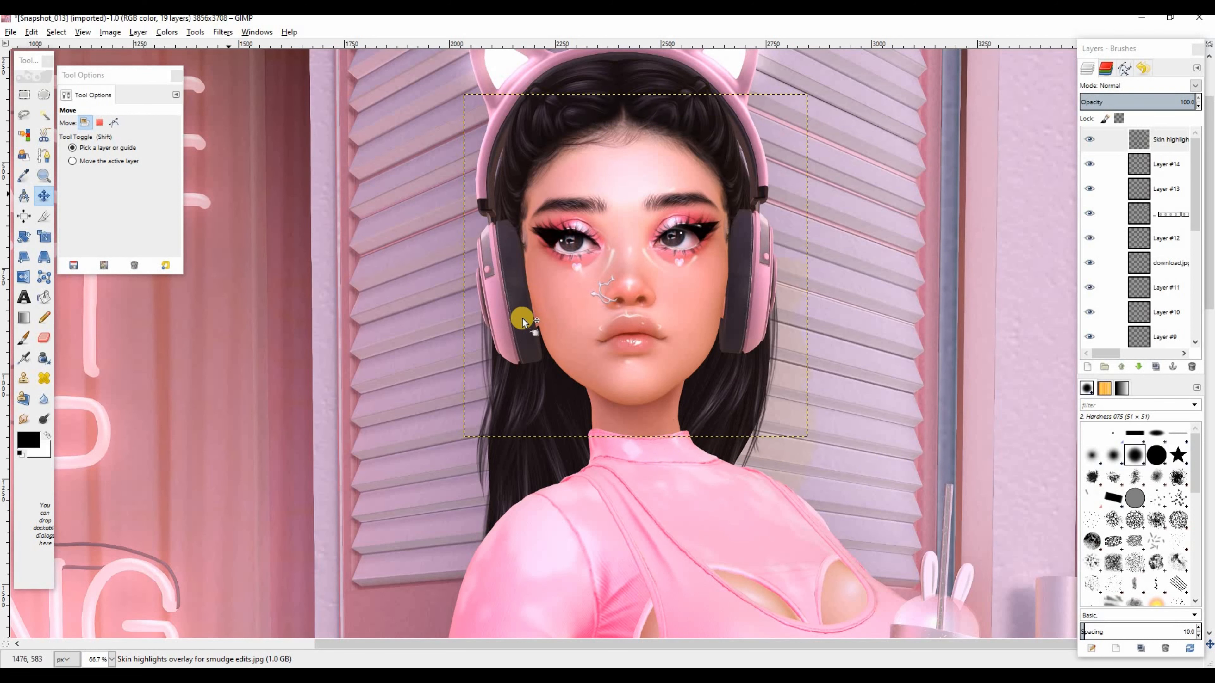
Scale the skin highlights layer to 947 × 946 px and reposition it to line up with the eyes, nose and lips
{"action": "left_click", "coordinate": [45, 237]}
{"action": "left_click", "coordinate": [607, 252]}
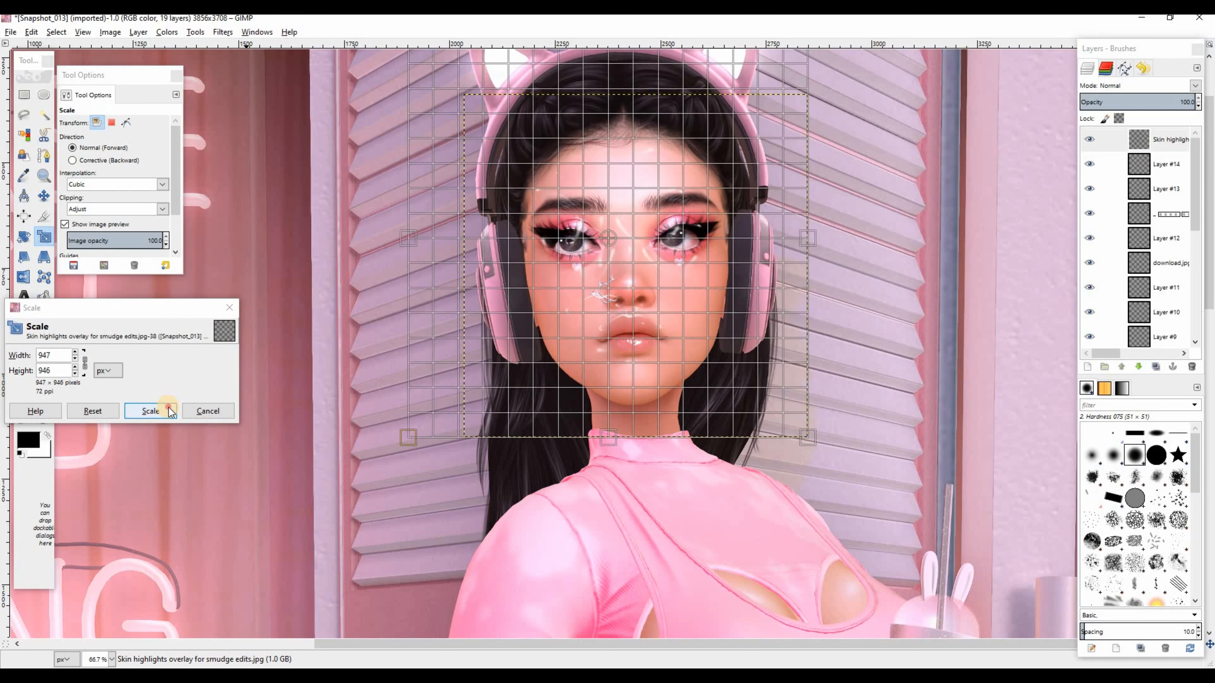
{"action": "left_click", "coordinate": [168, 407]}
{"action": "left_click", "coordinate": [44, 196]}
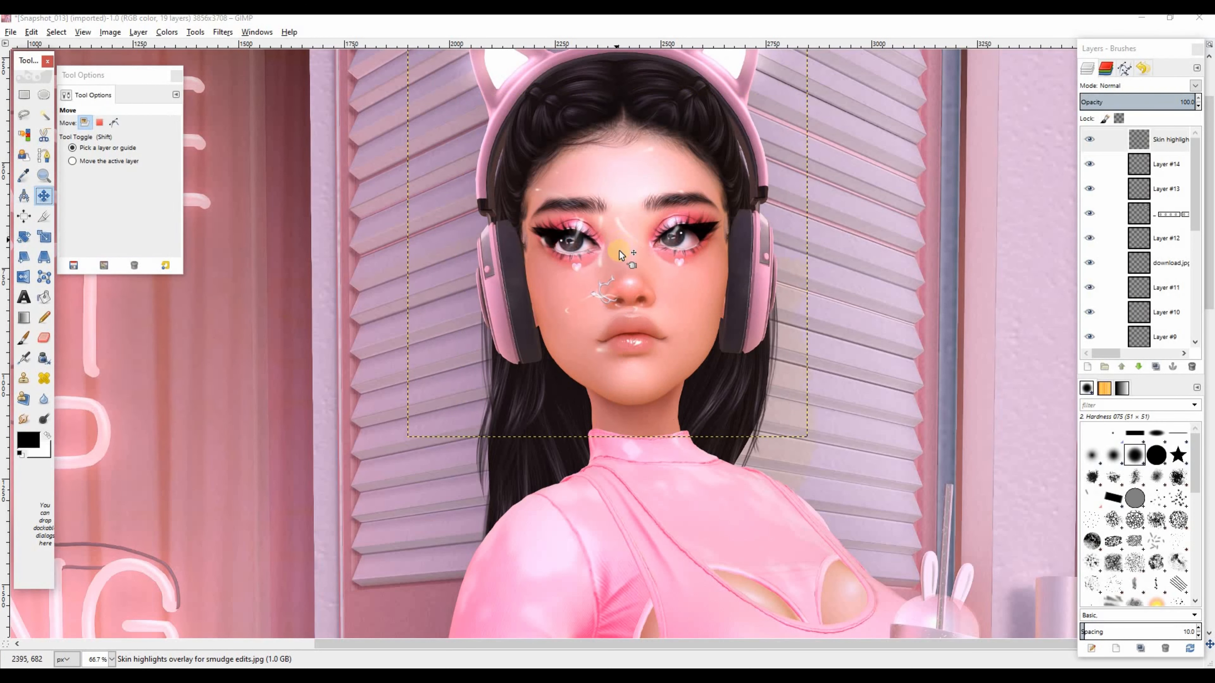
{"action": "left_click_drag", "start_coordinate": [601, 261], "coordinate": [630, 321]}
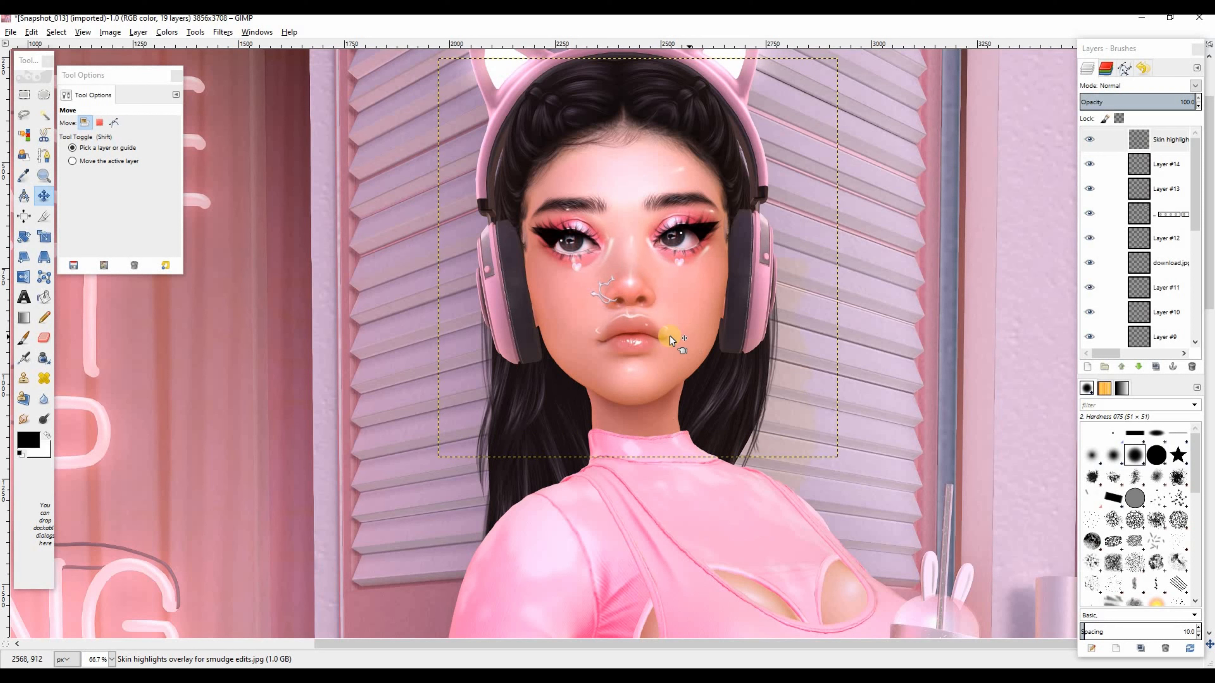
Erase the overlay's highlights around the lips with eraser size 51, set the layer to Overlay mode and compare it hidden and shown
{"action": "left_click", "coordinate": [44, 338]}
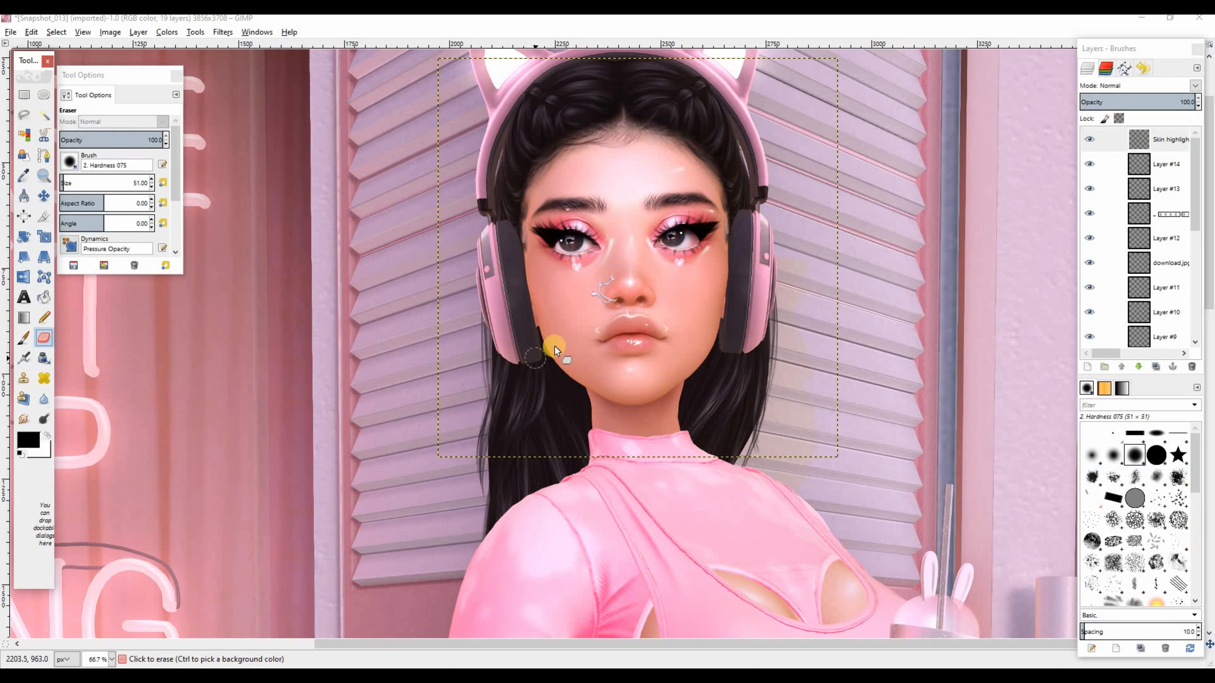
{"action": "left_click_drag", "start_coordinate": [601, 337], "coordinate": [595, 330]}
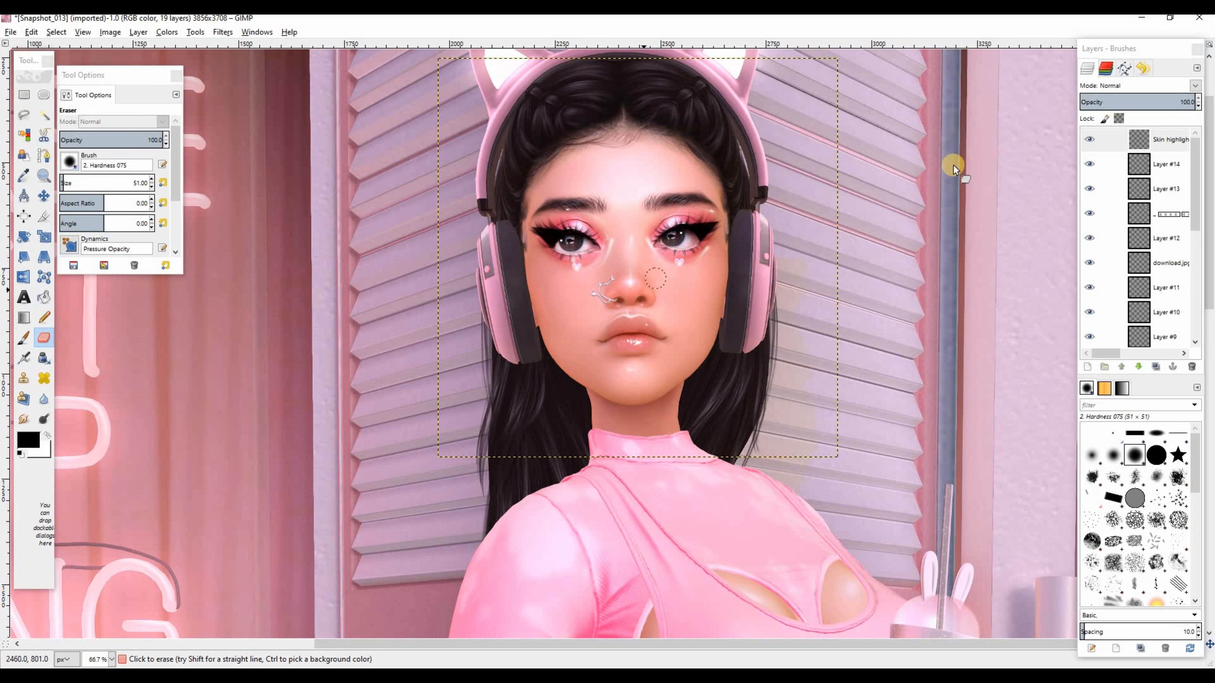
{"action": "left_click", "coordinate": [1196, 86]}
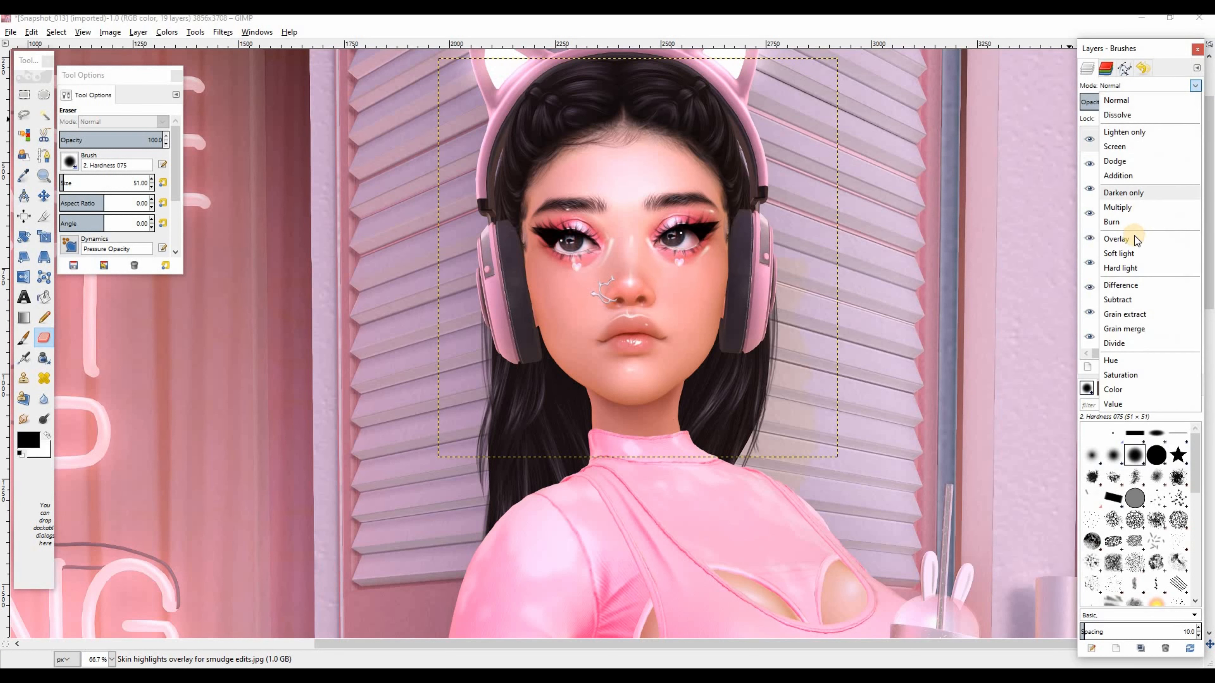
{"action": "left_click", "coordinate": [1136, 240]}
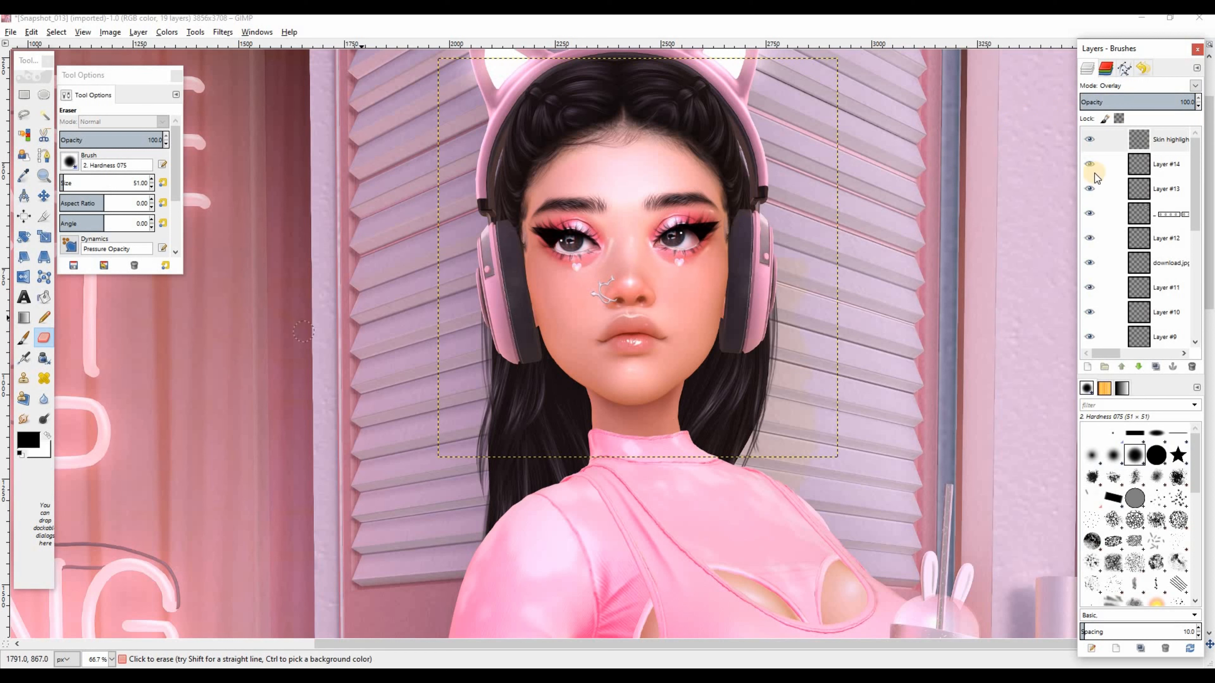
{"action": "left_click", "coordinate": [1090, 139]}
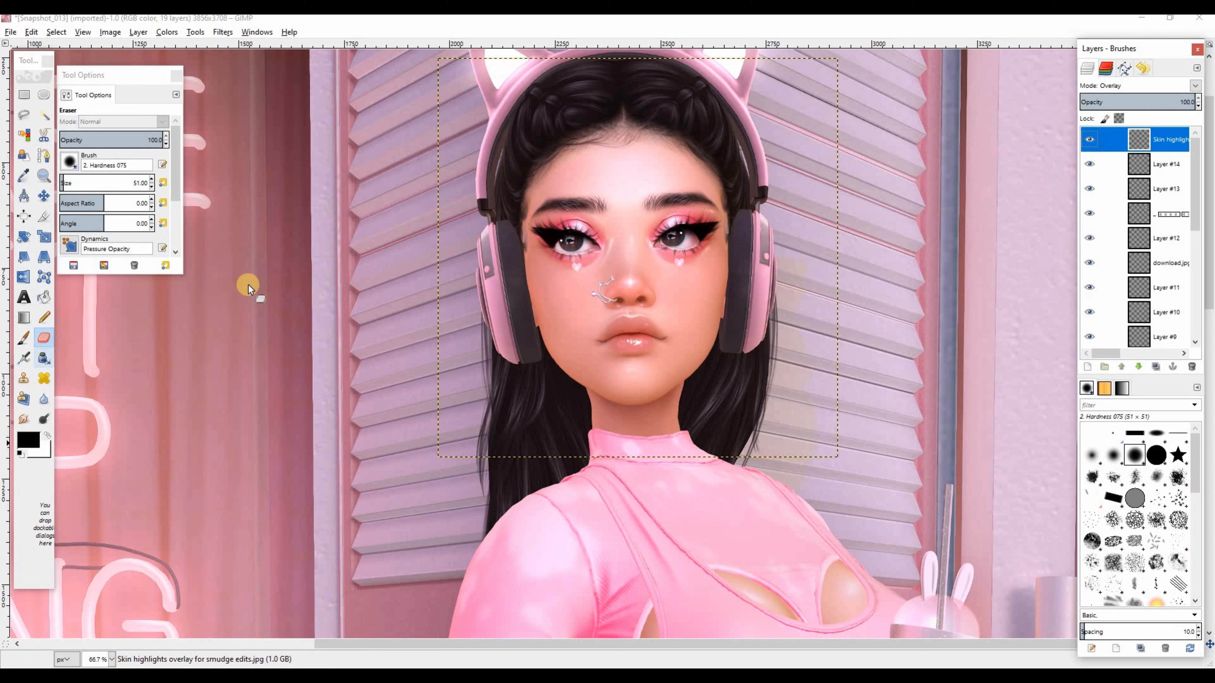
{"action": "left_click", "coordinate": [1090, 140]}
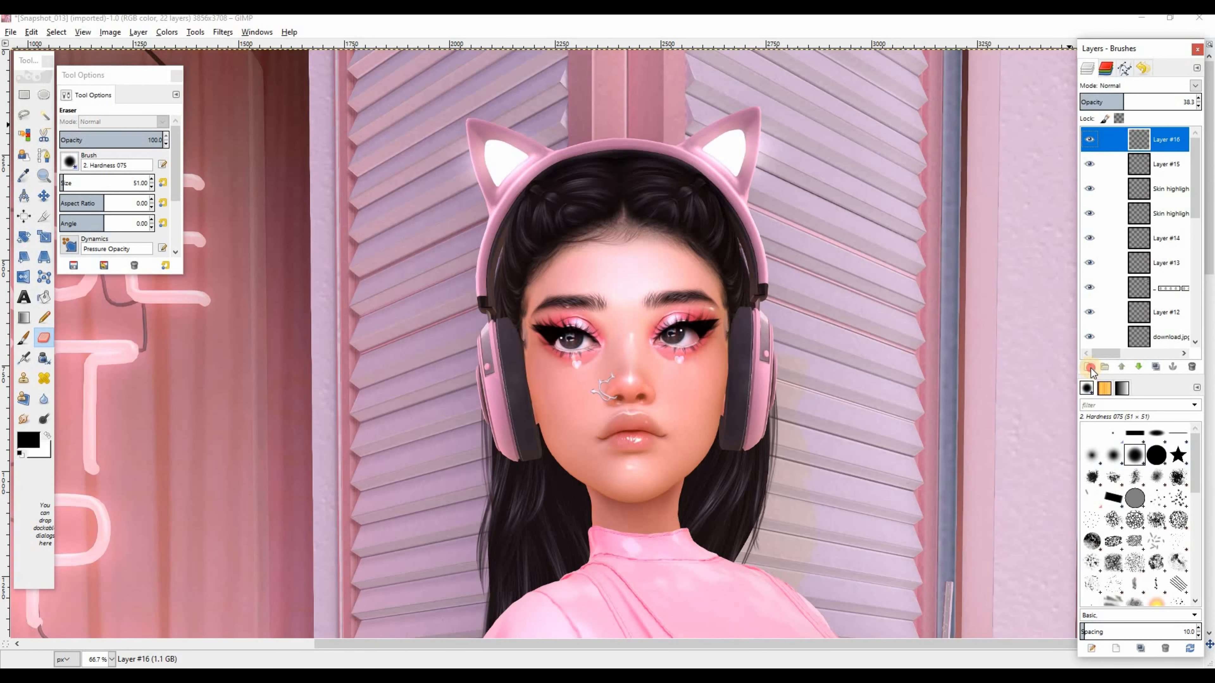
Add a new transparent layer at the top of the layer stack
{"action": "key", "text": "shift+ctrl+n"}
{"action": "left_click", "coordinate": [618, 429]}
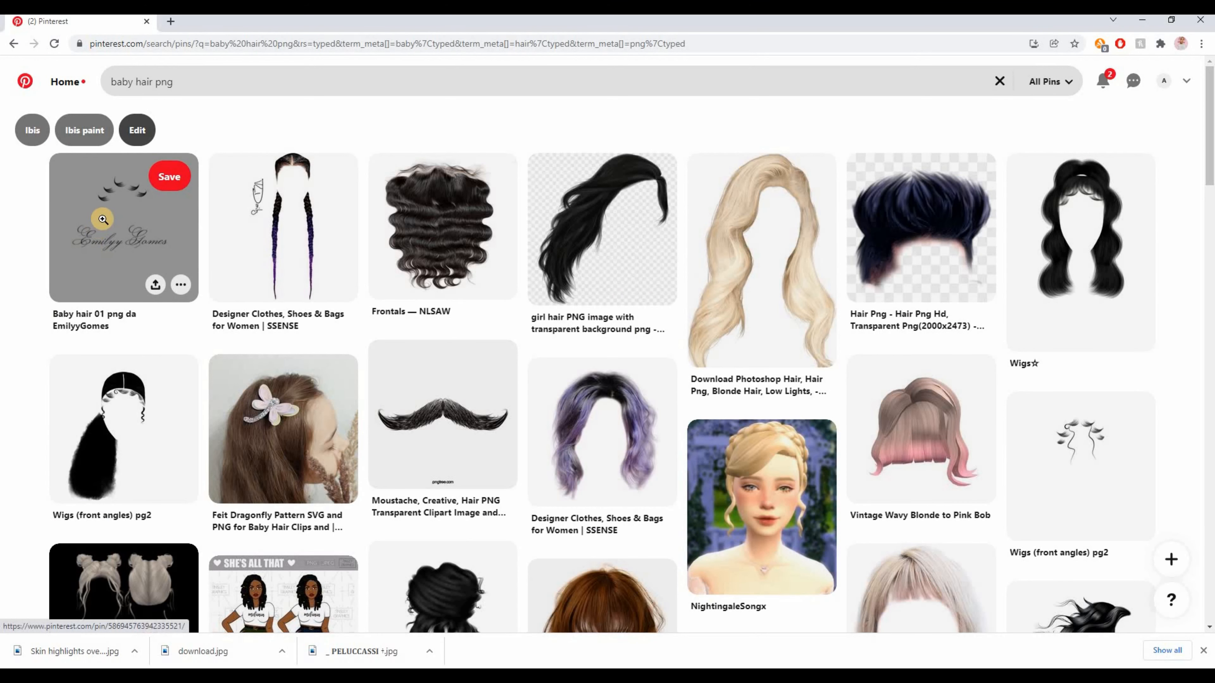
On Pinterest in the browser, compare several baby hair pins and download the "Baby hair 01 png" image to Pictures
{"action": "left_click", "coordinate": [102, 219]}
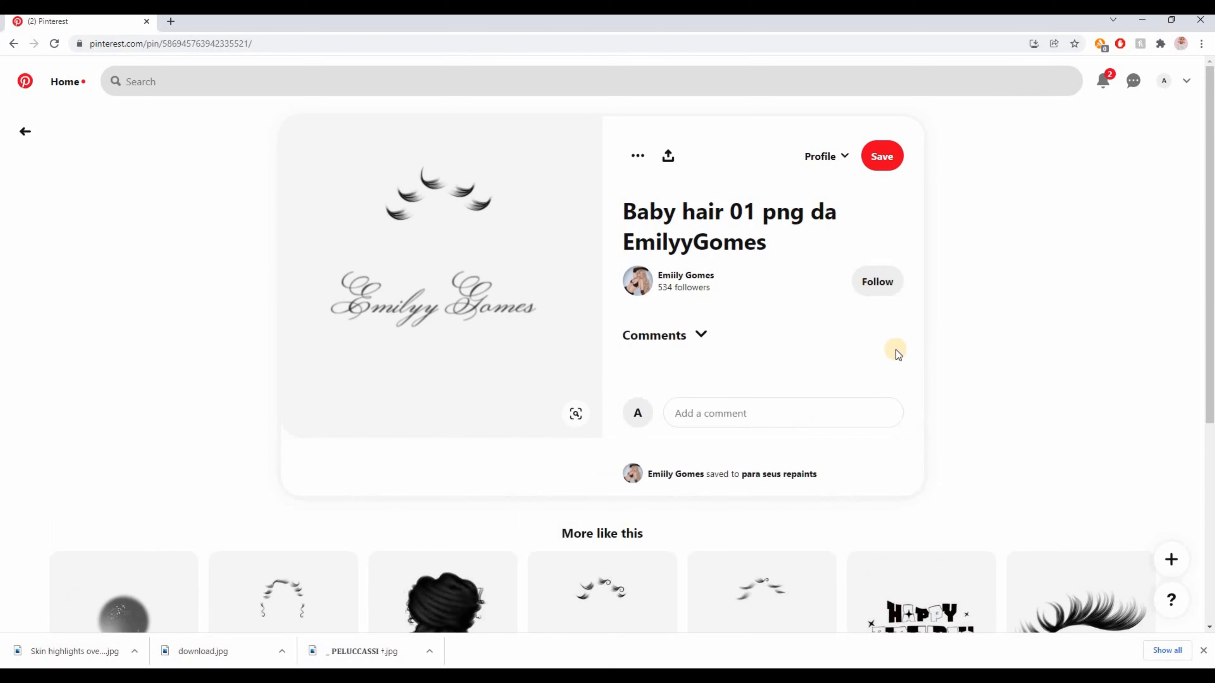
{"action": "scroll", "coordinate": [920, 396], "scroll_direction": "down", "scroll_amount": 1}
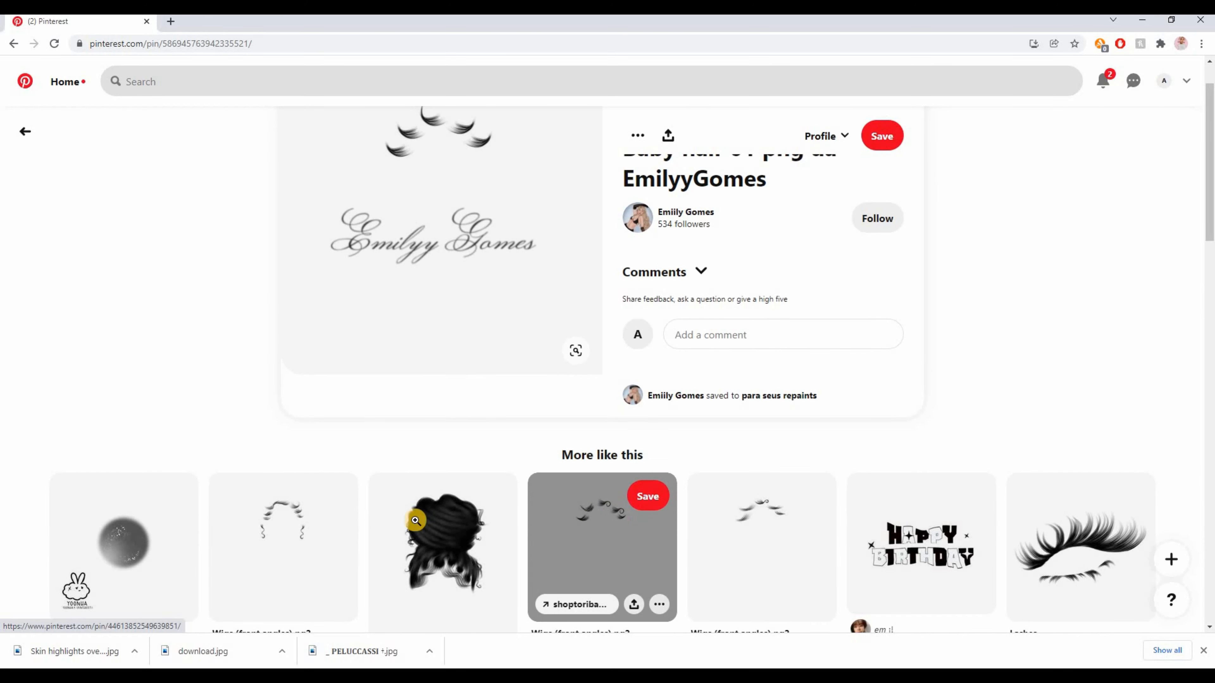
{"action": "left_click", "coordinate": [285, 522]}
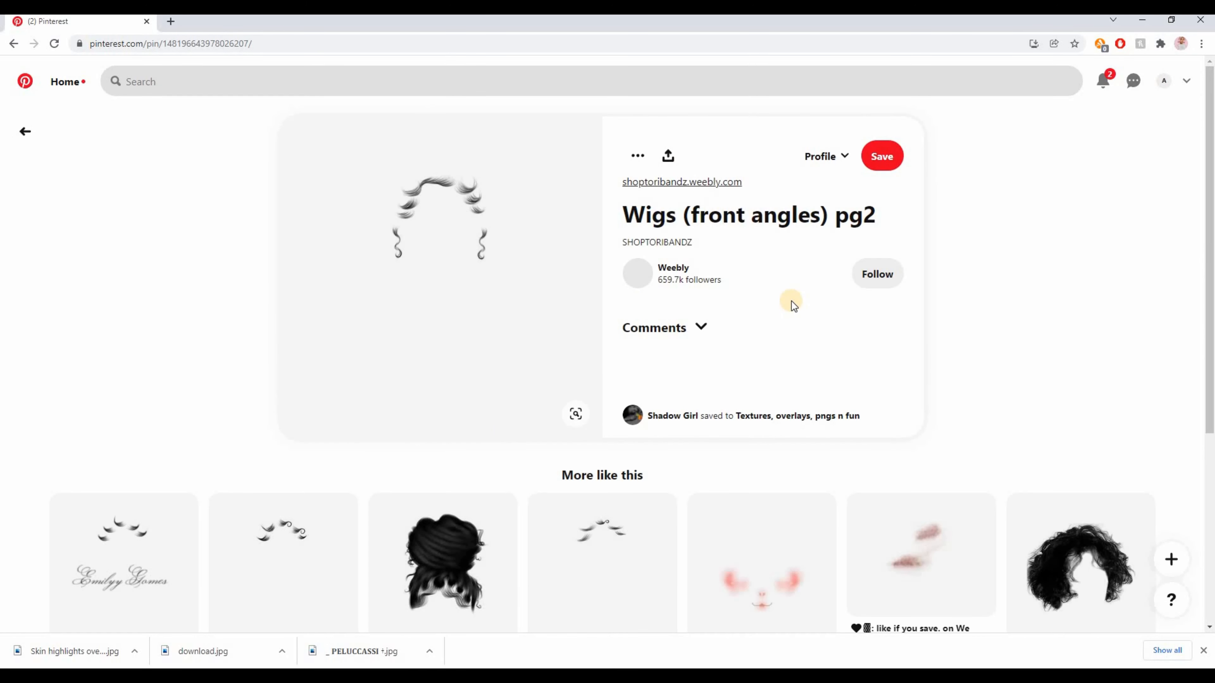
{"action": "scroll", "coordinate": [792, 304], "scroll_direction": "down", "scroll_amount": 3}
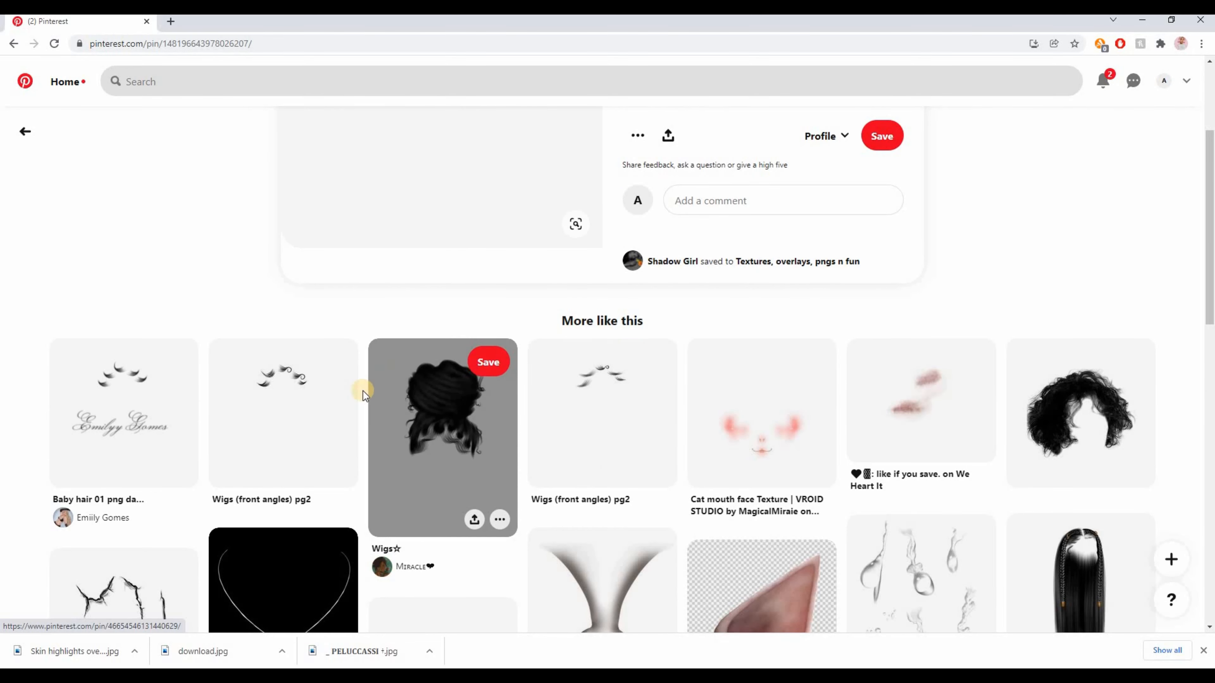
{"action": "left_click", "coordinate": [311, 398]}
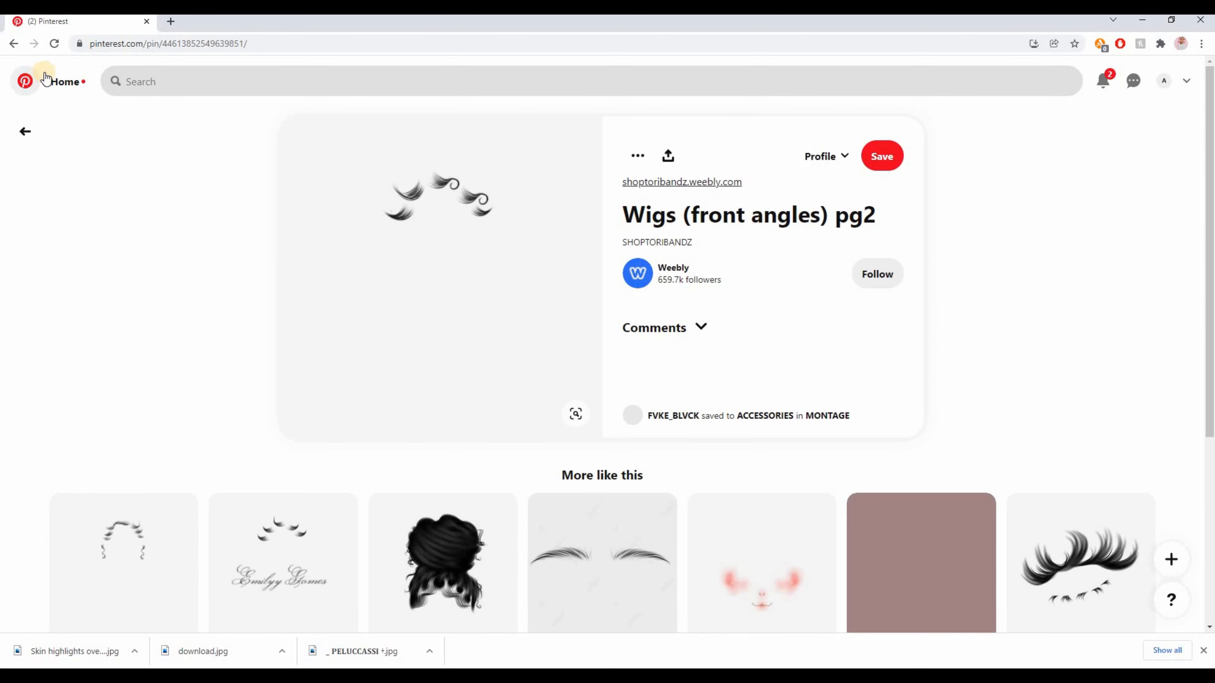
{"action": "scroll", "coordinate": [564, 345], "scroll_direction": "down", "scroll_amount": 1}
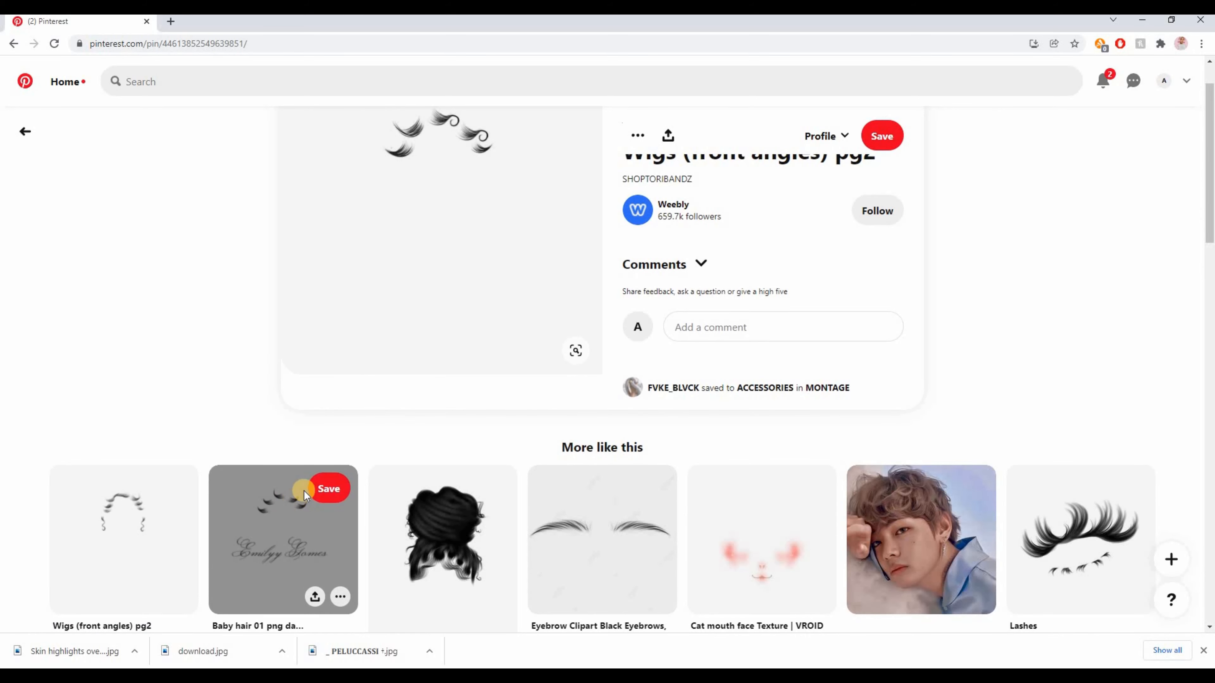
{"action": "left_click", "coordinate": [264, 535]}
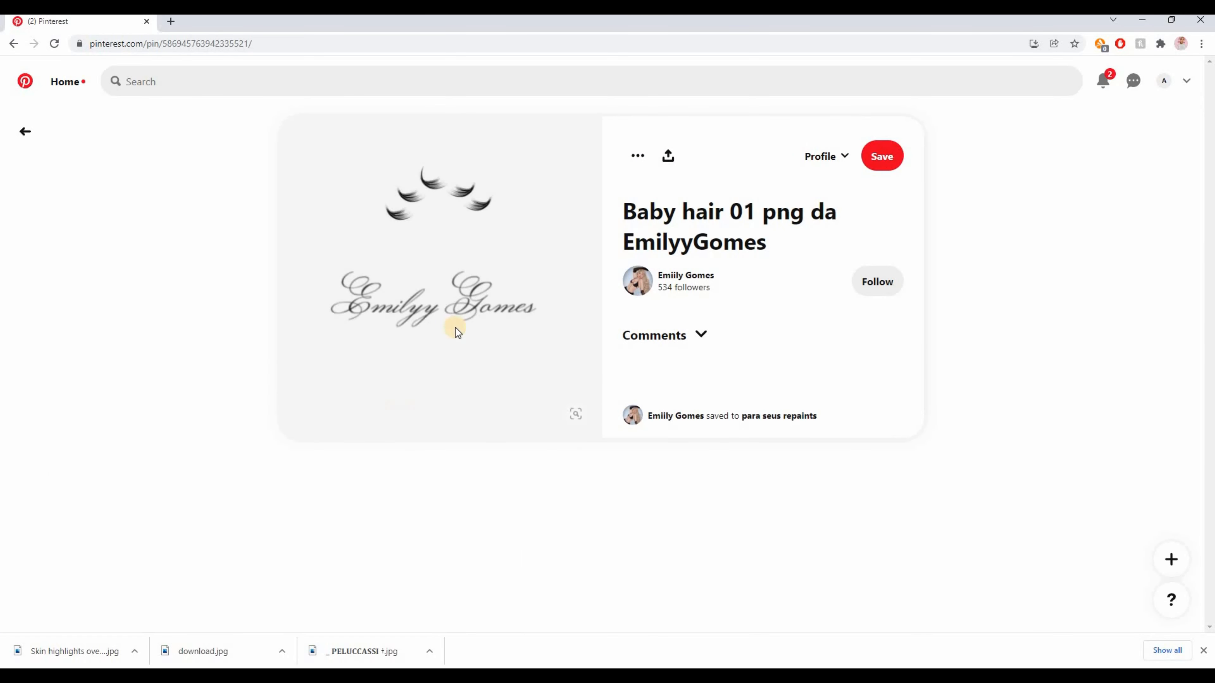
{"action": "left_click", "coordinate": [638, 156]}
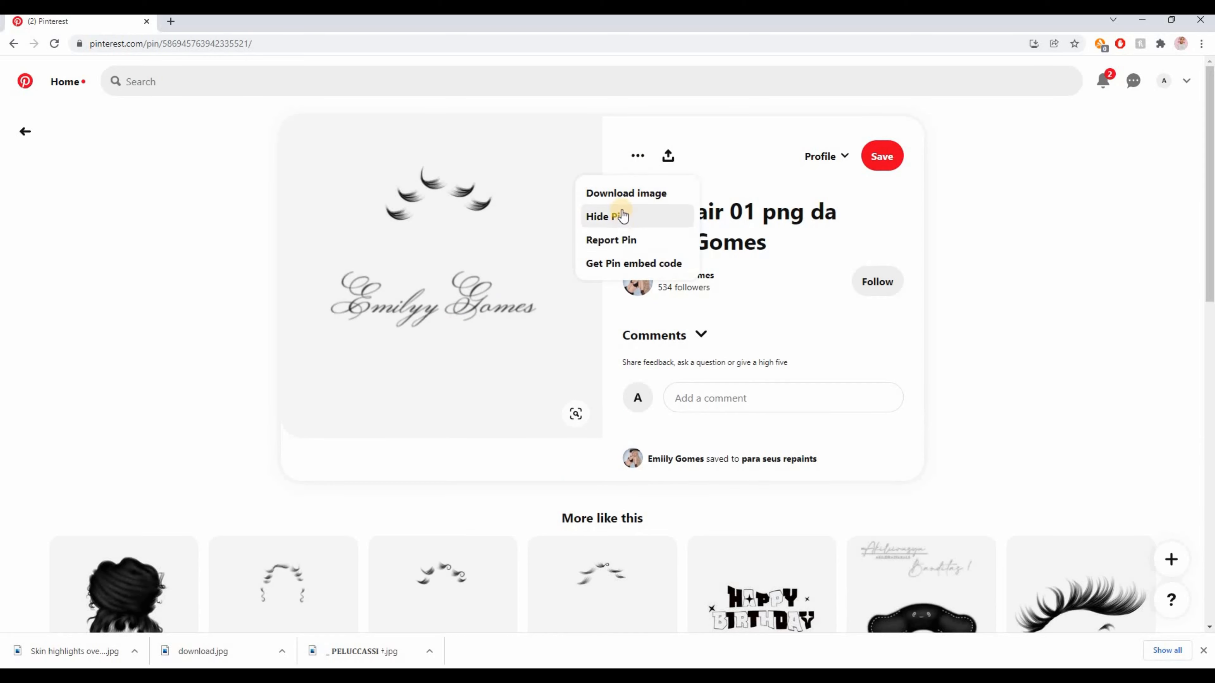
{"action": "left_click", "coordinate": [629, 196]}
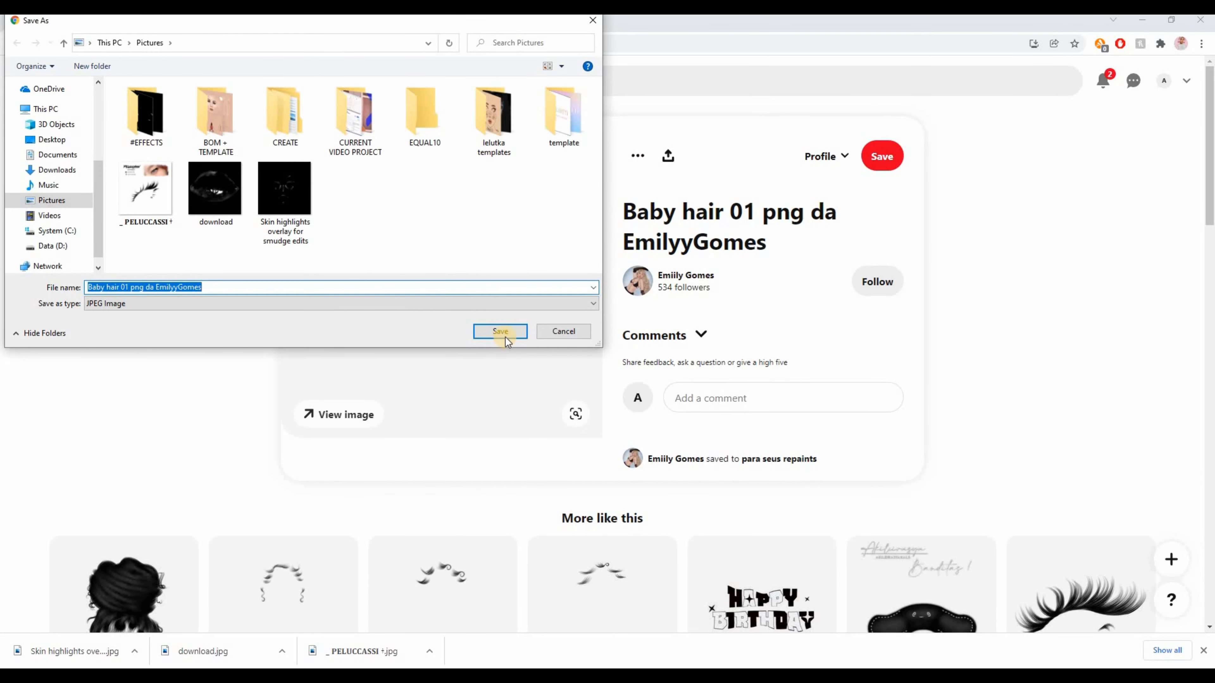
{"action": "left_click", "coordinate": [500, 331]}
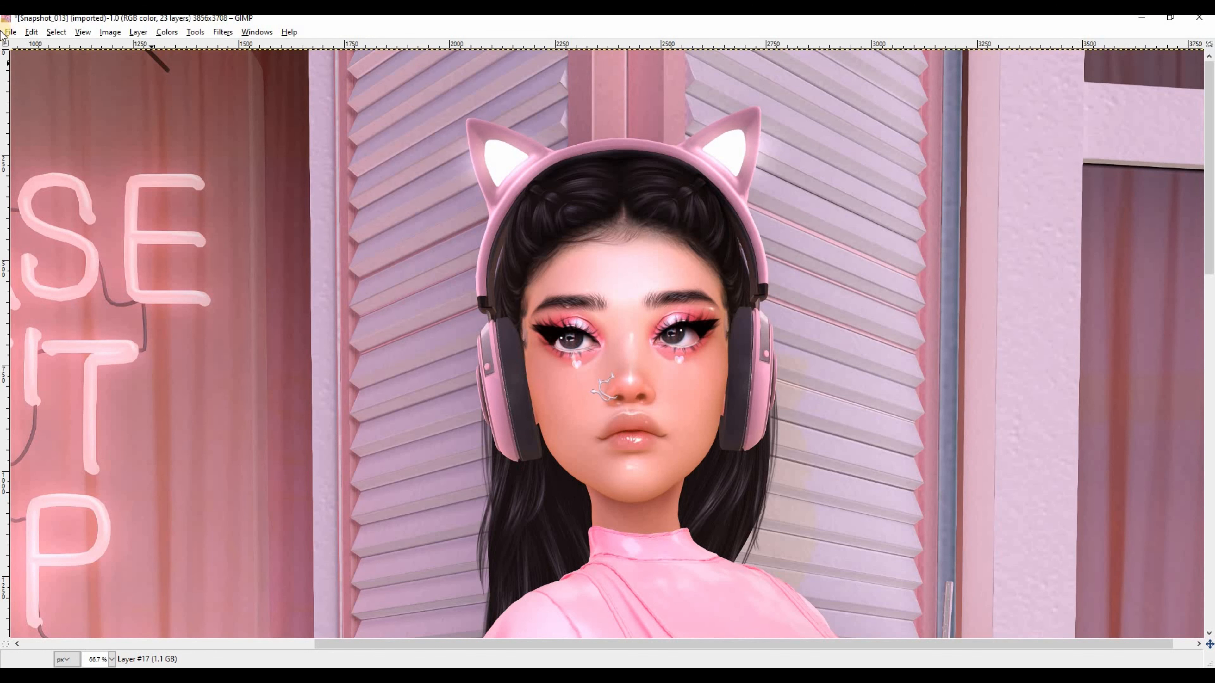
Return to GIMP and open the downloaded "Baby hair 01" JPG as a new layer in the portrait
{"action": "left_click", "coordinate": [8, 33]}
{"action": "left_click", "coordinate": [54, 84]}
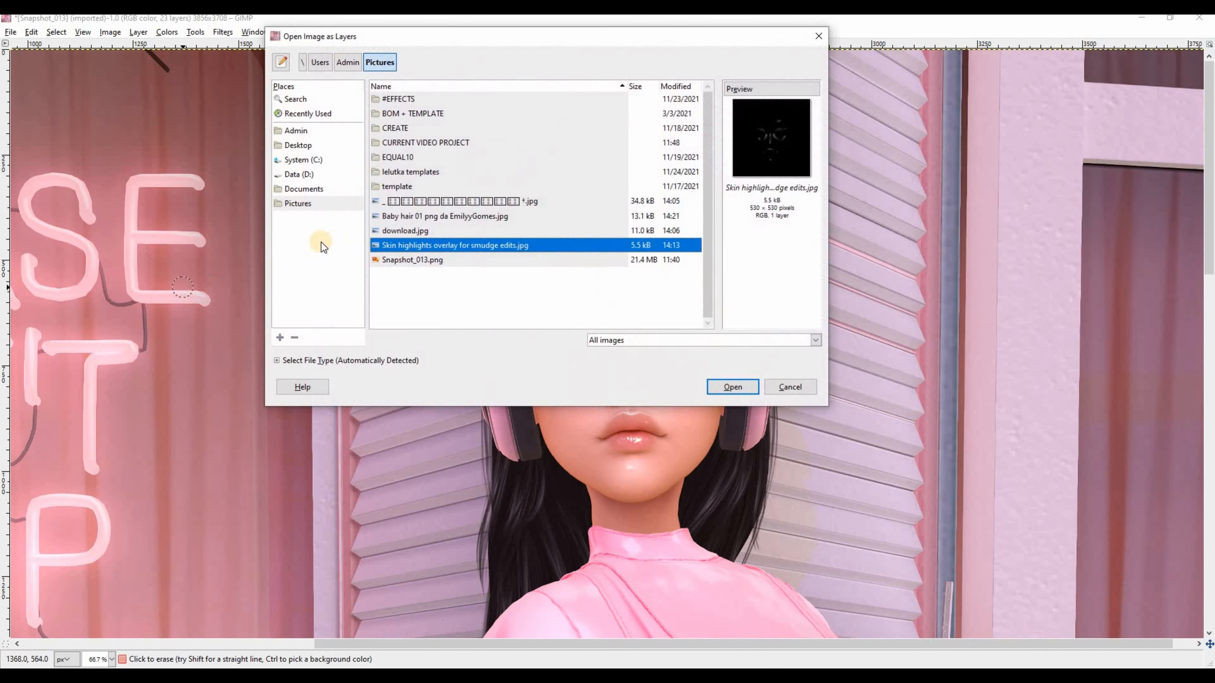
{"action": "left_click", "coordinate": [427, 231]}
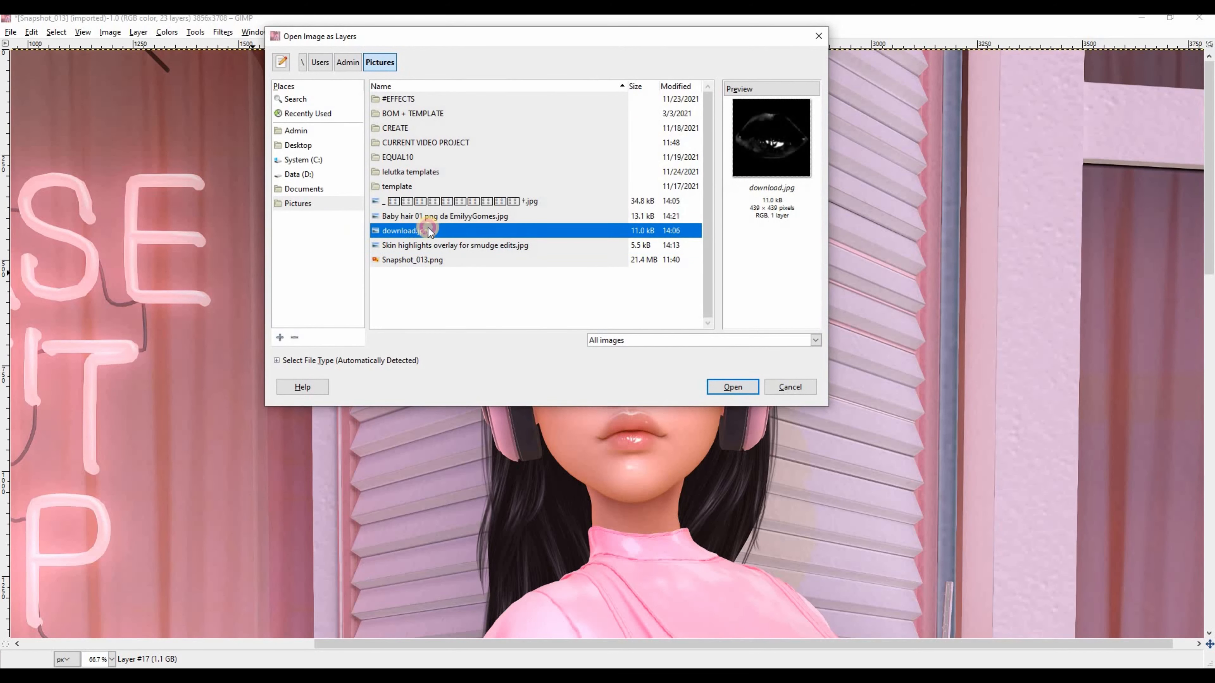
{"action": "left_click", "coordinate": [432, 218]}
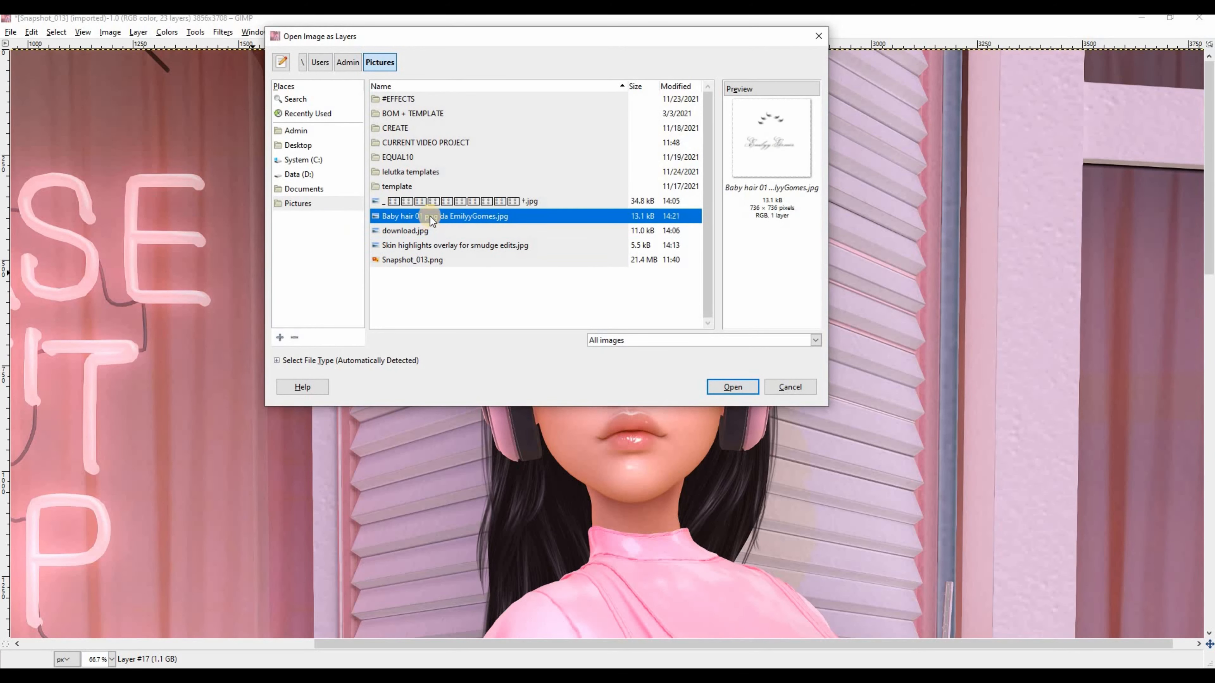
{"action": "left_click", "coordinate": [714, 384]}
Move the baby hair layer from the lower body up beside the avatar's face
{"action": "scroll", "coordinate": [311, 466], "scroll_direction": "down", "scroll_amount": 10}
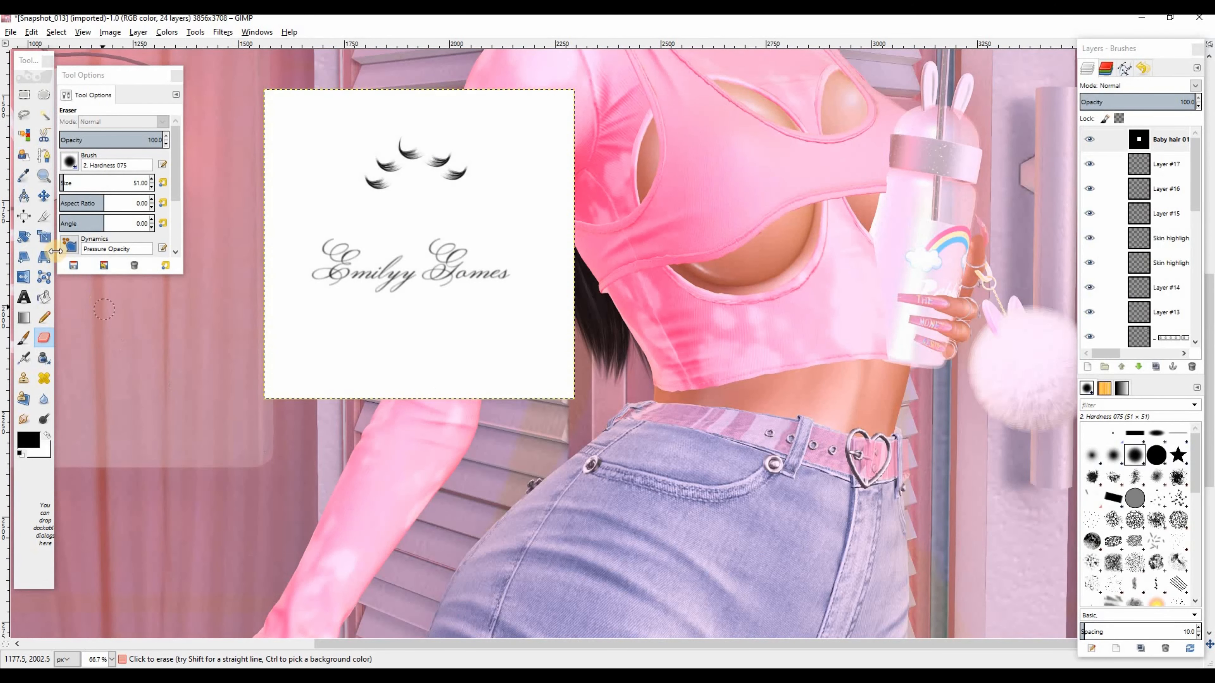
{"action": "left_click", "coordinate": [43, 195]}
{"action": "left_click_drag", "start_coordinate": [503, 392], "coordinate": [796, 197]}
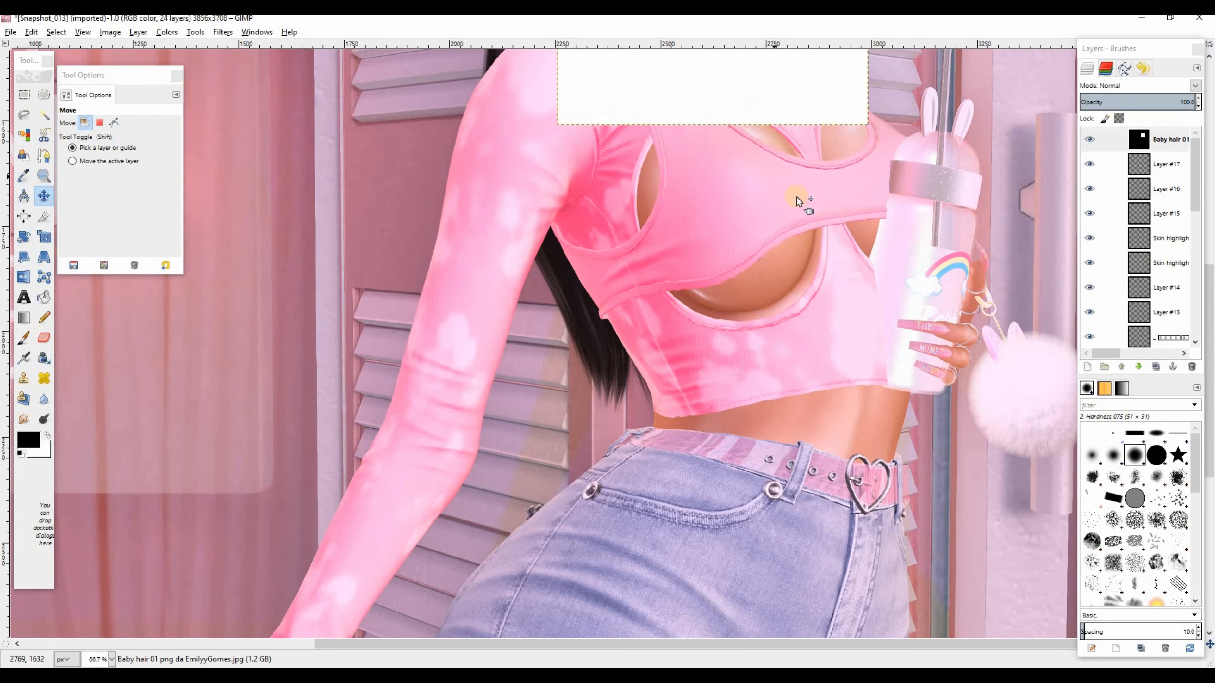
{"action": "scroll", "coordinate": [796, 196], "scroll_direction": "up", "scroll_amount": 7}
{"action": "left_click_drag", "start_coordinate": [757, 388], "coordinate": [827, 214]}
{"action": "scroll", "coordinate": [786, 309], "scroll_direction": "up", "scroll_amount": 2}
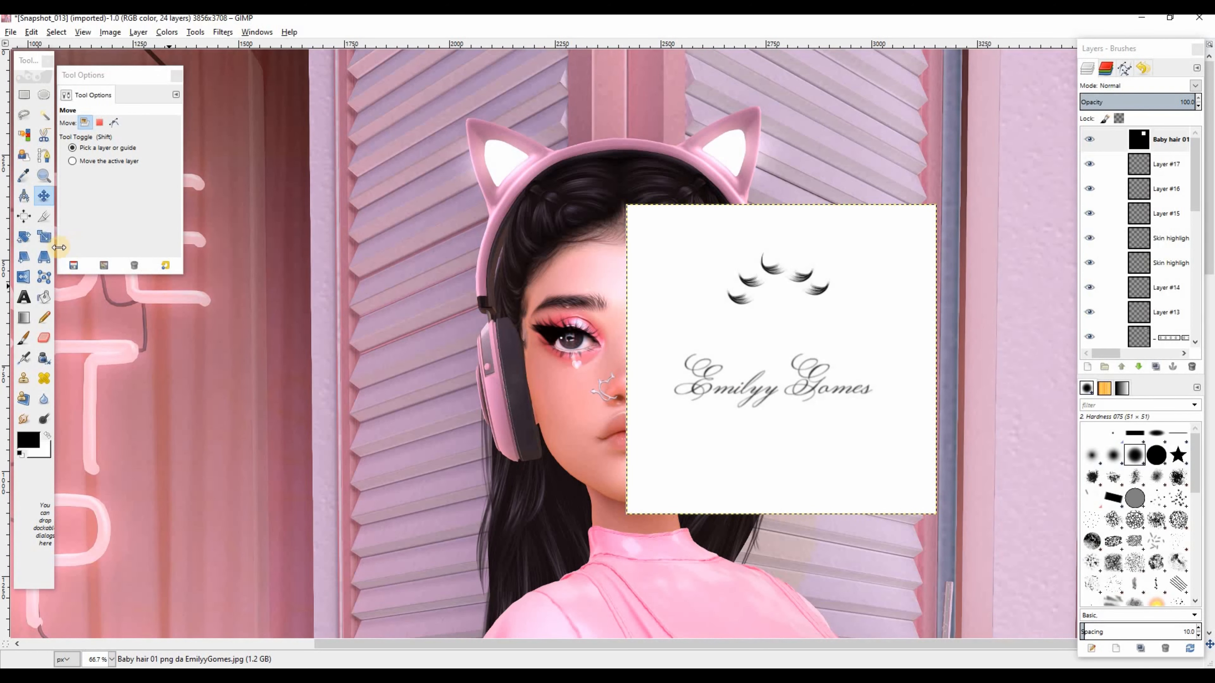
Crop the baby hair layer to about 299 by 218 px around the five hair strands, leaving out the artist signature
{"action": "left_click", "coordinate": [44, 215]}
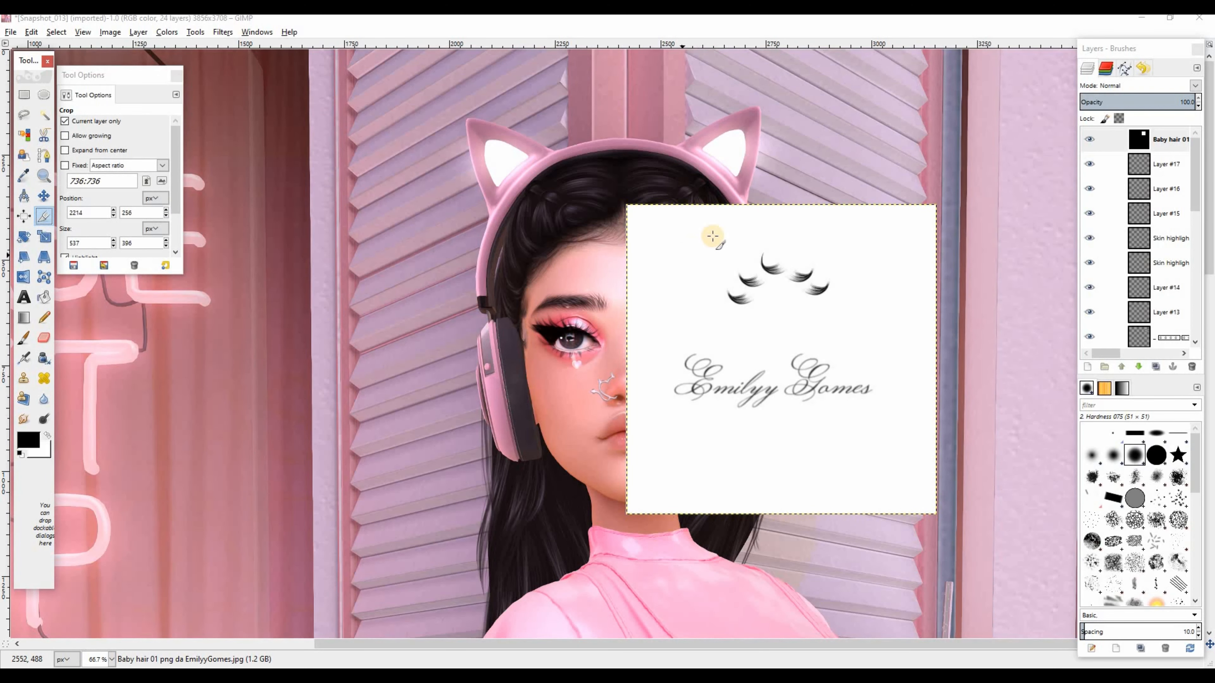
{"action": "left_click_drag", "start_coordinate": [715, 238], "coordinate": [843, 324]}
{"action": "key", "text": "Return"}
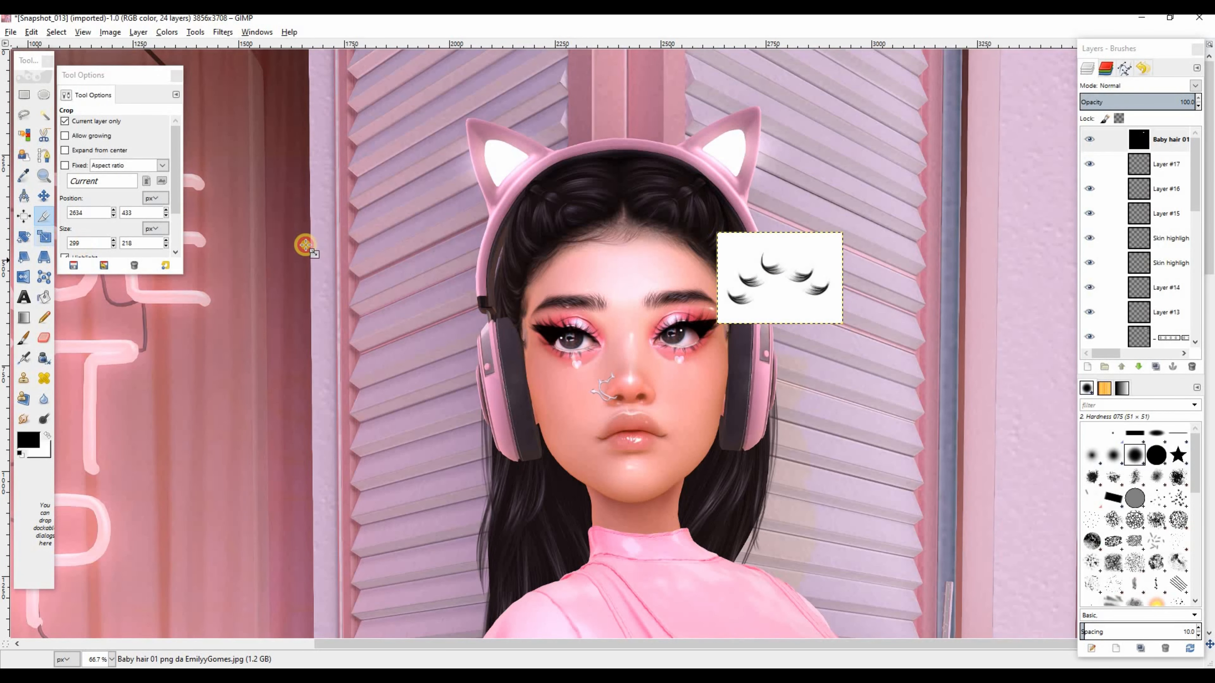
Scale the cropped baby hair layer up to 550 by 401 pixels
{"action": "key", "text": "shift+s"}
{"action": "left_click", "coordinate": [705, 335]}
{"action": "left_click_drag", "start_coordinate": [705, 335], "coordinate": [665, 366]}
{"action": "key", "text": "Tab"}
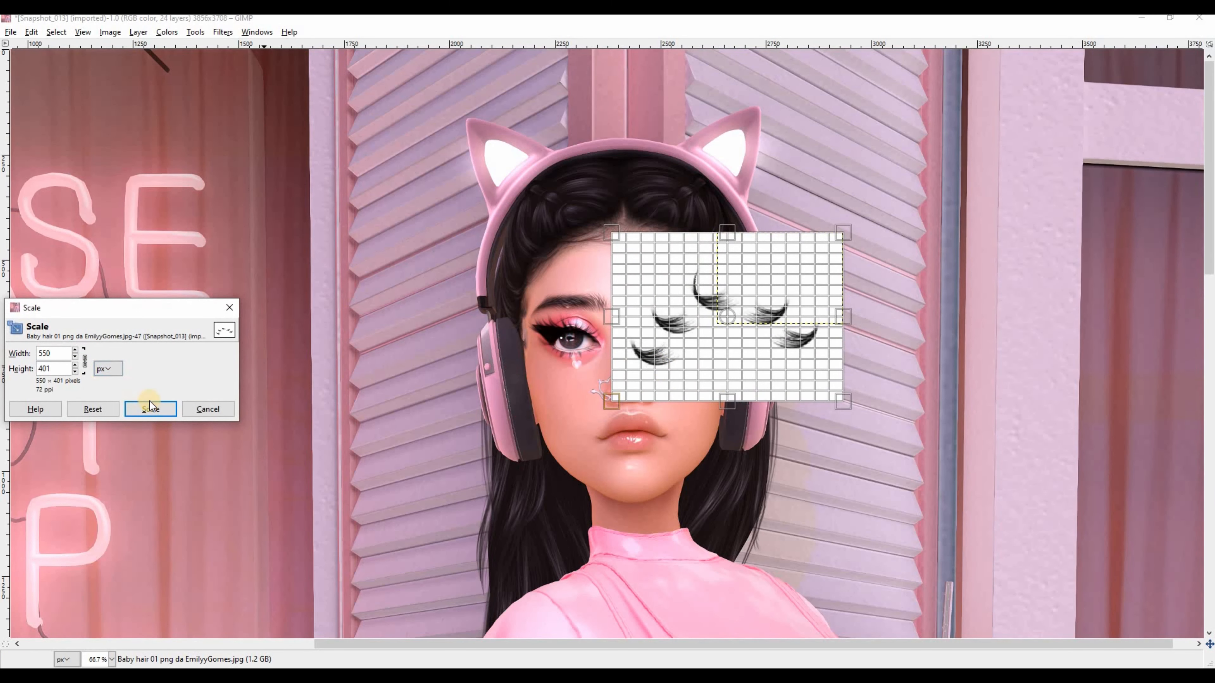
{"action": "left_click", "coordinate": [150, 405]}
Remove the baby hair layer's white background by applying Color to Alpha with white as the colour
{"action": "left_click", "coordinate": [165, 32]}
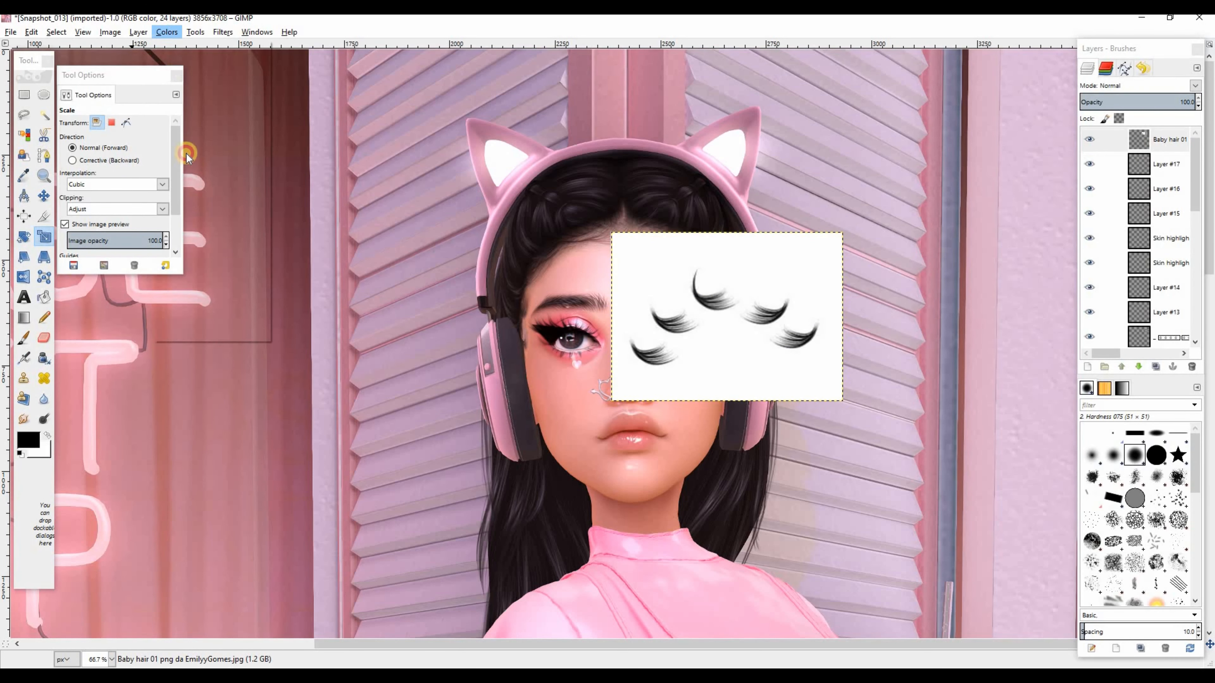
{"action": "left_click", "coordinate": [207, 274]}
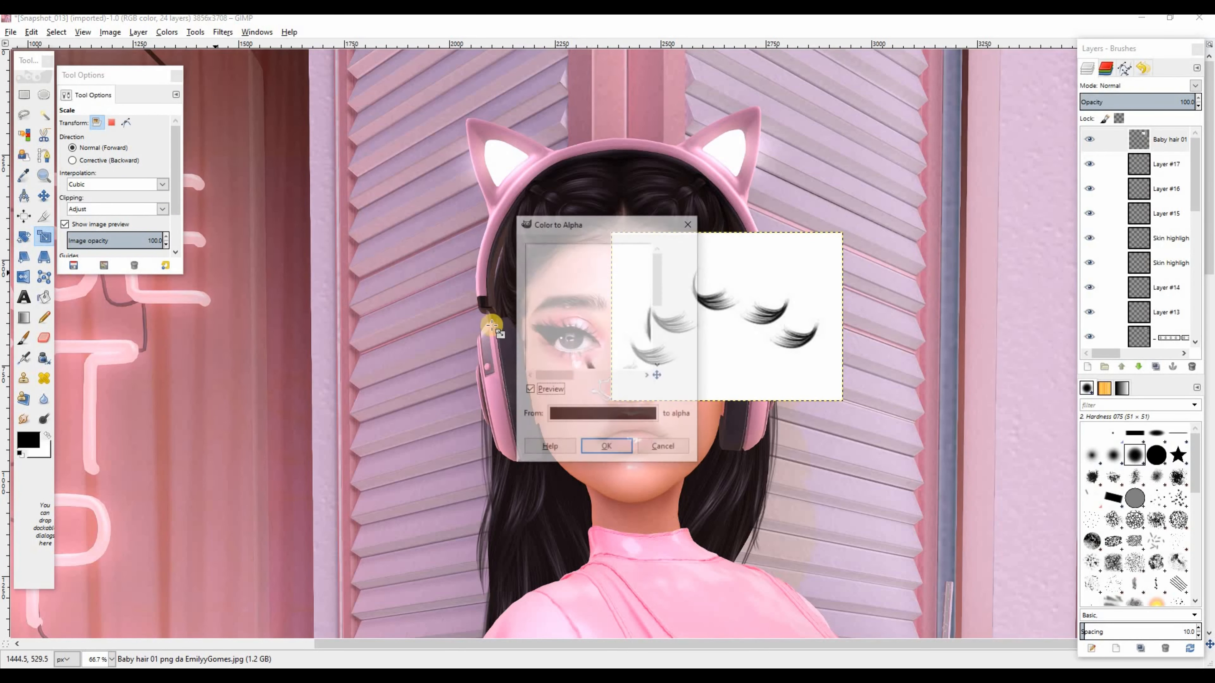
{"action": "left_click", "coordinate": [591, 415]}
{"action": "left_click", "coordinate": [644, 446]}
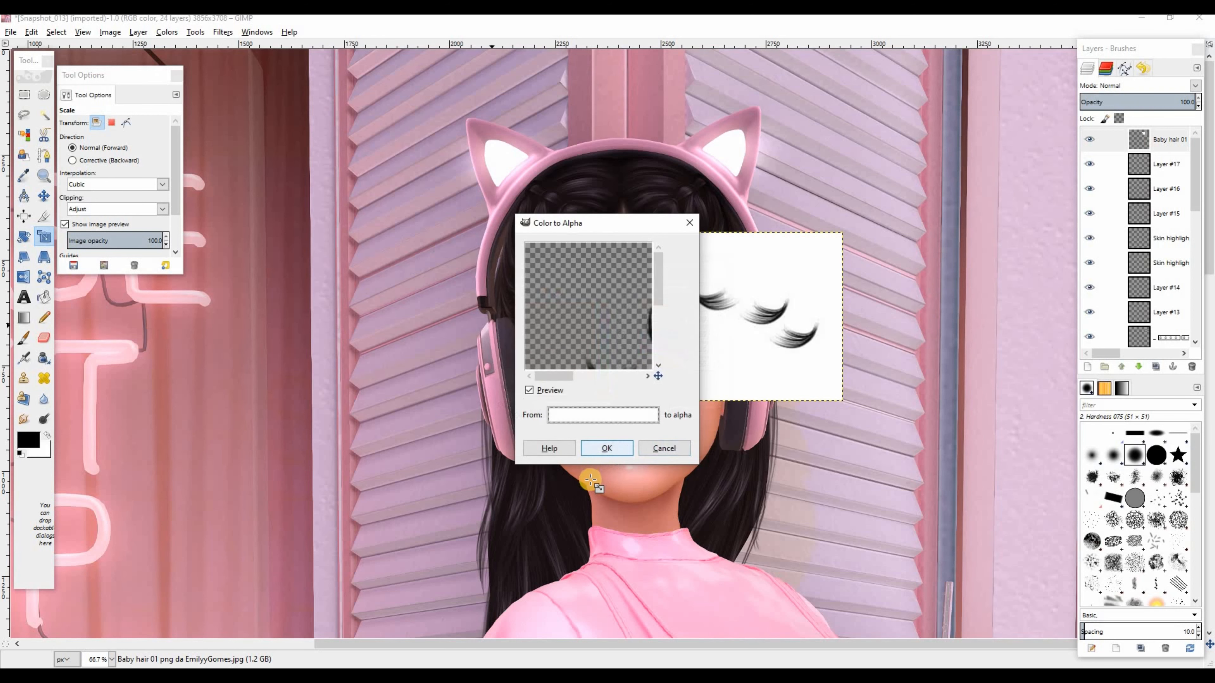
{"action": "left_click", "coordinate": [607, 448]}
{"action": "key", "text": "Tab"}
{"action": "key", "text": "Tab"}
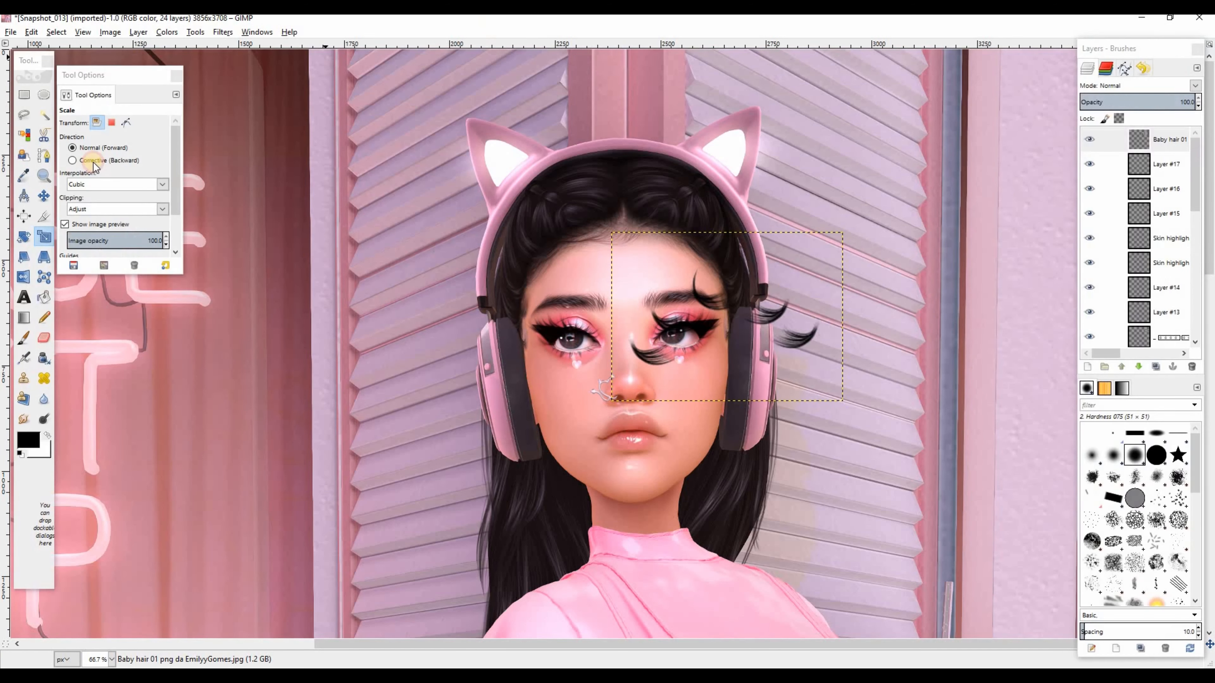
Move the baby hair strands up onto the avatar's hairline so they curl over the forehead
{"action": "left_click", "coordinate": [44, 196]}
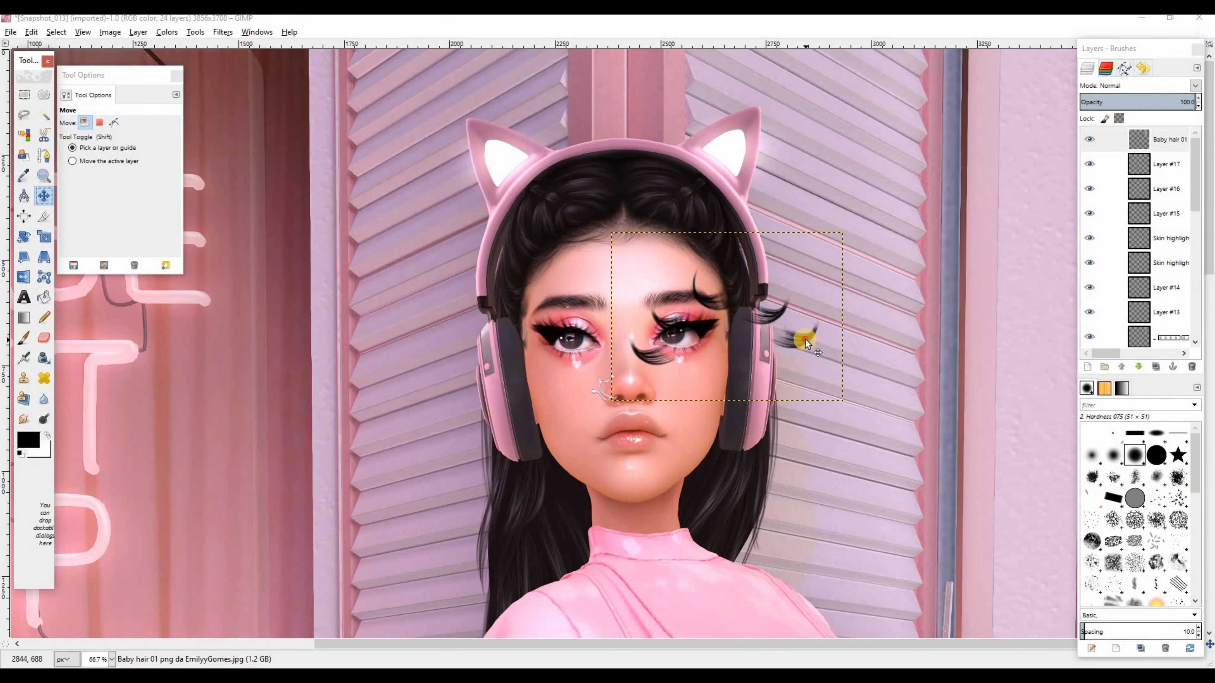
{"action": "mouse_move", "coordinate": [805, 341]}
{"action": "left_mouse_down"}
{"action": "mouse_move", "coordinate": [687, 271]}
{"action": "mouse_move", "coordinate": [695, 257]}
{"action": "left_mouse_up"}
Erase the excess strand parts overlapping the hair with a size 51 Eraser and lower the baby hair layer's opacity to 38.1
{"action": "left_click", "coordinate": [43, 338]}
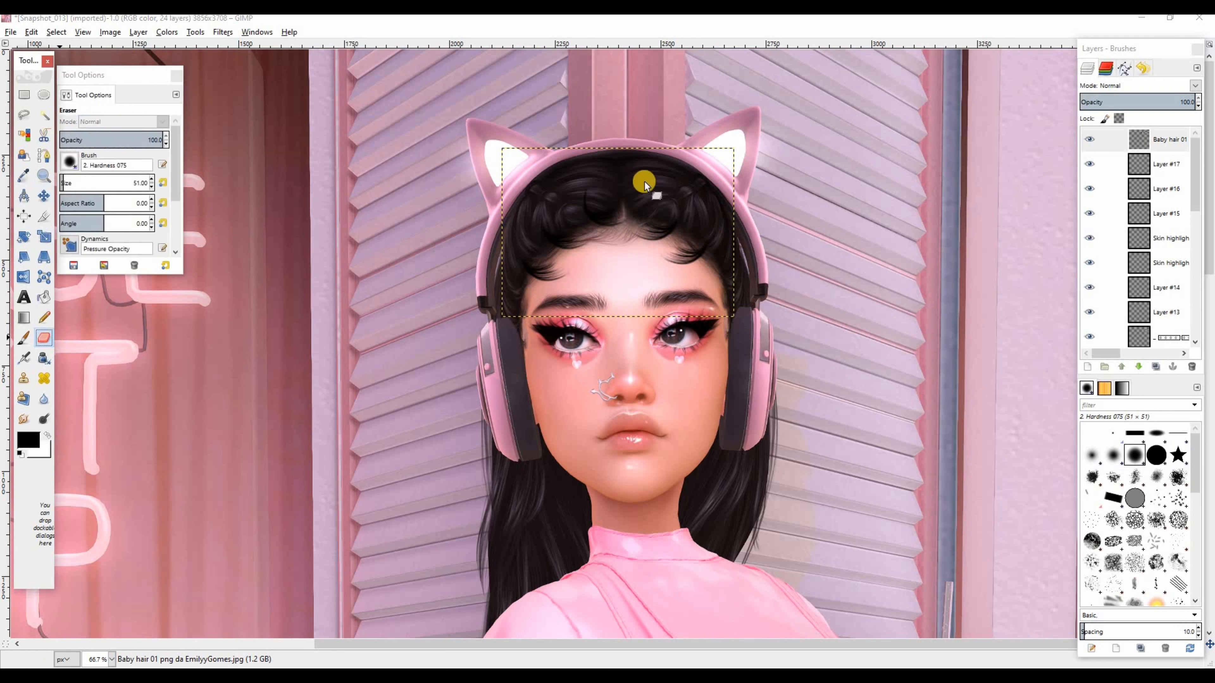
{"action": "left_click", "coordinate": [466, 210]}
{"action": "mouse_move", "coordinate": [554, 202]}
{"action": "left_mouse_down"}
{"action": "mouse_move", "coordinate": [615, 204]}
{"action": "mouse_move", "coordinate": [543, 229]}
{"action": "mouse_move", "coordinate": [556, 209]}
{"action": "mouse_move", "coordinate": [497, 296]}
{"action": "left_mouse_up"}
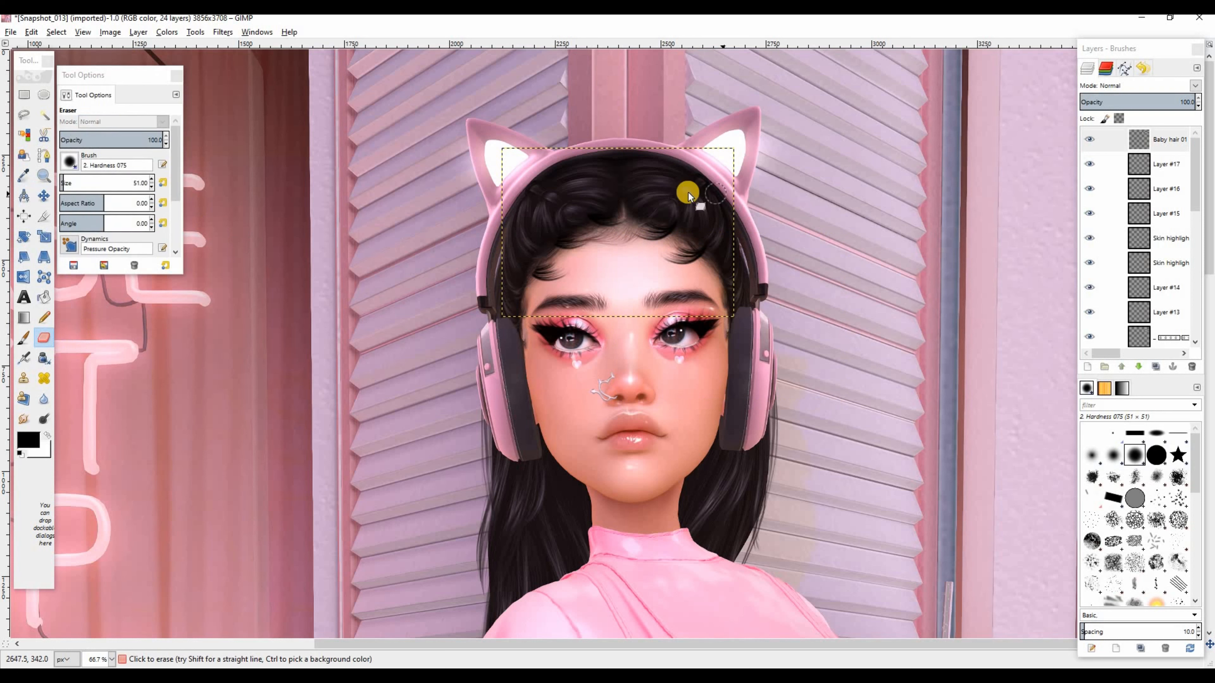
{"action": "left_click_drag", "start_coordinate": [707, 242], "coordinate": [718, 206]}
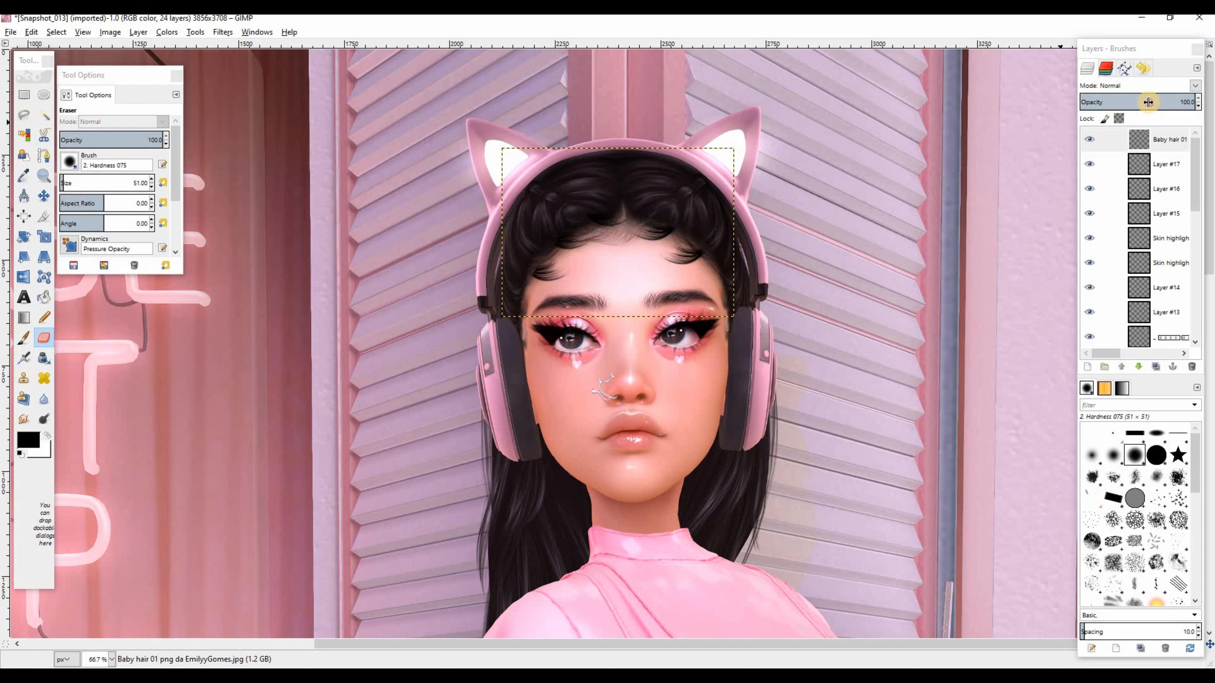
{"action": "left_click_drag", "start_coordinate": [1148, 102], "coordinate": [1104, 106]}
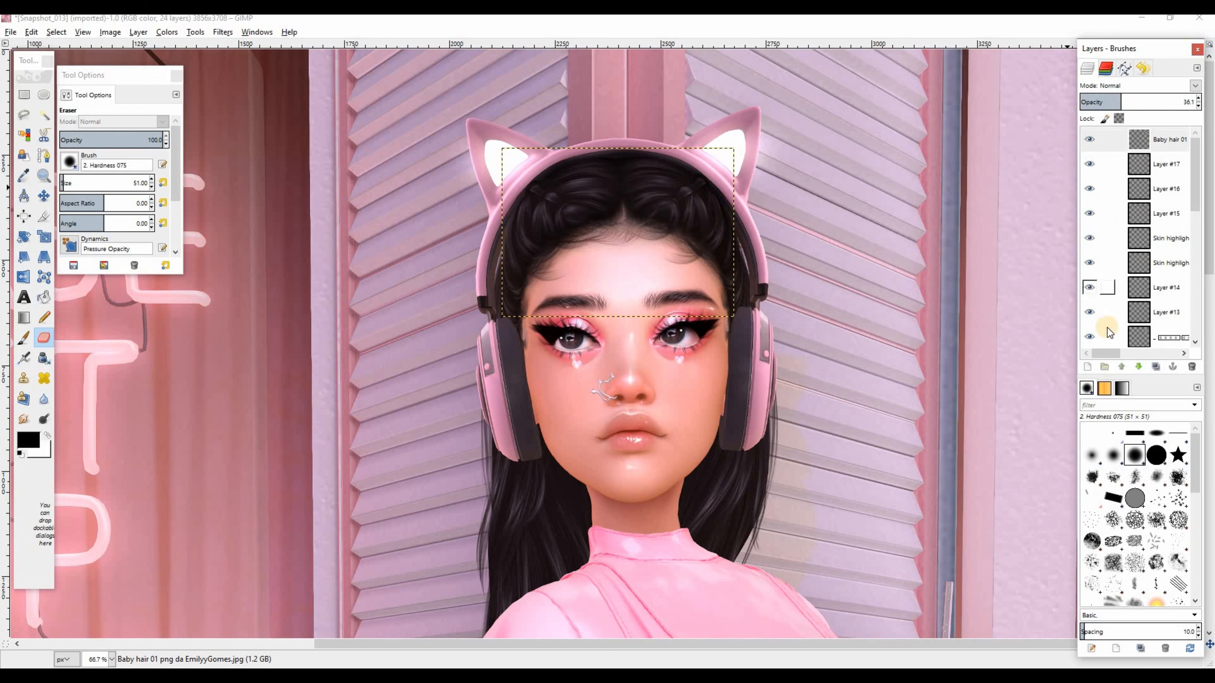
Add a new transparent layer at the top and compare the hairline with the baby hair layer hidden and shown
{"action": "key", "text": "shift+ctrl+n"}
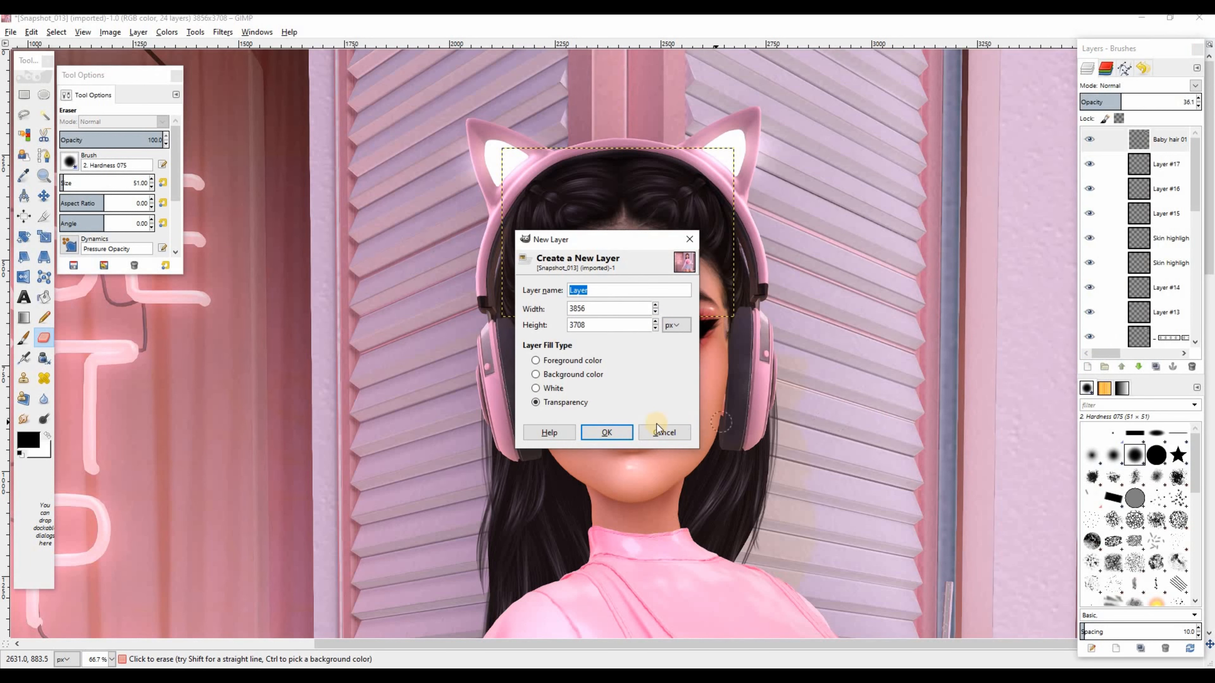
{"action": "left_click", "coordinate": [614, 432]}
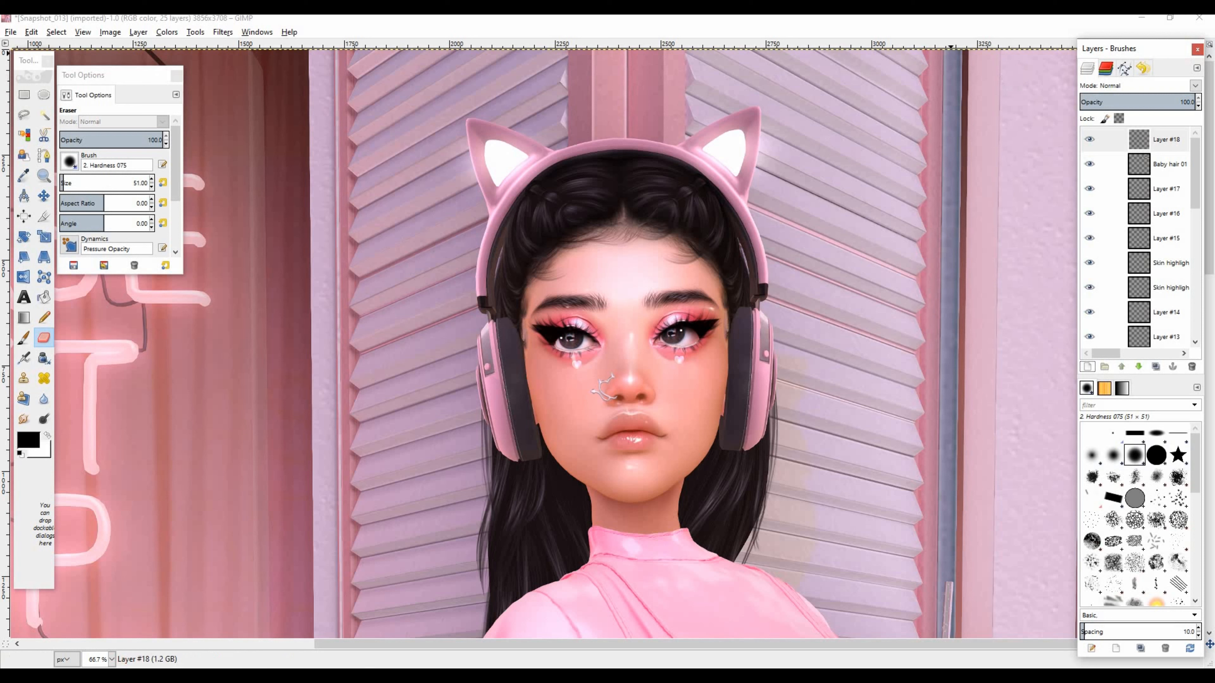
{"action": "left_click", "coordinate": [1087, 140]}
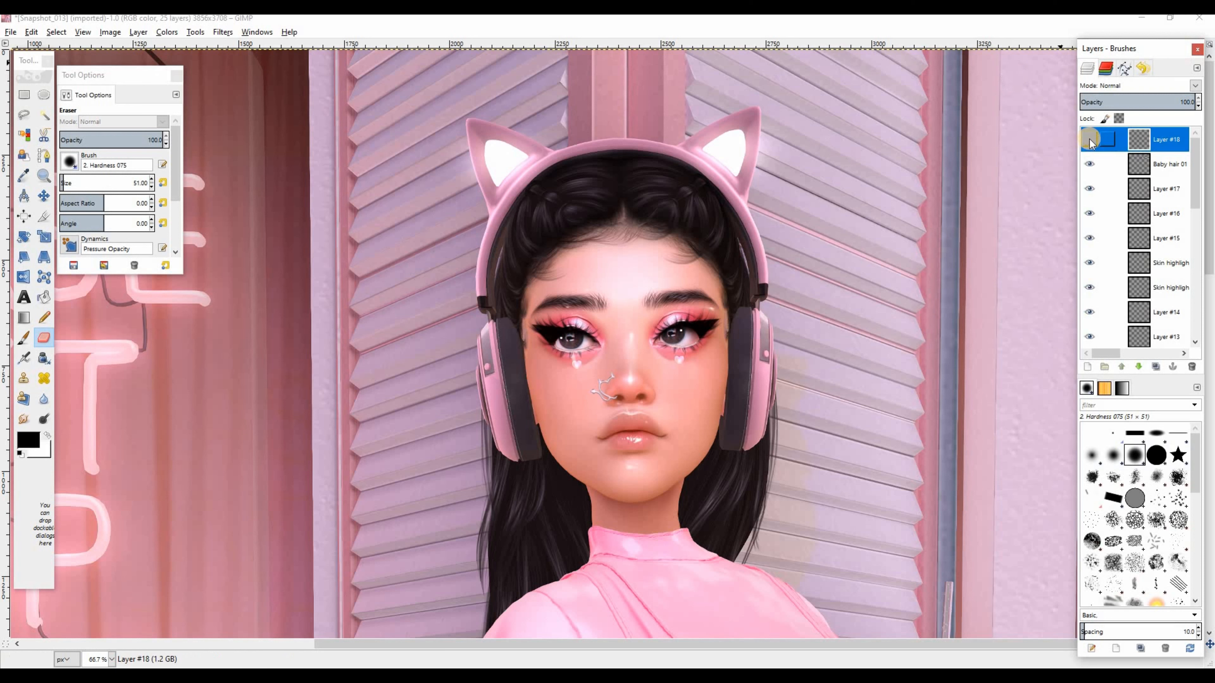
{"action": "left_click", "coordinate": [1095, 143]}
{"action": "left_click", "coordinate": [1093, 163]}
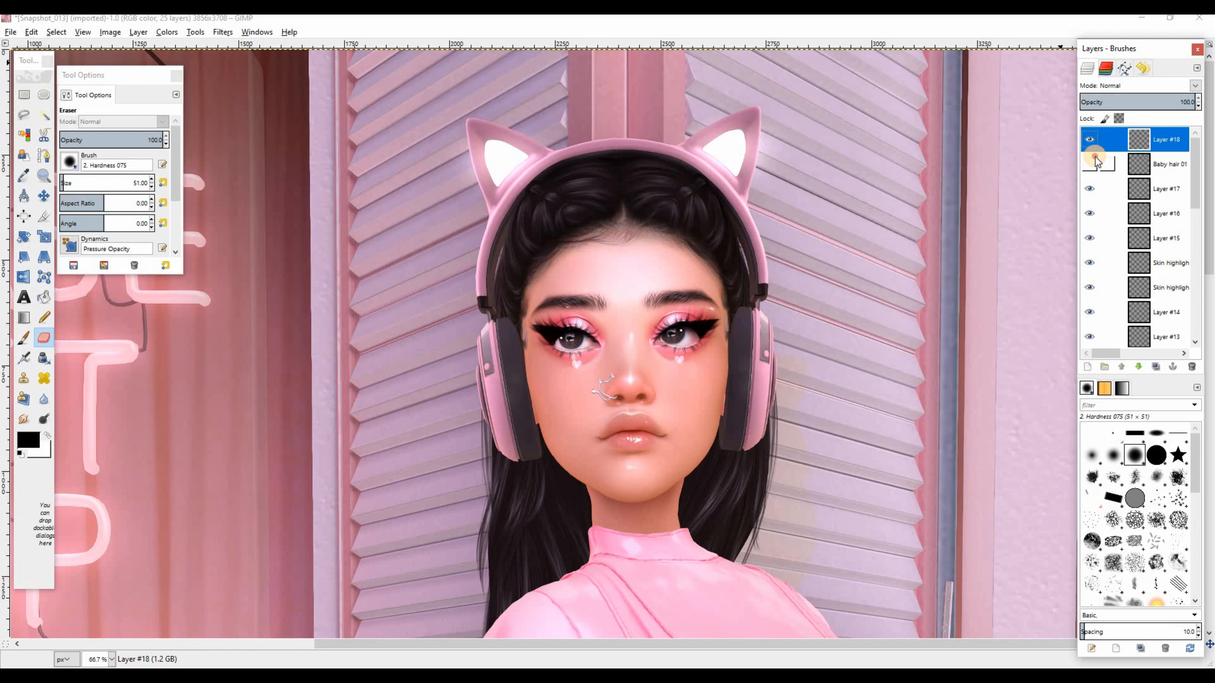
{"action": "left_click", "coordinate": [1092, 162]}
{"action": "left_click", "coordinate": [1093, 162]}
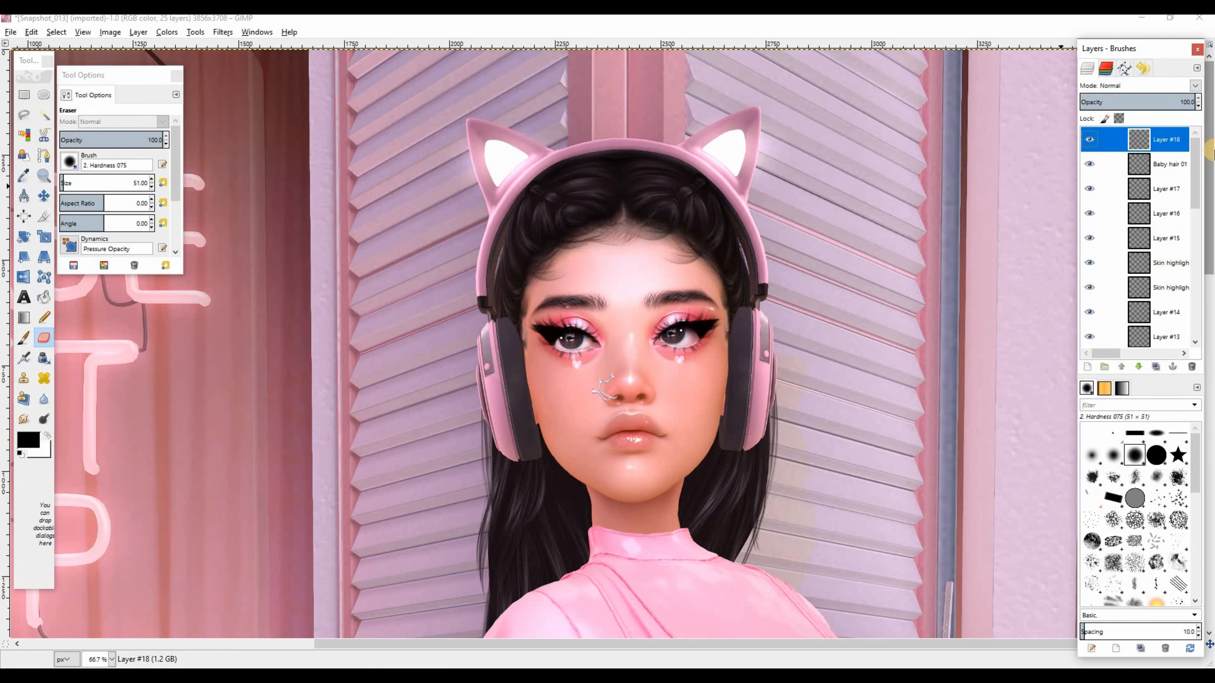
Set up the Airbrush with white paint and brush size 14 for the hair, undoing a larger size 23 trial dab
{"action": "left_click", "coordinate": [1210, 119]}
{"action": "key", "text": "plus"}
{"action": "key", "text": "plus"}
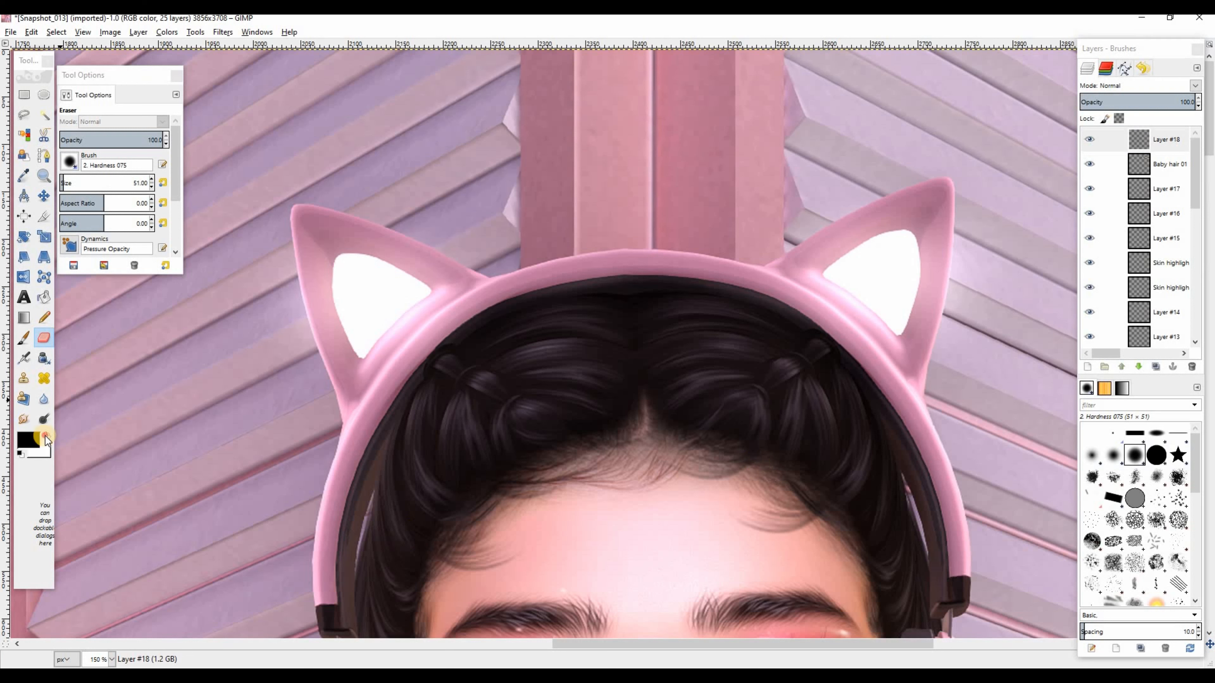
{"action": "left_click", "coordinate": [46, 435]}
{"action": "left_click", "coordinate": [24, 358]}
{"action": "left_click", "coordinate": [166, 187]}
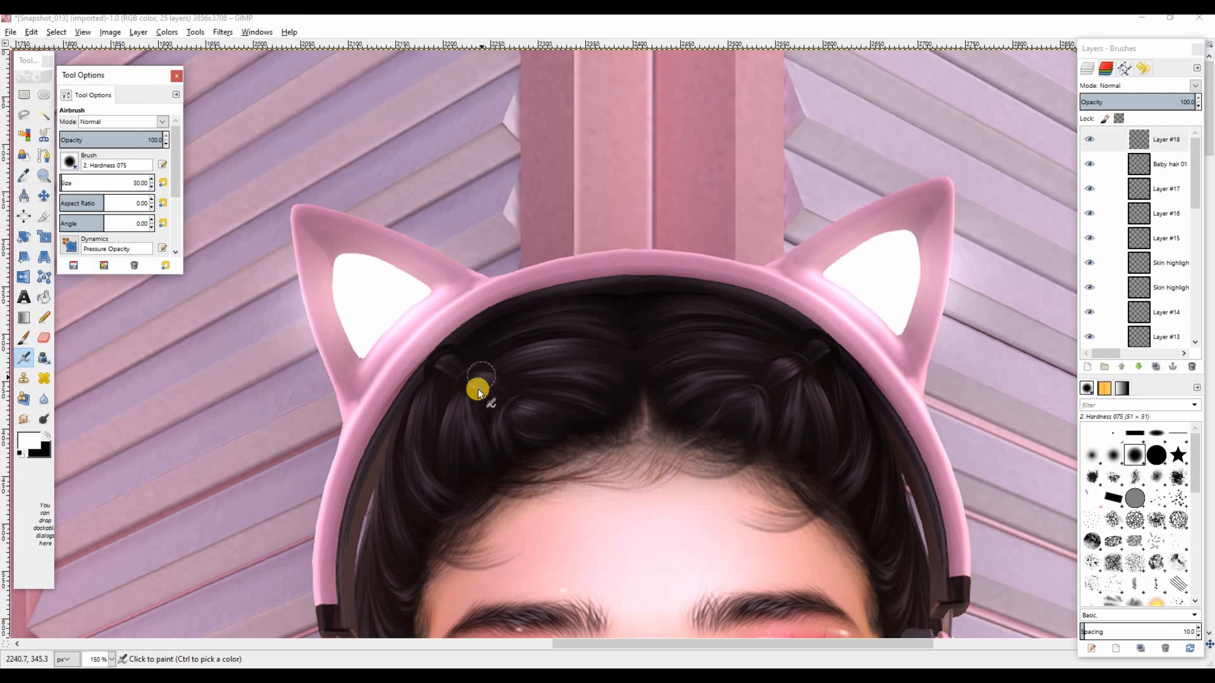
{"action": "left_click", "coordinate": [152, 187]}
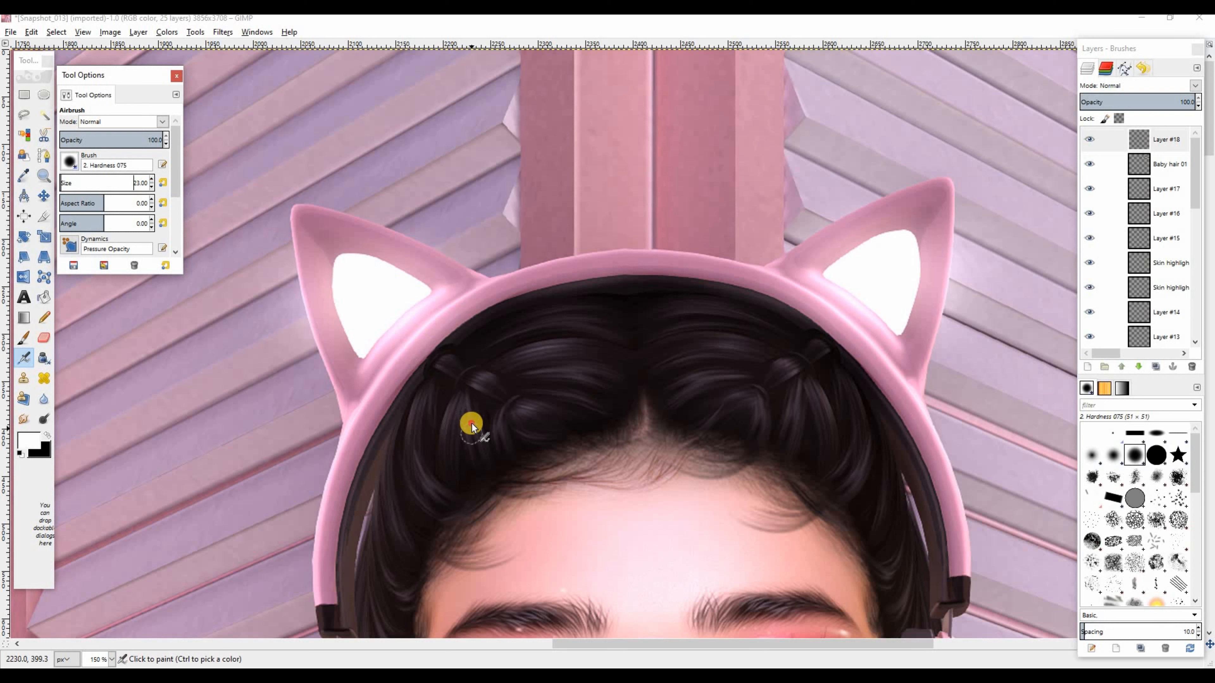
{"action": "left_click_drag", "start_coordinate": [472, 423], "coordinate": [470, 413]}
{"action": "left_click", "coordinate": [151, 189]}
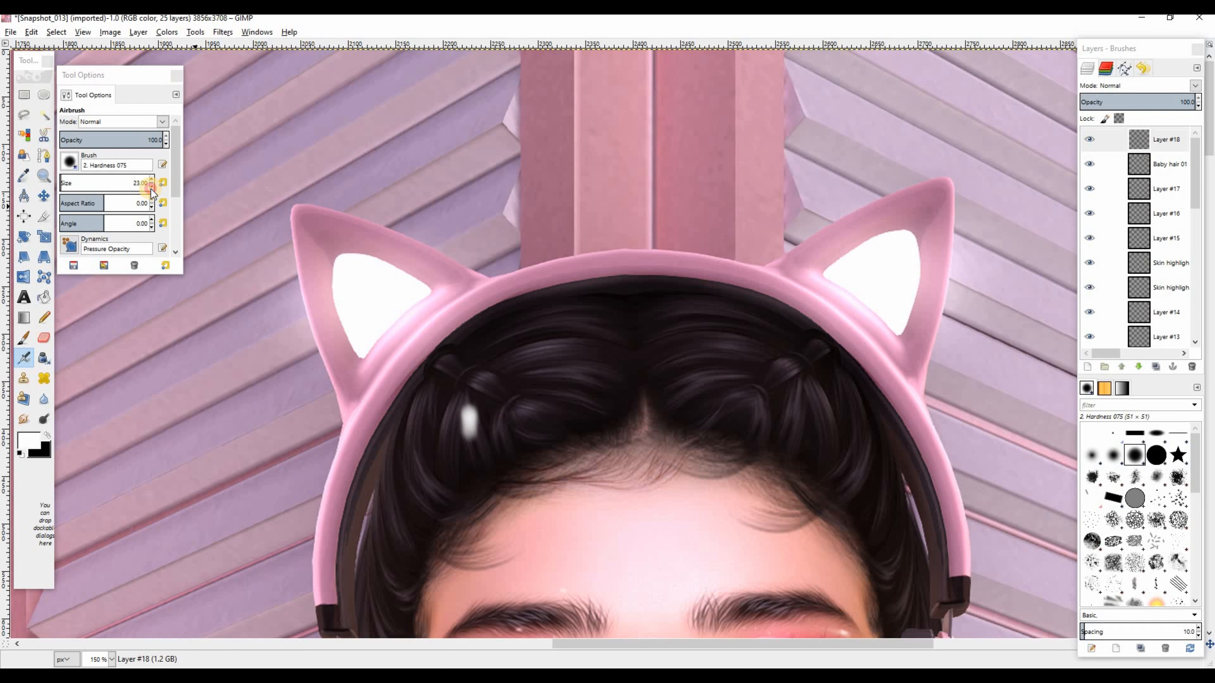
{"action": "left_click", "coordinate": [151, 189]}
{"action": "key", "text": "ctrl+z"}
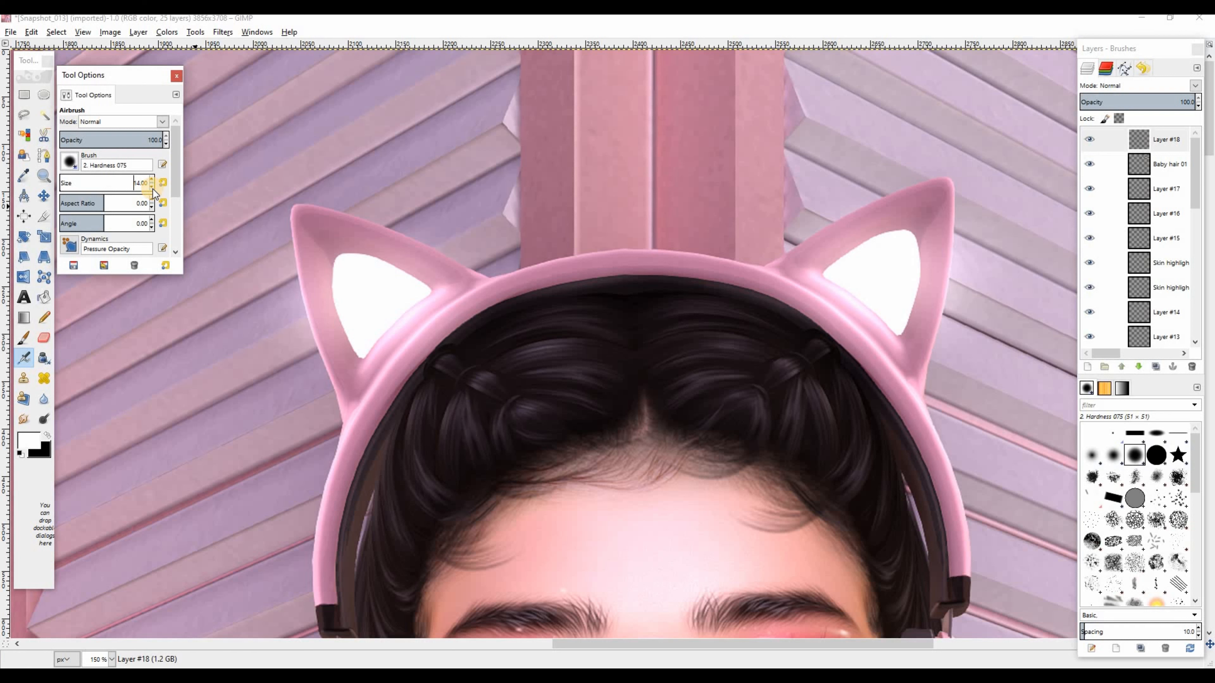
Airbrush short white highlight dabs following the strands across both sides of the avatar's braided hair
{"action": "left_click_drag", "start_coordinate": [472, 413], "coordinate": [412, 401]}
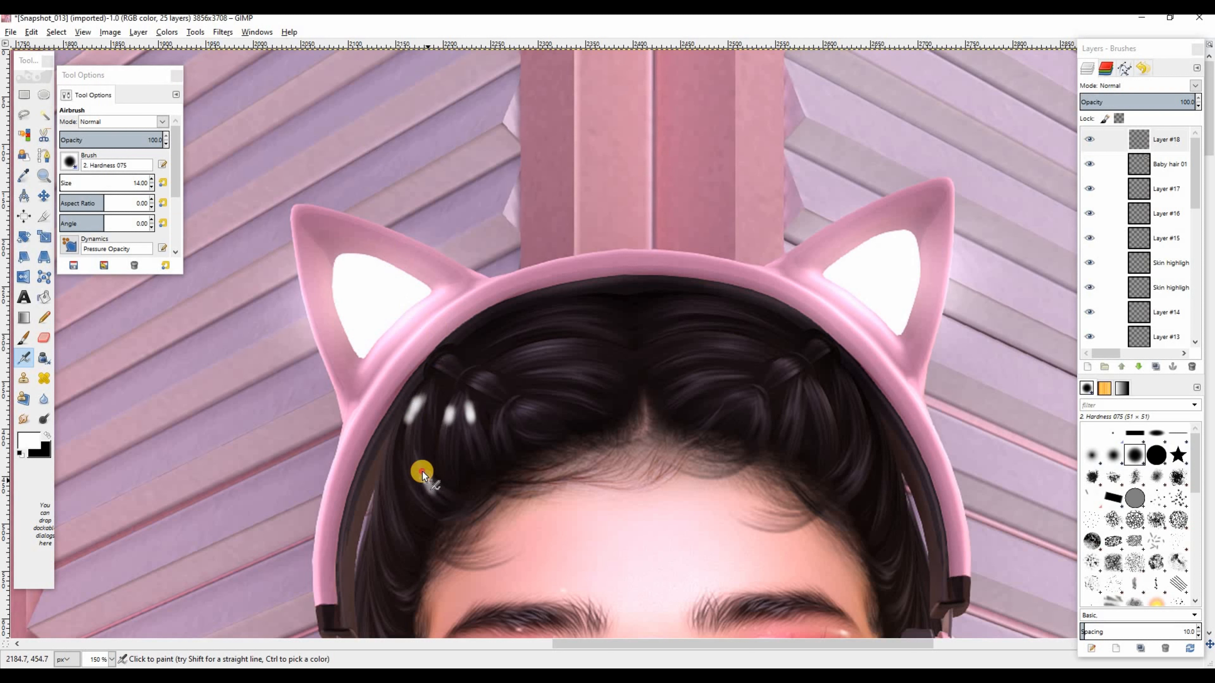
{"action": "left_click_drag", "start_coordinate": [426, 481], "coordinate": [417, 495]}
{"action": "left_click", "coordinate": [398, 535]}
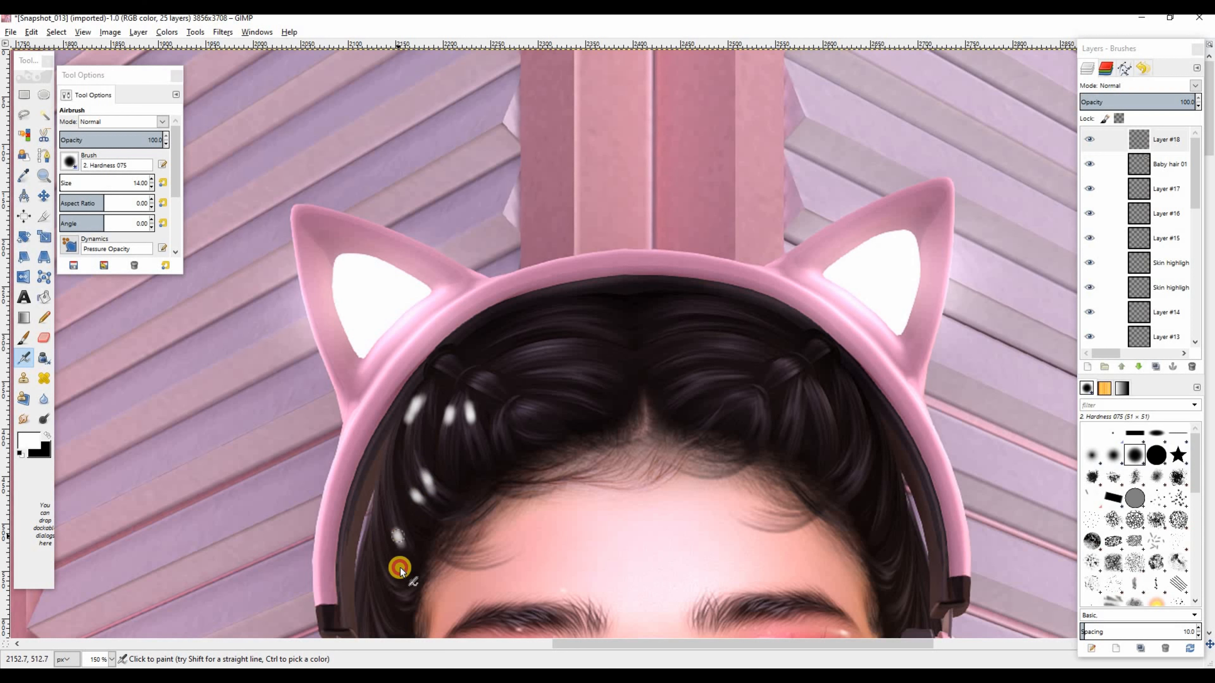
{"action": "left_click_drag", "start_coordinate": [562, 378], "coordinate": [574, 375]}
{"action": "left_click", "coordinate": [546, 349]}
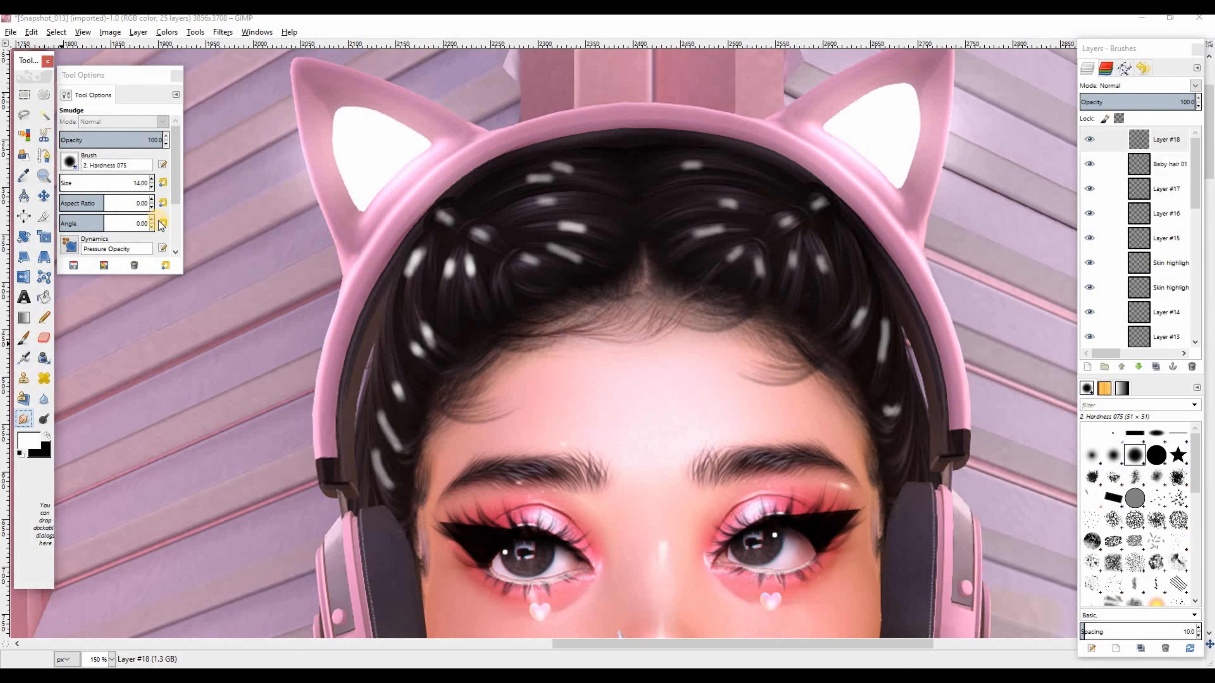
Smudge the white dabs along the hair strands at brush size 51 and set the highlight layer's mode to Overlay
{"action": "left_click", "coordinate": [163, 183]}
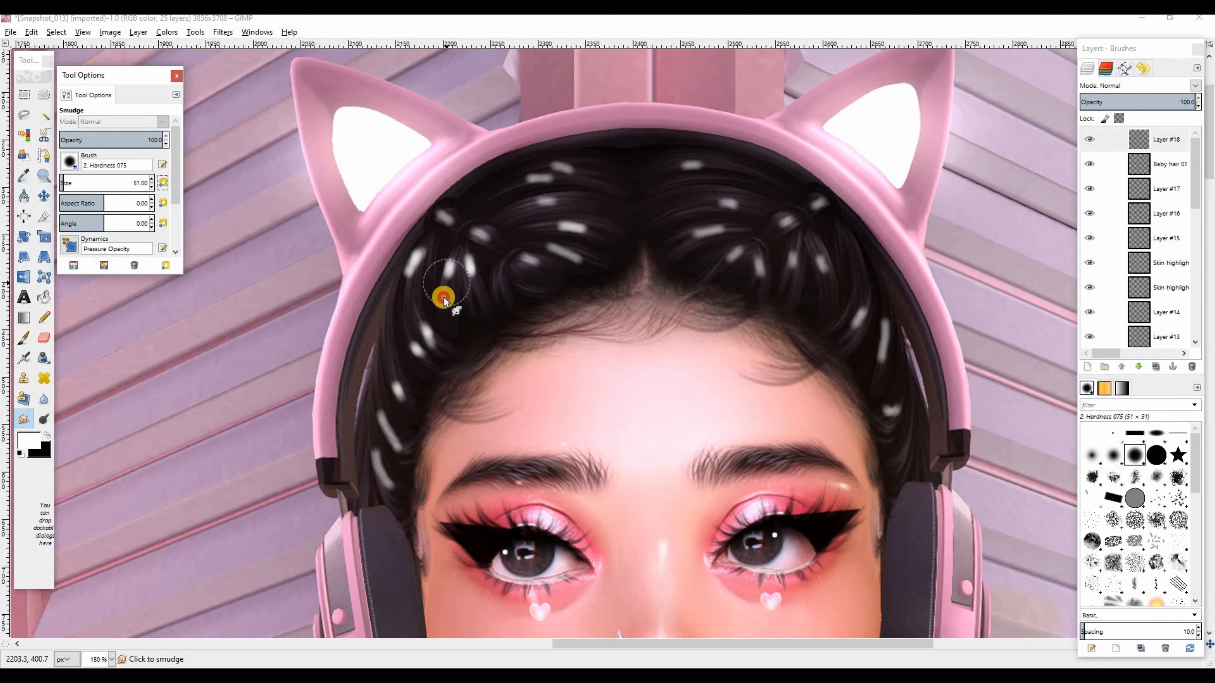
{"action": "mouse_move", "coordinate": [438, 295]}
{"action": "left_mouse_down"}
{"action": "mouse_move", "coordinate": [441, 242]}
{"action": "mouse_move", "coordinate": [419, 267]}
{"action": "mouse_move", "coordinate": [421, 246]}
{"action": "mouse_move", "coordinate": [406, 289]}
{"action": "mouse_move", "coordinate": [414, 254]}
{"action": "mouse_move", "coordinate": [448, 233]}
{"action": "mouse_move", "coordinate": [441, 220]}
{"action": "mouse_move", "coordinate": [528, 269]}
{"action": "mouse_move", "coordinate": [443, 344]}
{"action": "mouse_move", "coordinate": [429, 314]}
{"action": "mouse_move", "coordinate": [455, 355]}
{"action": "mouse_move", "coordinate": [421, 351]}
{"action": "mouse_move", "coordinate": [408, 331]}
{"action": "mouse_move", "coordinate": [437, 381]}
{"action": "mouse_move", "coordinate": [416, 397]}
{"action": "mouse_move", "coordinate": [389, 307]}
{"action": "mouse_move", "coordinate": [417, 439]}
{"action": "mouse_move", "coordinate": [410, 460]}
{"action": "mouse_move", "coordinate": [384, 407]}
{"action": "mouse_move", "coordinate": [379, 373]}
{"action": "mouse_move", "coordinate": [422, 466]}
{"action": "mouse_move", "coordinate": [377, 466]}
{"action": "mouse_move", "coordinate": [366, 434]}
{"action": "left_mouse_up"}
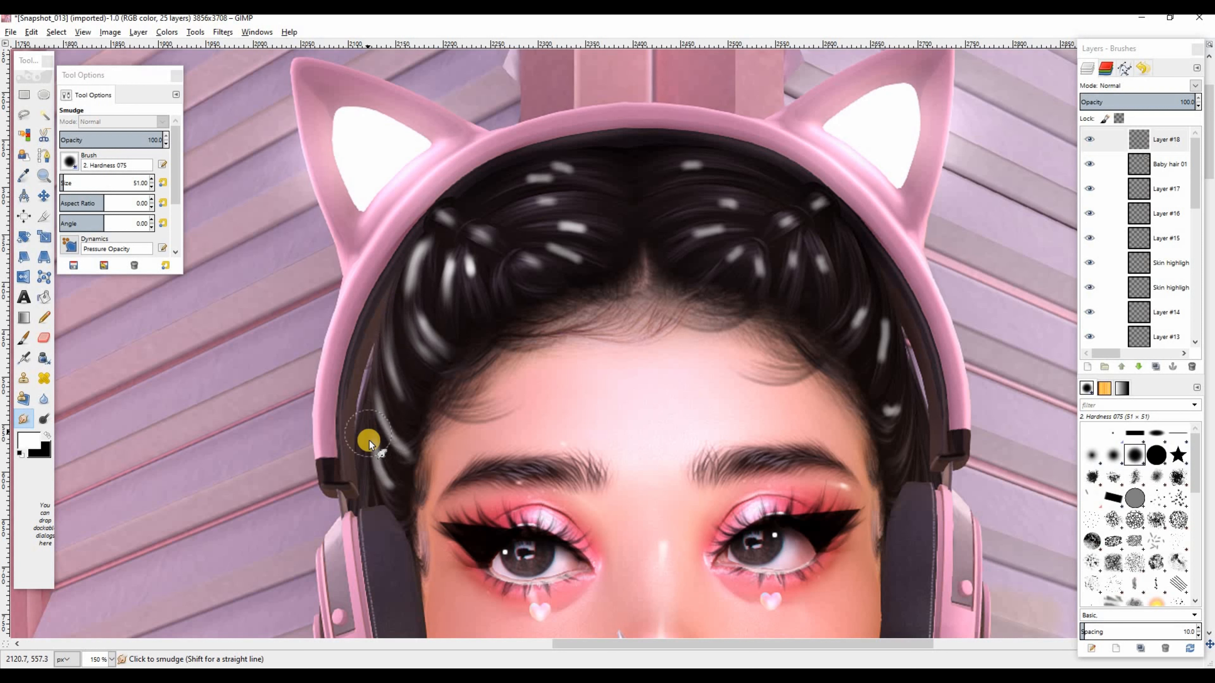
{"action": "left_click", "coordinate": [1195, 86]}
{"action": "left_click", "coordinate": [1114, 239]}
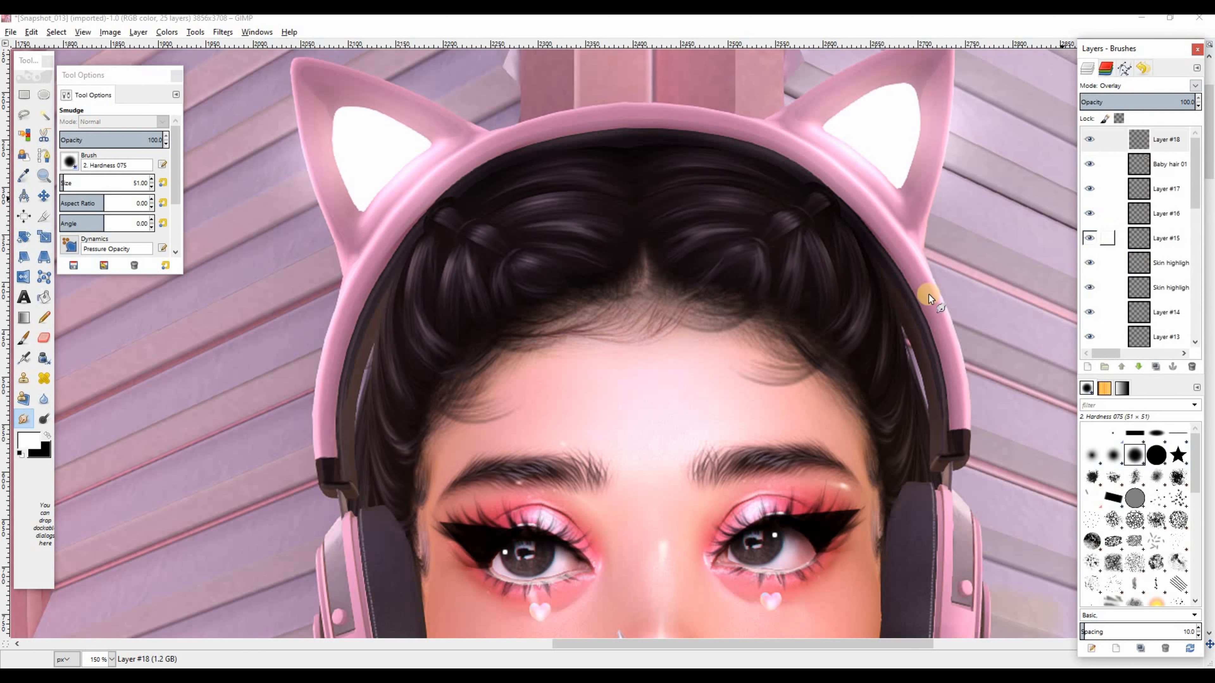
View the portrait at 100% and compare the hair with the highlight layer hidden and shown
{"action": "scroll", "coordinate": [593, 369], "scroll_direction": "down", "scroll_amount": 5}
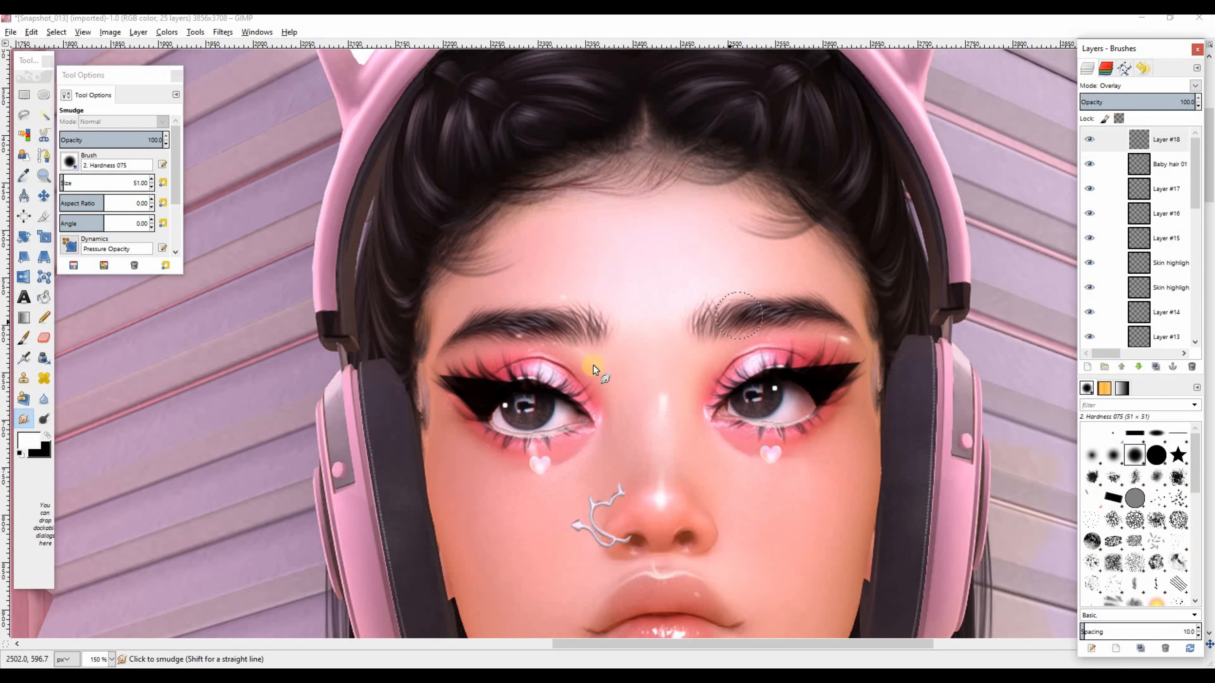
{"action": "left_click", "coordinate": [114, 660]}
{"action": "left_click", "coordinate": [101, 573]}
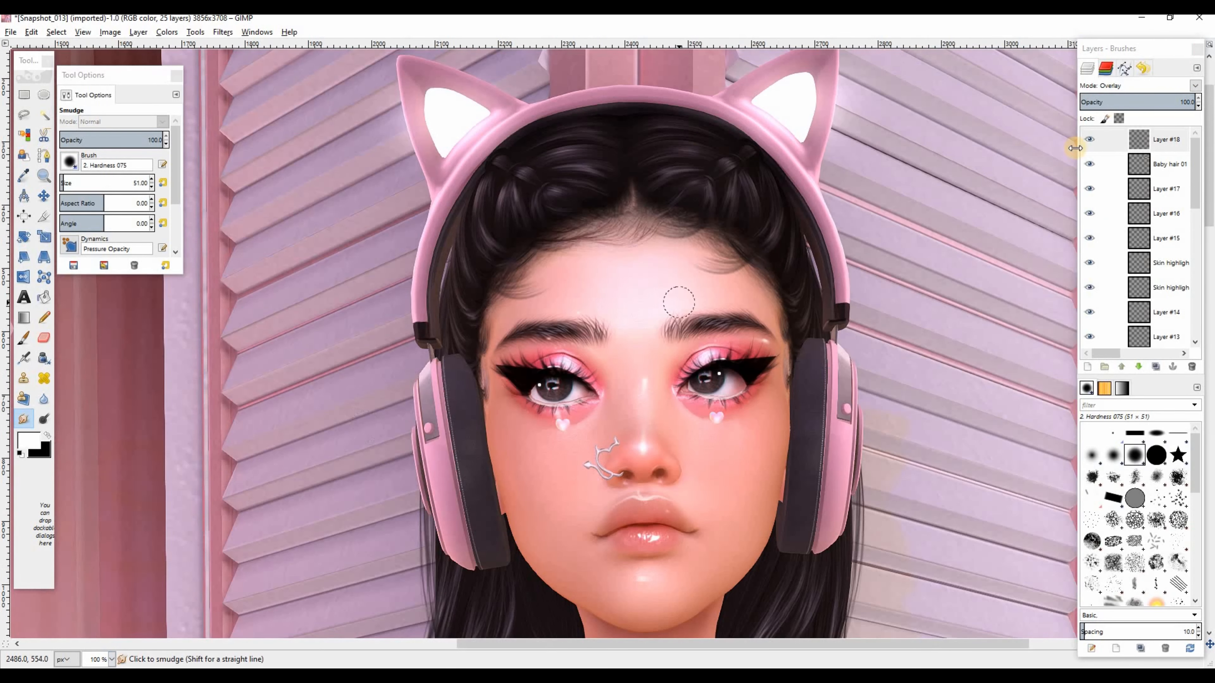
{"action": "left_click", "coordinate": [1090, 140]}
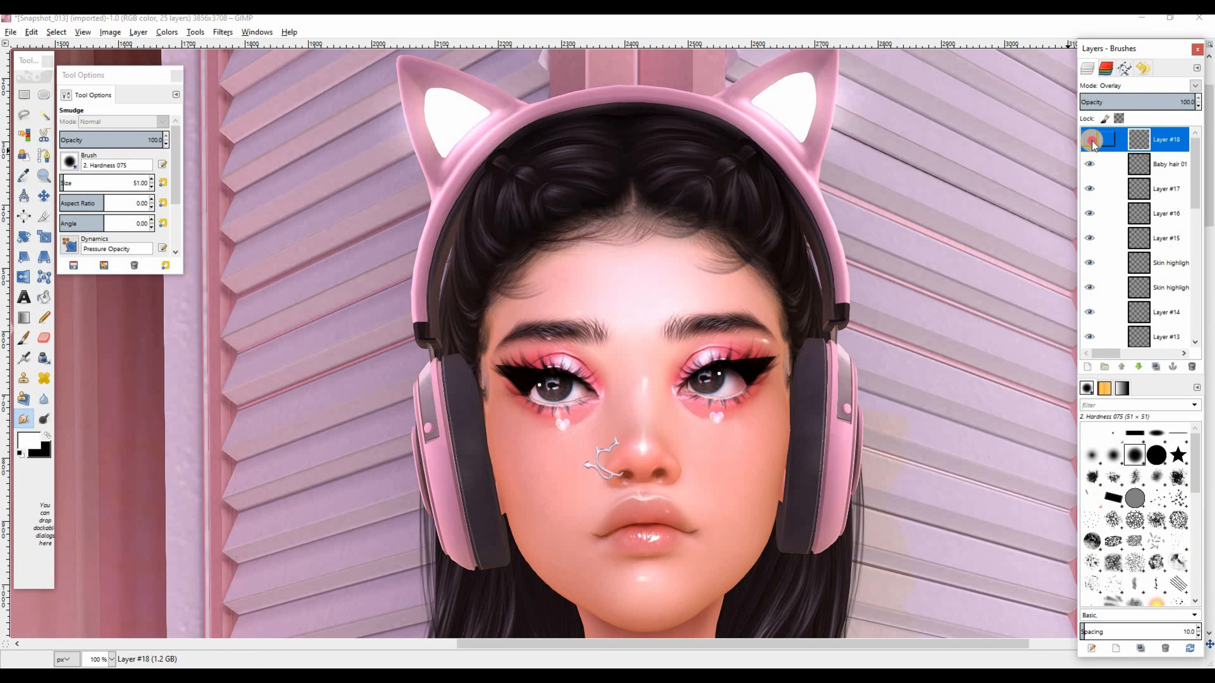
{"action": "left_click", "coordinate": [1090, 139]}
{"action": "left_click", "coordinate": [1090, 139]}
{"action": "left_click", "coordinate": [1090, 140]}
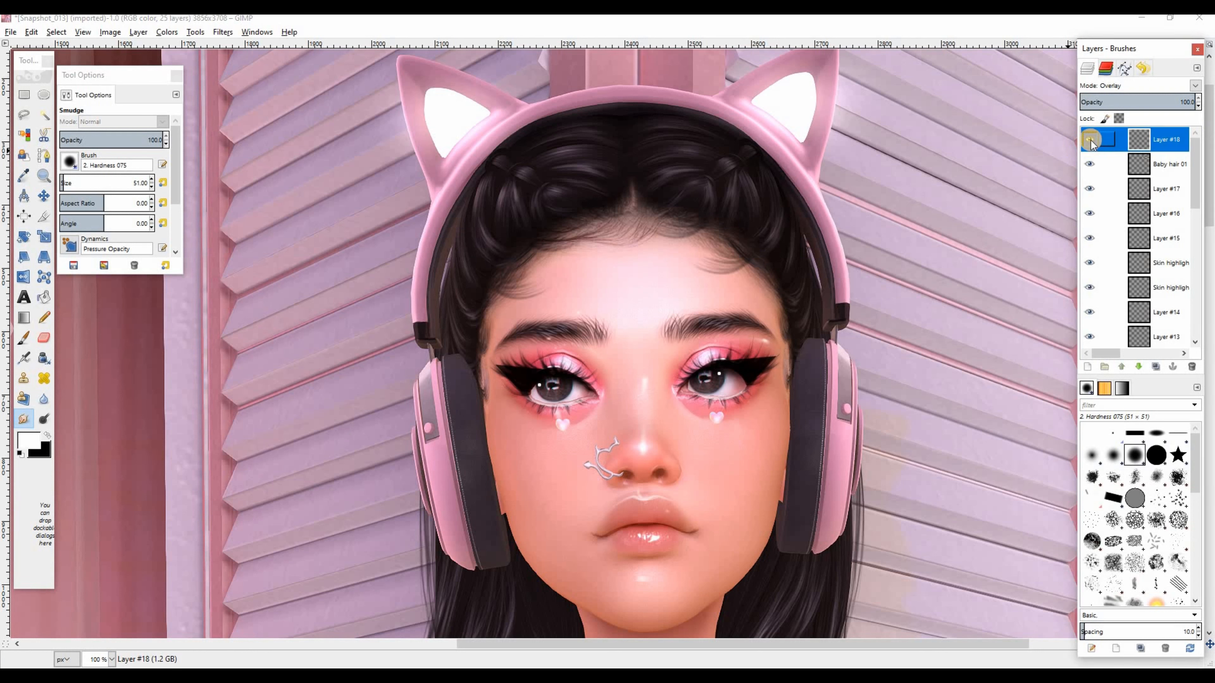
{"action": "left_click", "coordinate": [1090, 139]}
{"action": "left_click", "coordinate": [1090, 140]}
{"action": "left_click", "coordinate": [1090, 140]}
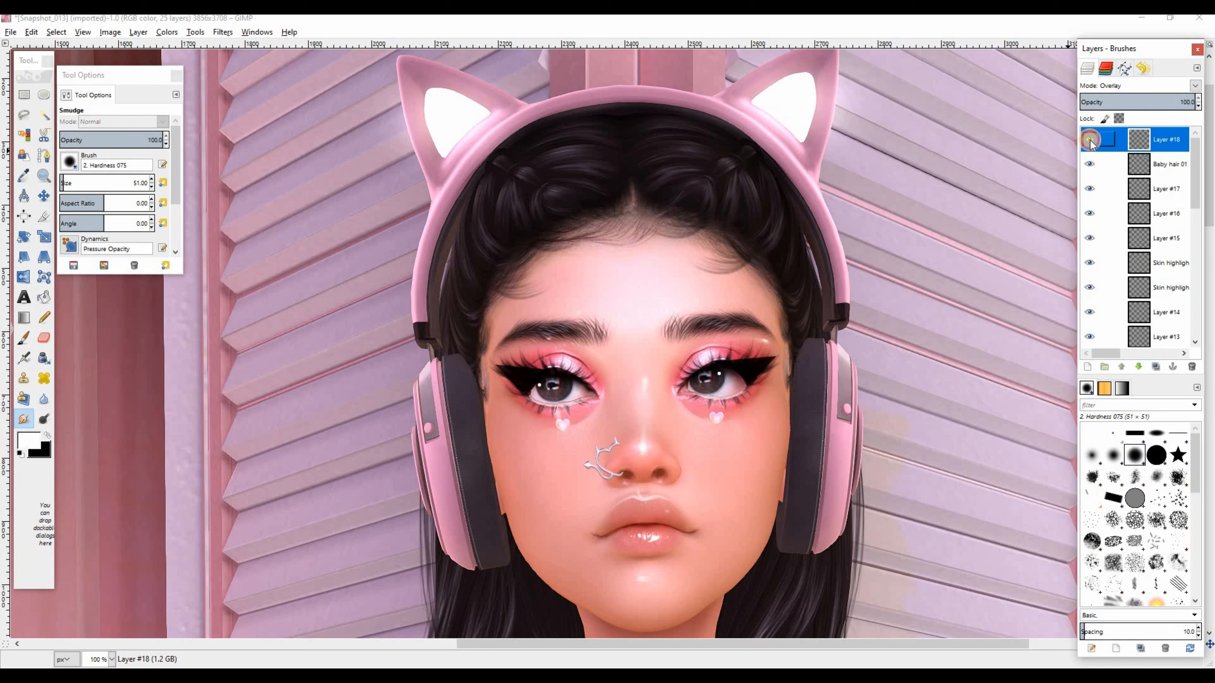
{"action": "left_click", "coordinate": [1090, 140]}
{"action": "left_click", "coordinate": [1089, 139]}
{"action": "left_click", "coordinate": [1089, 140]}
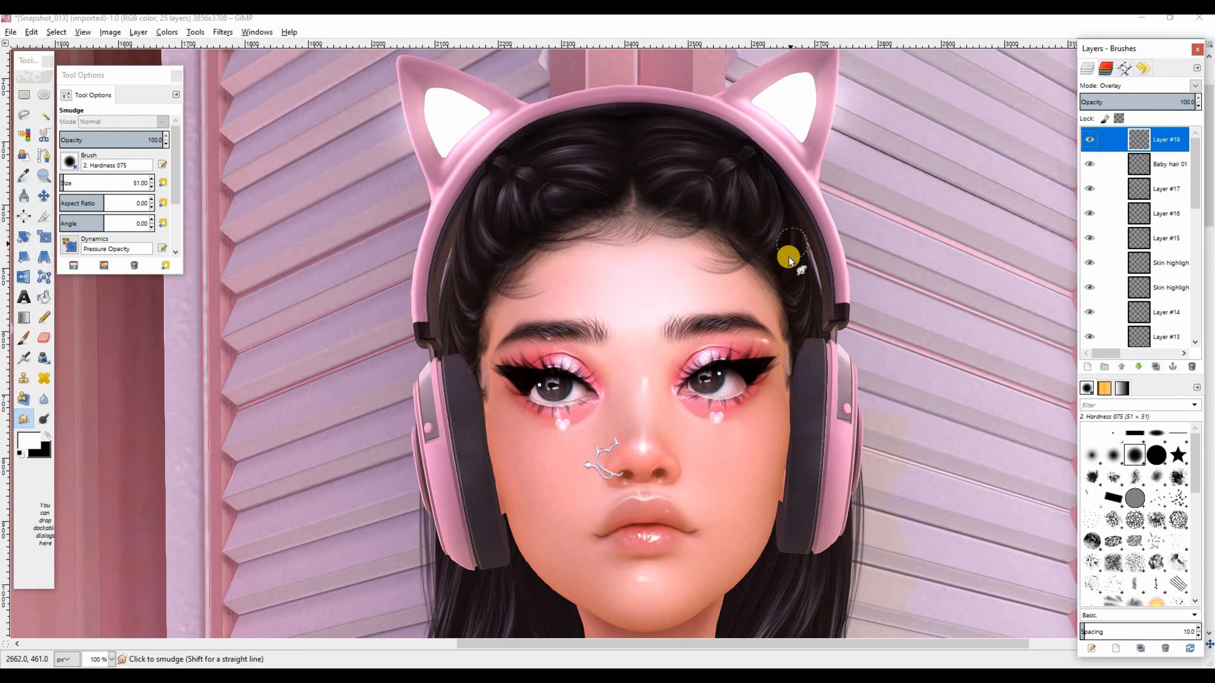
{"action": "scroll", "coordinate": [935, 353], "scroll_direction": "down", "scroll_amount": 6}
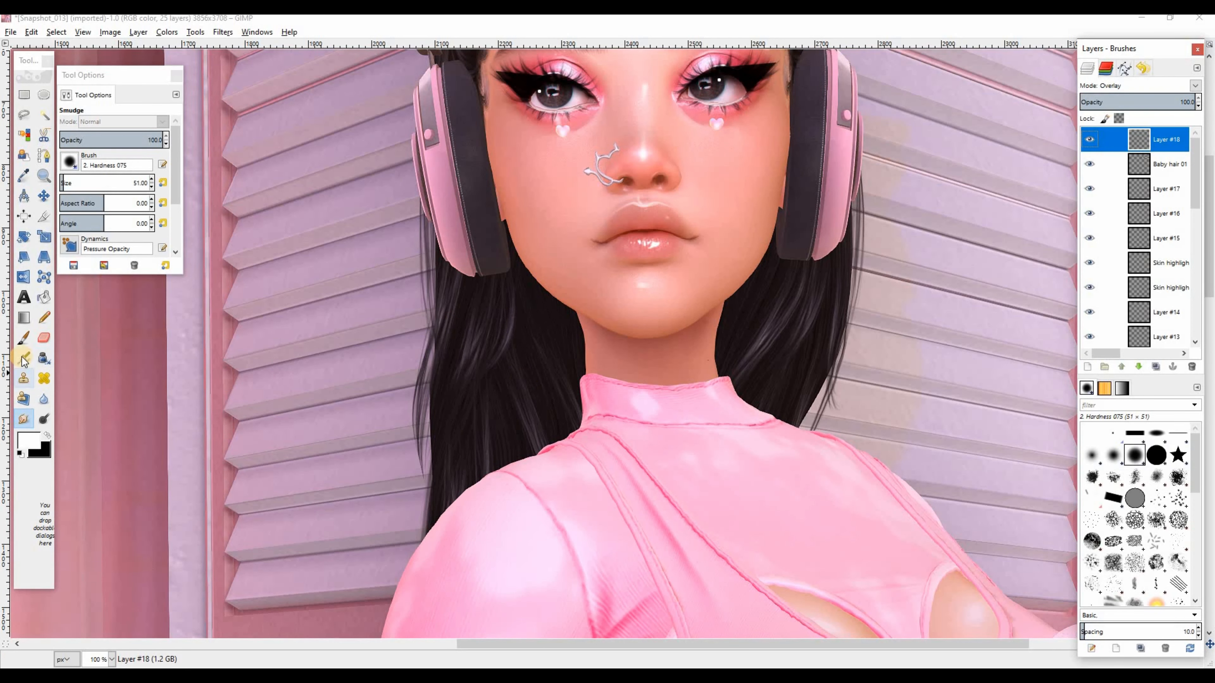
Airbrush soft white dabs at brush size 51 over the long hair on both sides of the neck
{"action": "left_click", "coordinate": [23, 357]}
{"action": "left_click", "coordinate": [496, 370]}
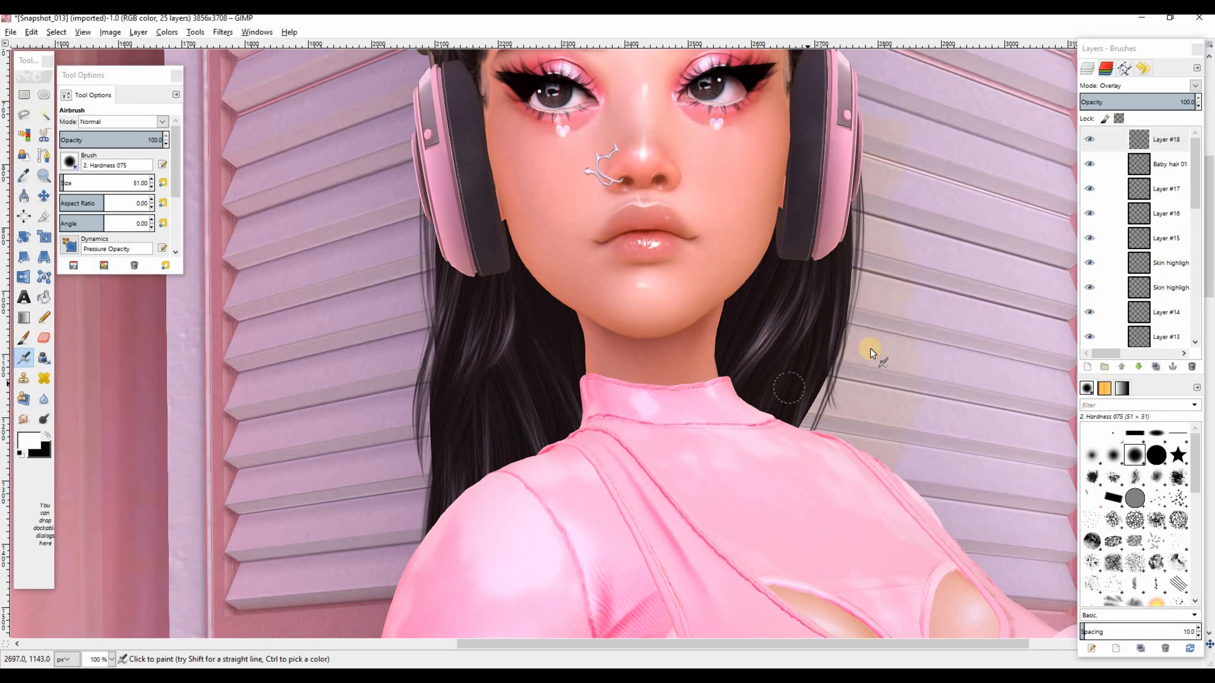
{"action": "left_click", "coordinate": [761, 375]}
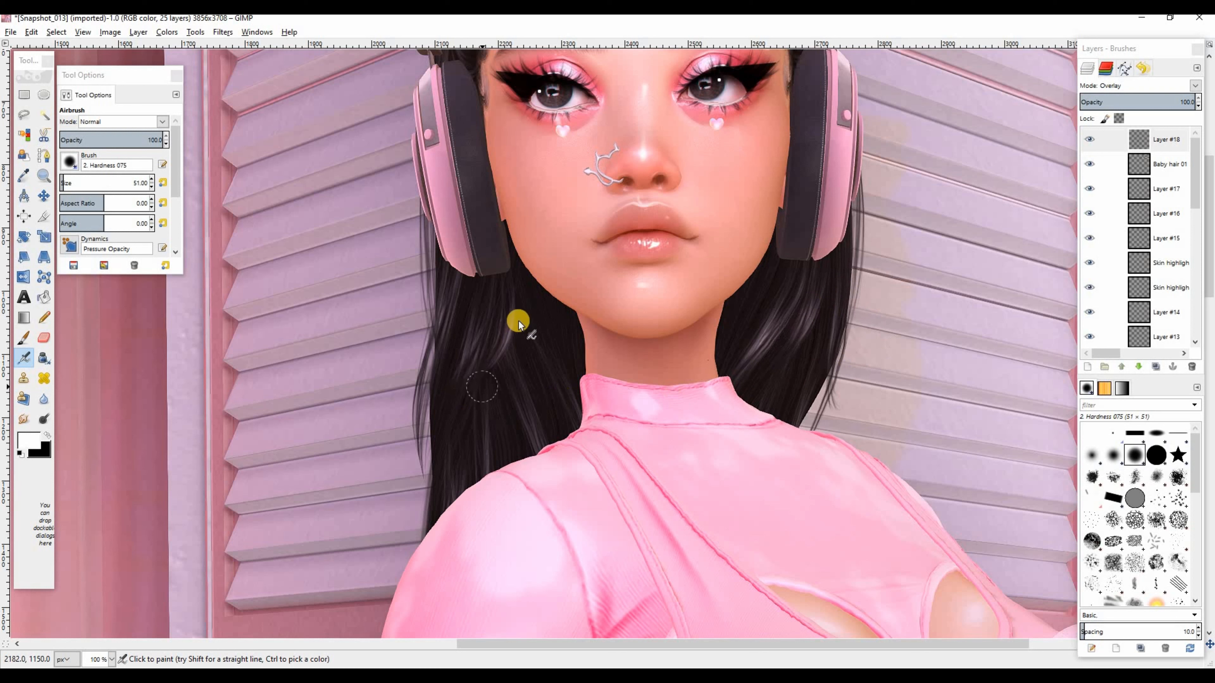
View the portrait at 50% and compare the hair with the highlight layer hidden and shown
{"action": "left_click", "coordinate": [112, 660]}
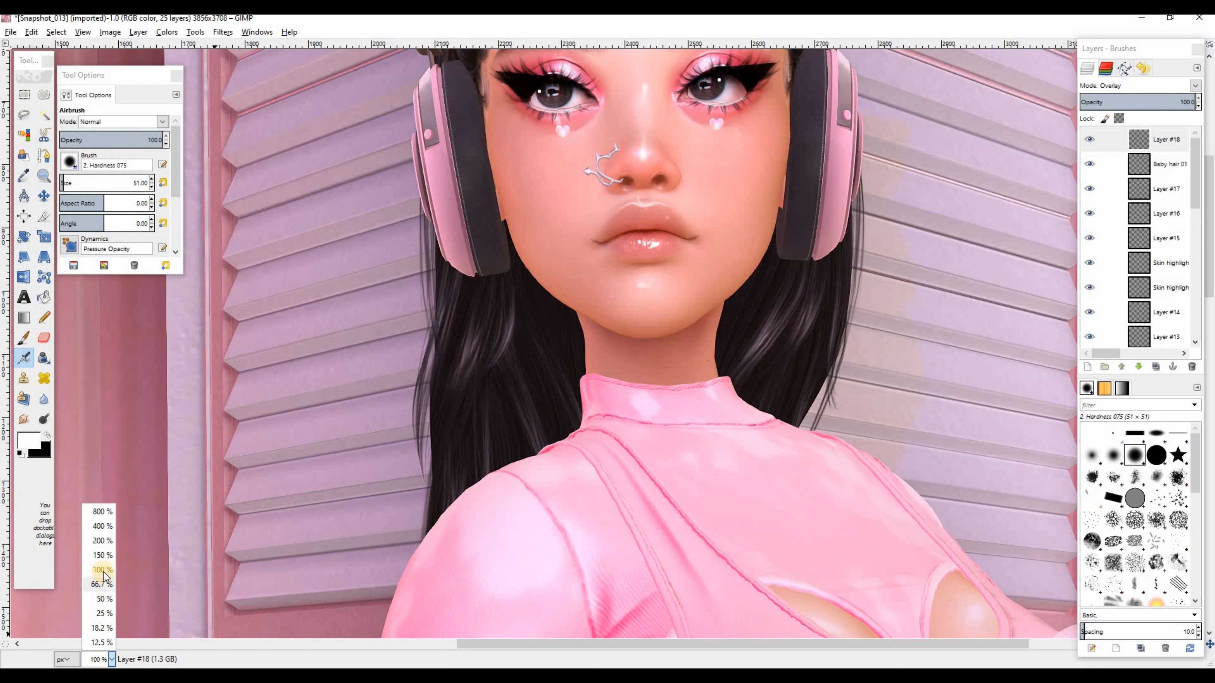
{"action": "key", "text": "Return"}
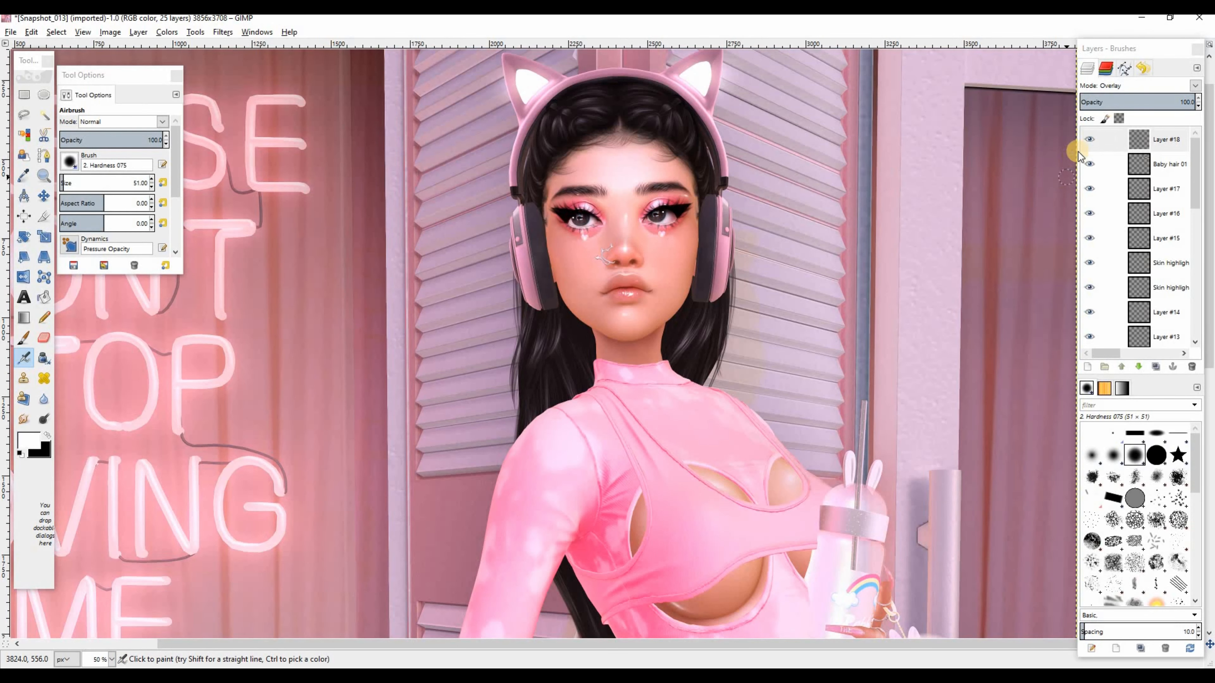
{"action": "left_click", "coordinate": [1090, 142]}
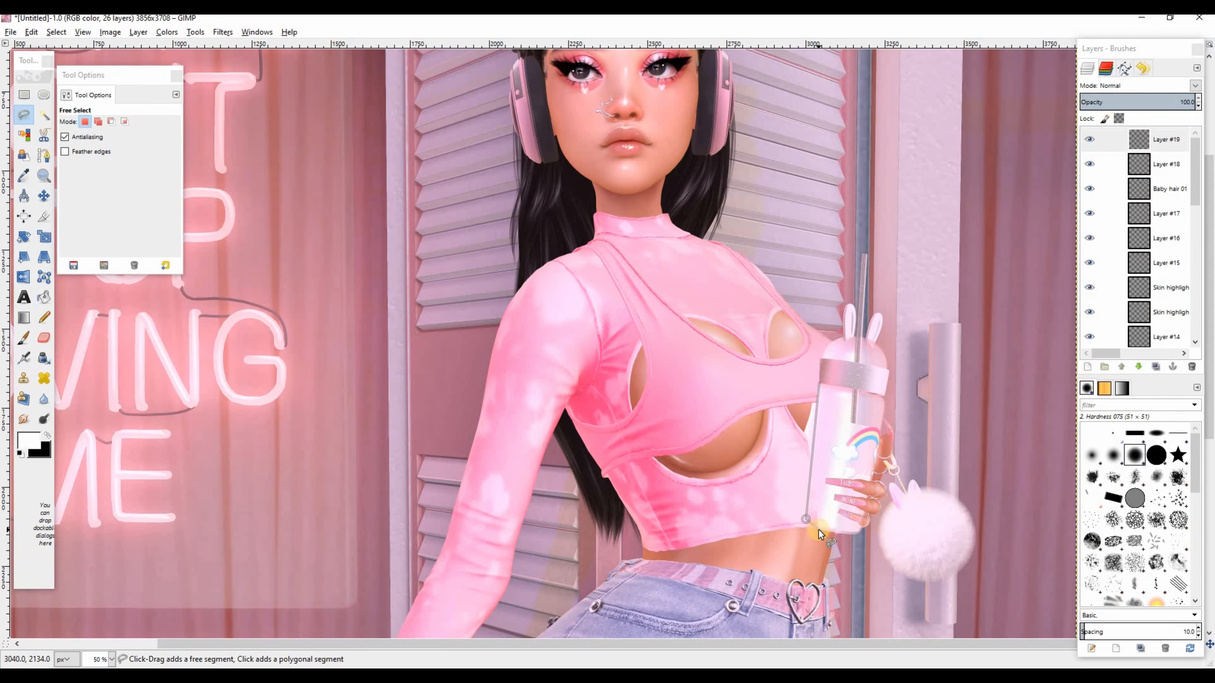
Select the torso area beside the drink cup with Free Select, following the cup's edge and closing the outline around the body
{"action": "left_click", "coordinate": [831, 531]}
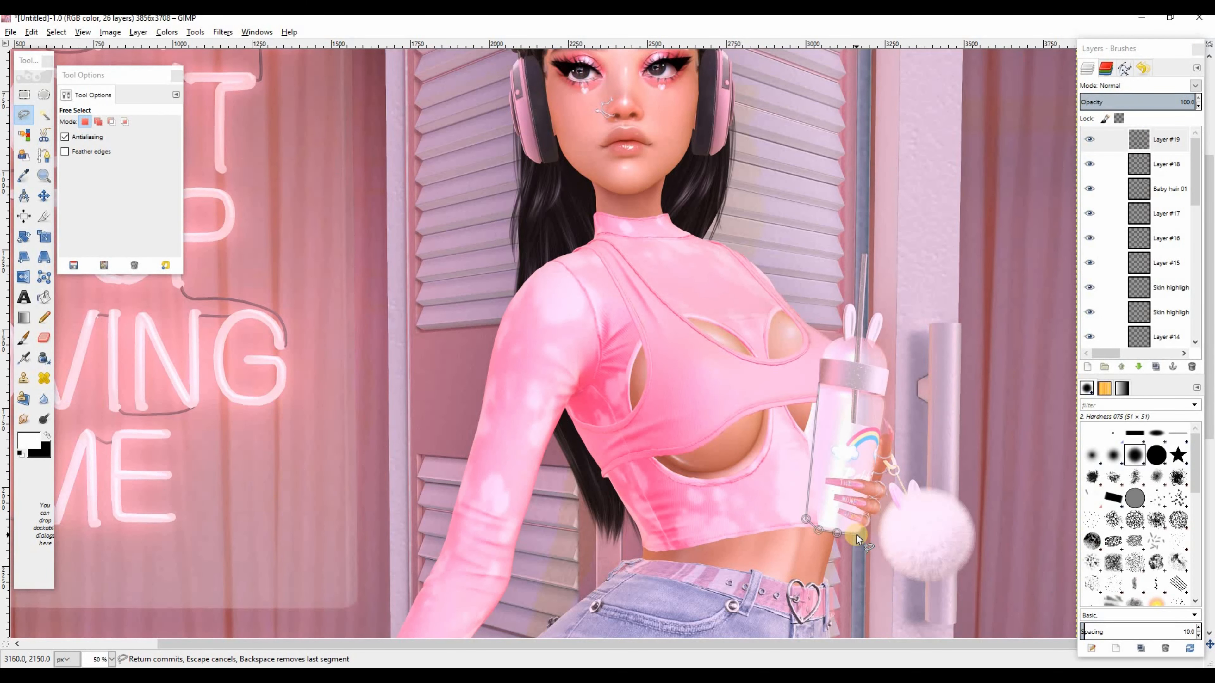
{"action": "mouse_move", "coordinate": [856, 534]}
{"action": "left_mouse_down"}
{"action": "mouse_move", "coordinate": [454, 306]}
{"action": "mouse_move", "coordinate": [752, 250]}
{"action": "left_mouse_up"}
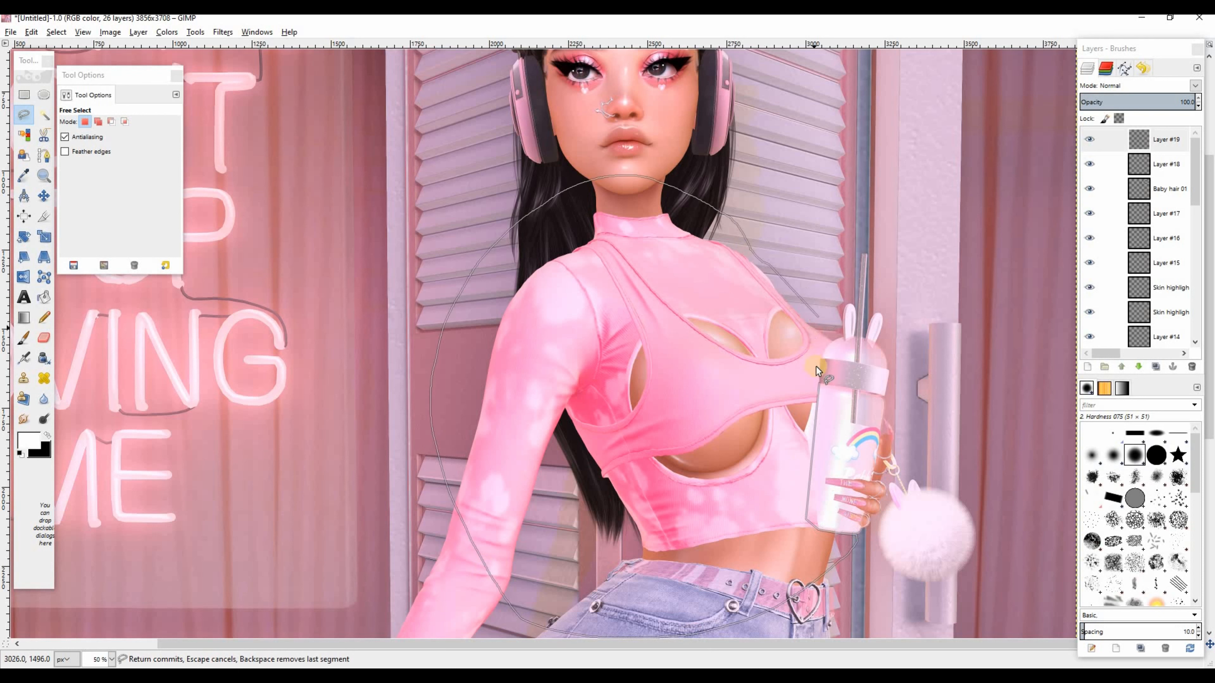
{"action": "left_click", "coordinate": [820, 381]}
{"action": "key", "text": "Return"}
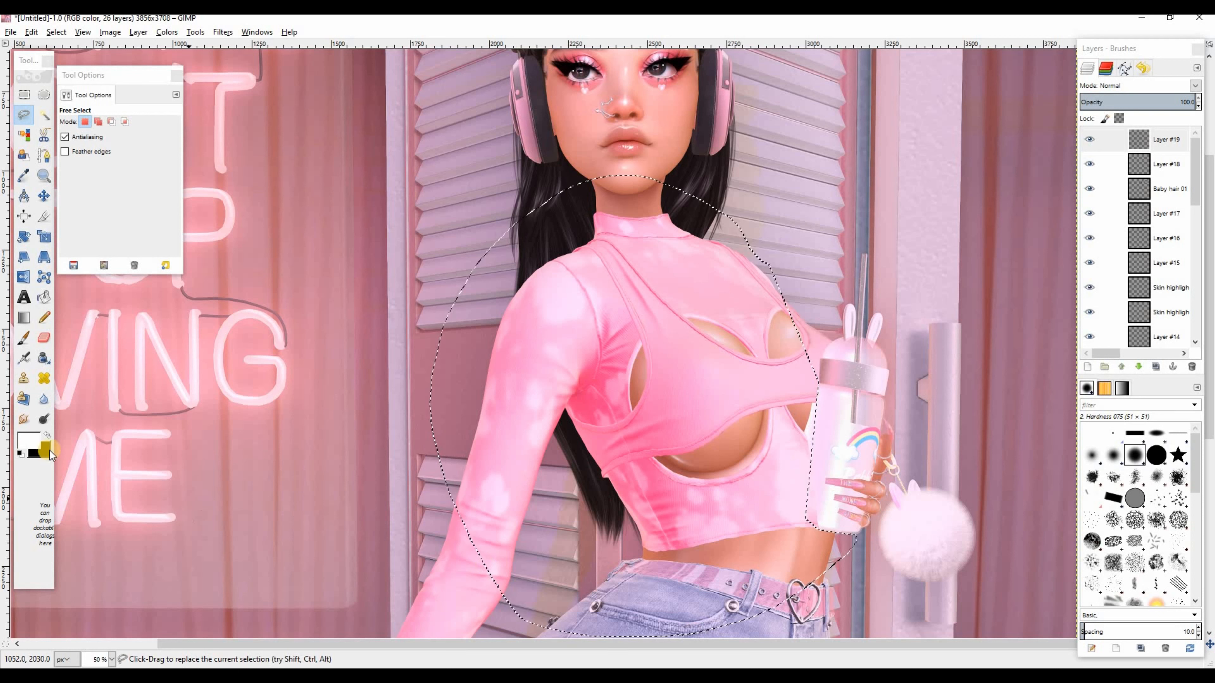
Airbrush a black shadow inside the selection along the cup's edge at brush size 213.55
{"action": "left_click", "coordinate": [47, 436]}
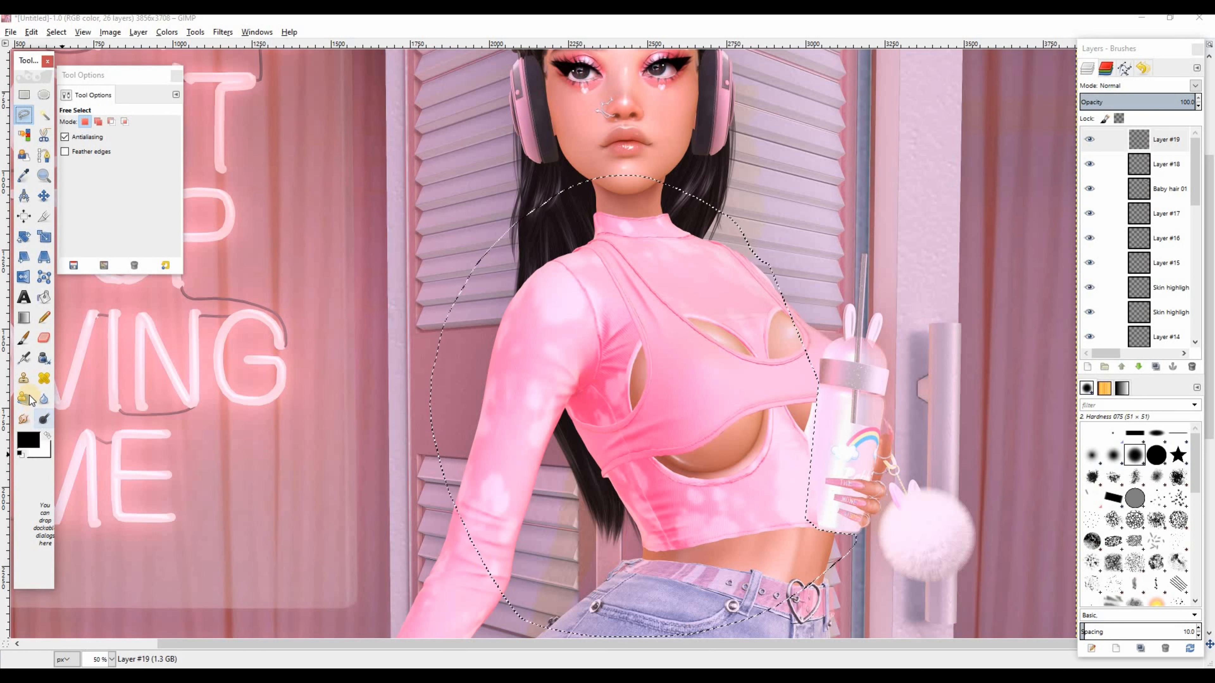
{"action": "left_click", "coordinate": [24, 357]}
{"action": "left_click_drag", "start_coordinate": [91, 186], "coordinate": [79, 184]}
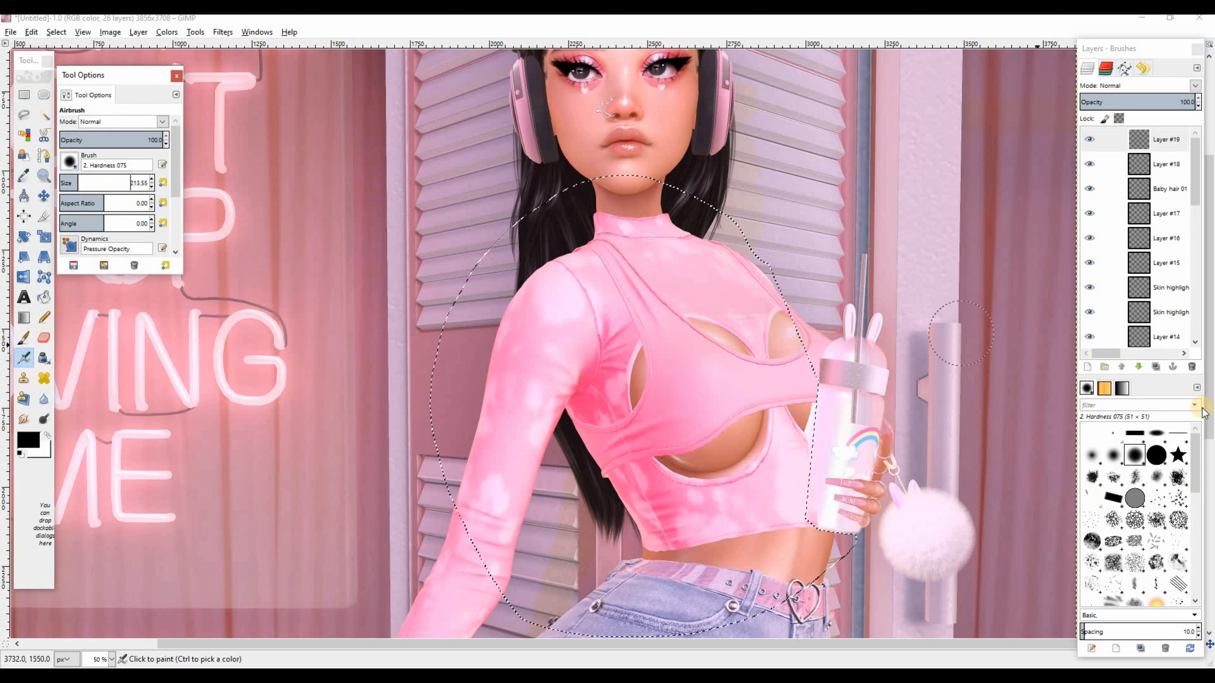
{"action": "left_click", "coordinate": [842, 423]}
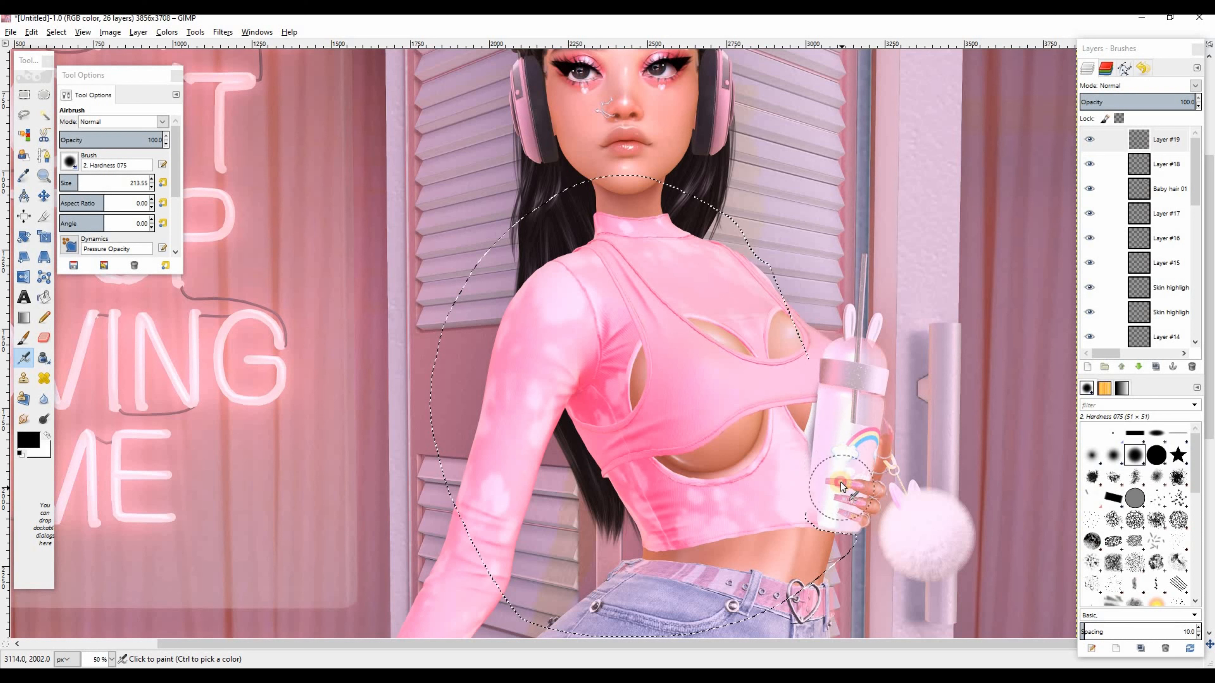
{"action": "left_click_drag", "start_coordinate": [842, 486], "coordinate": [830, 505]}
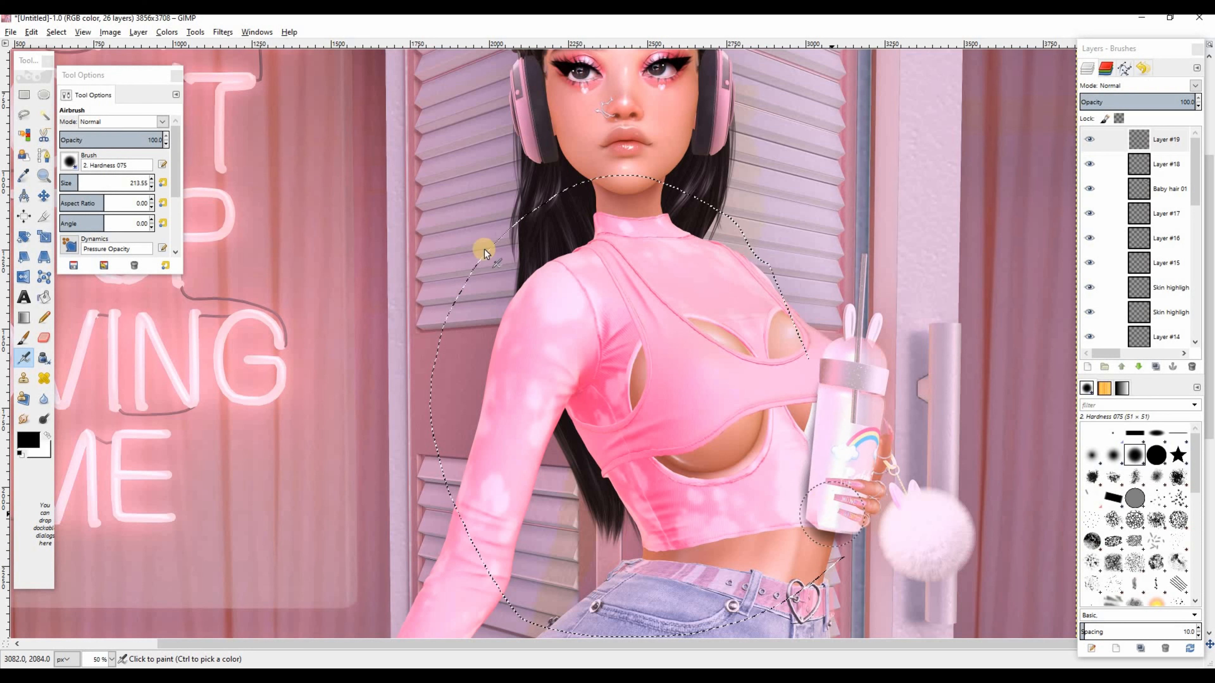
Set the cup shadow layer's mode to Overlay and compare the image with that layer hidden
{"action": "key", "text": "shift+u"}
{"action": "left_click", "coordinate": [1195, 85]}
{"action": "left_click", "coordinate": [1117, 238]}
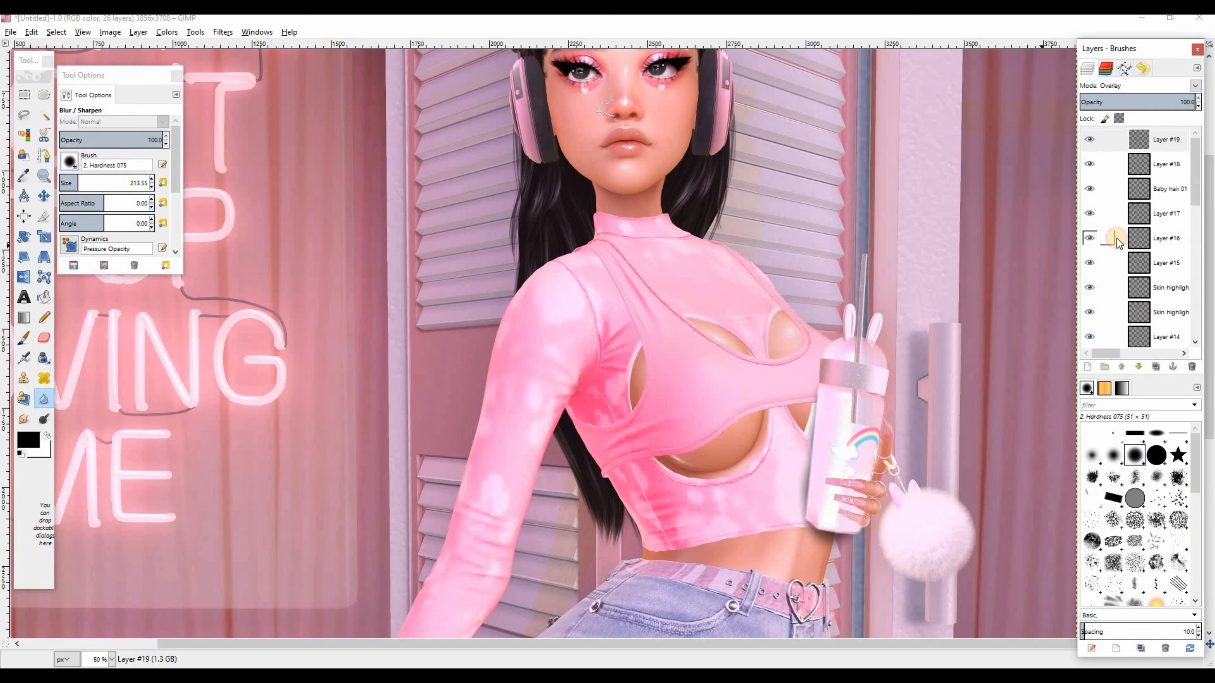
{"action": "left_click", "coordinate": [1091, 140]}
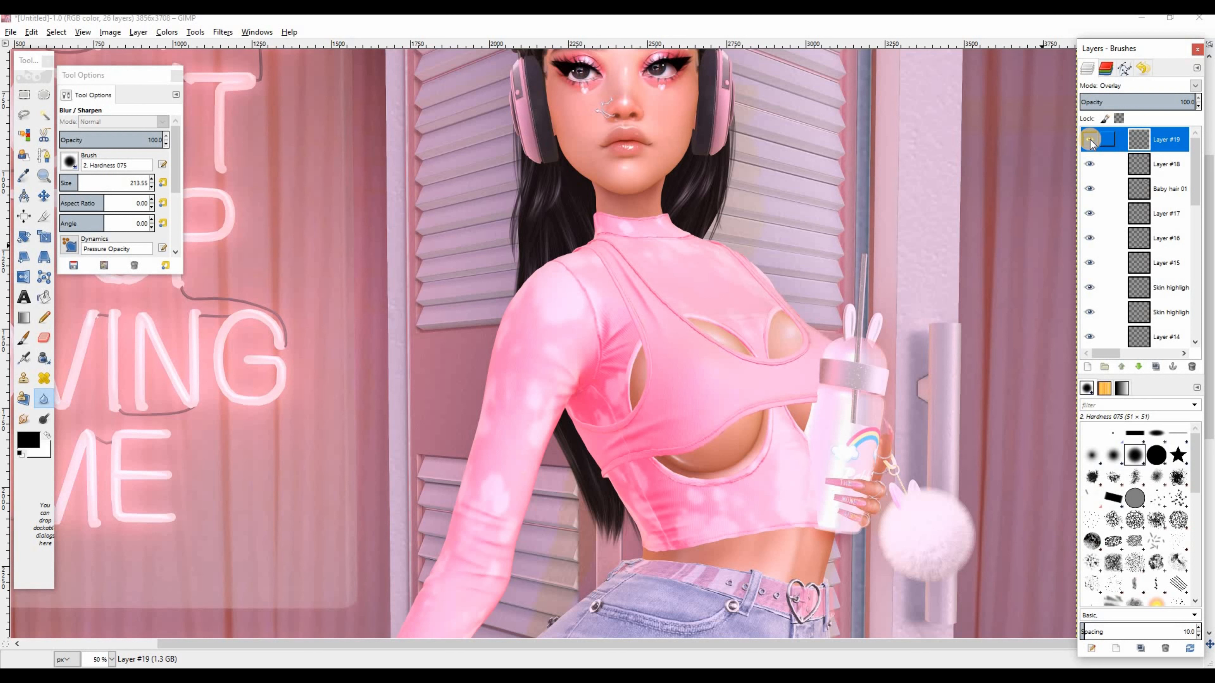
Duplicate the cup shadow layer and reduce the copy's opacity to 43.7, comparing it hidden and shown
{"action": "left_click", "coordinate": [1159, 366]}
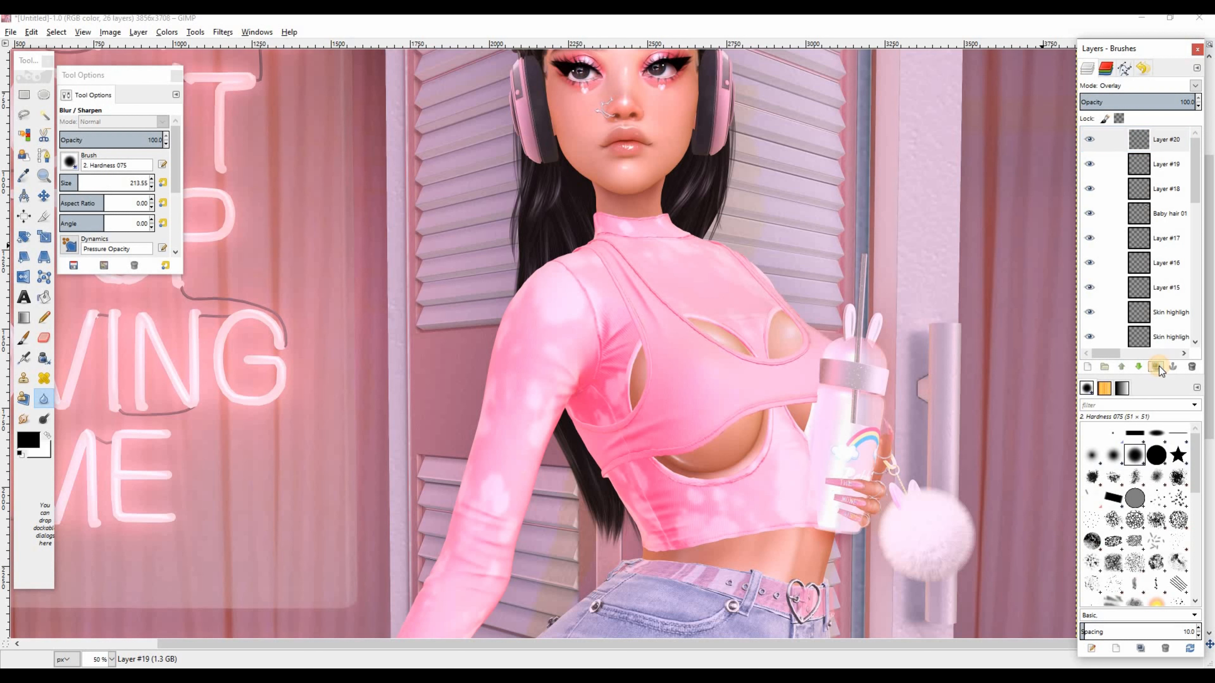
{"action": "left_click", "coordinate": [1109, 101]}
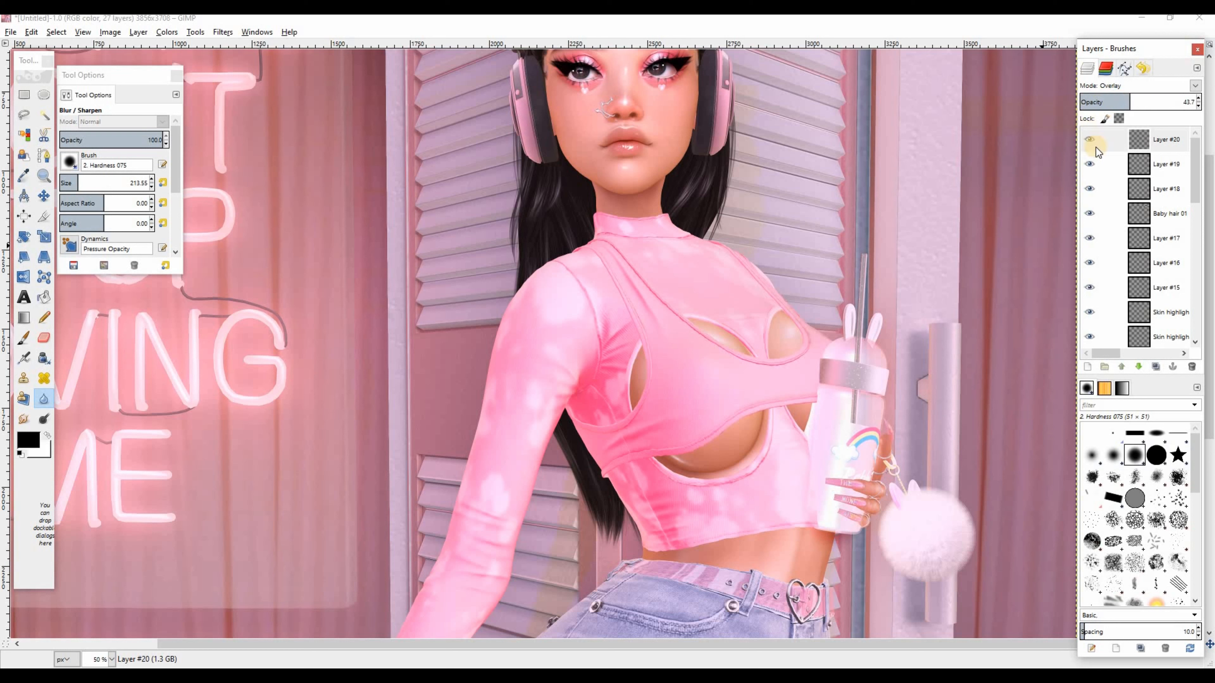
{"action": "left_click", "coordinate": [1090, 138]}
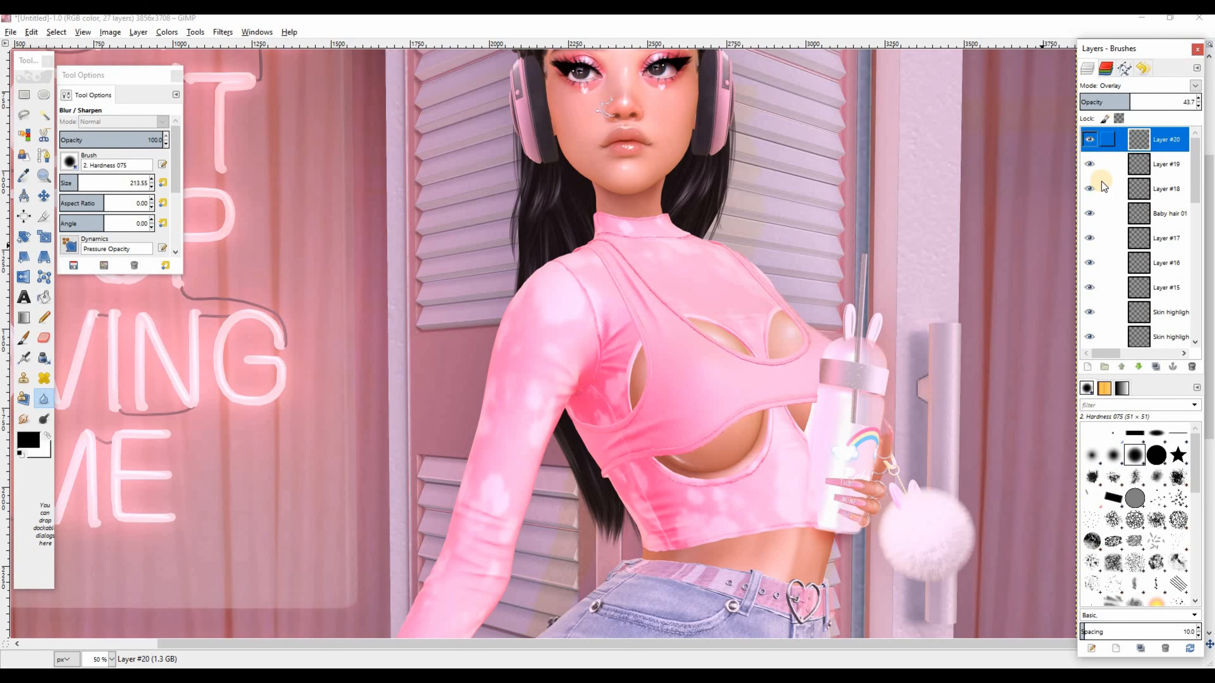
{"action": "left_click", "coordinate": [1039, 240]}
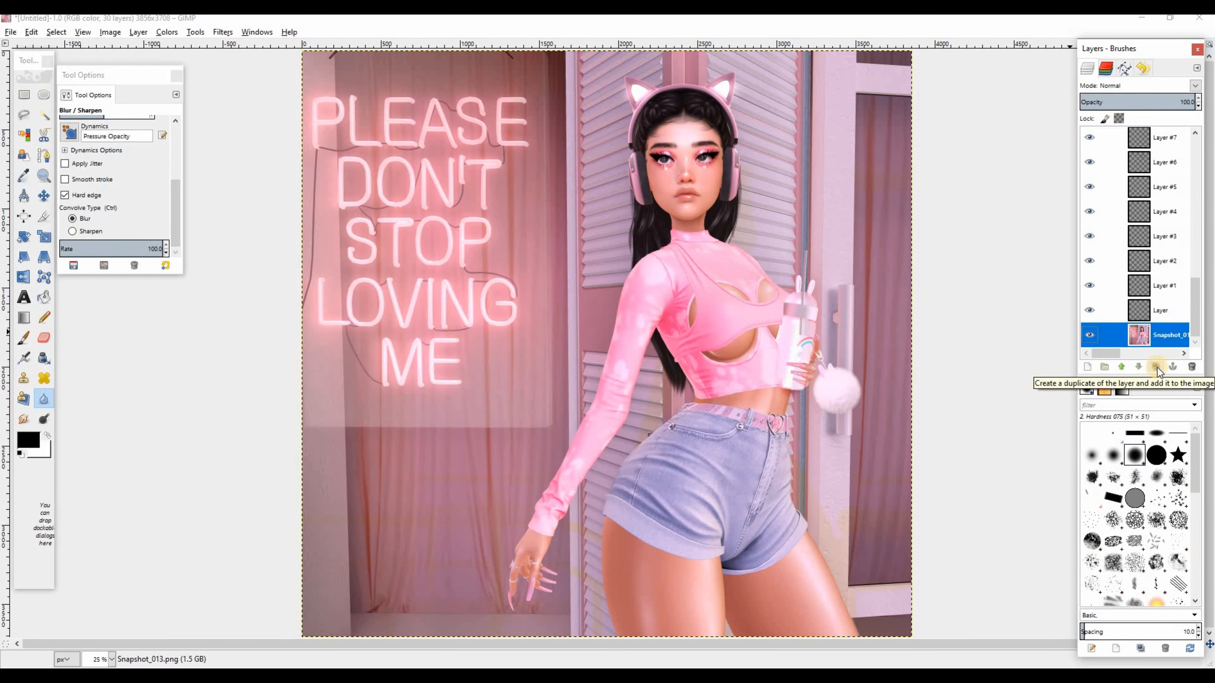
Duplicate the base snapshot layer, keep the original hidden, and merge all visible layers, expanded as necessary
{"action": "left_click", "coordinate": [1157, 368]}
{"action": "left_click", "coordinate": [1089, 334]}
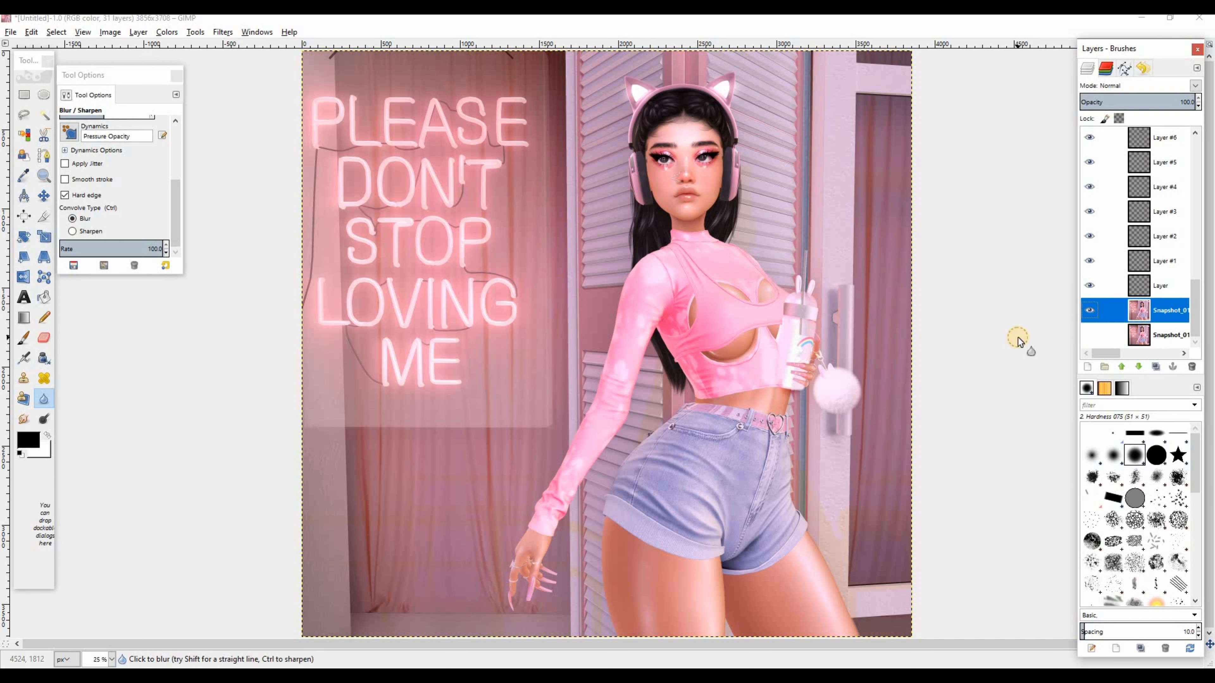
{"action": "key", "text": "ctrl+m"}
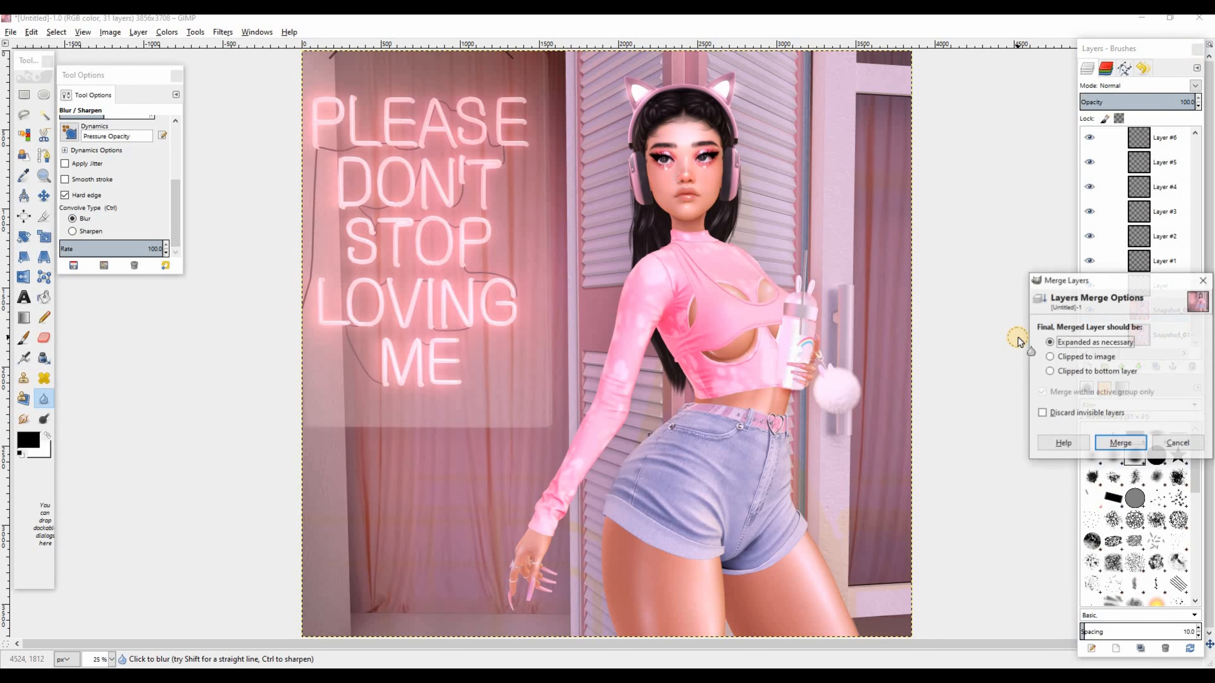
{"action": "key", "text": "Return"}
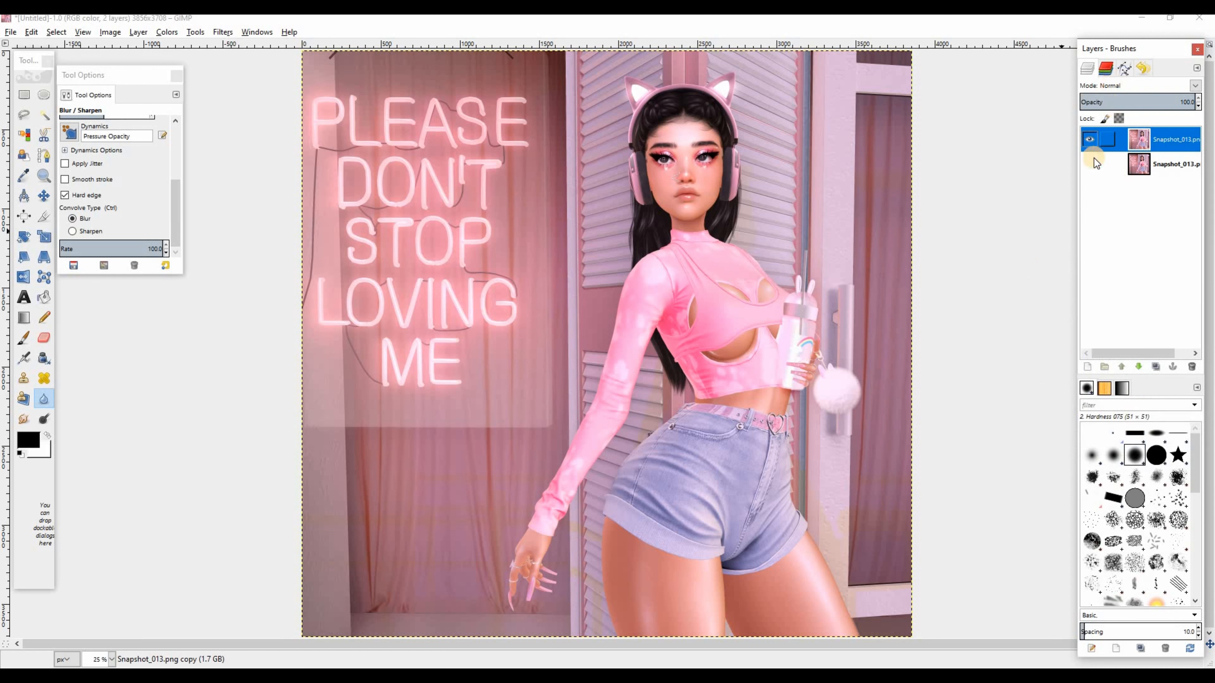
Compare the retouched image with the original snapshot by repeatedly hiding and showing the merged layer
{"action": "left_click", "coordinate": [1090, 143]}
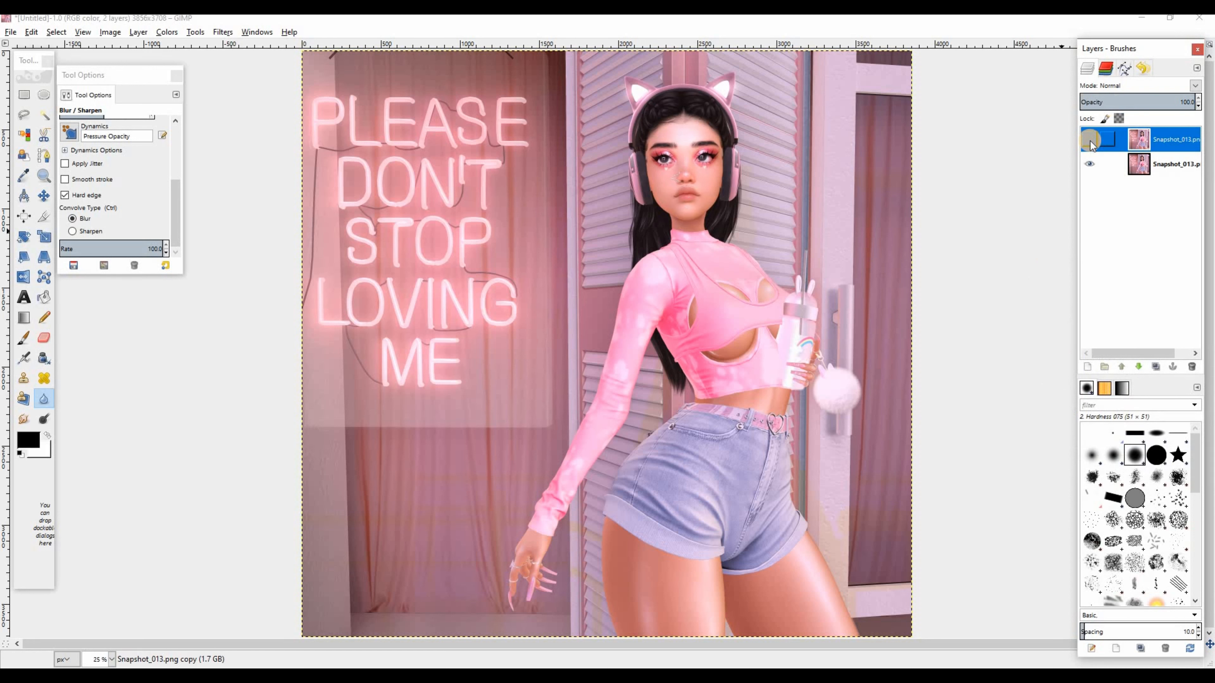
{"action": "left_click", "coordinate": [1090, 142]}
{"action": "left_click", "coordinate": [1091, 142]}
{"action": "left_click", "coordinate": [1091, 142]}
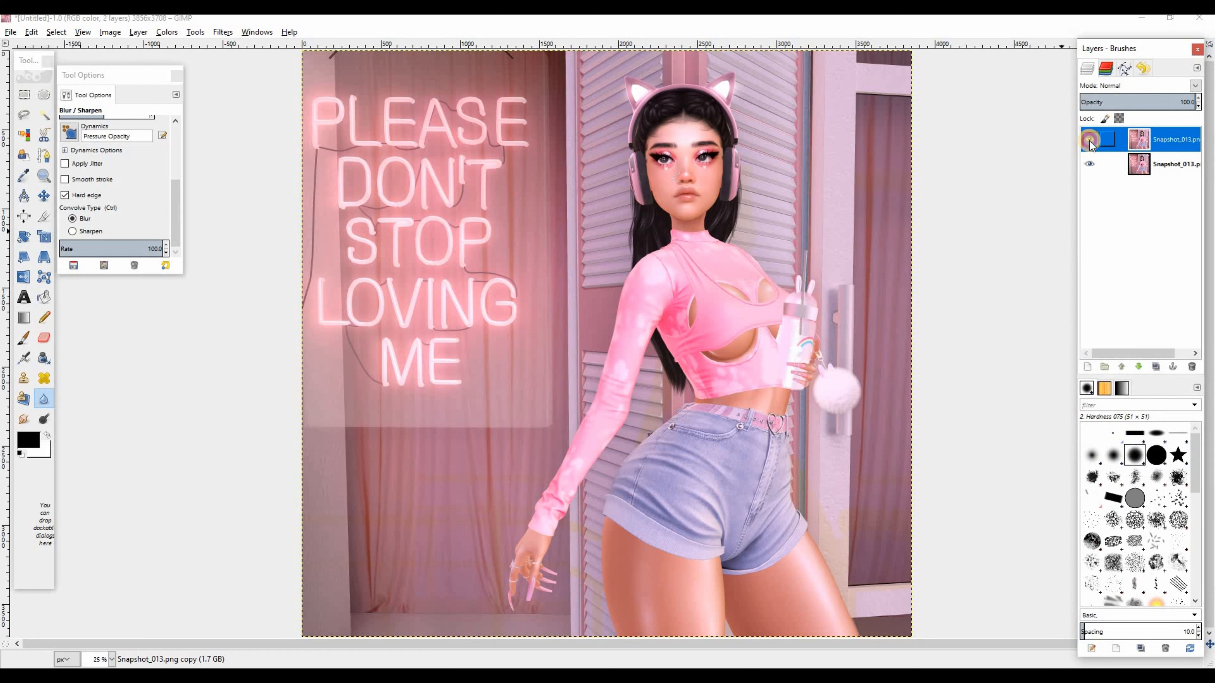
{"action": "left_click", "coordinate": [1090, 142]}
{"action": "left_click", "coordinate": [1091, 142]}
{"action": "left_click", "coordinate": [1091, 142]}
{"action": "left_click", "coordinate": [1090, 142]}
{"action": "left_click", "coordinate": [1091, 142]}
{"action": "left_click", "coordinate": [1090, 142]}
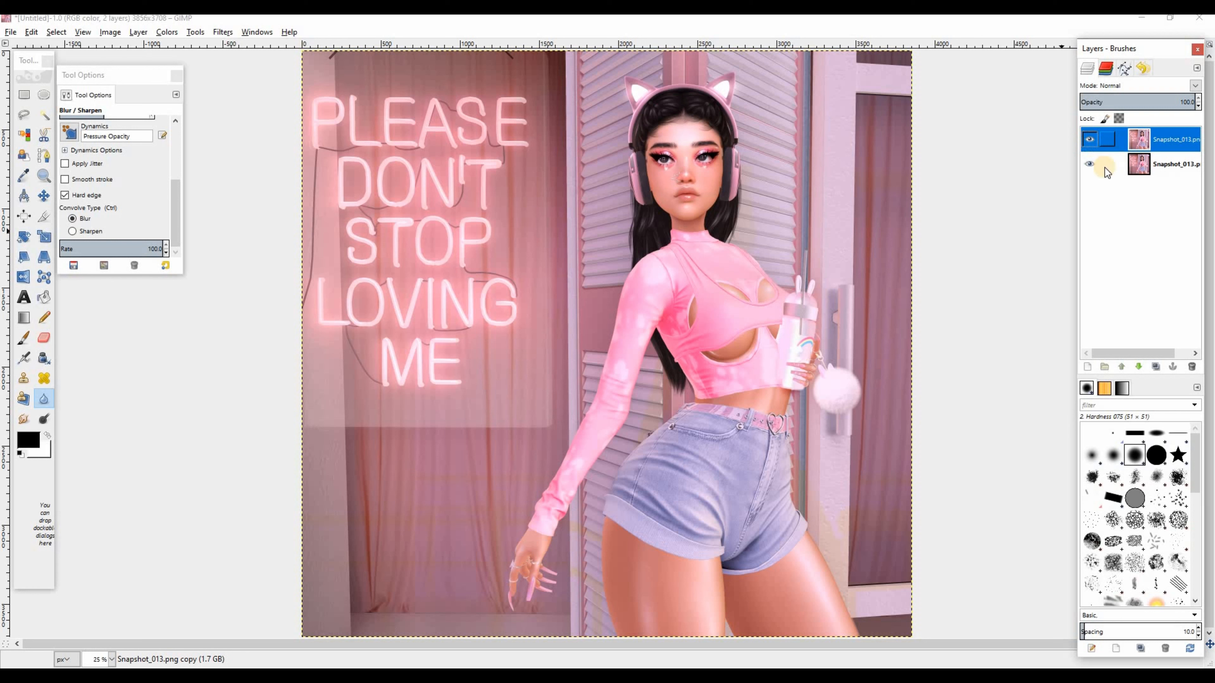
Duplicate the merged retouched layer with the original snapshot hidden, and open Color Balance on the copy
{"action": "left_click", "coordinate": [1089, 164]}
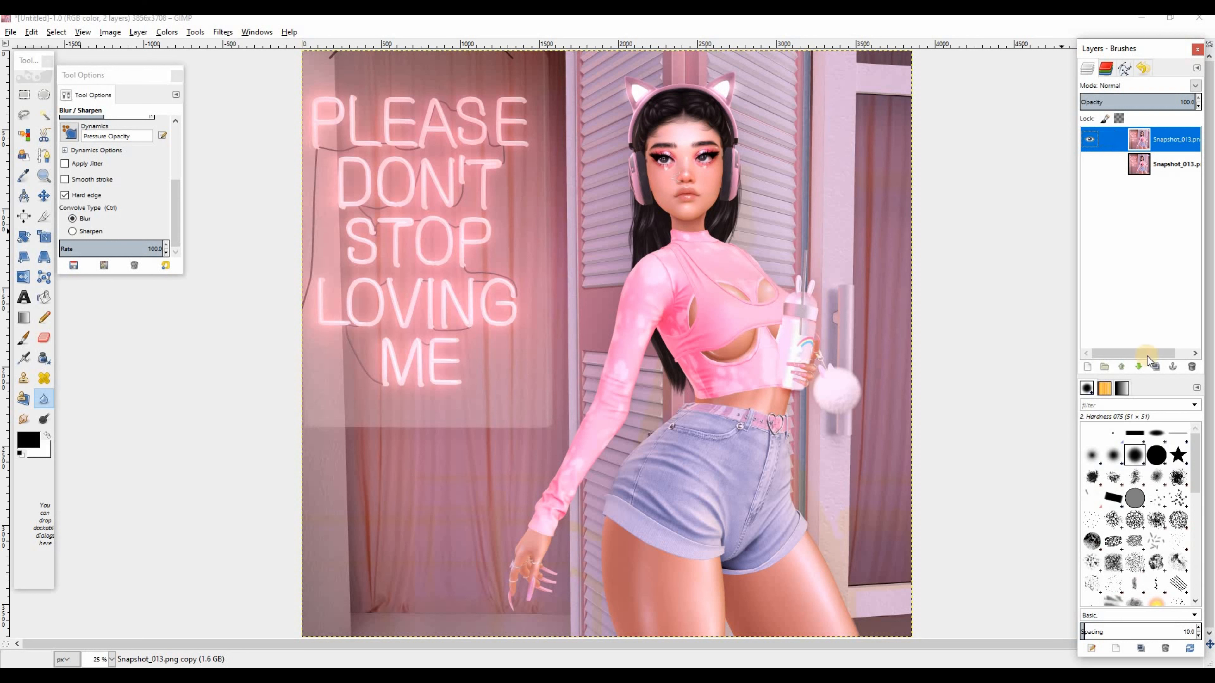
{"action": "left_click", "coordinate": [1156, 366]}
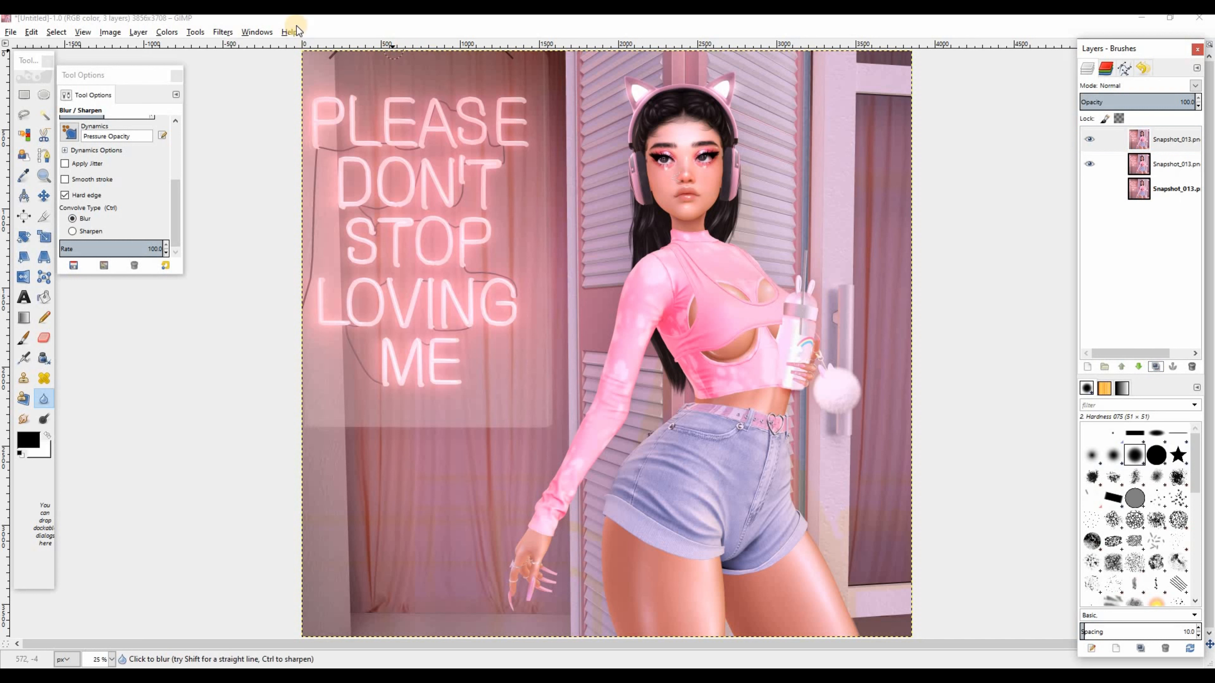
{"action": "left_click", "coordinate": [166, 32]}
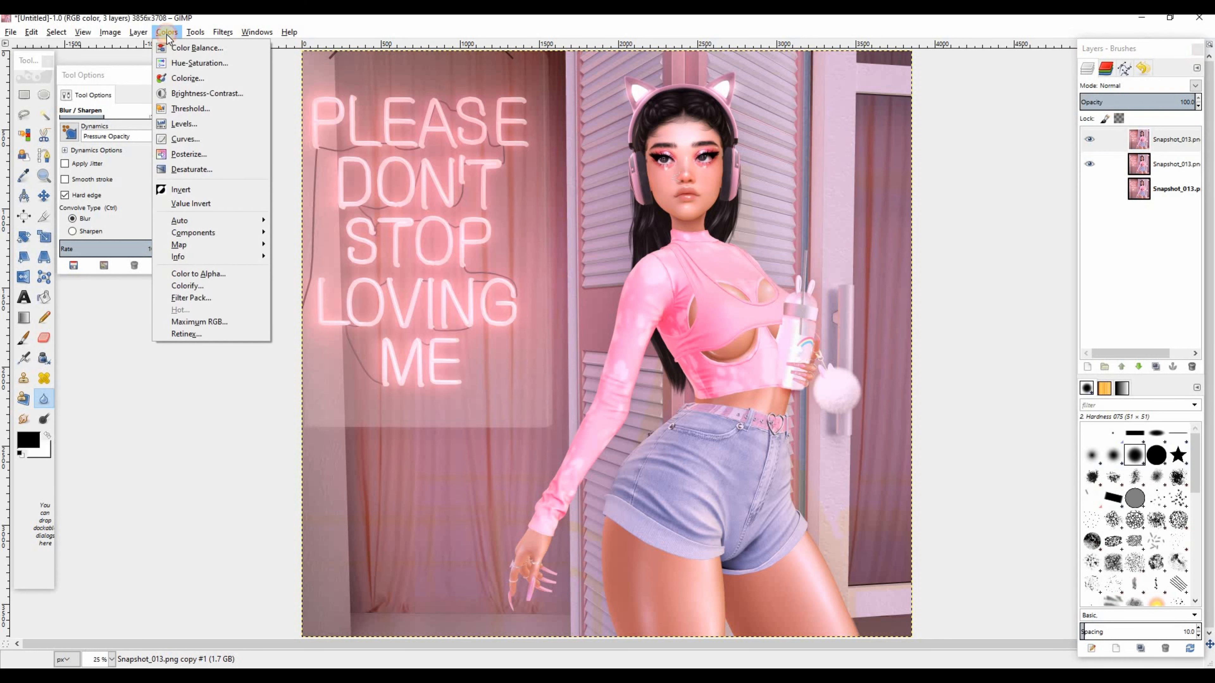
{"action": "left_click", "coordinate": [191, 47]}
{"action": "key", "text": "Tab"}
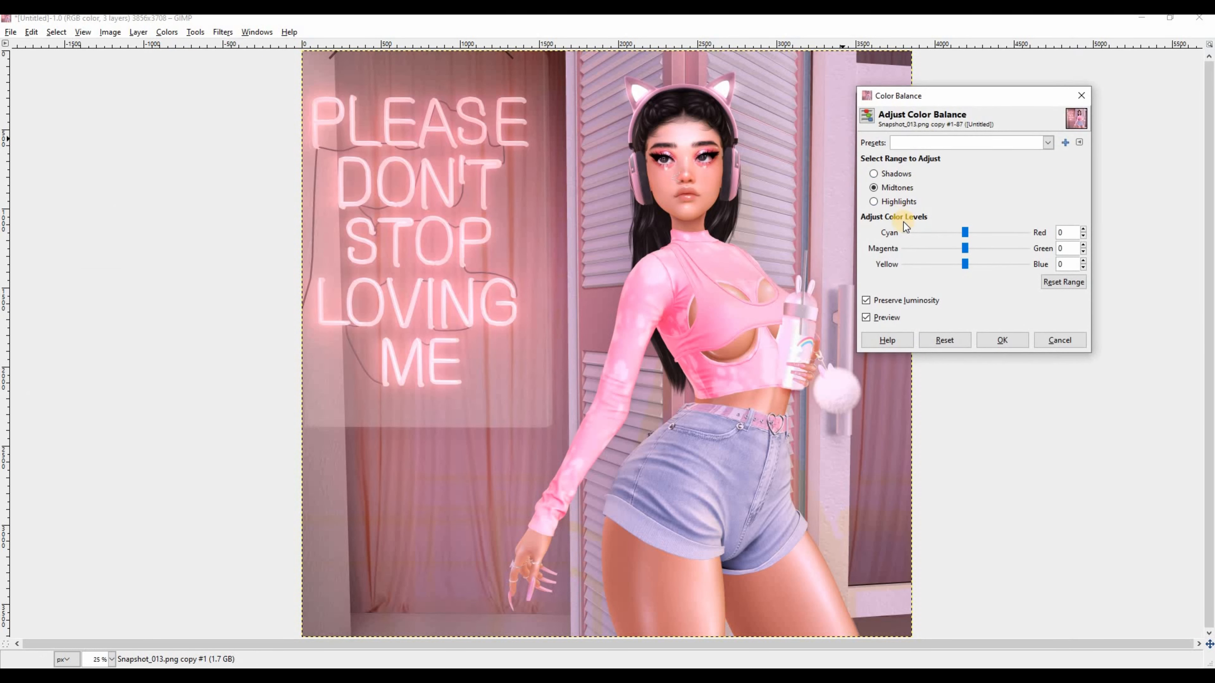
Set the shadows' color balance to Cyan-Red -4, Magenta-Green -3 and Yellow-Blue 4, previewing the portrait at 50%
{"action": "left_click", "coordinate": [896, 177]}
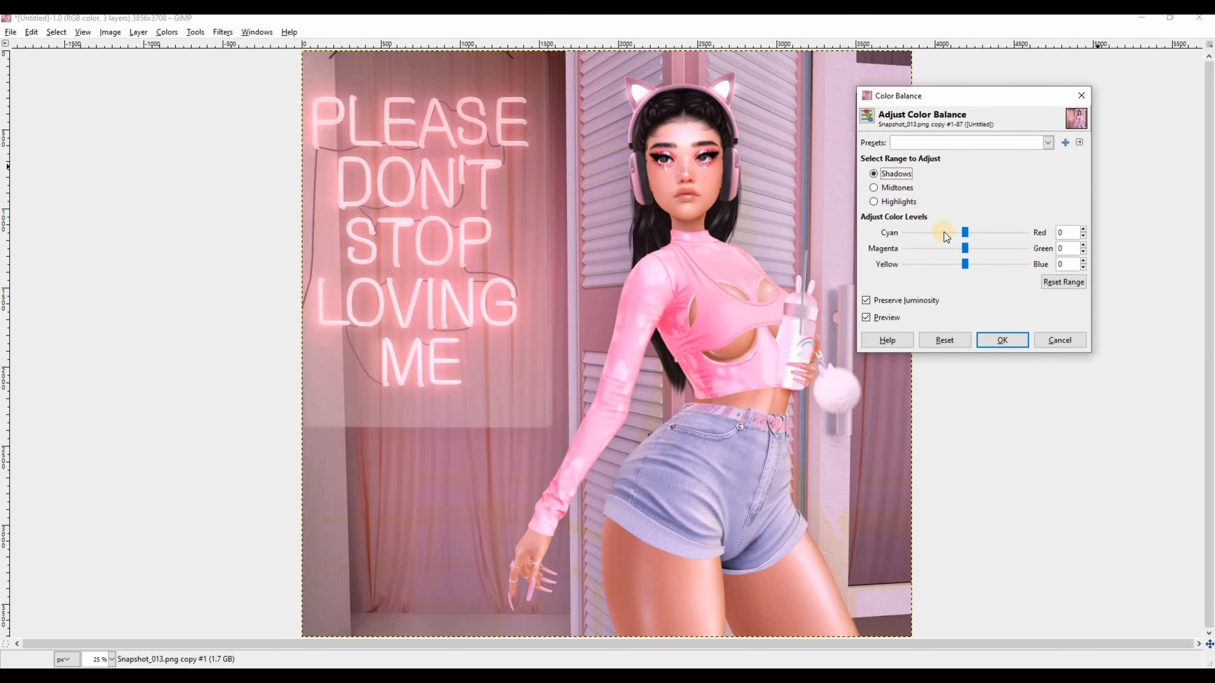
{"action": "key", "text": "Tab"}
{"action": "left_click", "coordinate": [112, 659]}
{"action": "left_click", "coordinate": [98, 617]}
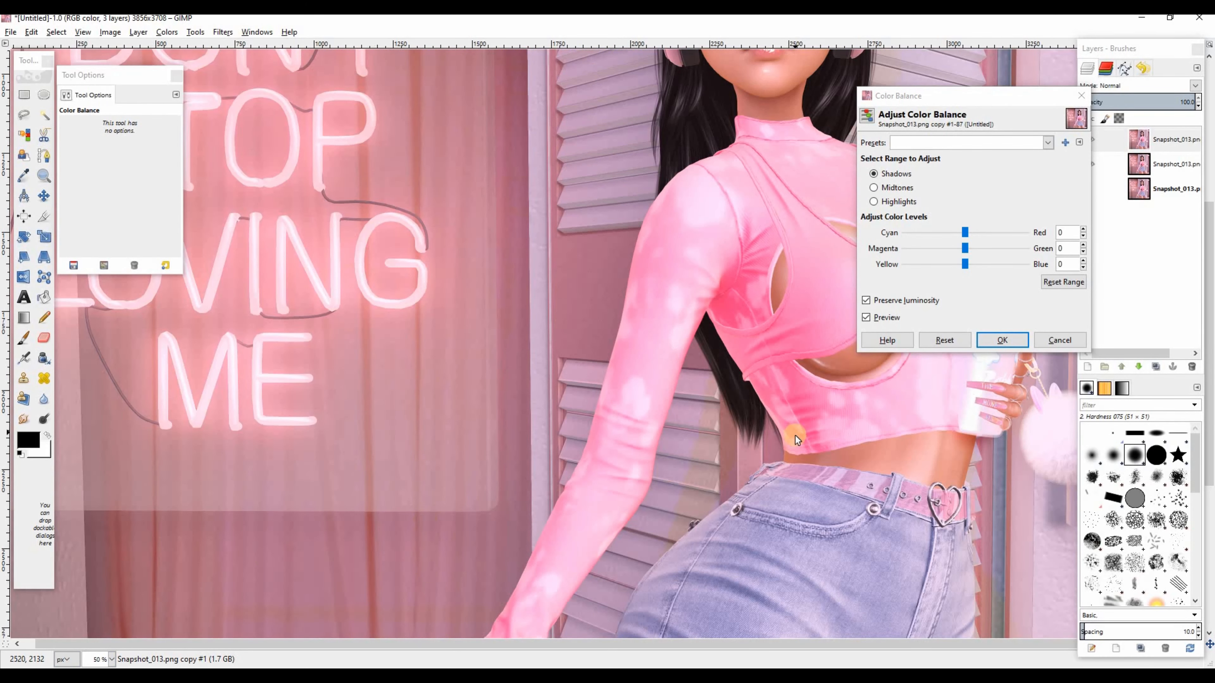
{"action": "scroll", "coordinate": [796, 438], "scroll_direction": "up", "scroll_amount": 10}
{"action": "left_click_drag", "start_coordinate": [624, 651], "coordinate": [757, 652]}
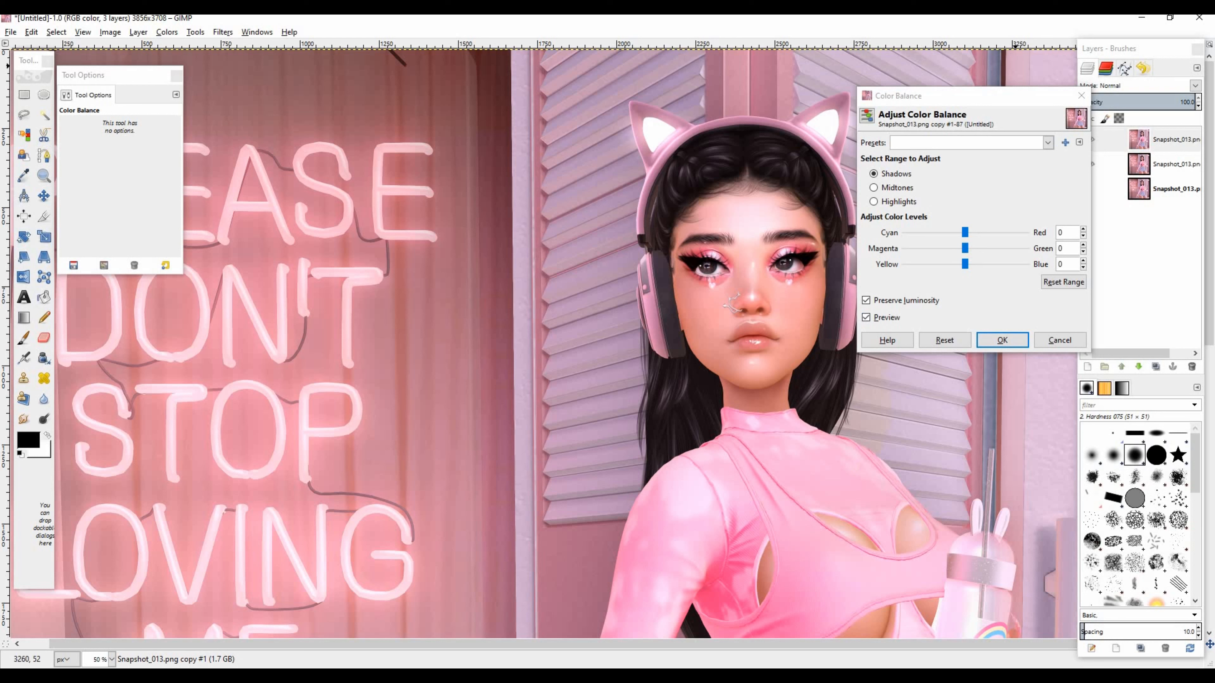
{"action": "key", "text": "Tab"}
{"action": "left_click_drag", "start_coordinate": [965, 91], "coordinate": [379, 229]}
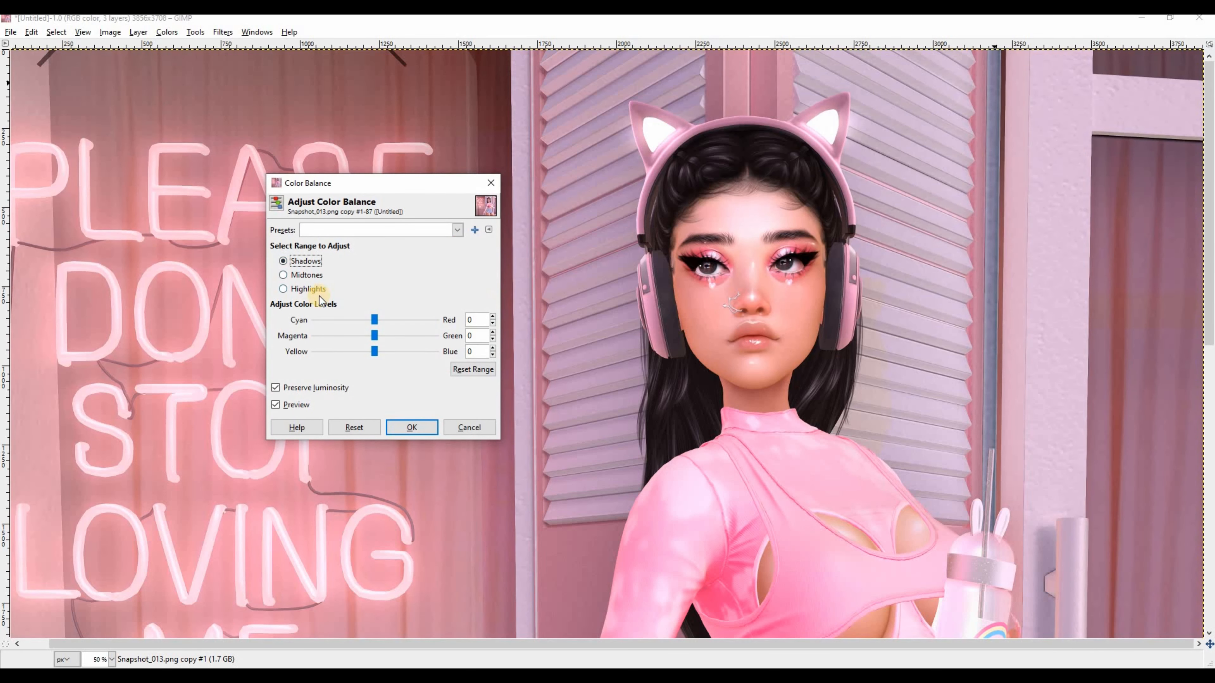
{"action": "mouse_move", "coordinate": [372, 319]}
{"action": "left_mouse_down"}
{"action": "mouse_move", "coordinate": [412, 323]}
{"action": "mouse_move", "coordinate": [371, 322]}
{"action": "left_mouse_up"}
{"action": "left_click", "coordinate": [361, 421]}
{"action": "mouse_move", "coordinate": [373, 336]}
{"action": "left_mouse_down"}
{"action": "mouse_move", "coordinate": [388, 339]}
{"action": "mouse_move", "coordinate": [372, 337]}
{"action": "mouse_move", "coordinate": [375, 349]}
{"action": "left_mouse_up"}
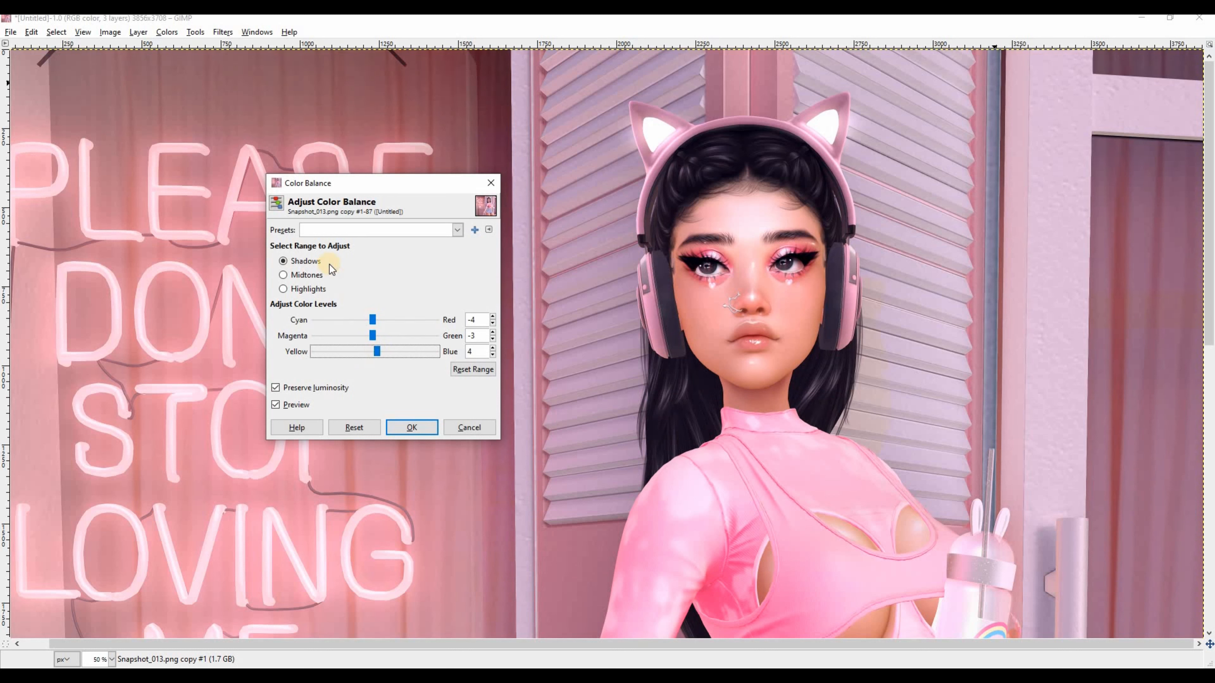
Set the midtones' color balance to Cyan-Red -2, Magenta-Green -2 and Yellow-Blue 3
{"action": "left_click", "coordinate": [302, 275]}
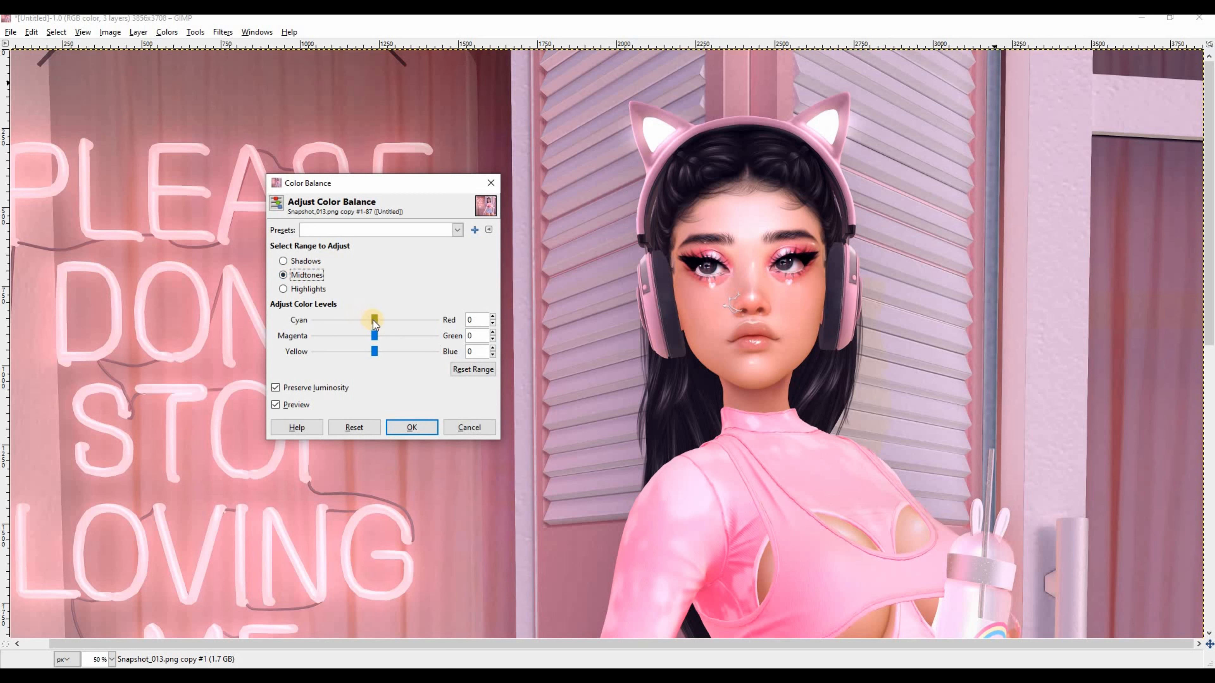
{"action": "left_click_drag", "start_coordinate": [373, 321], "coordinate": [383, 323]}
{"action": "mouse_move", "coordinate": [372, 334]}
{"action": "left_mouse_down"}
{"action": "mouse_move", "coordinate": [378, 353]}
{"action": "mouse_move", "coordinate": [367, 353]}
{"action": "mouse_move", "coordinate": [378, 353]}
{"action": "left_mouse_up"}
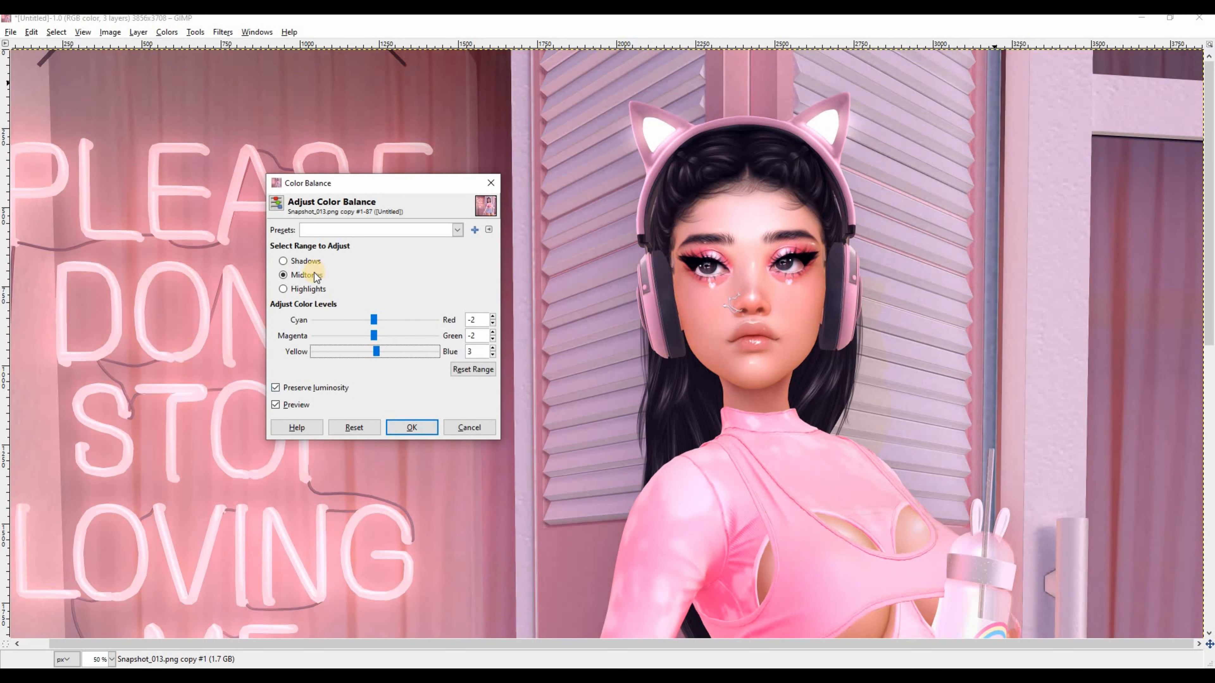
Set the highlights' color balance to Cyan-Red -2, Magenta-Green 1 and Yellow-Blue 1, and apply the adjustment
{"action": "left_click", "coordinate": [312, 293]}
{"action": "left_click_drag", "start_coordinate": [372, 317], "coordinate": [371, 320]}
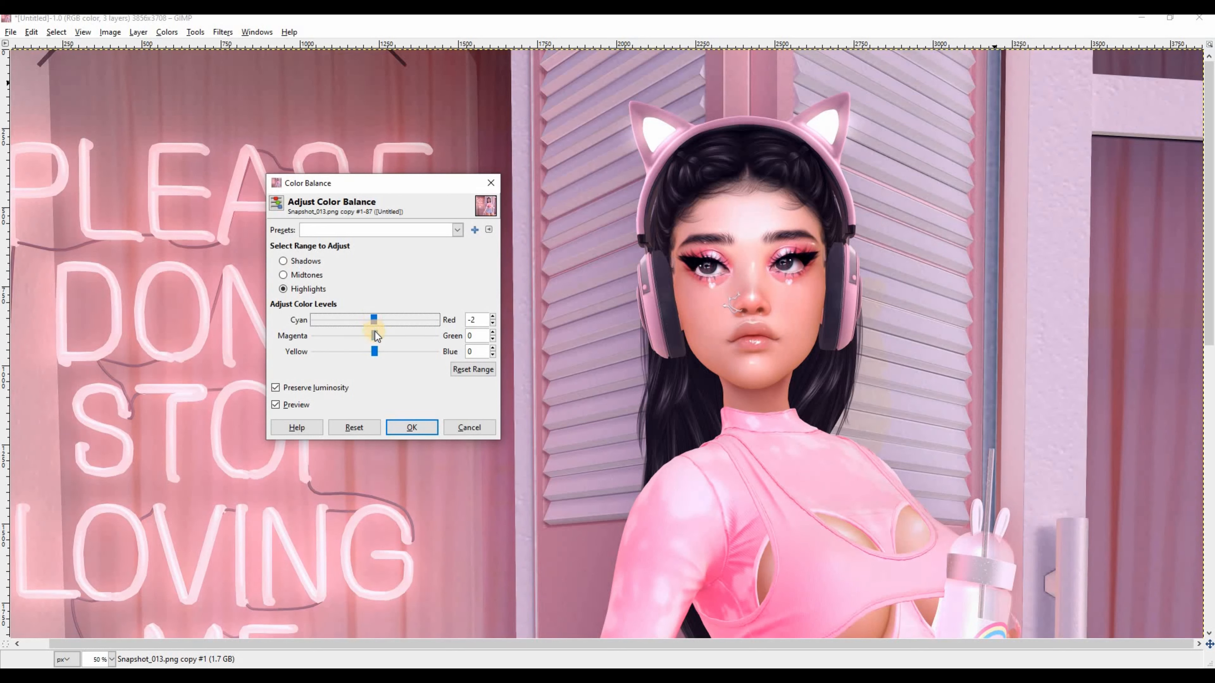
{"action": "mouse_move", "coordinate": [374, 331]}
{"action": "left_mouse_down"}
{"action": "mouse_move", "coordinate": [375, 352]}
{"action": "mouse_move", "coordinate": [363, 352]}
{"action": "left_mouse_up"}
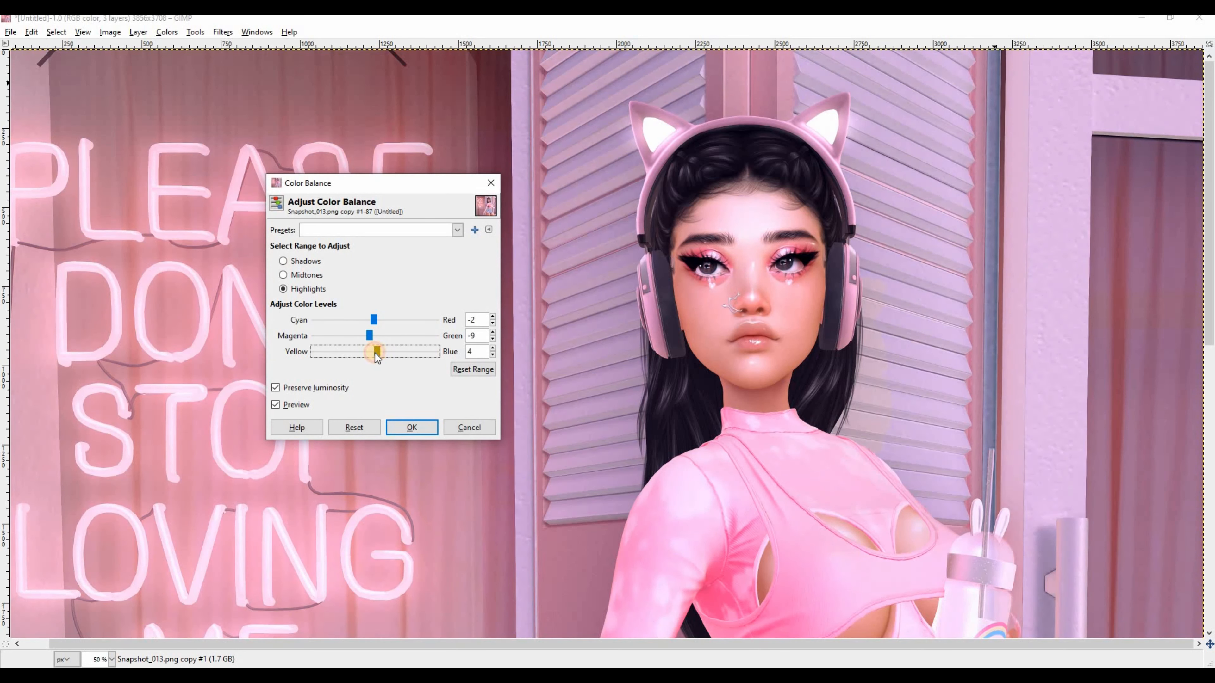
{"action": "left_click_drag", "start_coordinate": [371, 337], "coordinate": [378, 338]}
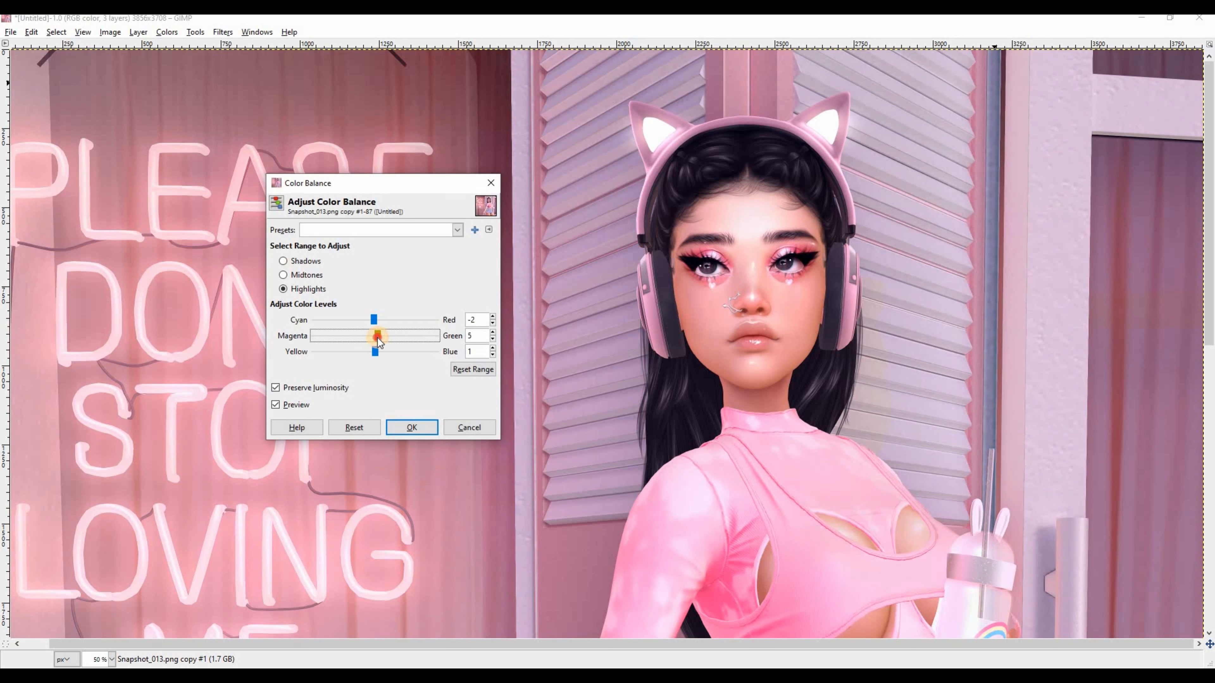
{"action": "left_click", "coordinate": [410, 428]}
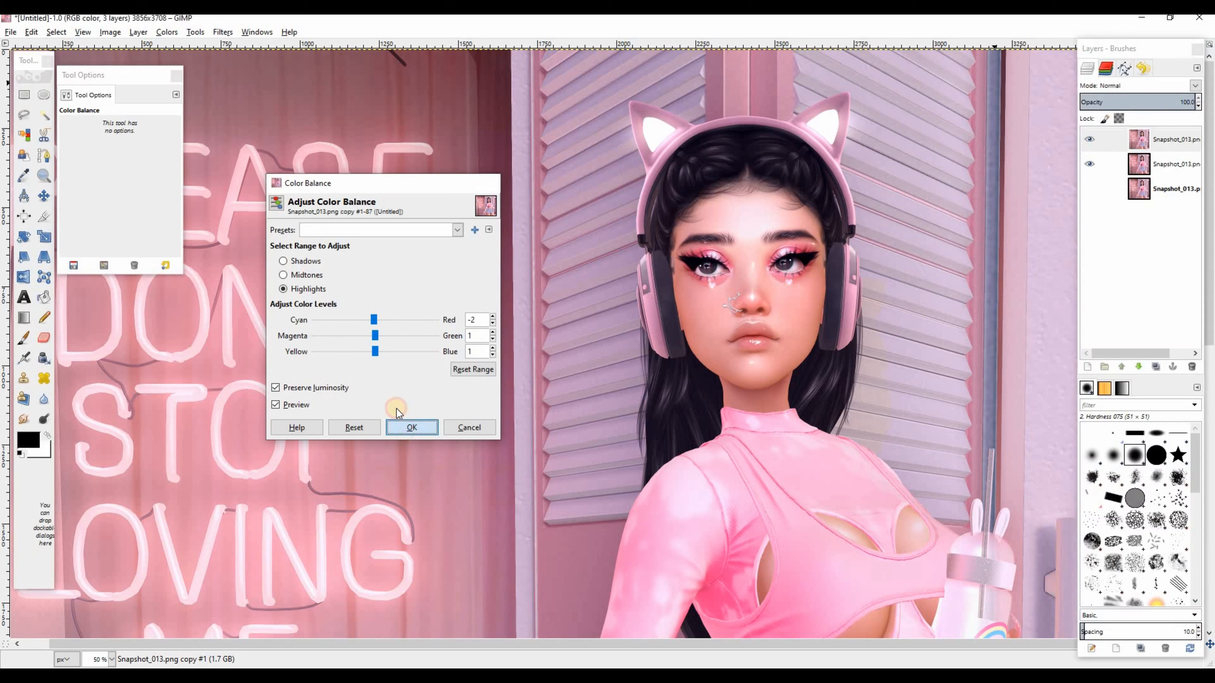
Compare the full image with and without the color-balanced layer by hiding and showing it
{"action": "key", "text": "minus"}
{"action": "key", "text": "minus"}
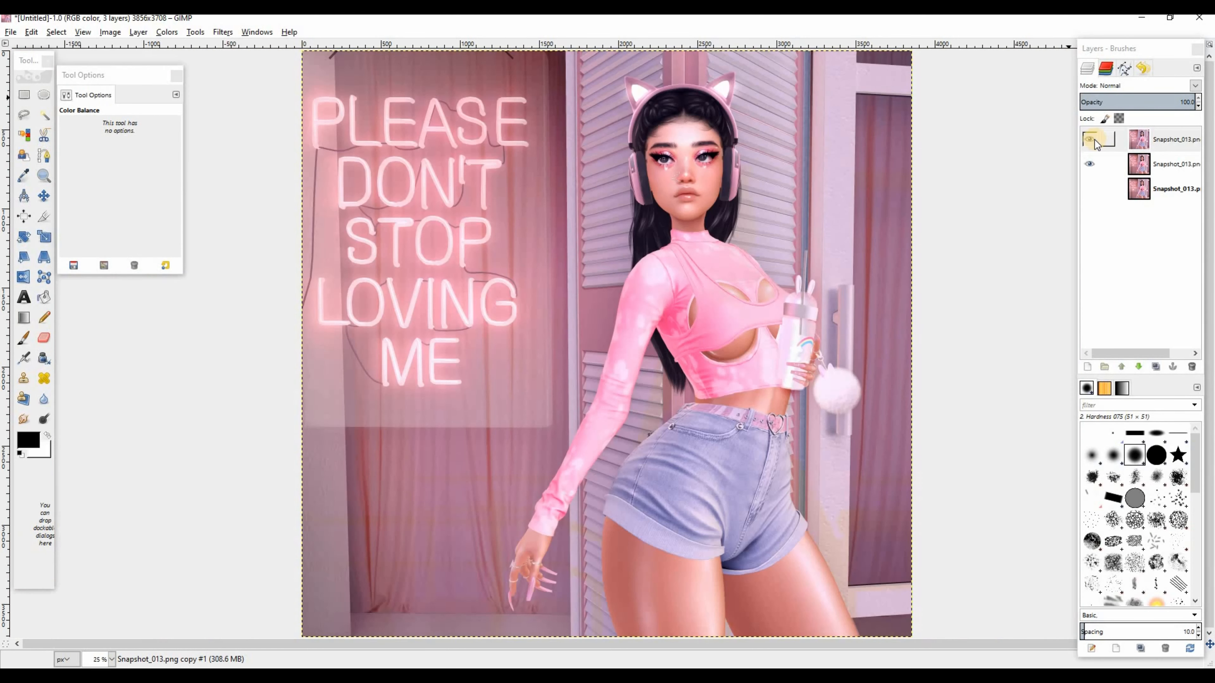
{"action": "left_click", "coordinate": [1090, 139]}
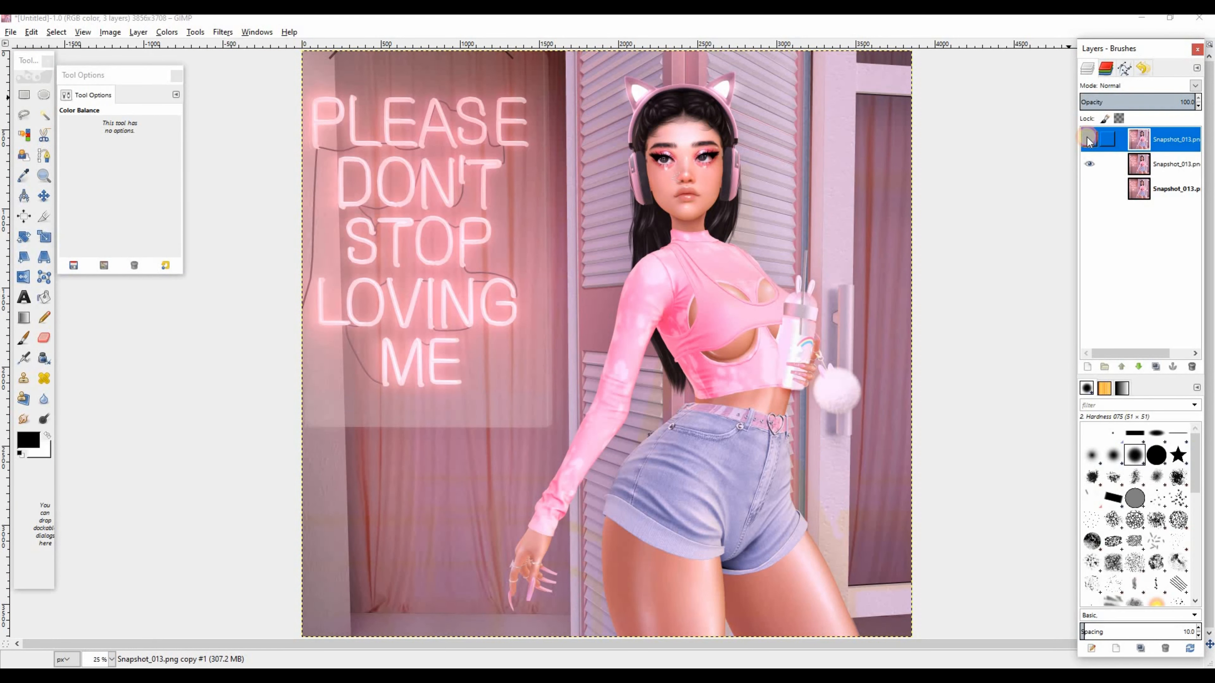
{"action": "left_click", "coordinate": [1089, 139]}
Duplicate the color-balanced layer and open Brightness-Contrast on the copy
{"action": "left_click", "coordinate": [1157, 368]}
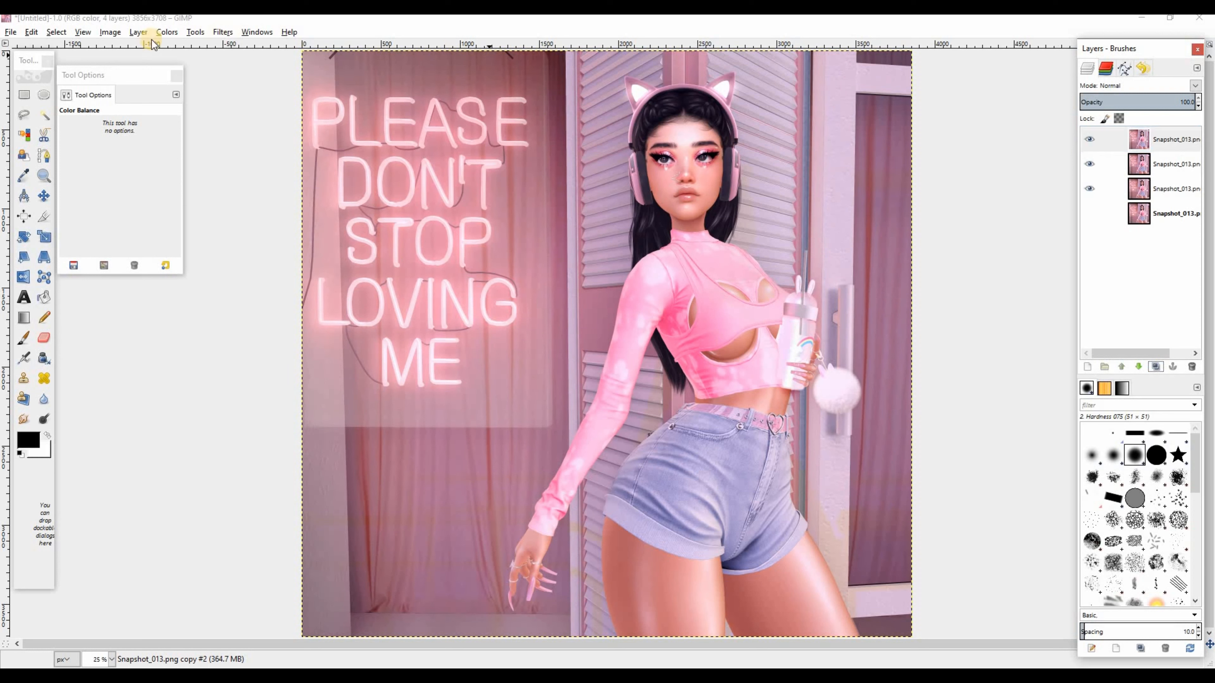
{"action": "left_click", "coordinate": [167, 32]}
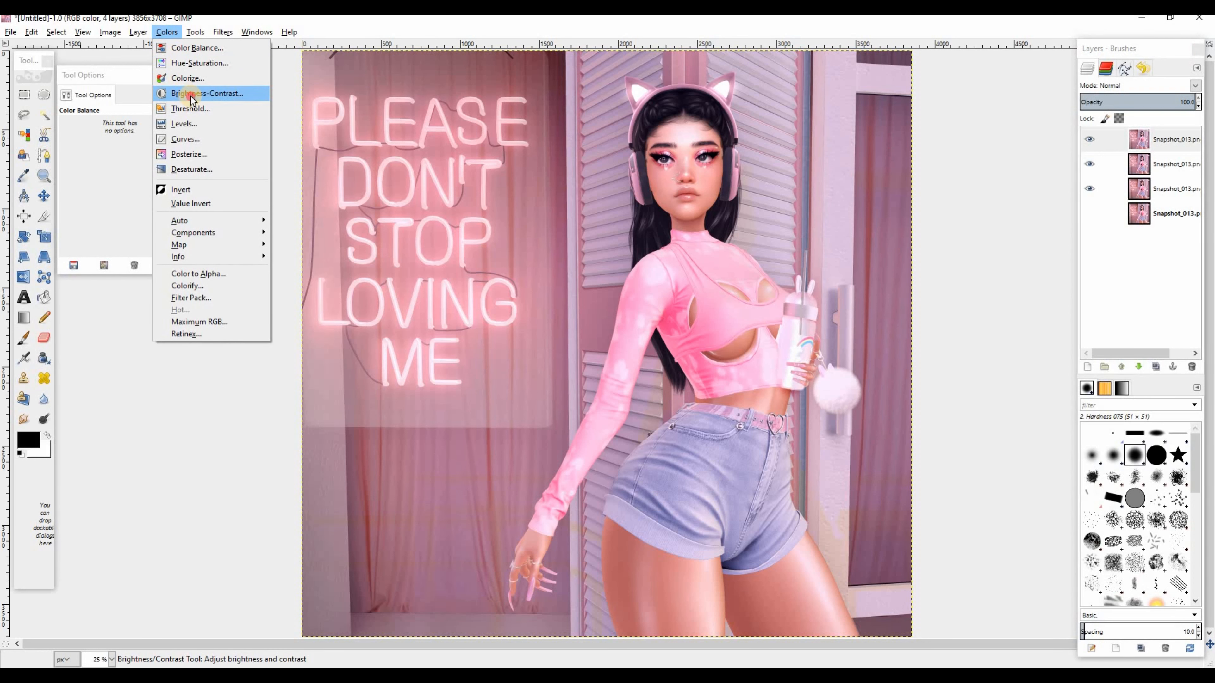
{"action": "left_click", "coordinate": [192, 94]}
{"action": "key", "text": "Tab"}
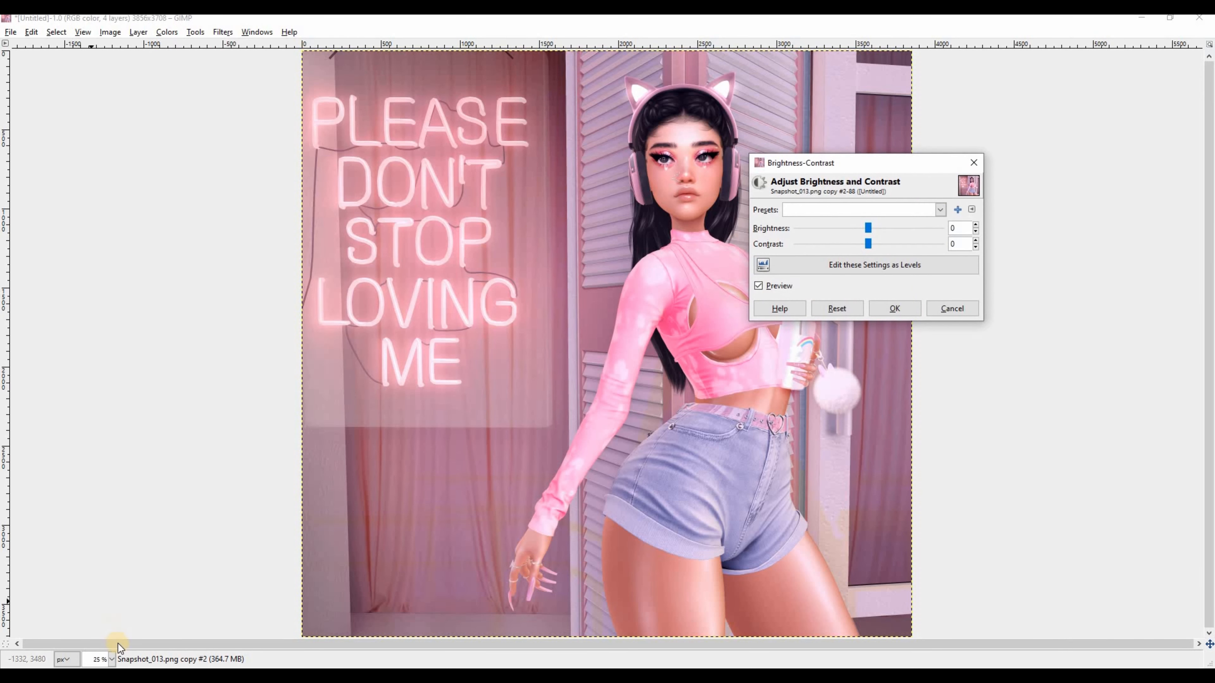
{"action": "key", "text": "Tab"}
Set the copy's brightness to -4 and contrast to 4 while previewing the face at 66.7%, and apply the adjustment
{"action": "left_click", "coordinate": [112, 660]}
{"action": "left_click", "coordinate": [98, 574]}
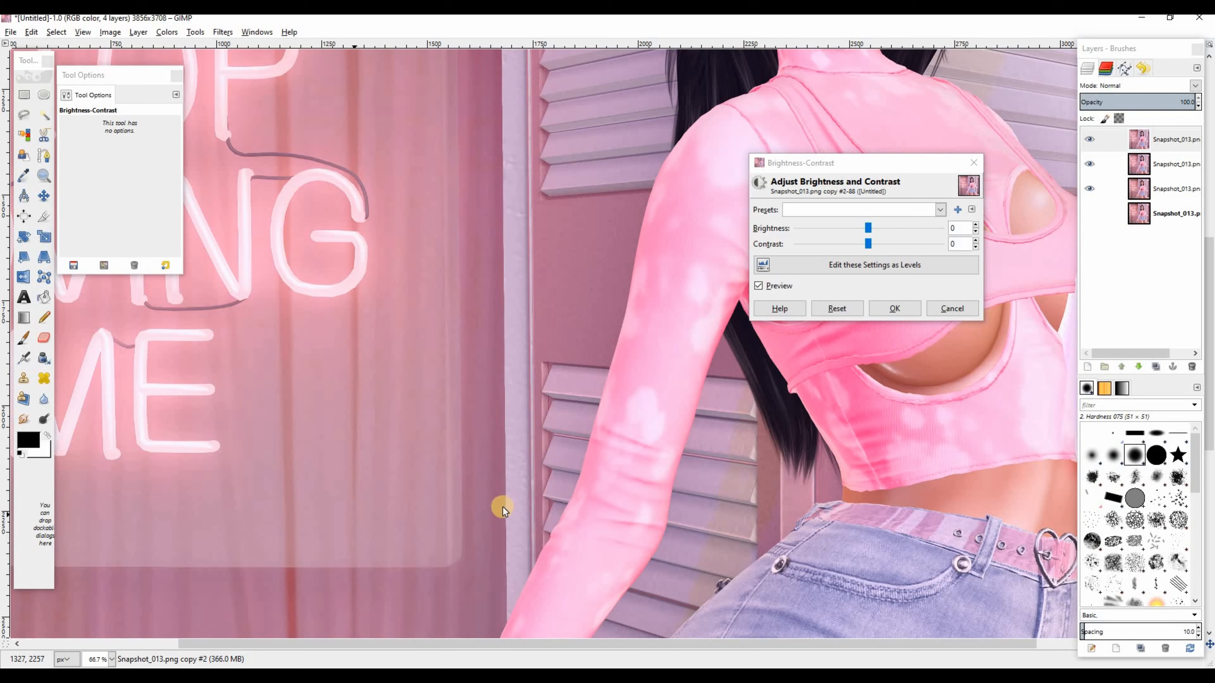
{"action": "left_click_drag", "start_coordinate": [384, 649], "coordinate": [646, 625]}
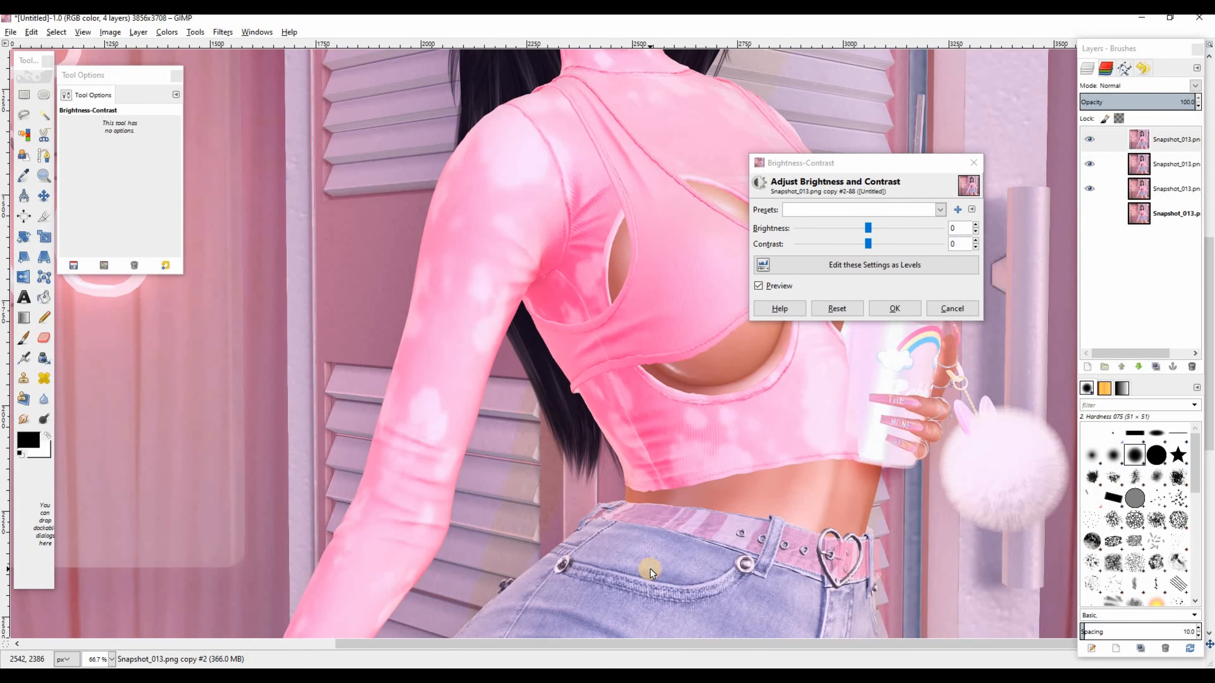
{"action": "scroll", "coordinate": [650, 569], "scroll_direction": "up", "scroll_amount": 8}
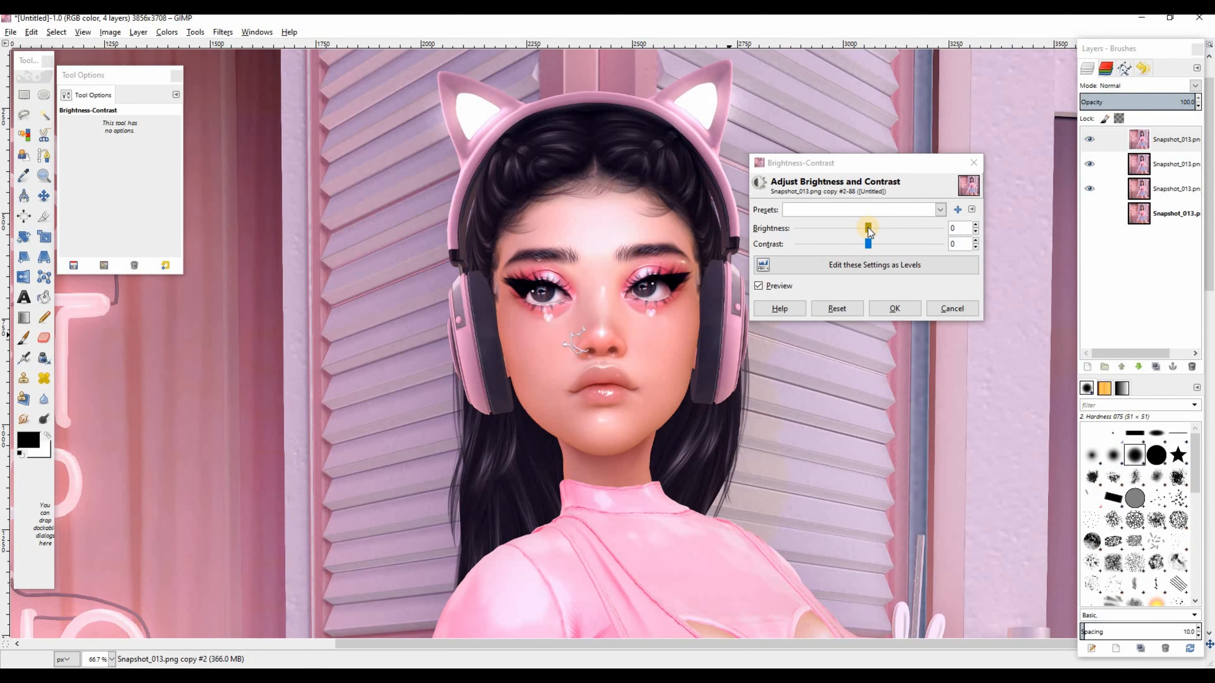
{"action": "key", "text": "Tab"}
{"action": "mouse_move", "coordinate": [868, 233]}
{"action": "left_mouse_down"}
{"action": "mouse_move", "coordinate": [885, 232]}
{"action": "mouse_move", "coordinate": [865, 235]}
{"action": "mouse_move", "coordinate": [874, 248]}
{"action": "left_mouse_up"}
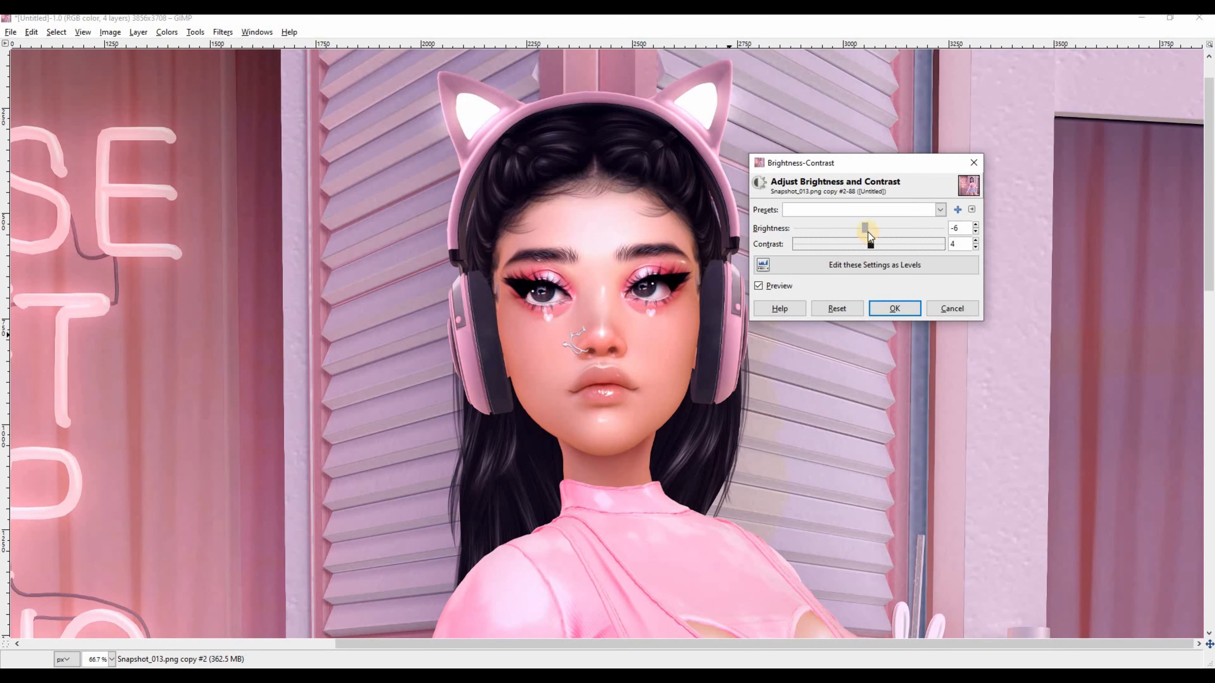
{"action": "left_click_drag", "start_coordinate": [867, 230], "coordinate": [867, 229]}
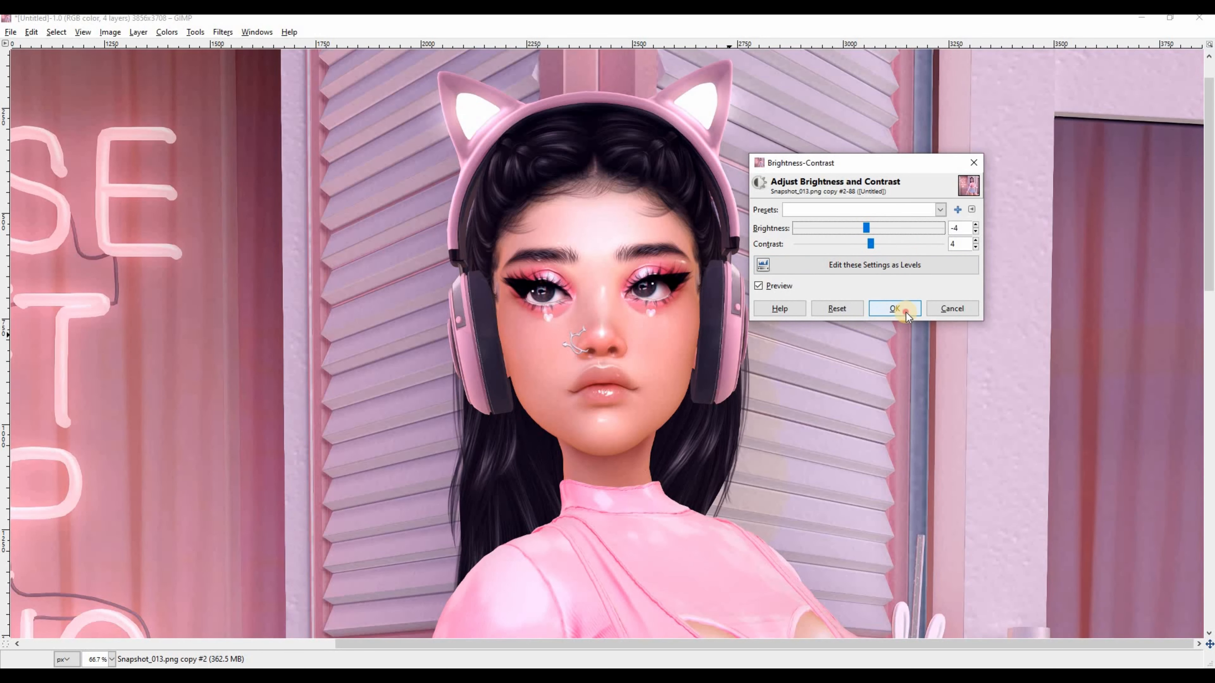
{"action": "left_click", "coordinate": [894, 309]}
{"action": "key", "text": "Tab"}
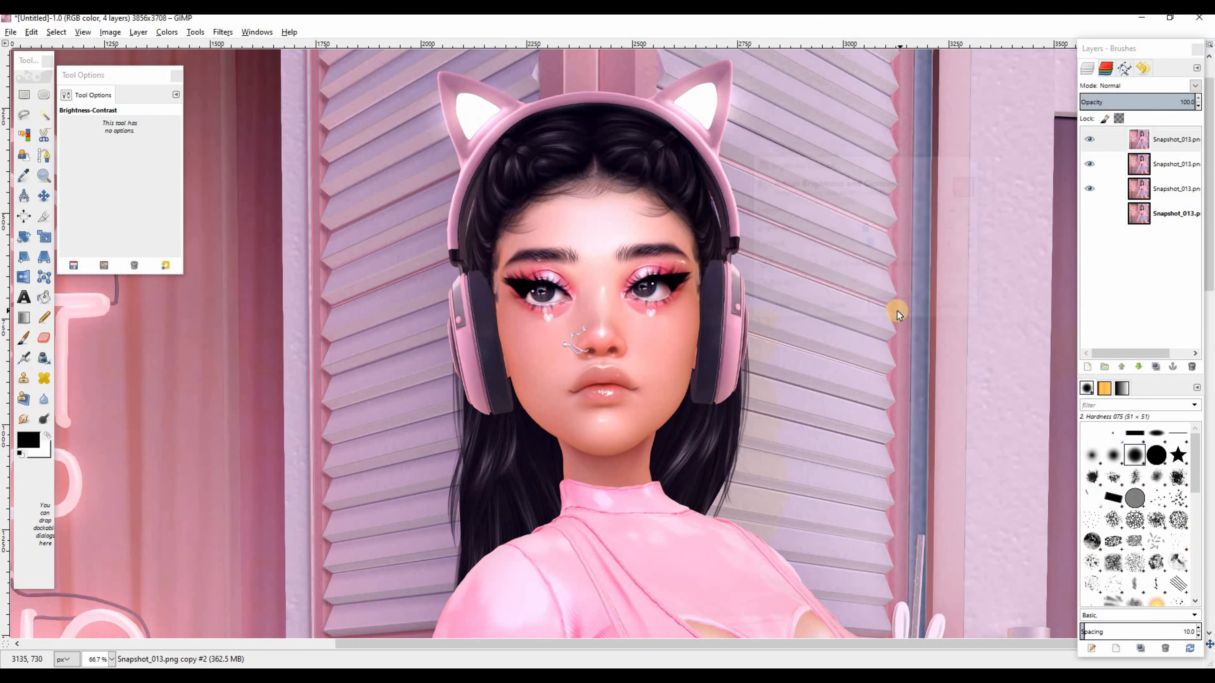
Compare the portrait at 50% with and without the brightness-contrast layer by hiding and showing it
{"action": "left_click", "coordinate": [113, 663]}
{"action": "left_click", "coordinate": [100, 603]}
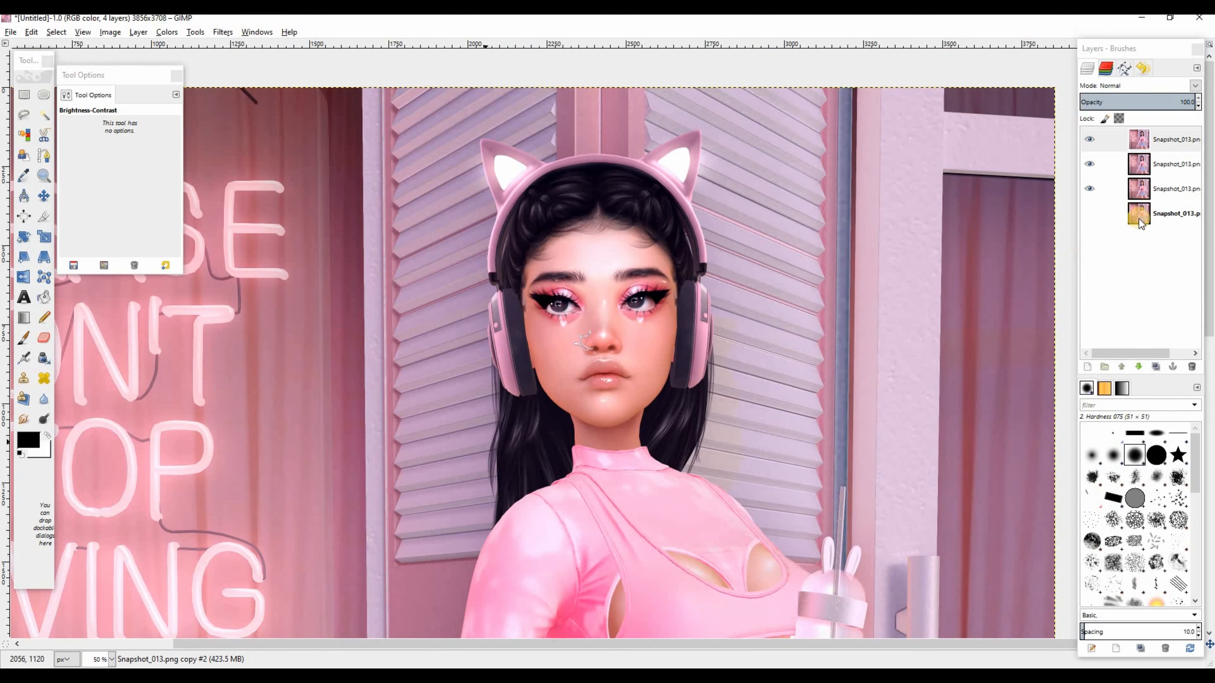
{"action": "left_click", "coordinate": [1095, 143]}
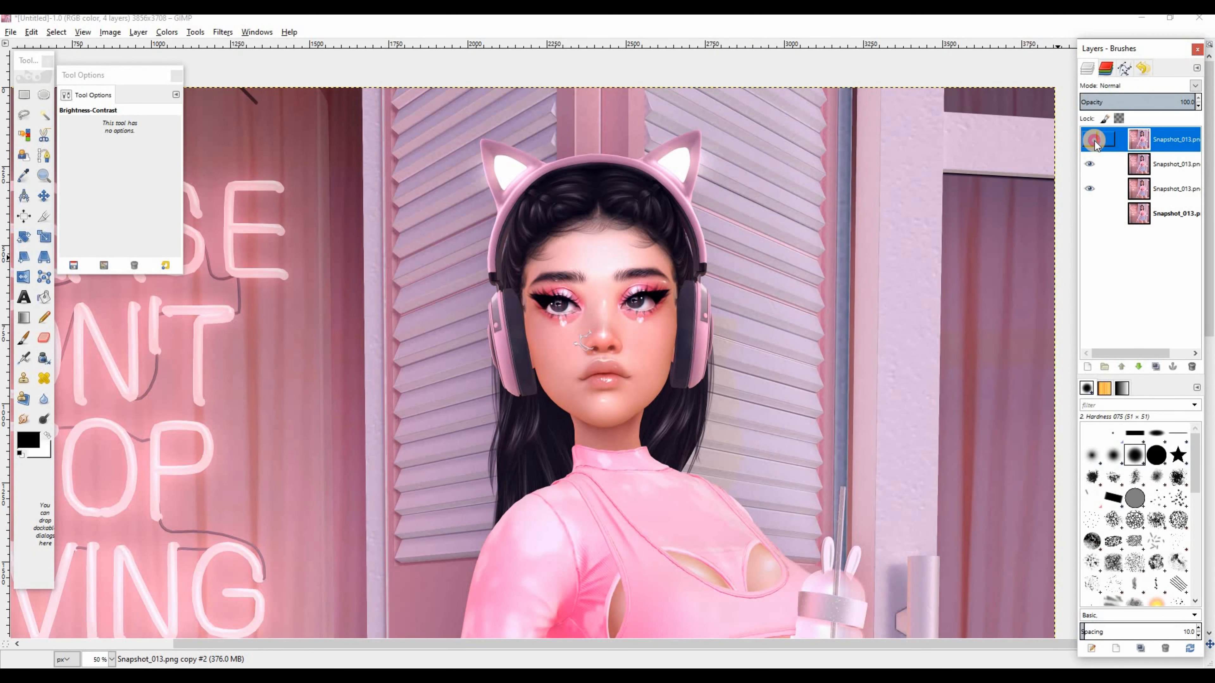
{"action": "left_click", "coordinate": [1089, 139]}
Duplicate the brightness-contrast layer and open Levels on the copy, keeping the whole figure unobstructed at 25%
{"action": "left_click", "coordinate": [1156, 367]}
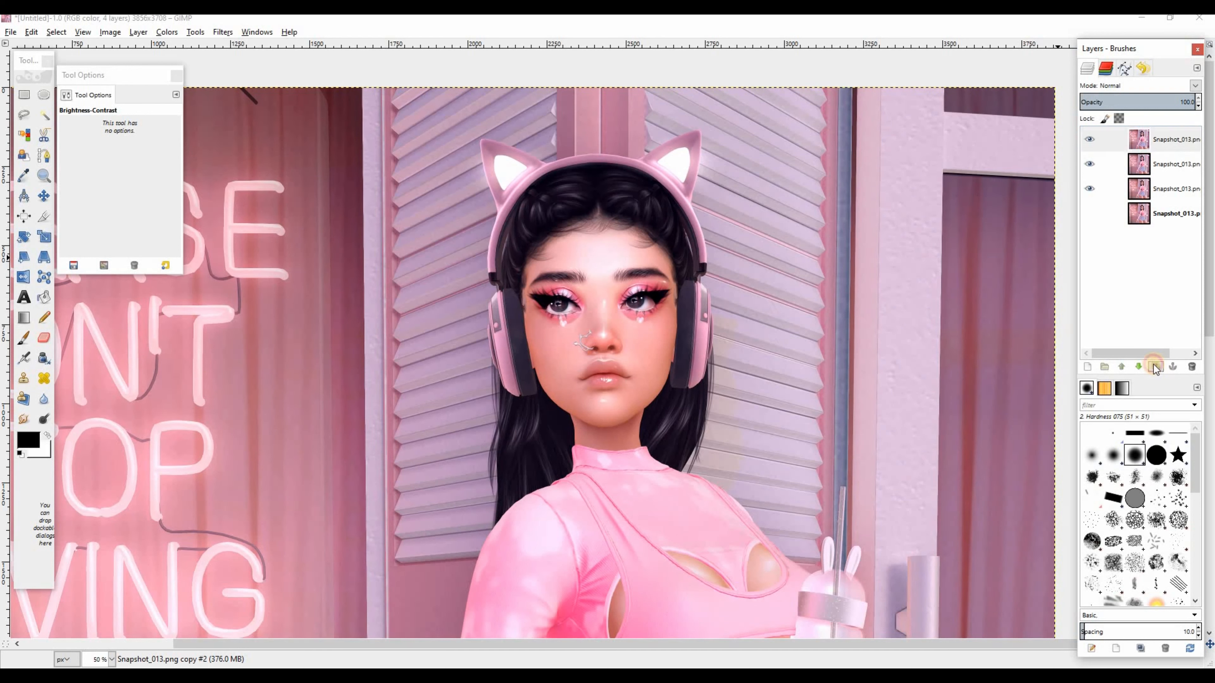
{"action": "left_click", "coordinate": [113, 659]}
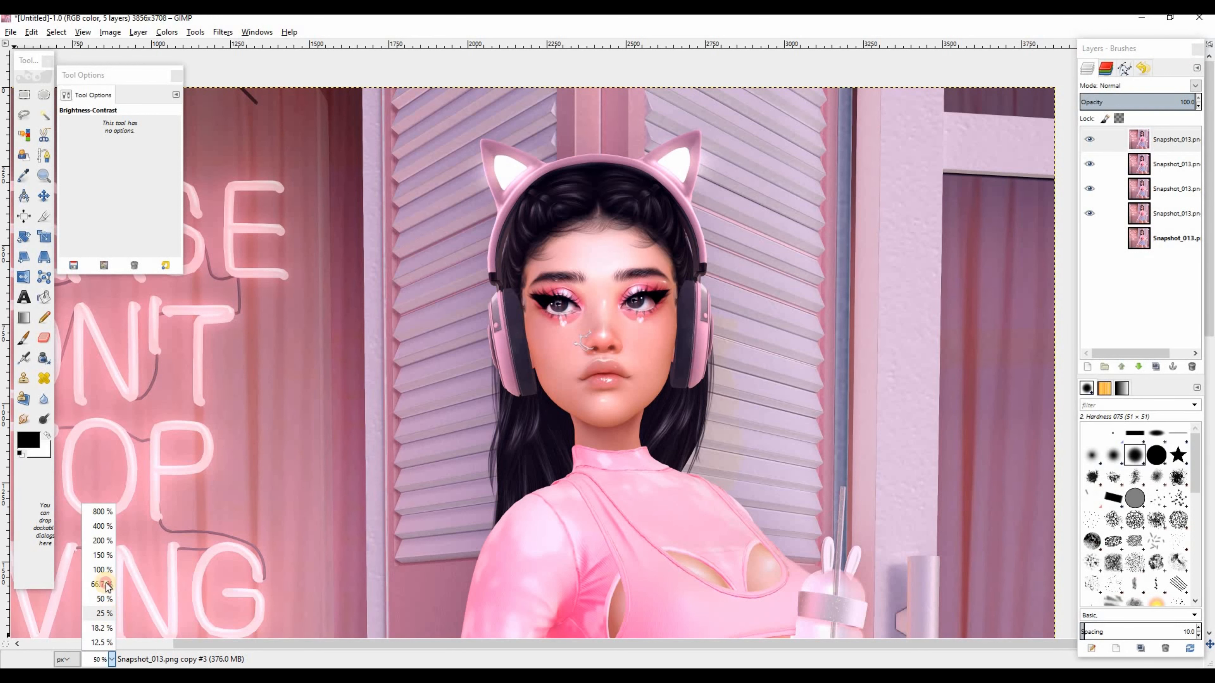
{"action": "left_click", "coordinate": [104, 613]}
{"action": "left_click", "coordinate": [167, 32]}
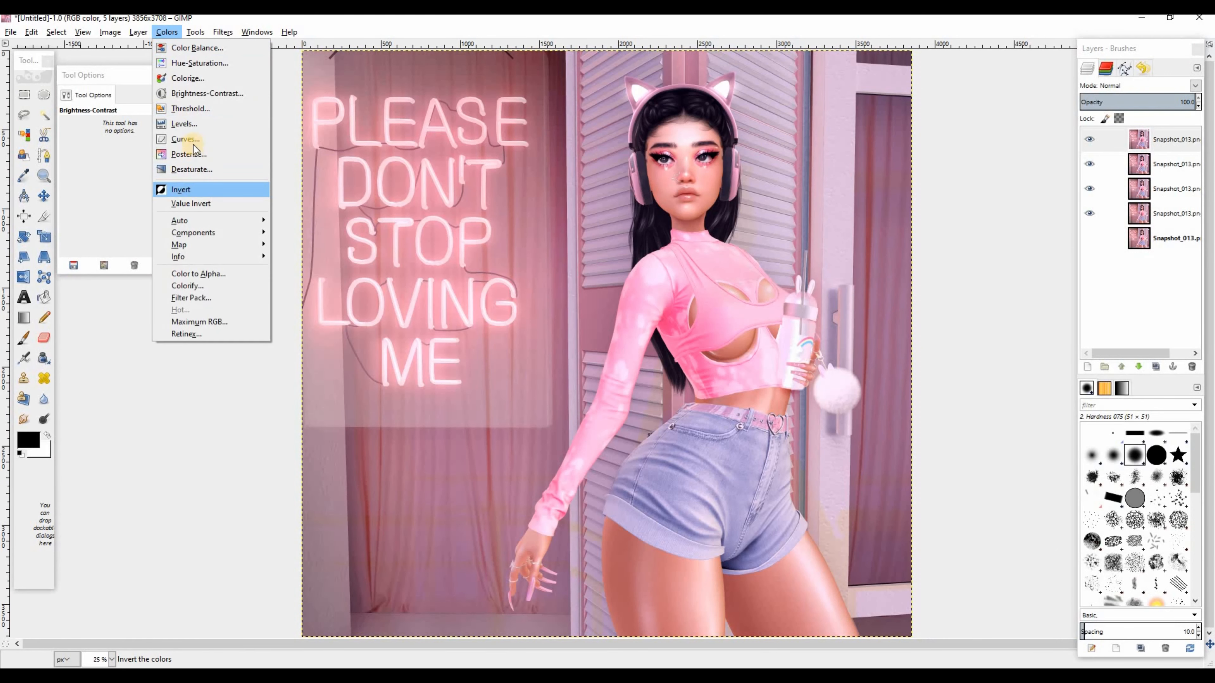
{"action": "left_click", "coordinate": [198, 126]}
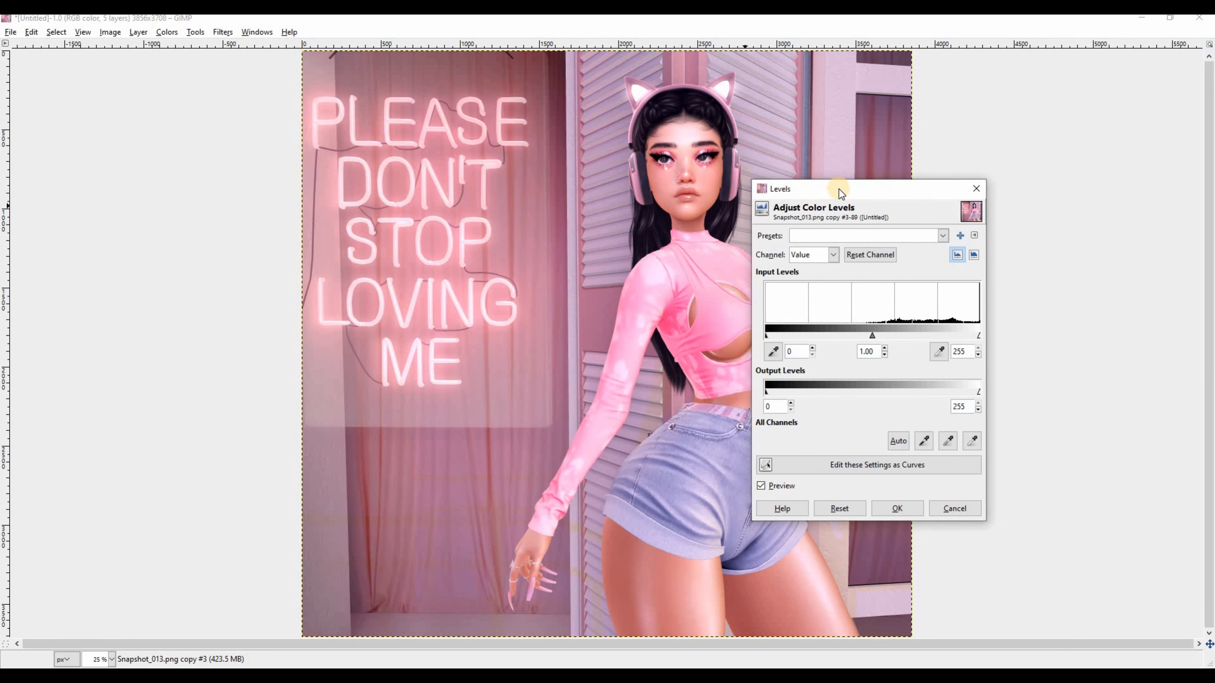
{"action": "left_click_drag", "start_coordinate": [839, 189], "coordinate": [176, 134]}
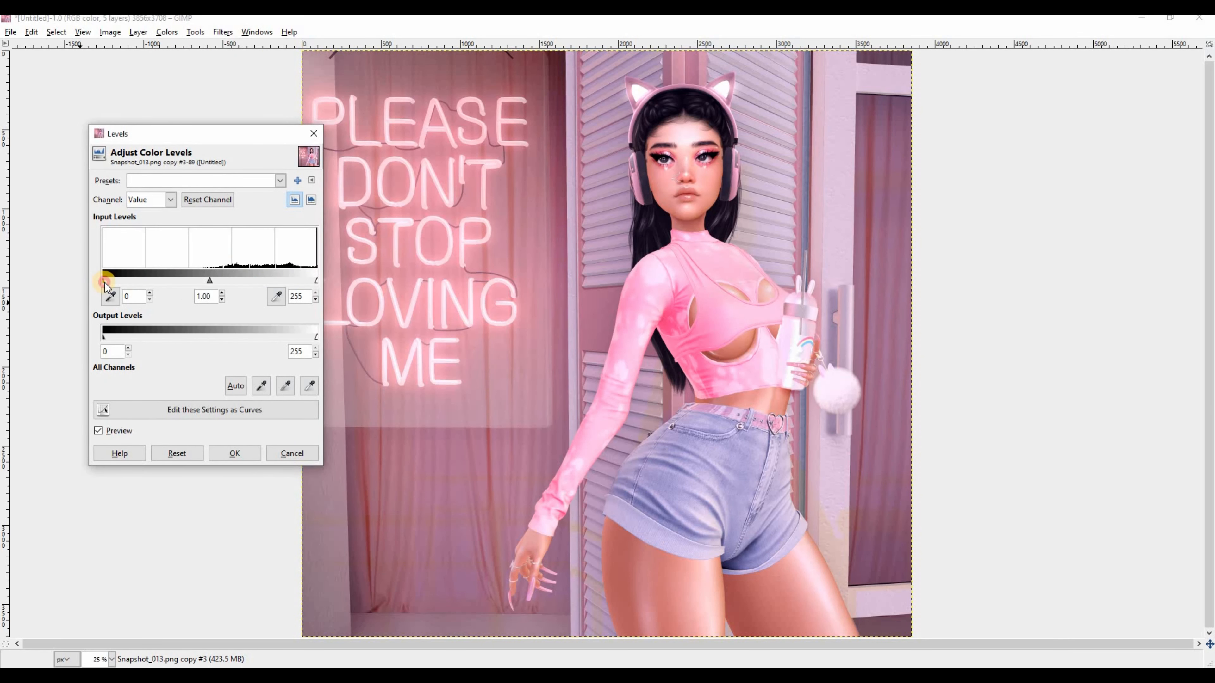
Brighten the copy's midtones slightly with the input levels, apply the adjustment, and check its effect by toggling the layer
{"action": "mouse_move", "coordinate": [103, 282]}
{"action": "left_mouse_down"}
{"action": "mouse_move", "coordinate": [123, 282]}
{"action": "mouse_move", "coordinate": [50, 282]}
{"action": "mouse_move", "coordinate": [108, 285]}
{"action": "mouse_move", "coordinate": [96, 282]}
{"action": "left_mouse_up"}
{"action": "left_click_drag", "start_coordinate": [210, 281], "coordinate": [208, 281]}
{"action": "left_click_drag", "start_coordinate": [118, 337], "coordinate": [79, 337]}
{"action": "key", "text": "Return"}
{"action": "key", "text": "Tab"}
{"action": "left_click", "coordinate": [1090, 139]}
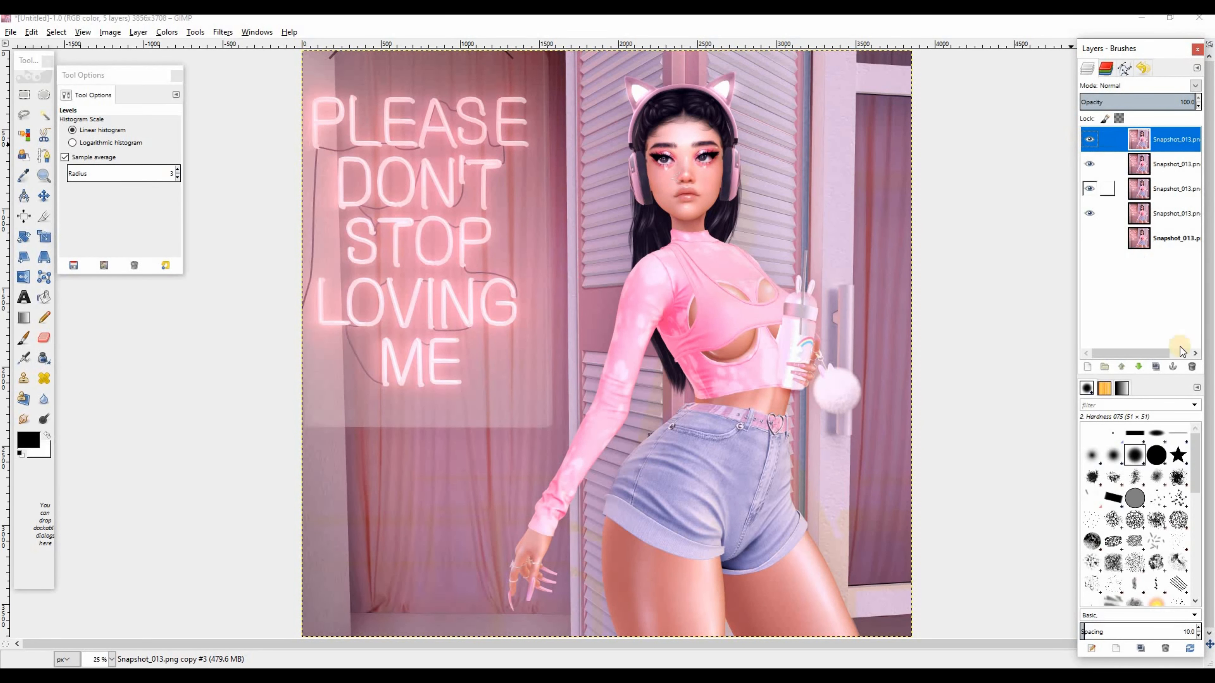
Duplicate the levels-adjusted layer and open Curves on the new copy
{"action": "left_click", "coordinate": [1160, 367]}
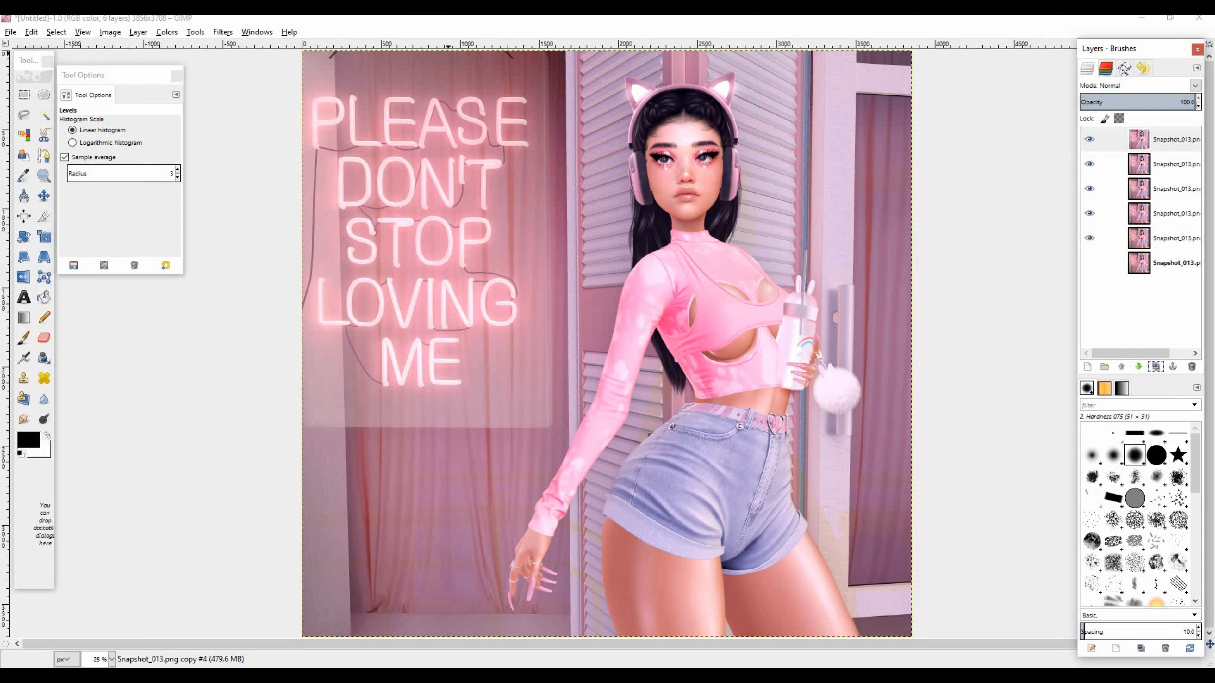
{"action": "left_click", "coordinate": [166, 32]}
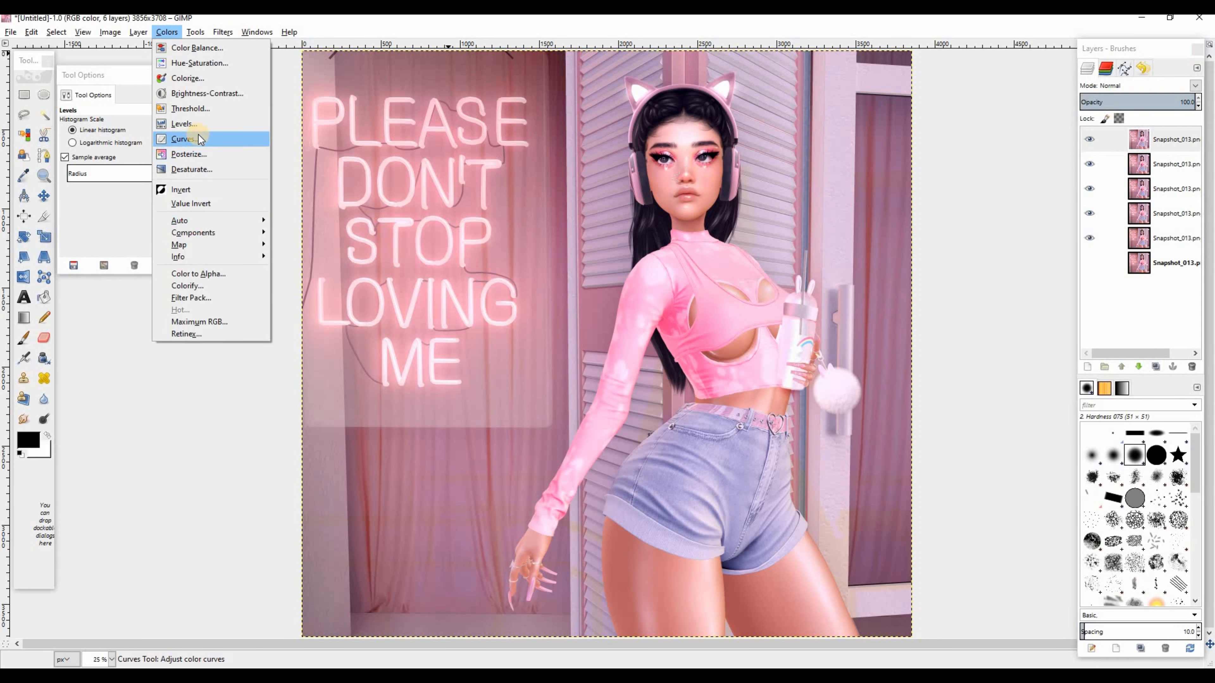
{"action": "left_click", "coordinate": [187, 139]}
{"action": "key", "text": "Tab"}
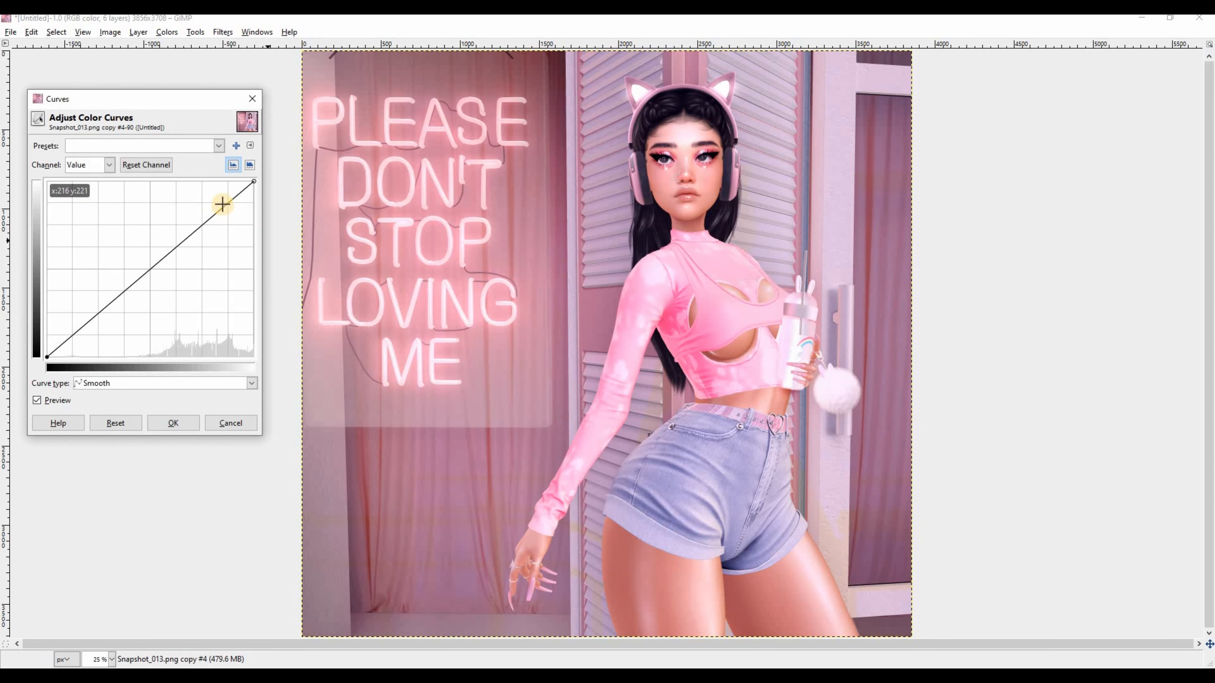
Shape the Value curve with slightly adjusted points in the highlights, midtones and shadows, and apply it
{"action": "left_click_drag", "start_coordinate": [224, 206], "coordinate": [225, 203]}
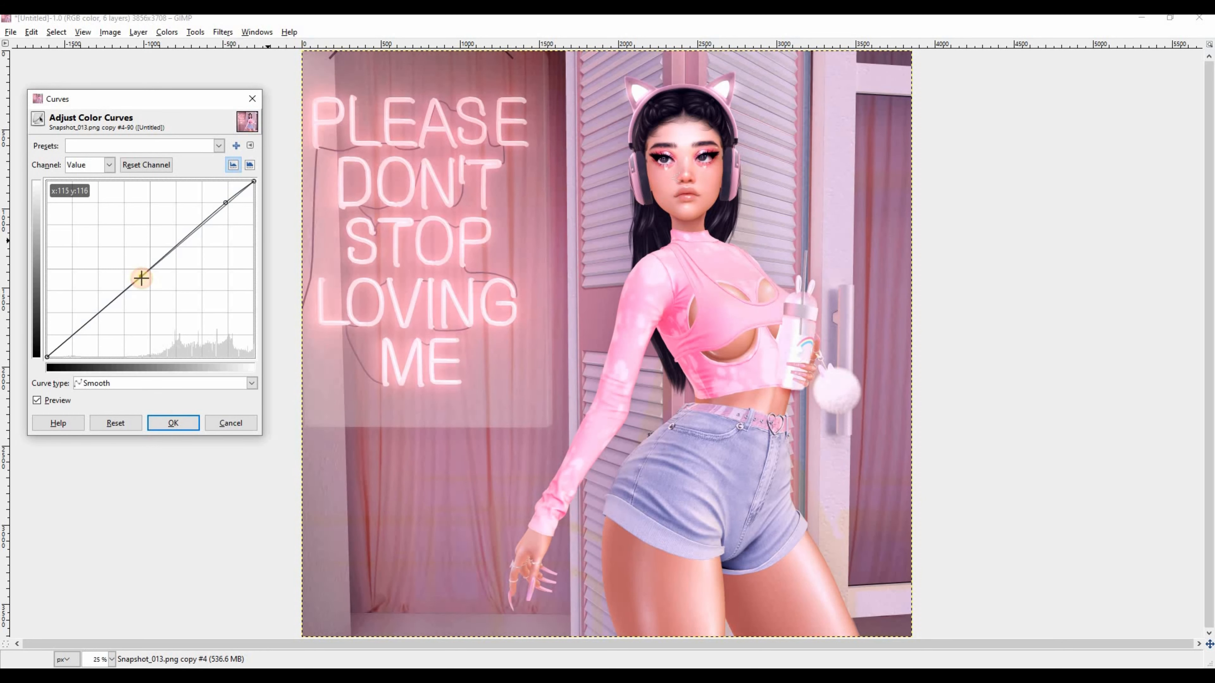
{"action": "left_click_drag", "start_coordinate": [141, 273], "coordinate": [143, 277]}
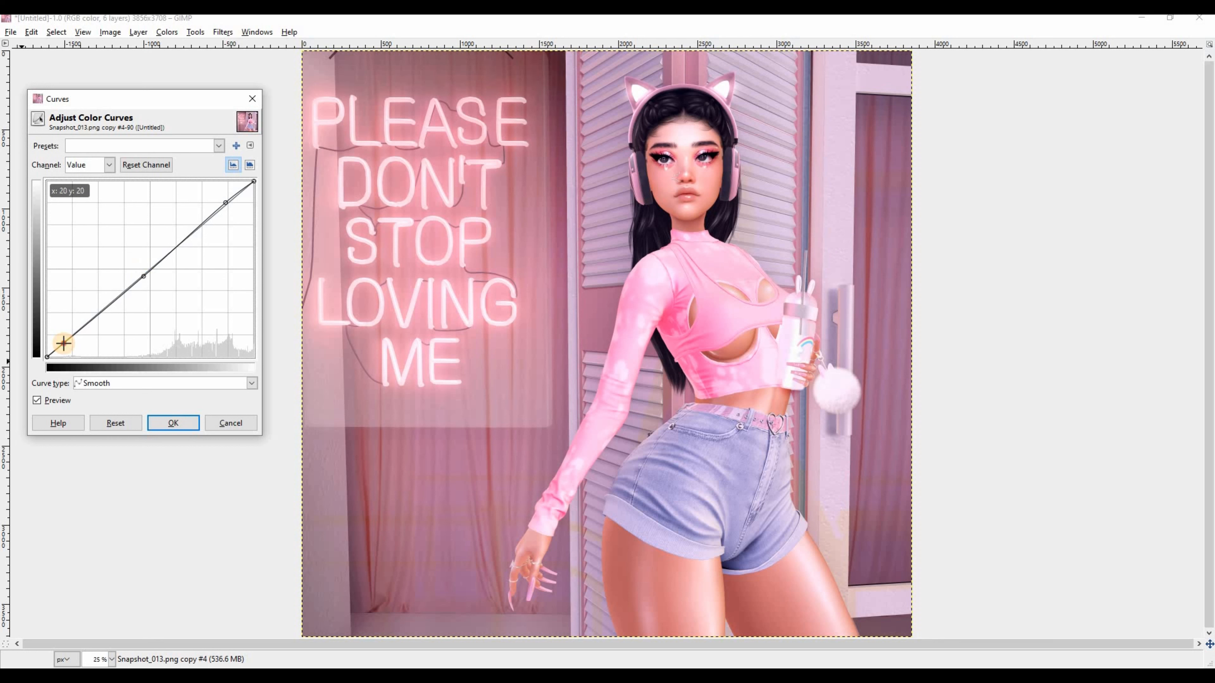
{"action": "mouse_move", "coordinate": [63, 343]}
{"action": "left_mouse_down"}
{"action": "mouse_move", "coordinate": [65, 330]}
{"action": "mouse_move", "coordinate": [78, 364]}
{"action": "mouse_move", "coordinate": [71, 337]}
{"action": "left_mouse_up"}
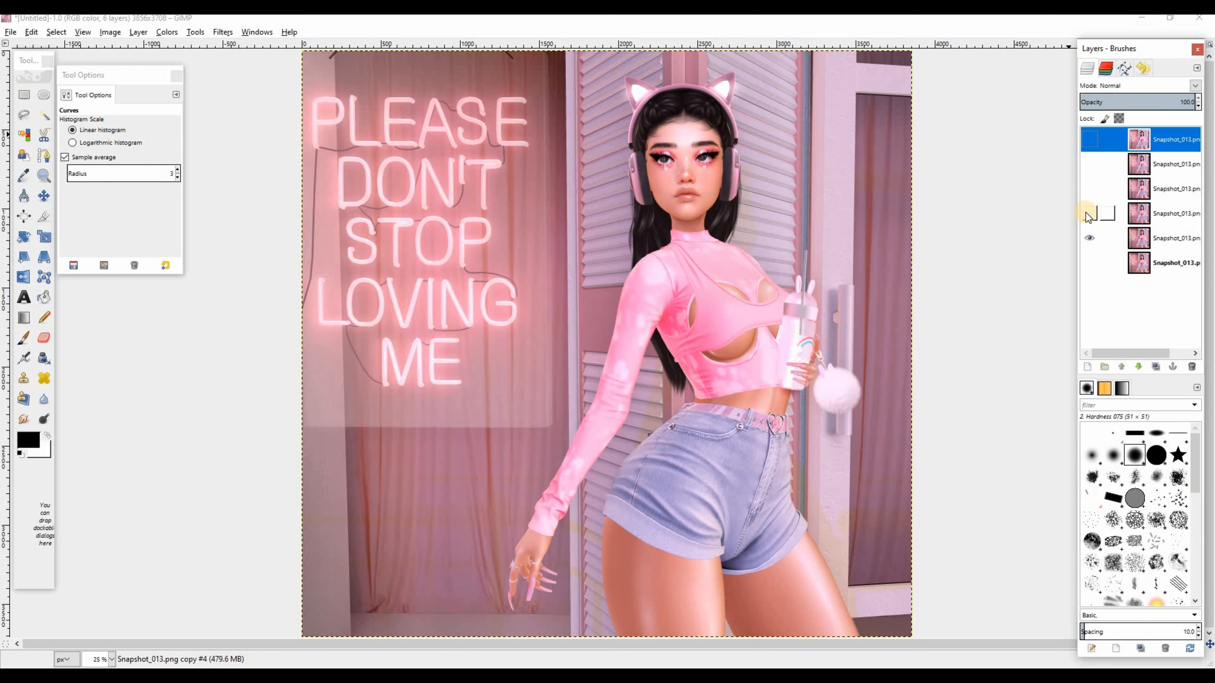
Show the hidden color balance, brightness-contrast and levels layers one by one, leaving the curves layer hidden
{"action": "left_click", "coordinate": [1087, 213]}
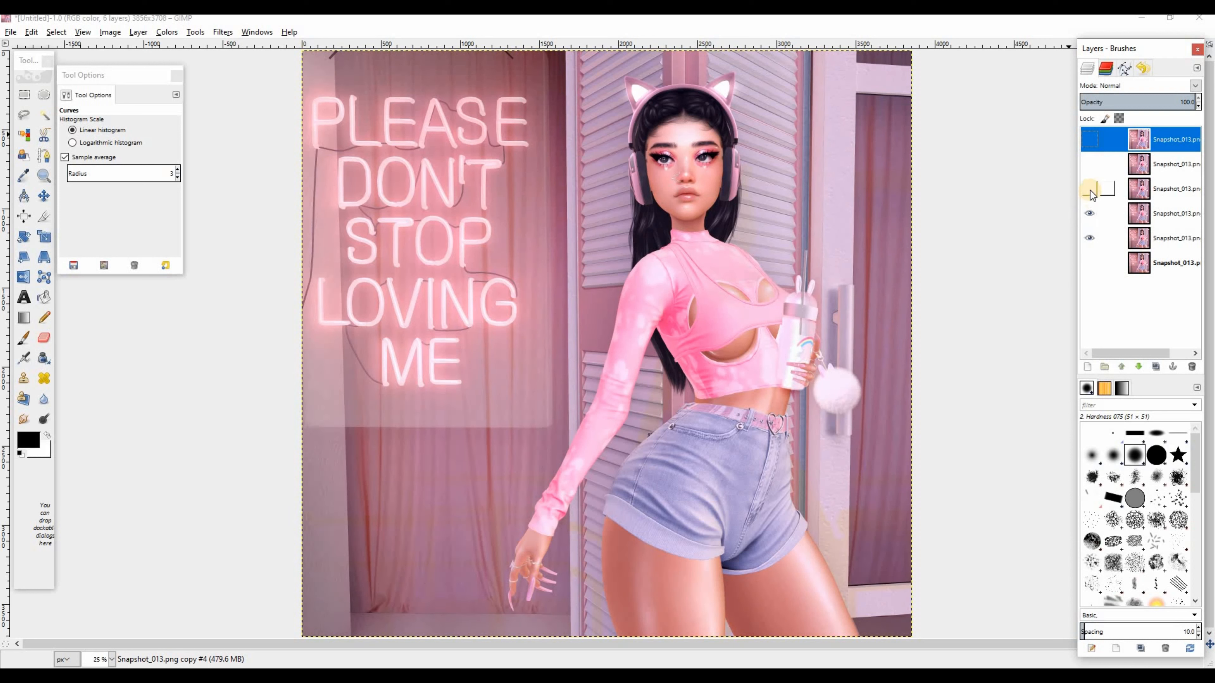
{"action": "left_click", "coordinate": [1091, 190]}
{"action": "left_click", "coordinate": [1090, 164]}
Reduce the levels-adjusted layer's opacity to 42.1
{"action": "left_click", "coordinate": [1153, 164]}
{"action": "mouse_move", "coordinate": [1170, 101]}
{"action": "left_mouse_down"}
{"action": "mouse_move", "coordinate": [1052, 103]}
{"action": "mouse_move", "coordinate": [1150, 101]}
{"action": "left_mouse_up"}
{"action": "left_click_drag", "start_coordinate": [1071, 120], "coordinate": [1130, 123]}
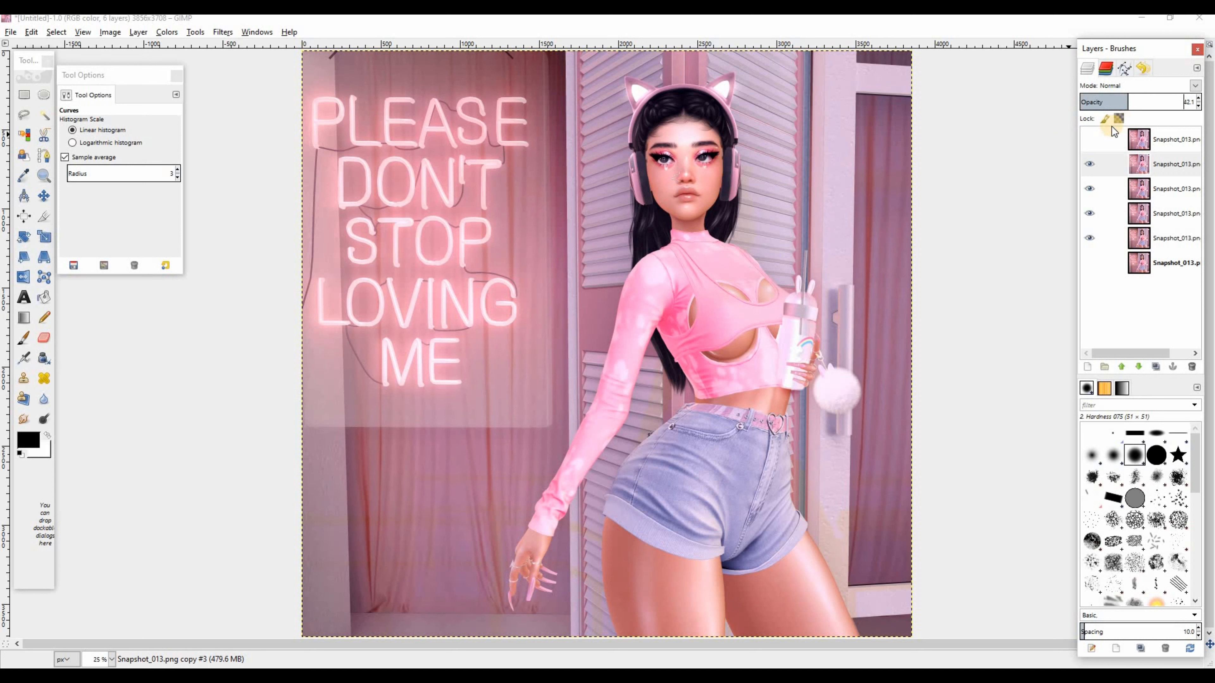
Show the curves-adjusted top layer and reduce its opacity to 28.4
{"action": "left_click", "coordinate": [1089, 140]}
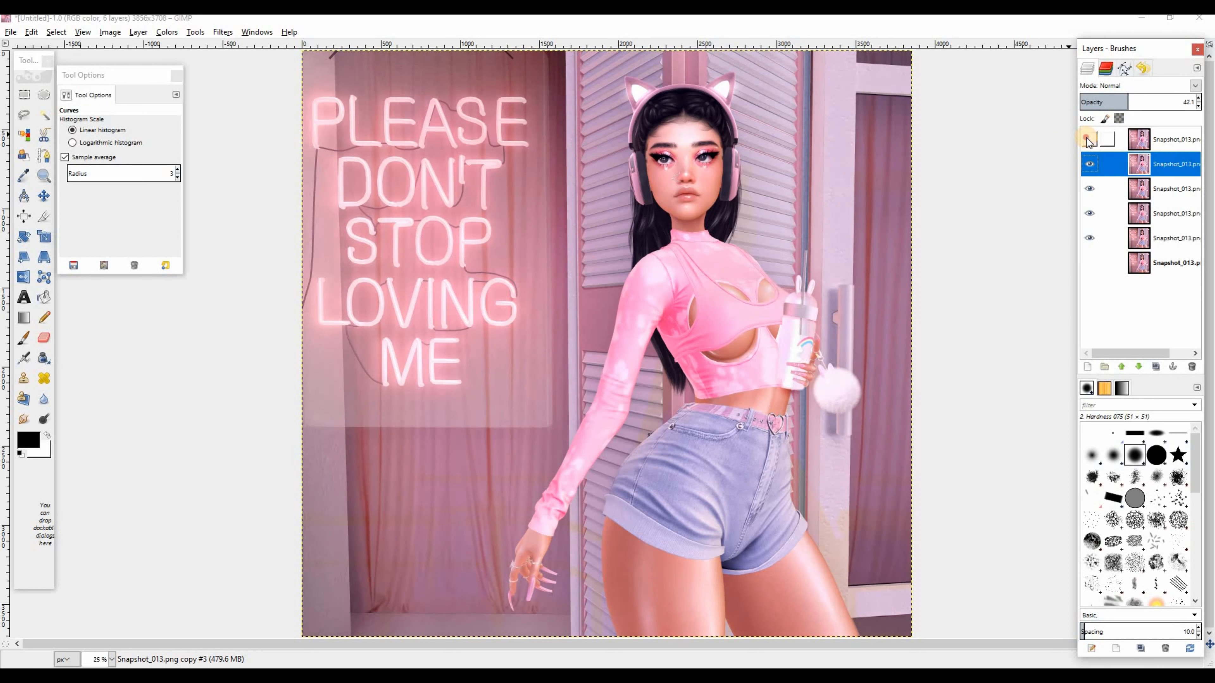
{"action": "left_click", "coordinate": [1141, 146]}
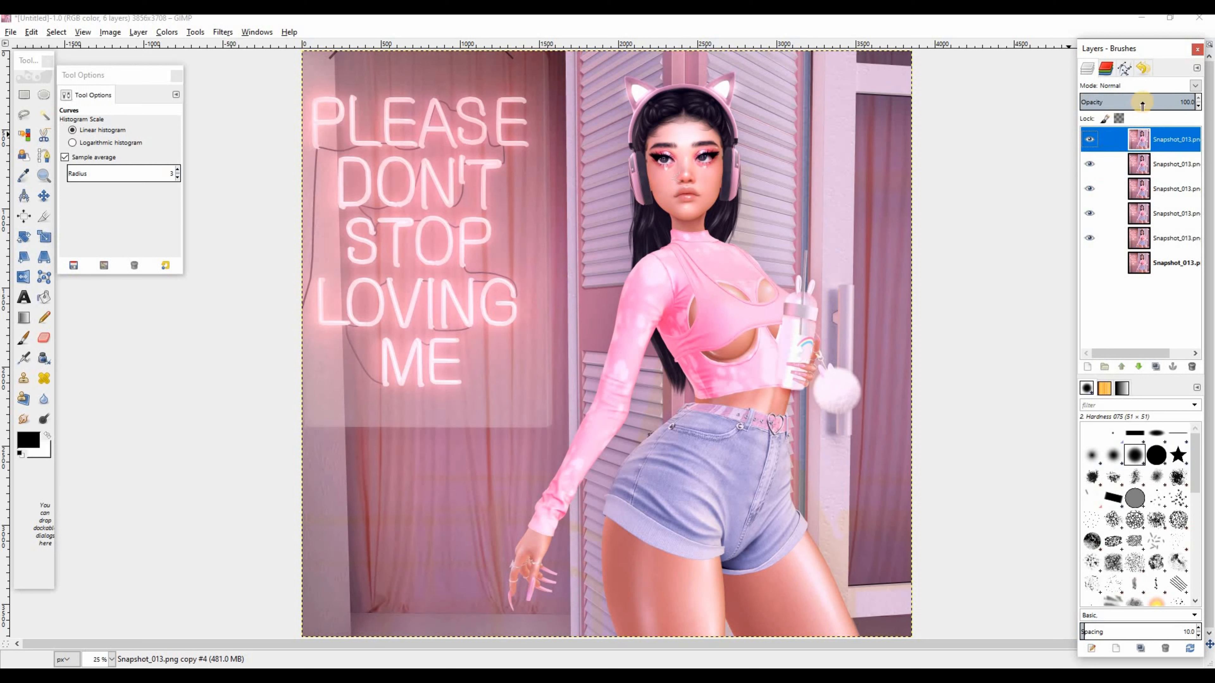
{"action": "mouse_move", "coordinate": [1136, 103]}
{"action": "left_mouse_down"}
{"action": "mouse_move", "coordinate": [1042, 103]}
{"action": "mouse_move", "coordinate": [1112, 105]}
{"action": "left_mouse_up"}
Toggle the curves-adjusted top layer off and on to compare, and merge all visible layers, expanded as necessary
{"action": "left_click", "coordinate": [1090, 139]}
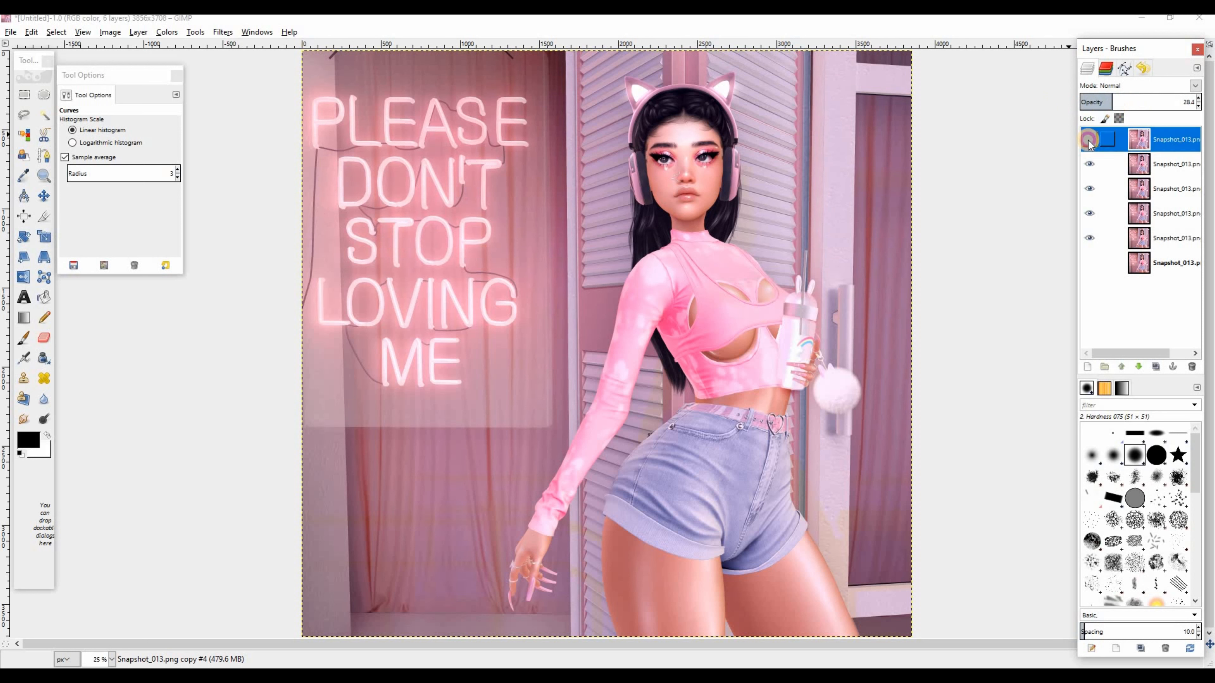
{"action": "left_click", "coordinate": [1090, 140]}
{"action": "key", "text": "ctrl+m"}
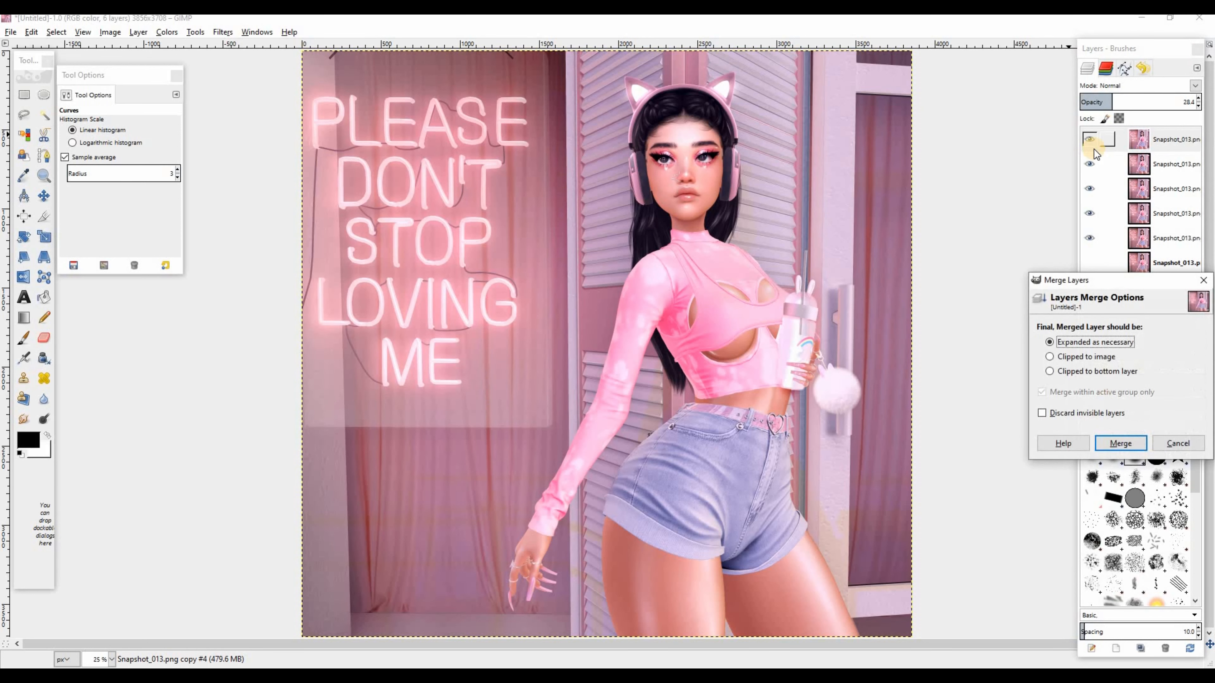
{"action": "key", "text": "Return"}
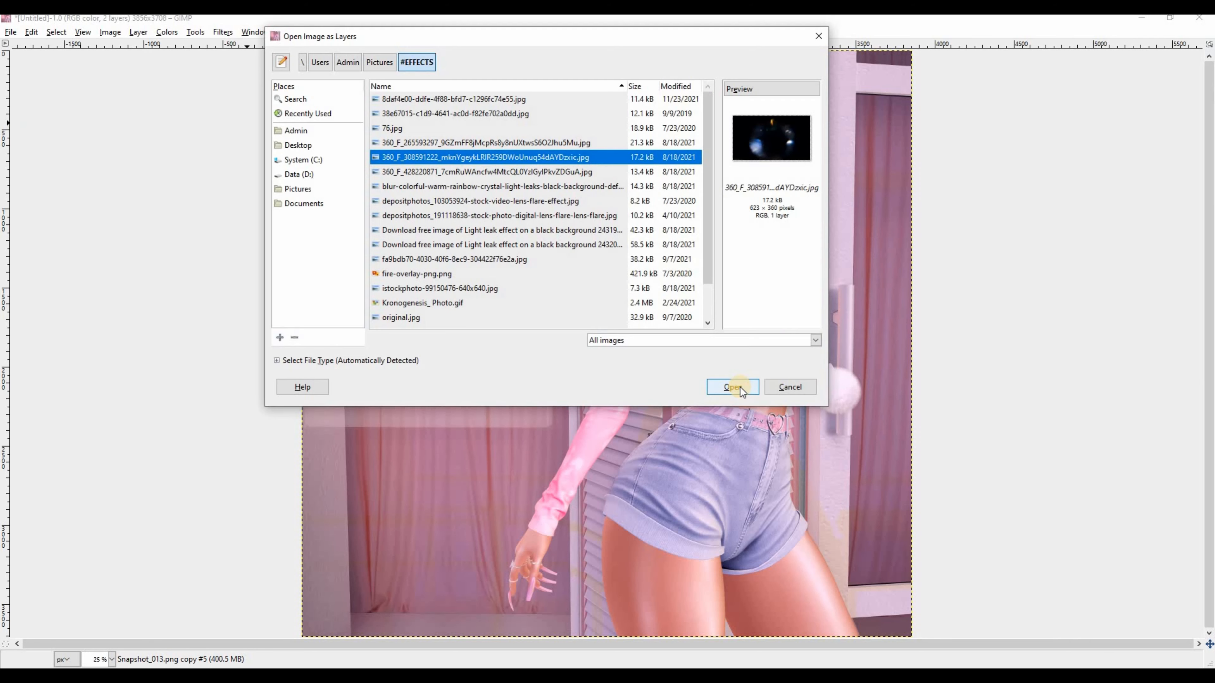
Add the selected 360_F_308591222 light-effect image as a new layer and set its blend mode to Screen
{"action": "left_click", "coordinate": [732, 387]}
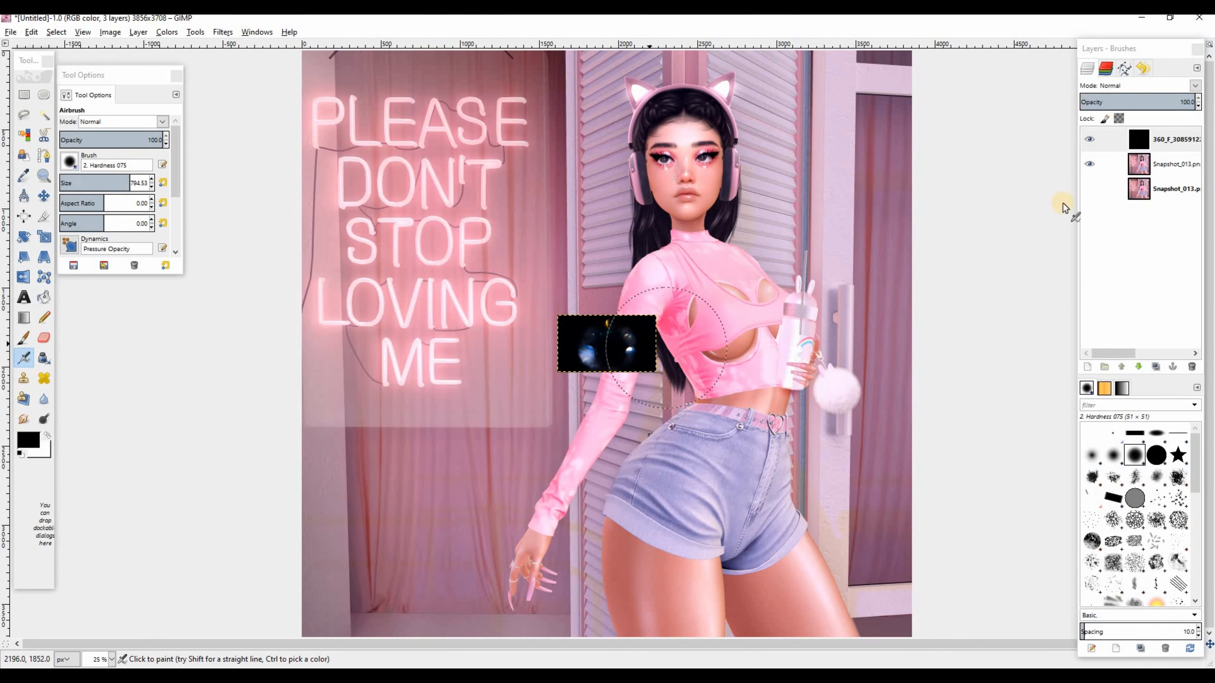
{"action": "left_click", "coordinate": [1195, 85]}
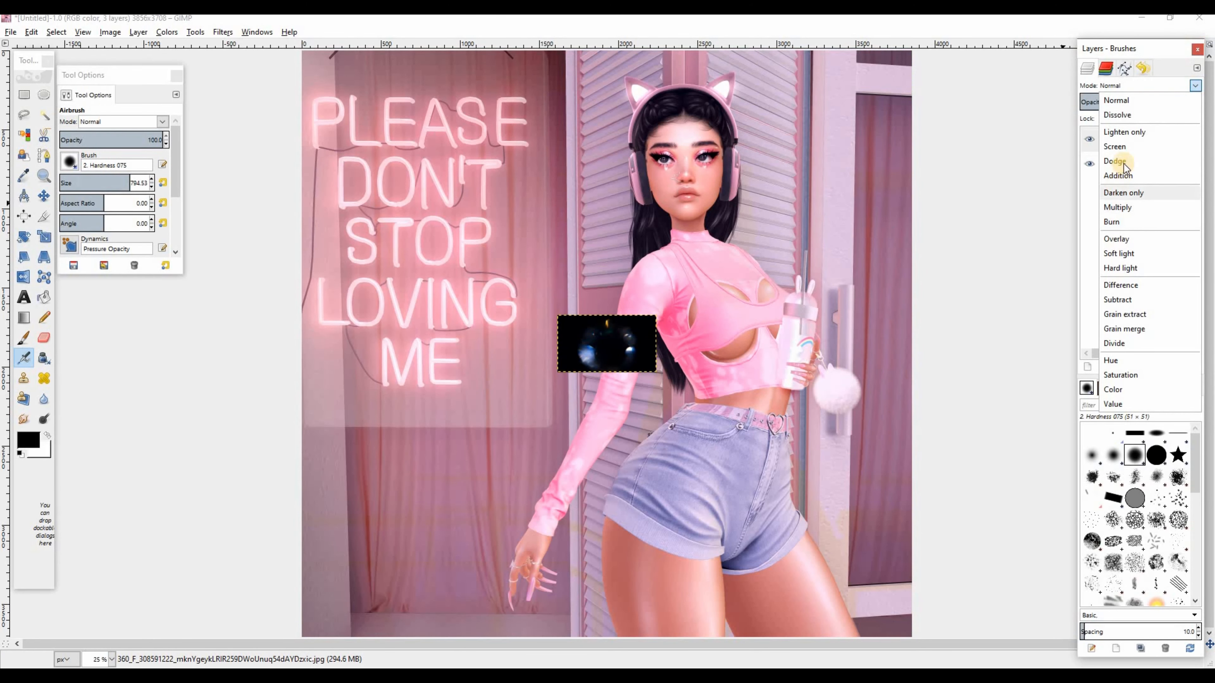
{"action": "left_click", "coordinate": [1115, 146]}
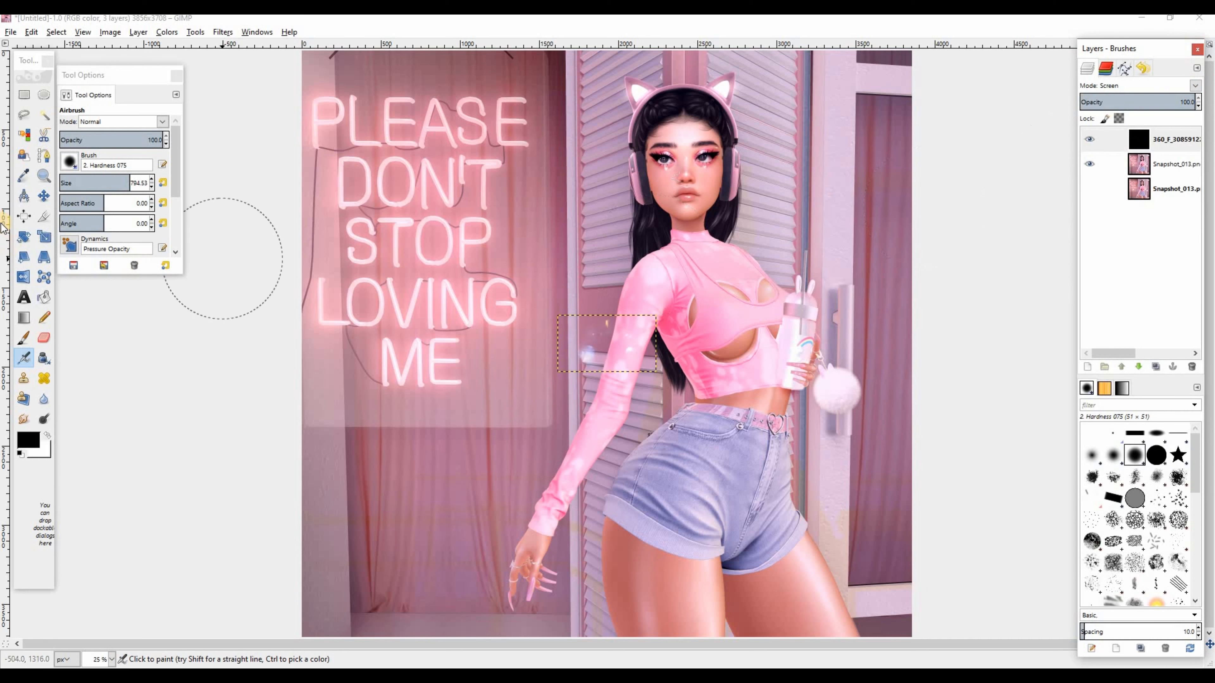
Move the light-effect layer over the white pom-pom beside the avatar's hand
{"action": "left_click", "coordinate": [47, 200]}
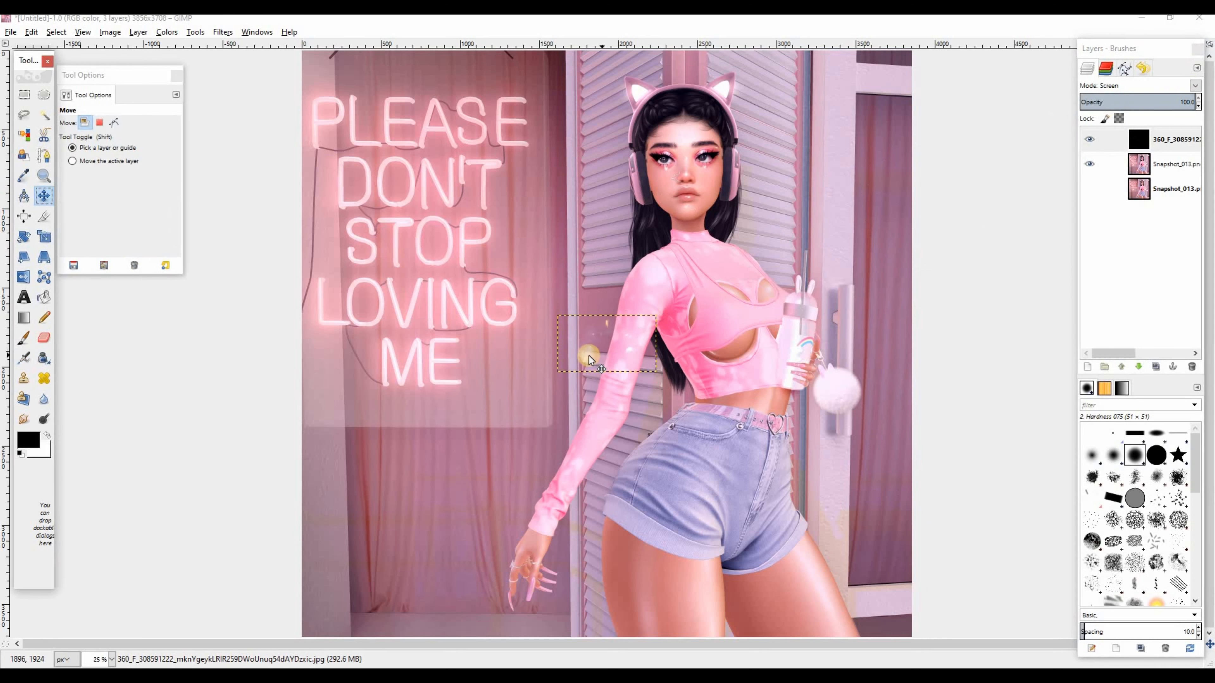
{"action": "left_click_drag", "start_coordinate": [587, 357], "coordinate": [790, 314]}
{"action": "left_click_drag", "start_coordinate": [787, 324], "coordinate": [846, 394]}
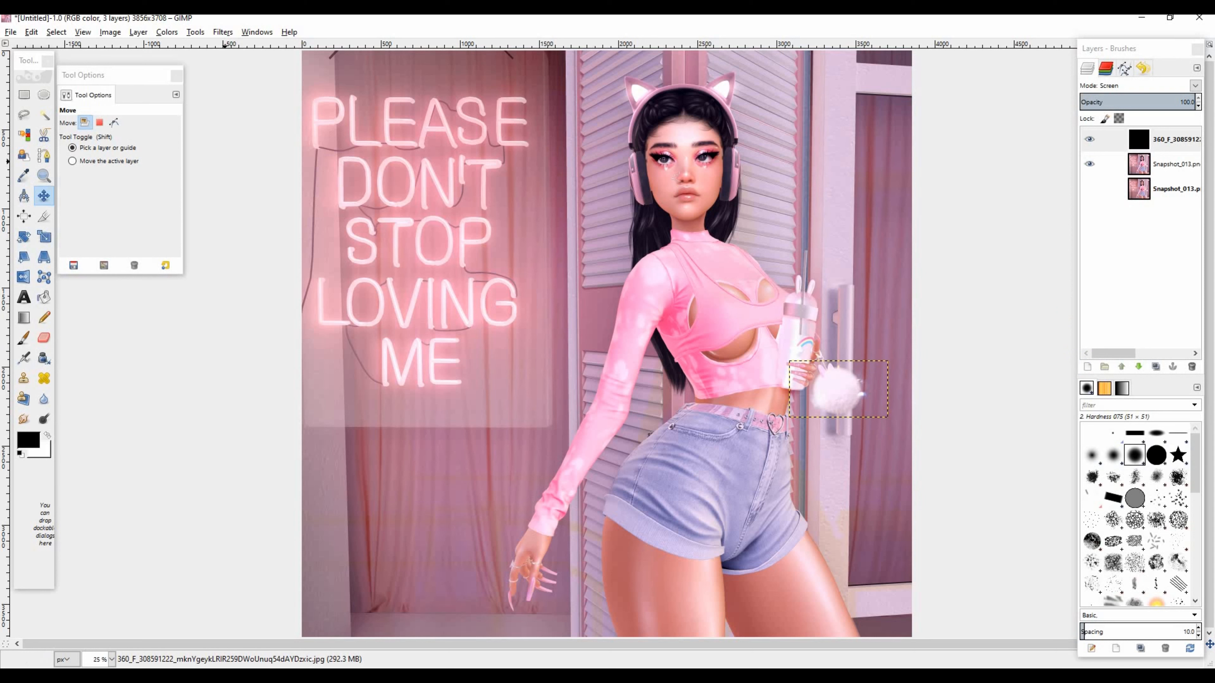
Preview several overlay images in the #EFFECTS folder and open fa9bdb70-4030-40f6-8ec9-304422f76e2a.jpg as a new layer
{"action": "left_click", "coordinate": [10, 32]}
{"action": "left_click", "coordinate": [101, 86]}
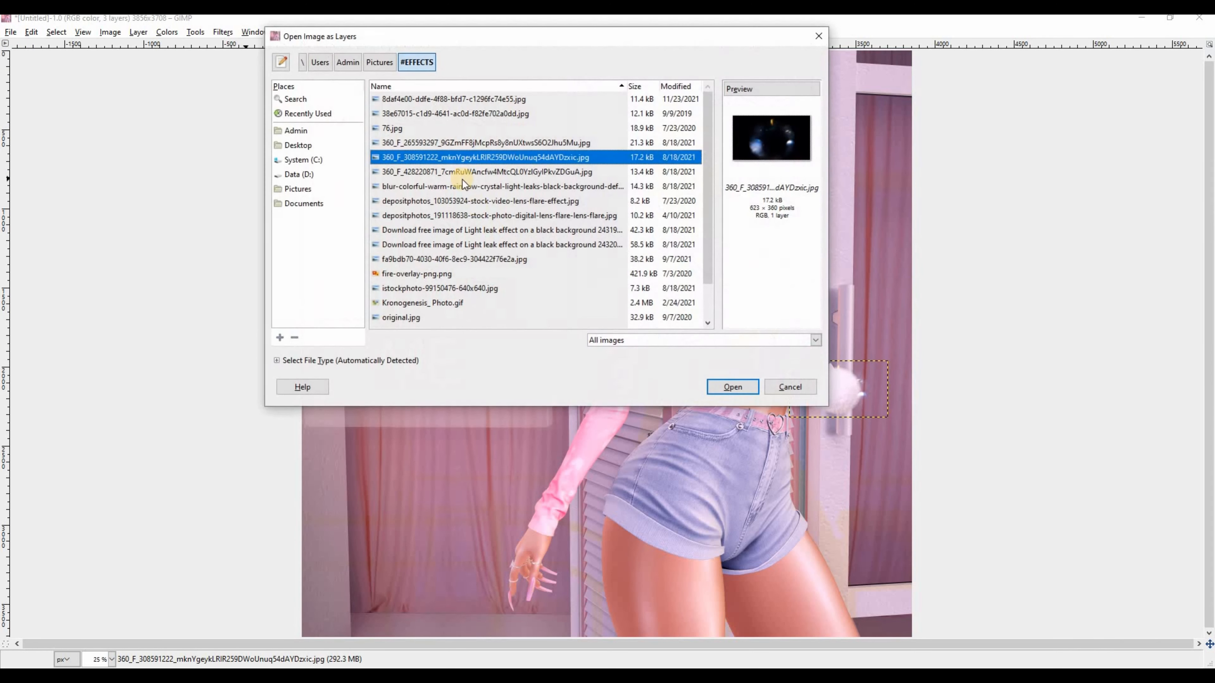
{"action": "left_click", "coordinate": [463, 173]}
{"action": "left_click", "coordinate": [466, 187]}
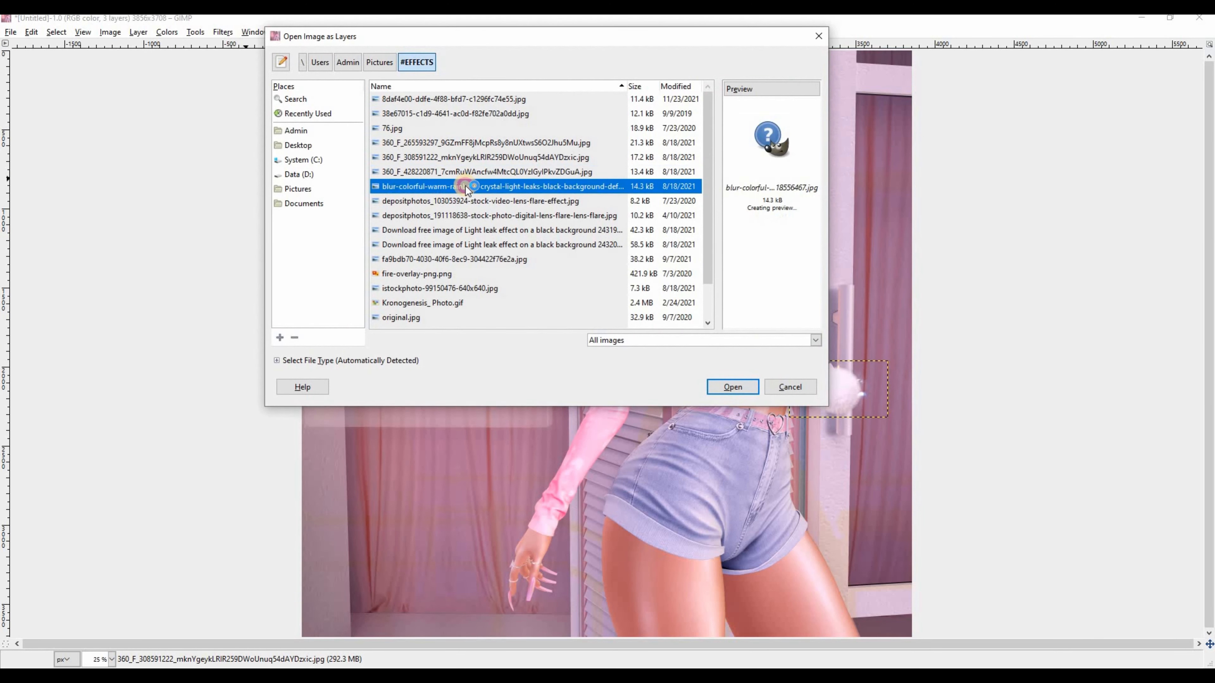
{"action": "left_click", "coordinate": [472, 202]}
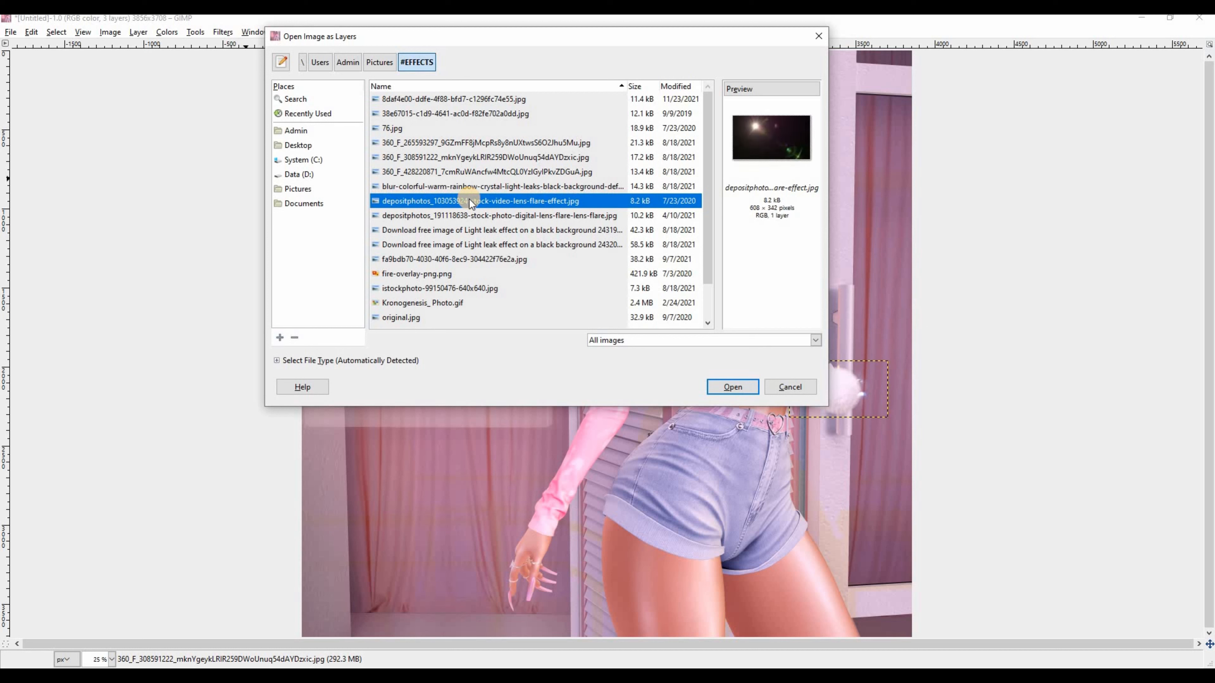
{"action": "left_click", "coordinate": [482, 218]}
{"action": "left_click", "coordinate": [489, 234]}
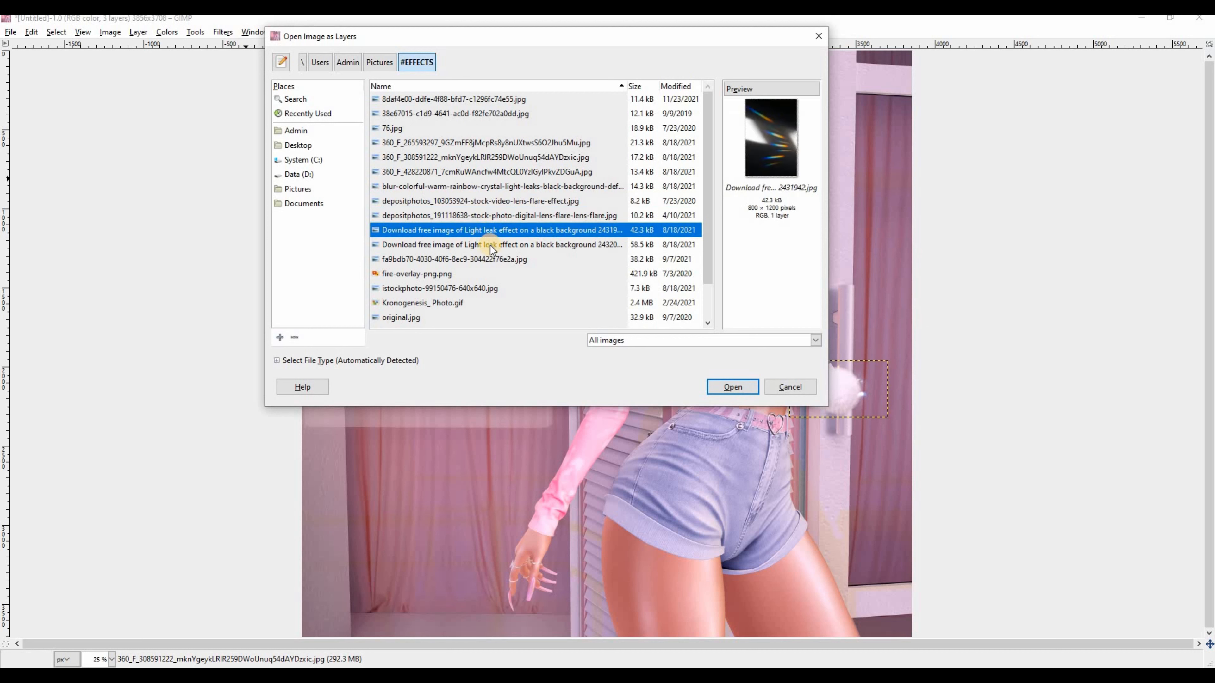
{"action": "left_click", "coordinate": [491, 246]}
{"action": "left_click", "coordinate": [492, 260]}
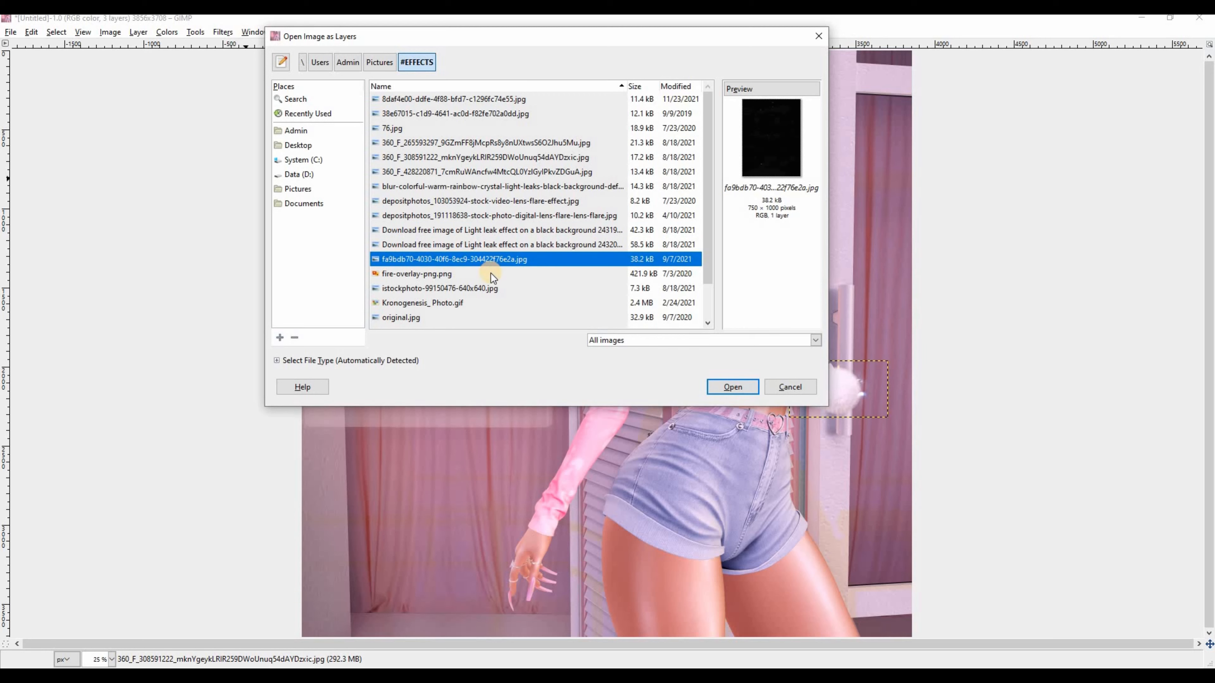
{"action": "left_click", "coordinate": [721, 386]}
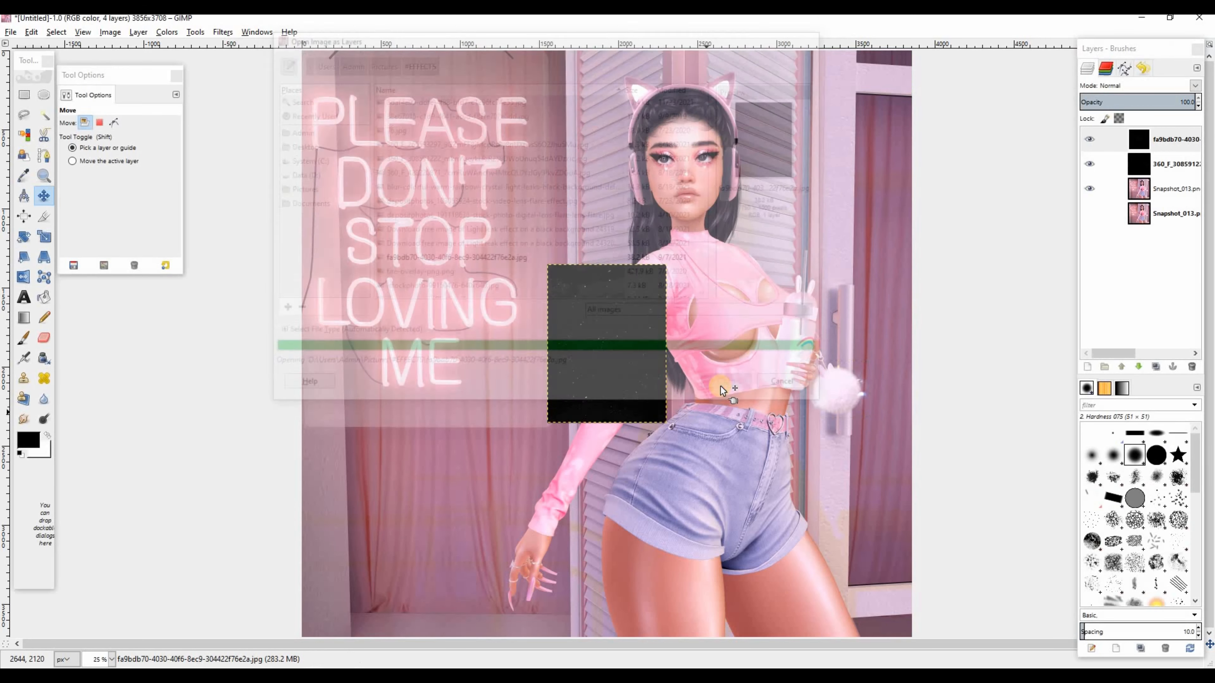
Scale the speck overlay layer to 3938 × 3820 px so it covers the whole image
{"action": "left_click", "coordinate": [44, 237]}
{"action": "left_click_drag", "start_coordinate": [555, 266], "coordinate": [297, 50]}
{"action": "key", "text": "Tab"}
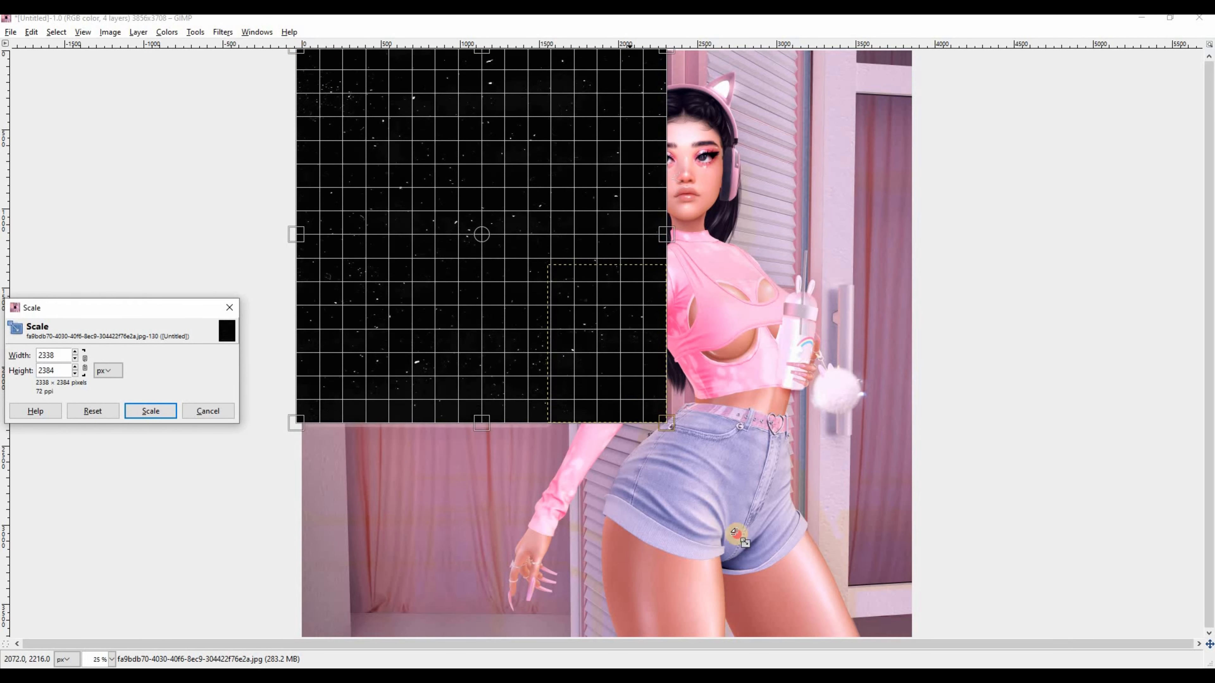
{"action": "key", "text": "Tab"}
{"action": "left_click_drag", "start_coordinate": [664, 421], "coordinate": [884, 640]}
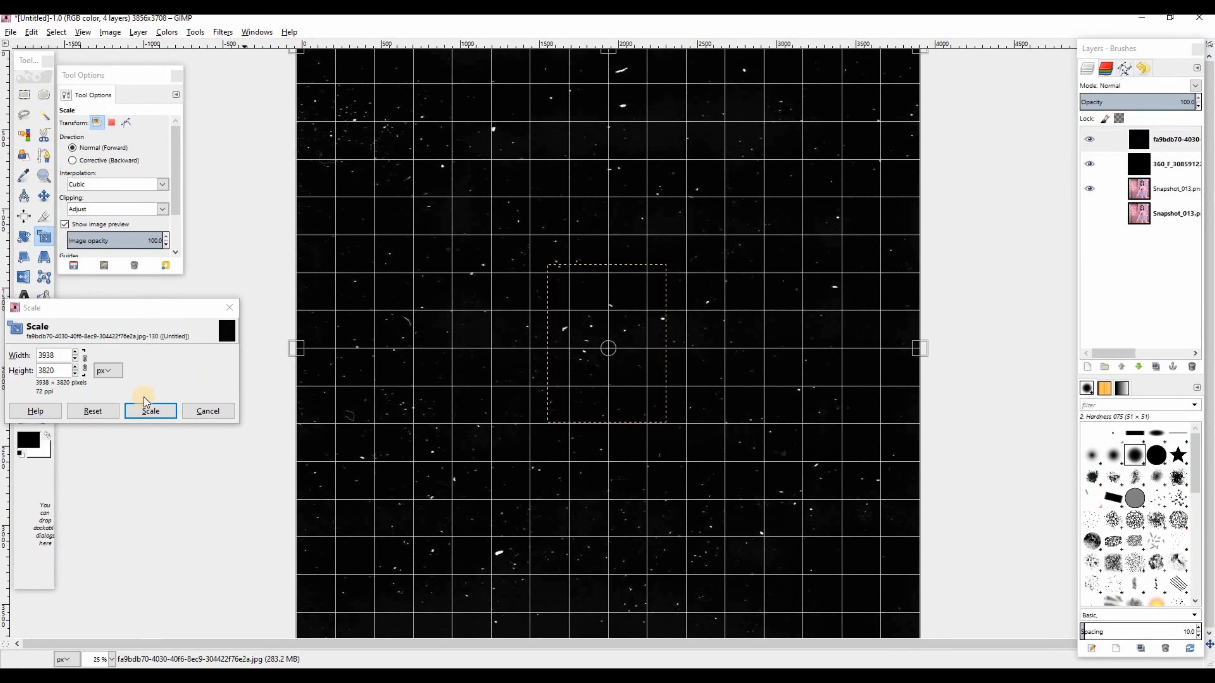
{"action": "left_click", "coordinate": [137, 410]}
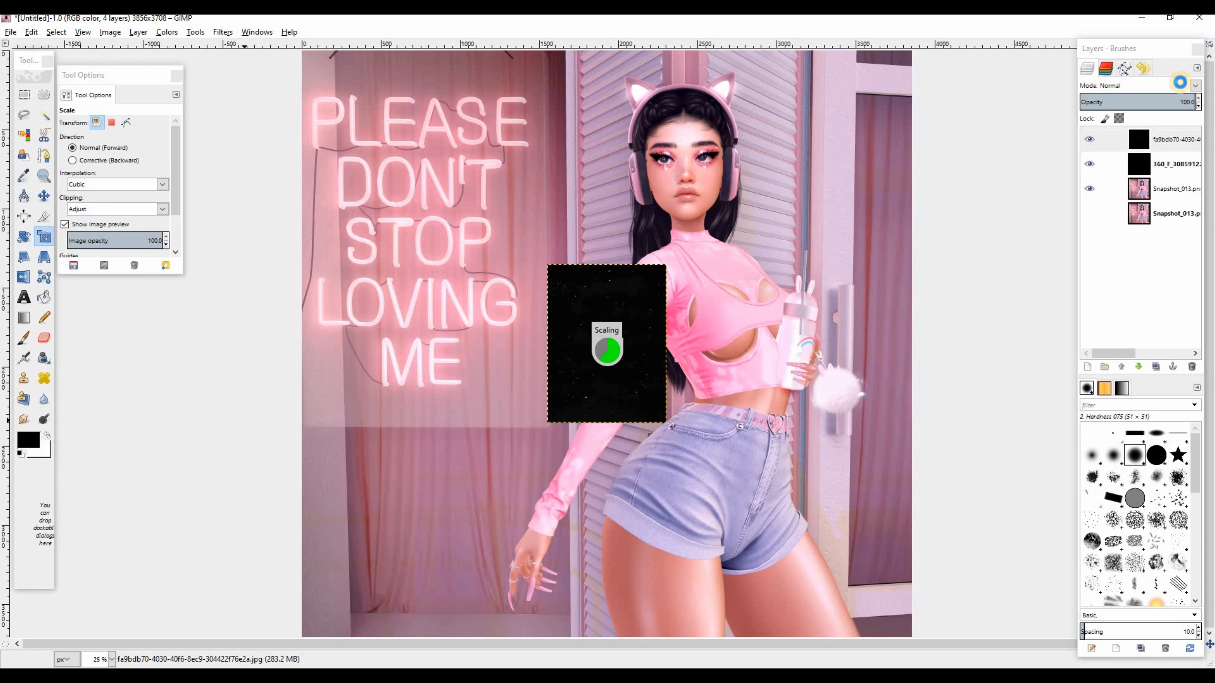
Set the speck overlay layer to Screen mode and add a black (full transparency) layer mask
{"action": "left_click", "coordinate": [1194, 86]}
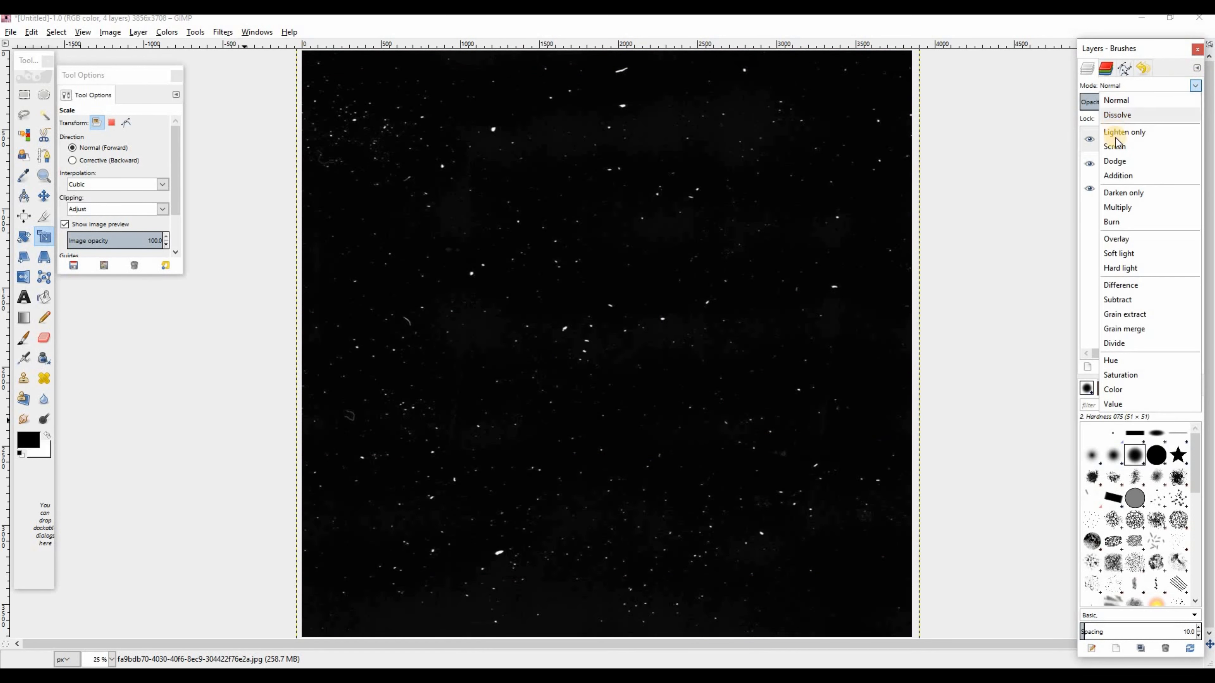
{"action": "left_click", "coordinate": [1116, 147]}
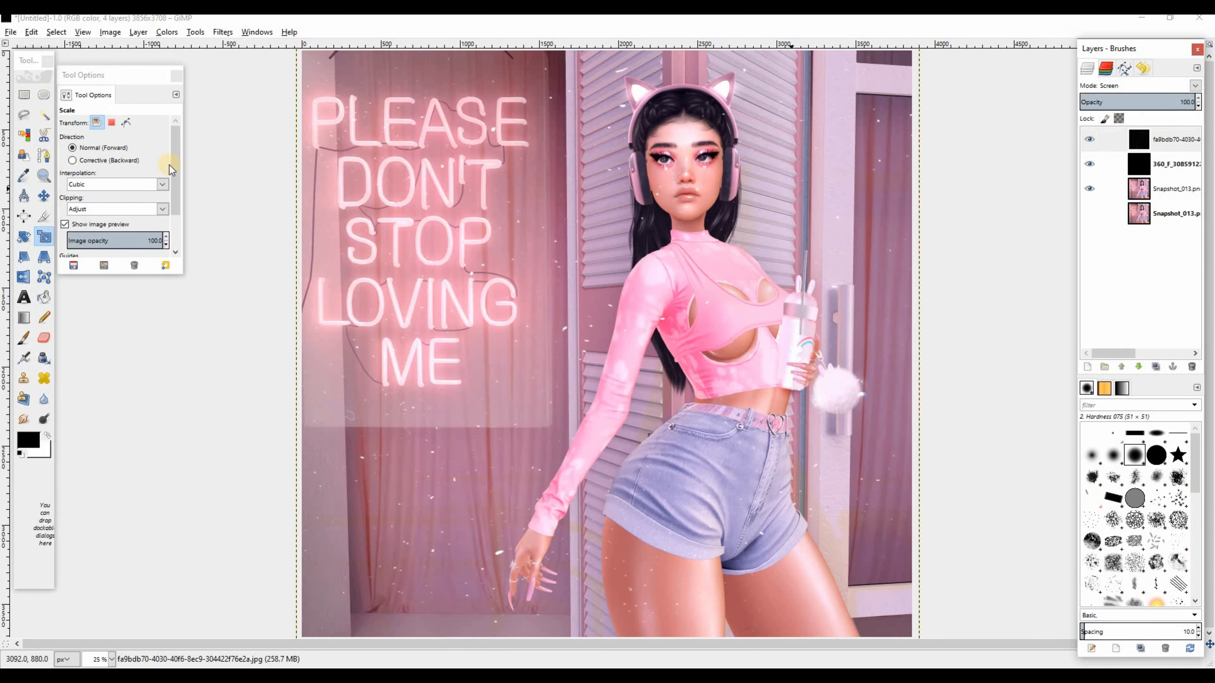
{"action": "right_click", "coordinate": [1158, 143]}
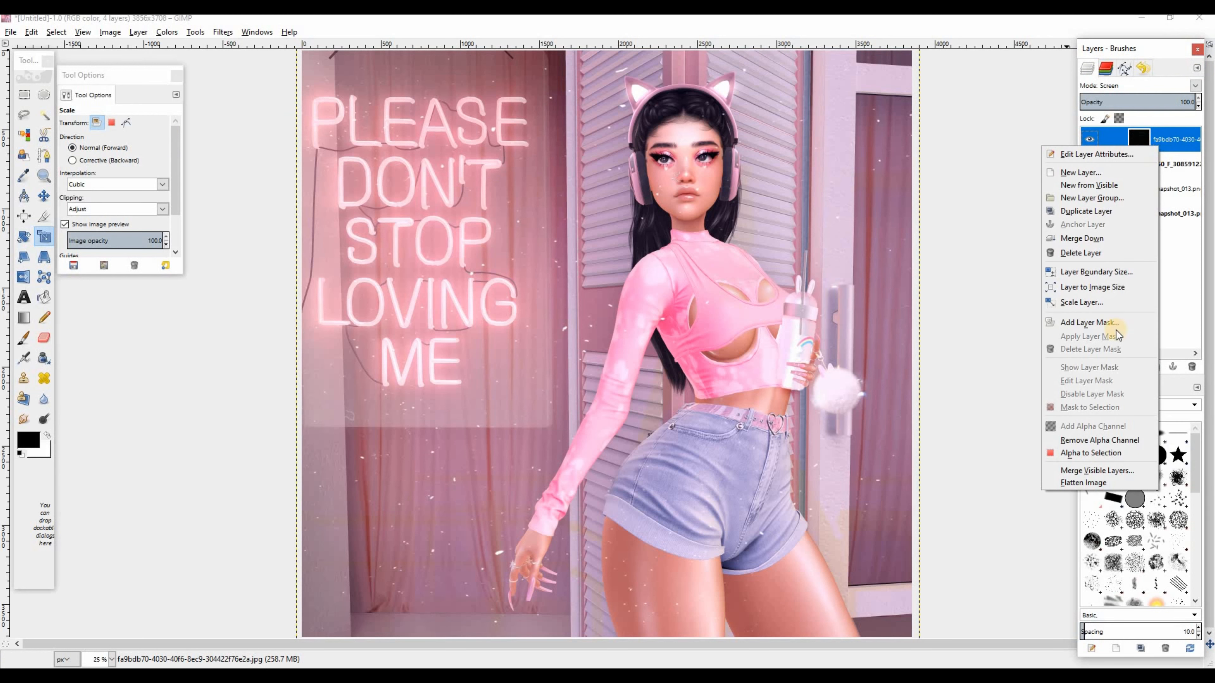
{"action": "left_click", "coordinate": [1087, 325]}
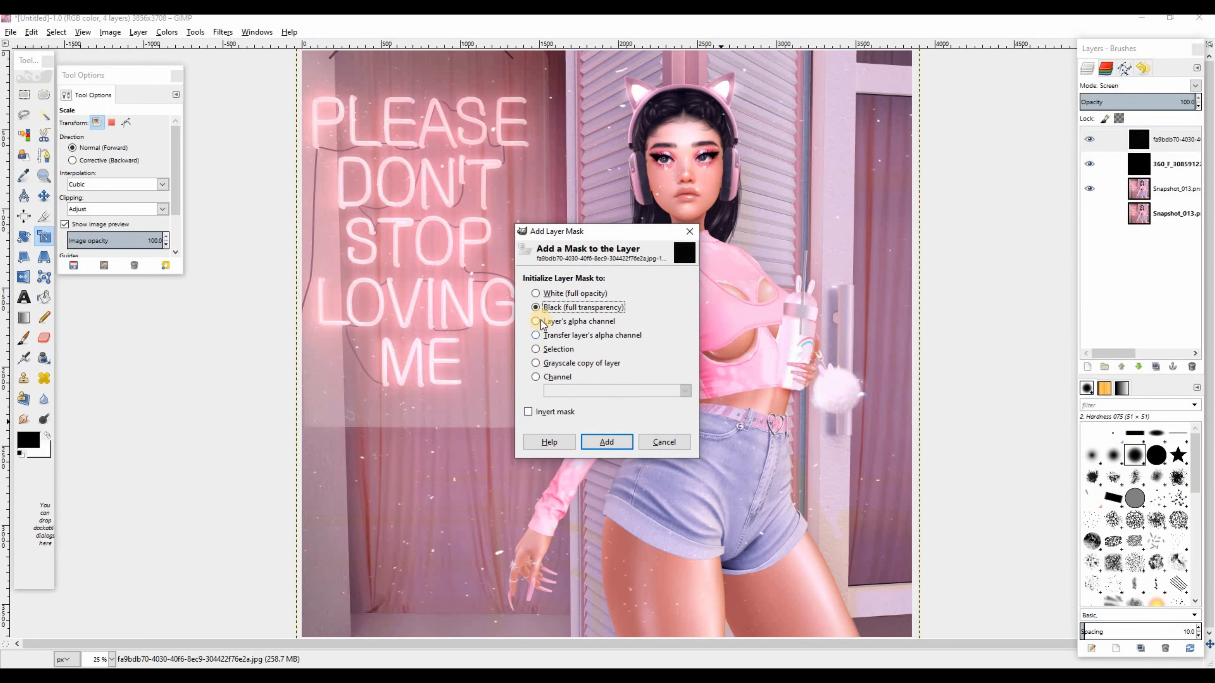
{"action": "left_click", "coordinate": [604, 441]}
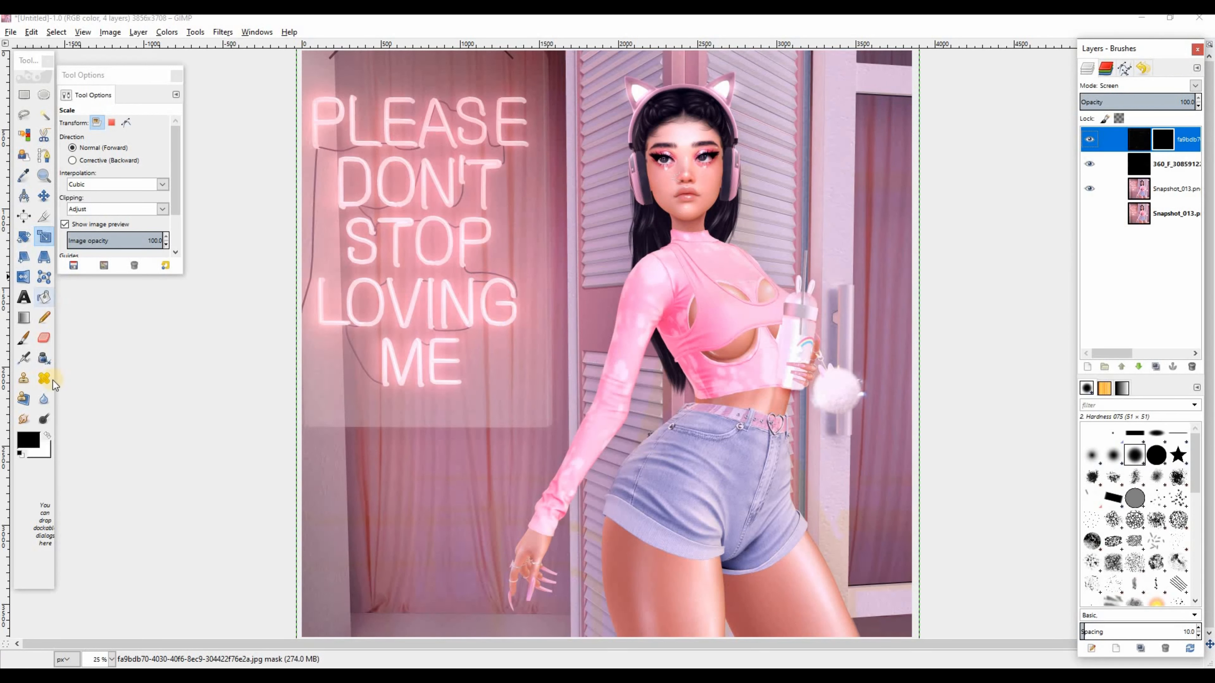
Airbrush white on the speck layer's mask around the neon sign and the avatar to reveal specks there
{"action": "left_click", "coordinate": [45, 437]}
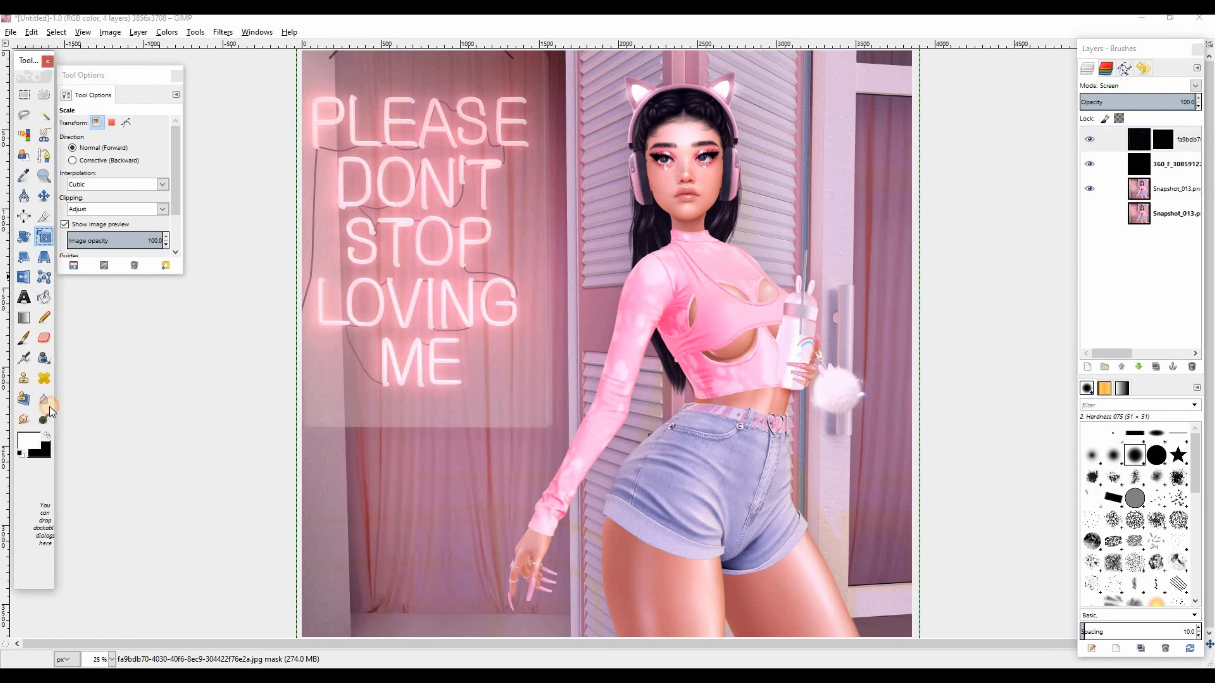
{"action": "left_click", "coordinate": [42, 359]}
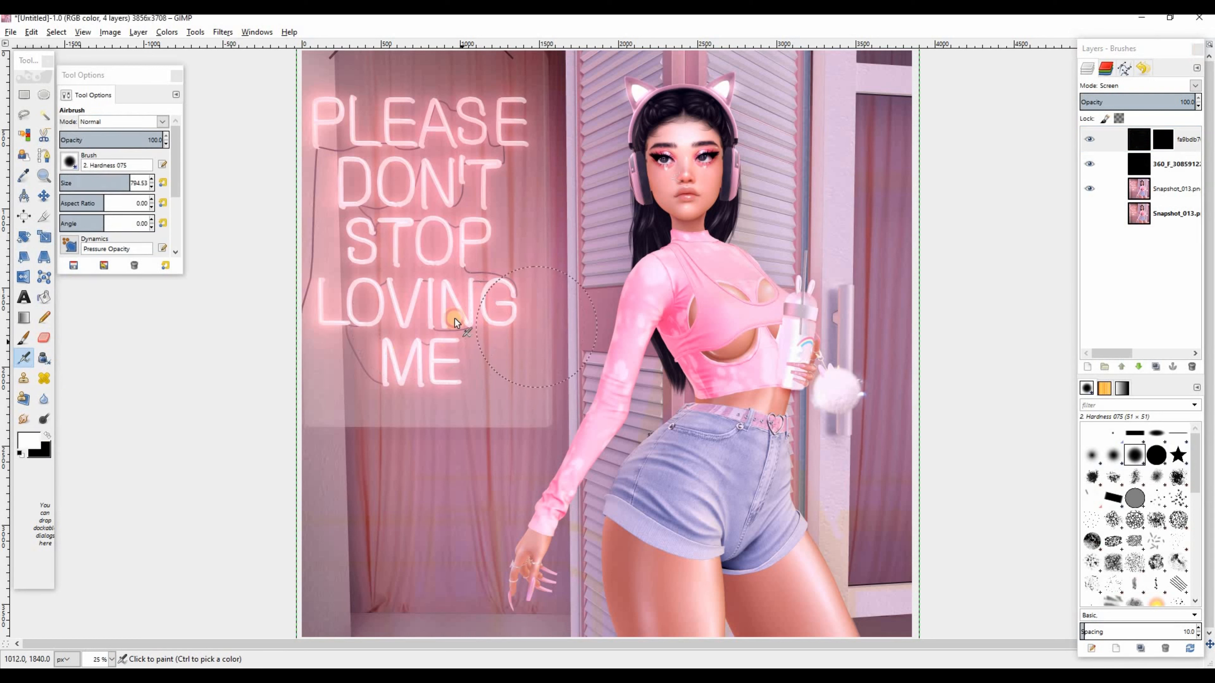
{"action": "mouse_move", "coordinate": [358, 108]}
{"action": "left_mouse_down"}
{"action": "mouse_move", "coordinate": [637, 361]}
{"action": "mouse_move", "coordinate": [841, 287]}
{"action": "mouse_move", "coordinate": [909, 109]}
{"action": "left_mouse_up"}
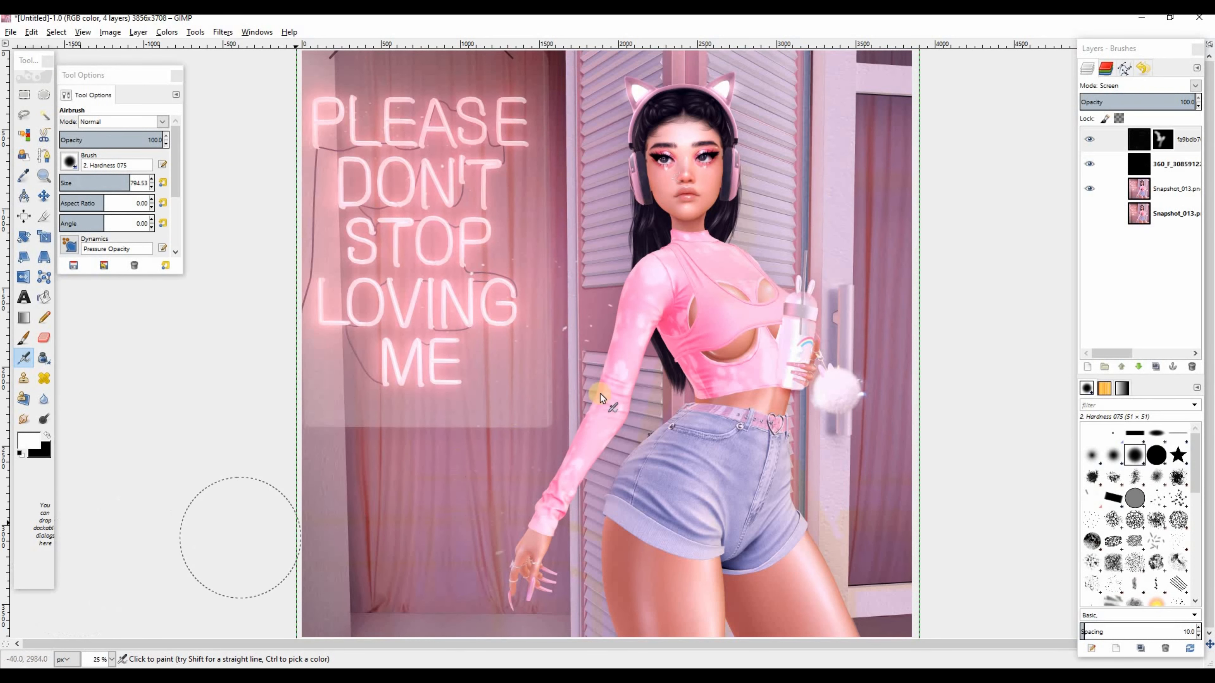
Refine the speck layer's mask with the airbrush, using black to hide specks beside the arm and doors and white to restore others
{"action": "left_click", "coordinate": [47, 436]}
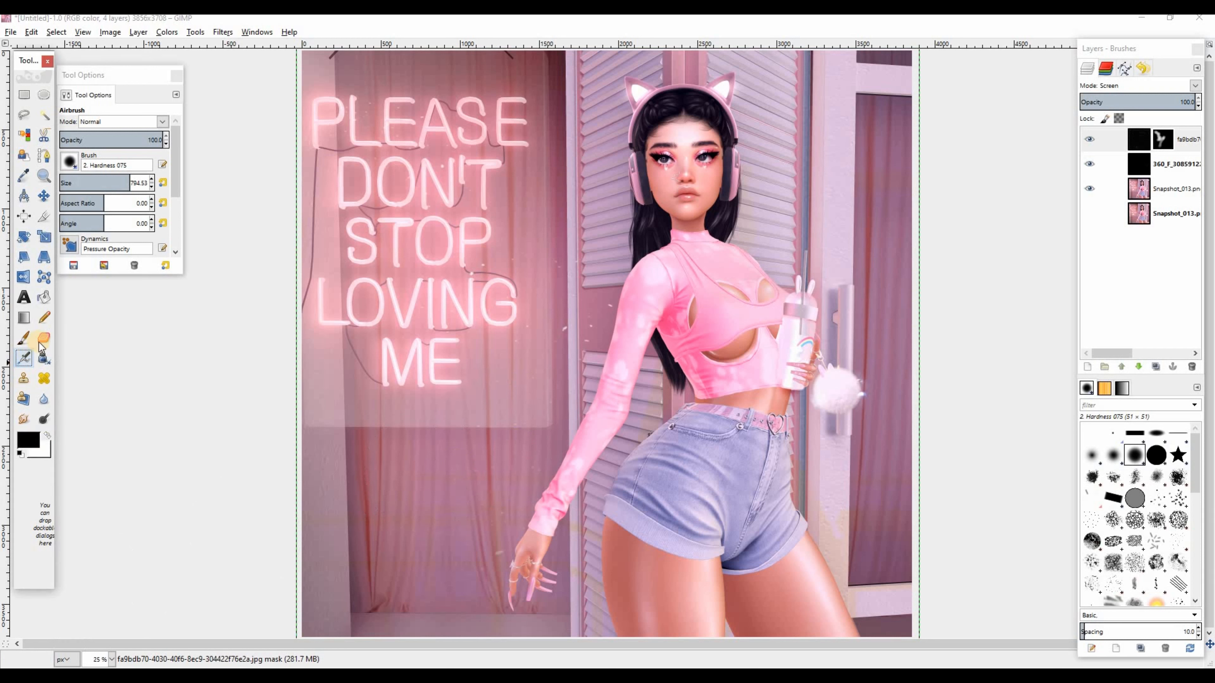
{"action": "left_click_drag", "start_coordinate": [560, 361], "coordinate": [609, 283]}
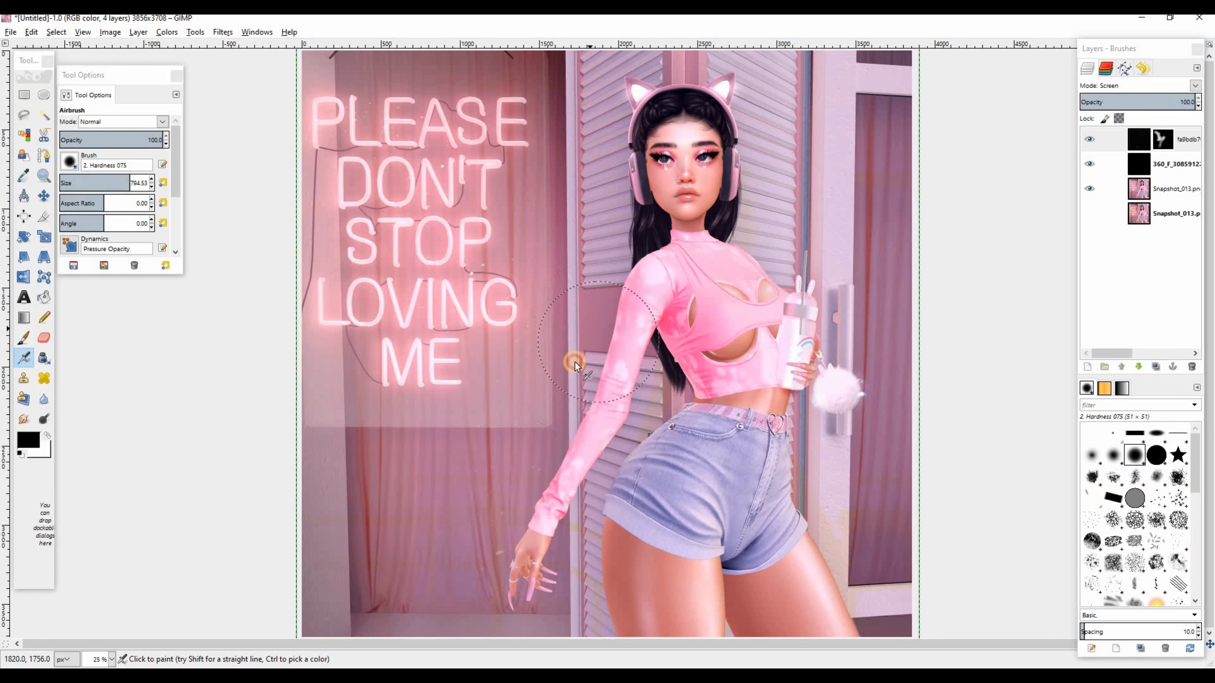
{"action": "left_click_drag", "start_coordinate": [574, 362], "coordinate": [641, 117]}
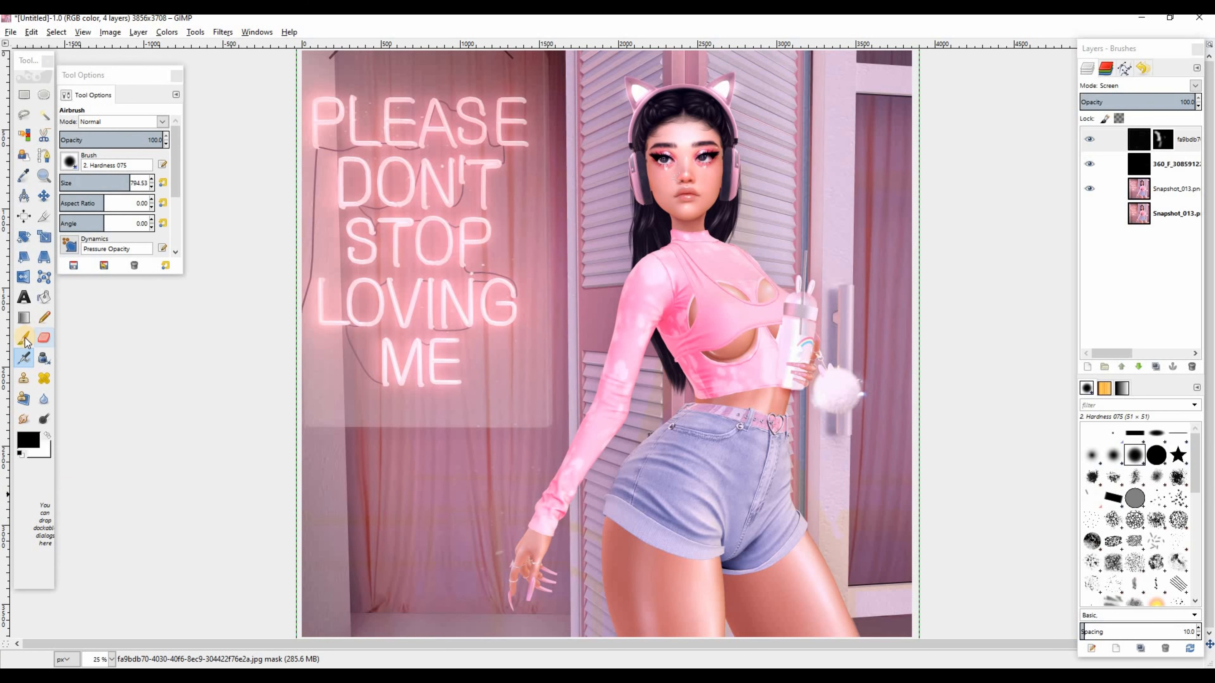
{"action": "left_click", "coordinate": [47, 436]}
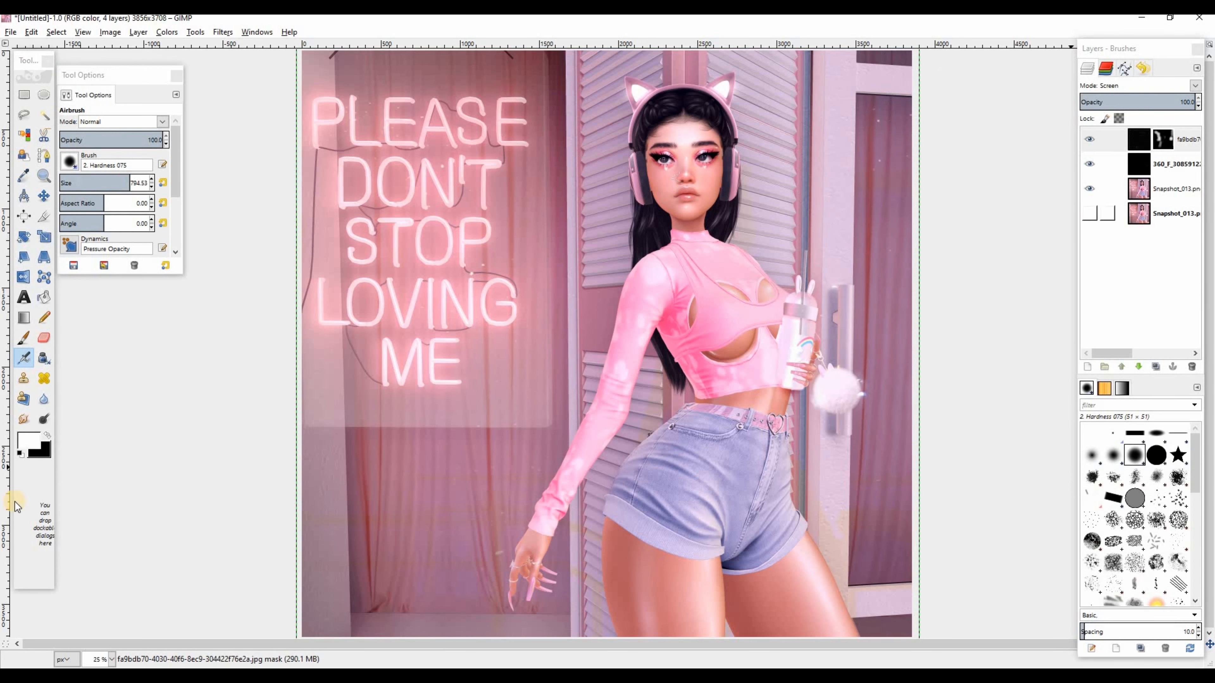
{"action": "left_click", "coordinate": [47, 436]}
{"action": "left_click", "coordinate": [821, 183]}
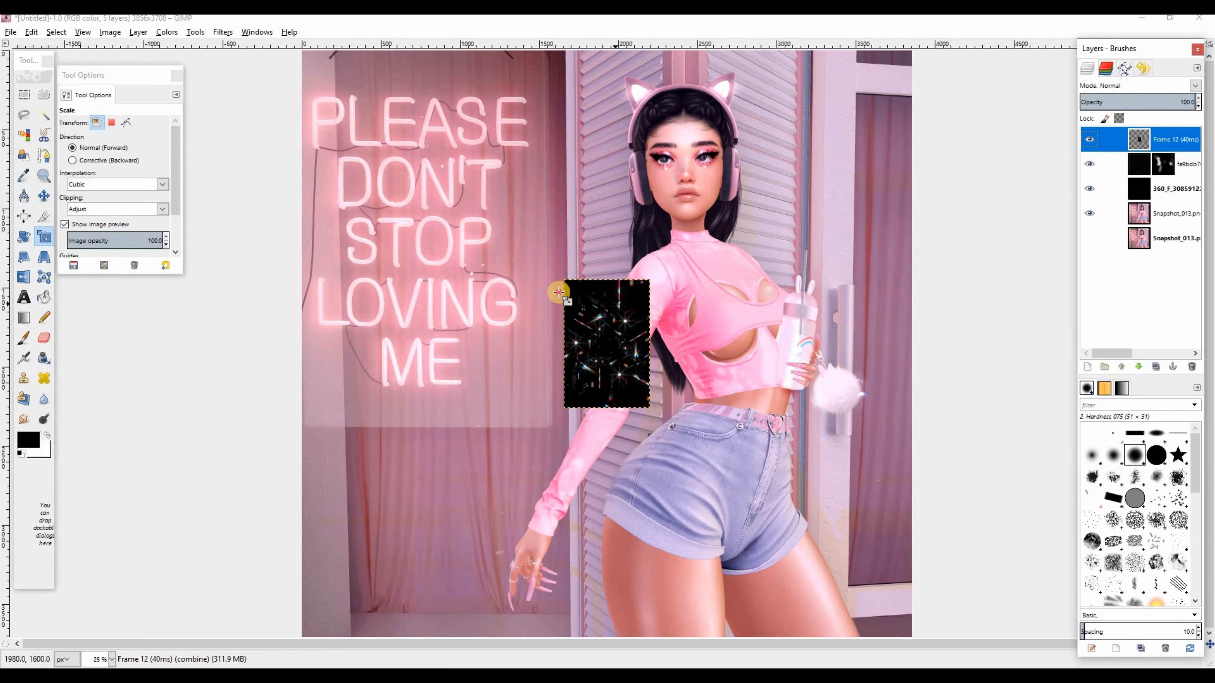
Scale the Frame 12 sparkle layer to 3916 × 3886 px so it covers the whole image
{"action": "left_click_drag", "start_coordinate": [563, 287], "coordinate": [309, 54]}
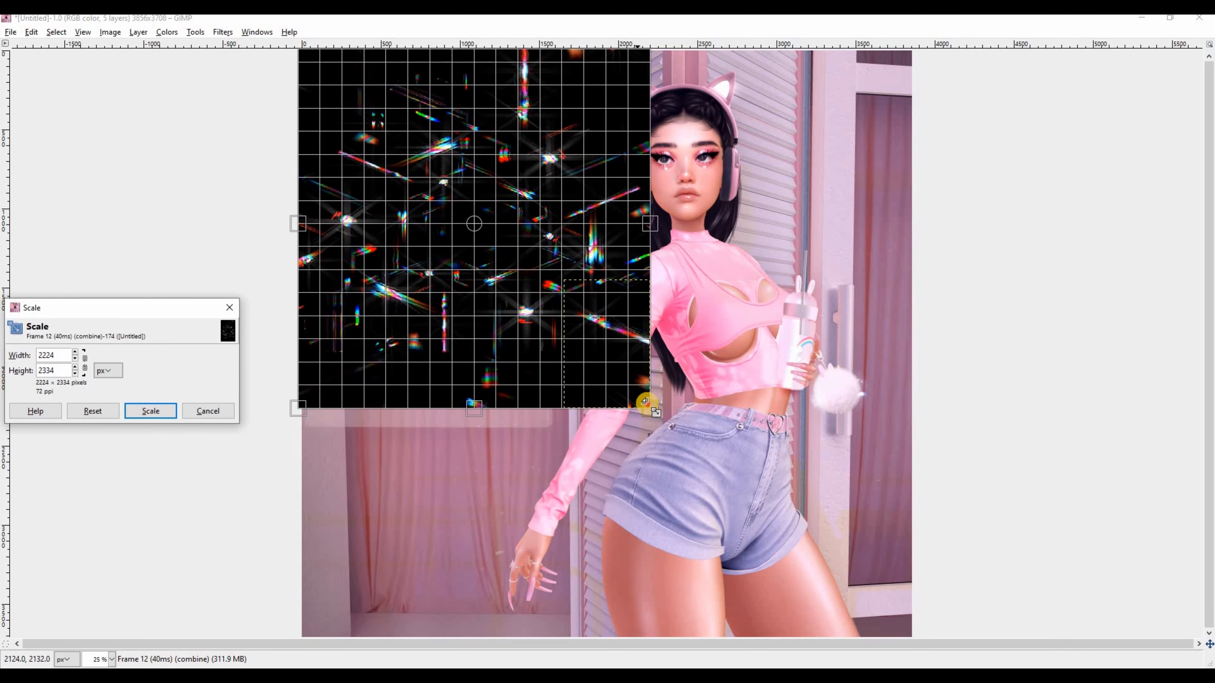
{"action": "key", "text": "Tab"}
{"action": "left_click_drag", "start_coordinate": [650, 408], "coordinate": [917, 655]}
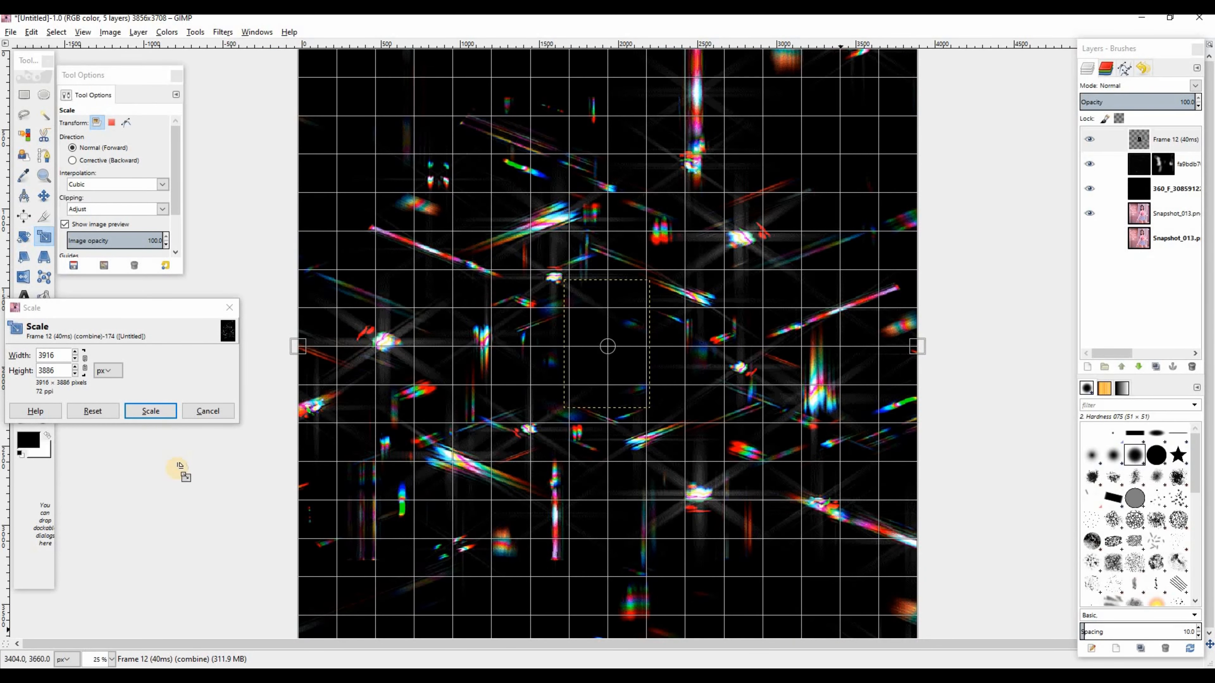
{"action": "left_click", "coordinate": [149, 414]}
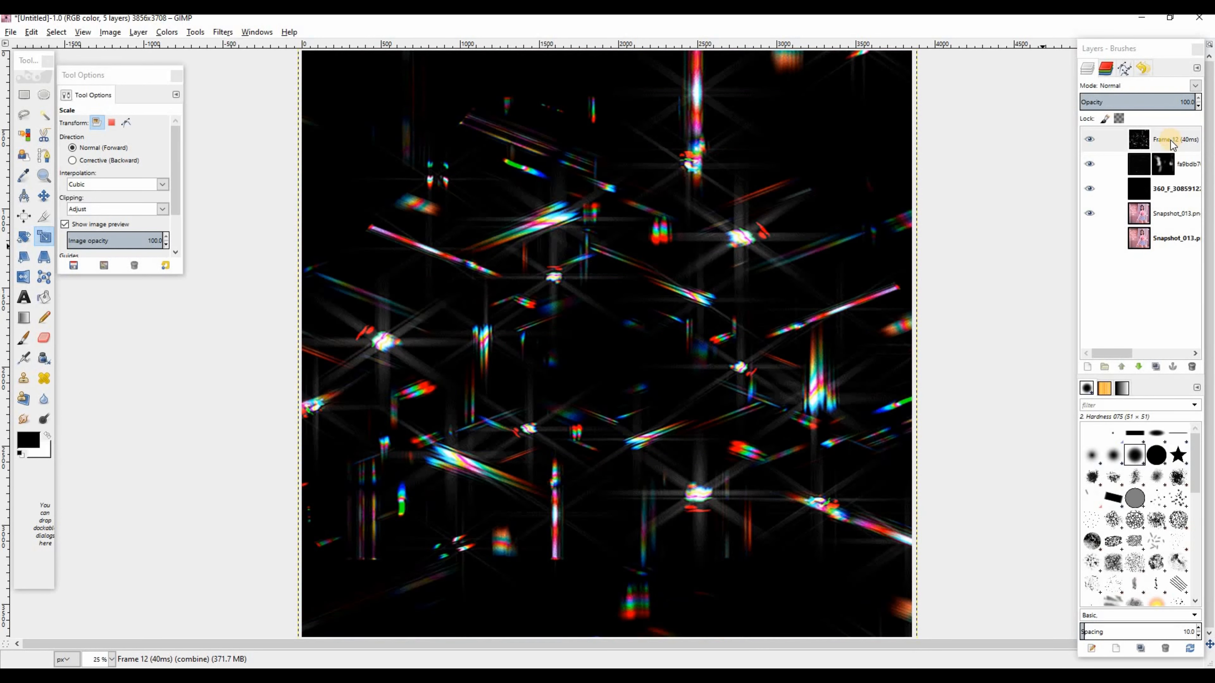
Set the Frame 12 sparkle layer to Screen mode and add a black (full transparency) layer mask
{"action": "right_click", "coordinate": [1170, 144]}
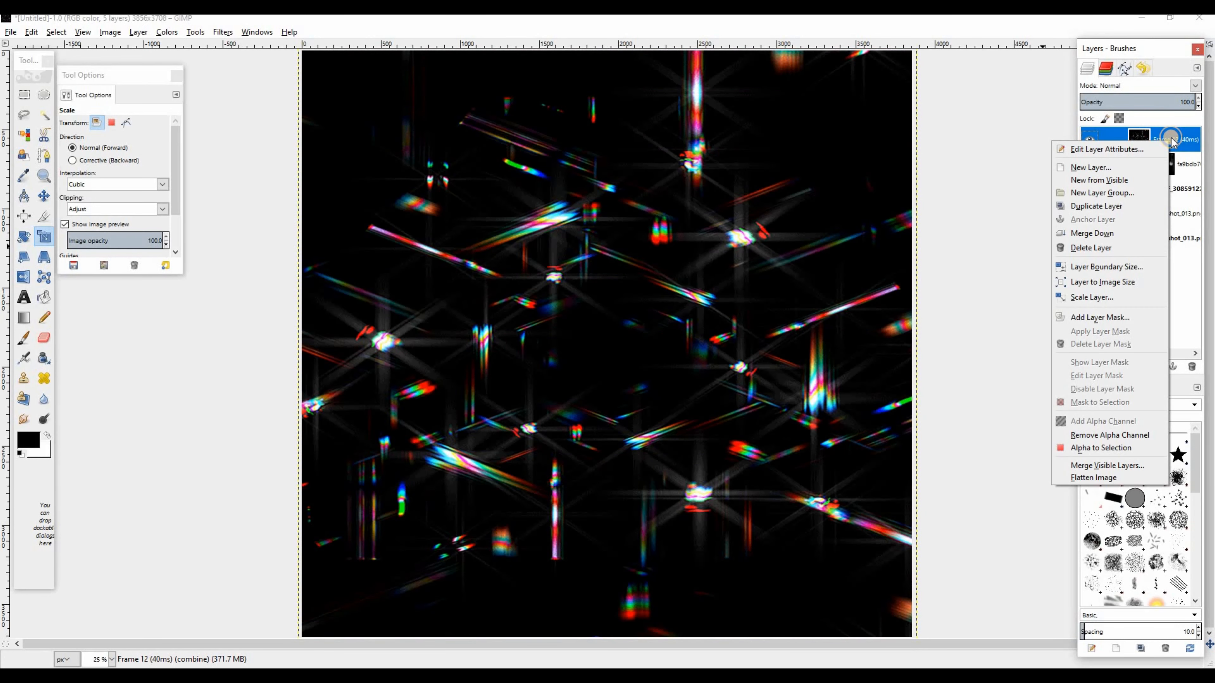
{"action": "left_click", "coordinate": [1191, 95]}
{"action": "left_click", "coordinate": [1194, 86]}
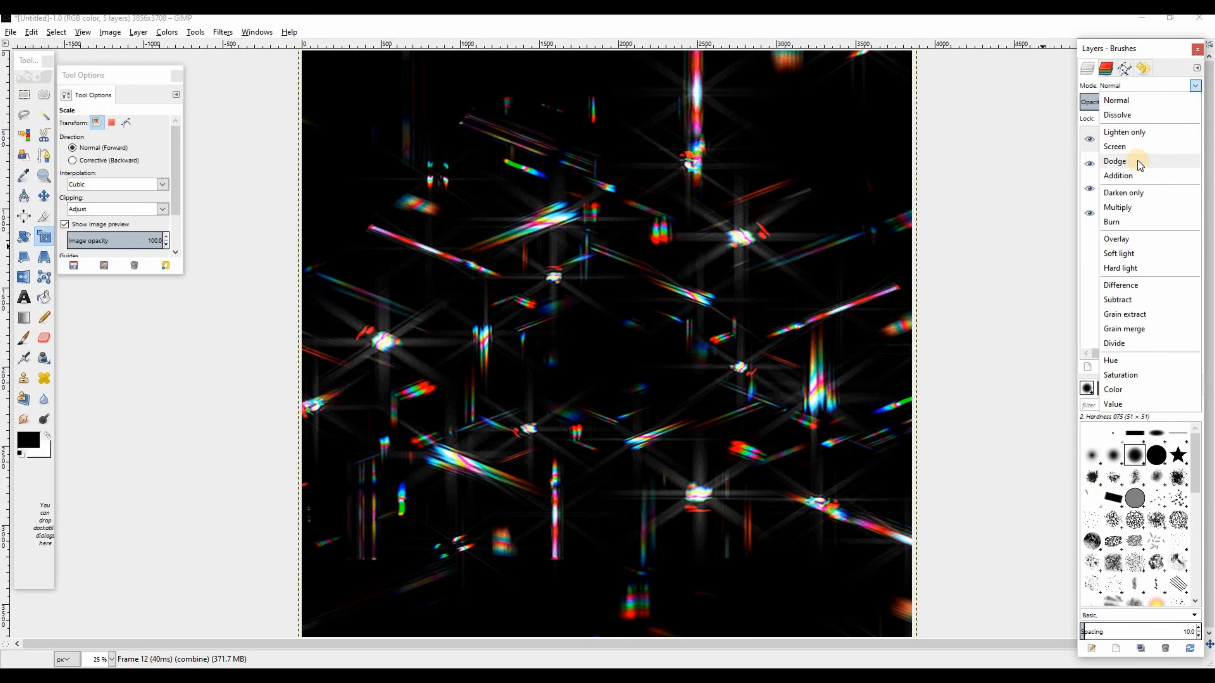
{"action": "left_click", "coordinate": [1156, 136]}
{"action": "right_click", "coordinate": [1158, 139]}
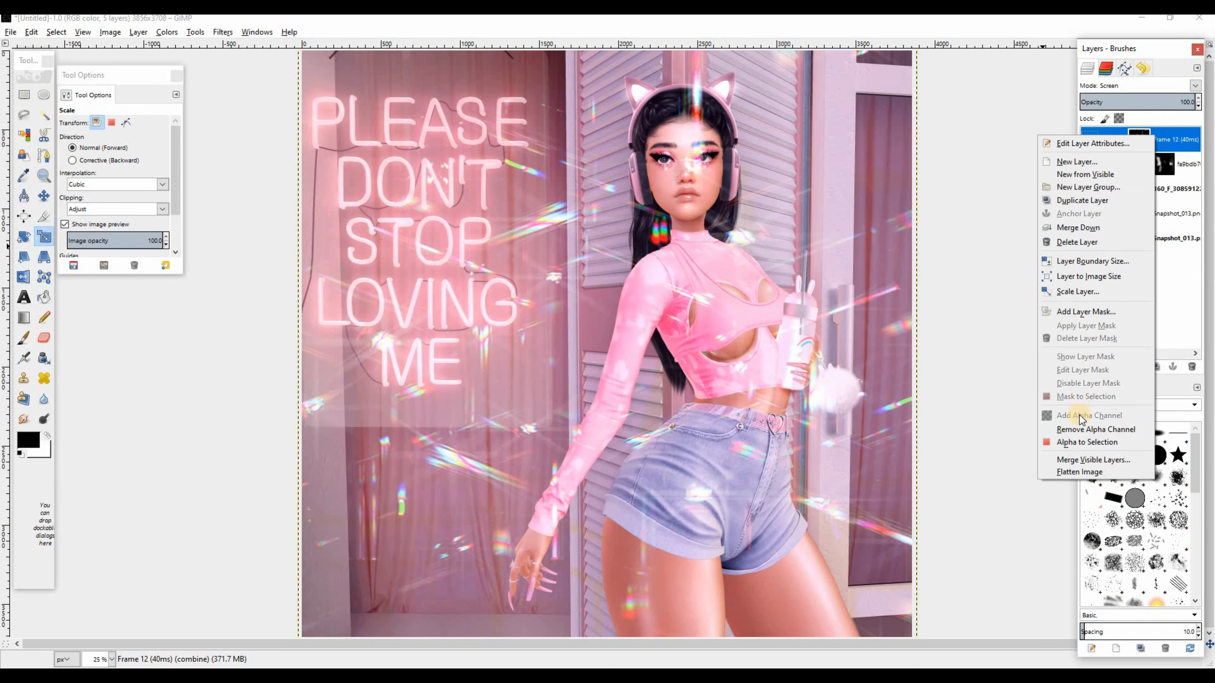
{"action": "left_click", "coordinate": [1066, 310]}
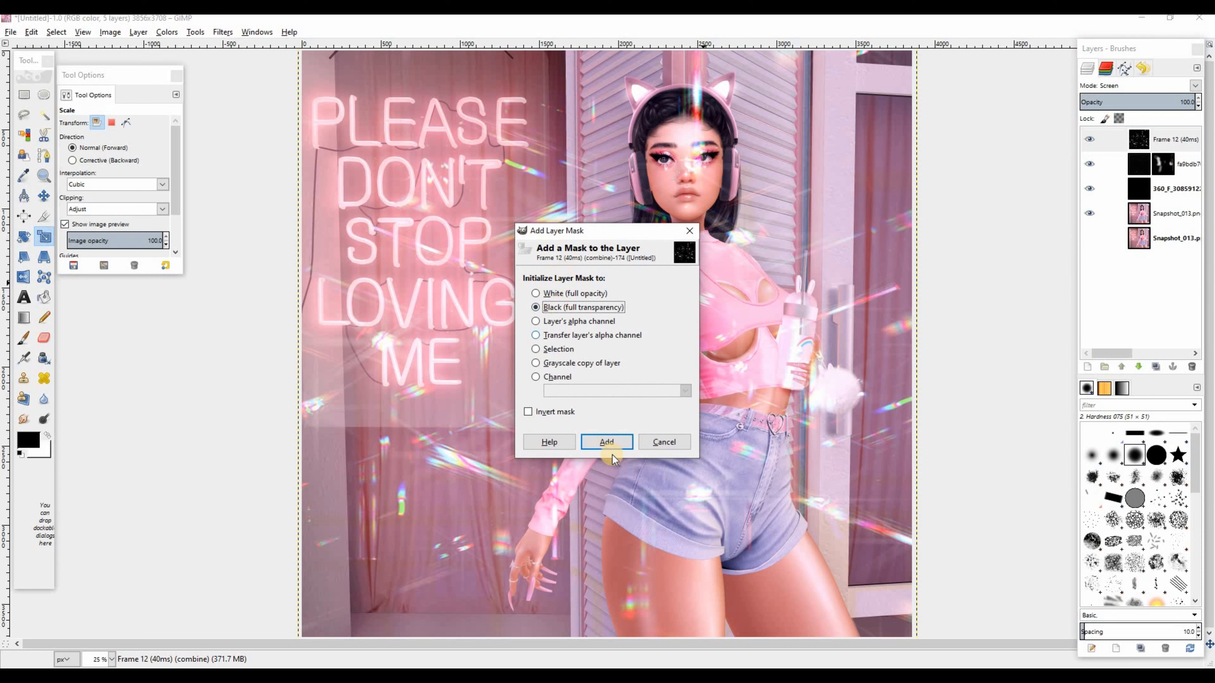
{"action": "left_click", "coordinate": [614, 450]}
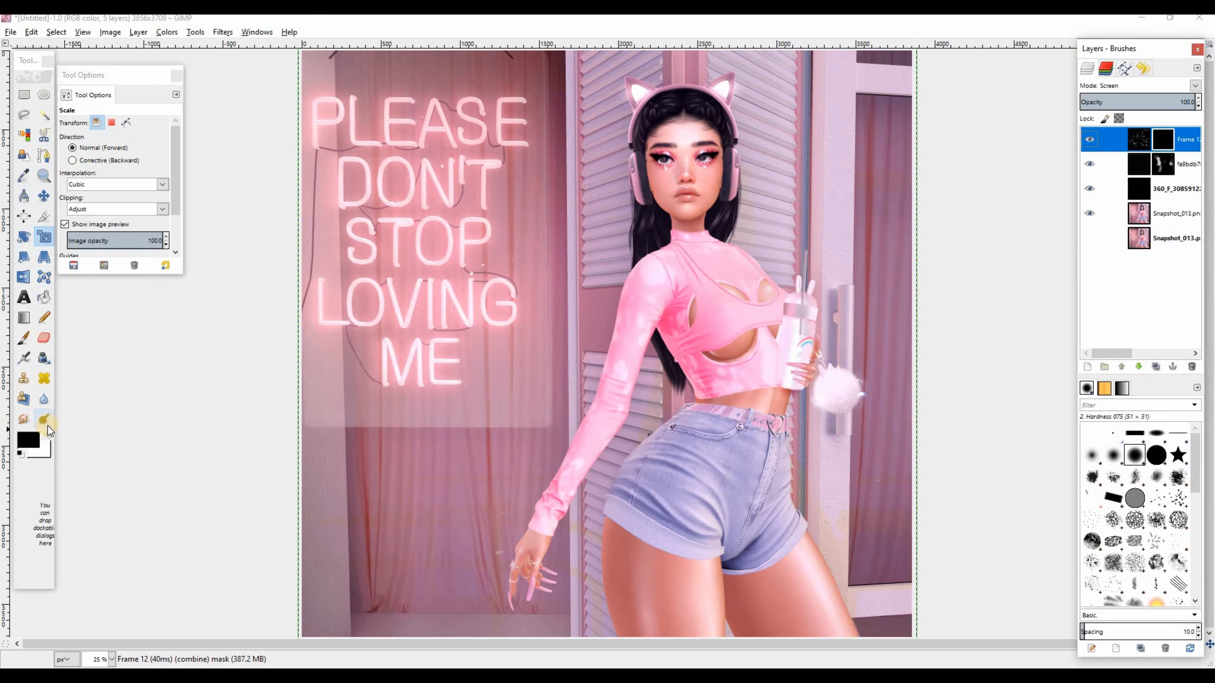
Airbrush white on the Frame 12 layer's mask over the neon sign and the avatar's upper body to reveal sparkles
{"action": "left_click", "coordinate": [48, 435]}
{"action": "left_click", "coordinate": [26, 359]}
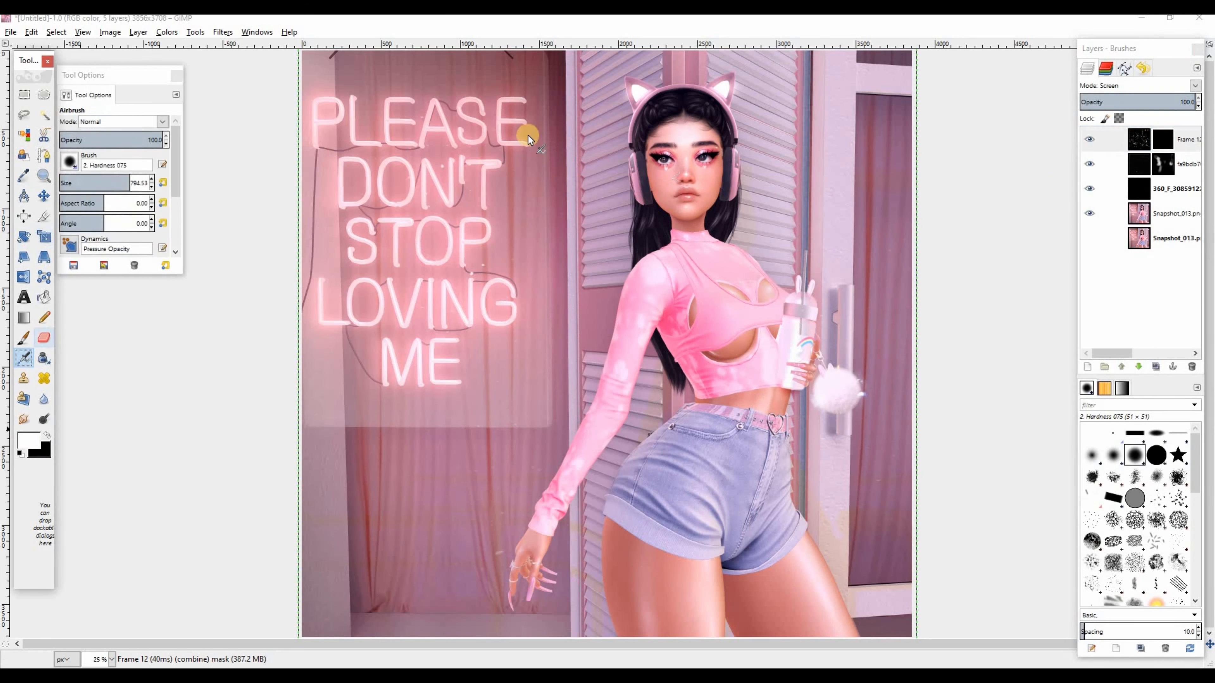
{"action": "mouse_move", "coordinate": [440, 130]}
{"action": "left_mouse_down"}
{"action": "mouse_move", "coordinate": [418, 139]}
{"action": "mouse_move", "coordinate": [472, 138]}
{"action": "mouse_move", "coordinate": [357, 103]}
{"action": "mouse_move", "coordinate": [342, 128]}
{"action": "mouse_move", "coordinate": [415, 243]}
{"action": "left_mouse_up"}
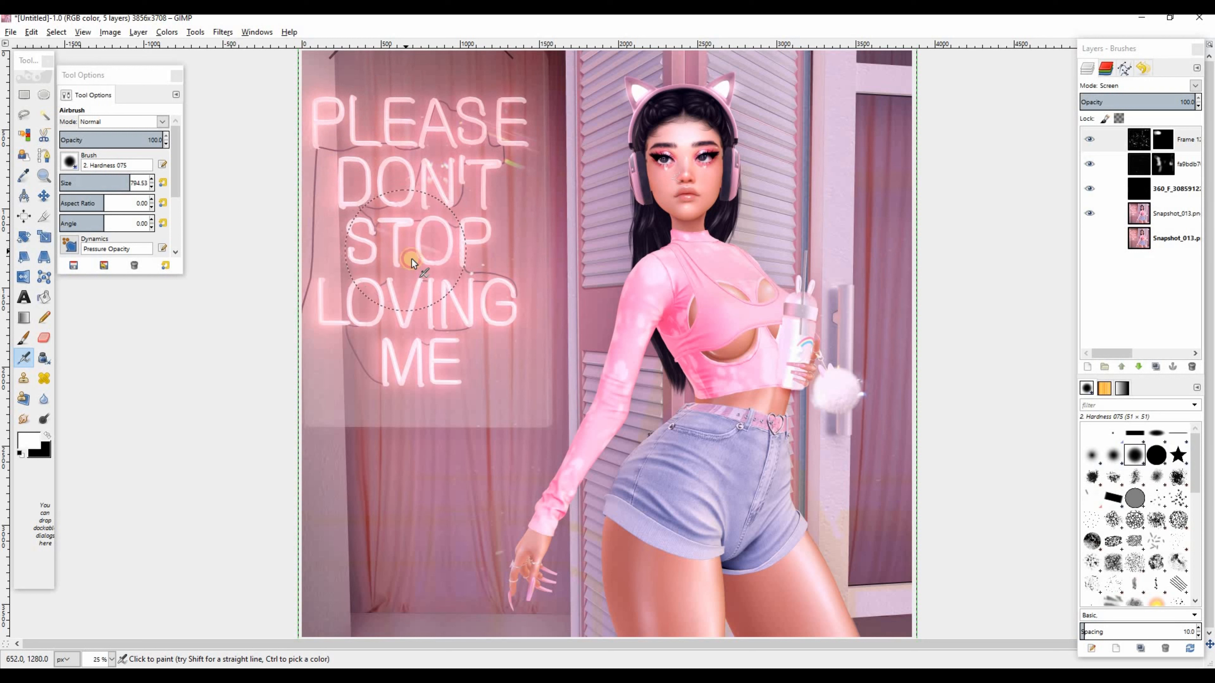
{"action": "mouse_move", "coordinate": [368, 300]}
{"action": "left_mouse_down"}
{"action": "mouse_move", "coordinate": [406, 323]}
{"action": "mouse_move", "coordinate": [499, 310]}
{"action": "left_mouse_up"}
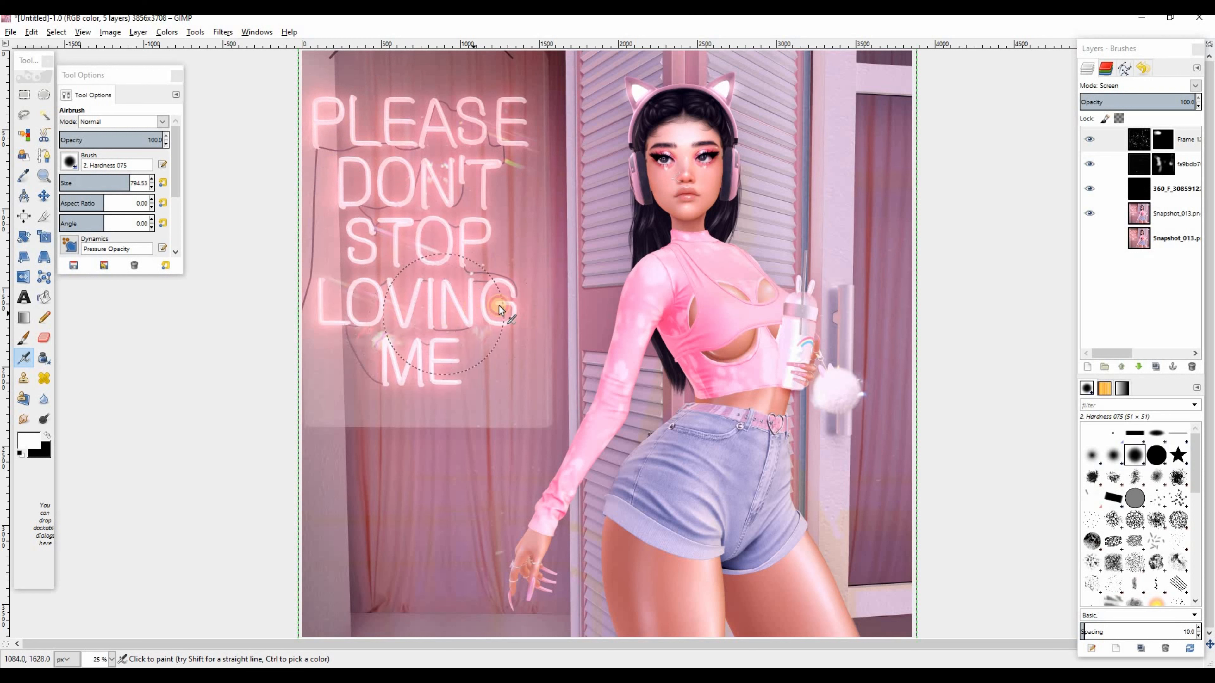
{"action": "mouse_move", "coordinate": [443, 346]}
{"action": "left_mouse_down"}
{"action": "mouse_move", "coordinate": [252, 410]}
{"action": "mouse_move", "coordinate": [861, 415]}
{"action": "left_mouse_up"}
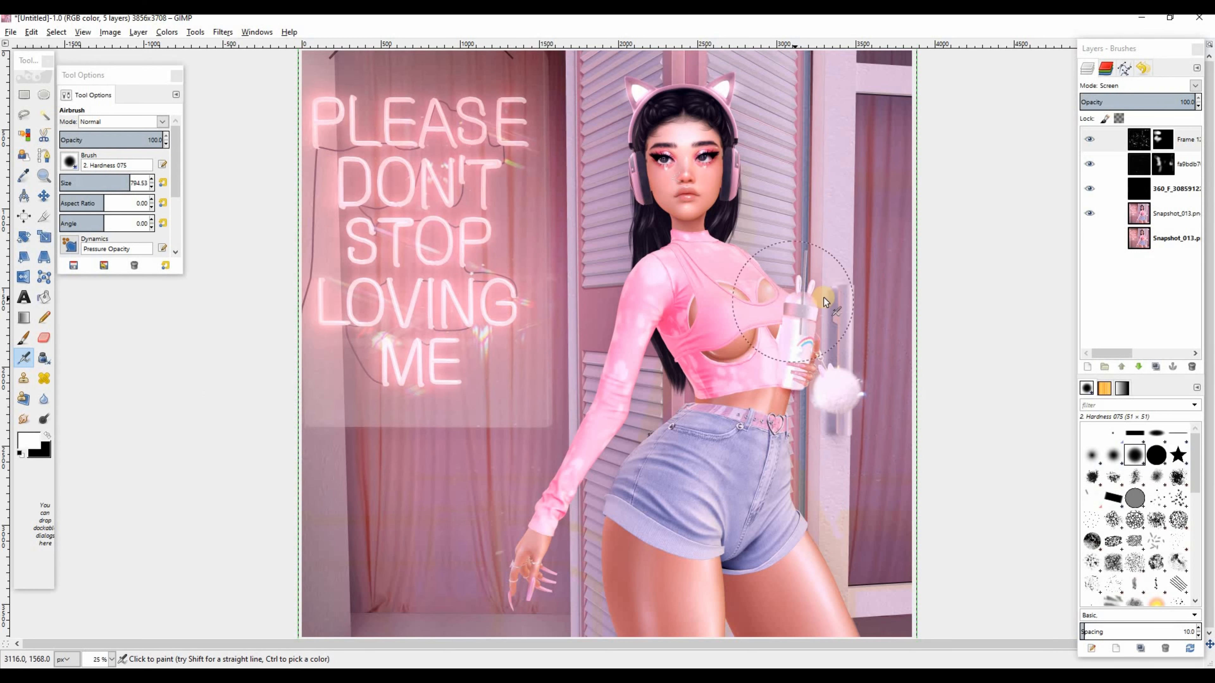
{"action": "left_click_drag", "start_coordinate": [823, 297], "coordinate": [7, 634]}
Reveal sparkles around the bunny cup and hand by airbrushing white on the Frame 12 mask at 50% zoom
{"action": "left_click", "coordinate": [112, 660]}
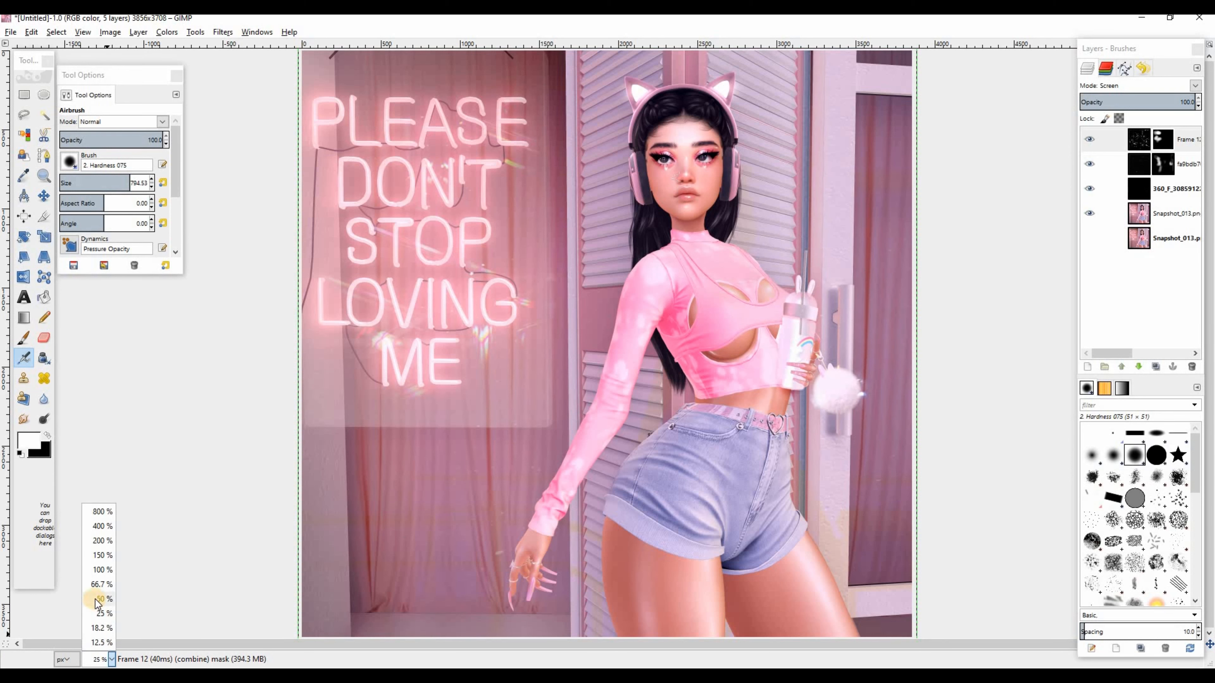
{"action": "left_click", "coordinate": [100, 595]}
{"action": "left_click_drag", "start_coordinate": [528, 644], "coordinate": [775, 649]}
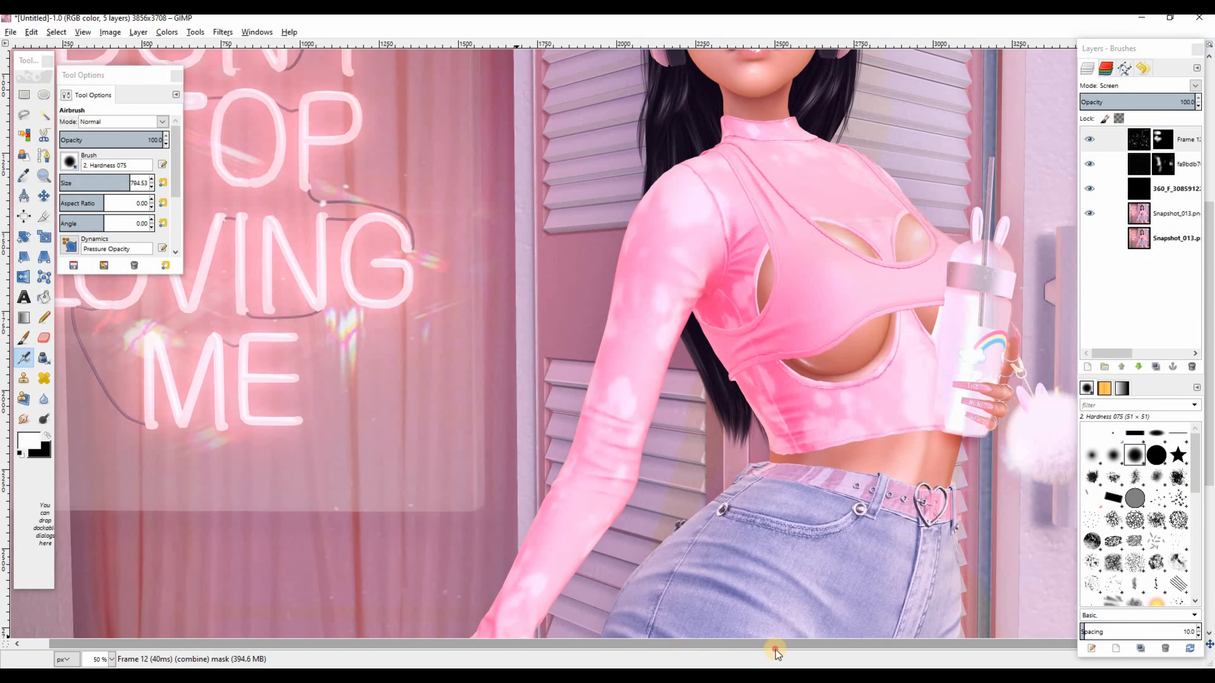
{"action": "mouse_move", "coordinate": [1014, 280]}
{"action": "left_mouse_down"}
{"action": "mouse_move", "coordinate": [1001, 307]}
{"action": "mouse_move", "coordinate": [989, 292]}
{"action": "mouse_move", "coordinate": [985, 306]}
{"action": "mouse_move", "coordinate": [15, 643]}
{"action": "left_mouse_up"}
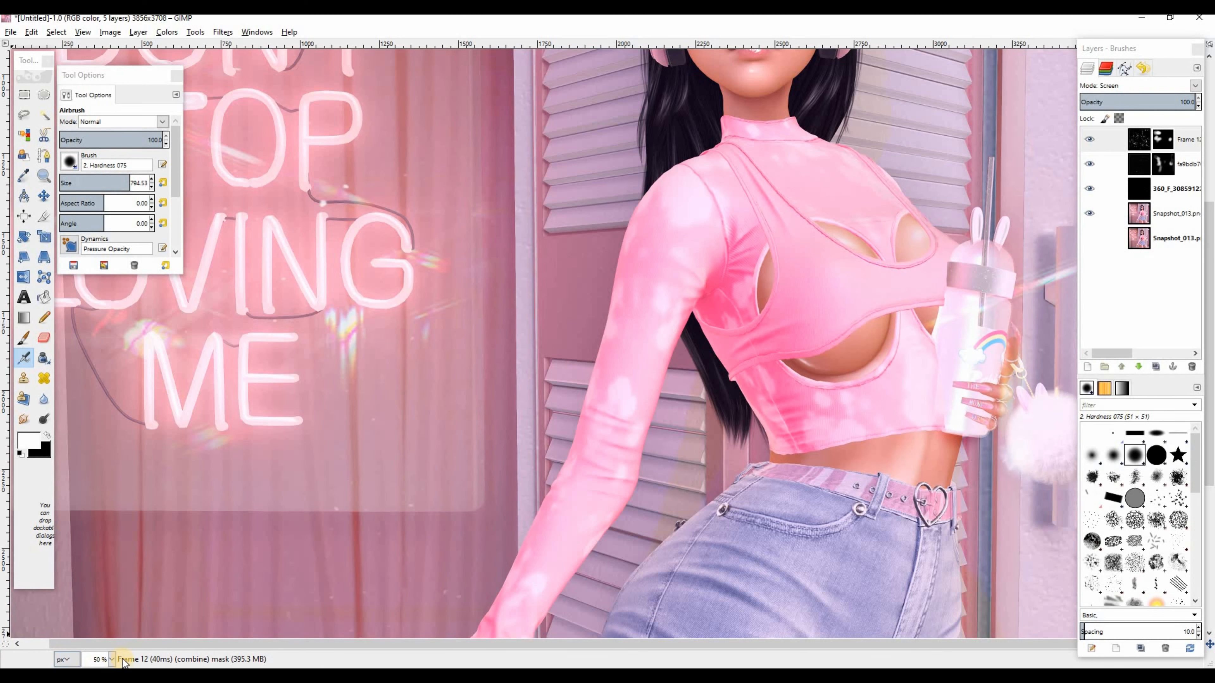
{"action": "left_click", "coordinate": [111, 661]}
{"action": "left_click", "coordinate": [100, 627]}
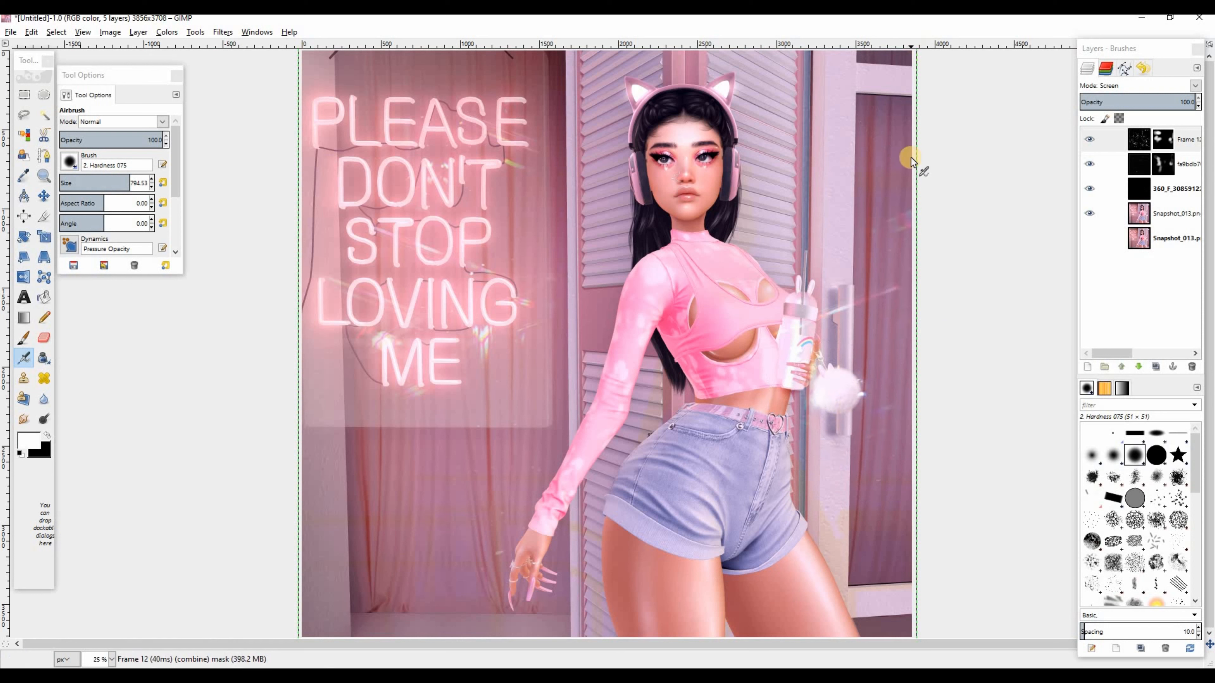
Airbrush white on the sparkle mask around the cat-ear headband, the lowered arm, the shorts and the door to reveal more sparkles
{"action": "left_click", "coordinate": [916, 516]}
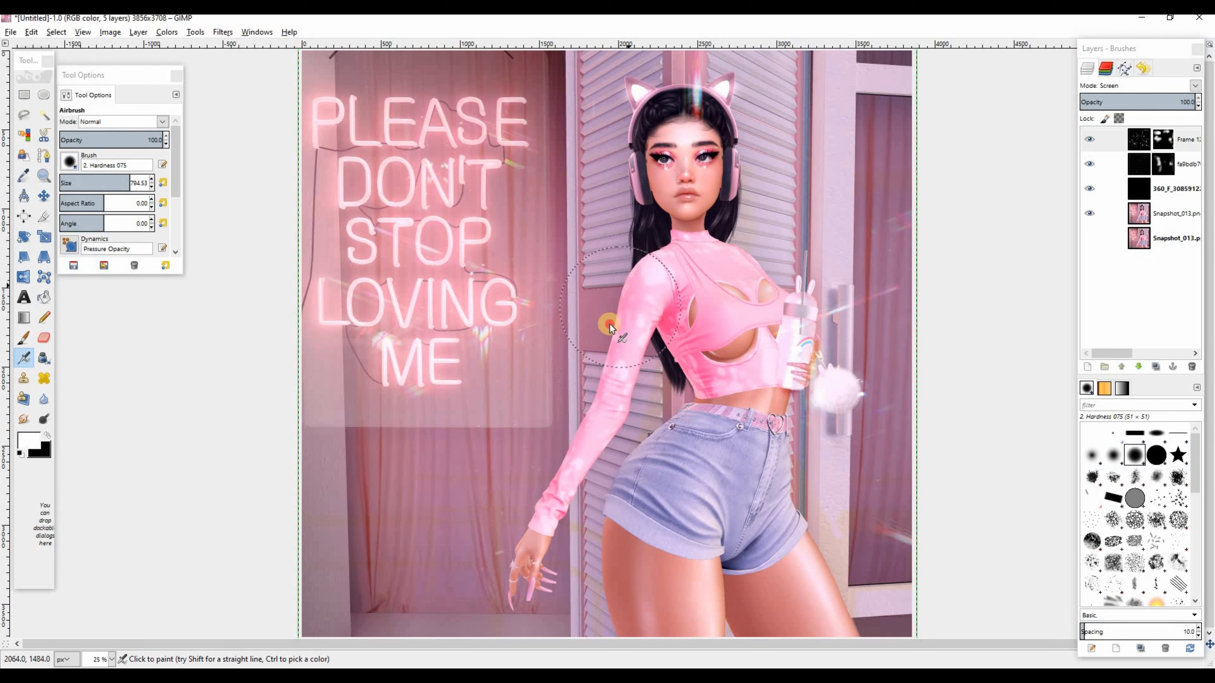
{"action": "left_click_drag", "start_coordinate": [609, 327], "coordinate": [569, 420]}
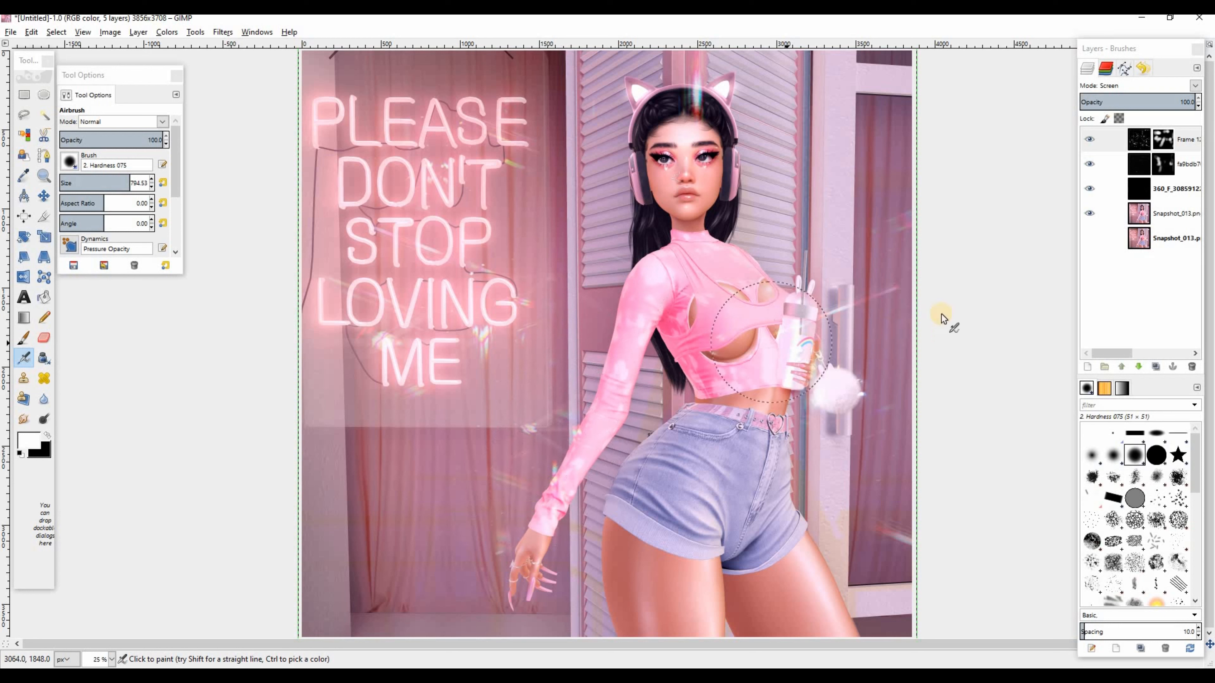
{"action": "left_click", "coordinate": [613, 400]}
{"action": "left_click", "coordinate": [652, 473]}
{"action": "left_click_drag", "start_coordinate": [651, 473], "coordinate": [679, 531]}
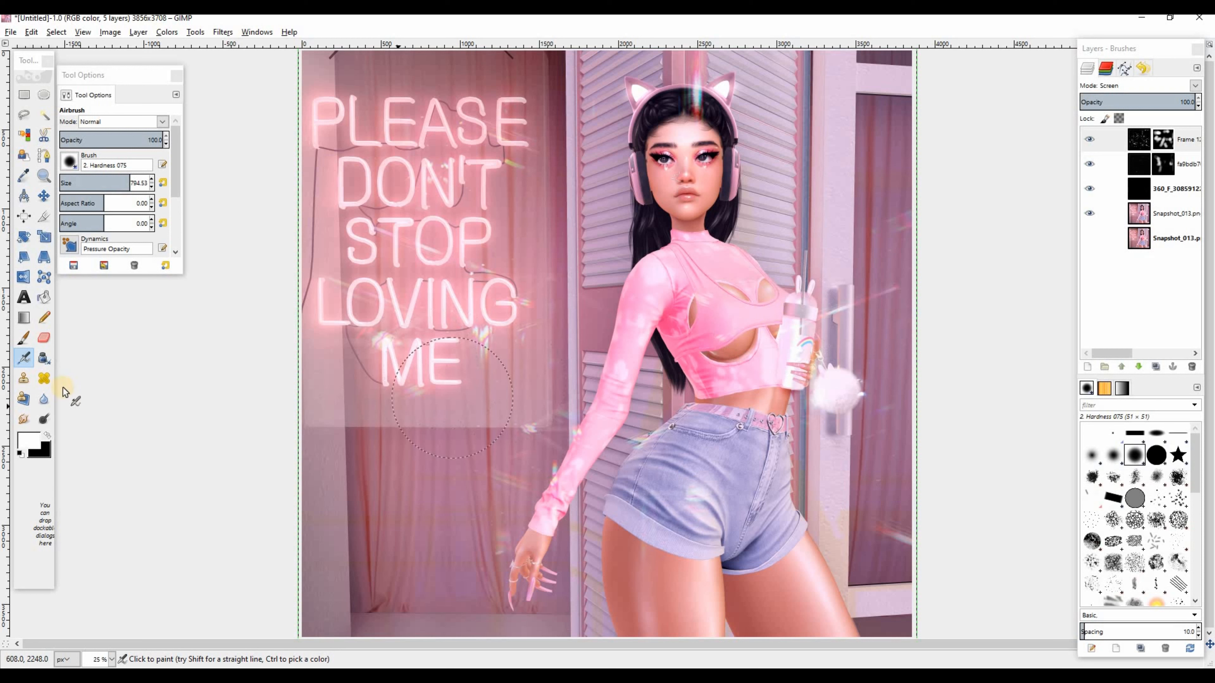
Airbrush black on the sparkle mask beside the lowered forearm and over the curtain to hide sparkles there
{"action": "left_click", "coordinate": [48, 435]}
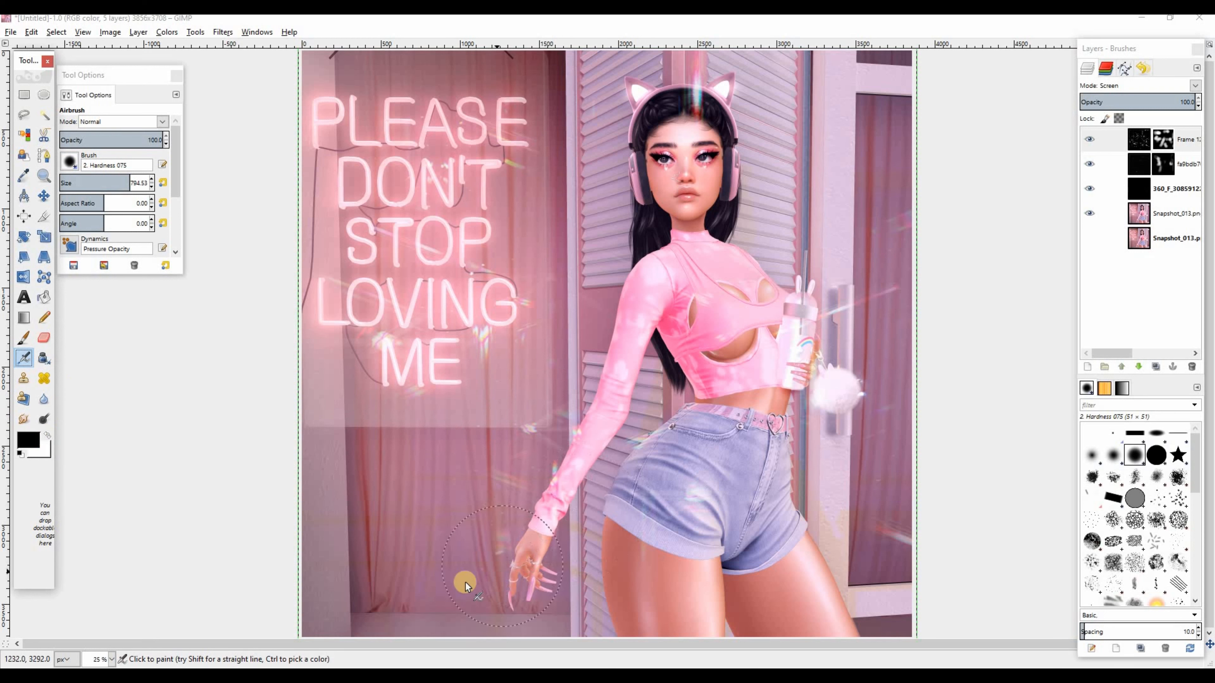
{"action": "left_click", "coordinate": [561, 383]}
{"action": "left_click_drag", "start_coordinate": [561, 383], "coordinate": [516, 462]}
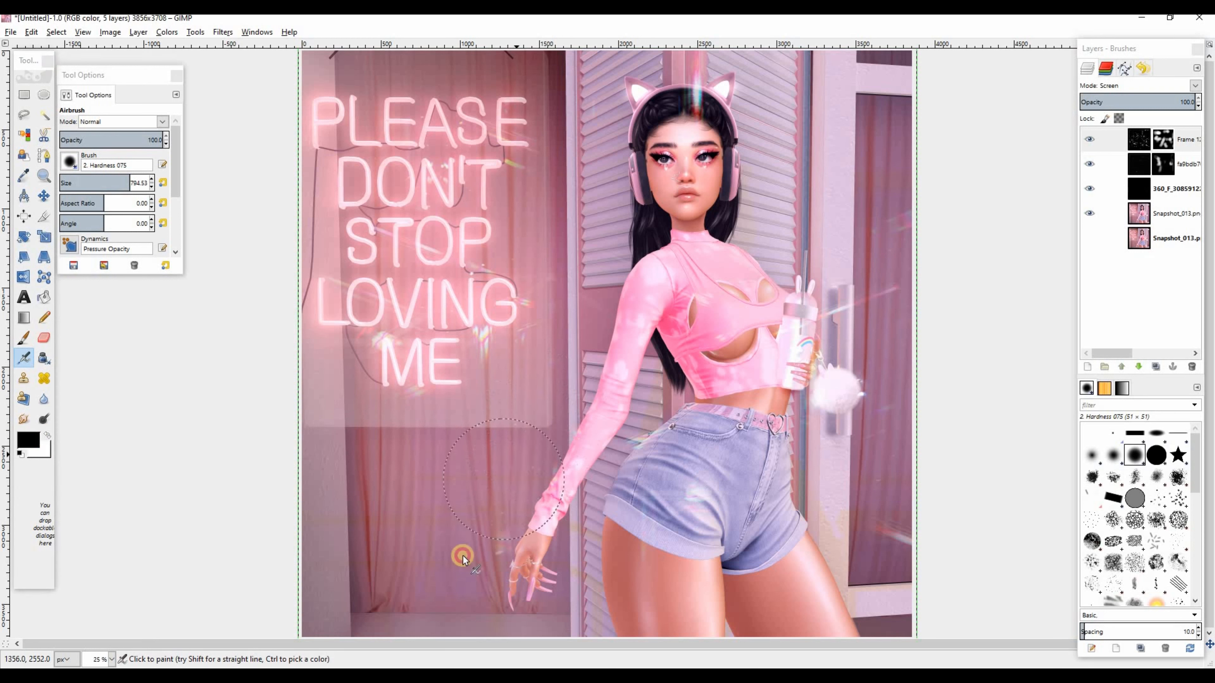
{"action": "mouse_move", "coordinate": [462, 556]}
{"action": "left_mouse_down"}
{"action": "mouse_move", "coordinate": [486, 546]}
{"action": "mouse_move", "coordinate": [462, 592]}
{"action": "mouse_move", "coordinate": [447, 579]}
{"action": "mouse_move", "coordinate": [514, 591]}
{"action": "left_mouse_up"}
Reduce the airbrush size to 574.89 and paint black on the mask to hide sparkles over the hip, shorts and thighs
{"action": "left_click_drag", "start_coordinate": [129, 183], "coordinate": [110, 183]}
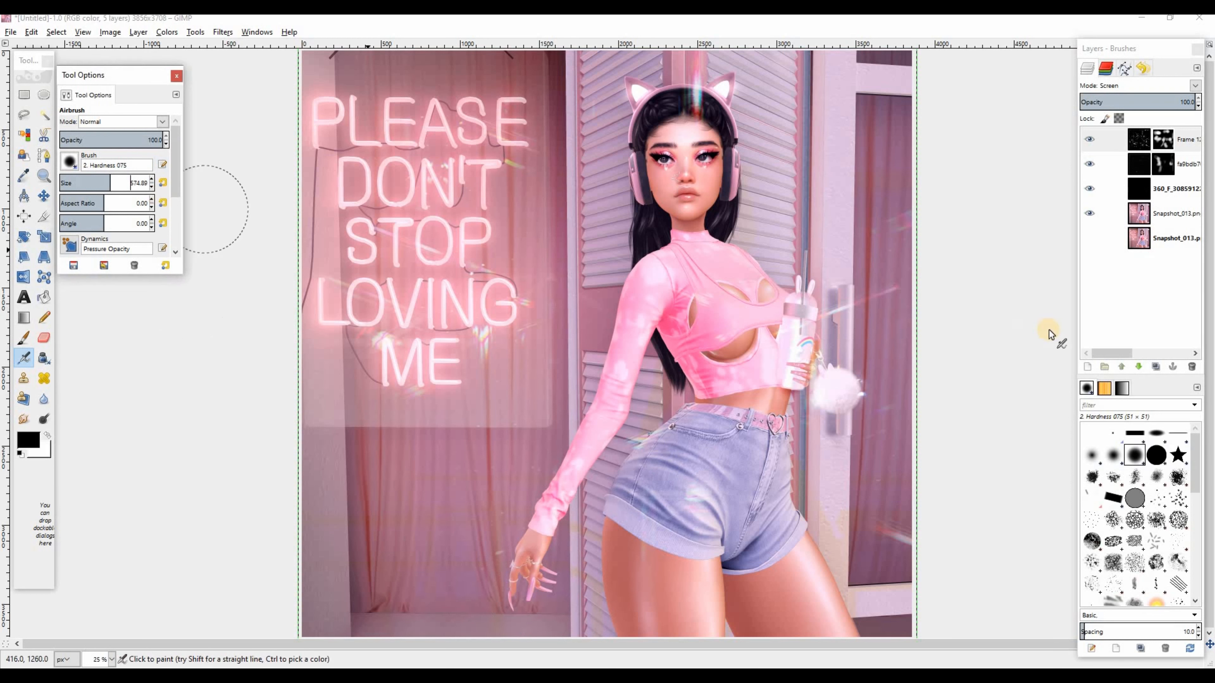
{"action": "left_click_drag", "start_coordinate": [669, 403], "coordinate": [625, 436]}
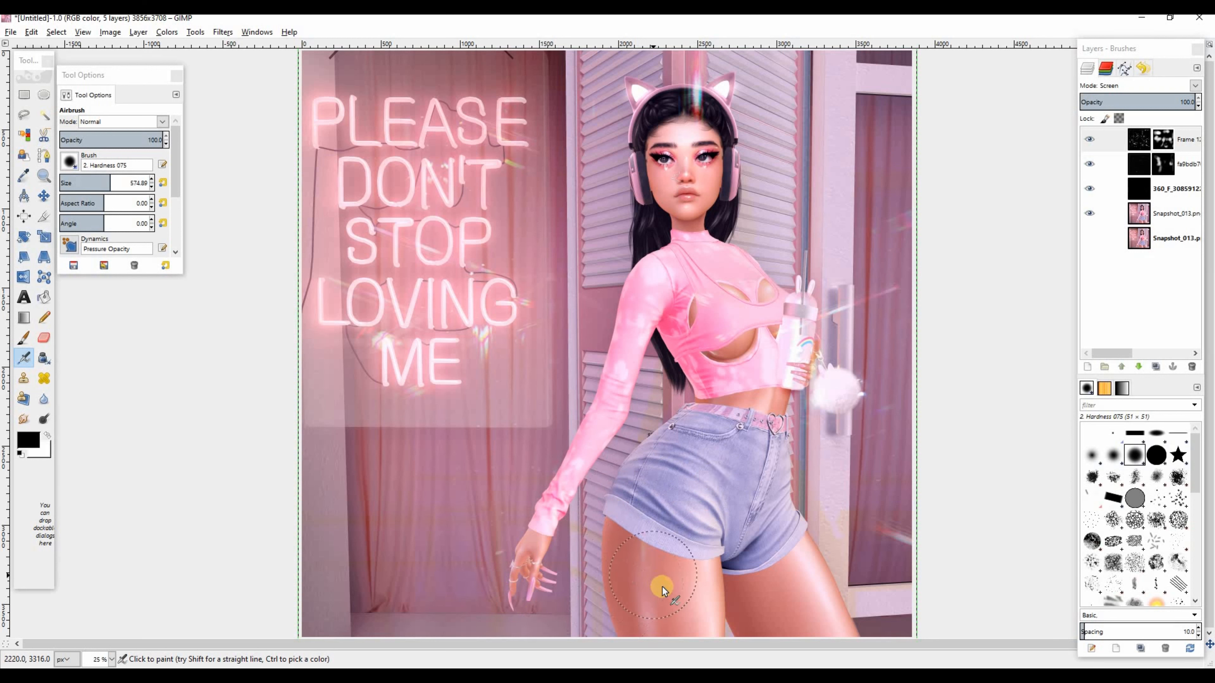
{"action": "left_click_drag", "start_coordinate": [661, 585], "coordinate": [667, 526]}
{"action": "left_click_drag", "start_coordinate": [635, 573], "coordinate": [783, 576]}
Airbrush black on the sparkle mask over the door beside the cup, the torso and the hair to hide sparkles there
{"action": "mouse_move", "coordinate": [895, 564]}
{"action": "left_mouse_down"}
{"action": "mouse_move", "coordinate": [908, 425]}
{"action": "mouse_move", "coordinate": [887, 287]}
{"action": "left_mouse_up"}
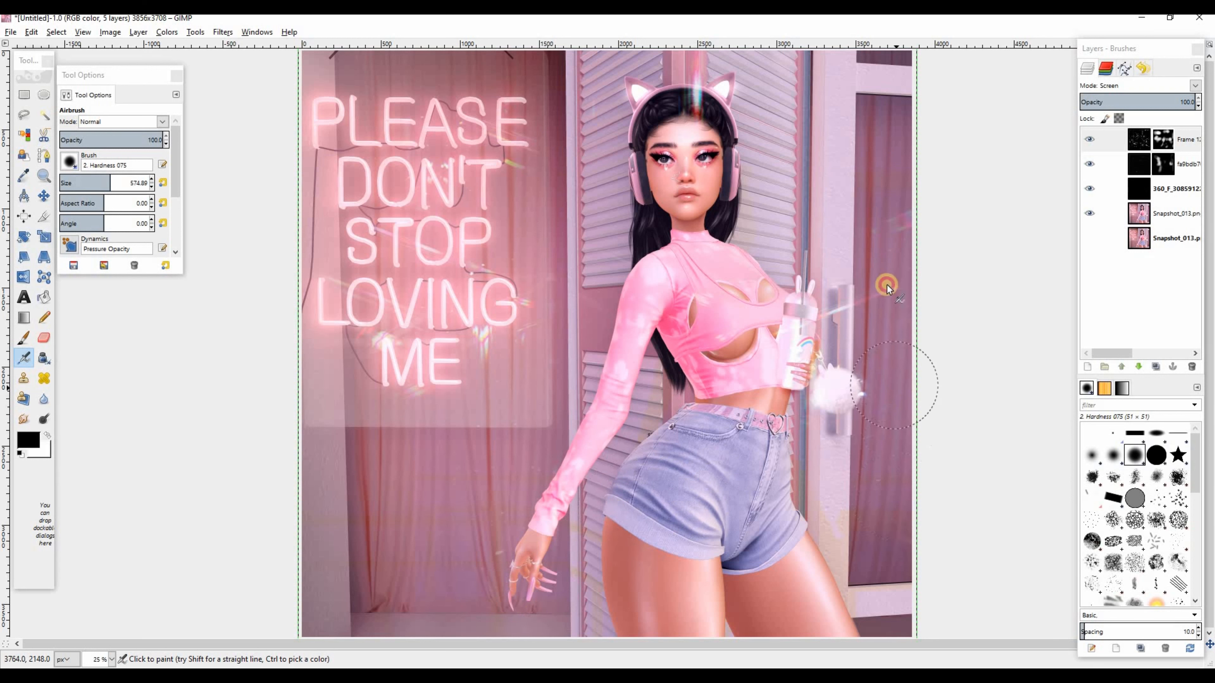
{"action": "mouse_move", "coordinate": [838, 320]}
{"action": "left_mouse_down"}
{"action": "mouse_move", "coordinate": [871, 301]}
{"action": "mouse_move", "coordinate": [860, 310]}
{"action": "mouse_move", "coordinate": [872, 311]}
{"action": "mouse_move", "coordinate": [940, 220]}
{"action": "mouse_move", "coordinate": [883, 246]}
{"action": "left_mouse_up"}
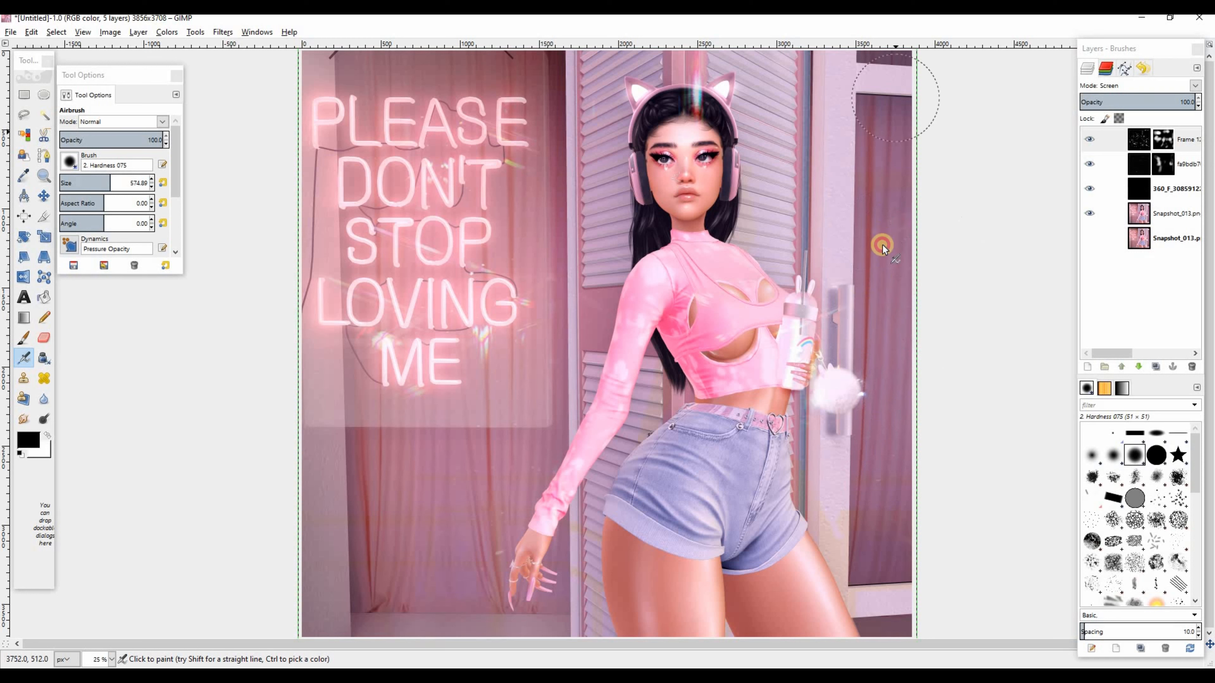
{"action": "left_click_drag", "start_coordinate": [849, 285], "coordinate": [853, 283]}
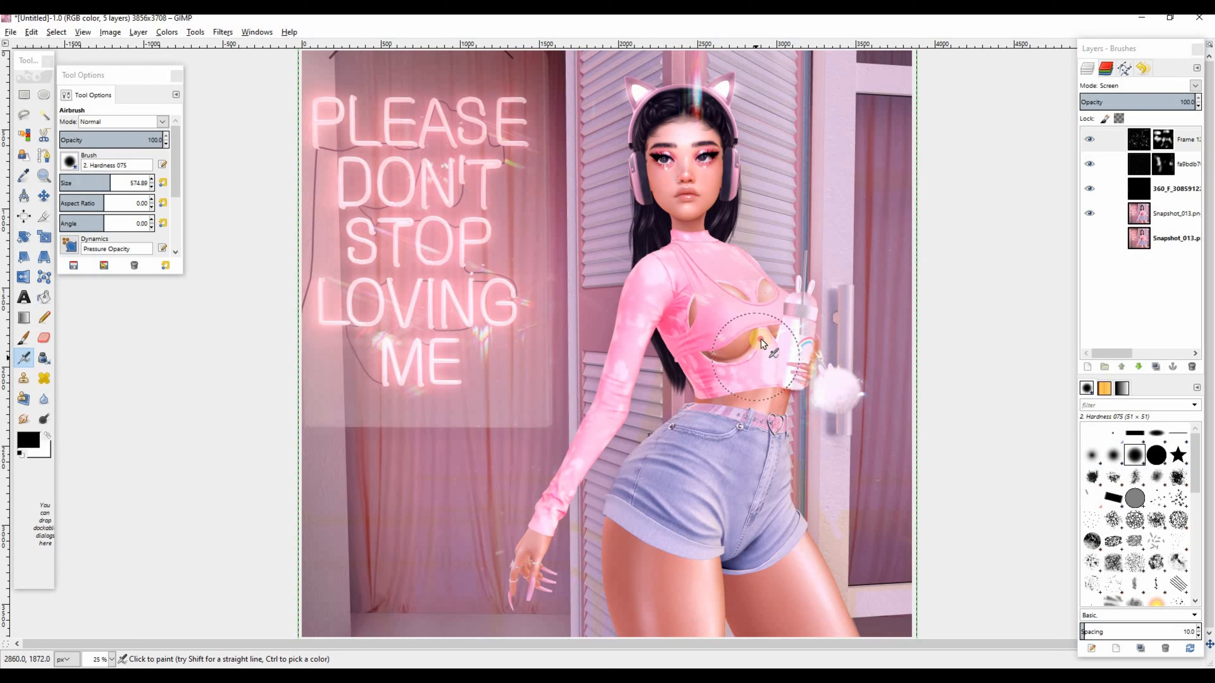
{"action": "mouse_move", "coordinate": [760, 339]}
{"action": "left_mouse_down"}
{"action": "mouse_move", "coordinate": [762, 371]}
{"action": "mouse_move", "coordinate": [696, 455]}
{"action": "left_mouse_up"}
{"action": "left_click_drag", "start_coordinate": [648, 239], "coordinate": [641, 206]}
{"action": "left_click", "coordinate": [667, 325]}
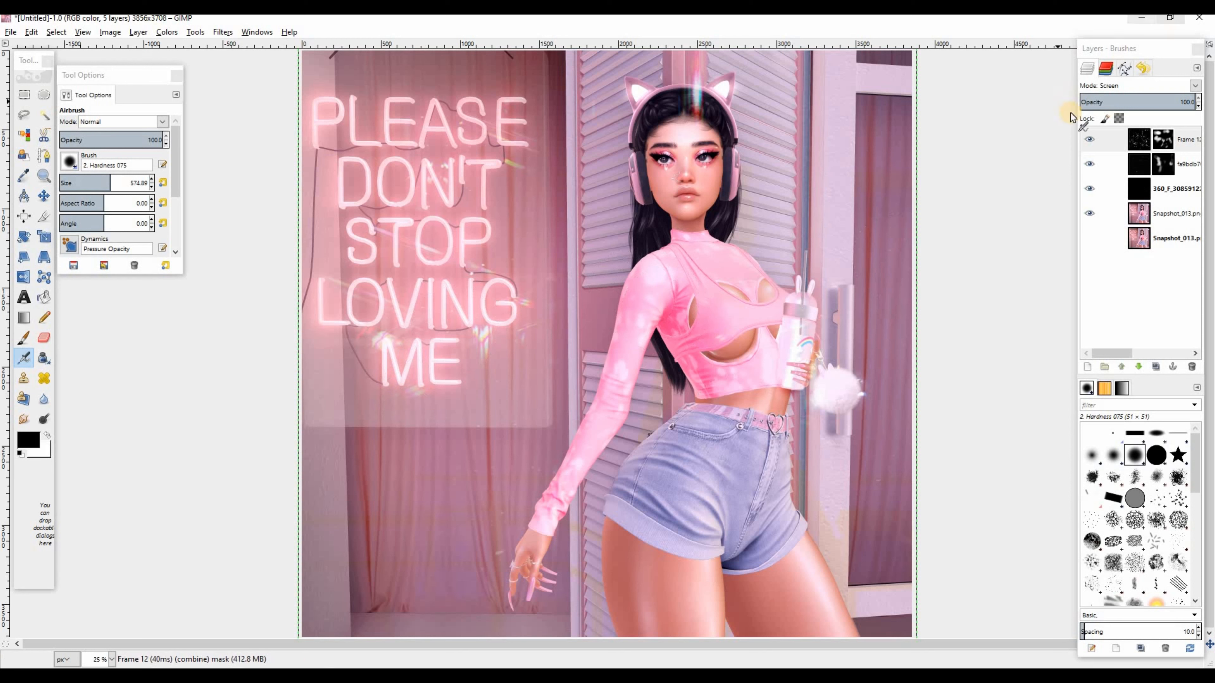
Compare the portrait with and without the Frame 12 sparkle layer by toggling its visibility
{"action": "left_click", "coordinate": [1090, 140]}
{"action": "left_click", "coordinate": [1090, 140]}
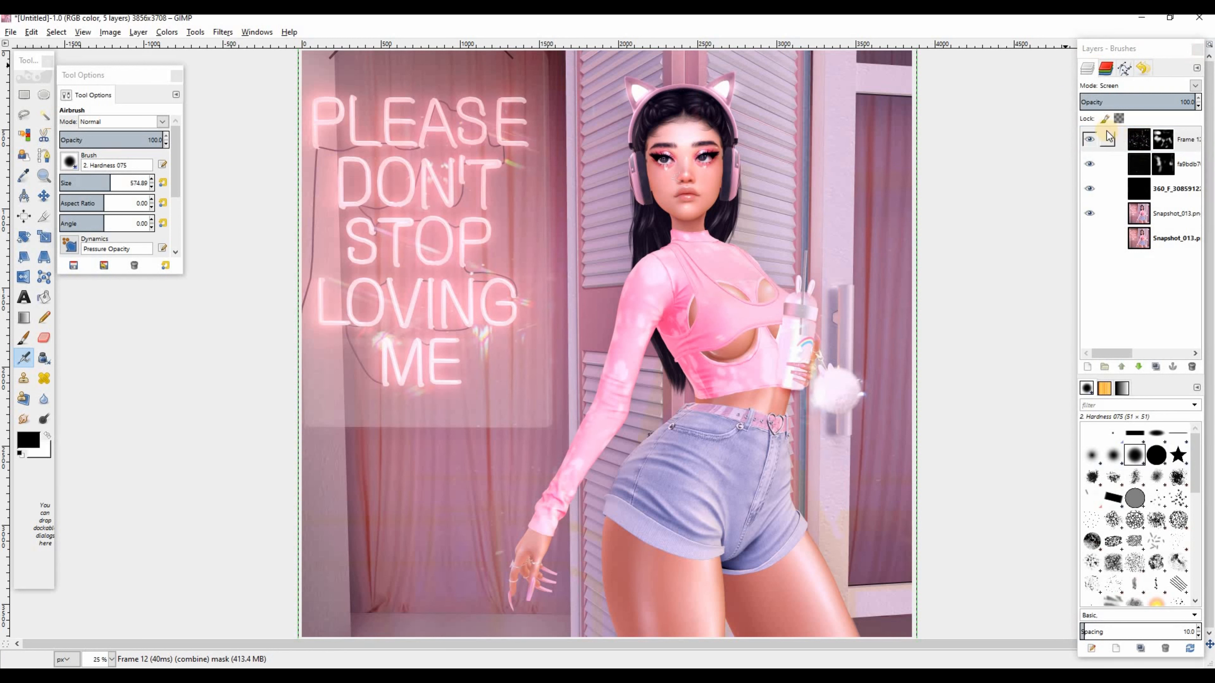
{"action": "left_click", "coordinate": [1089, 141]}
{"action": "left_click", "coordinate": [1088, 145]}
{"action": "left_click", "coordinate": [1089, 145]}
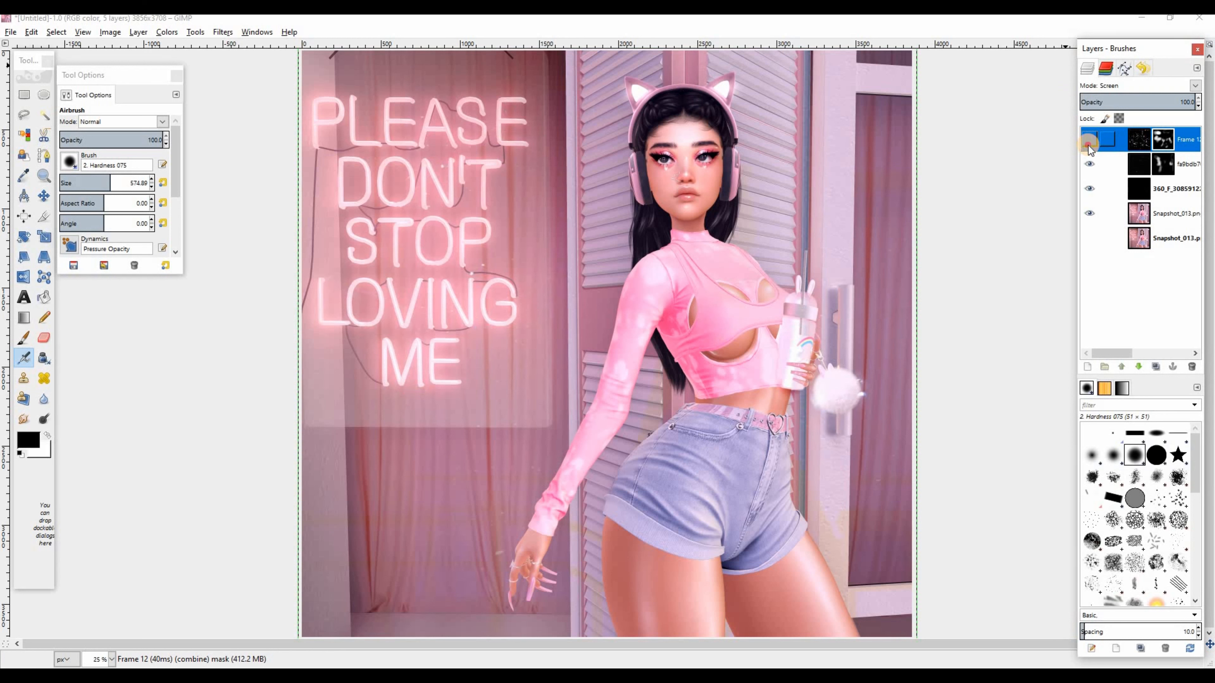
{"action": "left_click", "coordinate": [1089, 146]}
{"action": "left_click", "coordinate": [1089, 146]}
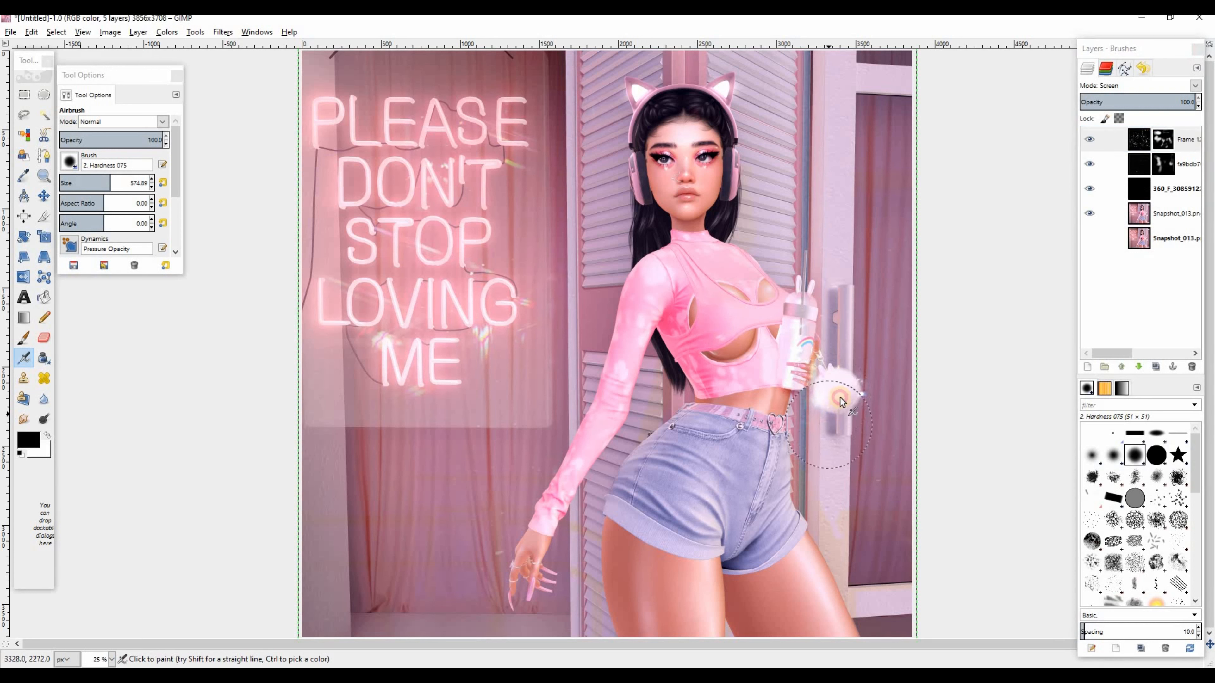
{"action": "left_click", "coordinate": [1089, 145]}
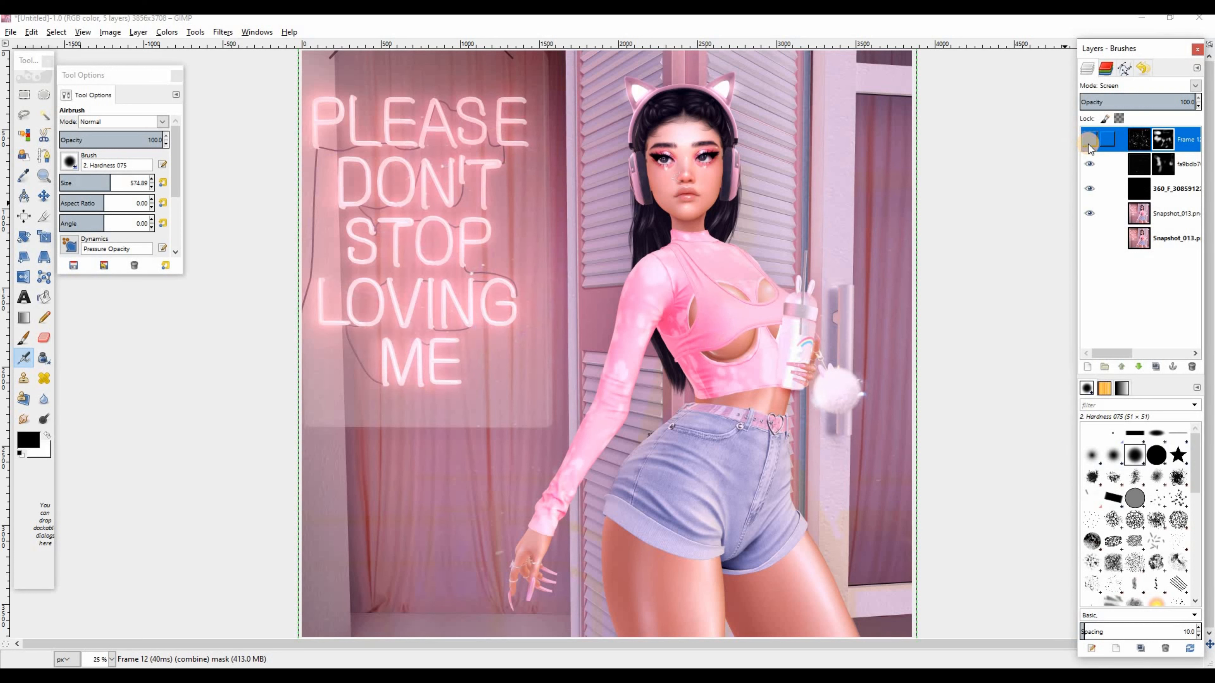
{"action": "left_click", "coordinate": [1089, 146]}
{"action": "left_click", "coordinate": [1089, 146]}
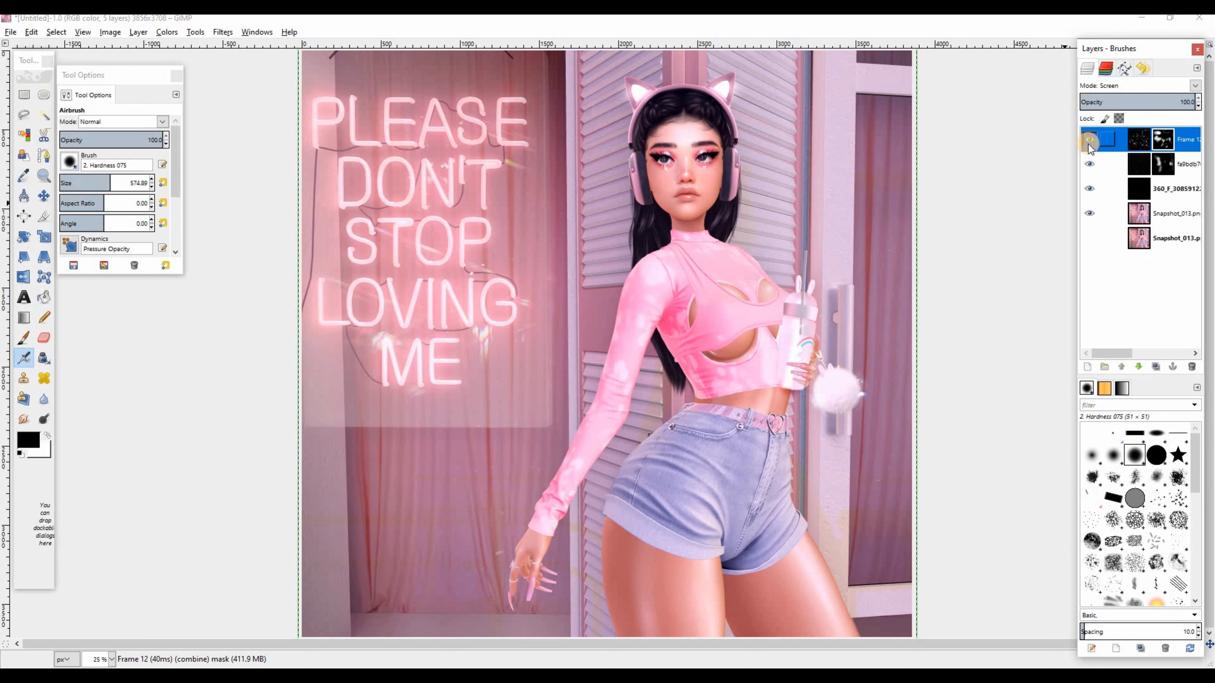
{"action": "left_click", "coordinate": [1088, 145]}
{"action": "left_click", "coordinate": [1089, 145]}
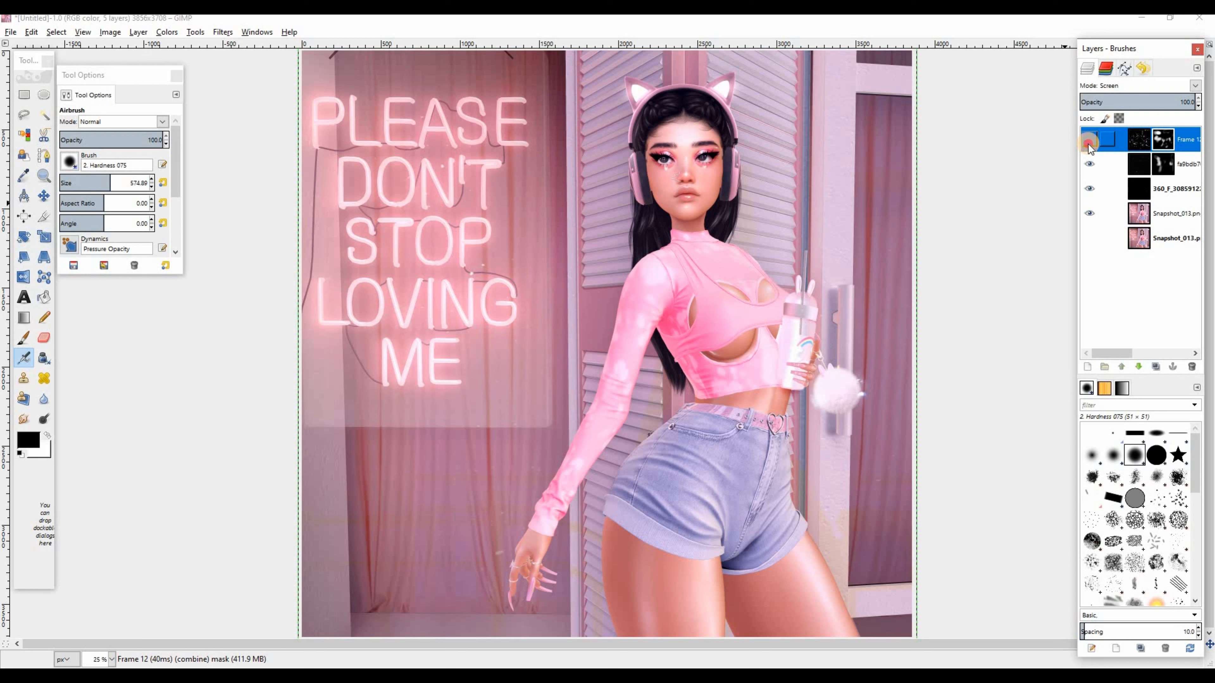
{"action": "left_click", "coordinate": [1089, 146]}
Airbrush black on the sparkle mask above the headband and around the neon sign to tone down sparkles there
{"action": "left_click", "coordinate": [702, 136]}
{"action": "left_click", "coordinate": [515, 434]}
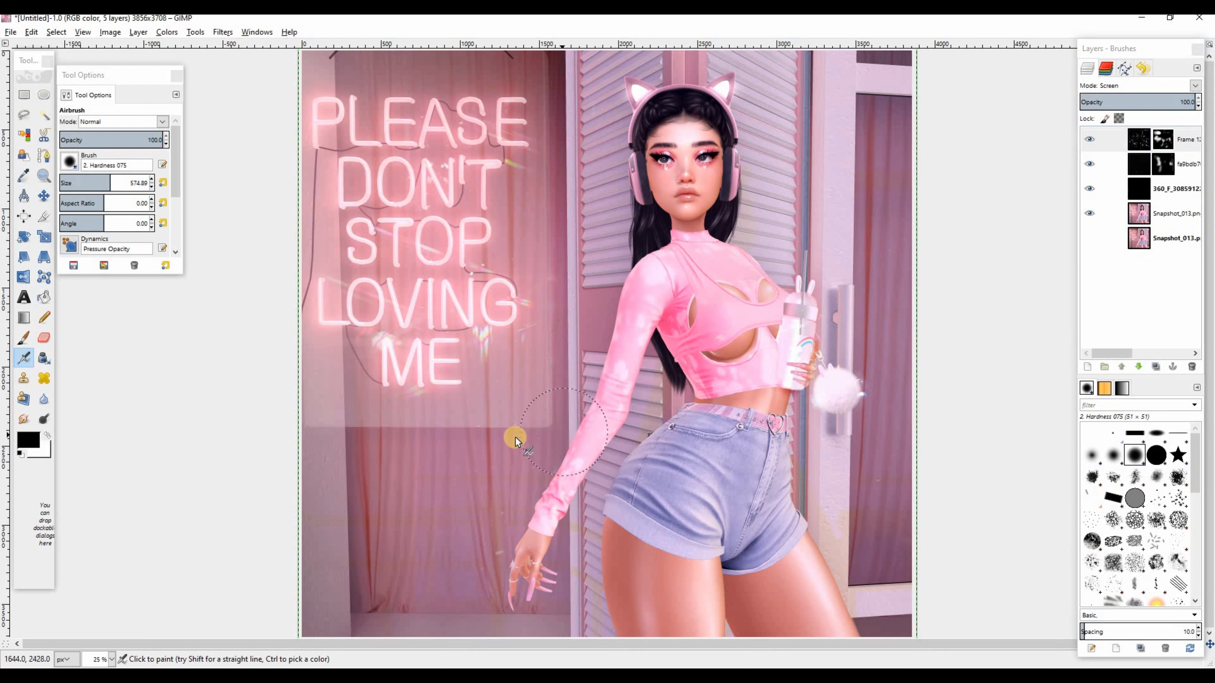
{"action": "mouse_move", "coordinate": [522, 414]}
{"action": "left_mouse_down"}
{"action": "mouse_move", "coordinate": [491, 320]}
{"action": "mouse_move", "coordinate": [528, 339]}
{"action": "mouse_move", "coordinate": [598, 319]}
{"action": "mouse_move", "coordinate": [530, 433]}
{"action": "mouse_move", "coordinate": [345, 397]}
{"action": "mouse_move", "coordinate": [343, 373]}
{"action": "left_mouse_up"}
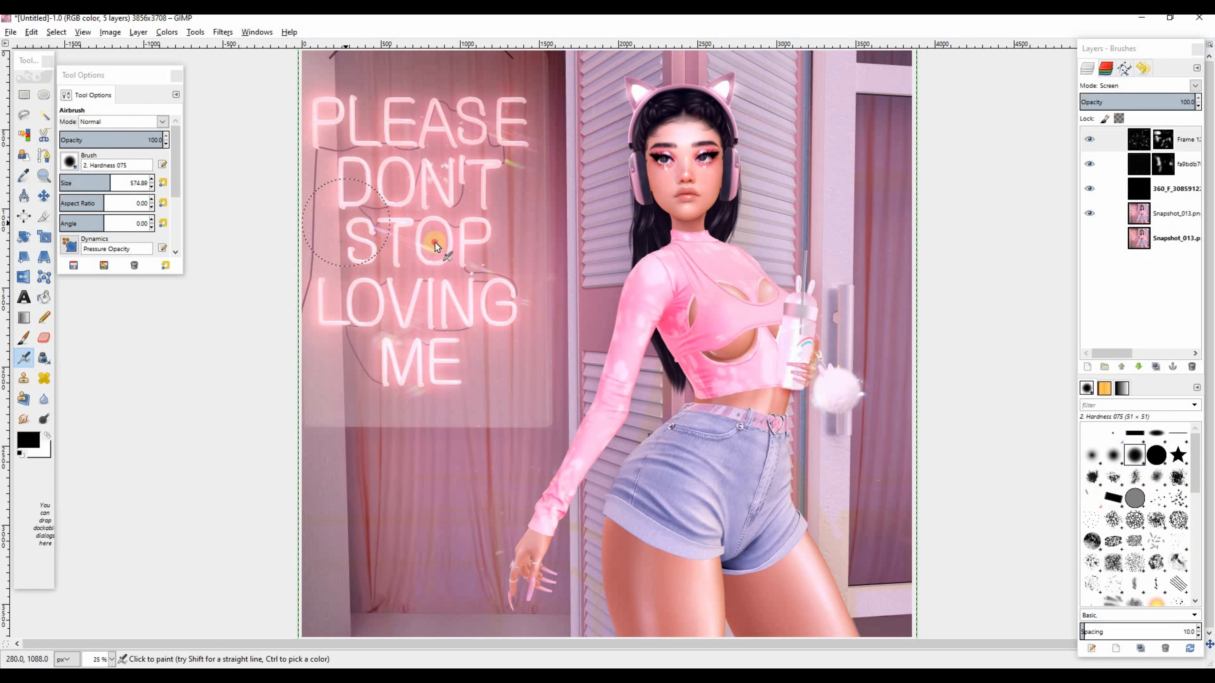
{"action": "left_click", "coordinate": [1138, 186]}
{"action": "left_click", "coordinate": [471, 223]}
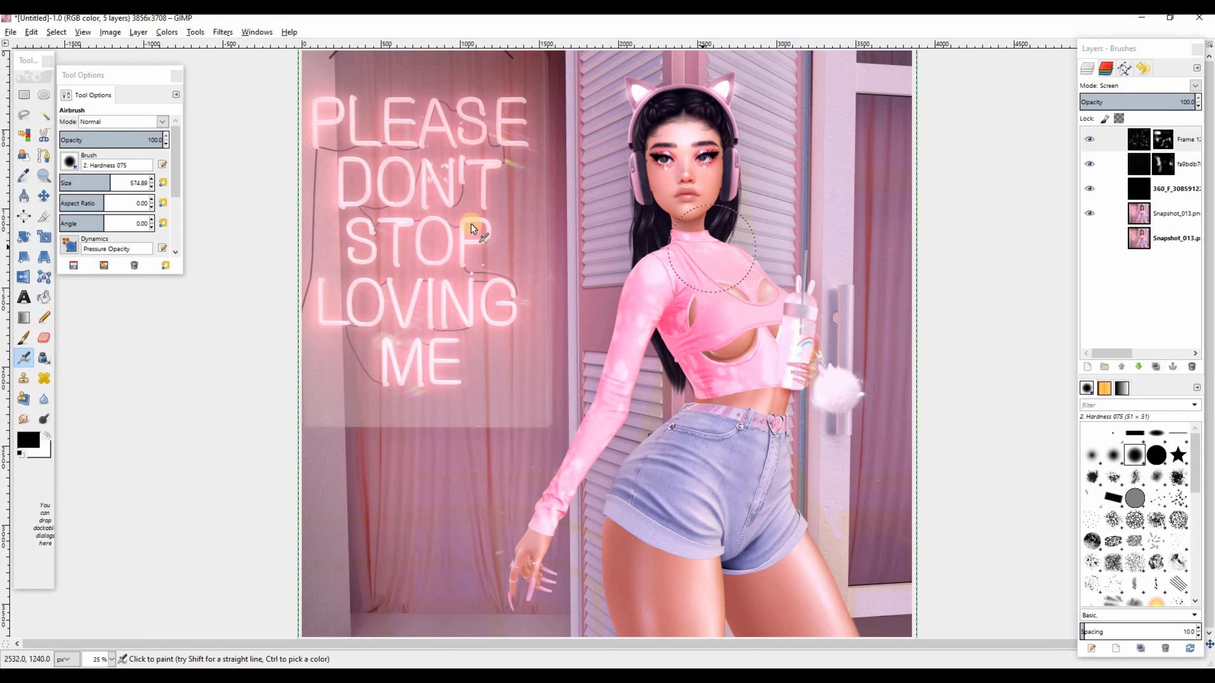
{"action": "left_click_drag", "start_coordinate": [362, 263], "coordinate": [525, 147]}
Check the refined sparkle mask by hiding and showing the Frame 12 layer
{"action": "left_click", "coordinate": [1088, 139]}
{"action": "left_click", "coordinate": [1093, 143]}
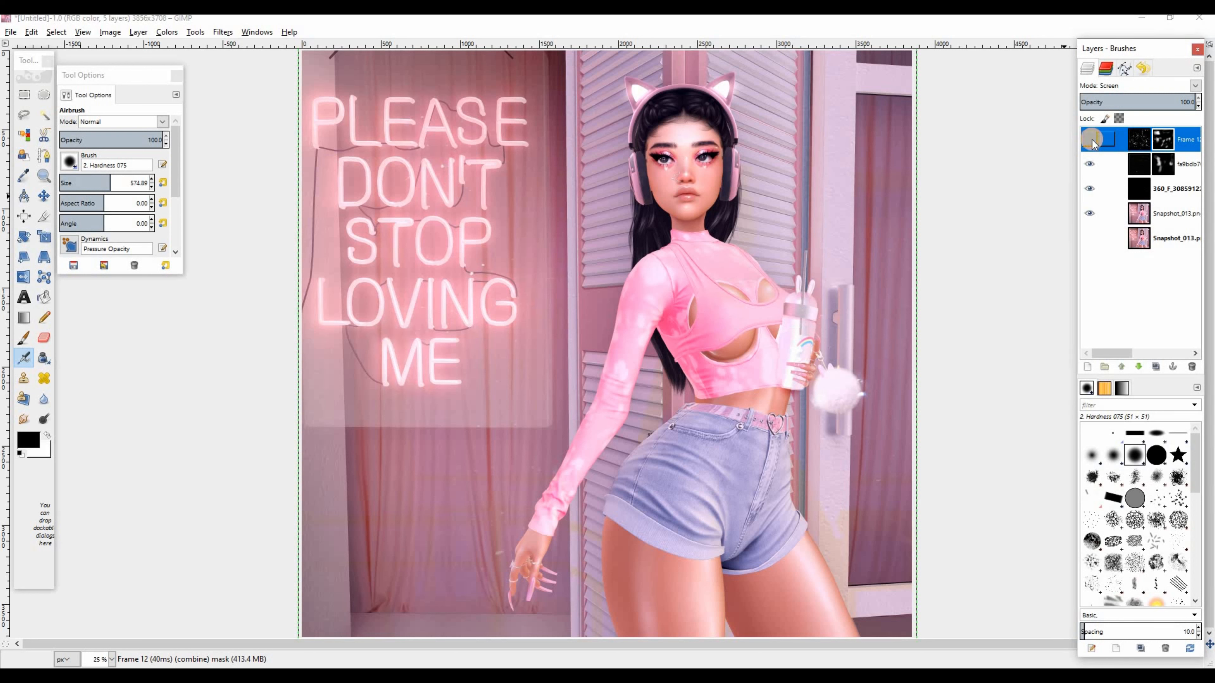
{"action": "left_click", "coordinate": [1091, 139]}
{"action": "left_click", "coordinate": [1091, 139]}
{"action": "left_click", "coordinate": [1091, 140]}
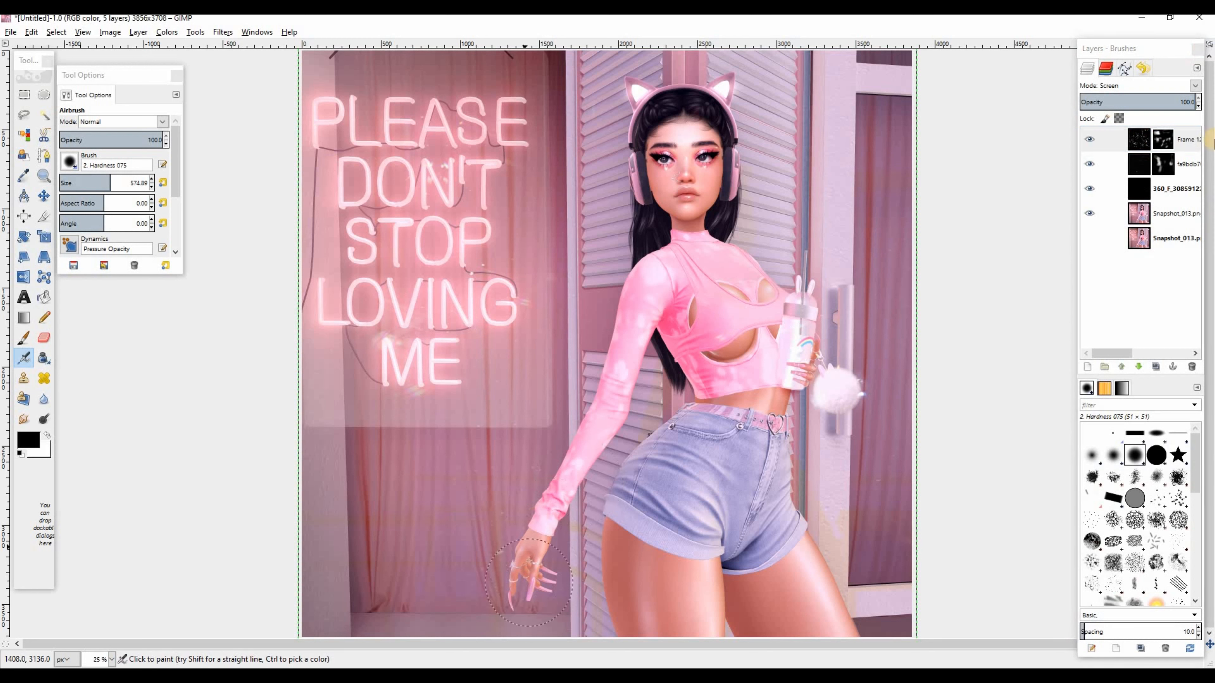
Airbrush black on the mask of the overlay layer below Frame 12, over the curtain beside the lowered hand
{"action": "left_click", "coordinate": [1163, 164]}
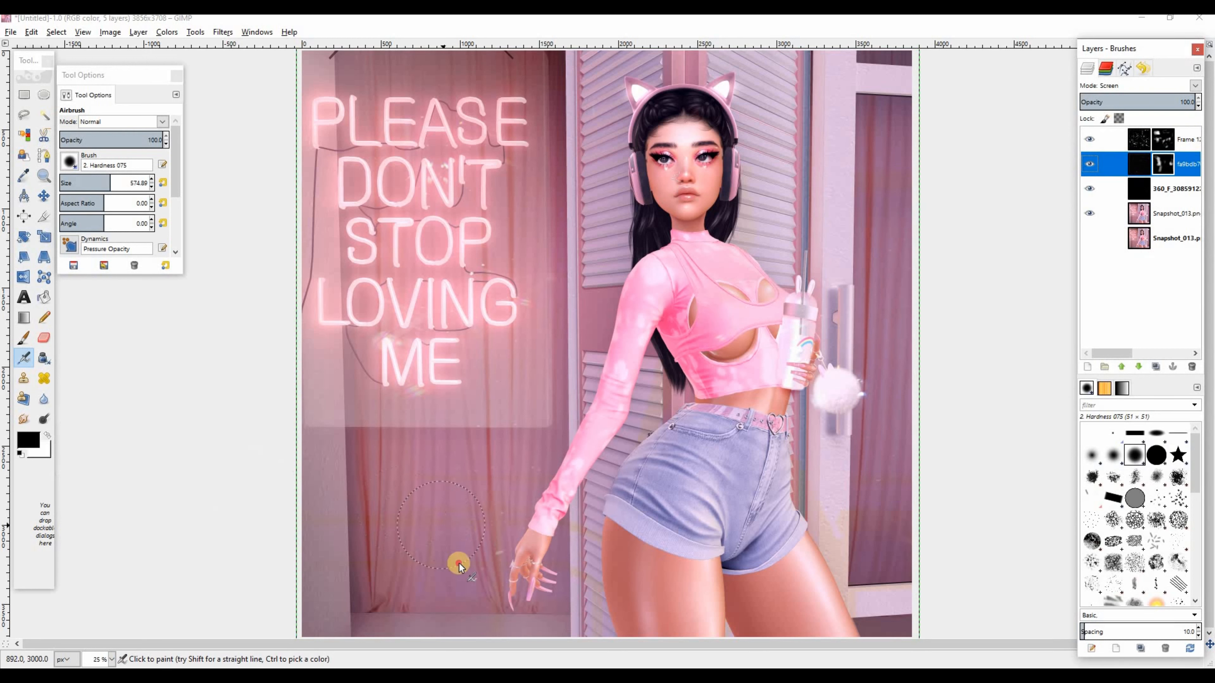
{"action": "left_click_drag", "start_coordinate": [505, 511], "coordinate": [493, 514]}
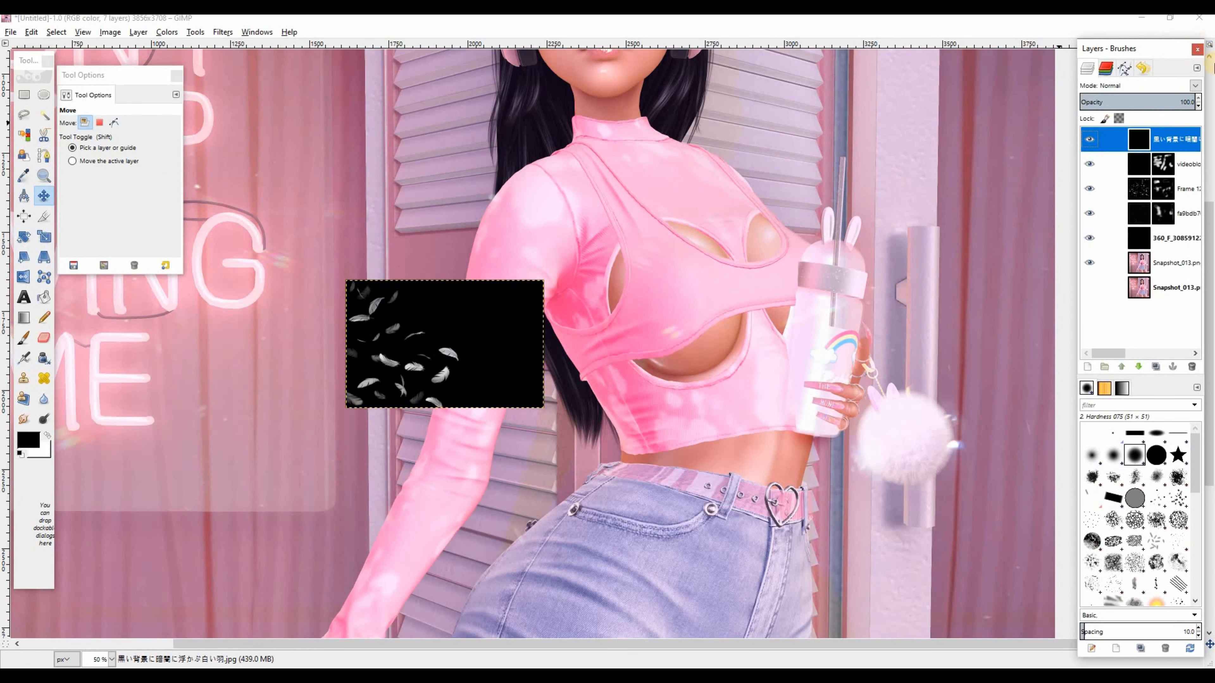
Blend the feather overlay over the fluffy pompom beside the cup, using Screen mode at 45.9 opacity
{"action": "left_click", "coordinate": [1196, 86]}
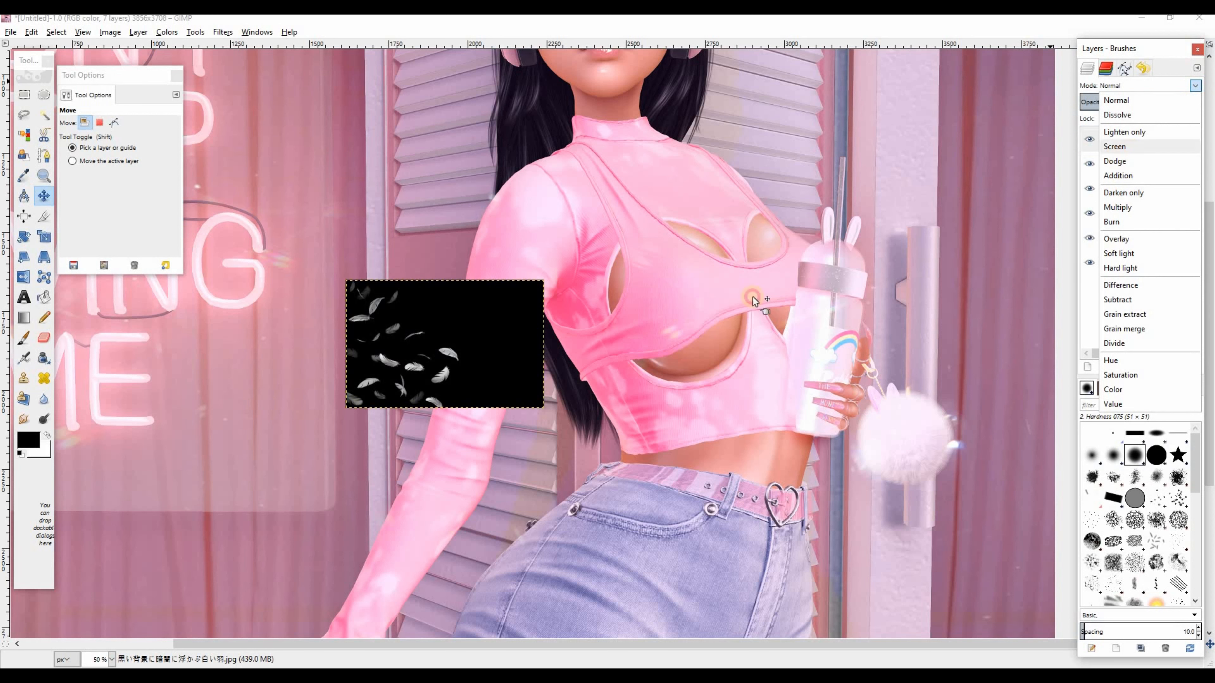
{"action": "key", "text": "Return"}
{"action": "left_click_drag", "start_coordinate": [447, 356], "coordinate": [967, 435]}
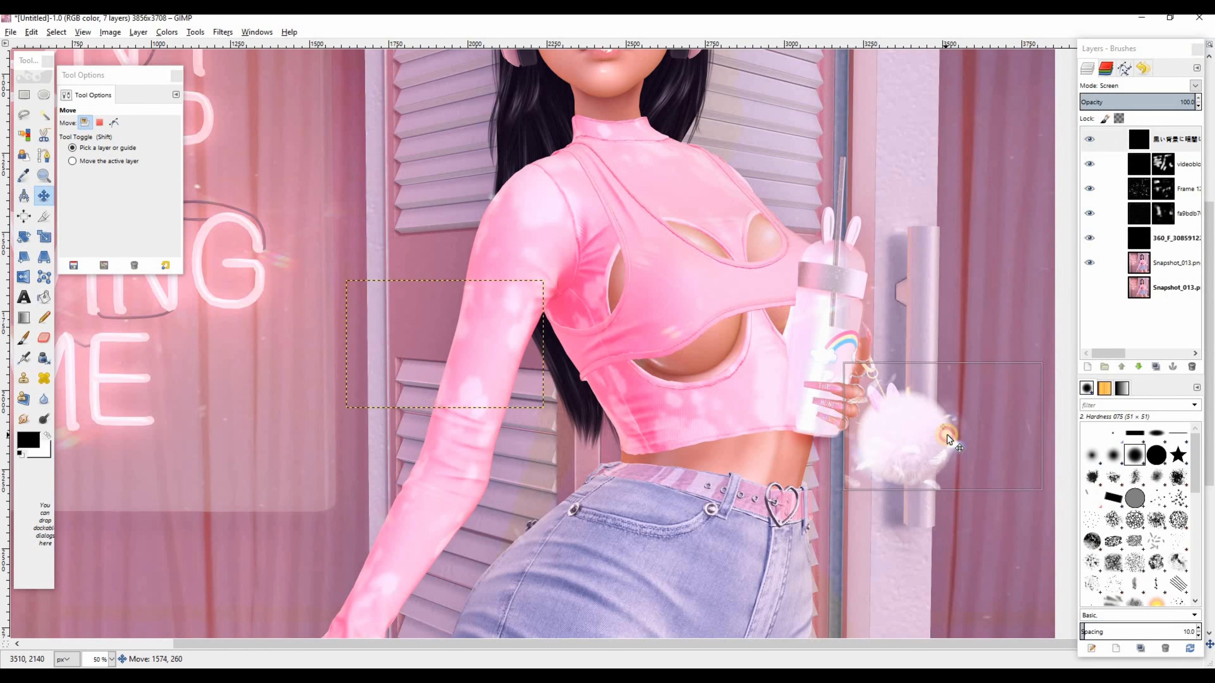
{"action": "mouse_move", "coordinate": [1144, 105]}
{"action": "left_mouse_down"}
{"action": "mouse_move", "coordinate": [1095, 116]}
{"action": "mouse_move", "coordinate": [1132, 122]}
{"action": "left_mouse_up"}
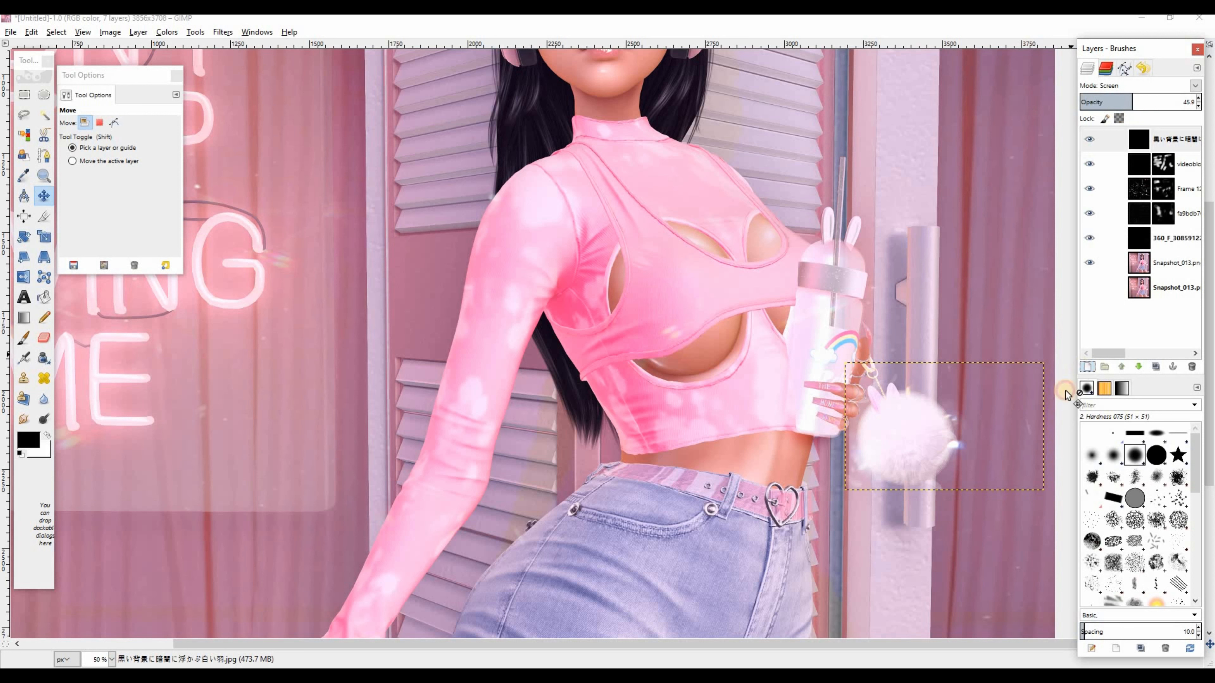
{"action": "left_click", "coordinate": [608, 433]}
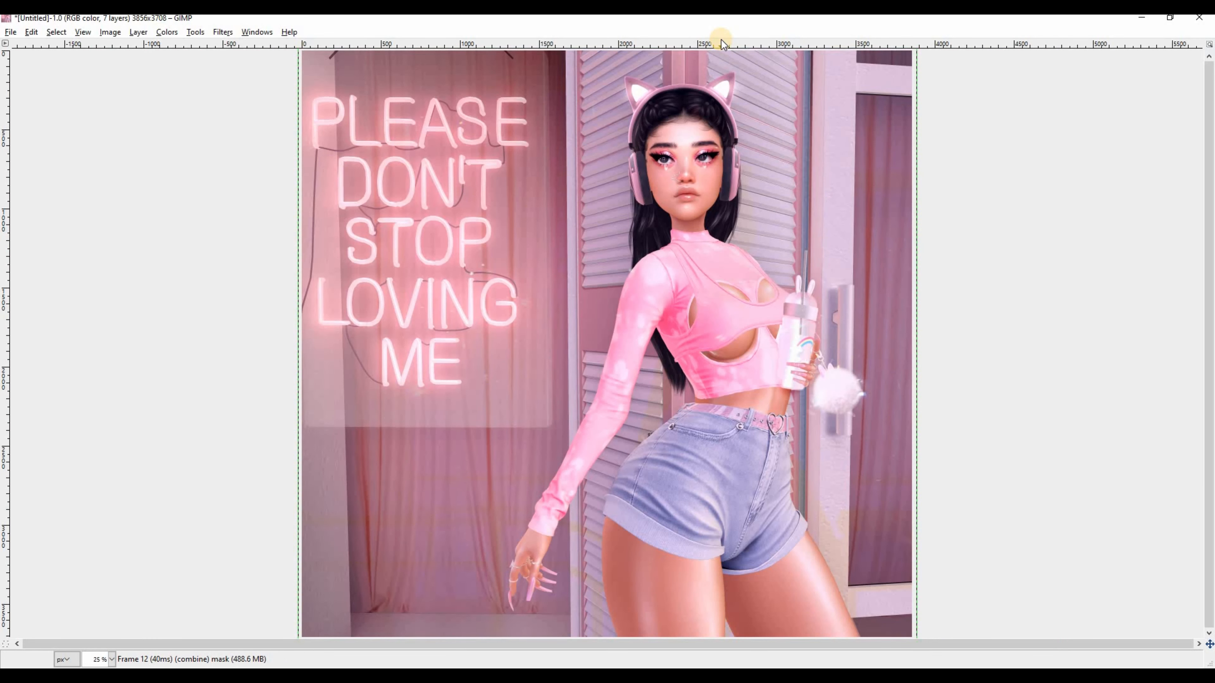
Export the finished portrait to Snapshot_013.png in the Pictures folder
{"action": "key", "text": "ctrl+e"}
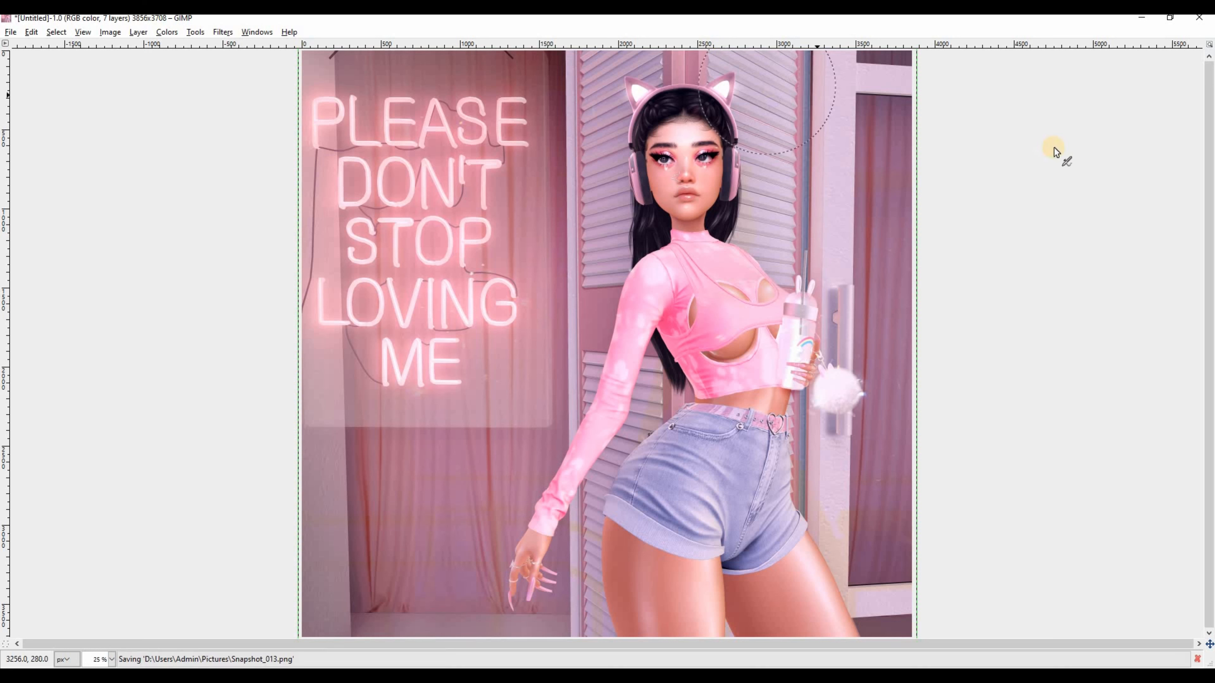